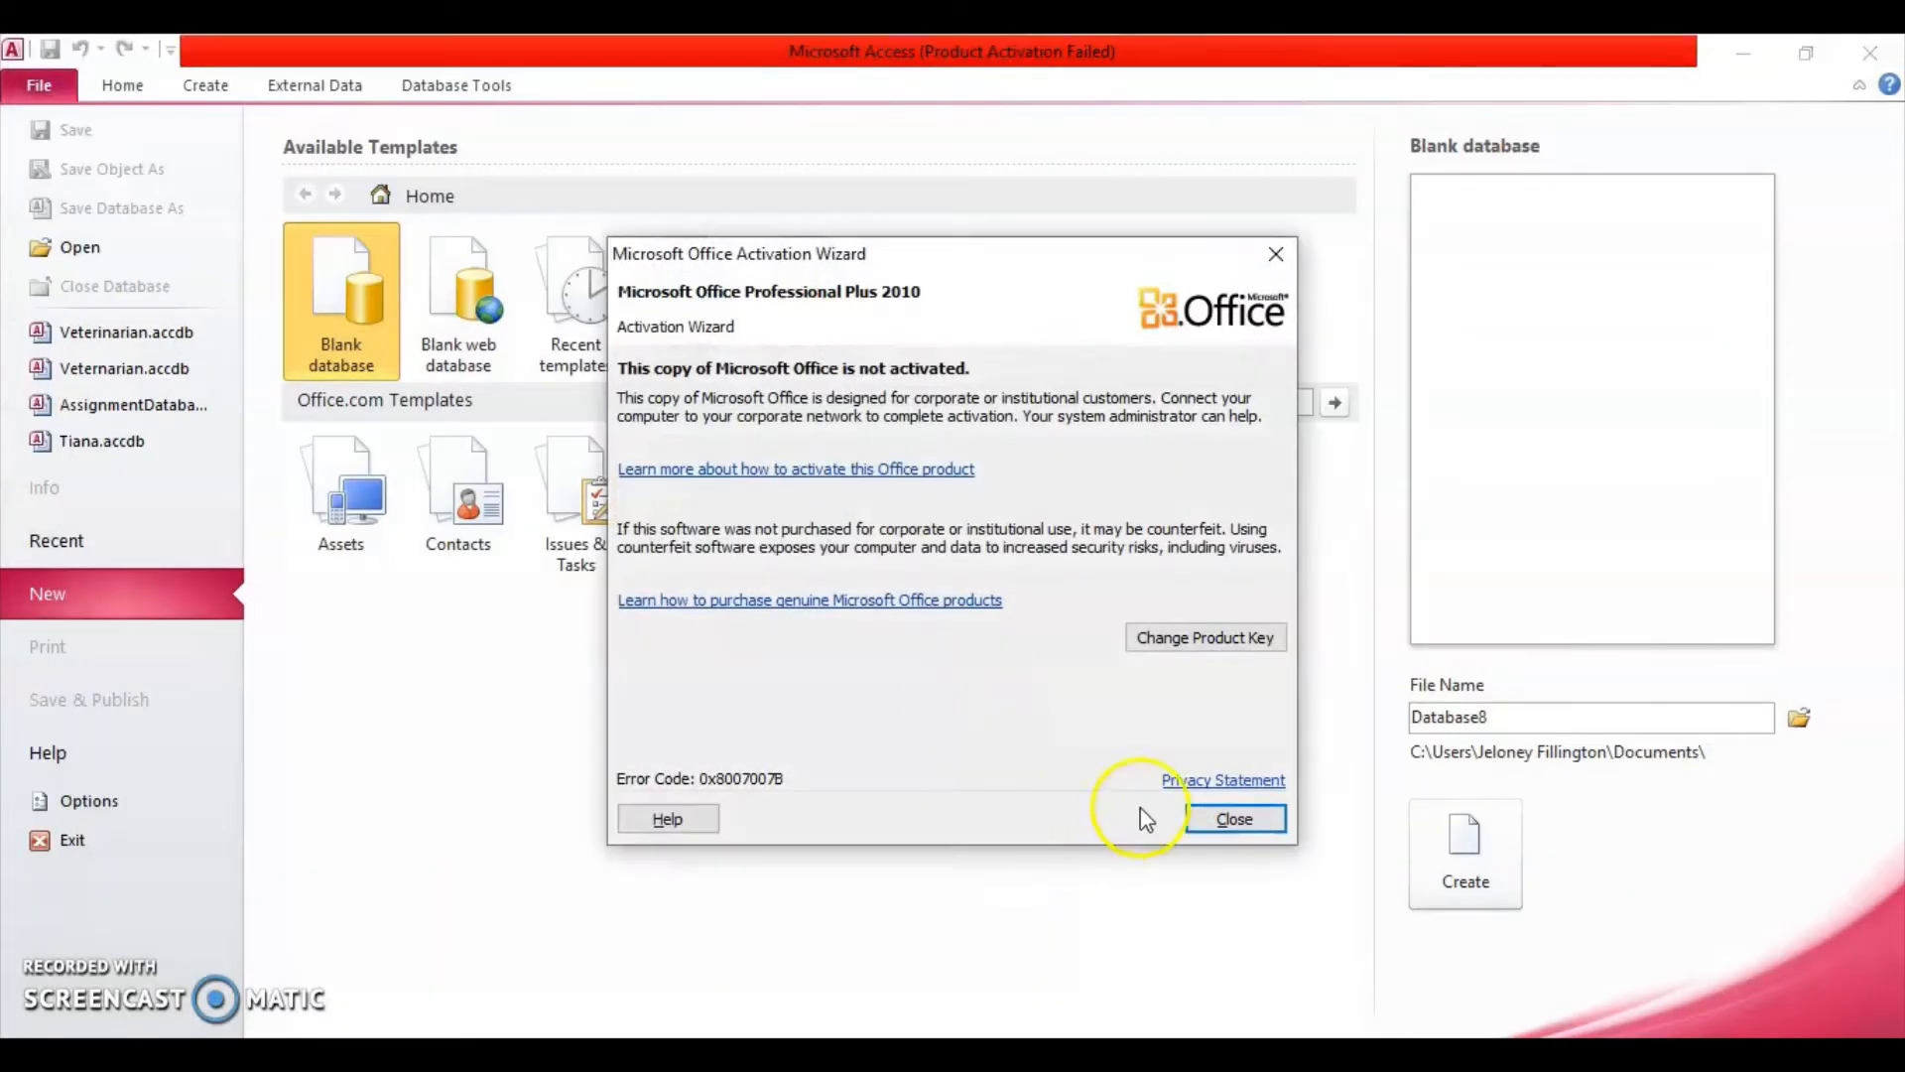
Dismiss the activation notice and create a blank database named Veterinarian
{"action": "left_click", "coordinate": [1220, 809]}
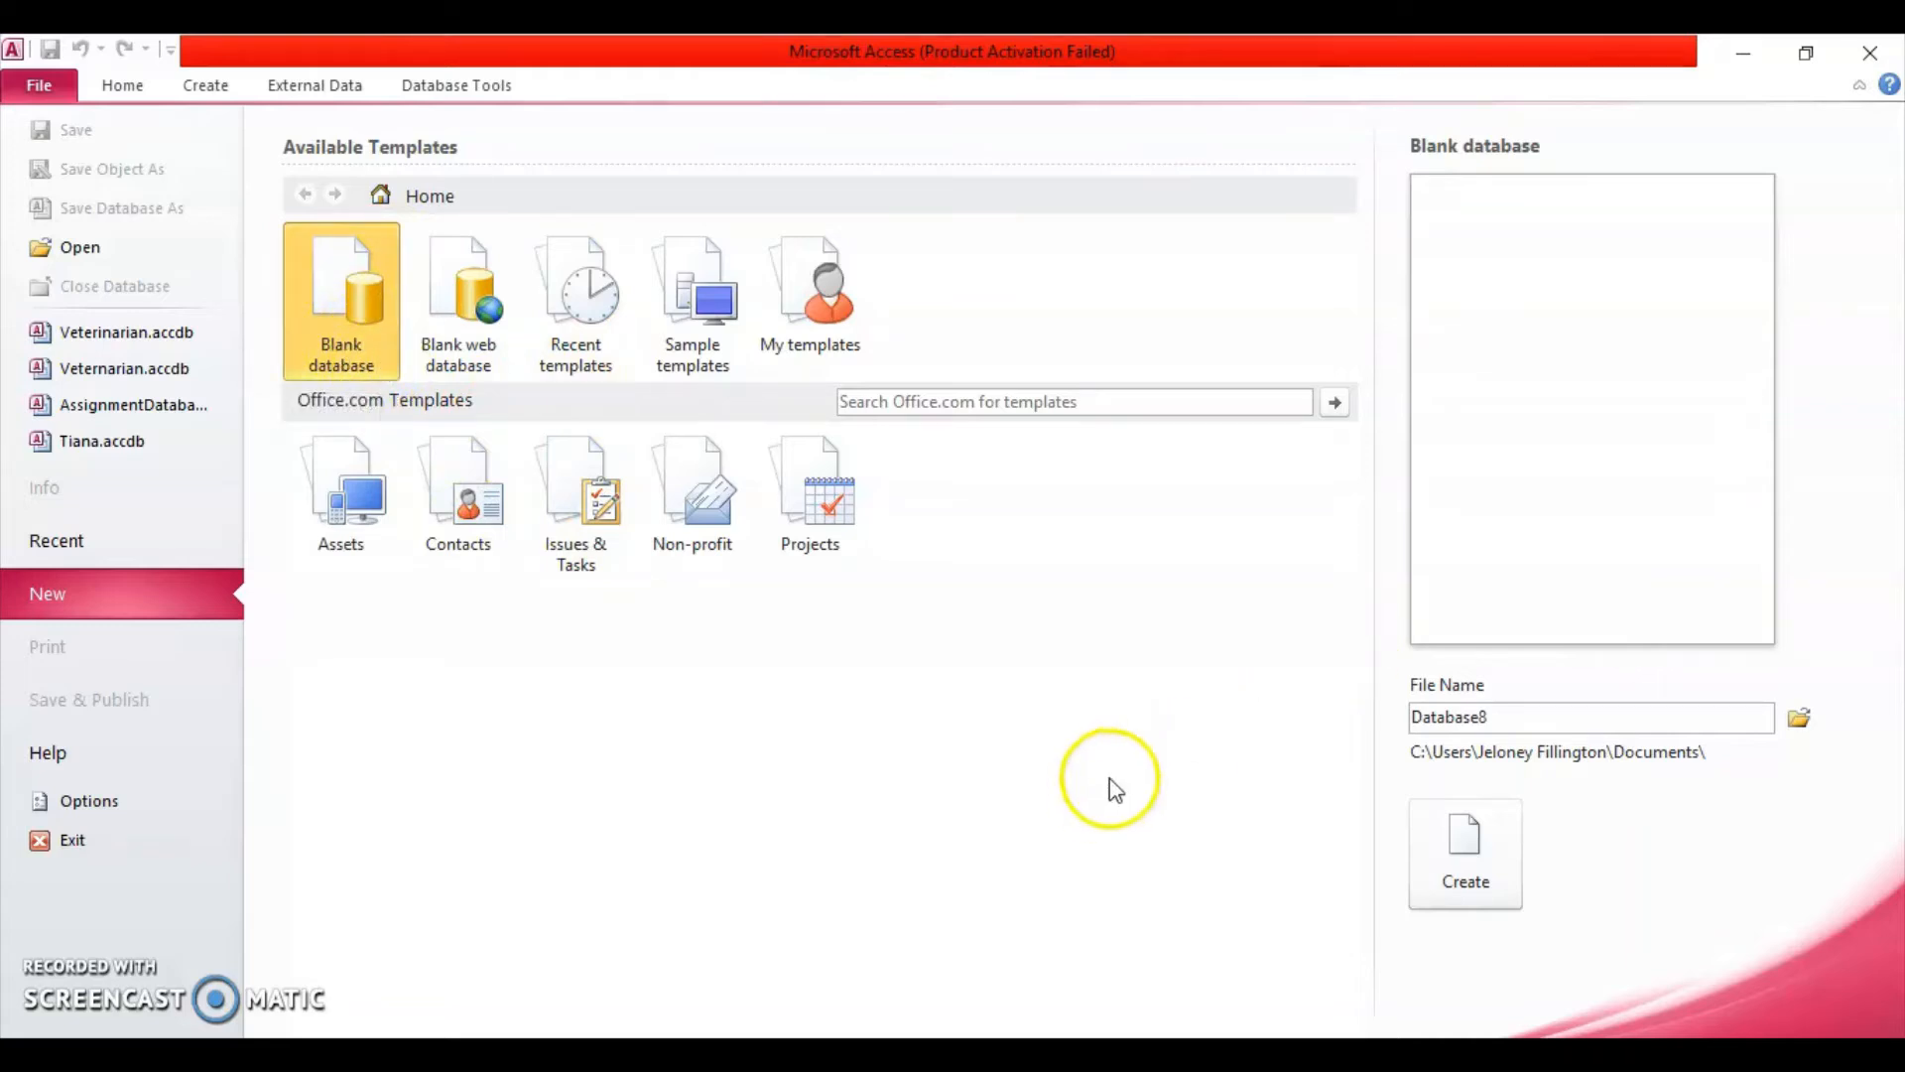
{"action": "double_click", "coordinate": [1519, 716]}
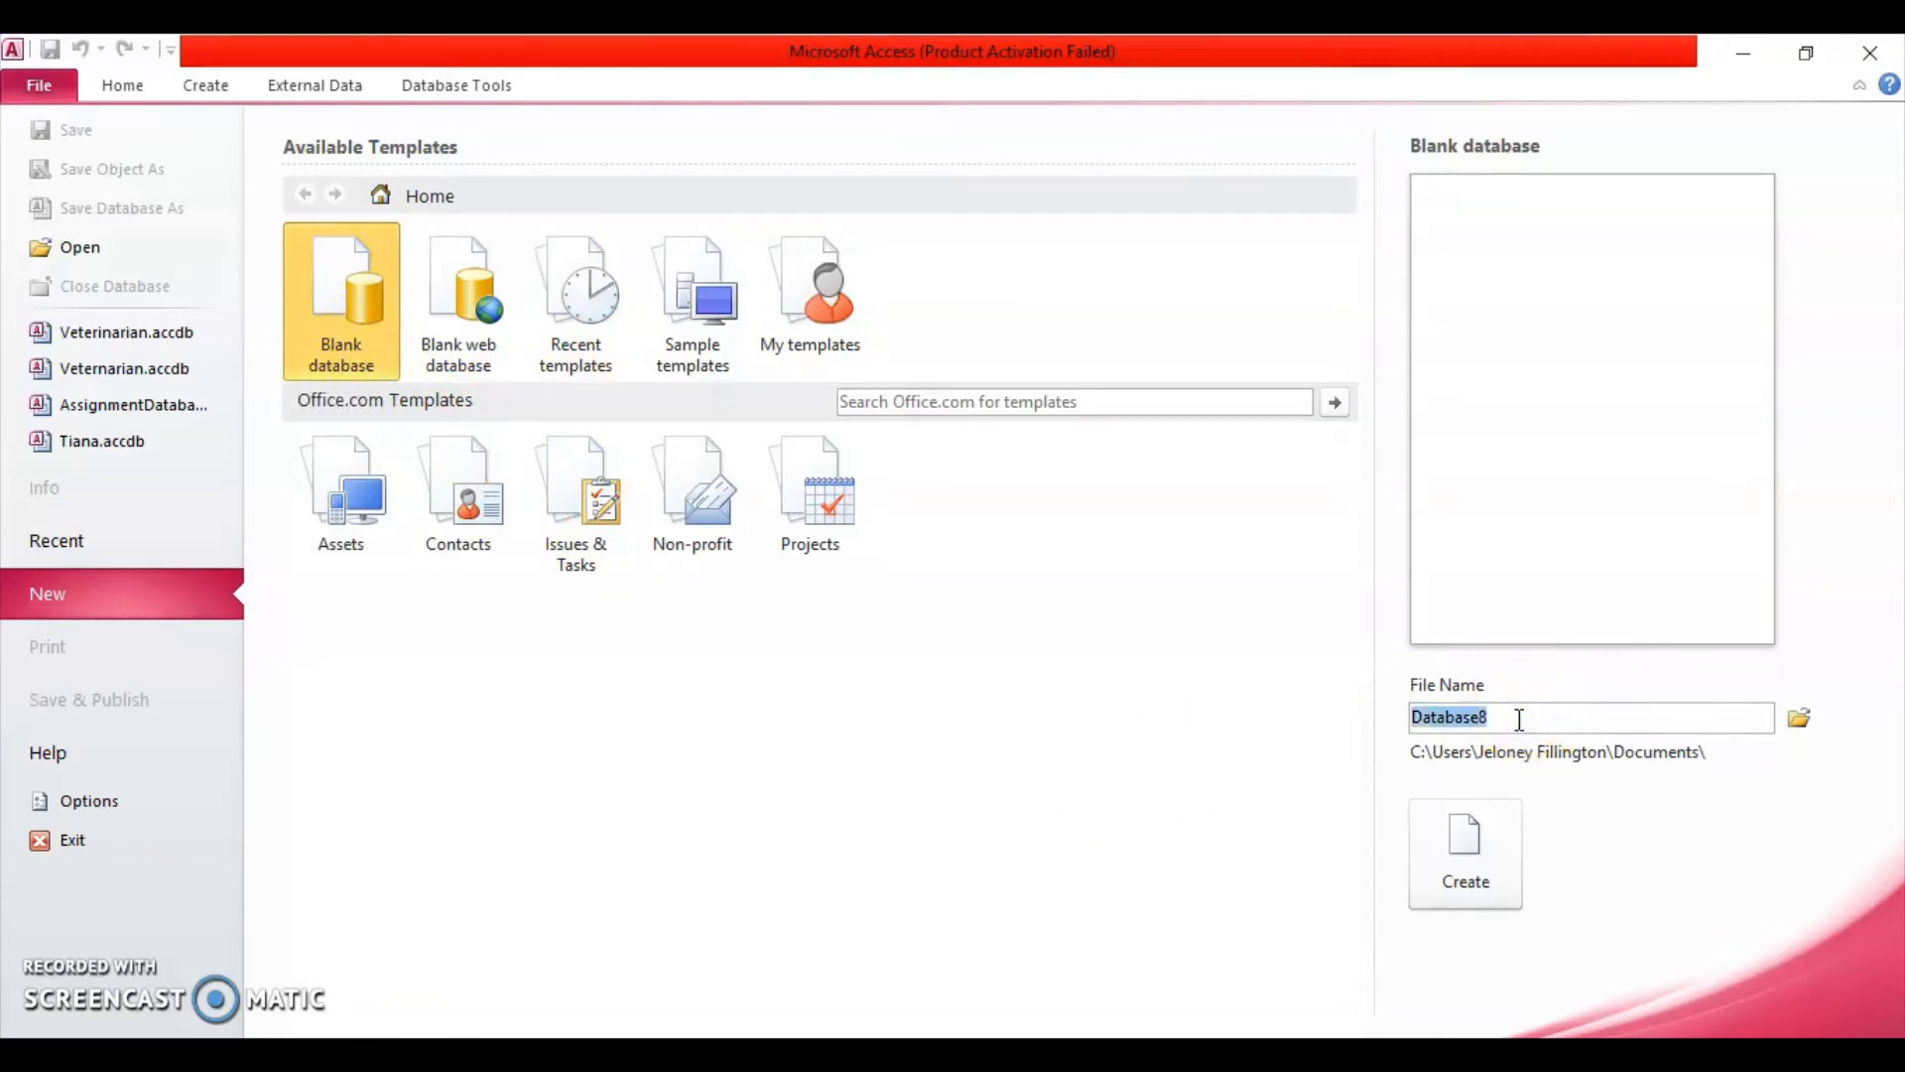
{"action": "type", "text": "Veterinarian"}
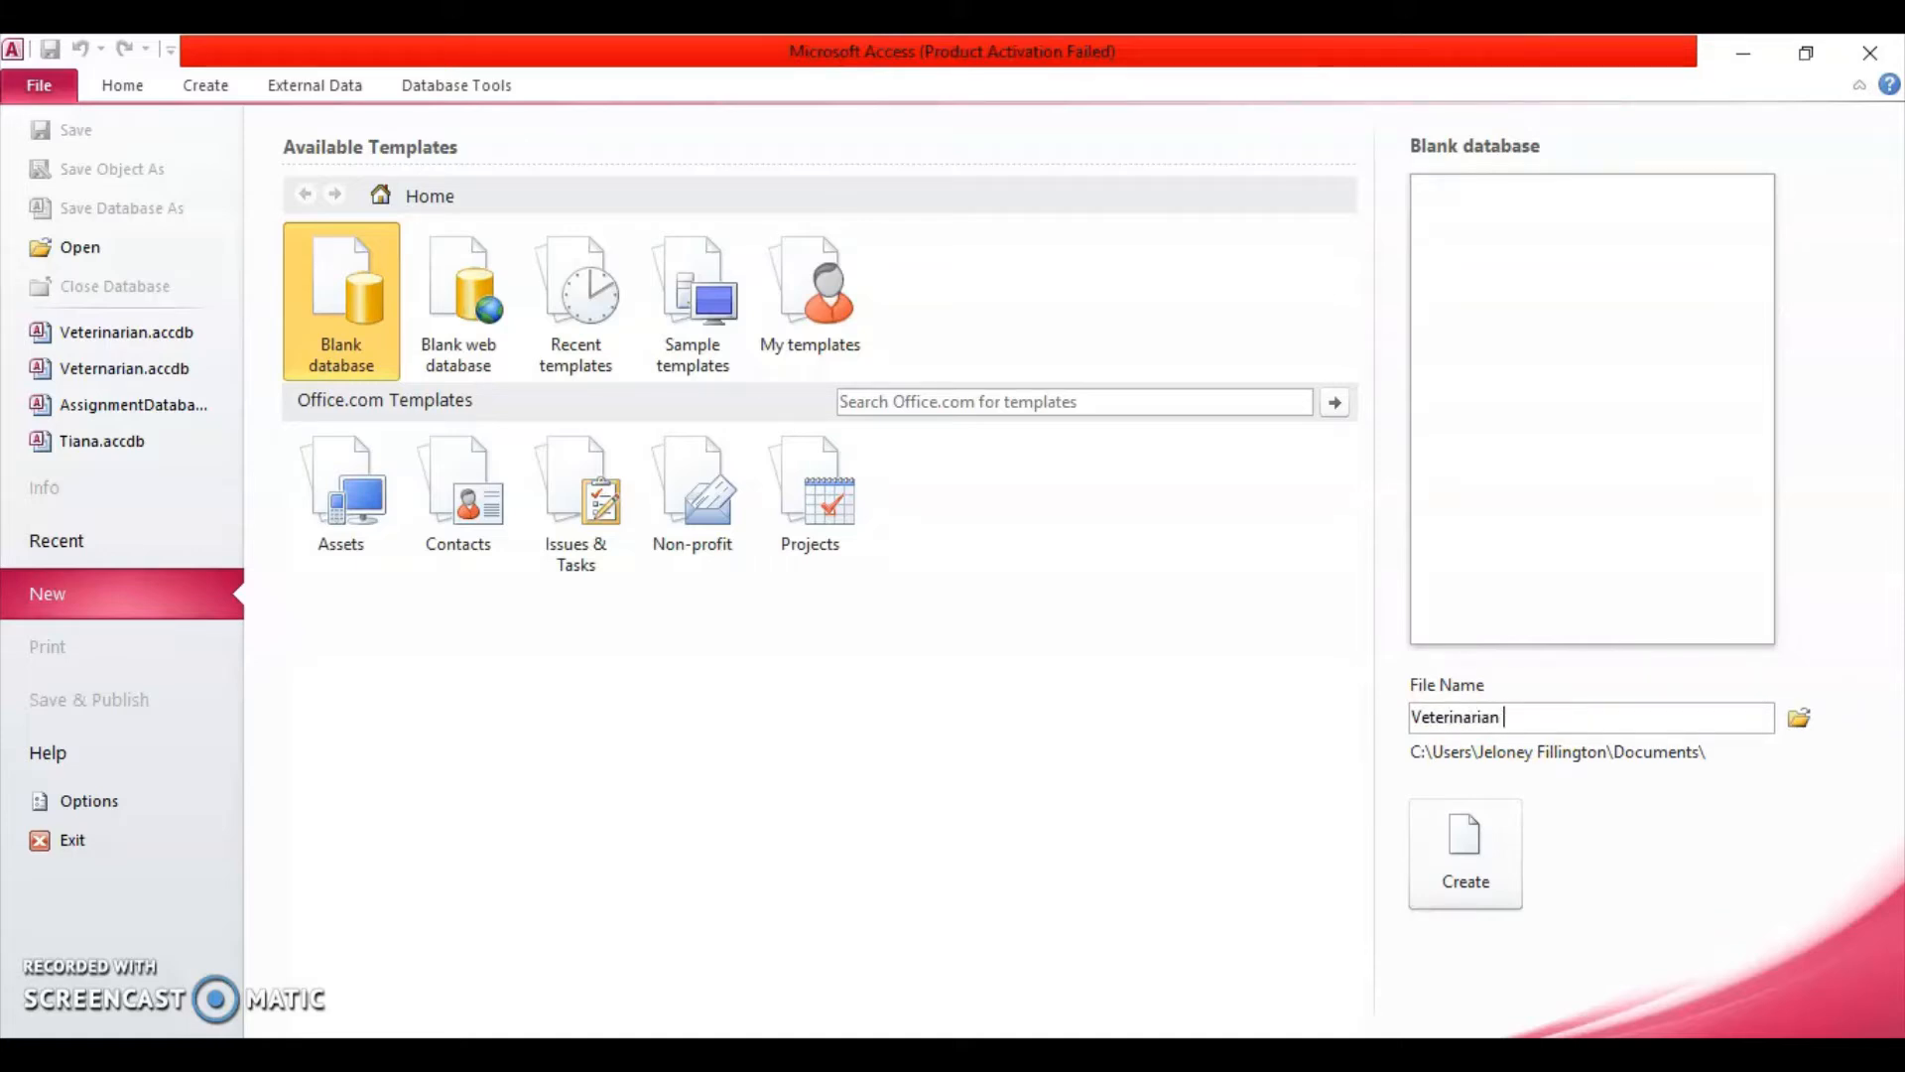
{"action": "left_click", "coordinate": [1480, 848]}
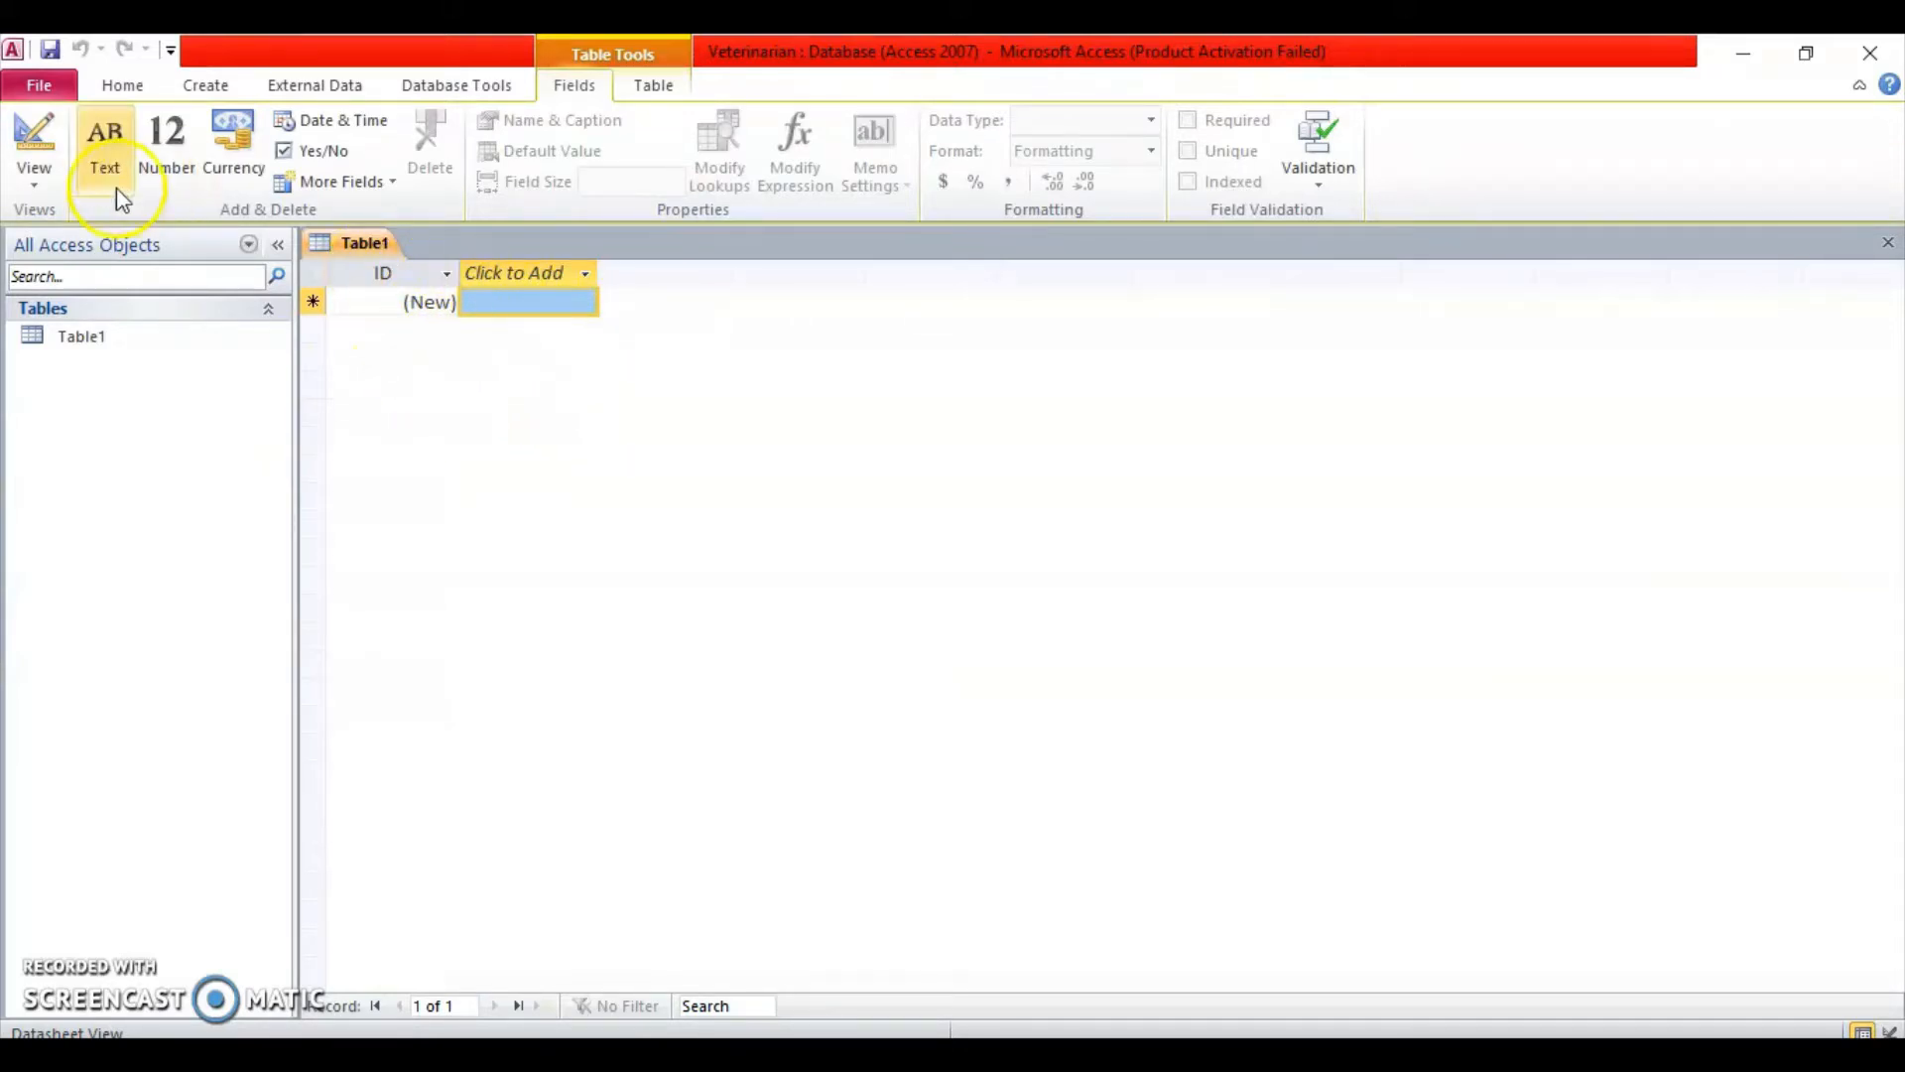
Switch the new table to Design View, saving it under the name Pets
{"action": "left_click", "coordinate": [32, 183]}
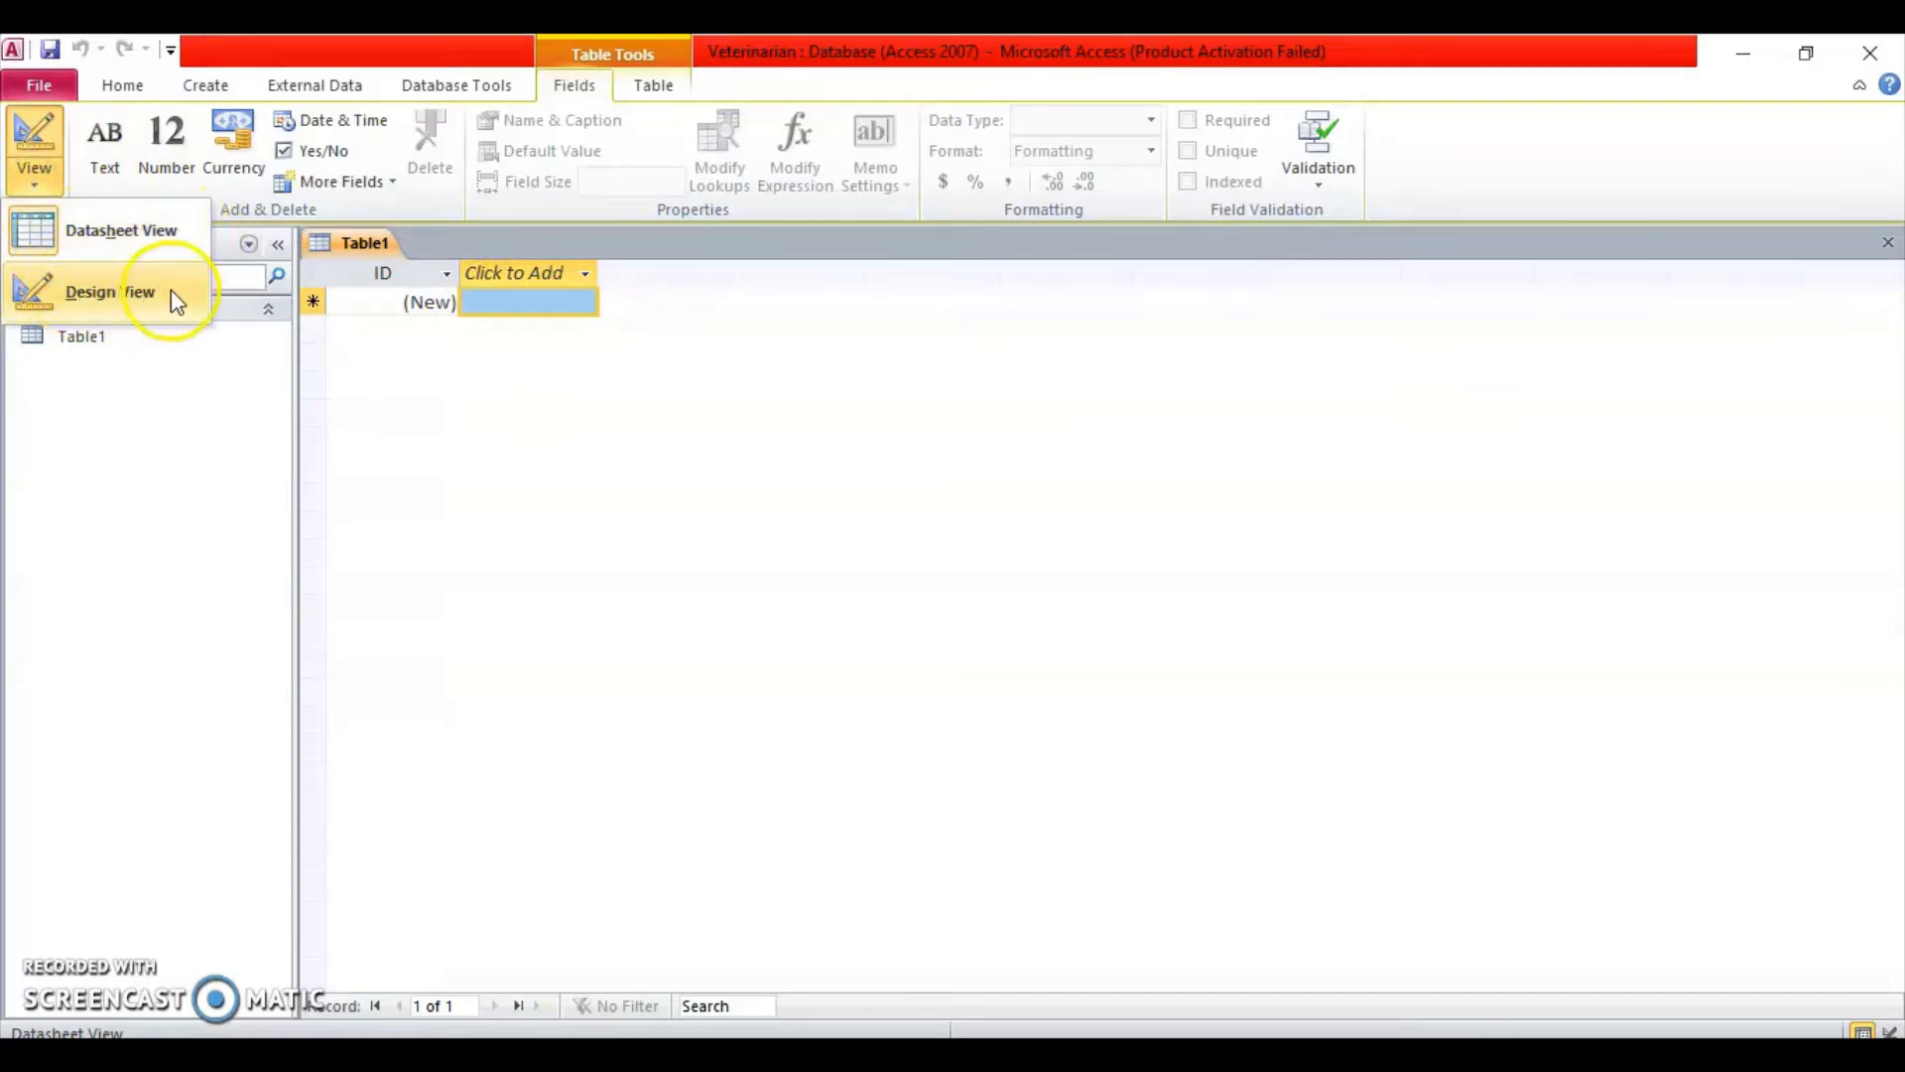
{"action": "left_click", "coordinate": [105, 294]}
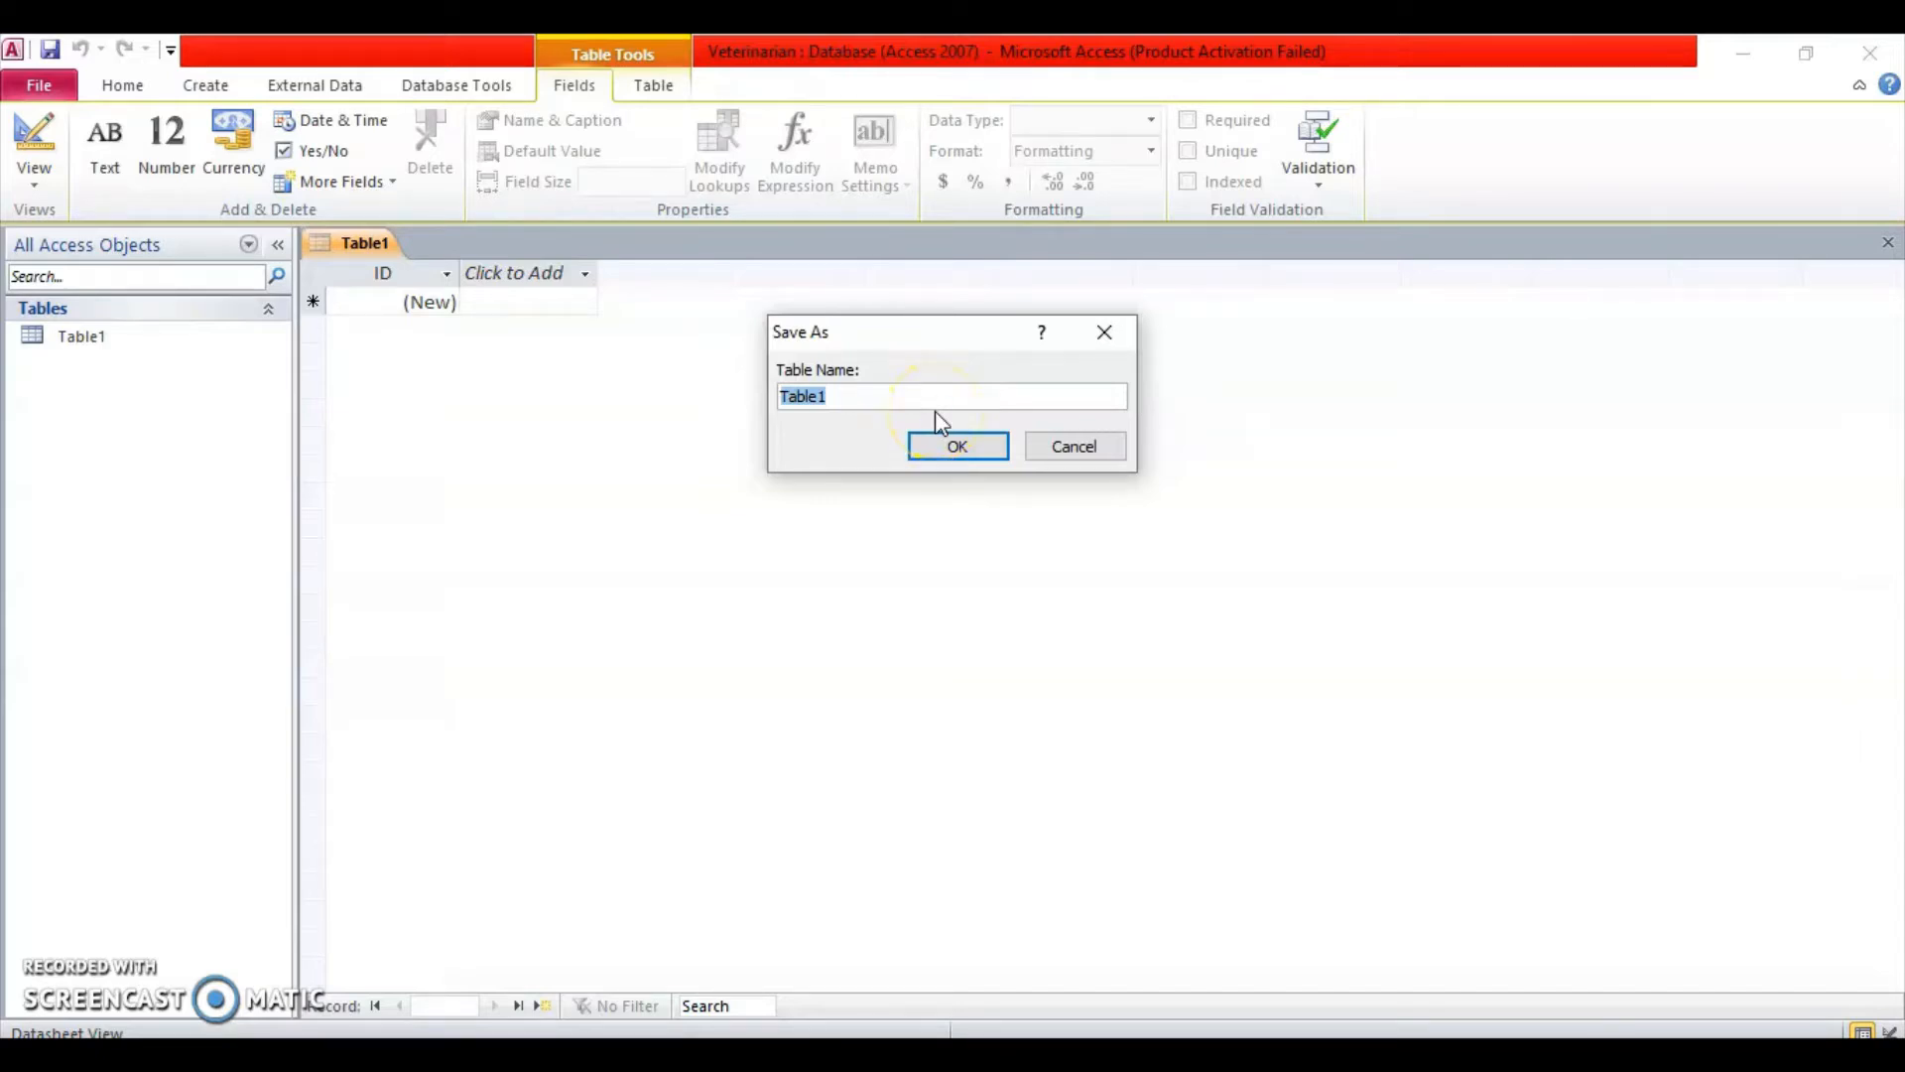
{"action": "type", "text": "Pets"}
{"action": "left_click", "coordinate": [968, 443]}
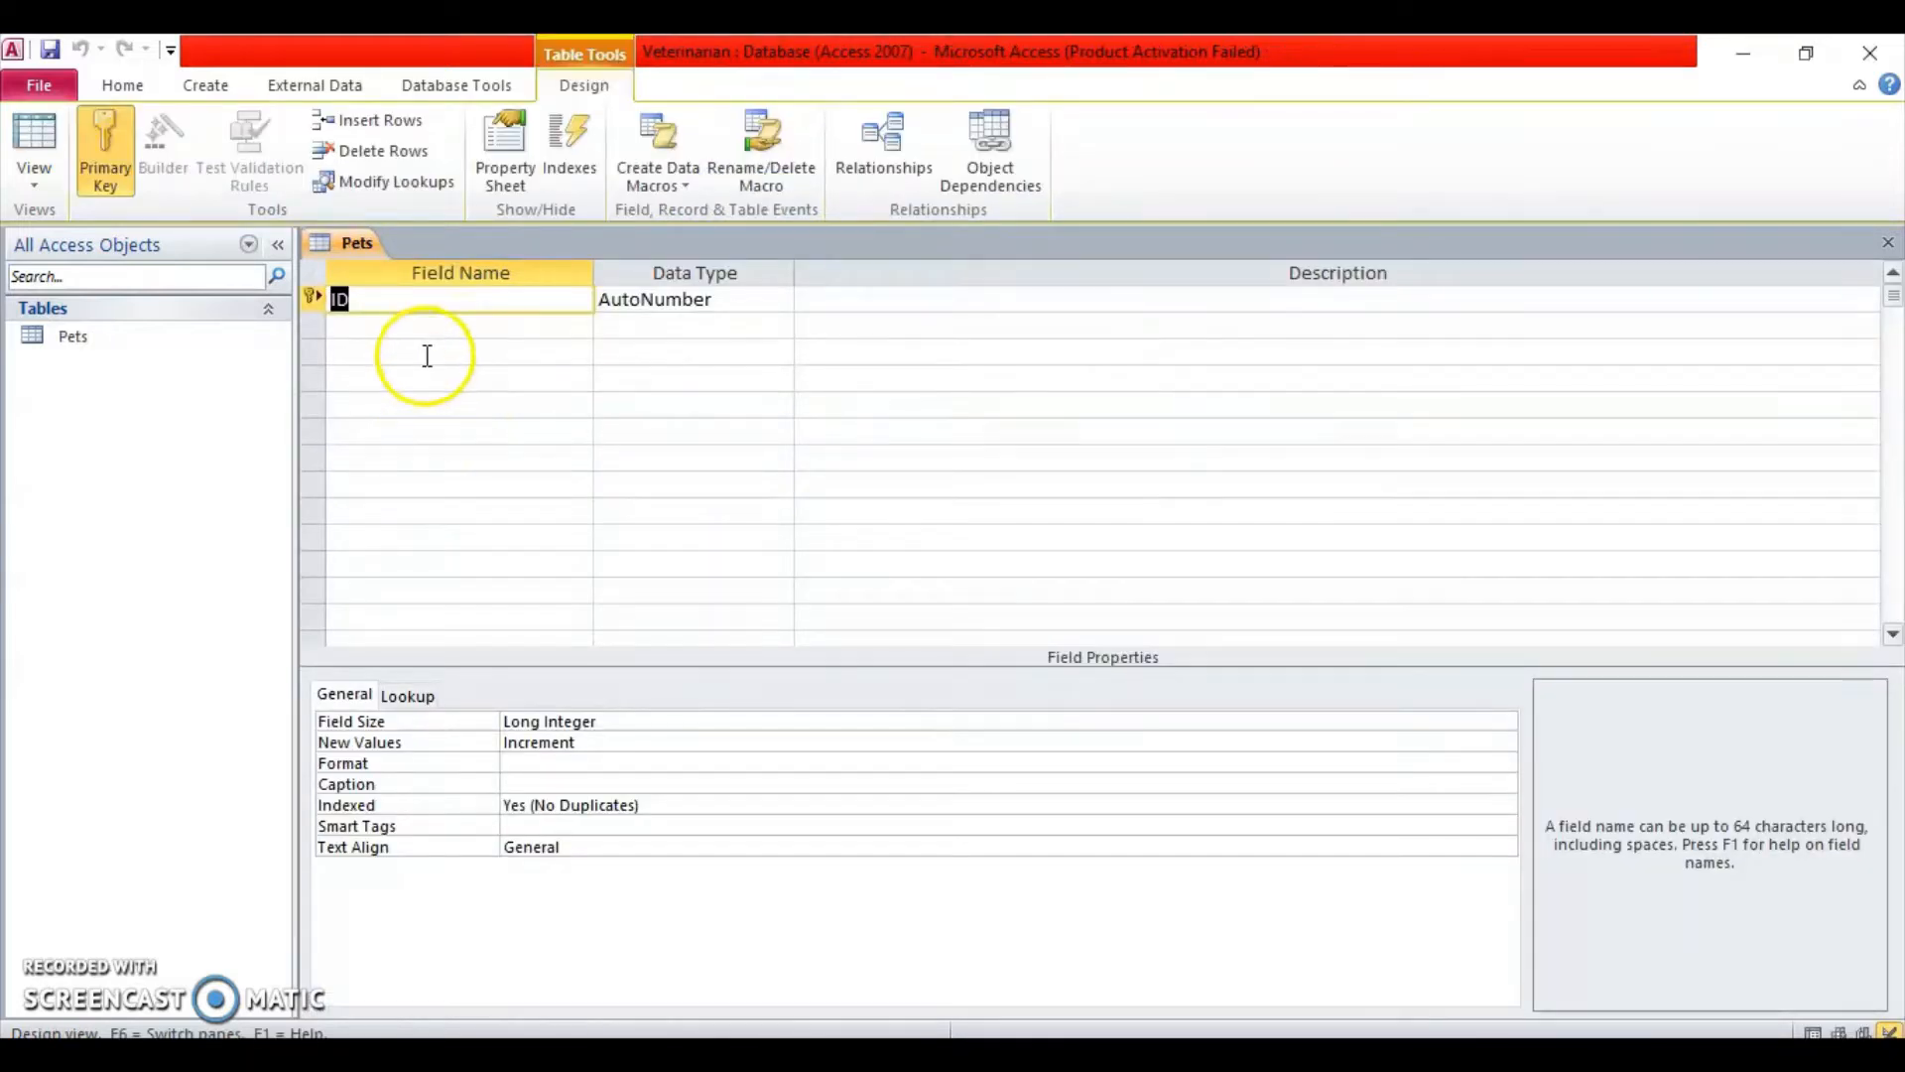
Rename the ID field to Pet_ID, set its data type to Text and describe it as "This is a unique identifier."
{"action": "left_click", "coordinate": [527, 308]}
{"action": "type", "text": "Pet"}
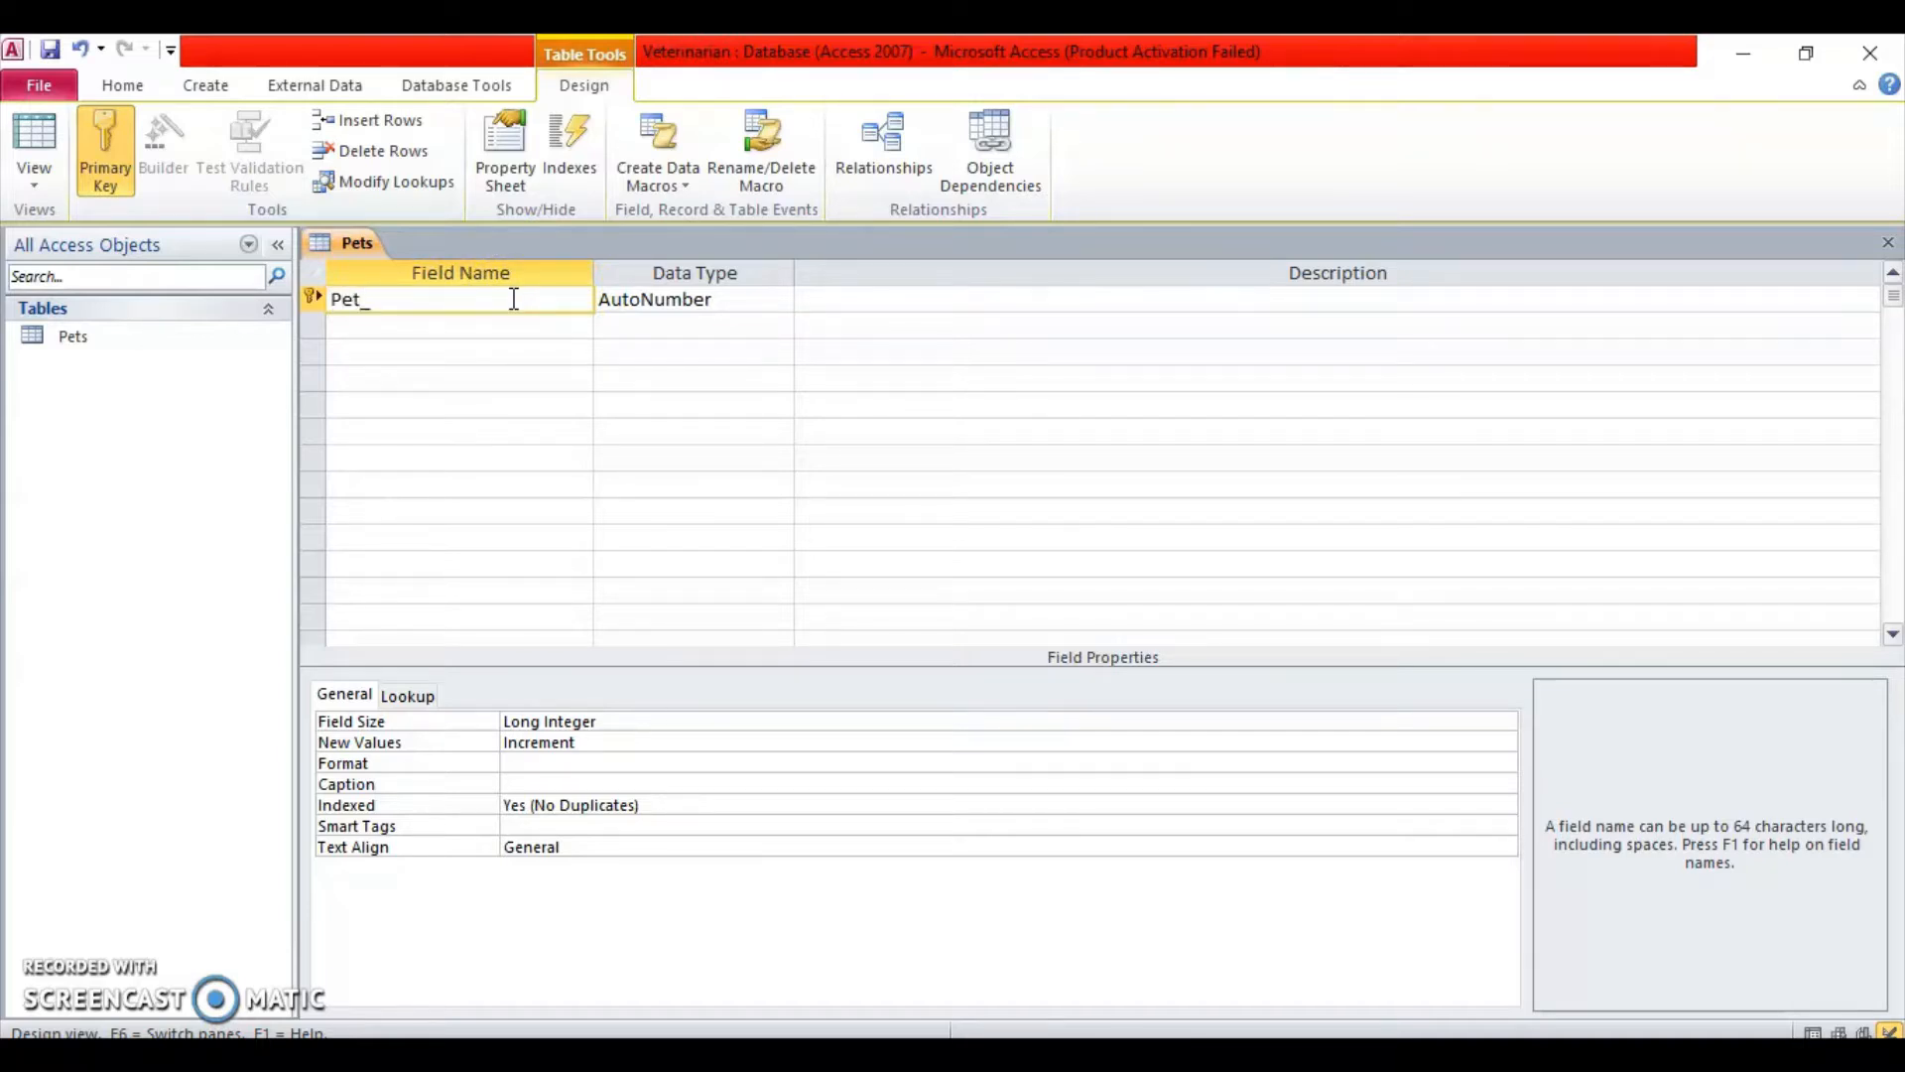
{"action": "type", "text": "_ID"}
{"action": "left_click", "coordinate": [757, 297]}
{"action": "left_click", "coordinate": [782, 300]}
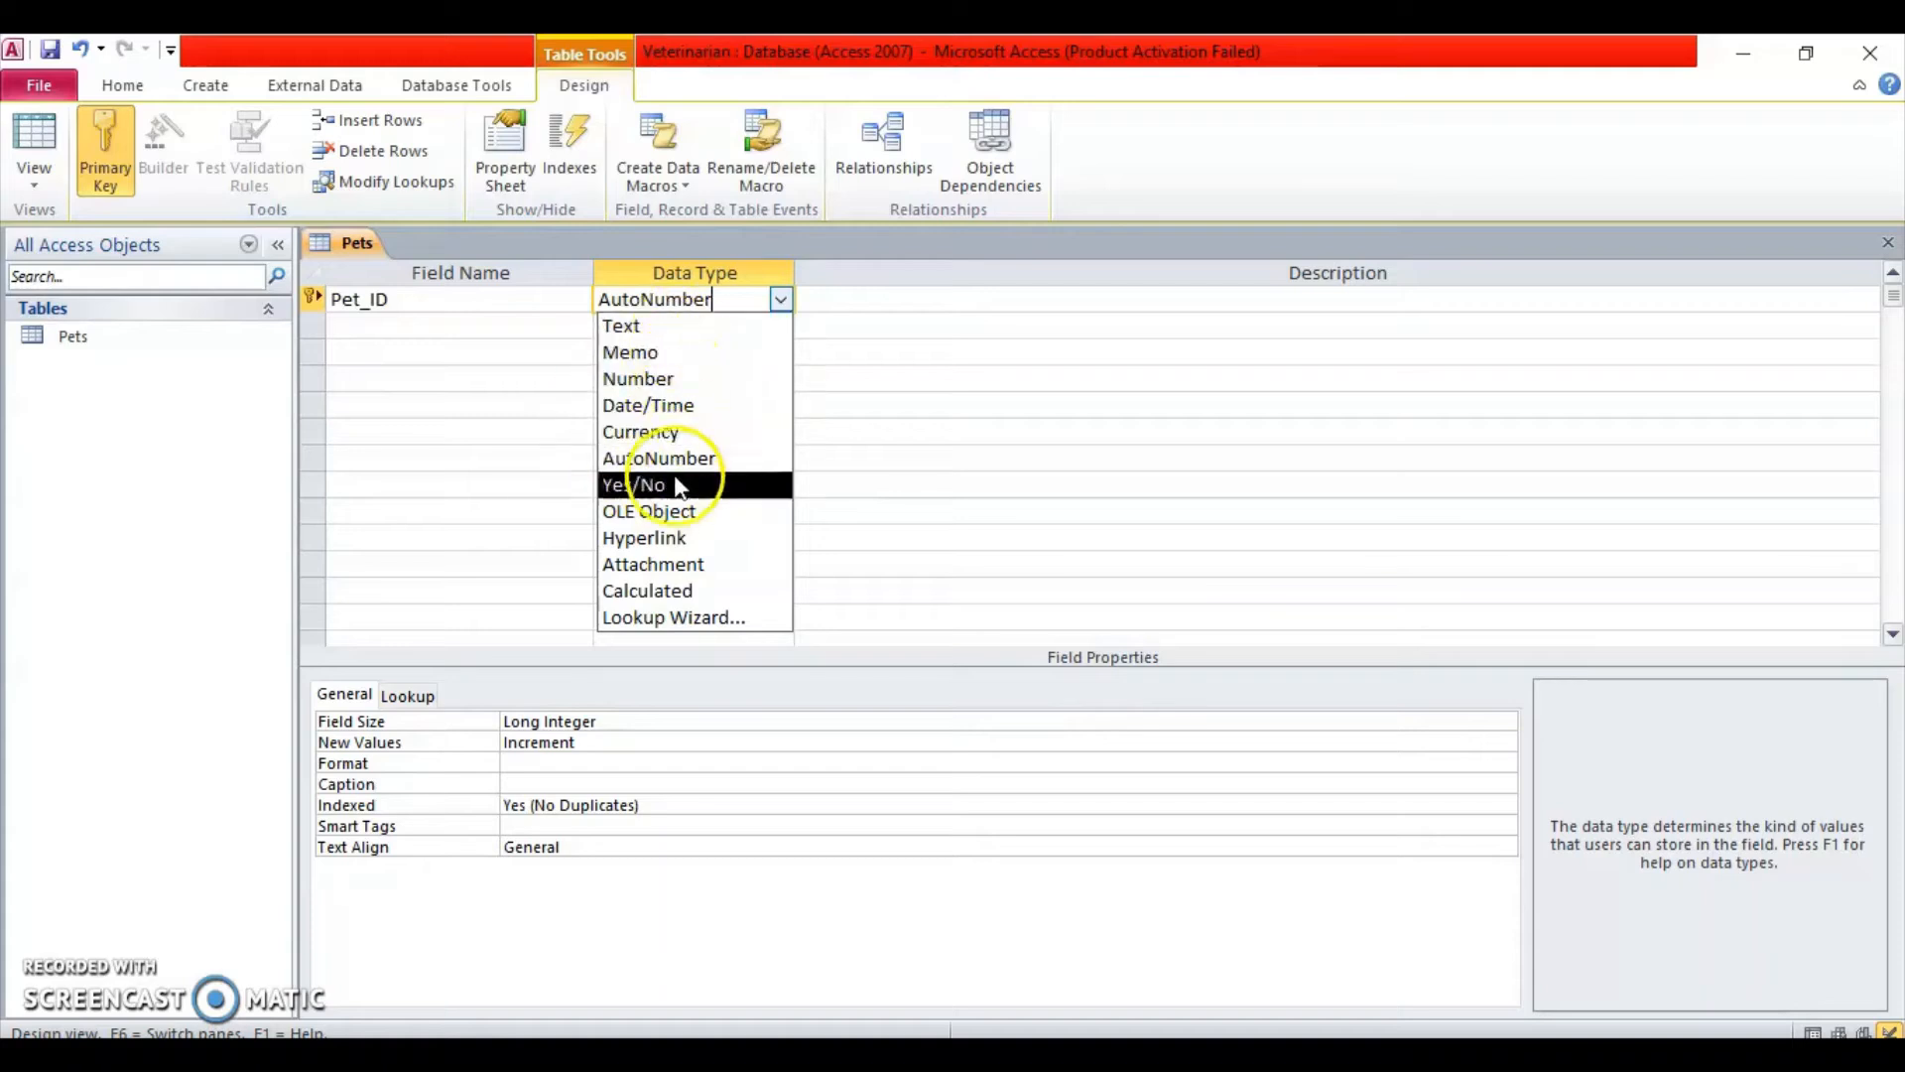
{"action": "left_click", "coordinate": [657, 328]}
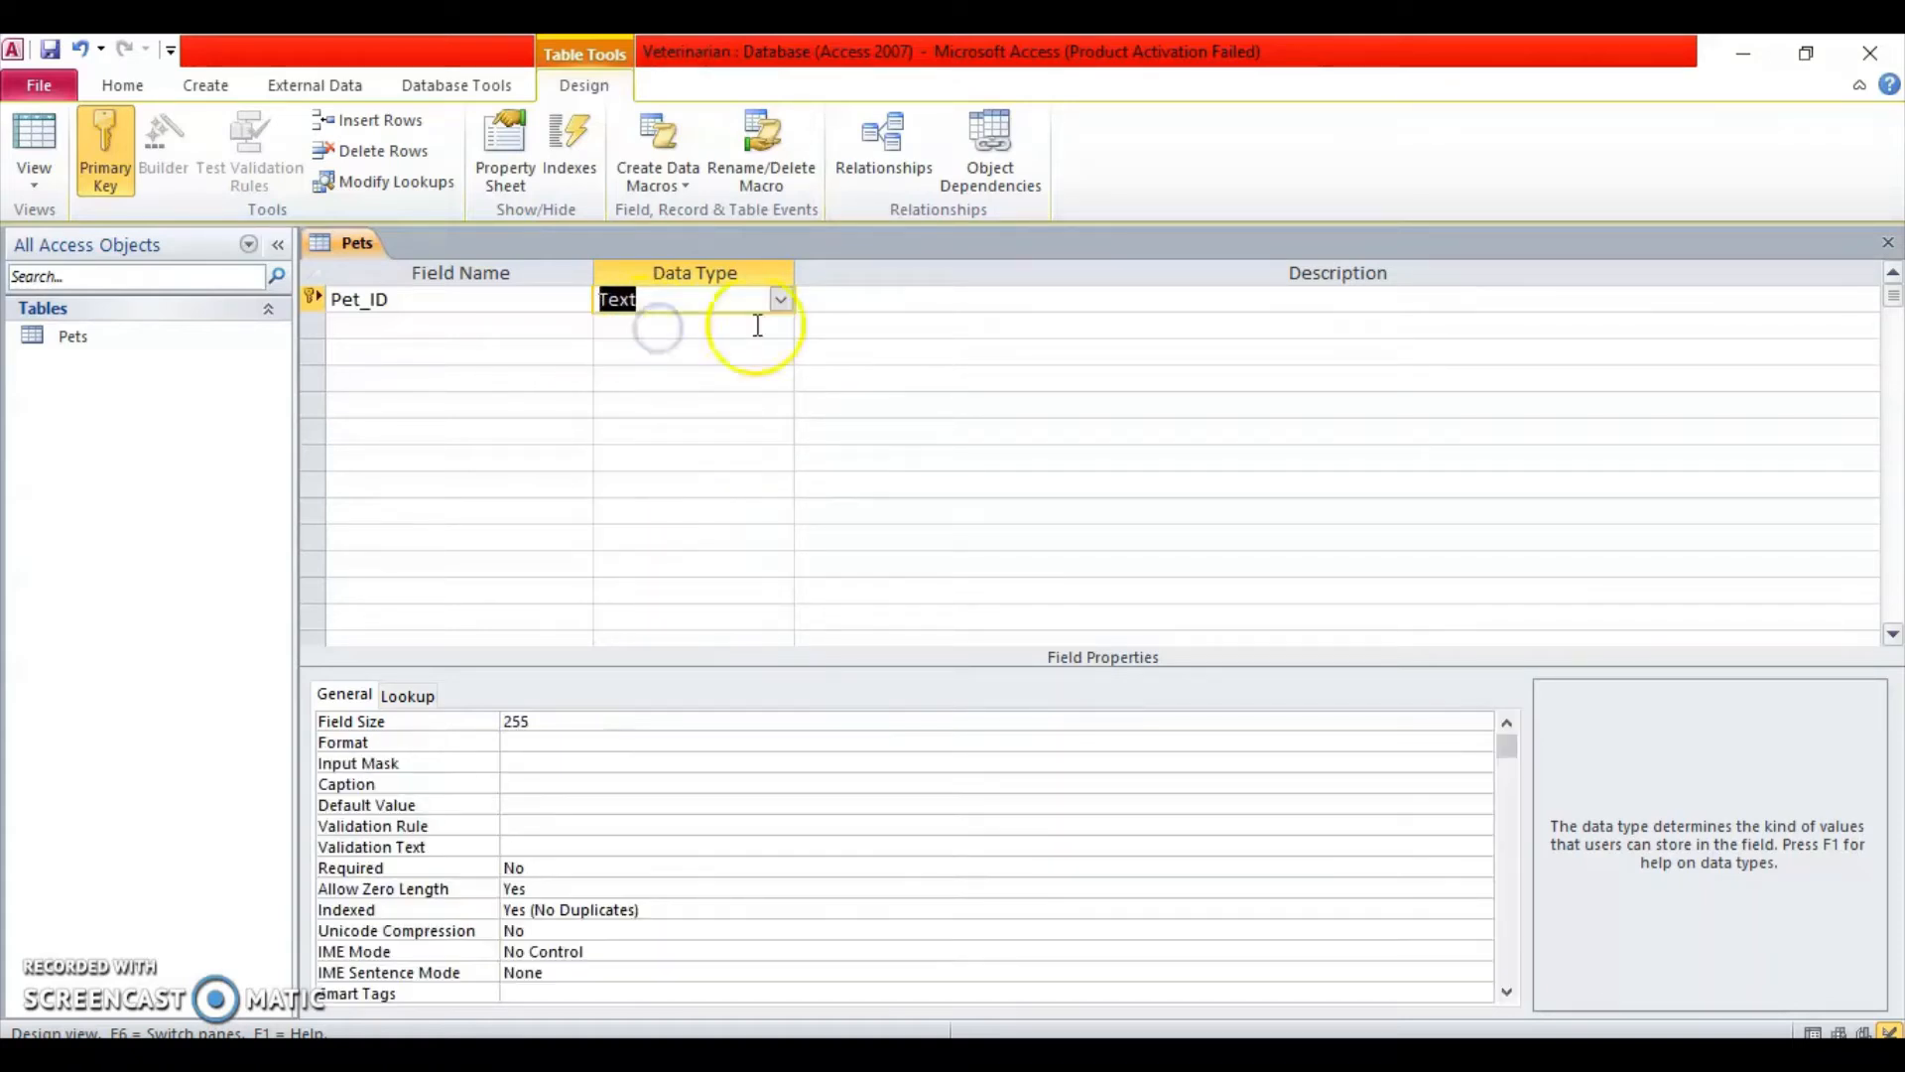
{"action": "left_click", "coordinate": [864, 301]}
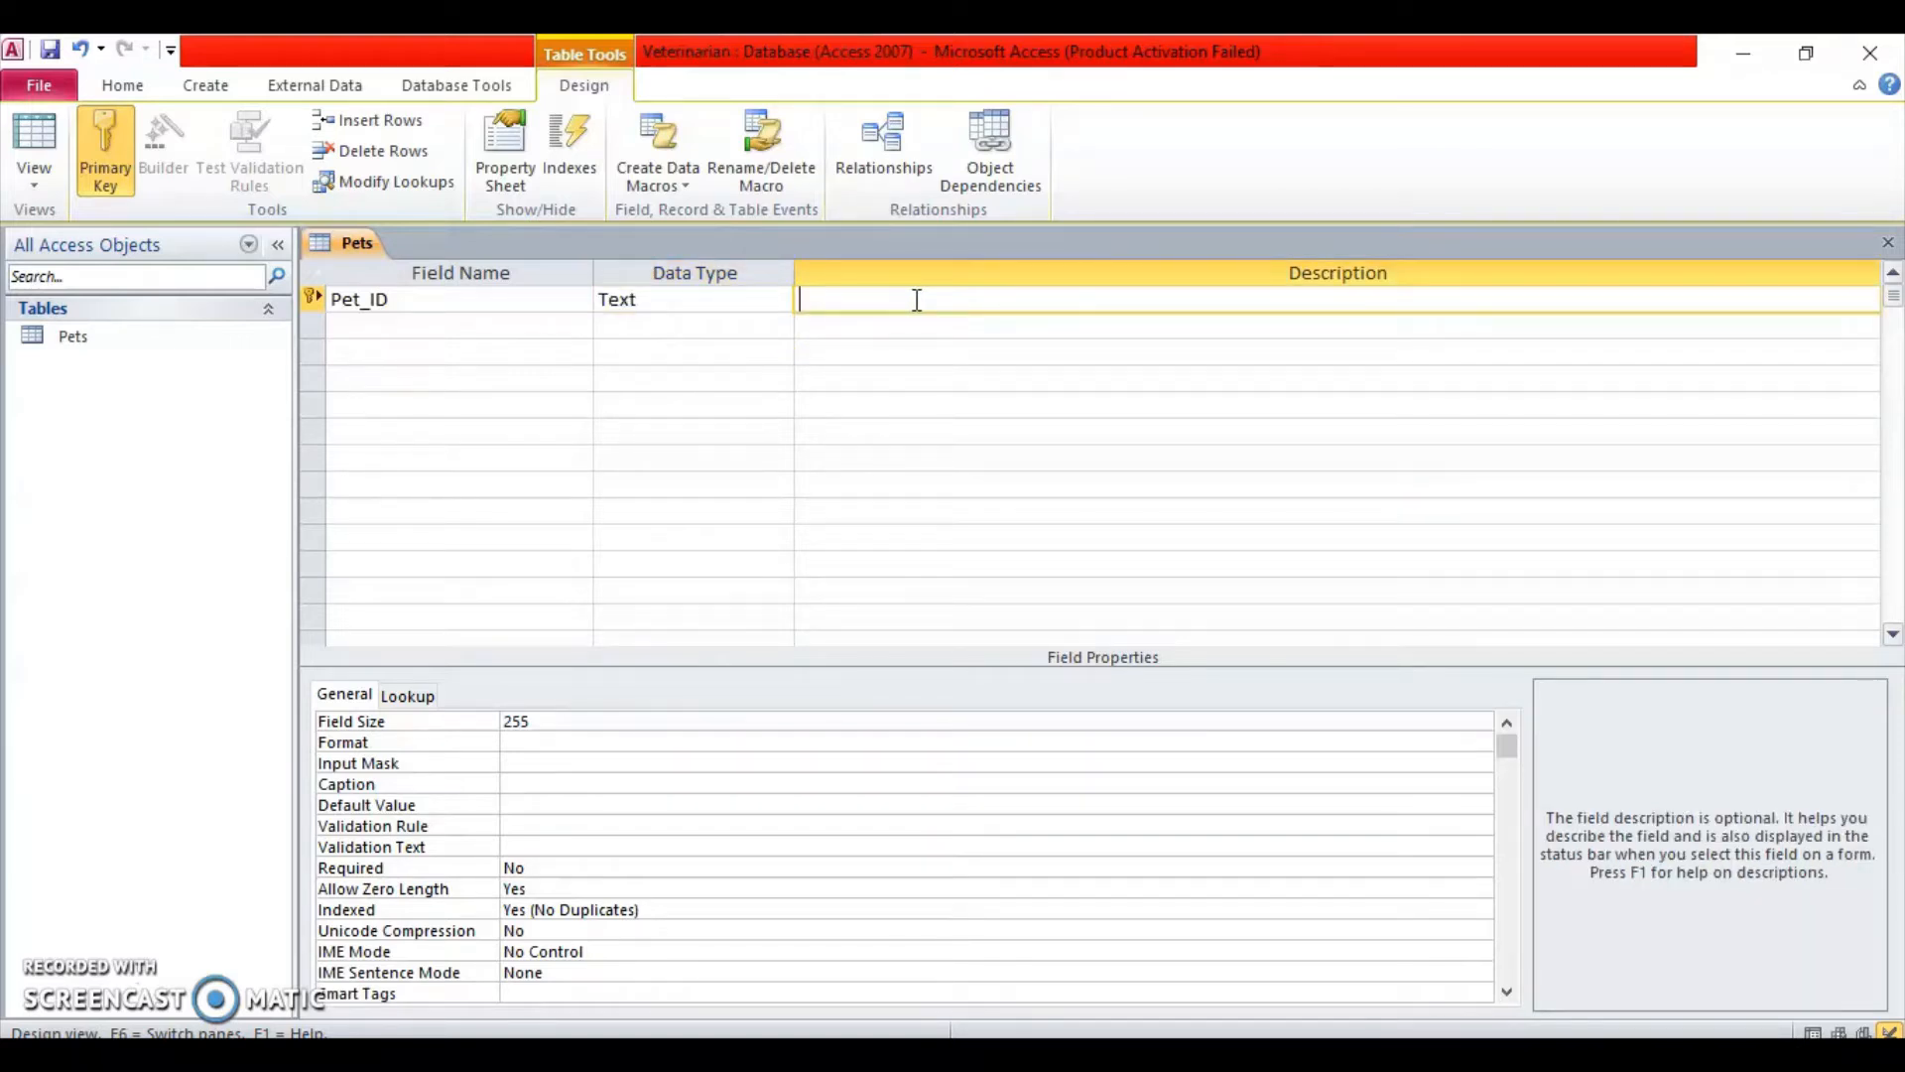
{"action": "type", "text": "This is a unique identifier."}
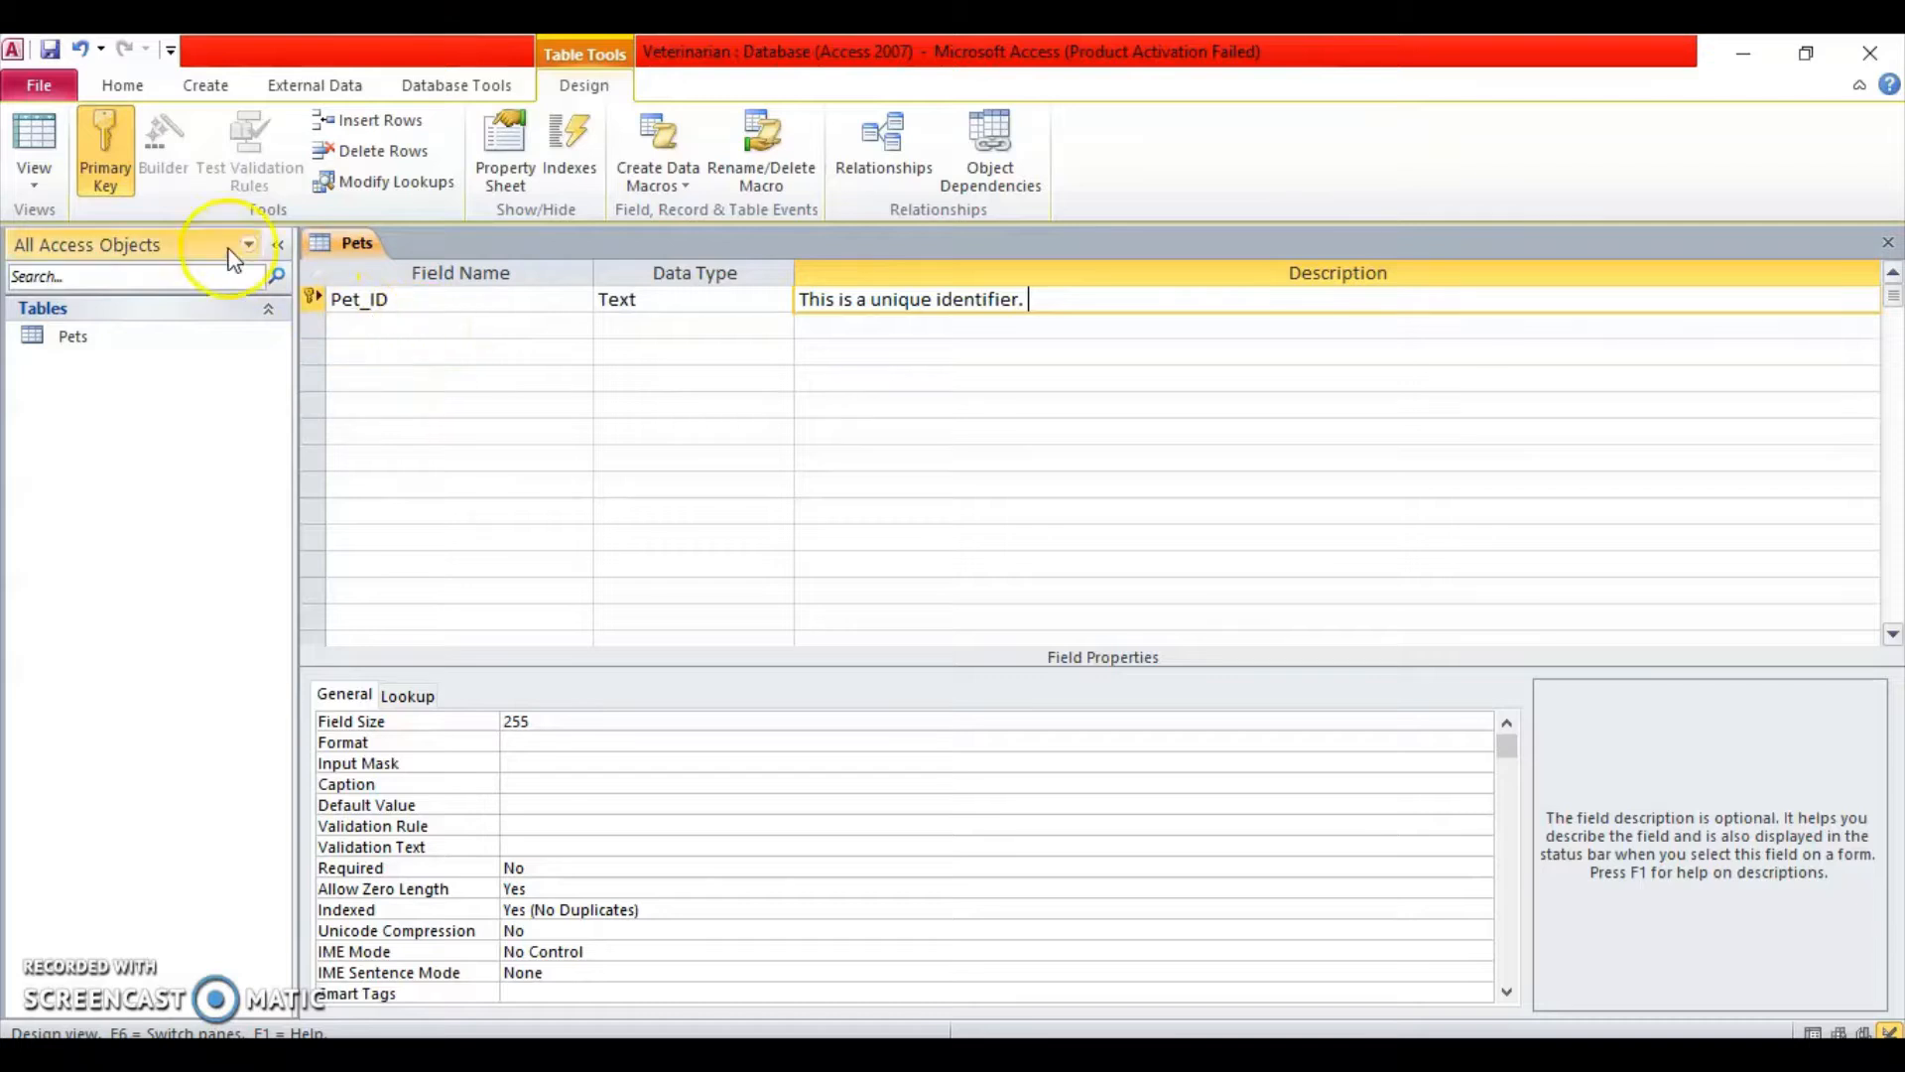
Remove the primary key from the Pet_ID field and assign it again, toggling it twice
{"action": "left_click", "coordinate": [111, 170]}
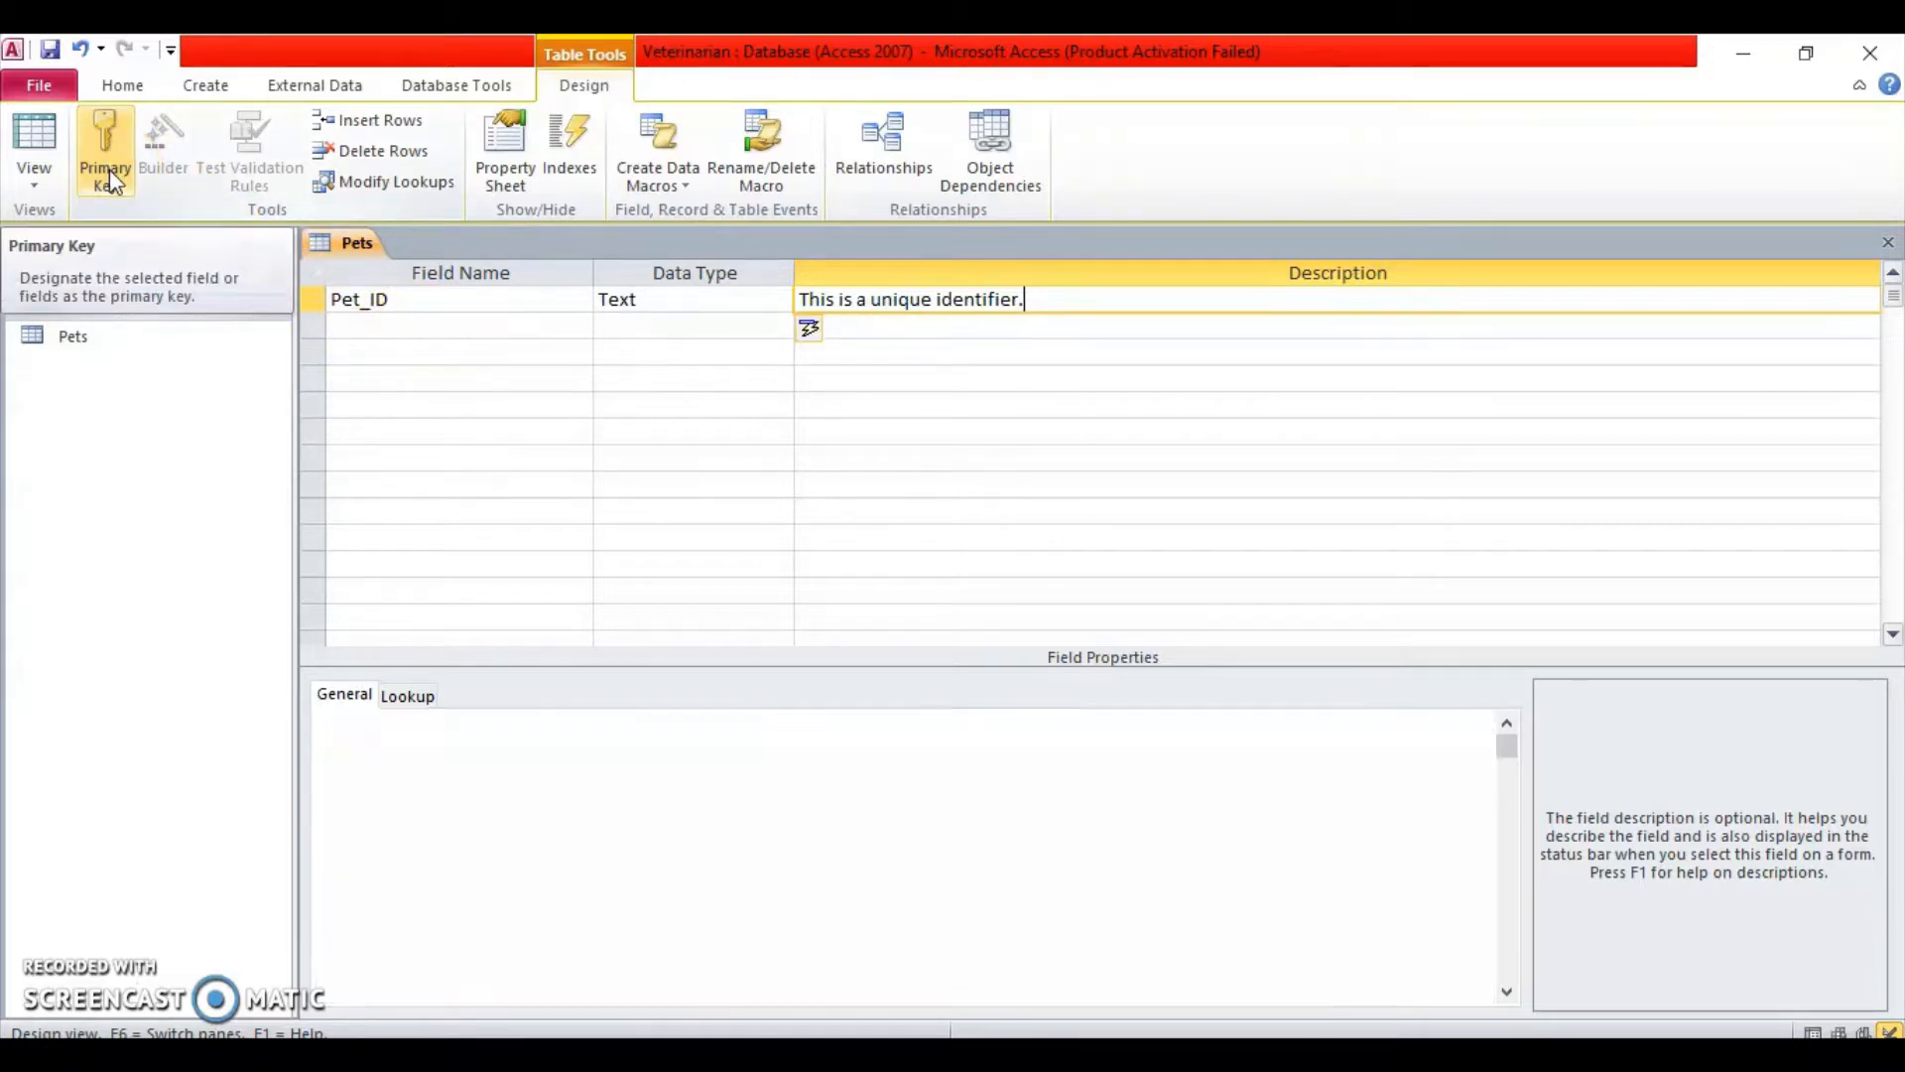
{"action": "left_click", "coordinate": [313, 299]}
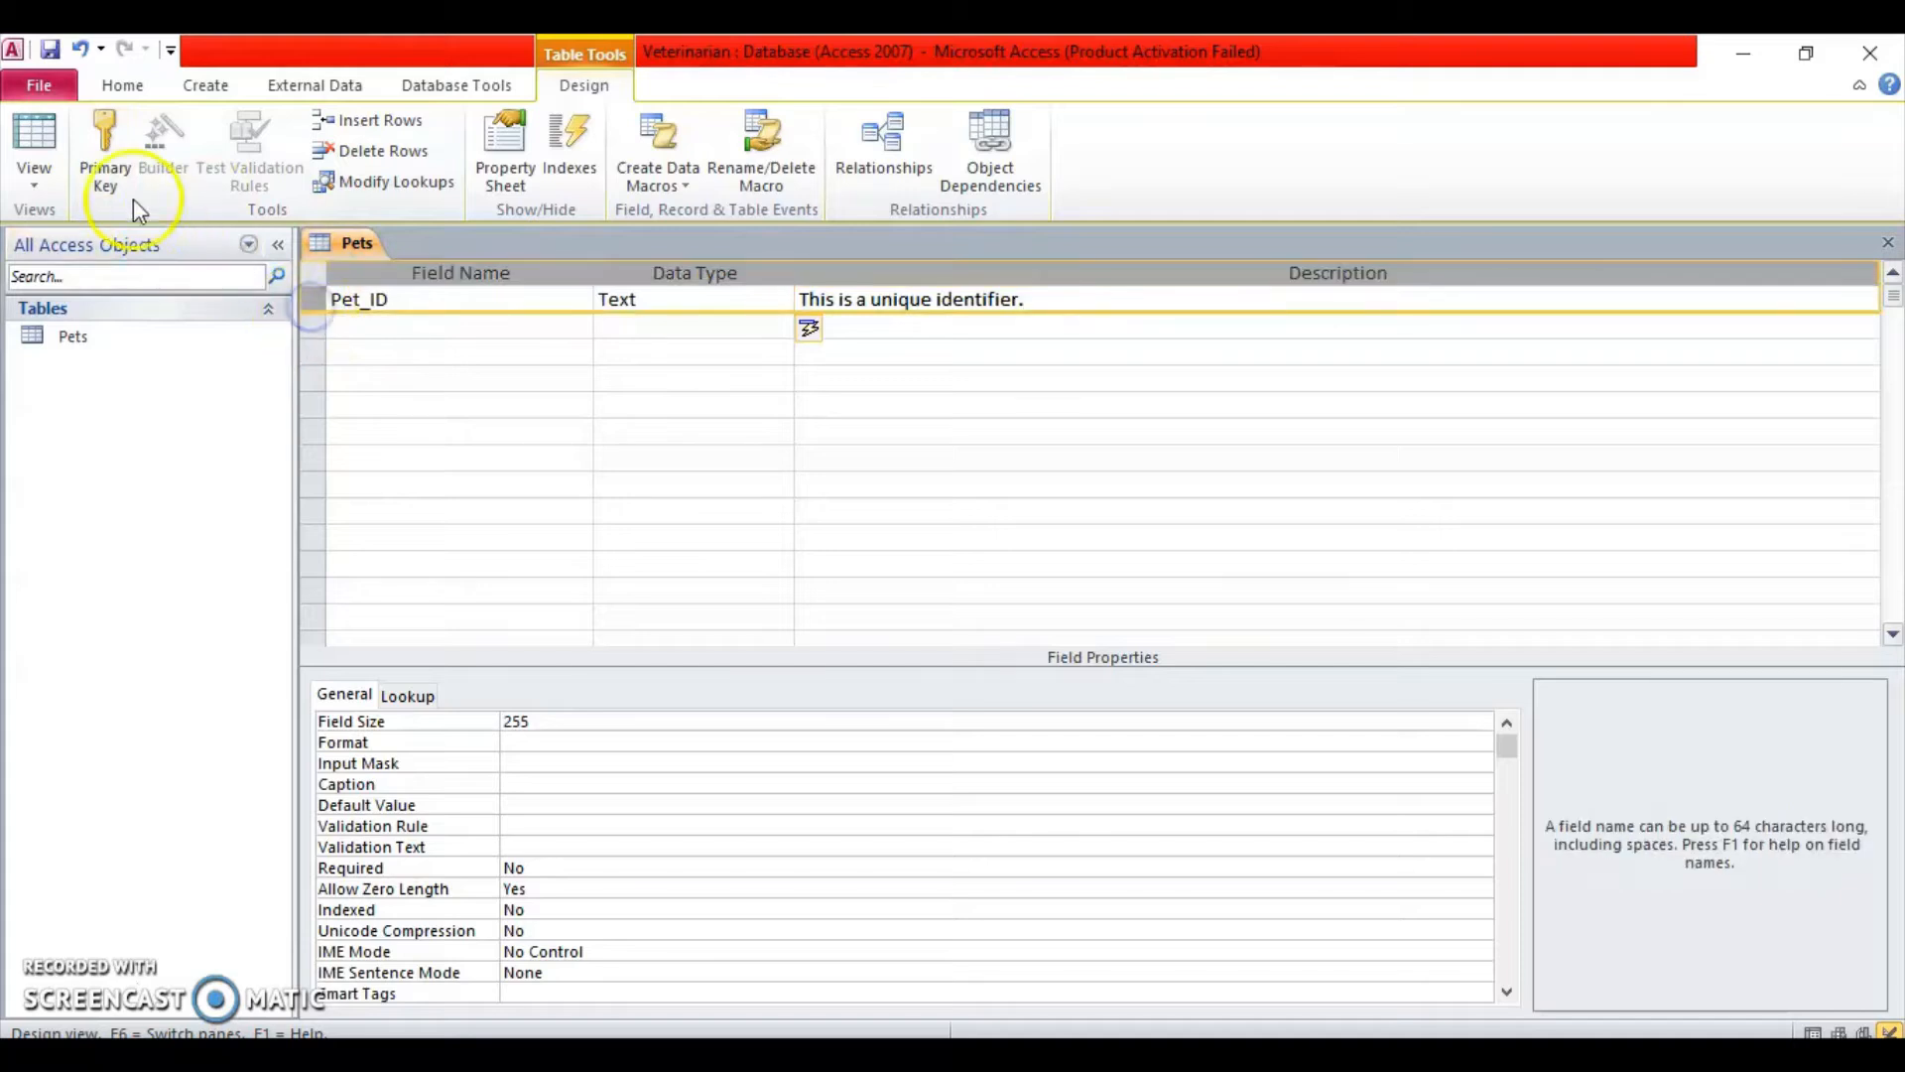
{"action": "left_click", "coordinate": [108, 170]}
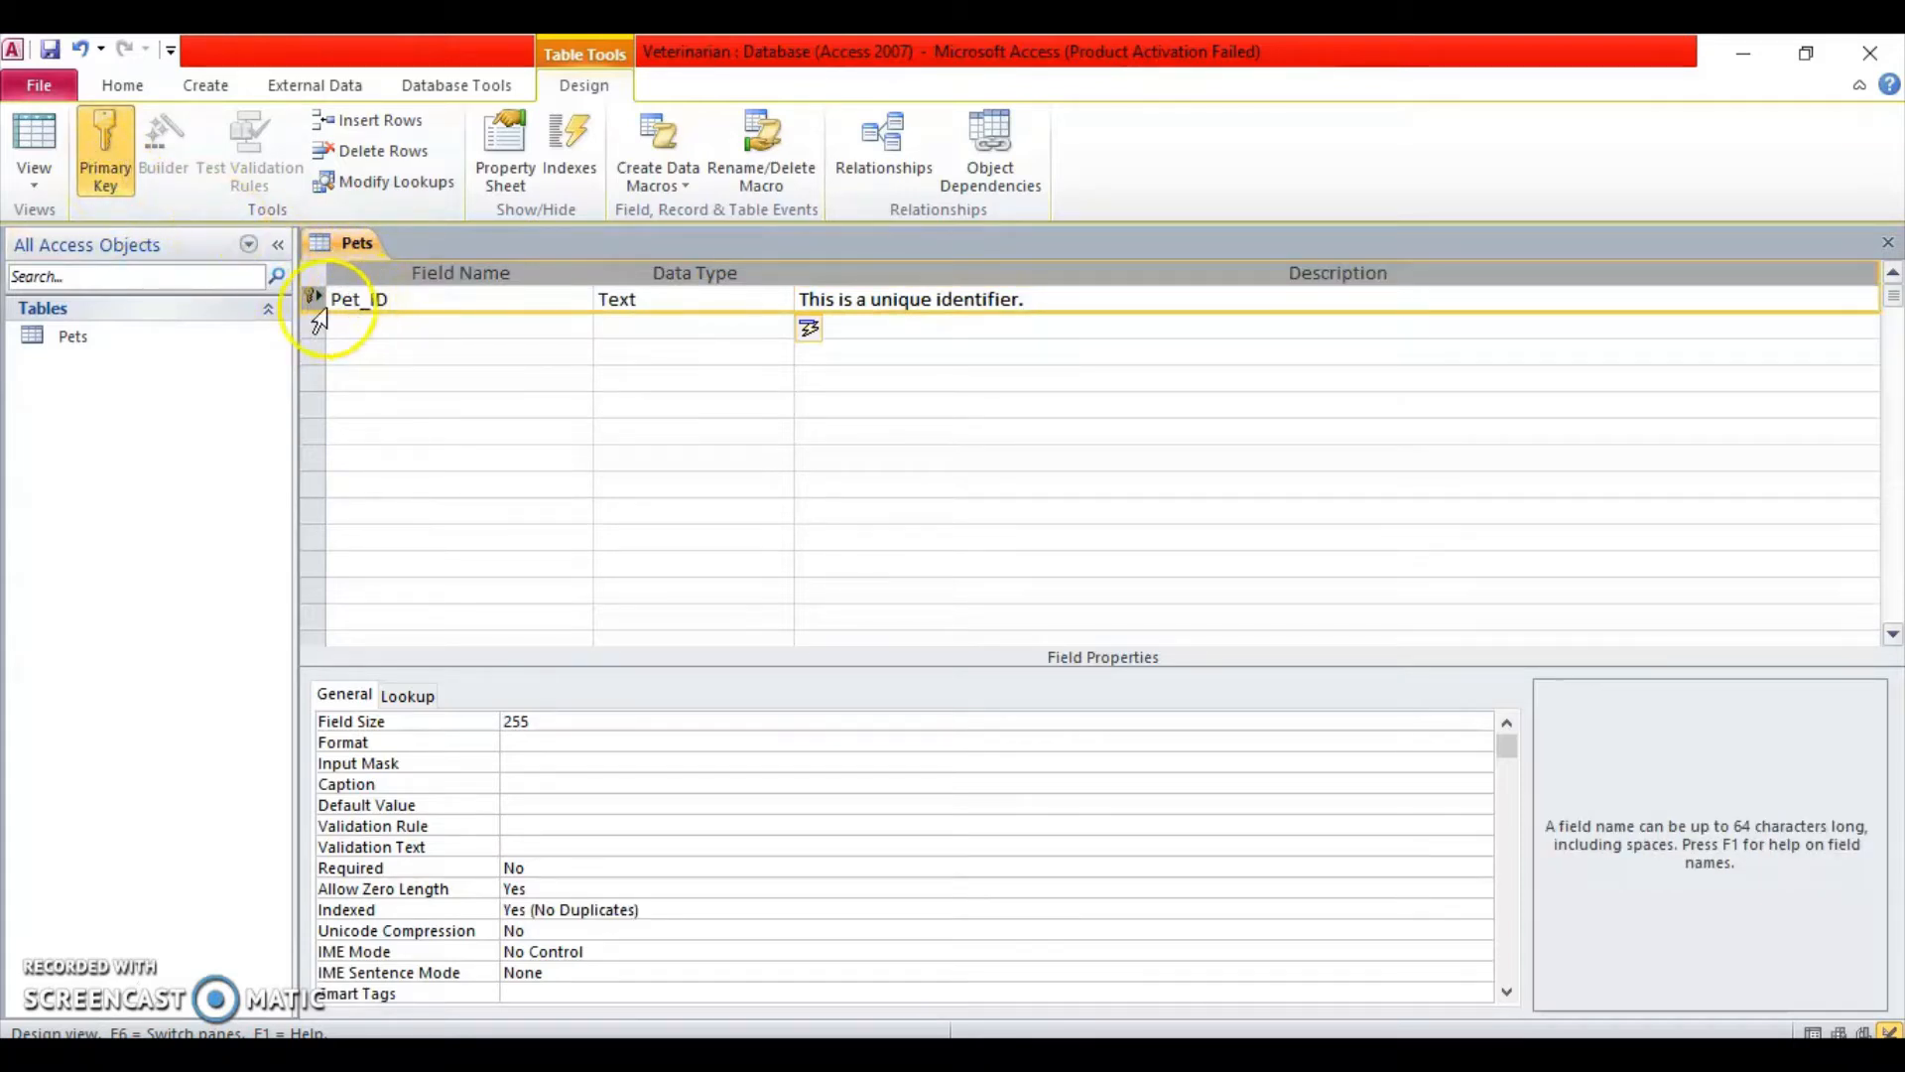
{"action": "left_click", "coordinate": [314, 296]}
{"action": "left_click", "coordinate": [105, 158]}
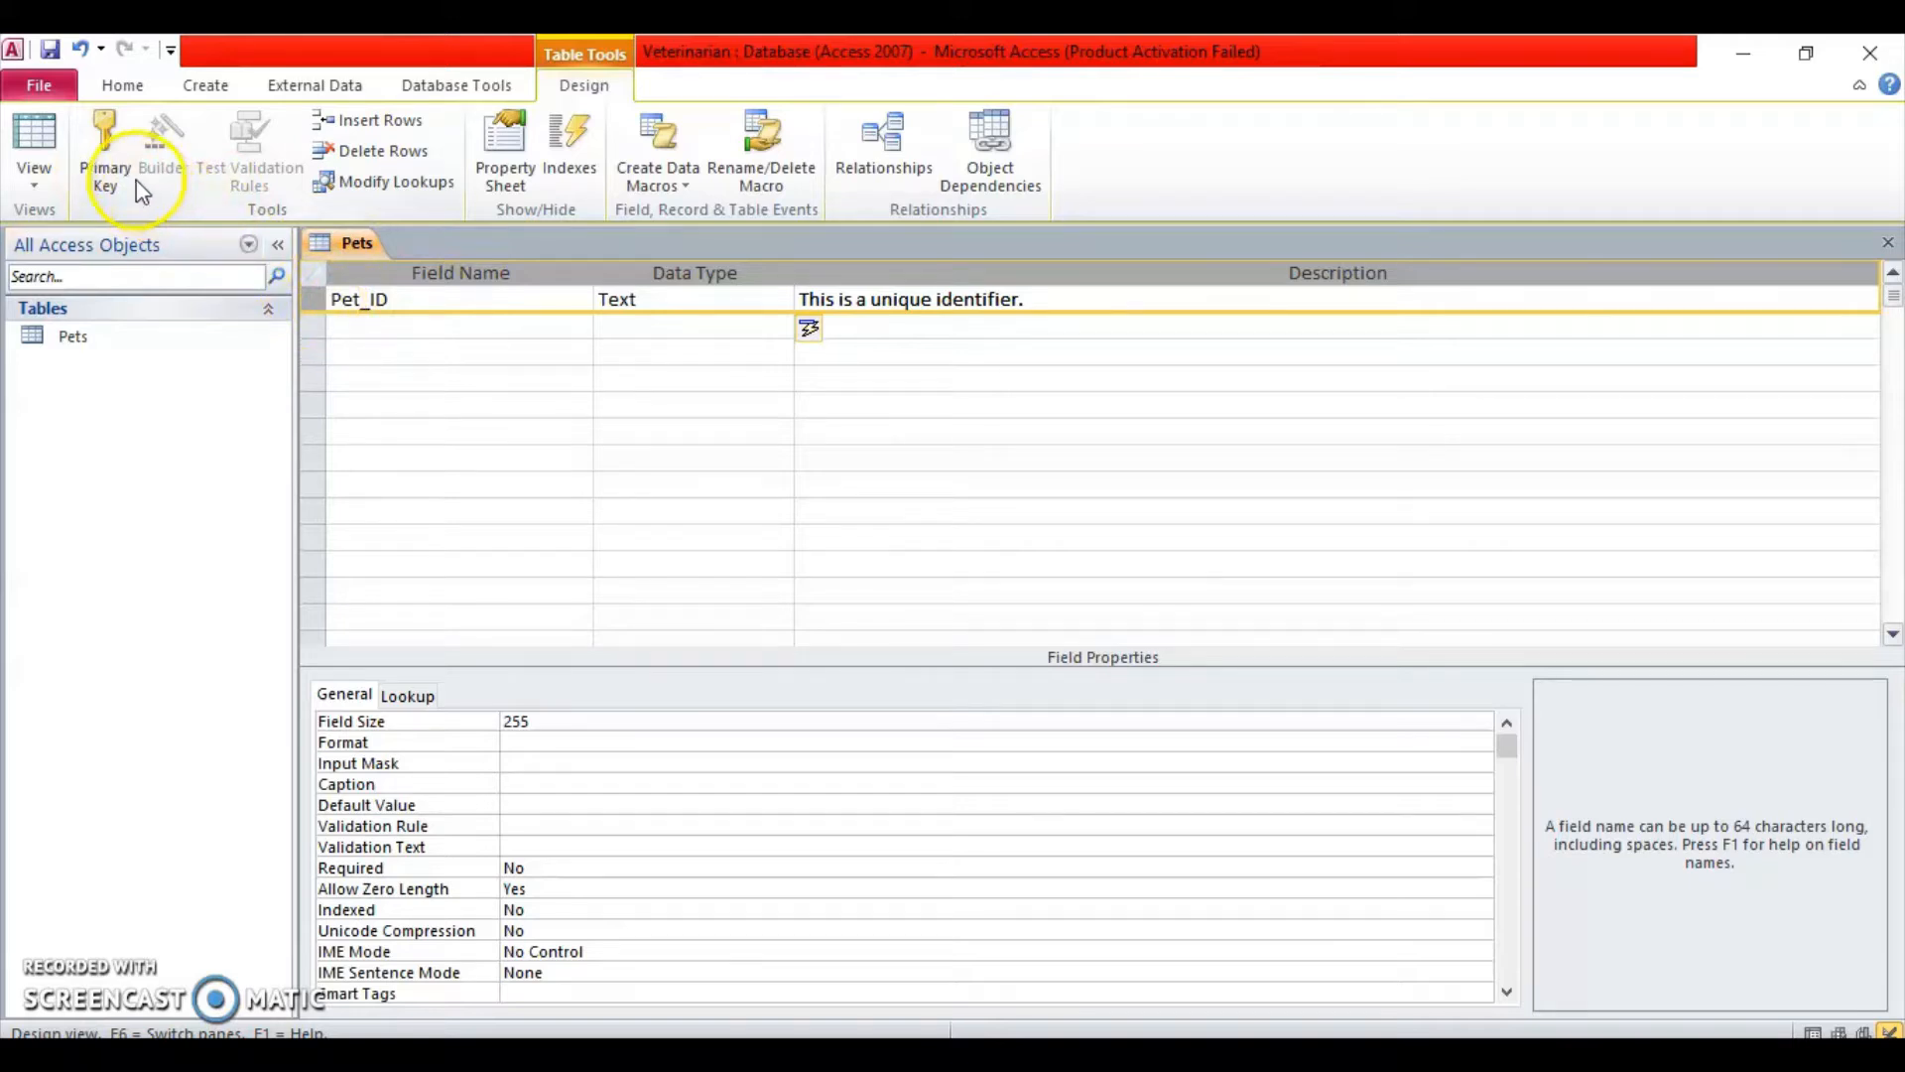
{"action": "left_click", "coordinate": [109, 167]}
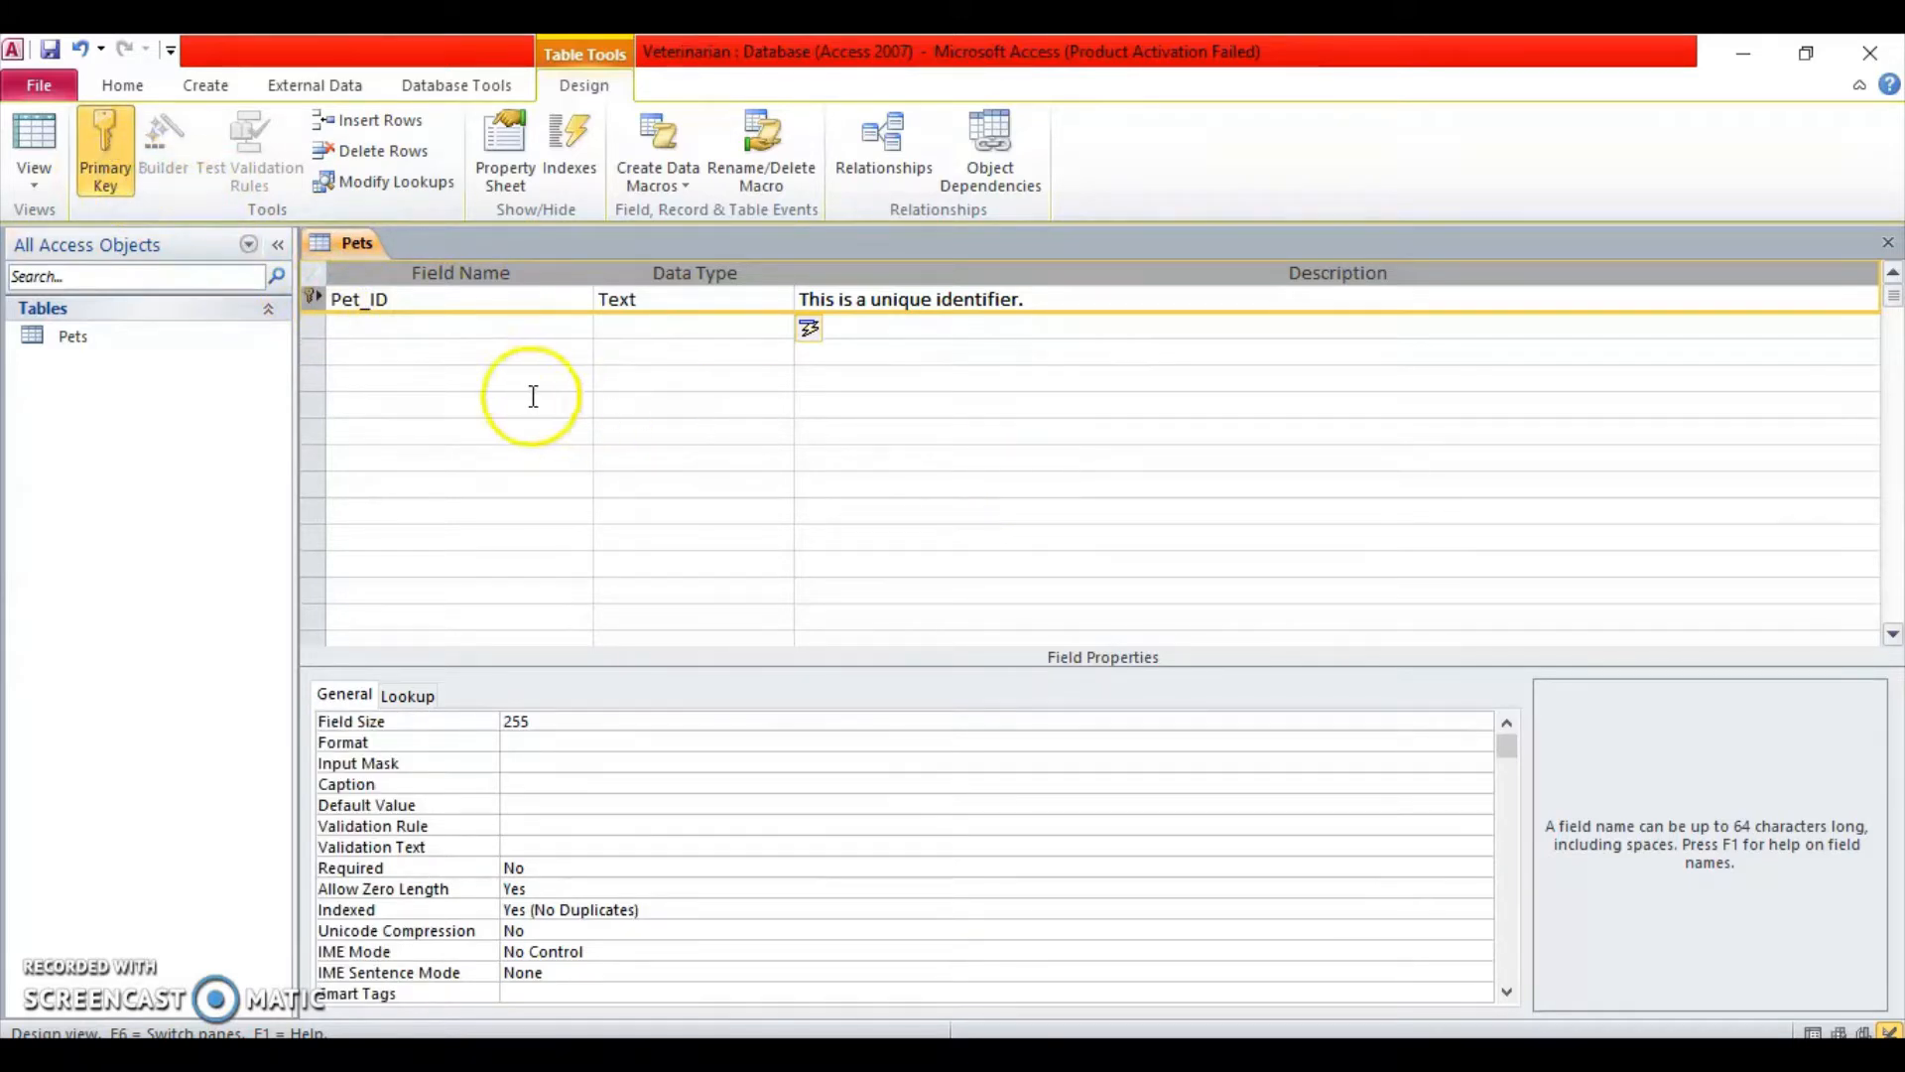
Add a Text field named Pet_Name with the description "This will store the names of the pet."
{"action": "left_click", "coordinate": [527, 328]}
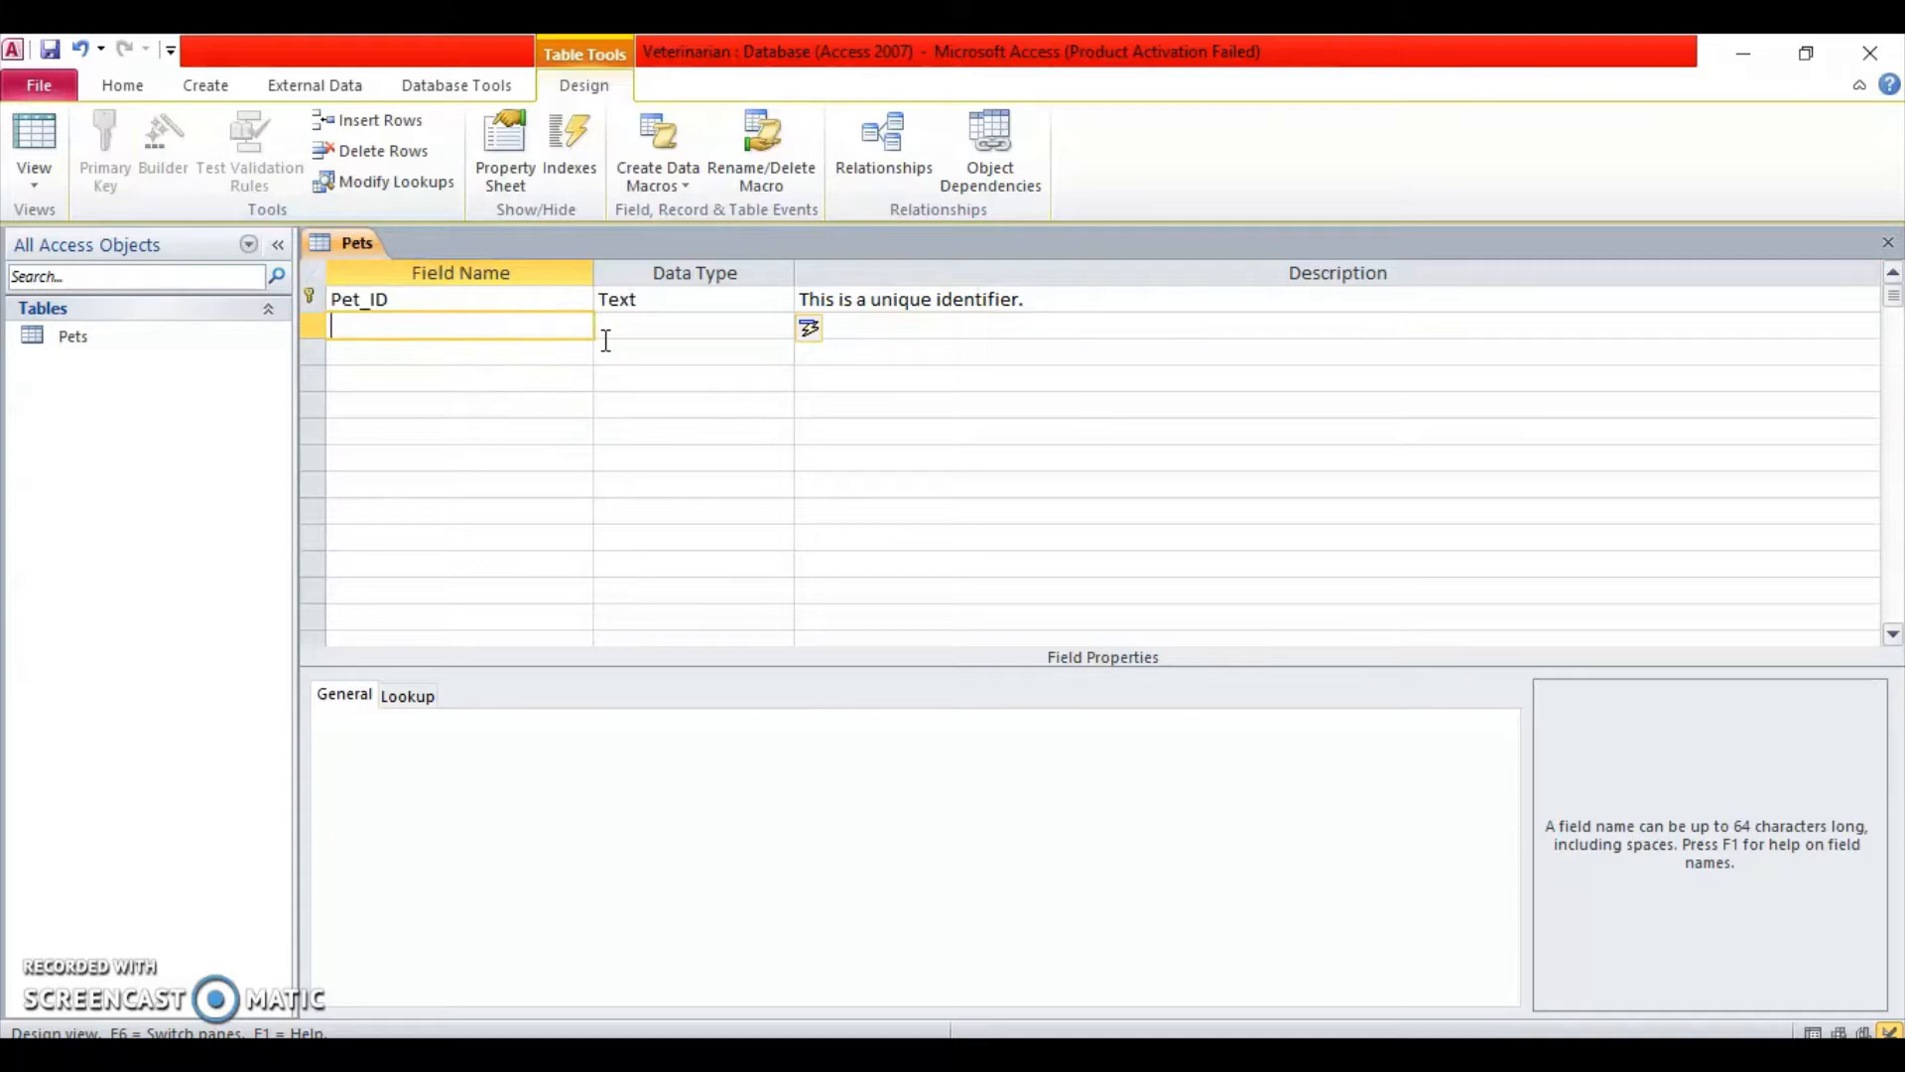
{"action": "type", "text": "Pet_NAme"}
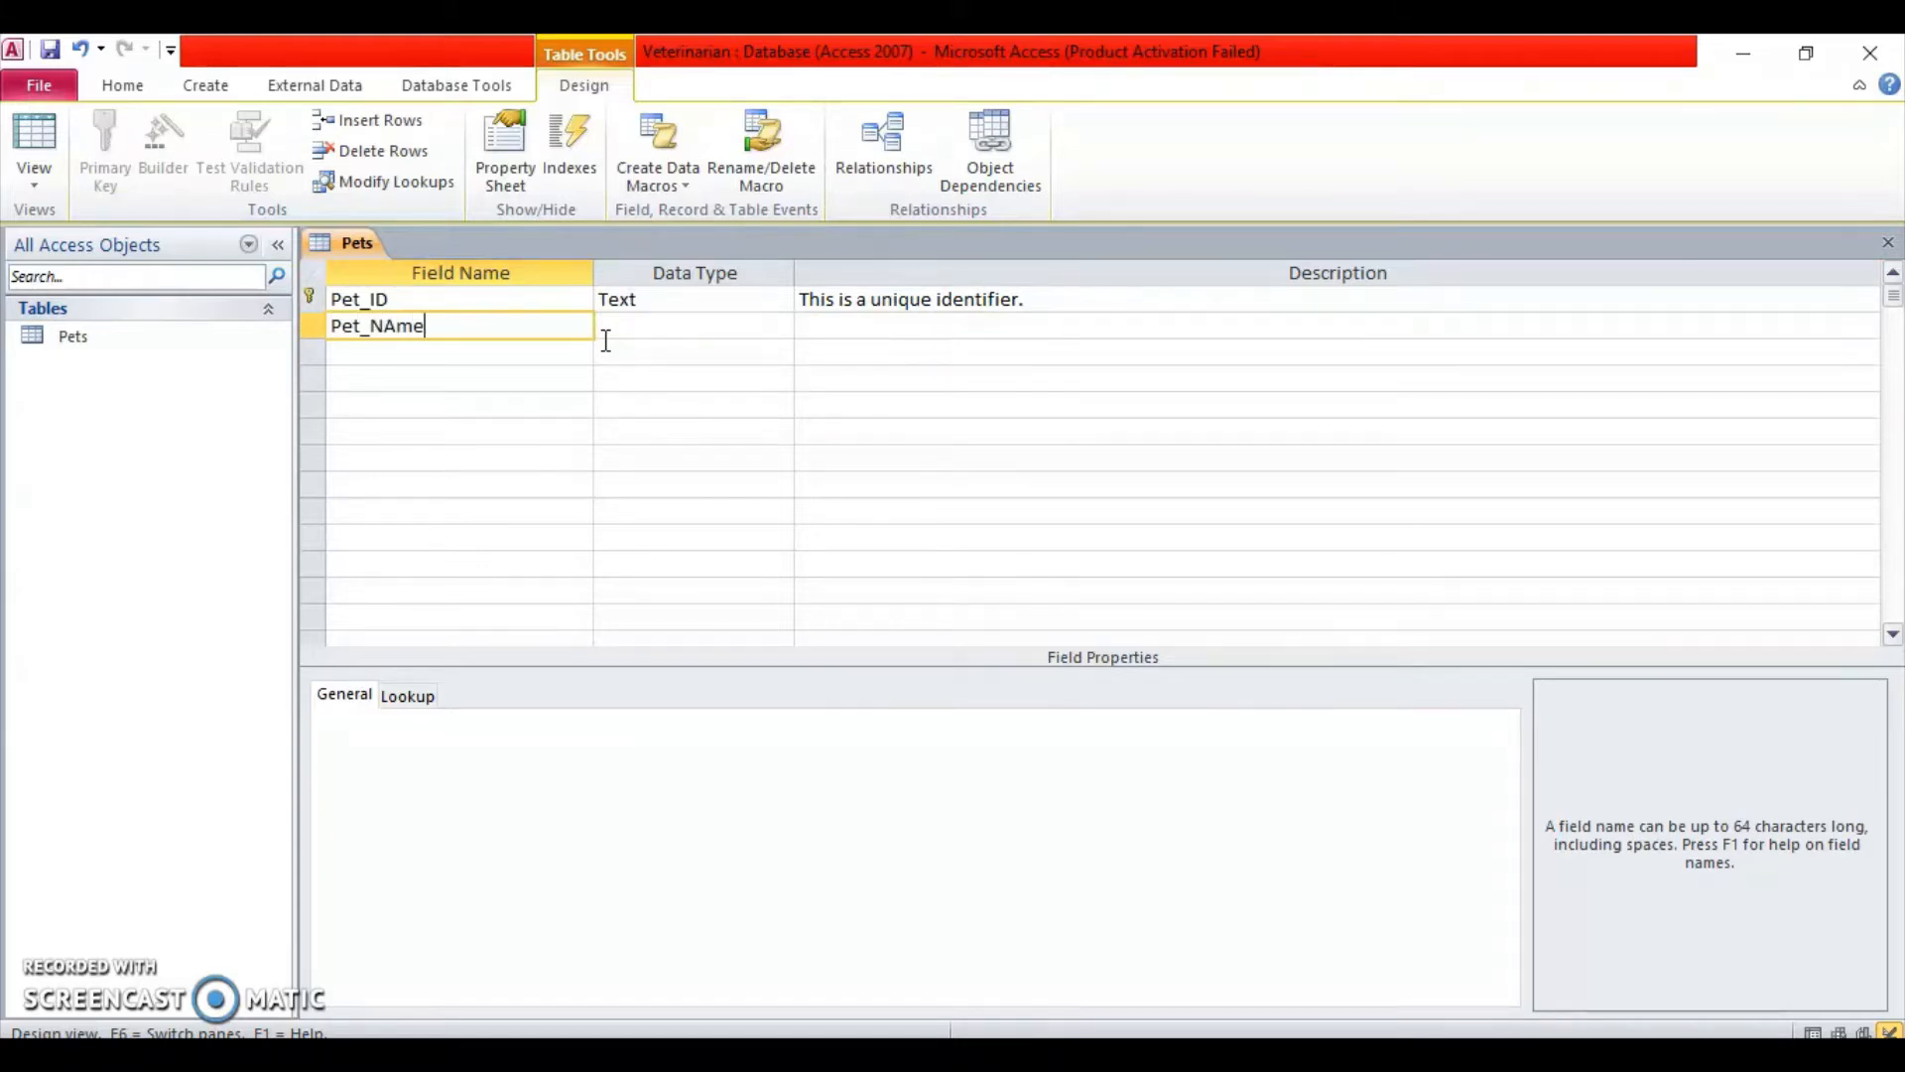
{"action": "left_click", "coordinate": [564, 333]}
{"action": "key", "text": "Left"}
{"action": "key", "text": "Left"}
{"action": "key", "text": "BackSpace"}
{"action": "type", "text": "a"}
{"action": "left_click", "coordinate": [568, 336]}
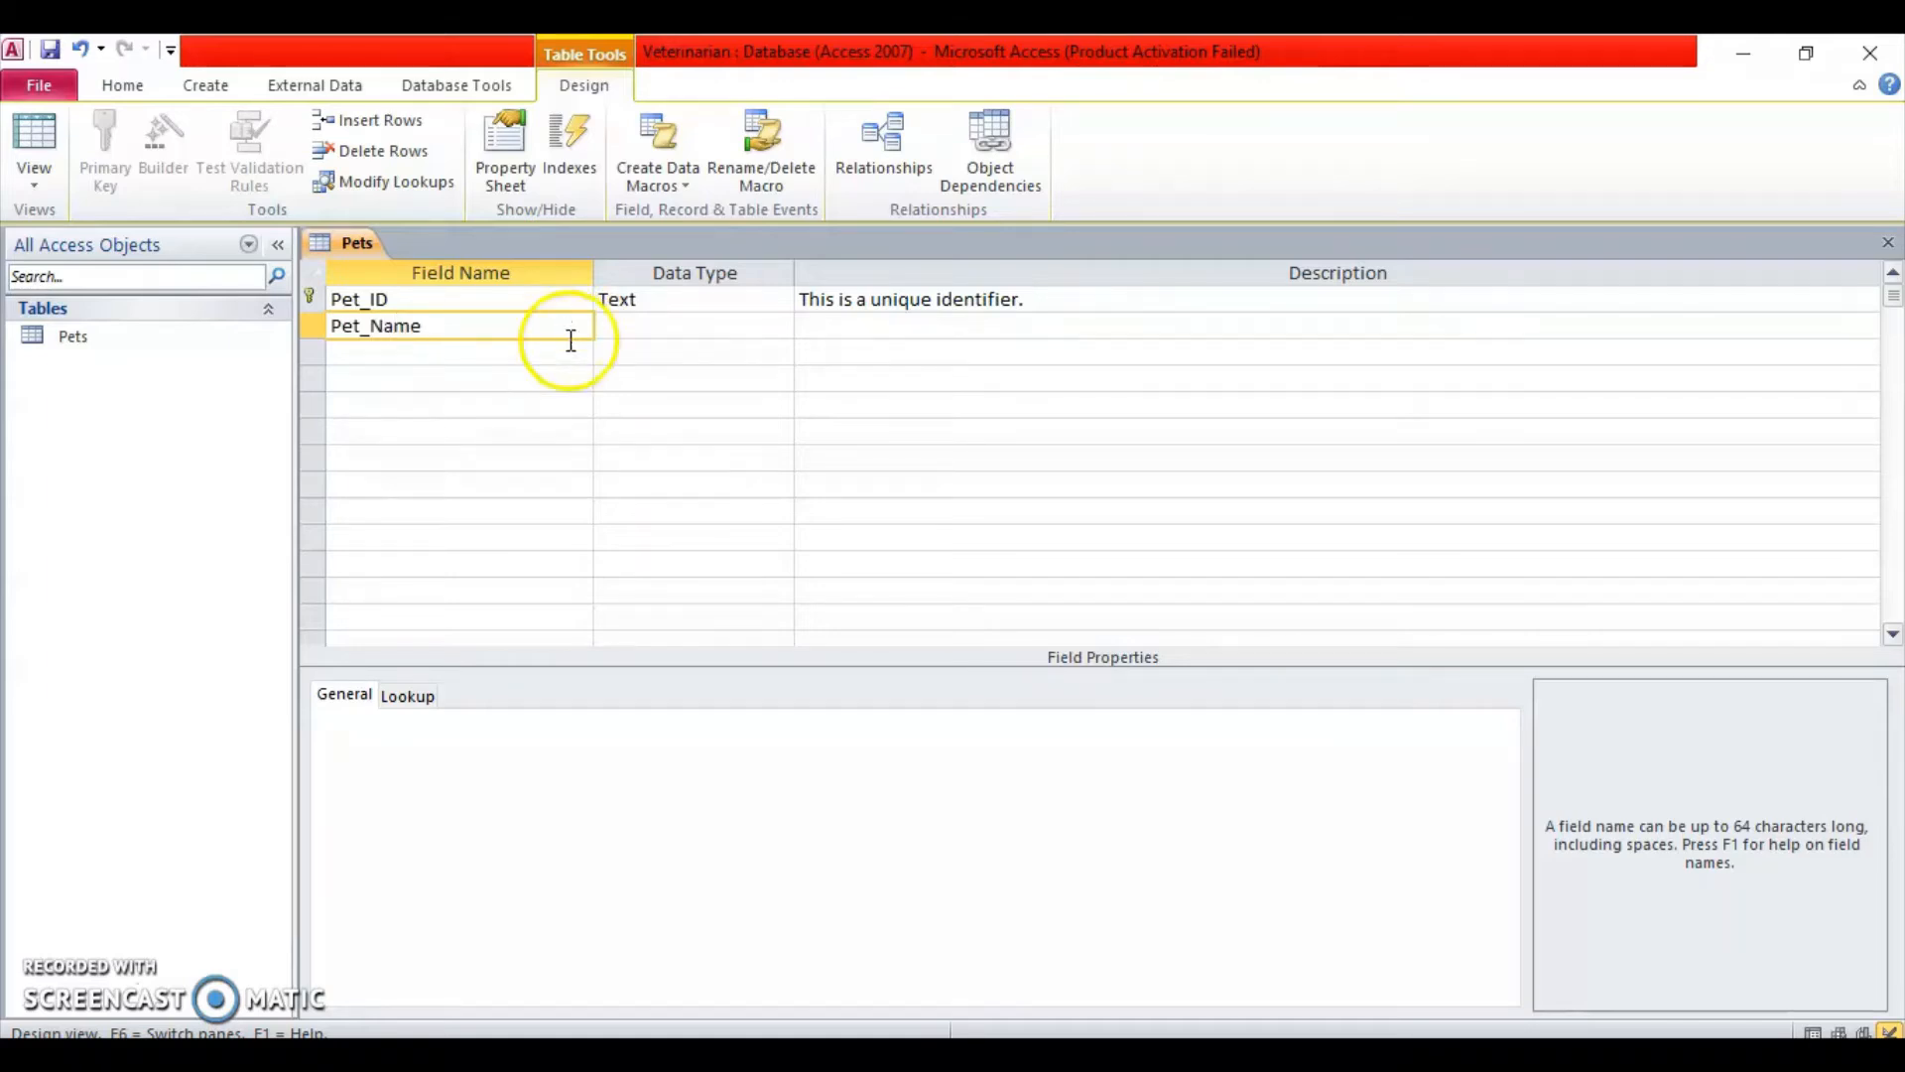
{"action": "left_click", "coordinate": [701, 327]}
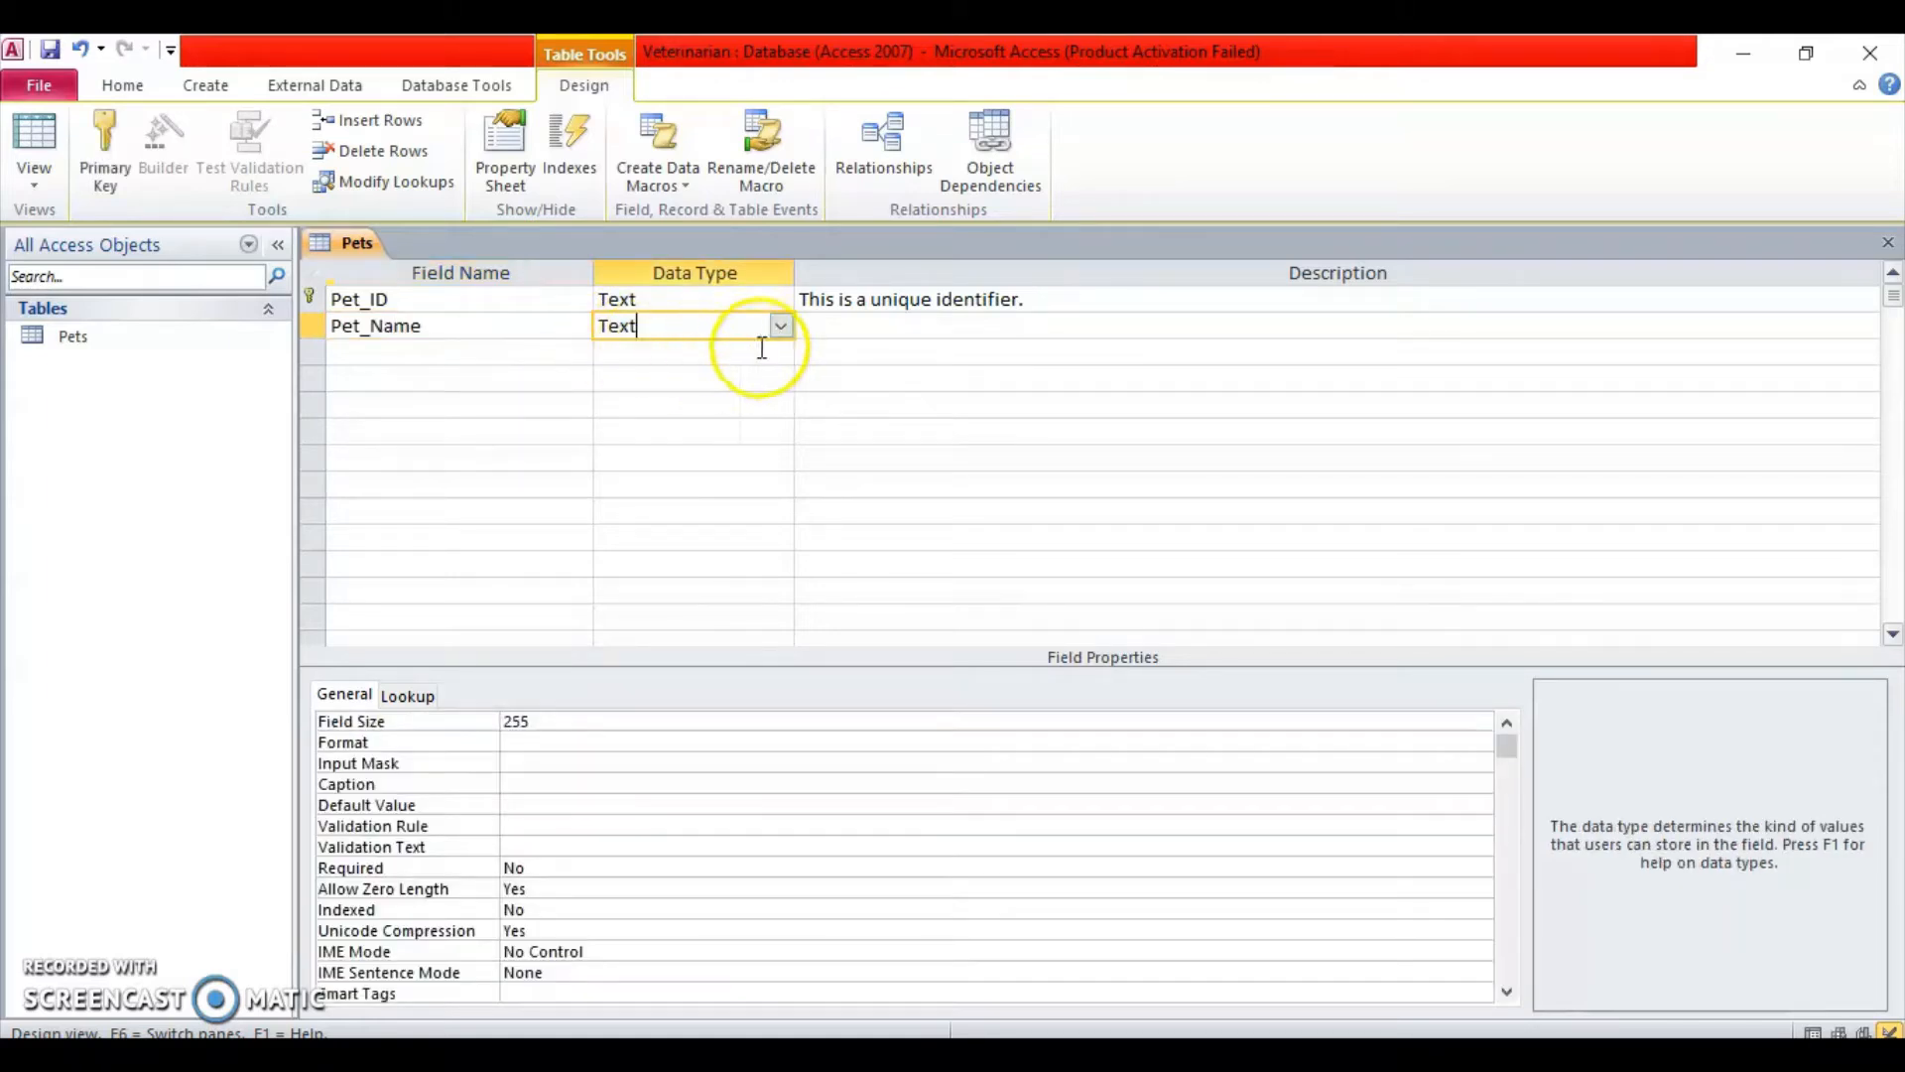
{"action": "left_click", "coordinate": [865, 331]}
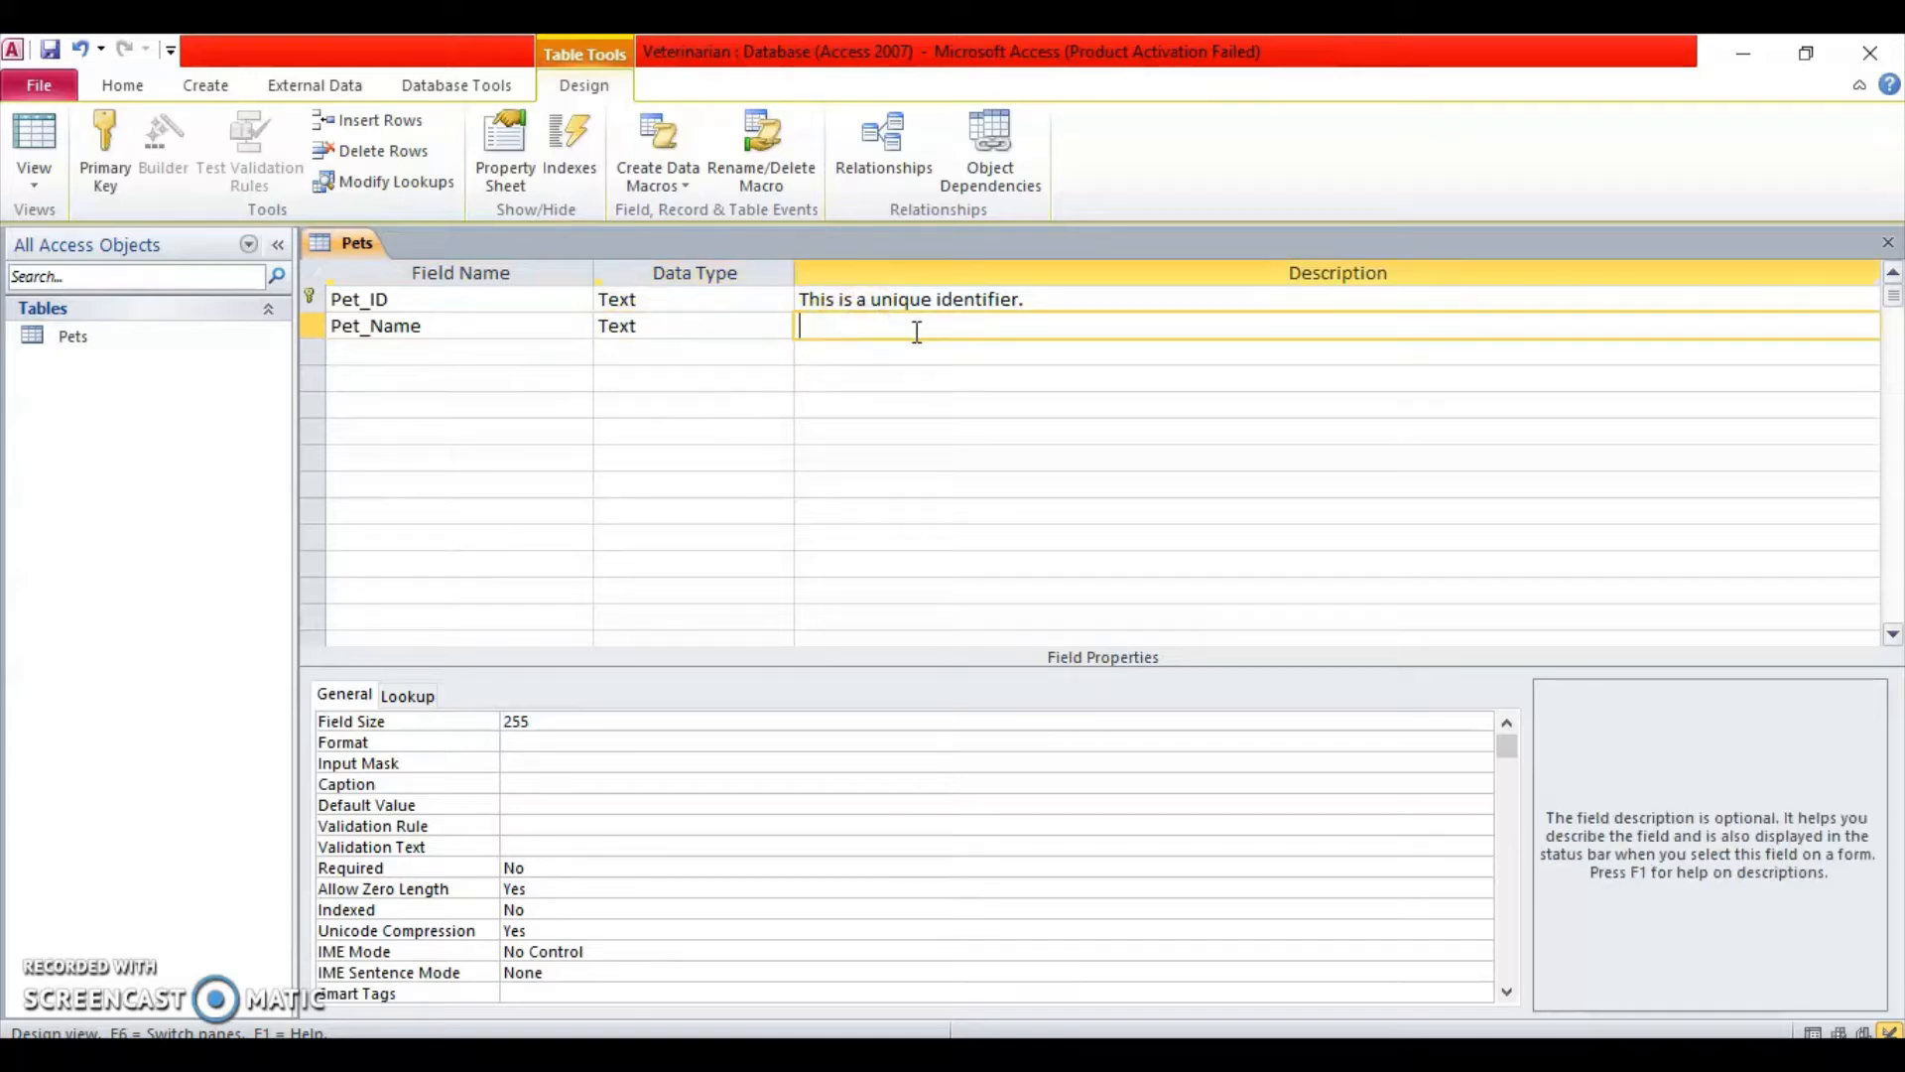
{"action": "type", "text": "This will store the names of the pet"}
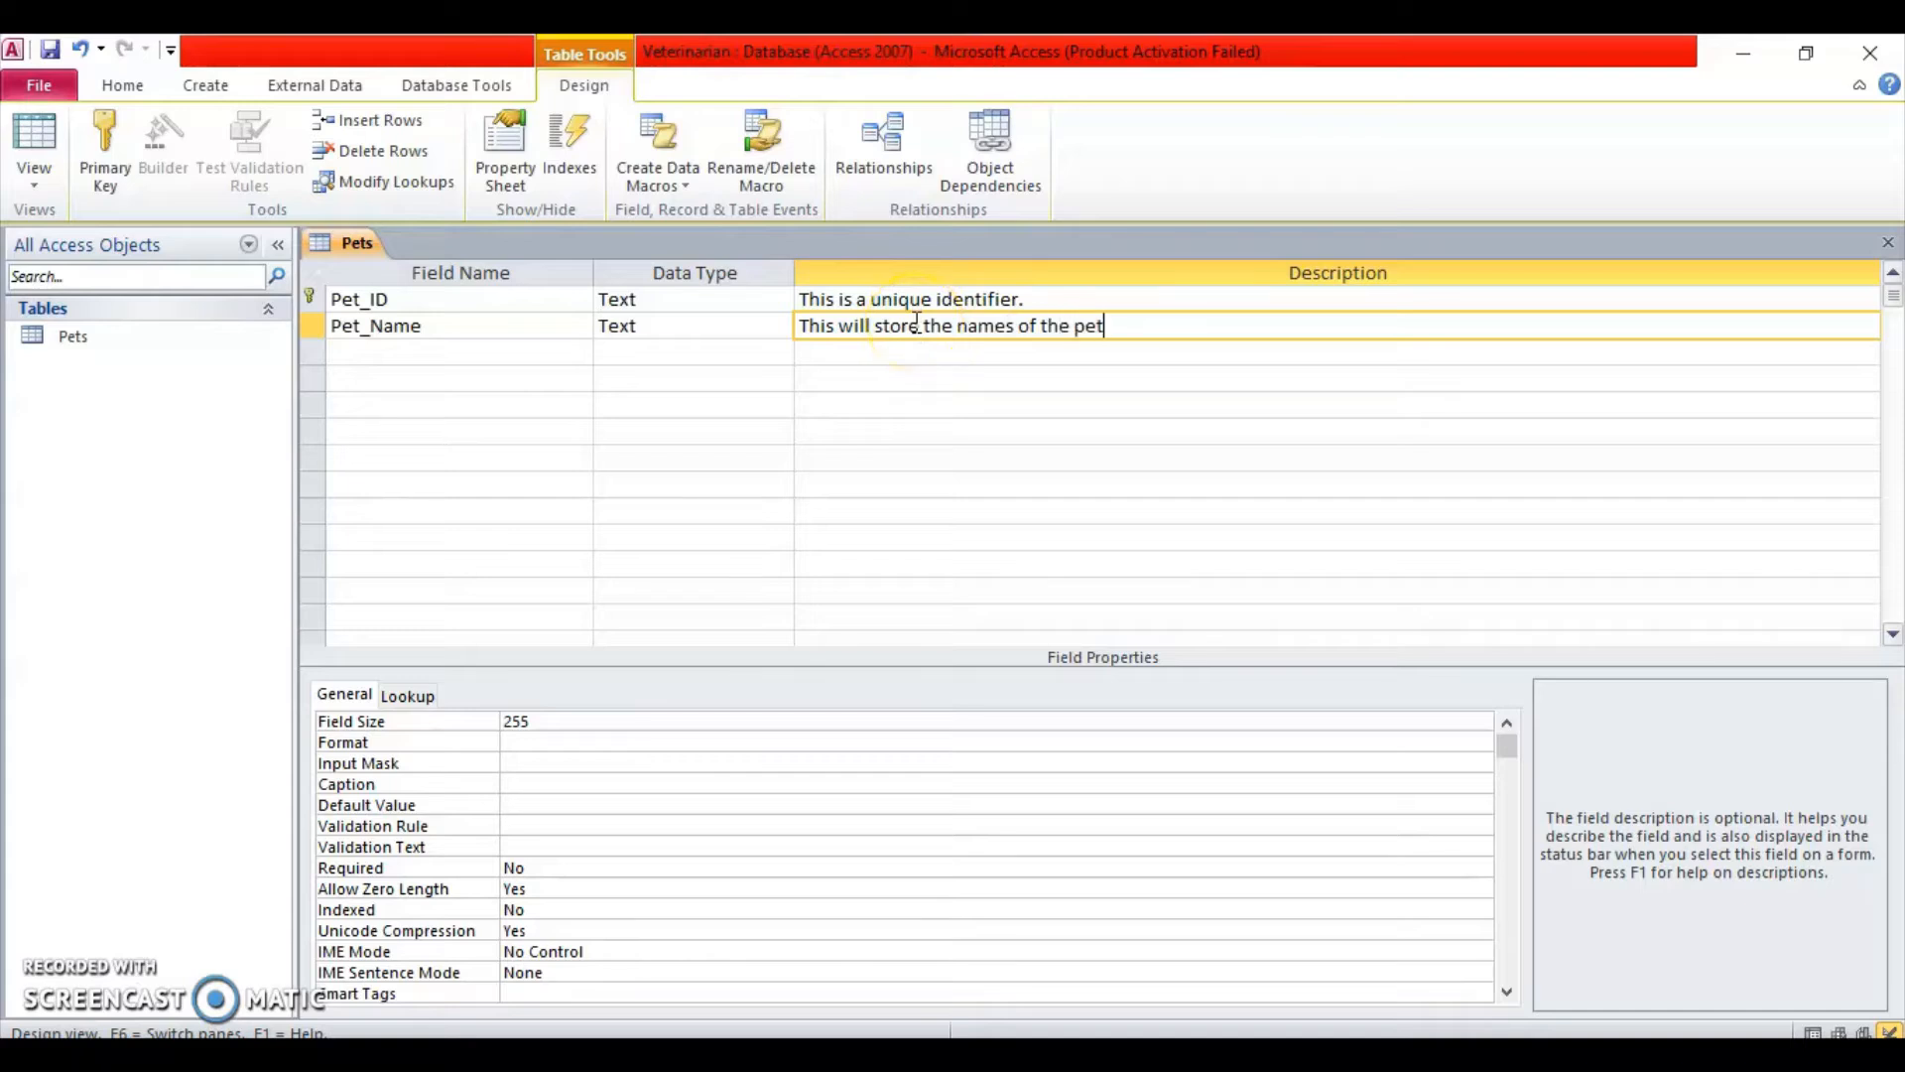
{"action": "type", "text": "."}
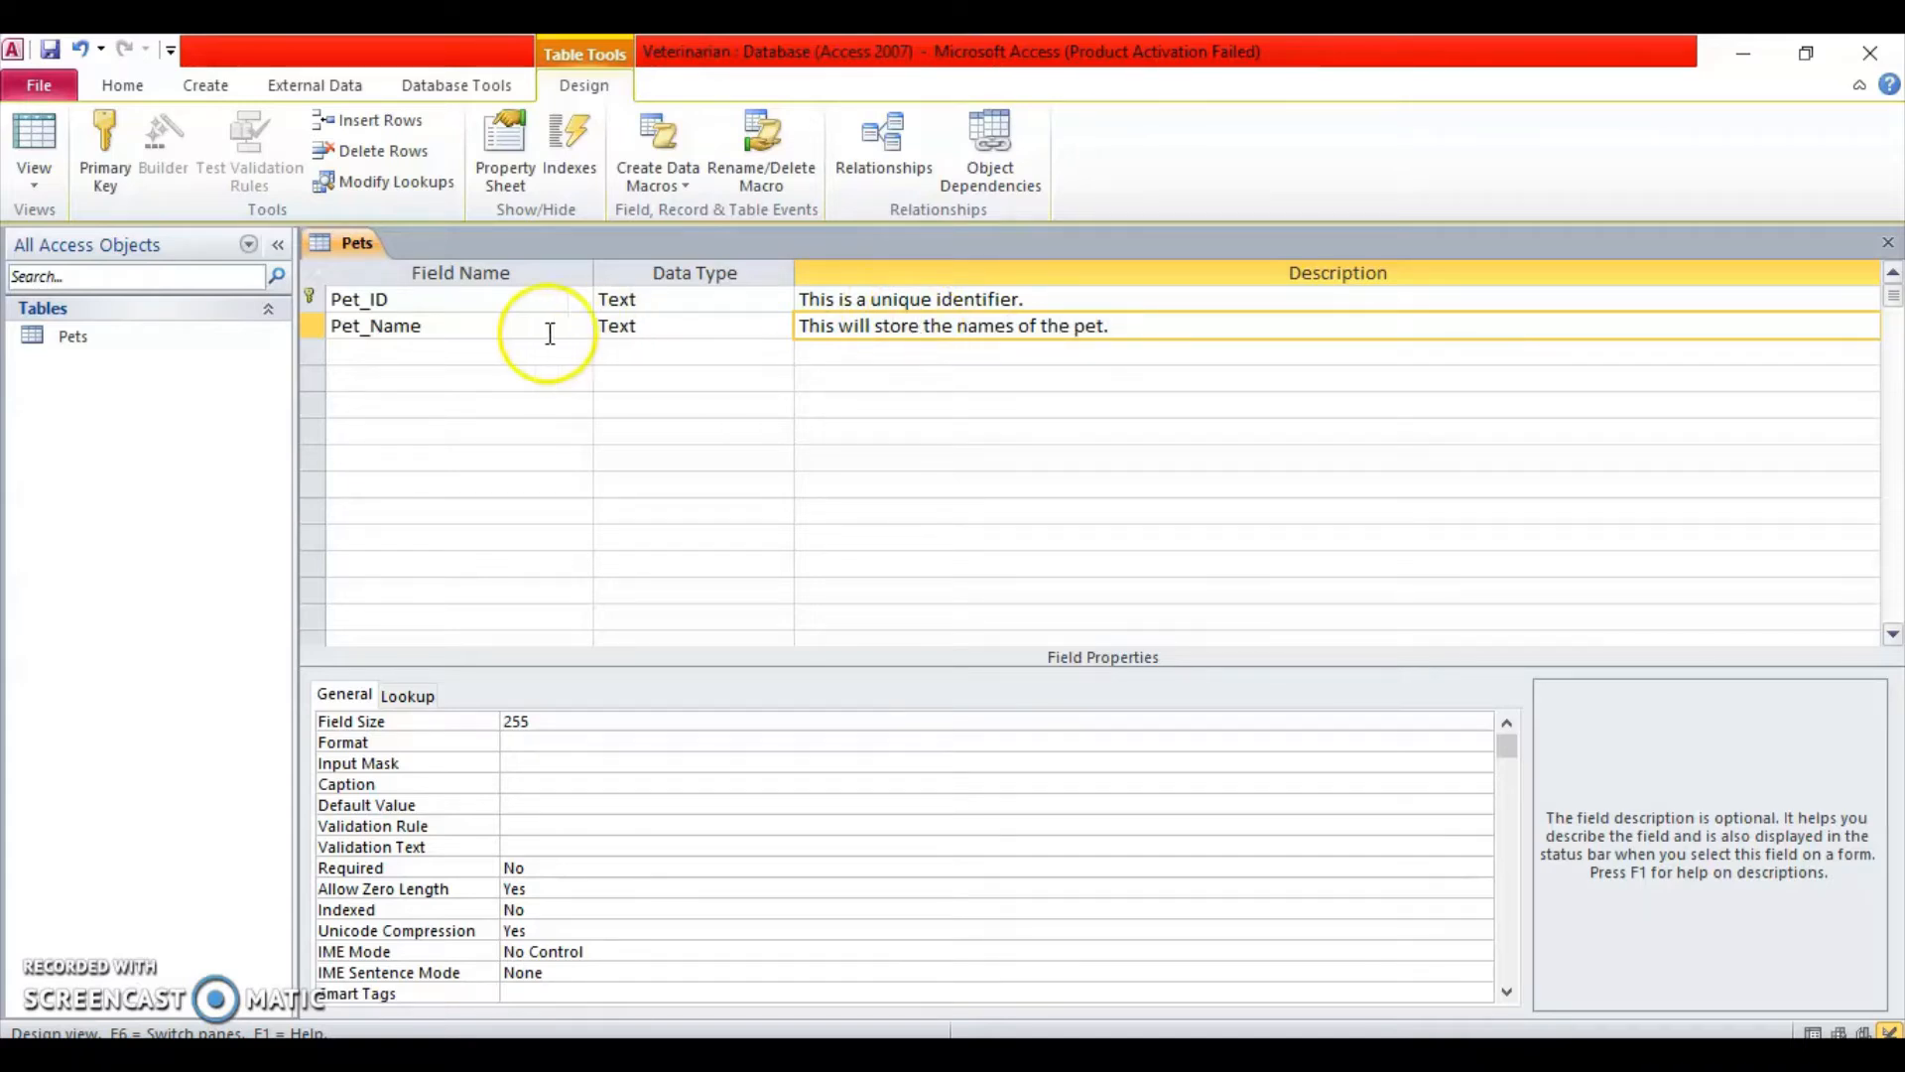
Add a Date/Time field named DOB with the description "This will store the date of birth of the various pets"
{"action": "left_click", "coordinate": [519, 353]}
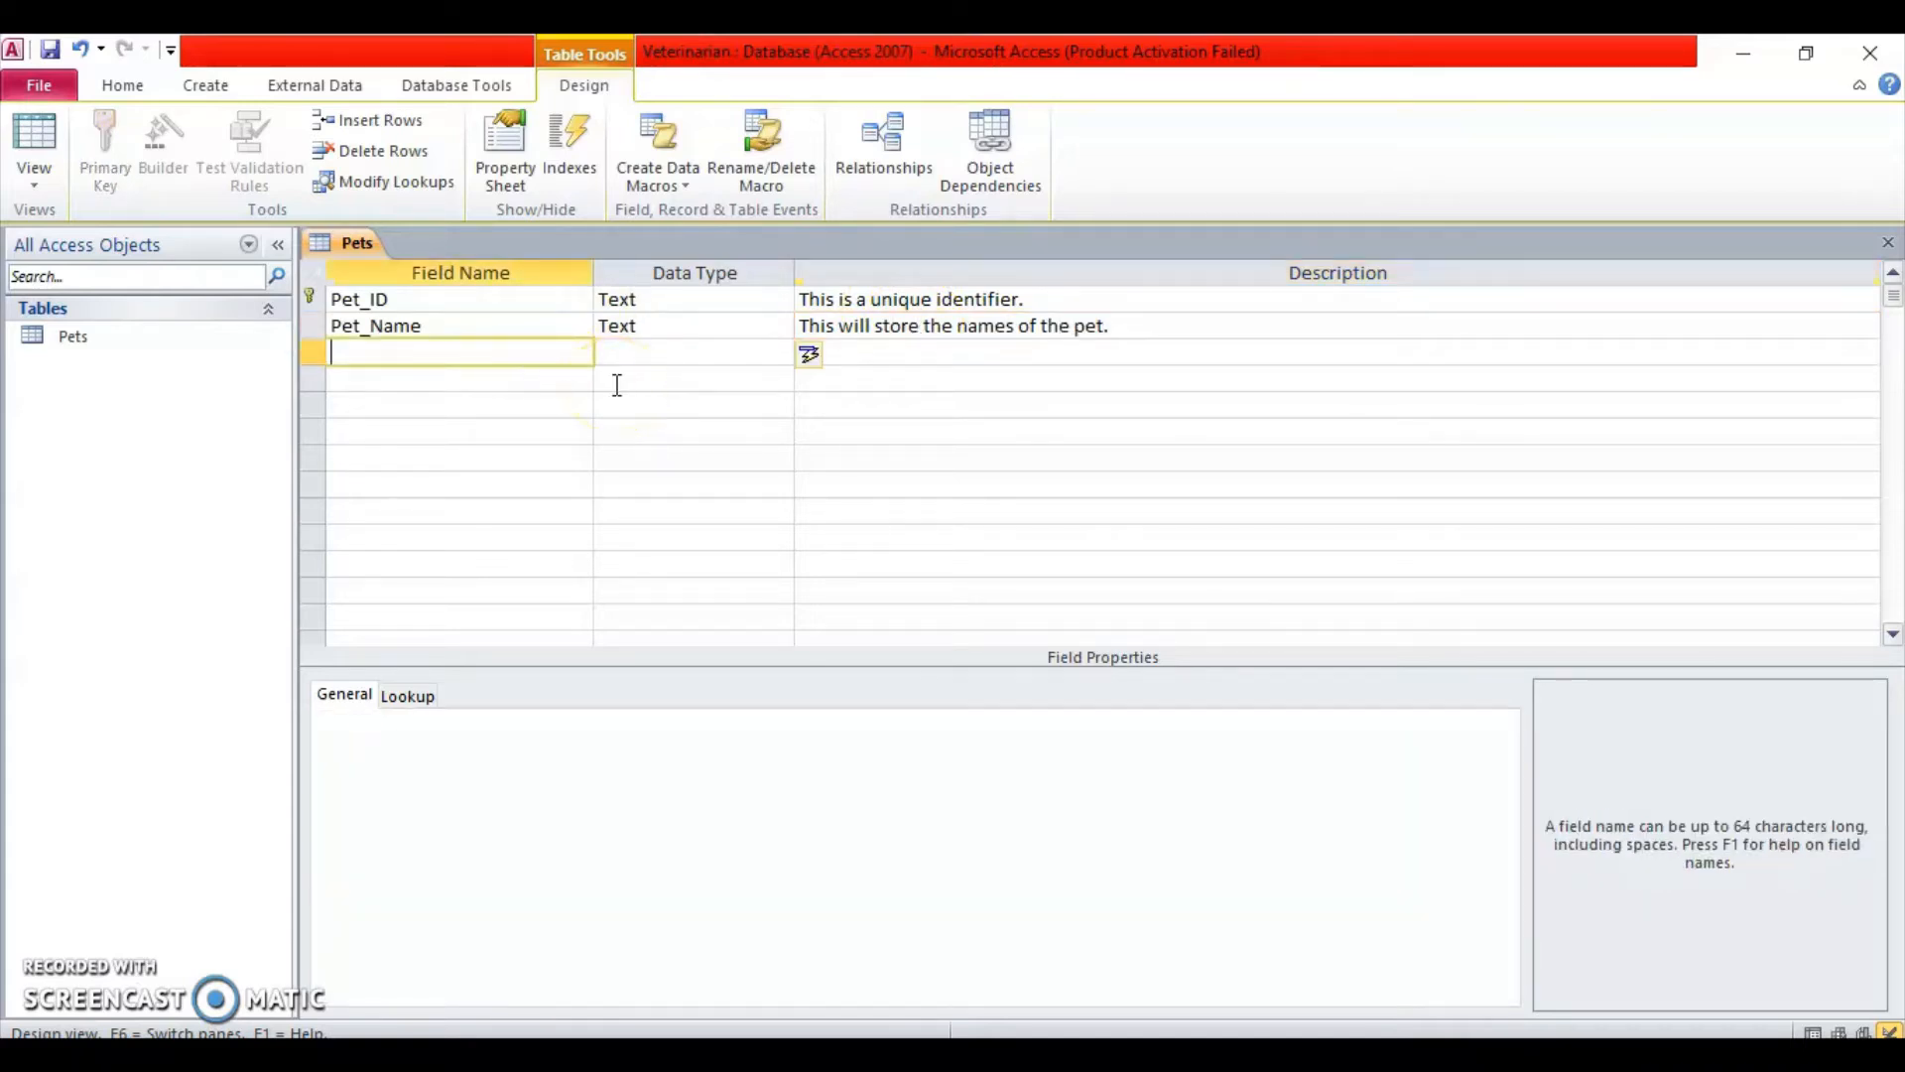
{"action": "type", "text": "DOB"}
{"action": "left_click", "coordinate": [686, 353]}
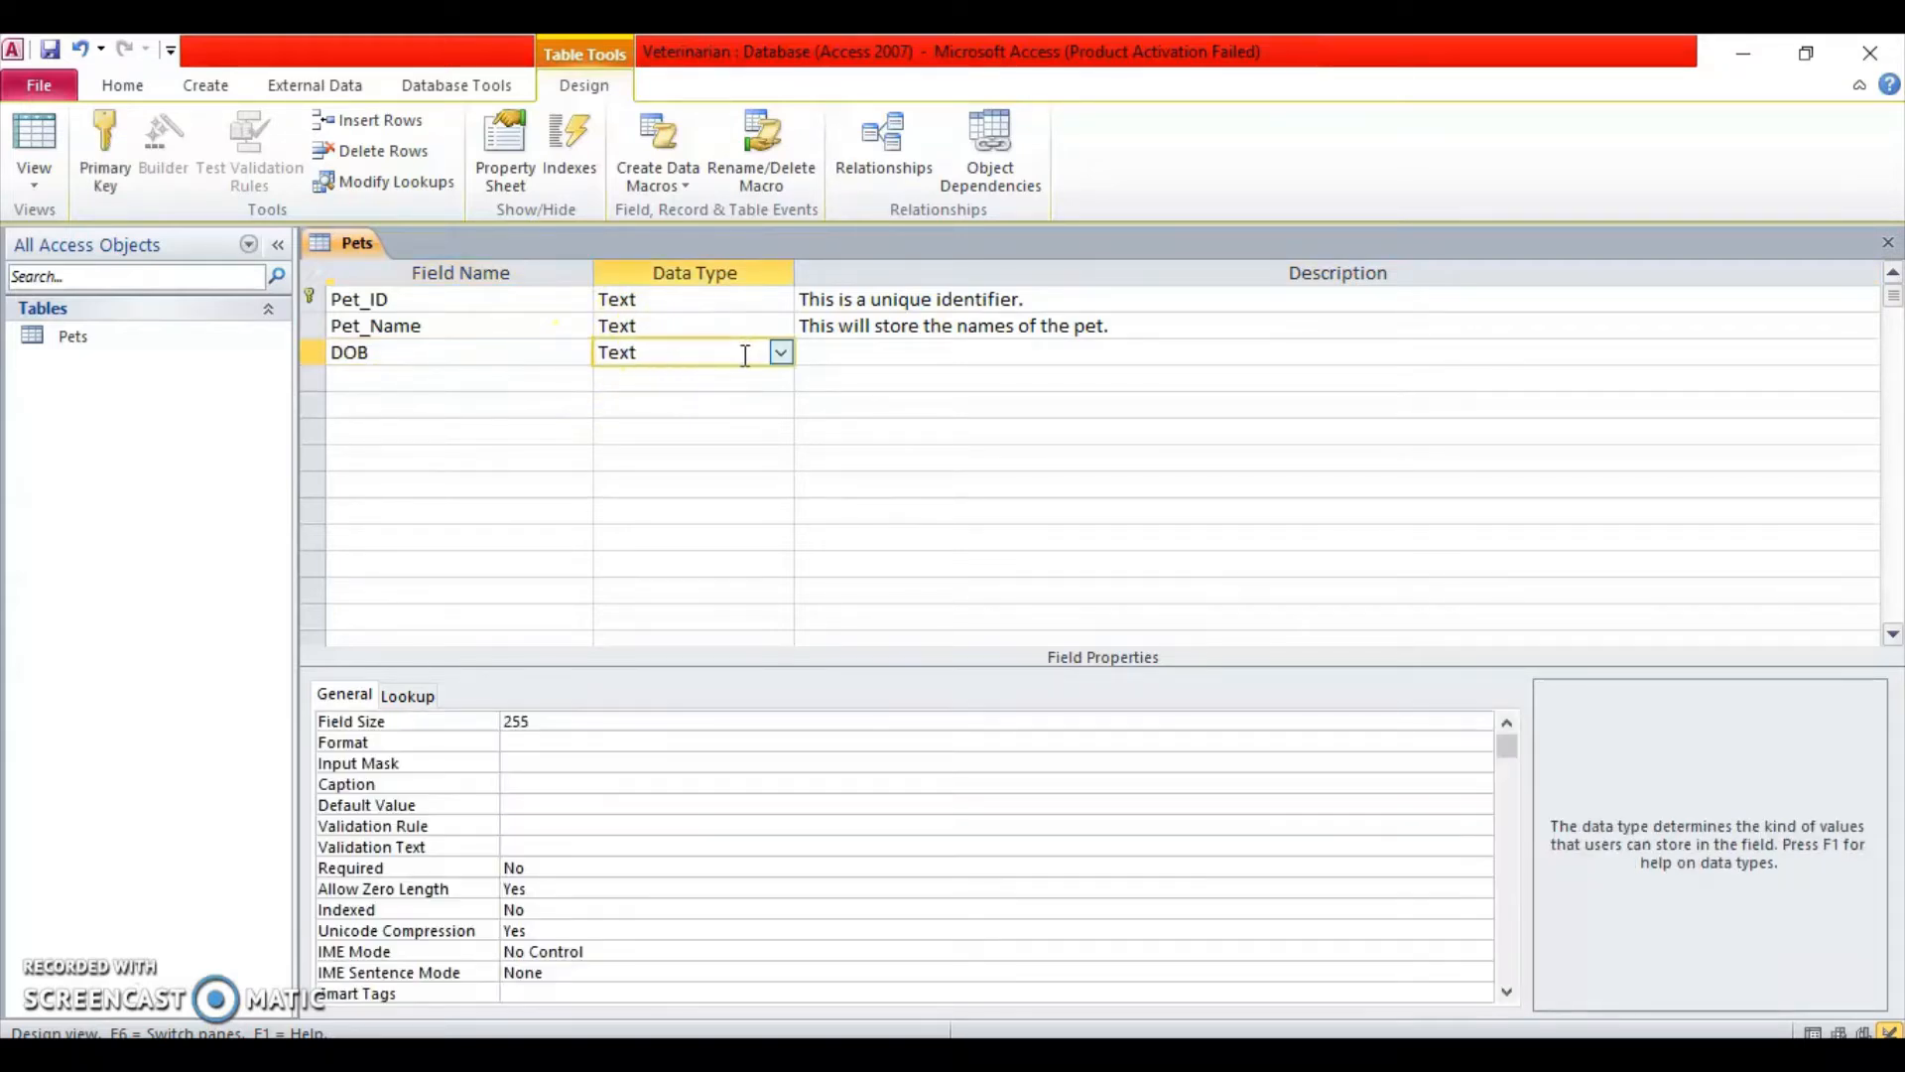
{"action": "left_click", "coordinate": [781, 353]}
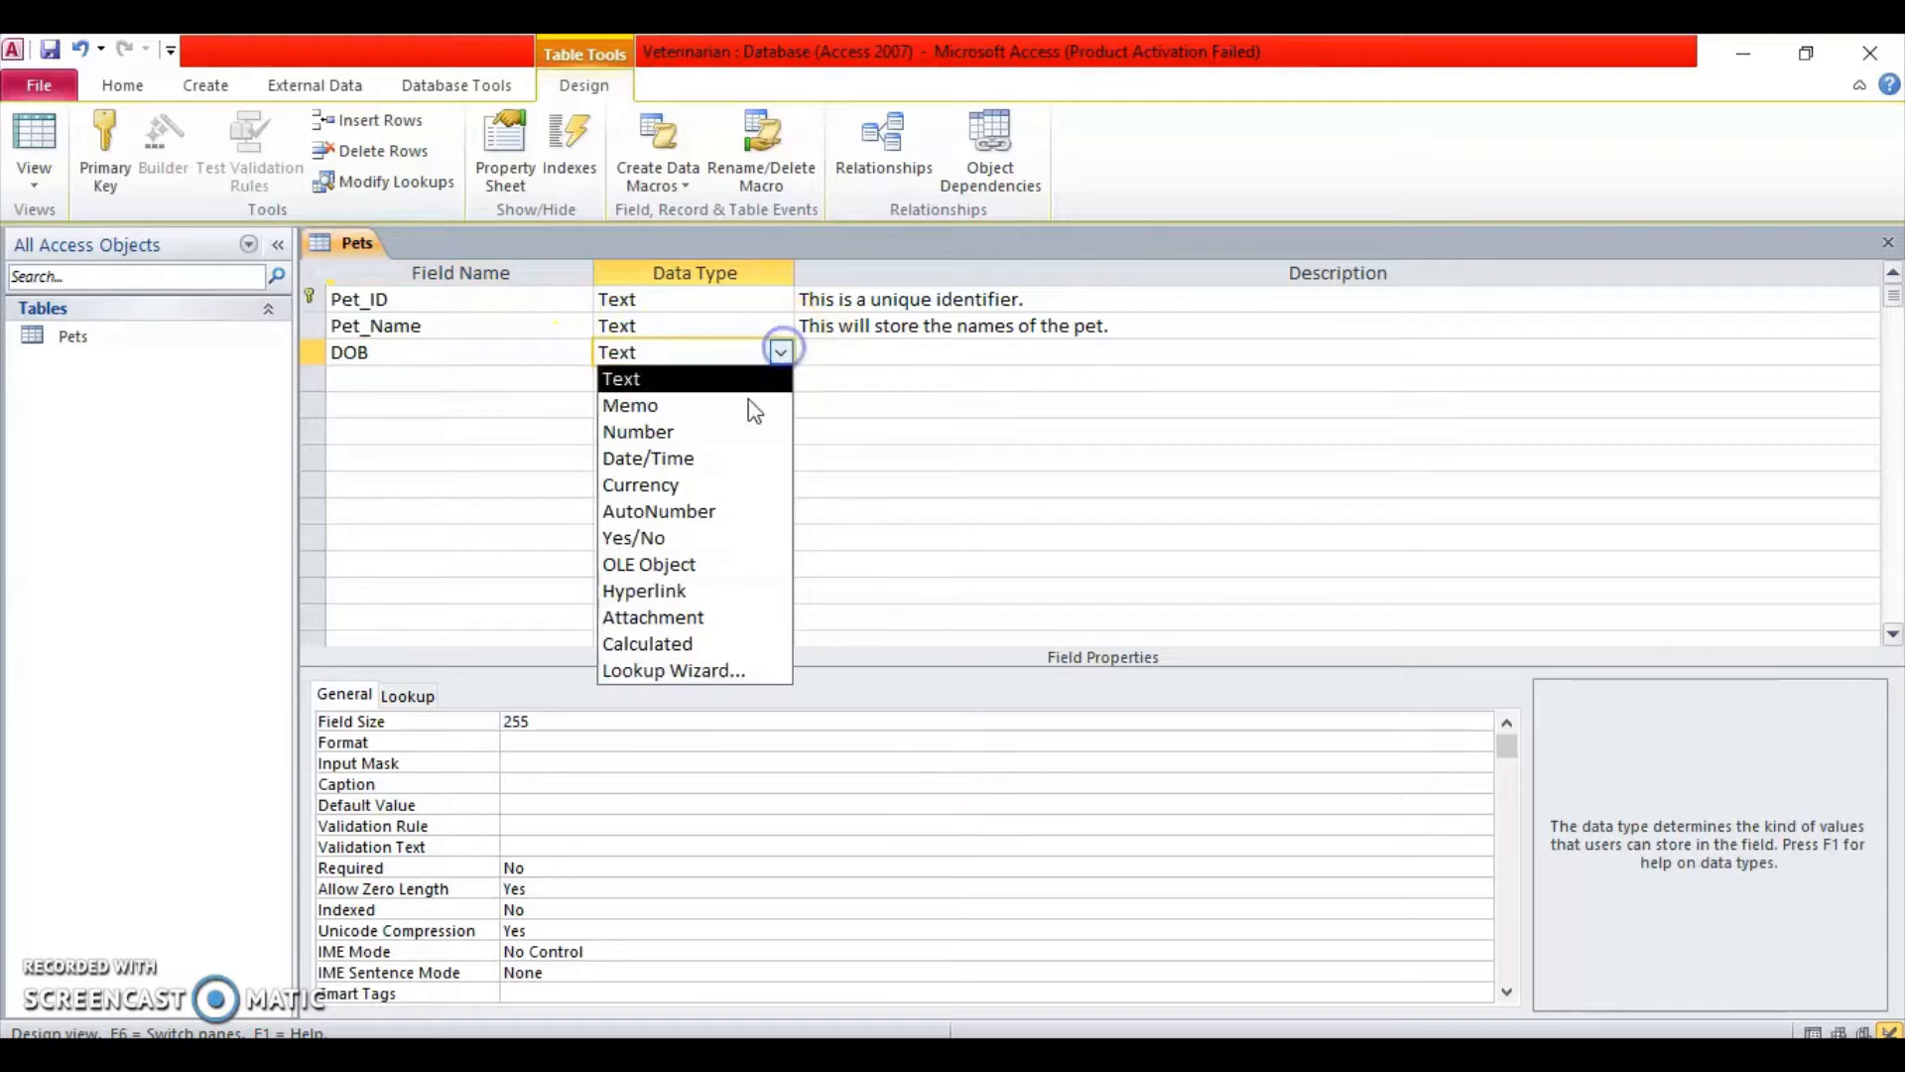
{"action": "left_click", "coordinate": [695, 456]}
{"action": "left_click", "coordinate": [869, 351]}
{"action": "type", "text": "Th"}
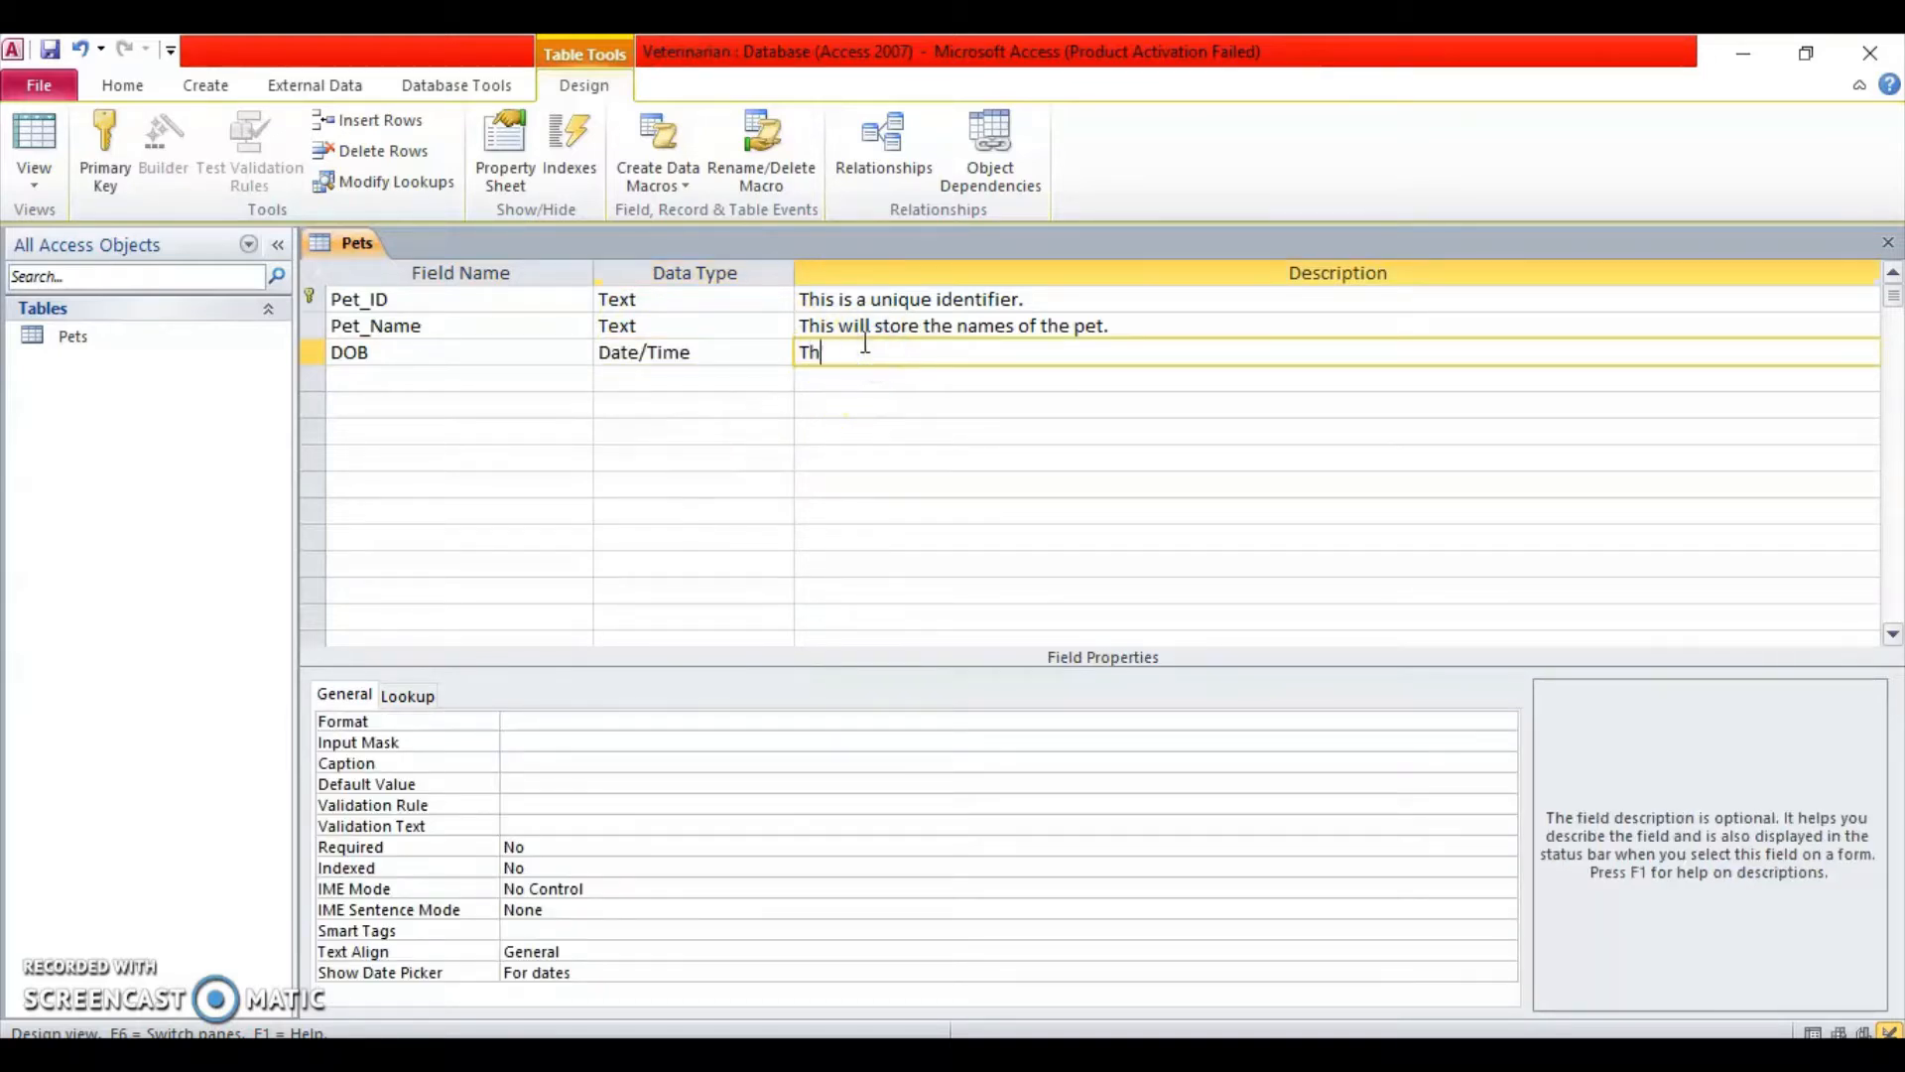
{"action": "type", "text": "is will store the date of bir"}
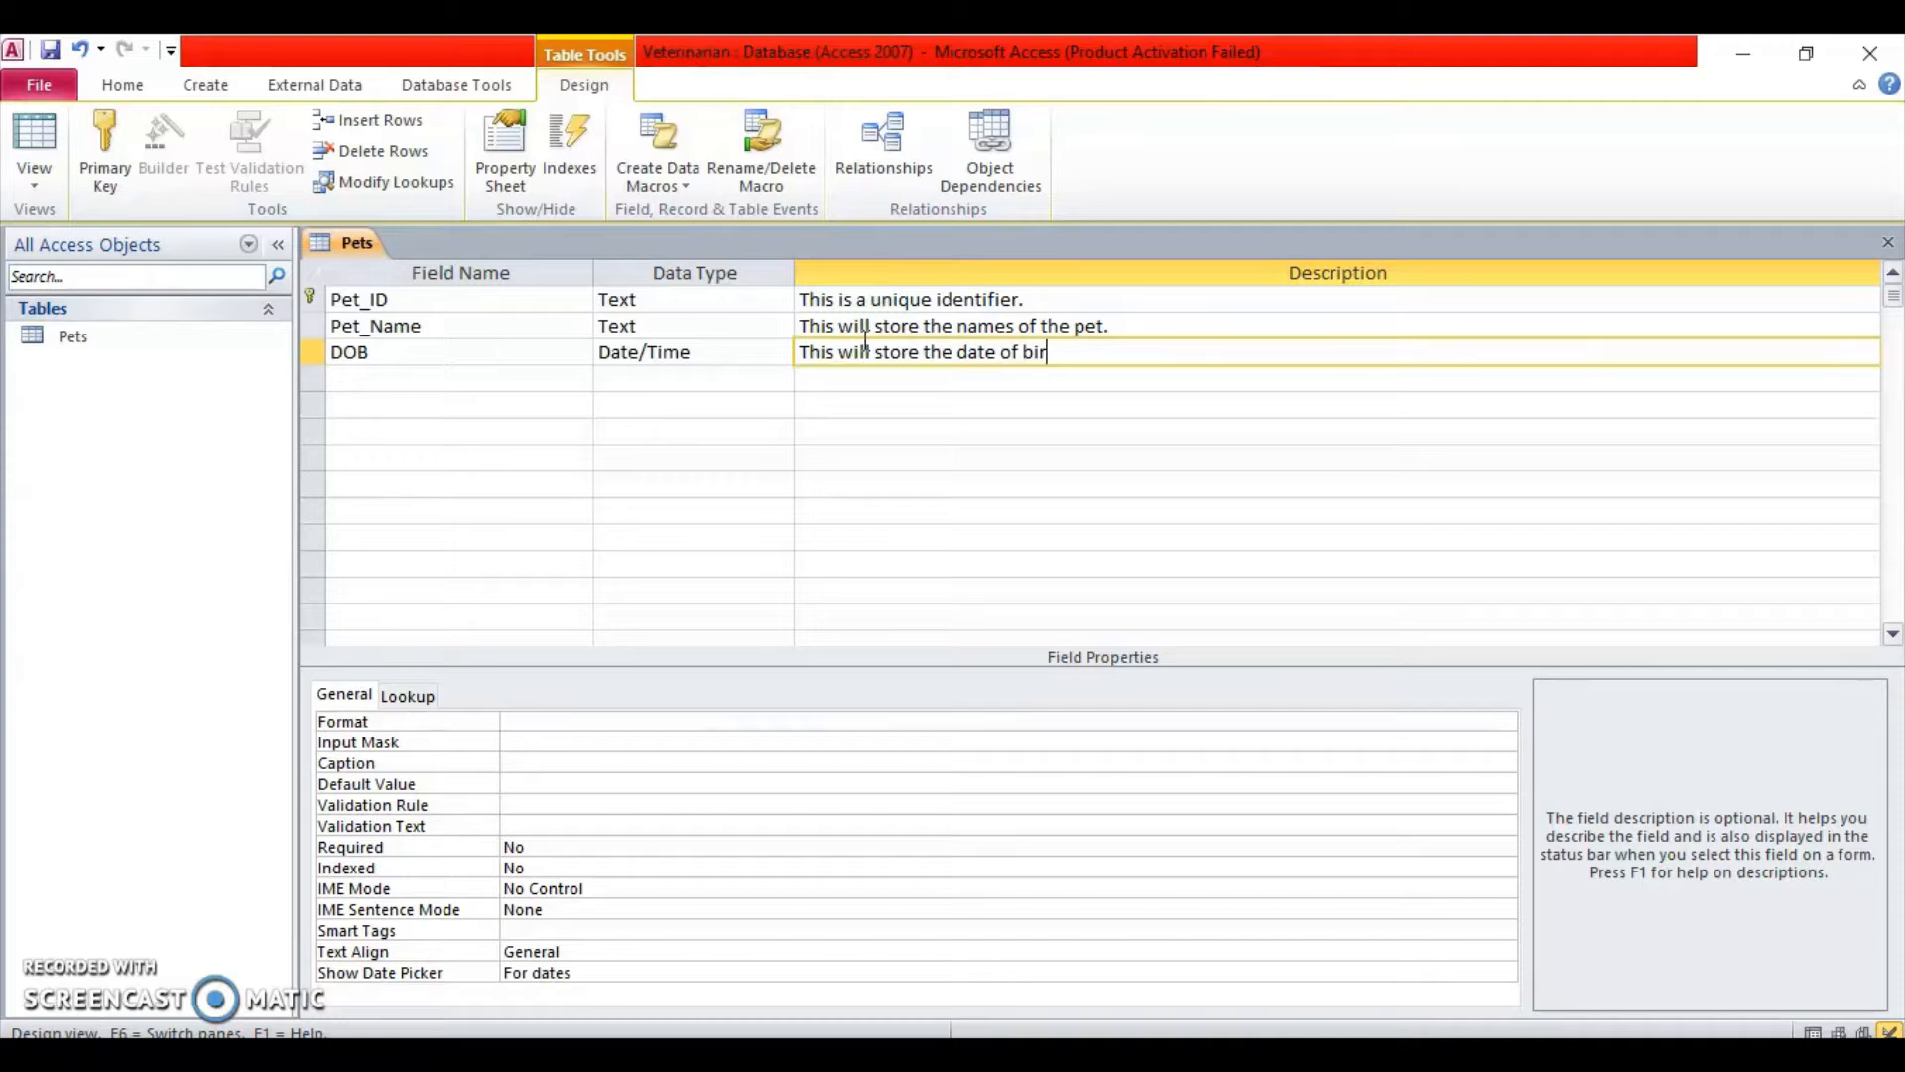
{"action": "type", "text": "th of the various pe"}
{"action": "type", "text": "ts"}
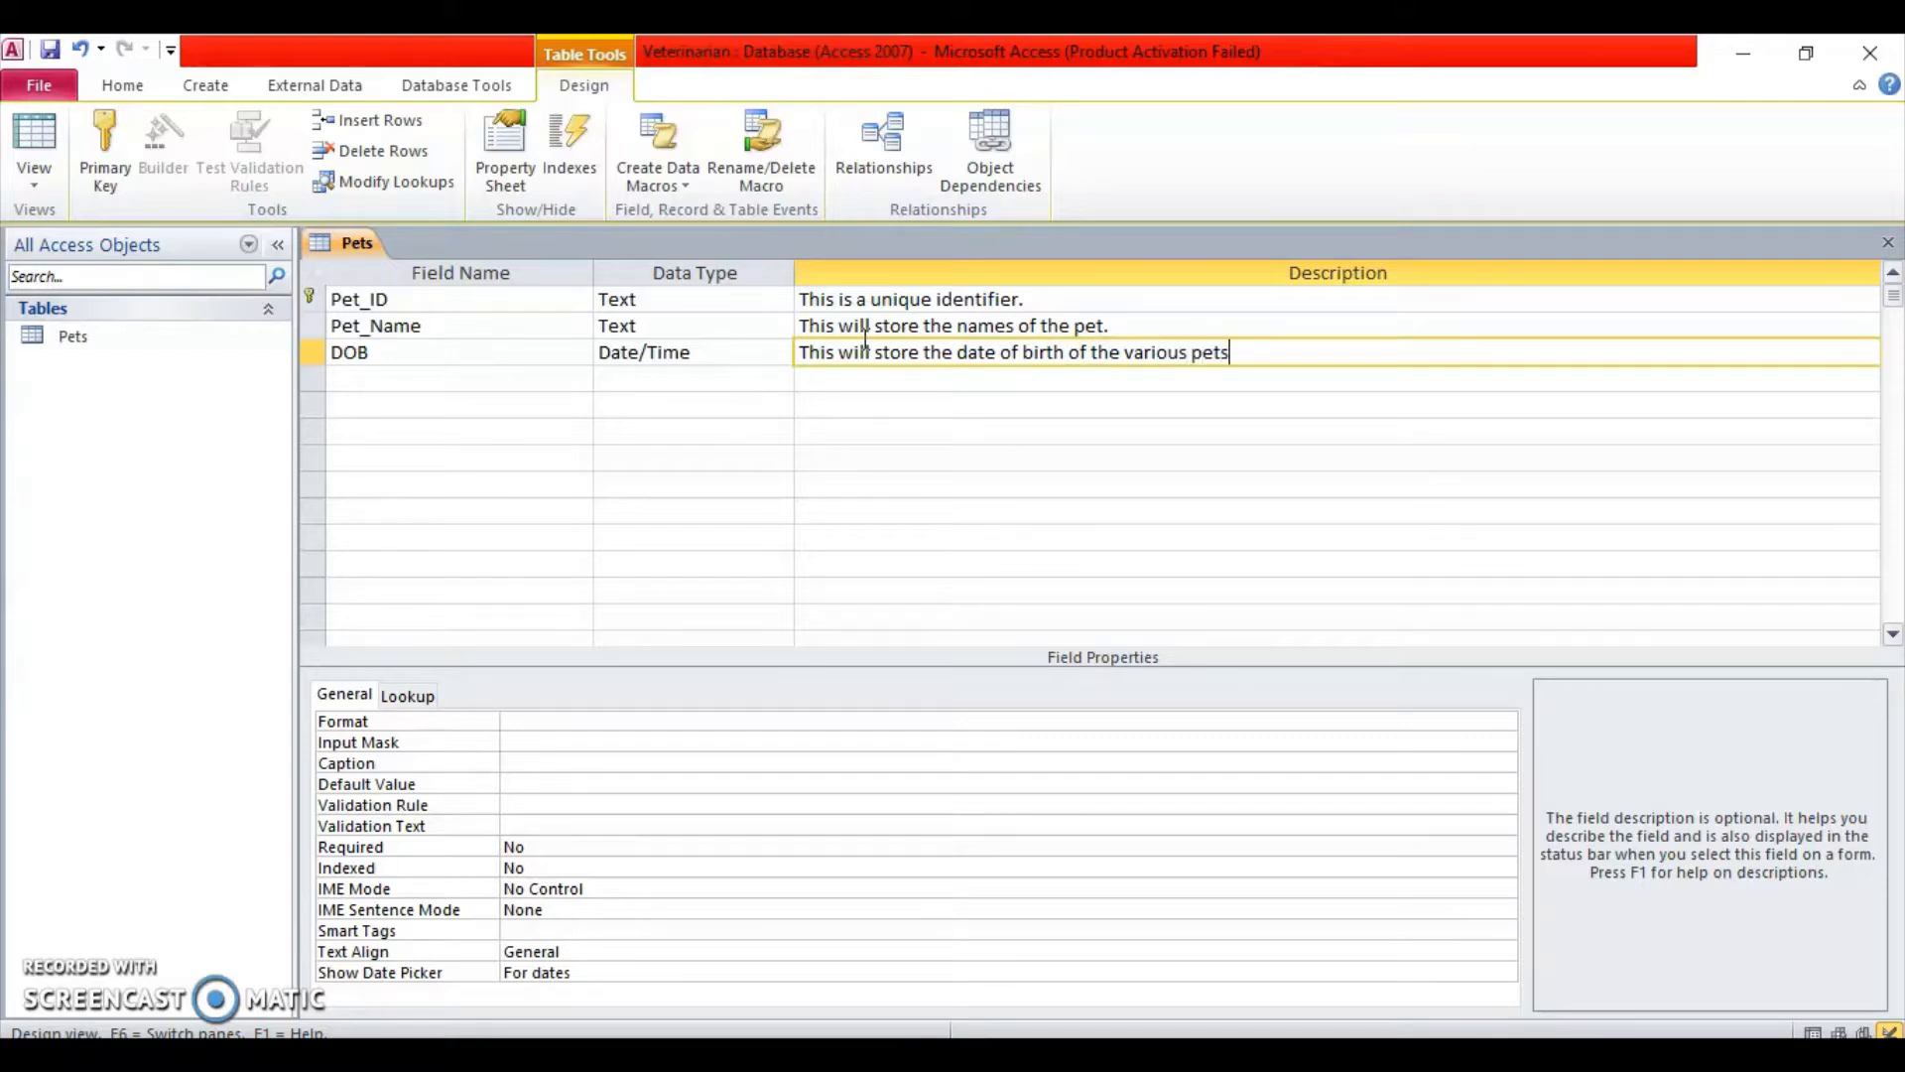
Add a Text field named Weight with the description "This will store the different weight of the pets"
{"action": "left_click", "coordinate": [552, 377]}
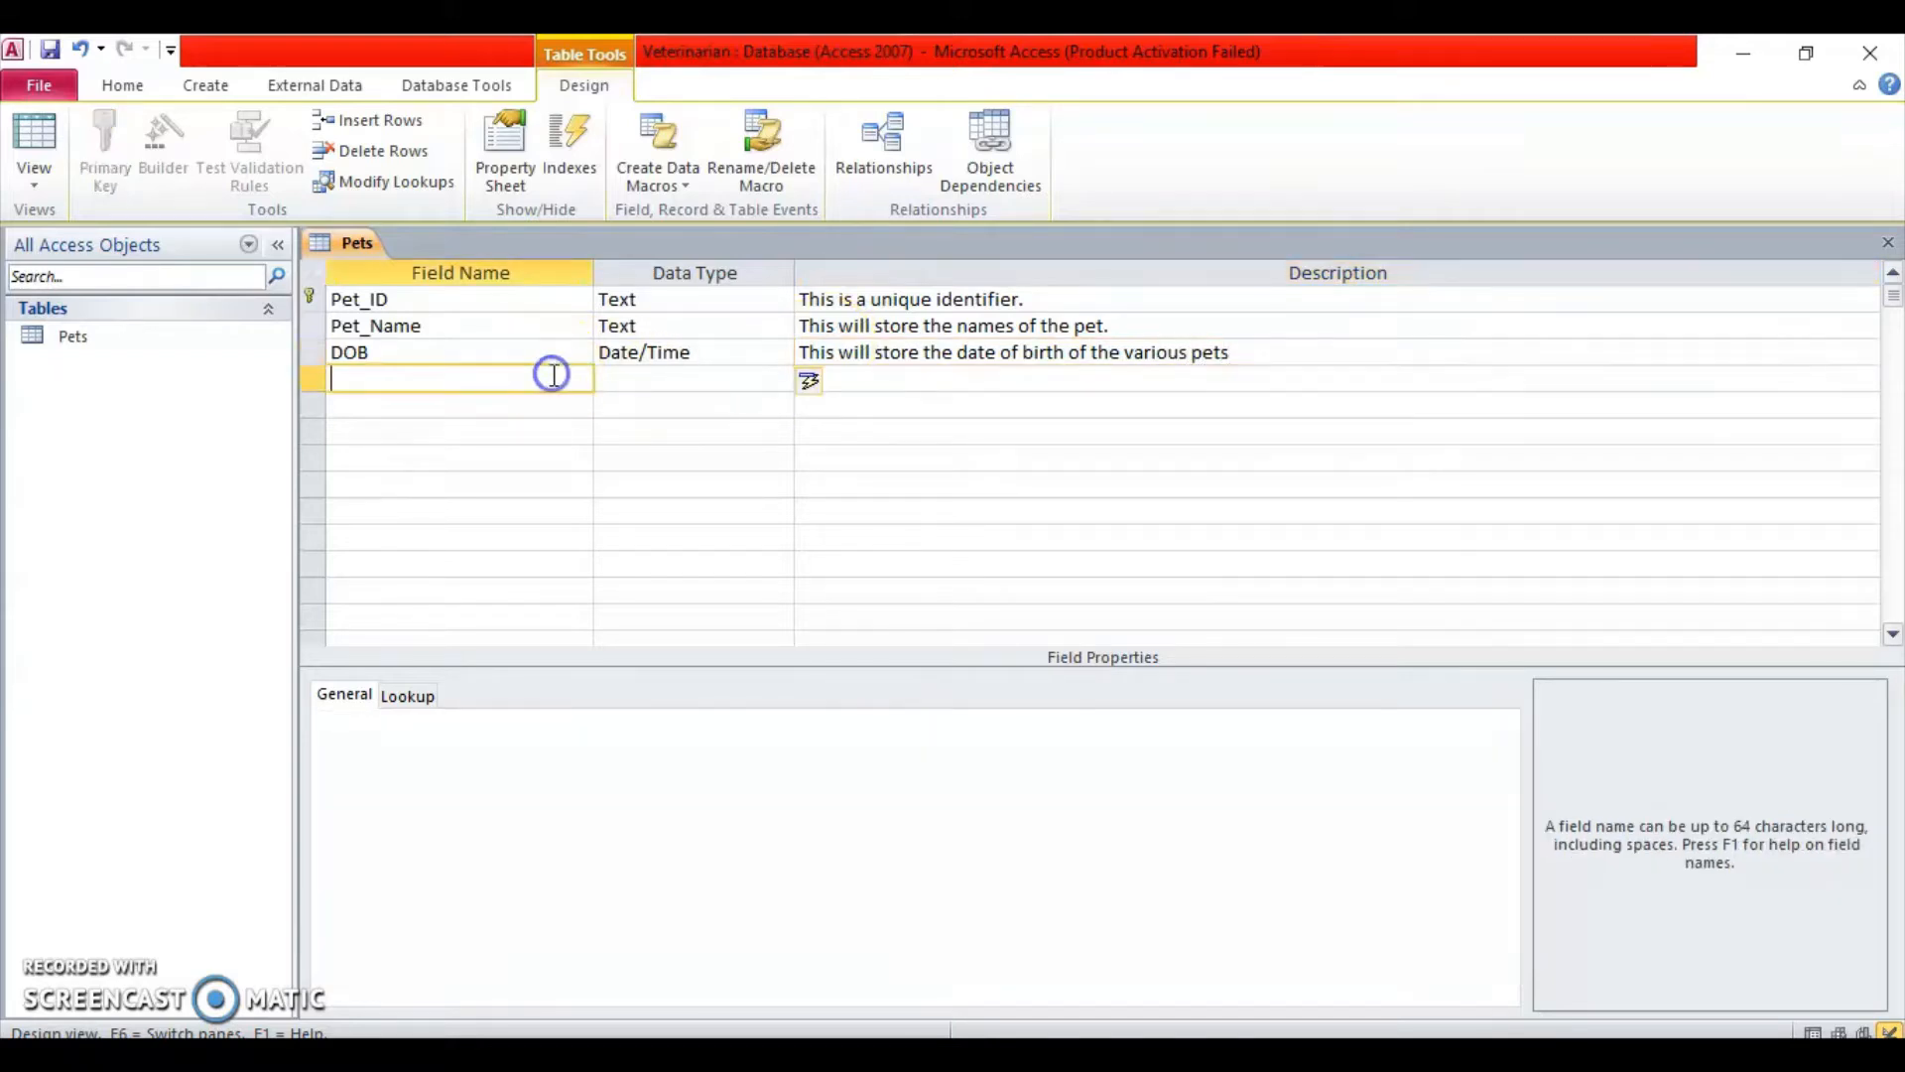
{"action": "type", "text": "Weight"}
{"action": "left_click", "coordinate": [728, 379]}
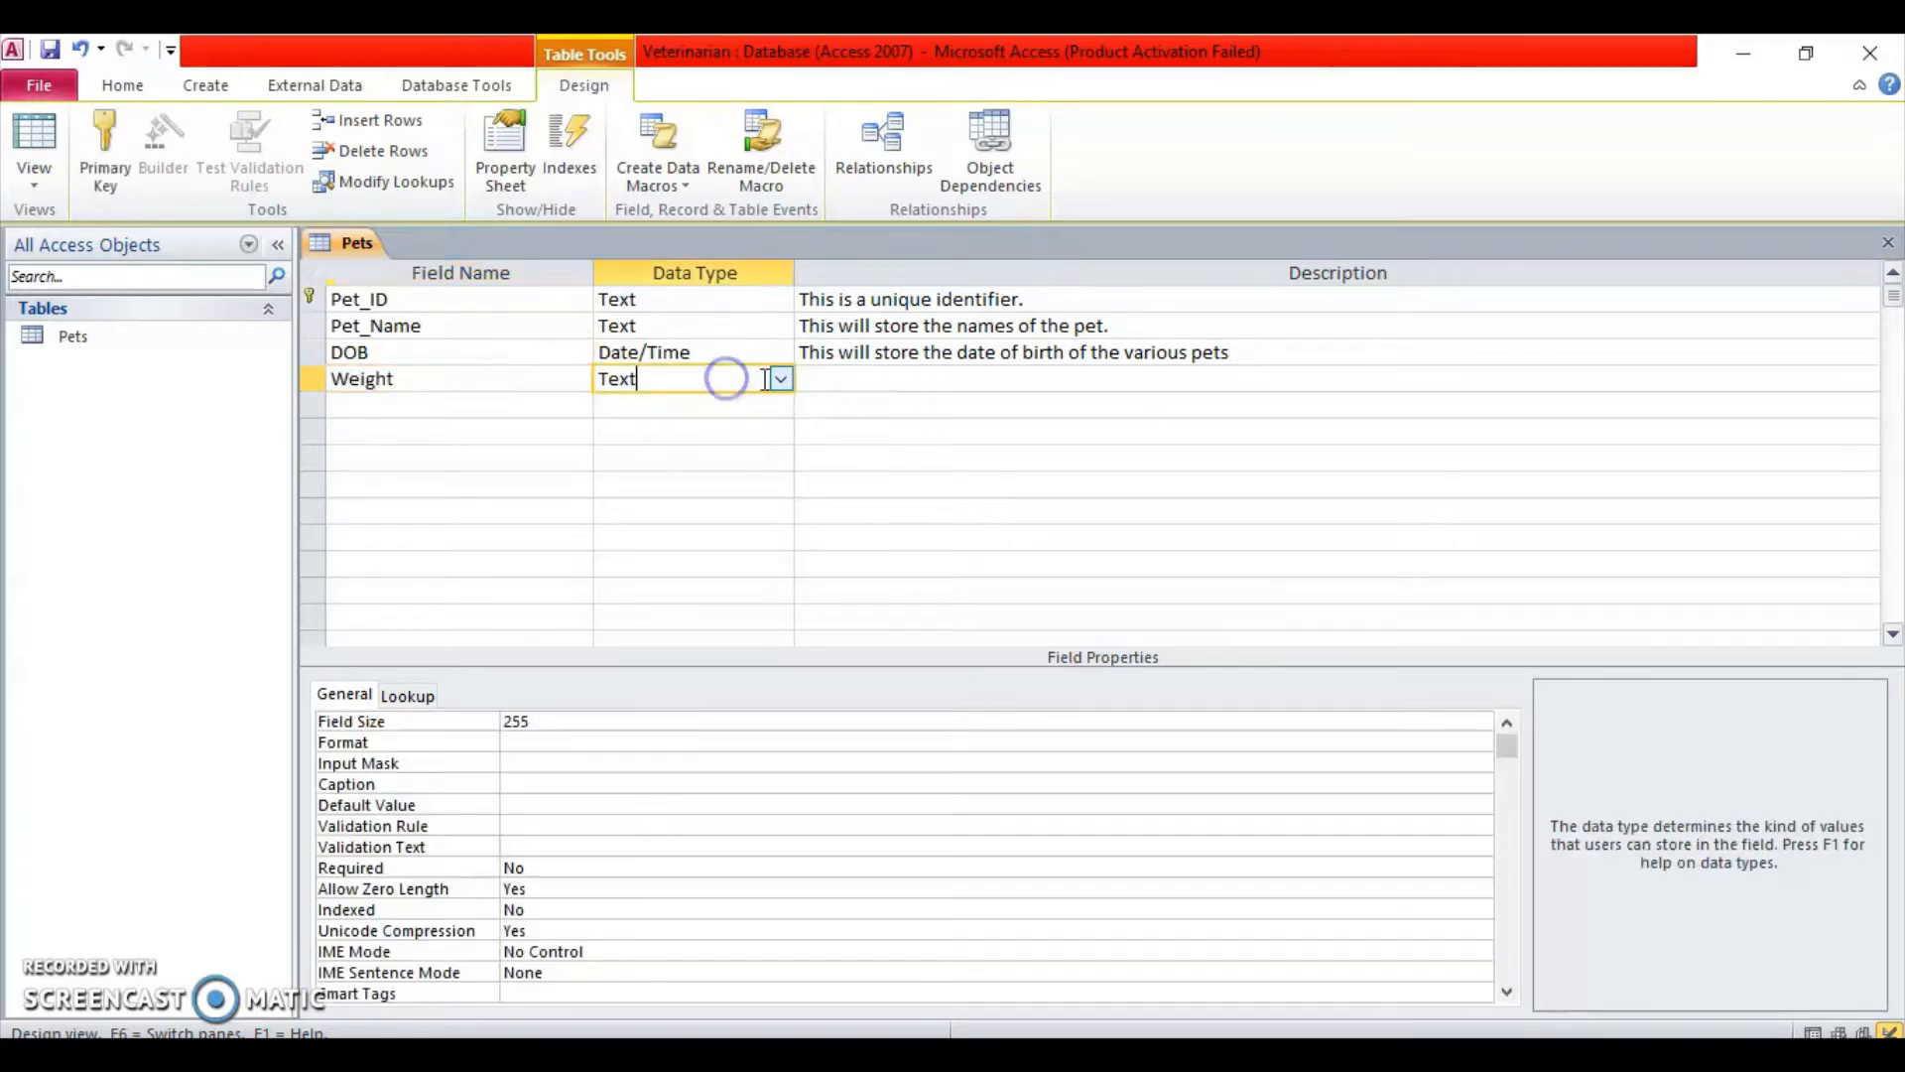
{"action": "left_click", "coordinate": [842, 386]}
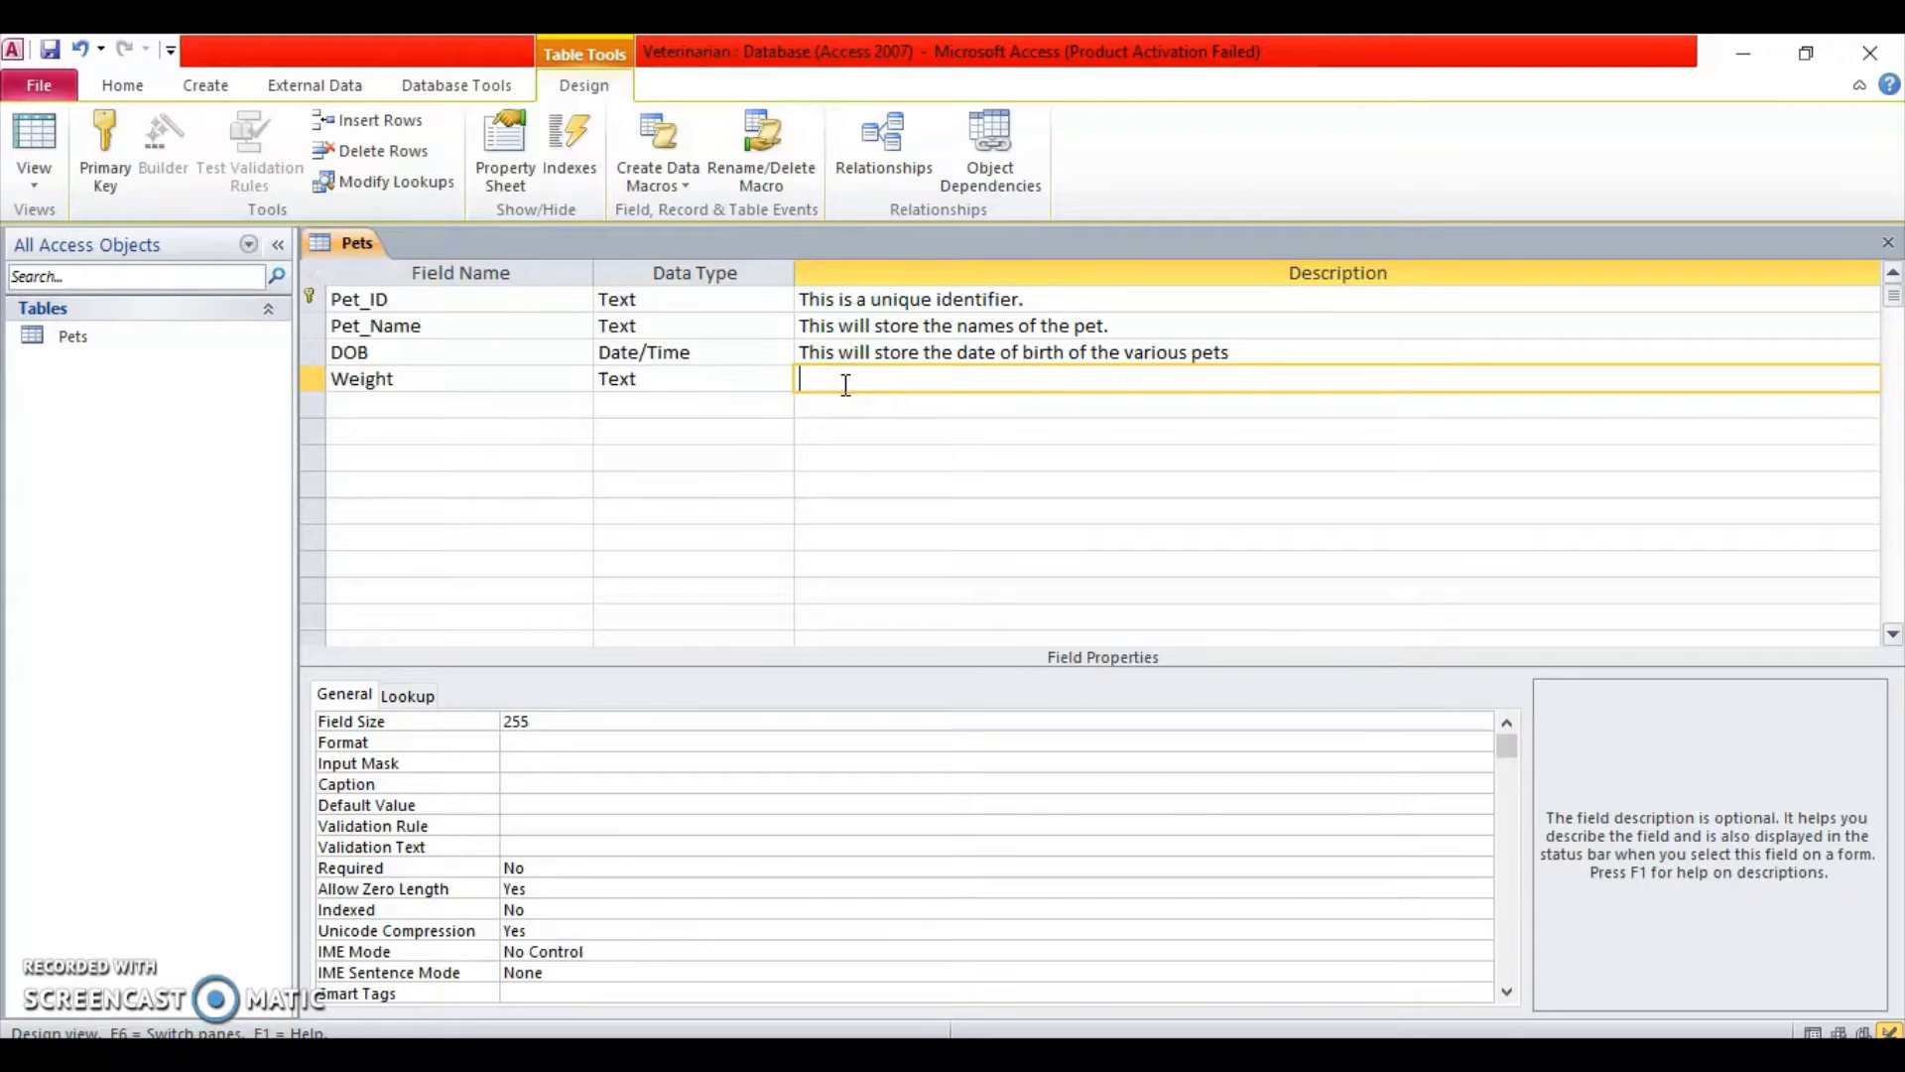
{"action": "type", "text": "This will store the different w"}
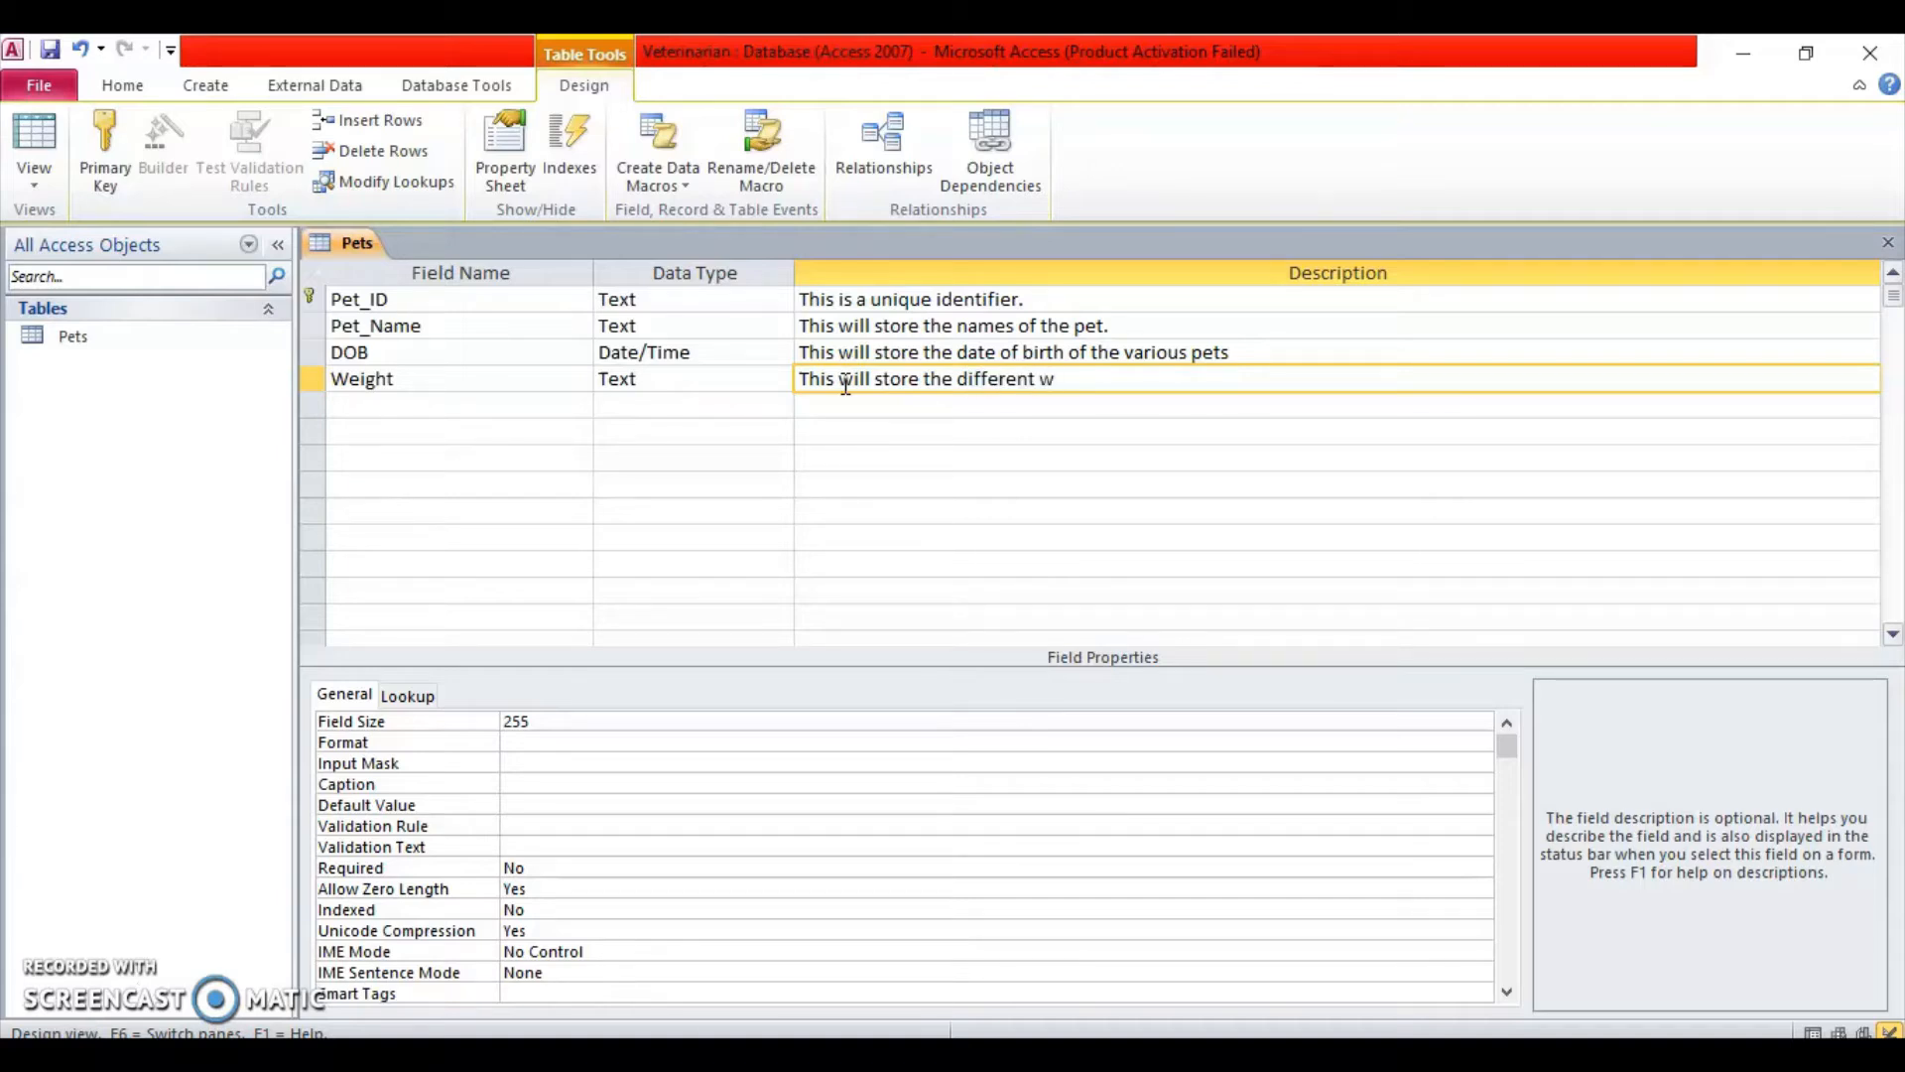
{"action": "type", "text": "eight of the pets"}
{"action": "left_click", "coordinate": [425, 404]}
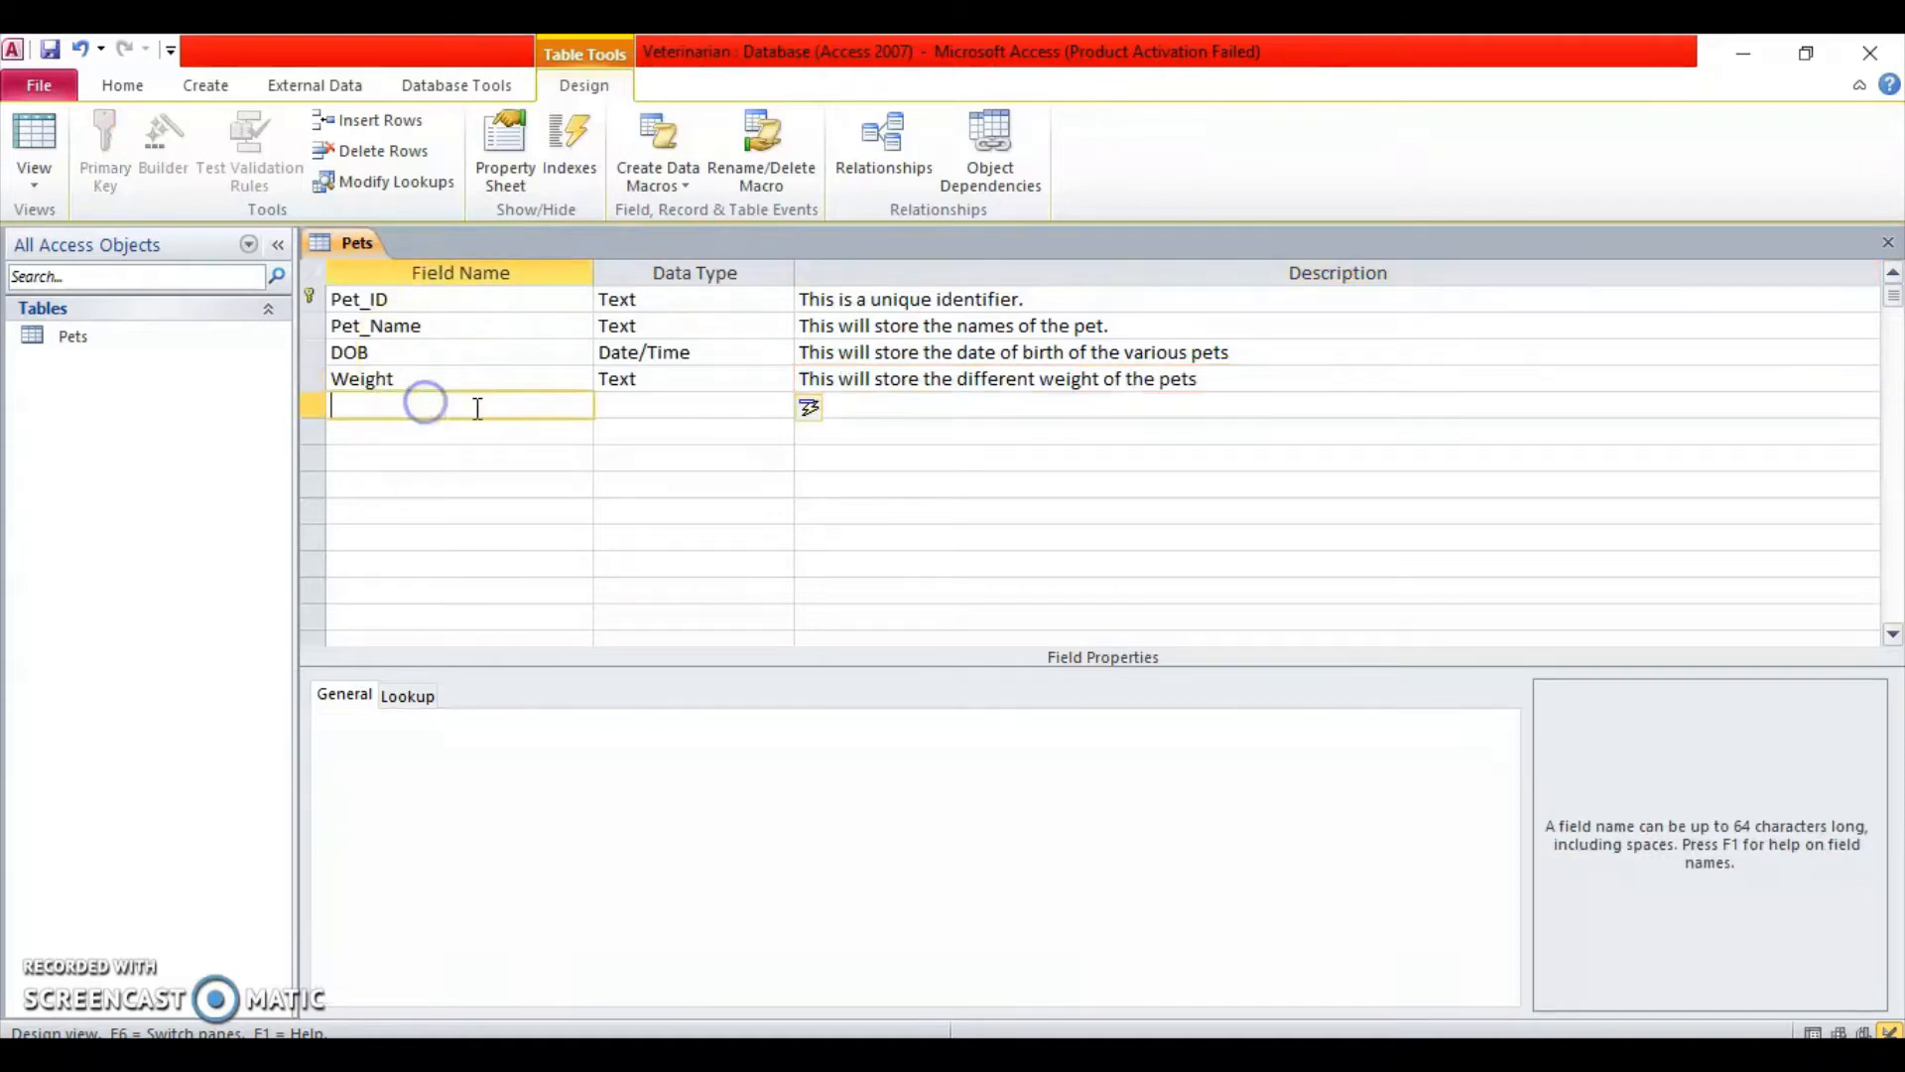
Add a Text field named Colour with the description "This will store the various colours of the pets"
{"action": "left_click", "coordinate": [545, 421]}
{"action": "type", "text": "Colo"}
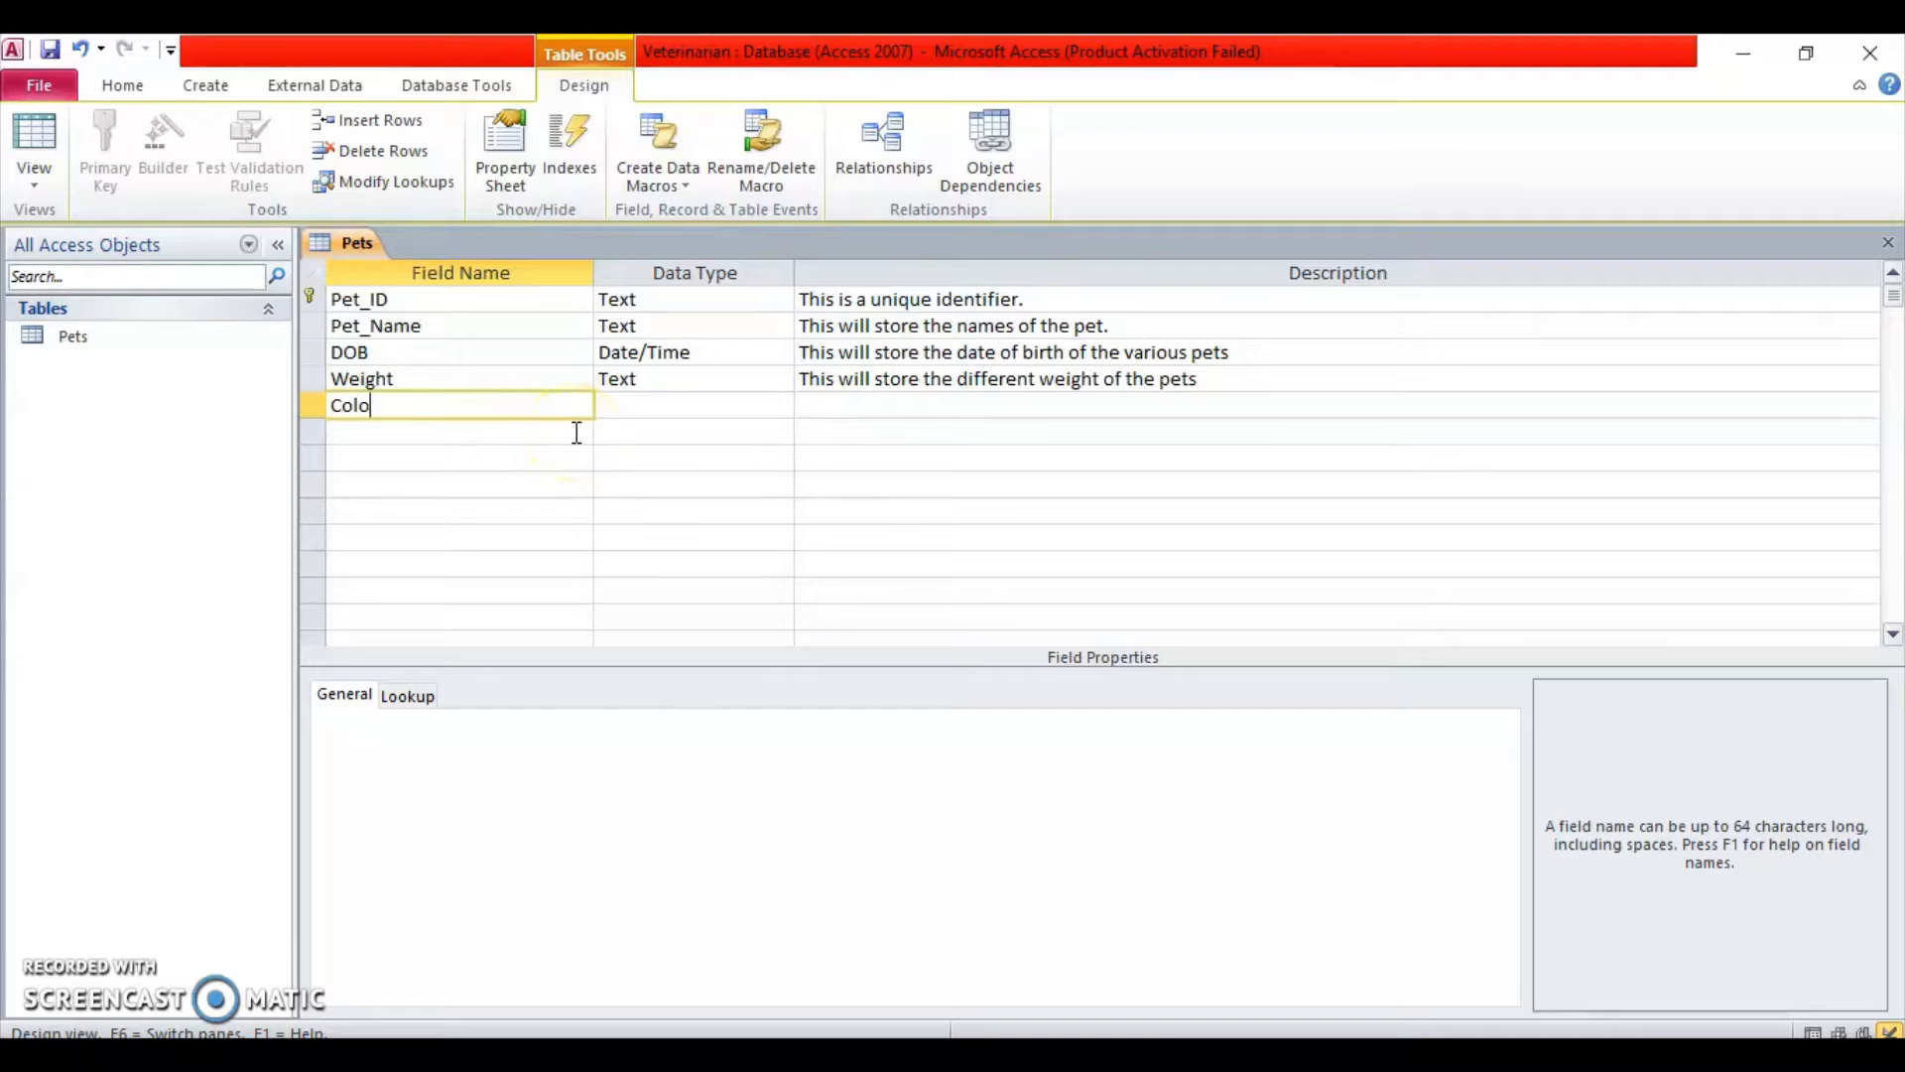
{"action": "type", "text": "yur"}
{"action": "type", "text": "ur"}
{"action": "left_click", "coordinate": [683, 411]}
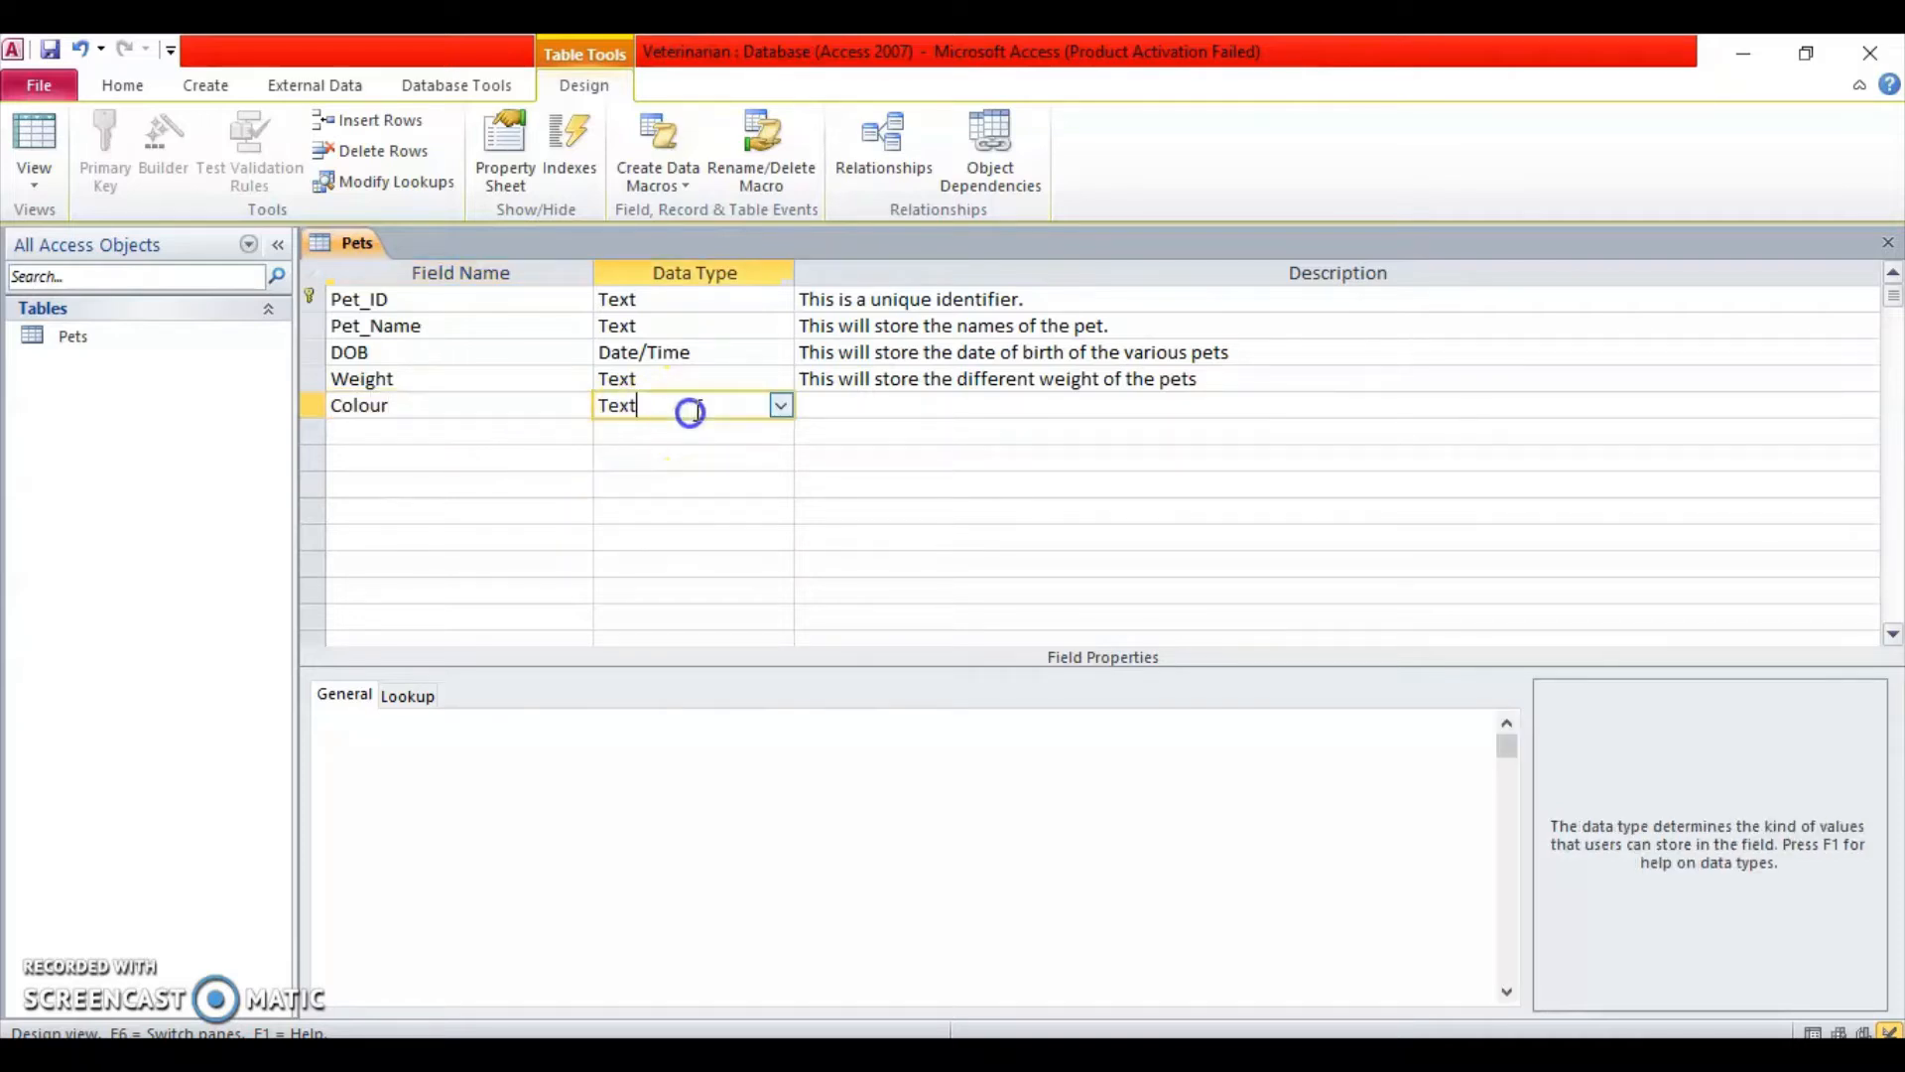
{"action": "left_click", "coordinate": [829, 414]}
{"action": "type", "text": "This "}
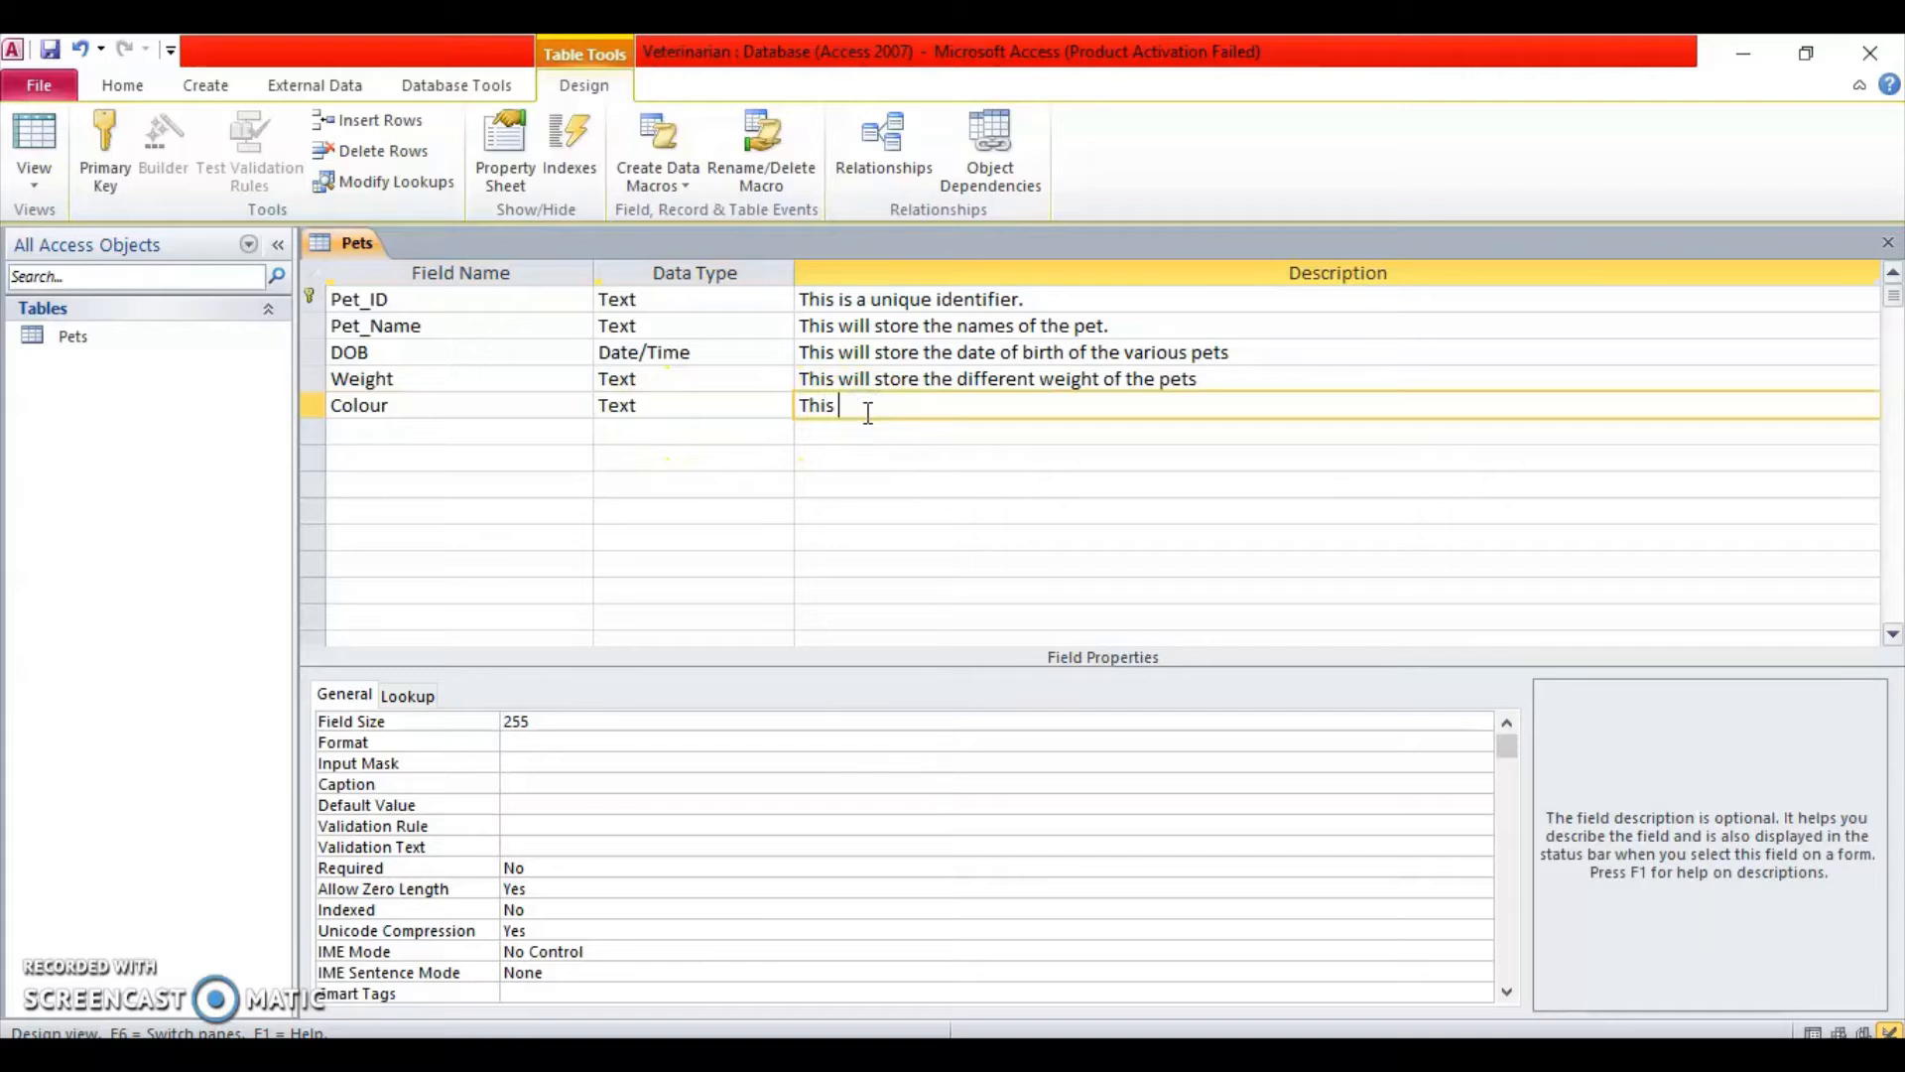
{"action": "type", "text": "will store the "}
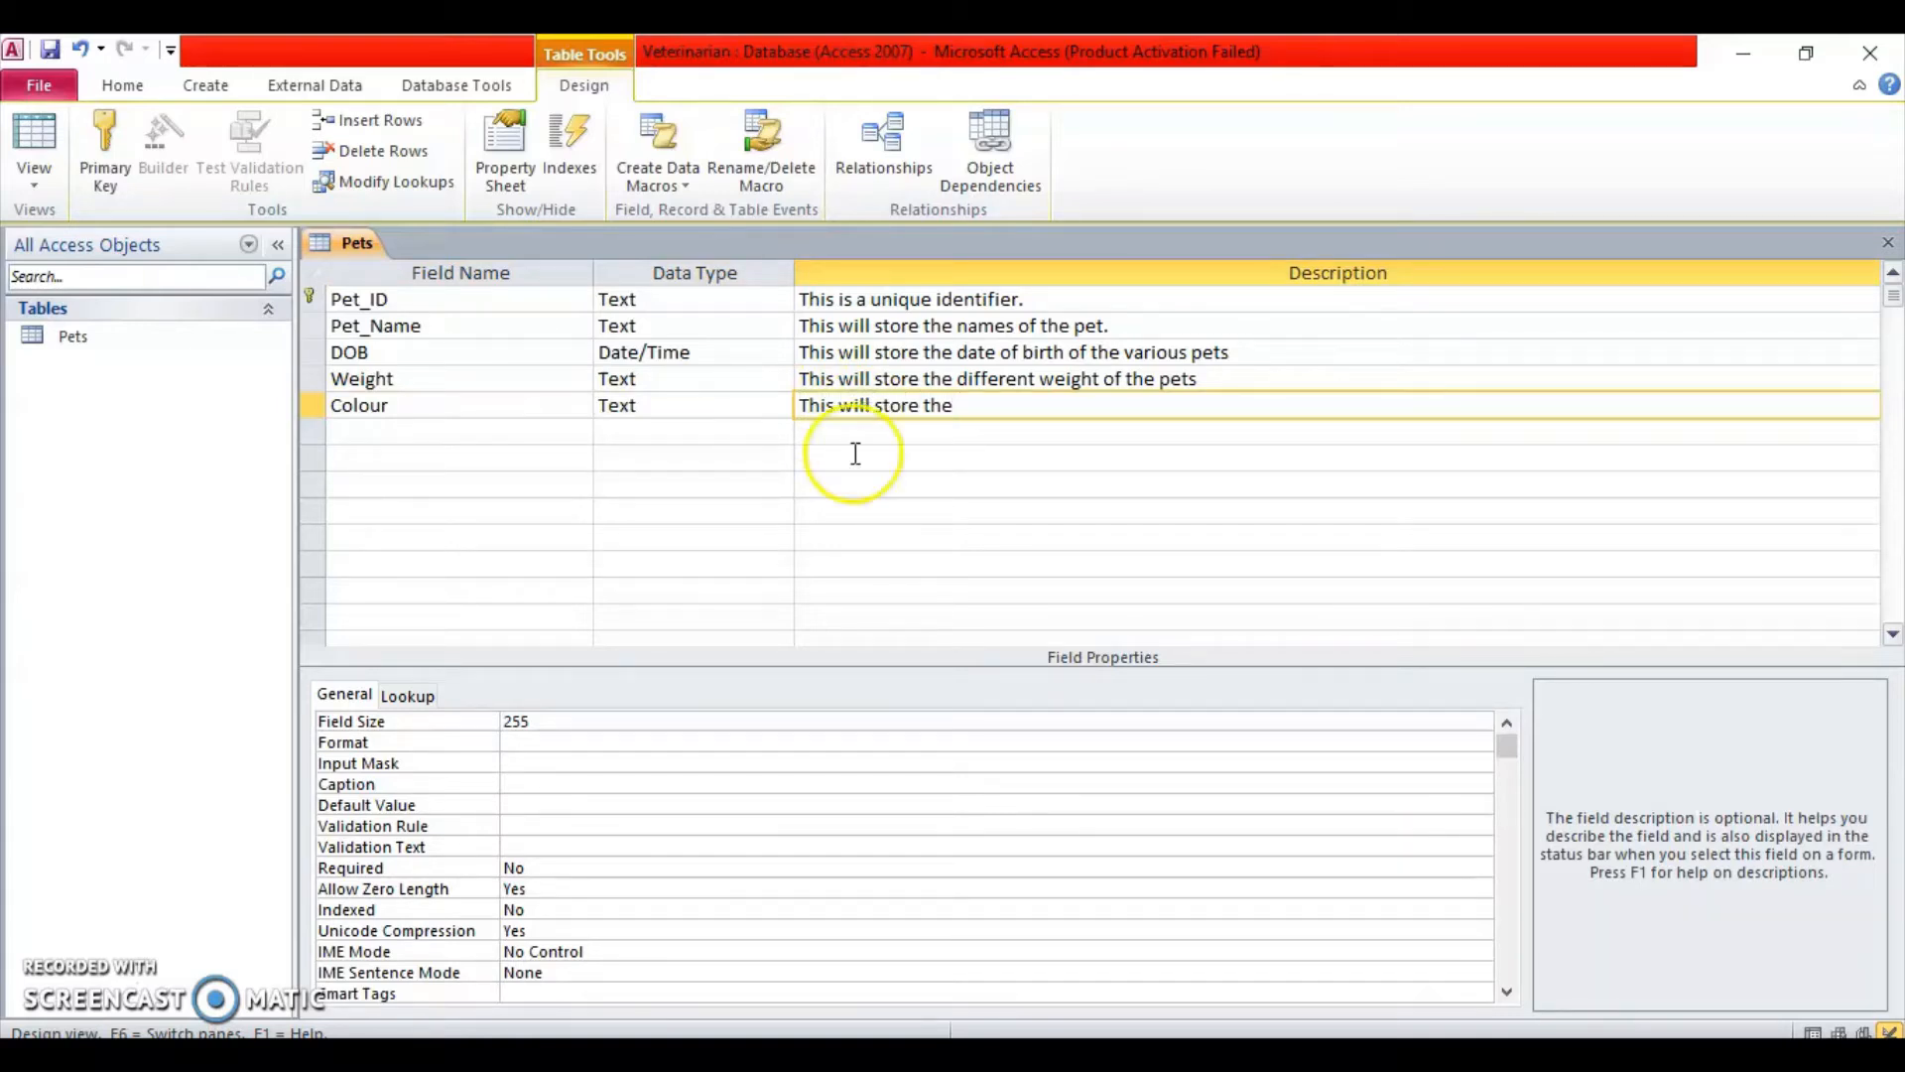
{"action": "type", "text": "vari"}
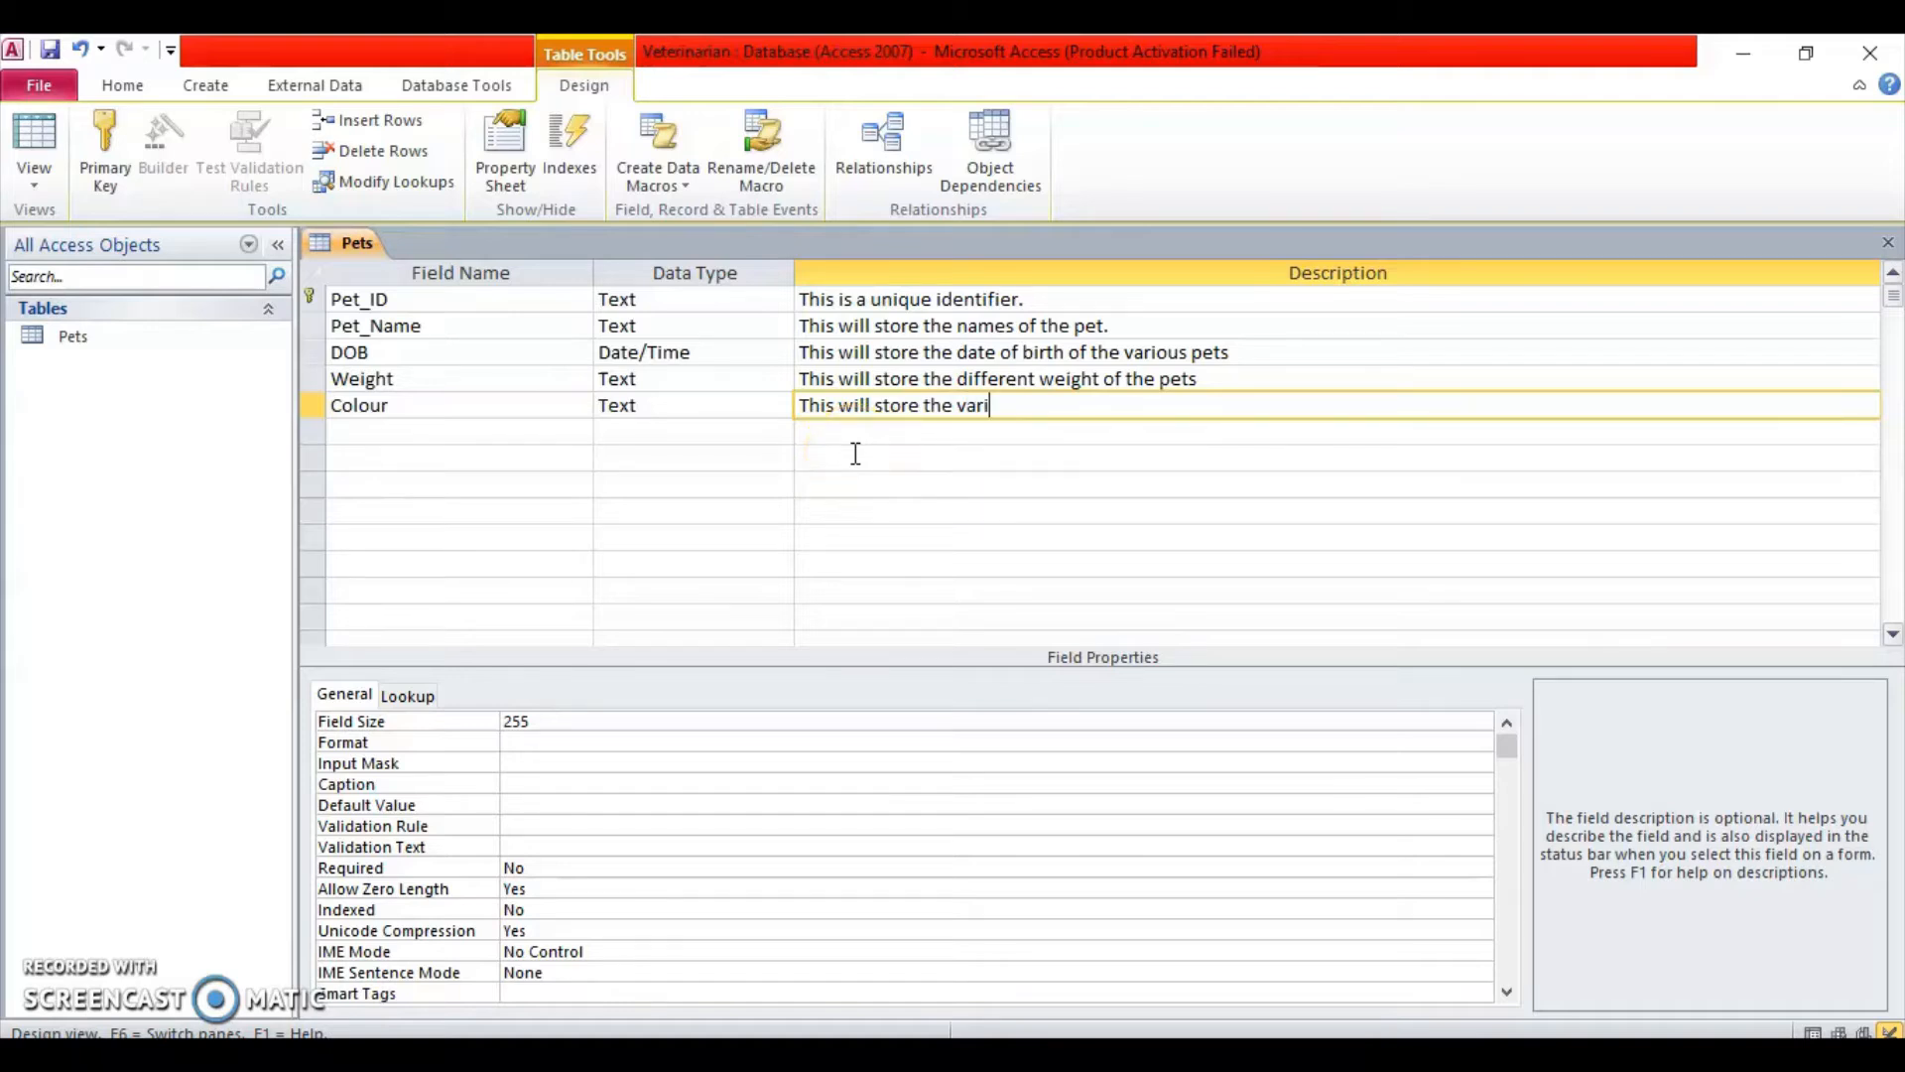
{"action": "type", "text": "ous colours of the pets"}
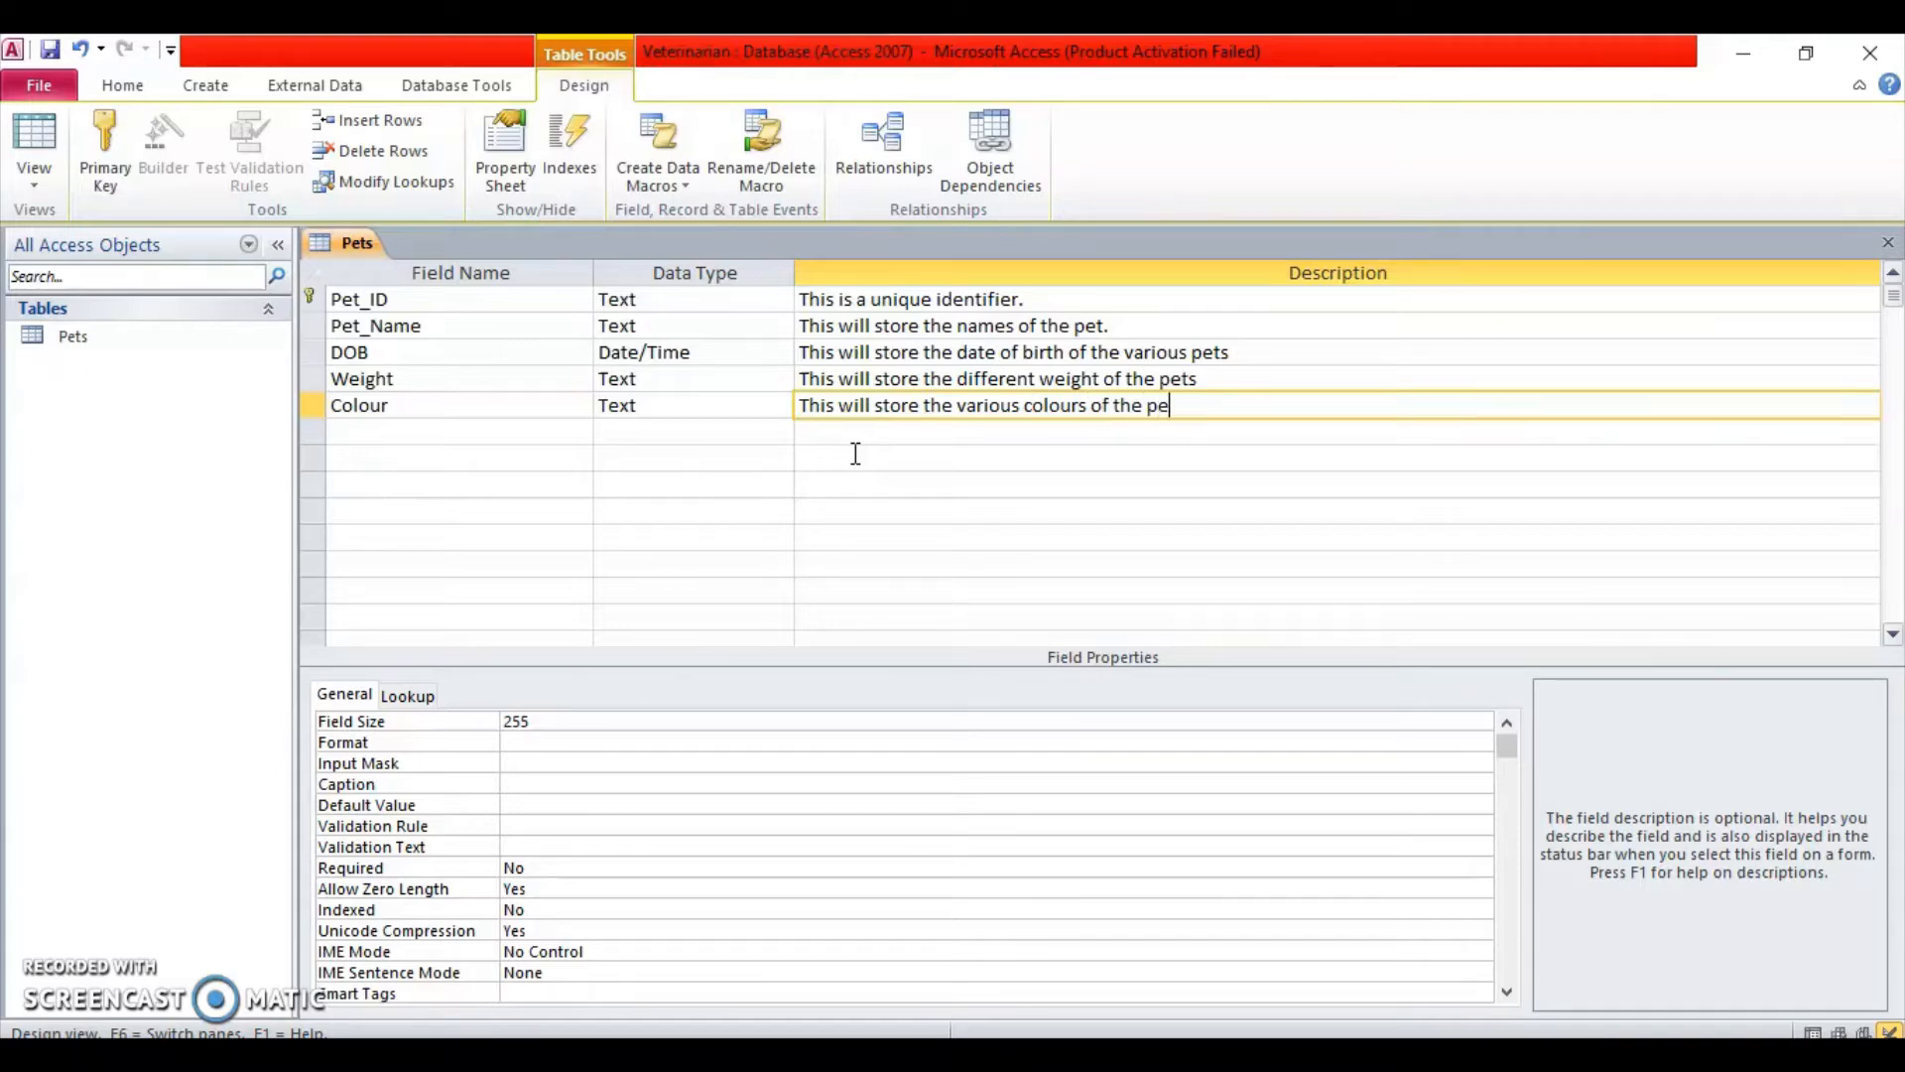
Add a Text field named Pet_type with the description "This will store the various types of pets"
{"action": "left_click", "coordinate": [566, 432]}
{"action": "type", "text": "P"}
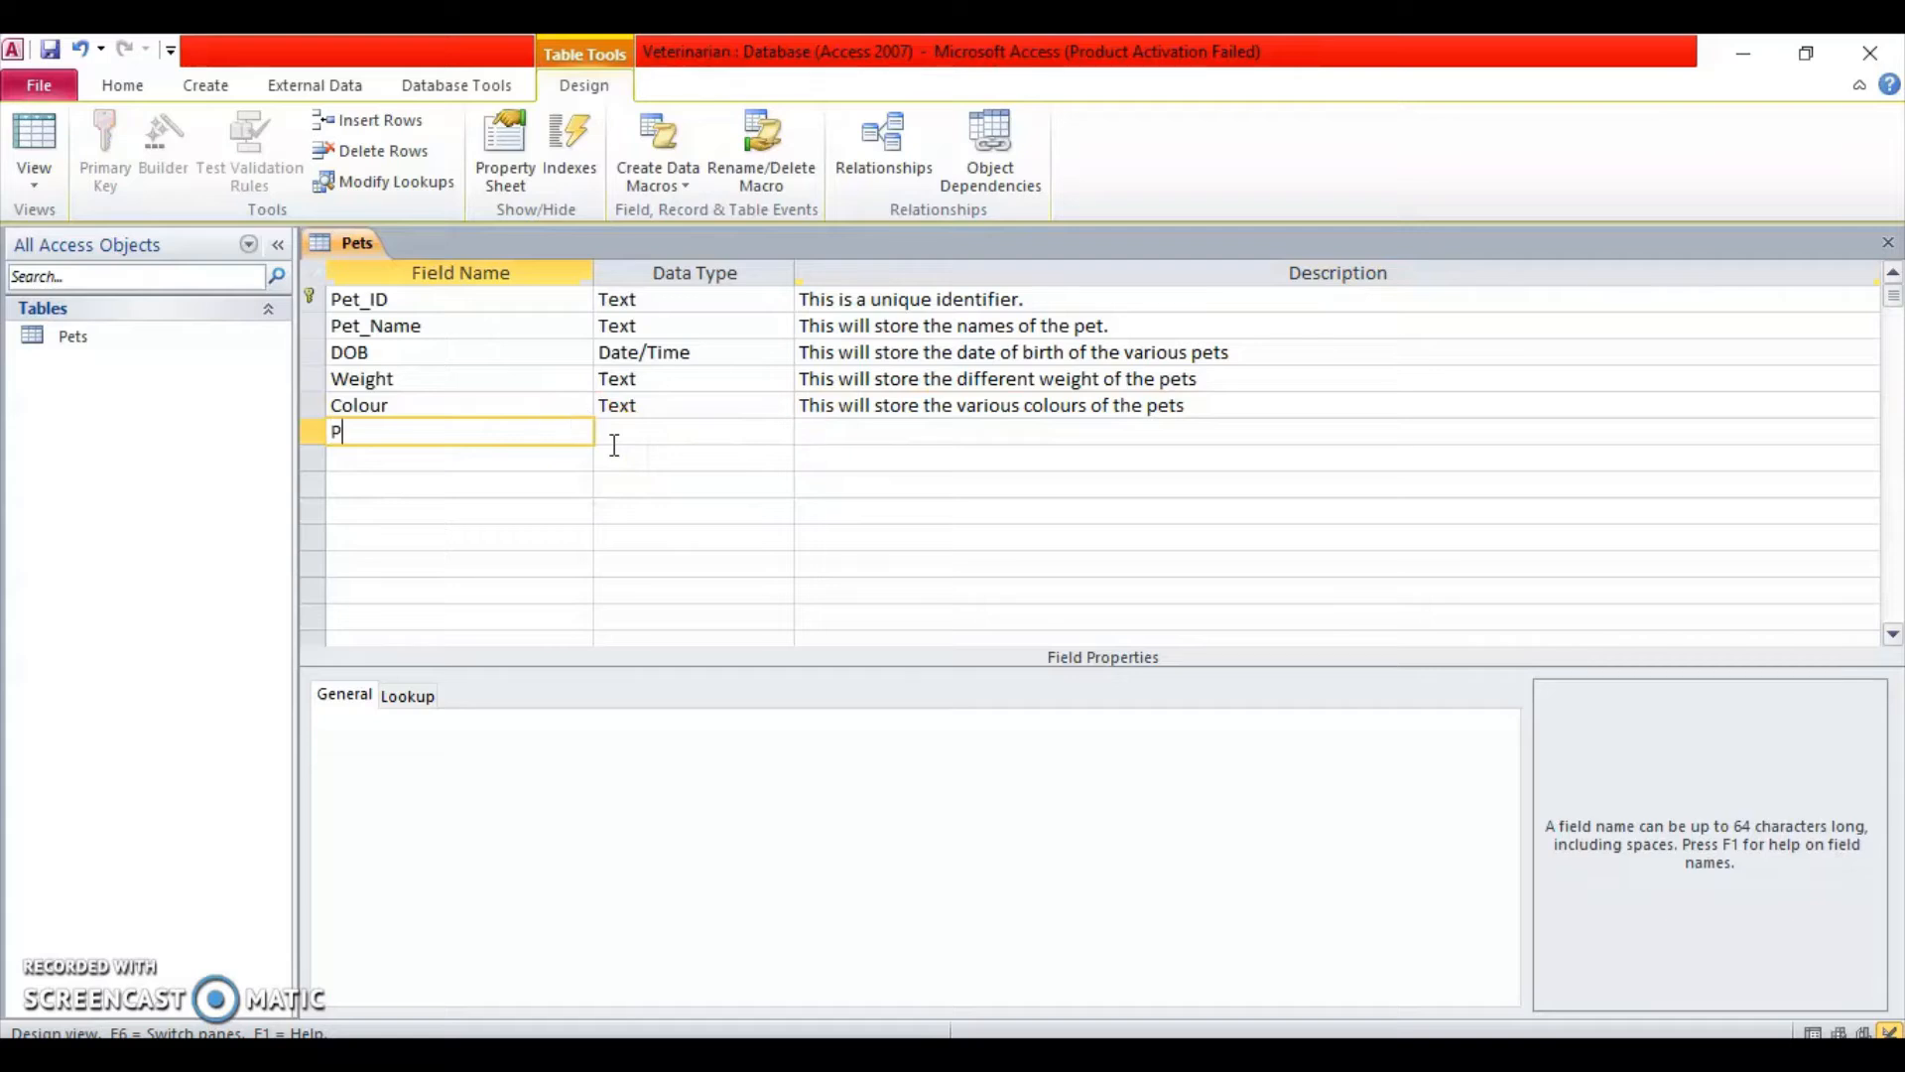
{"action": "type", "text": "et_type"}
{"action": "left_click", "coordinate": [645, 434]}
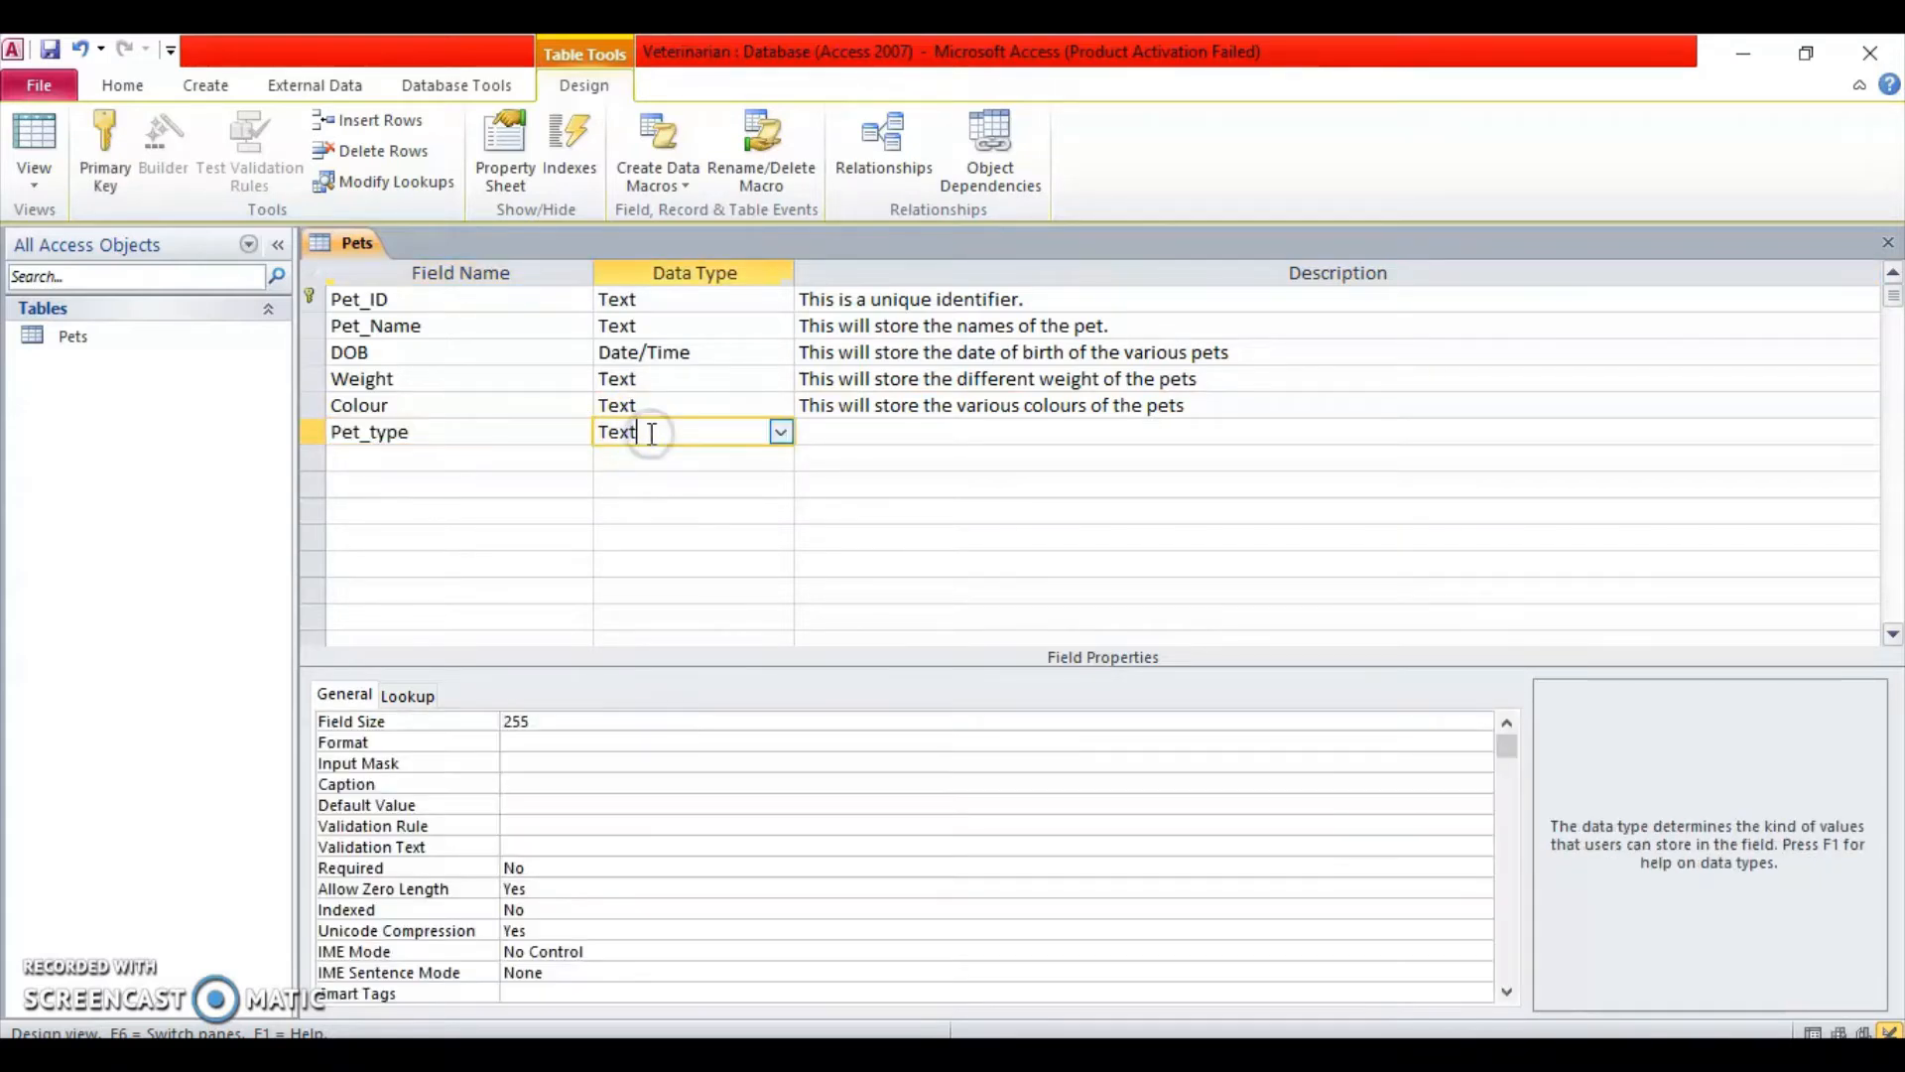
{"action": "left_click", "coordinate": [841, 445]}
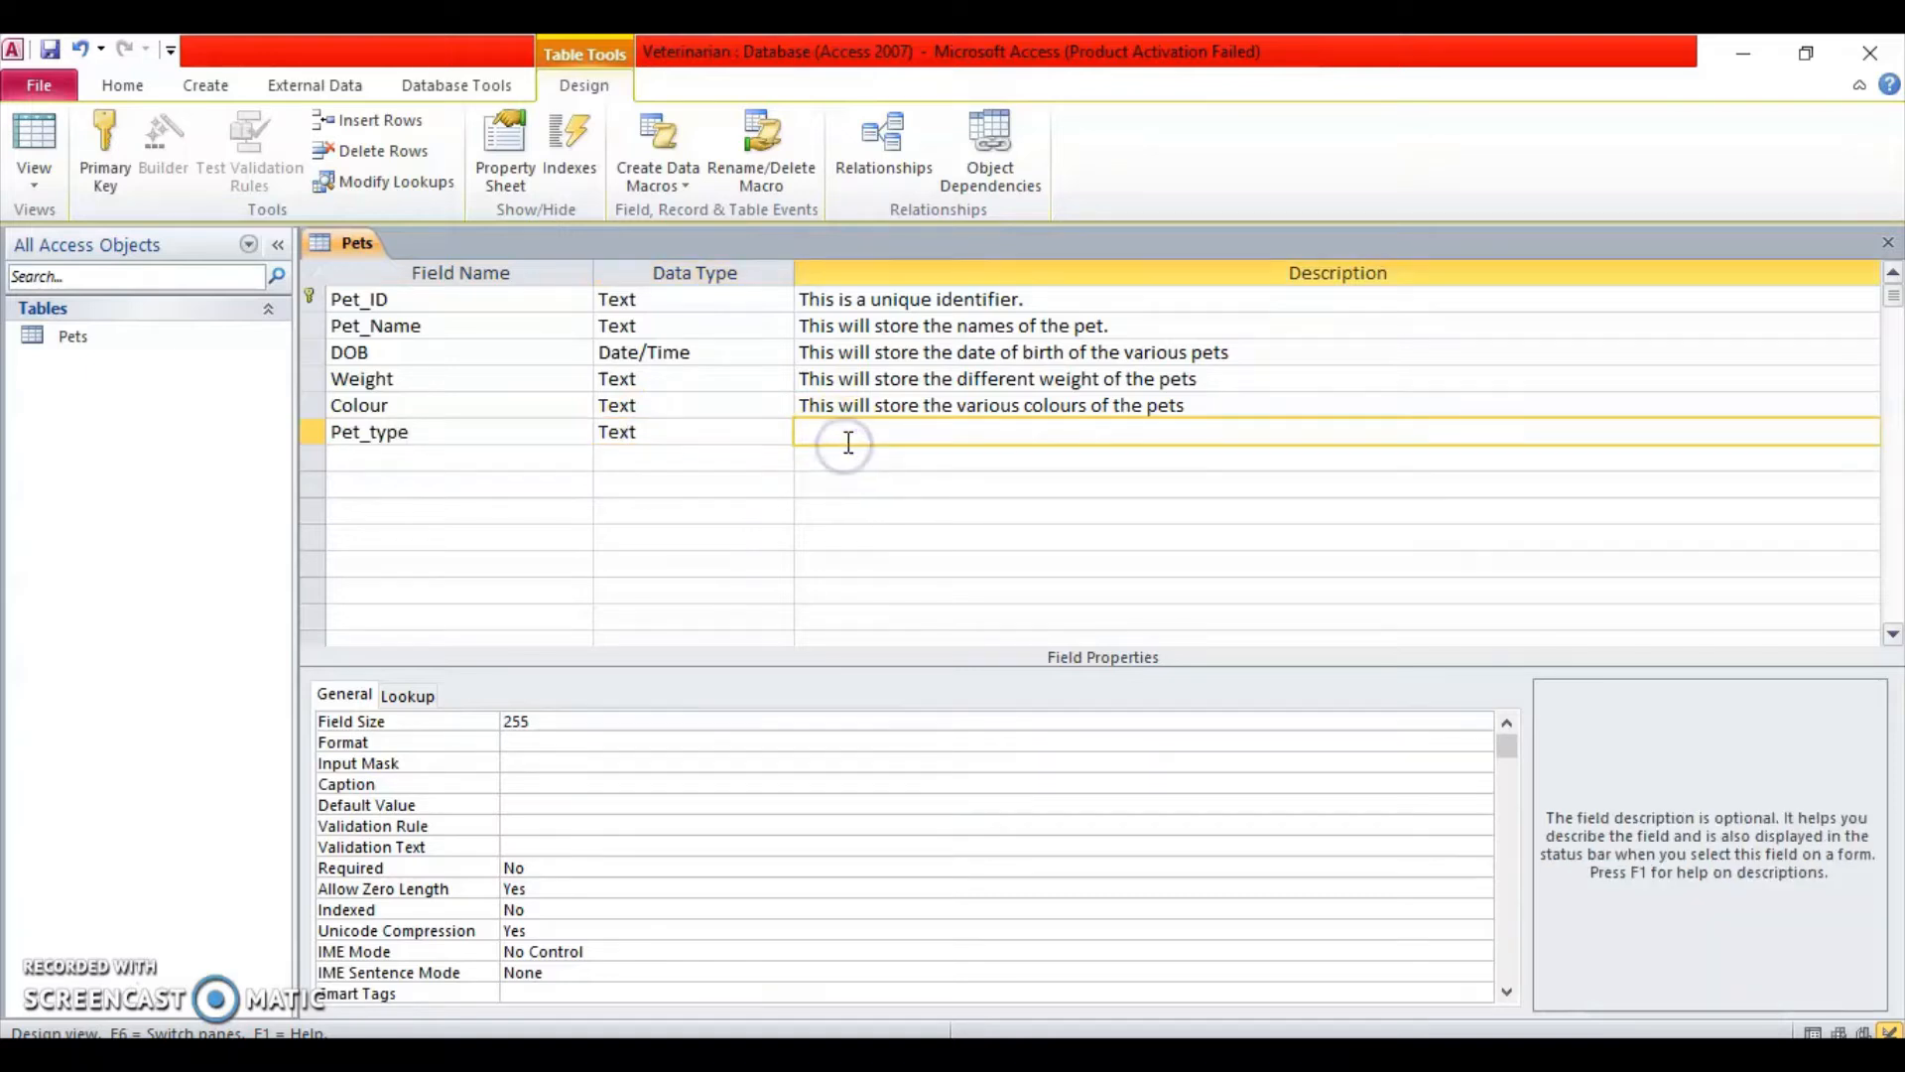
{"action": "type", "text": "This will store the vario"}
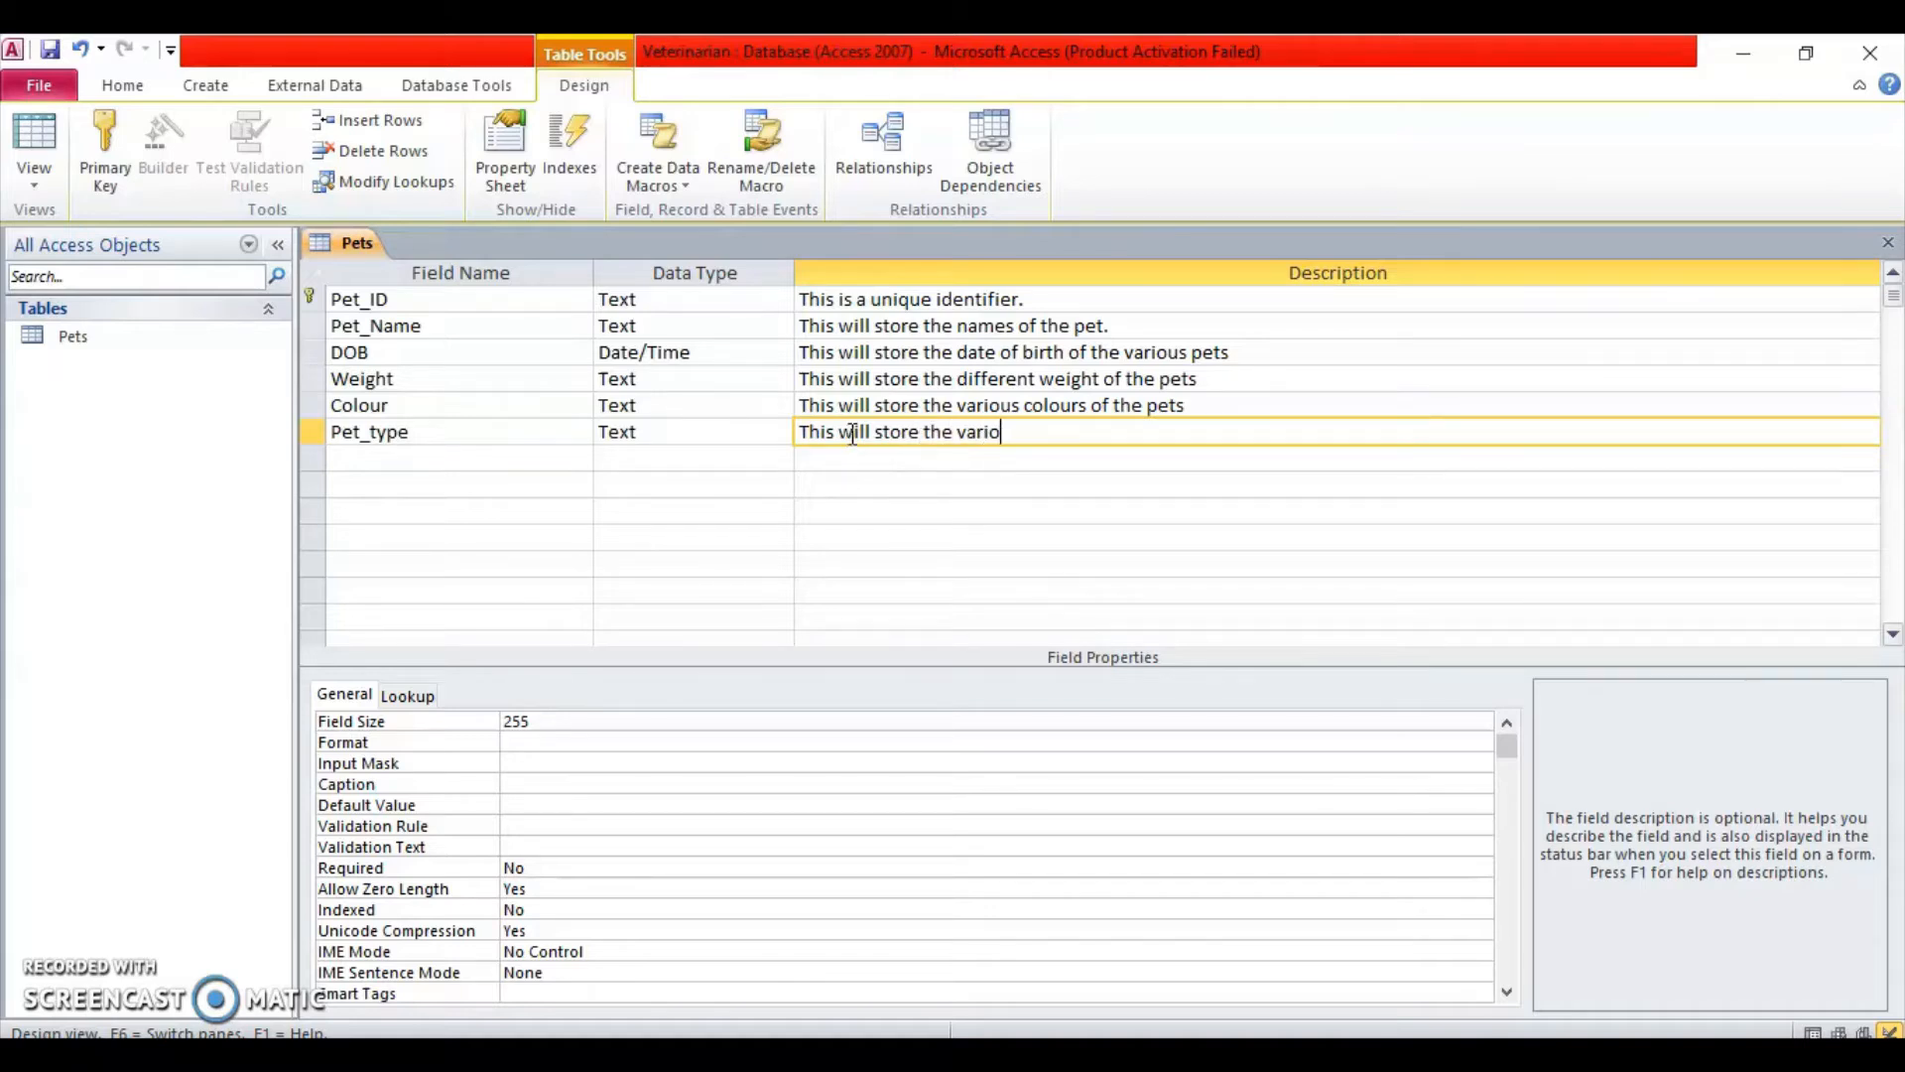
{"action": "type", "text": "us types of pets"}
Add a Text field named Phone_Number with the description "This will store the various numbers of the pet's owner."
{"action": "left_click", "coordinate": [538, 464]}
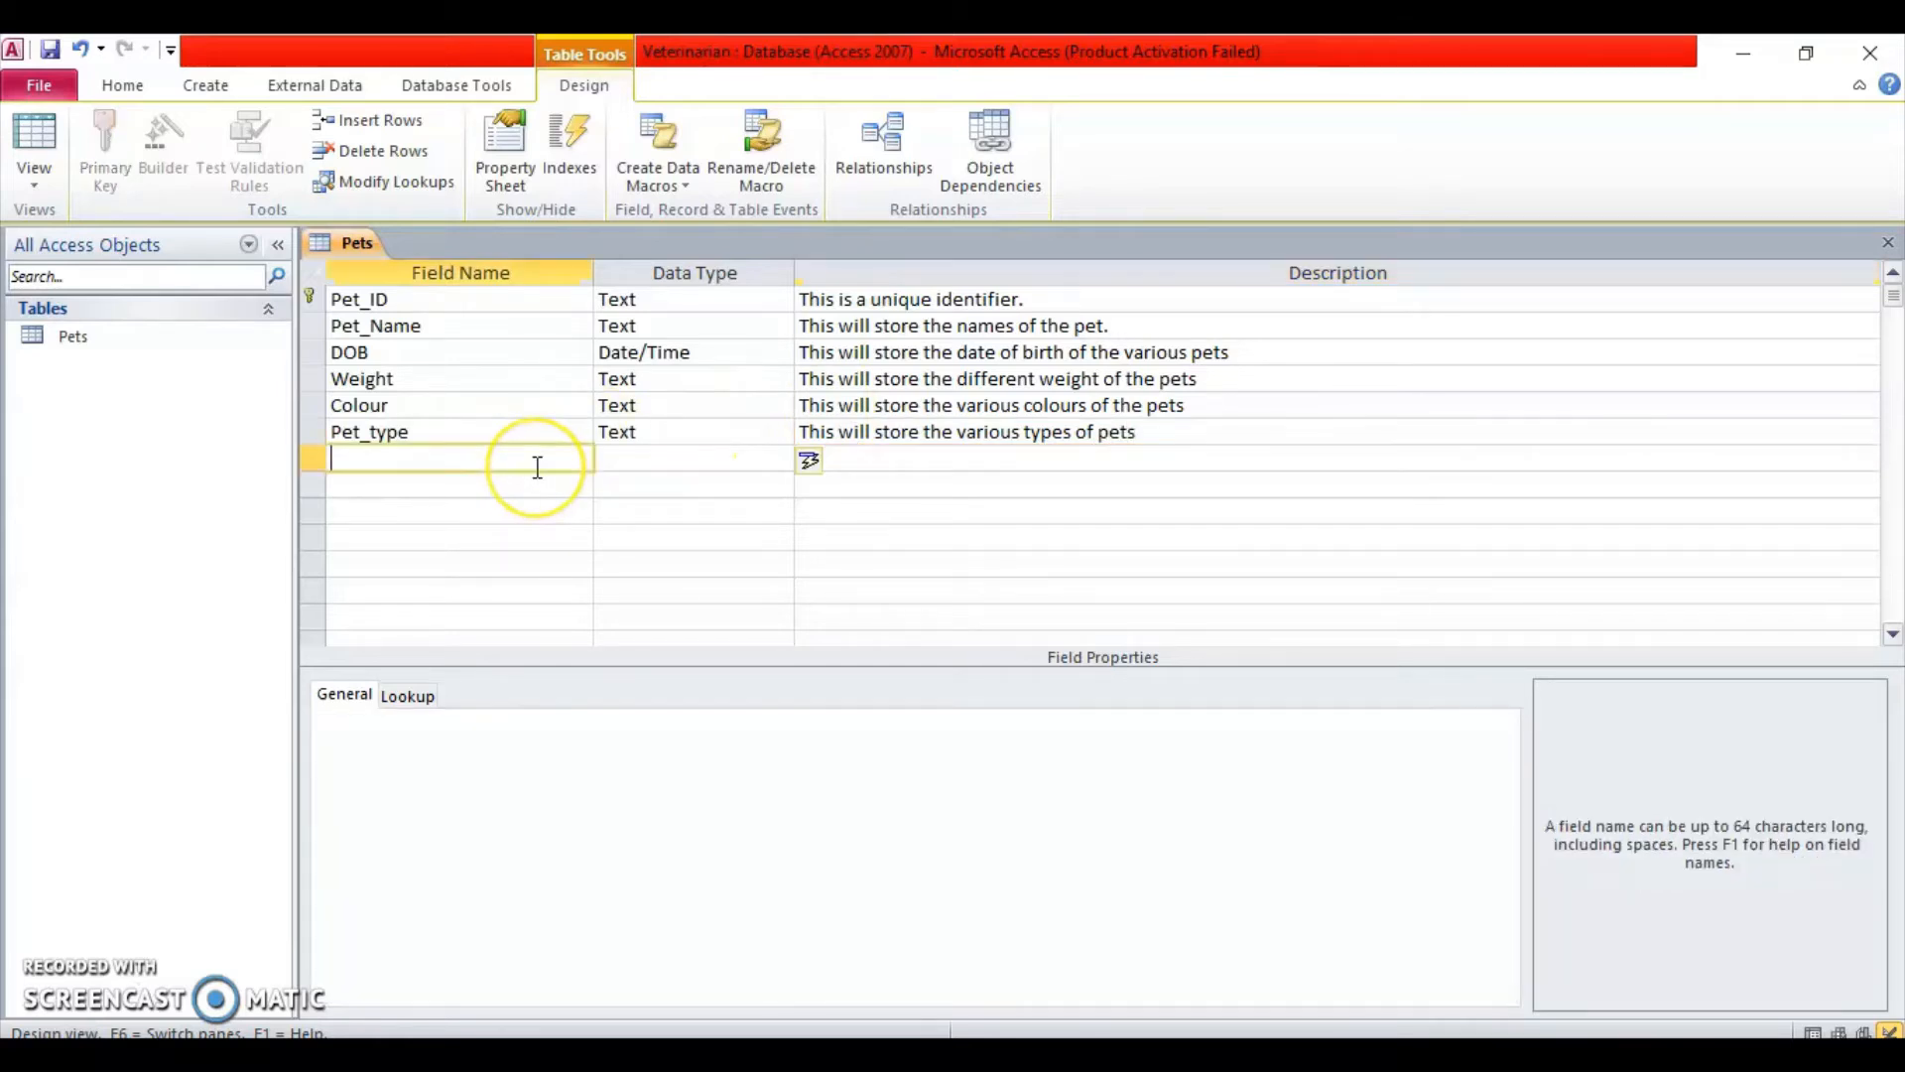
{"action": "type", "text": "P"}
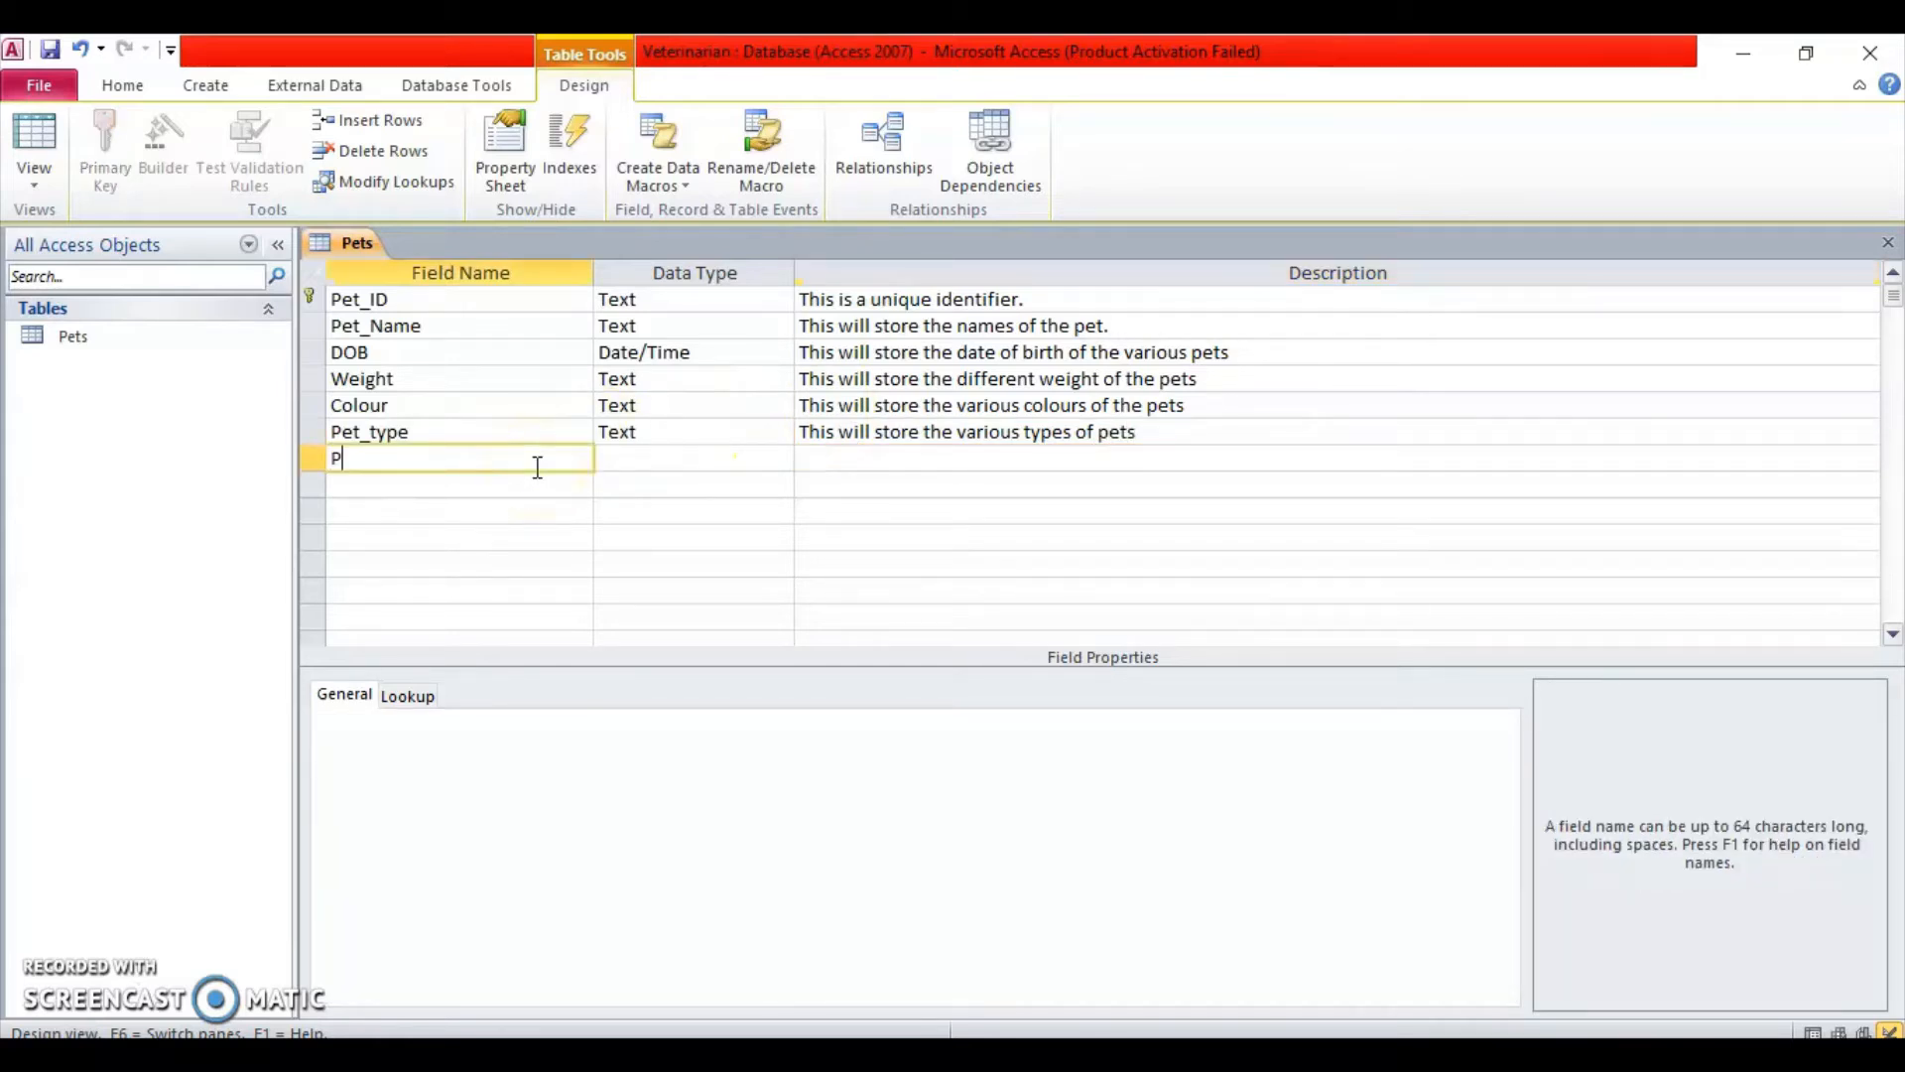
{"action": "type", "text": "hone_Nu,ber"}
{"action": "key", "text": "Delete"}
{"action": "type", "text": "m"}
{"action": "left_click", "coordinate": [666, 452]}
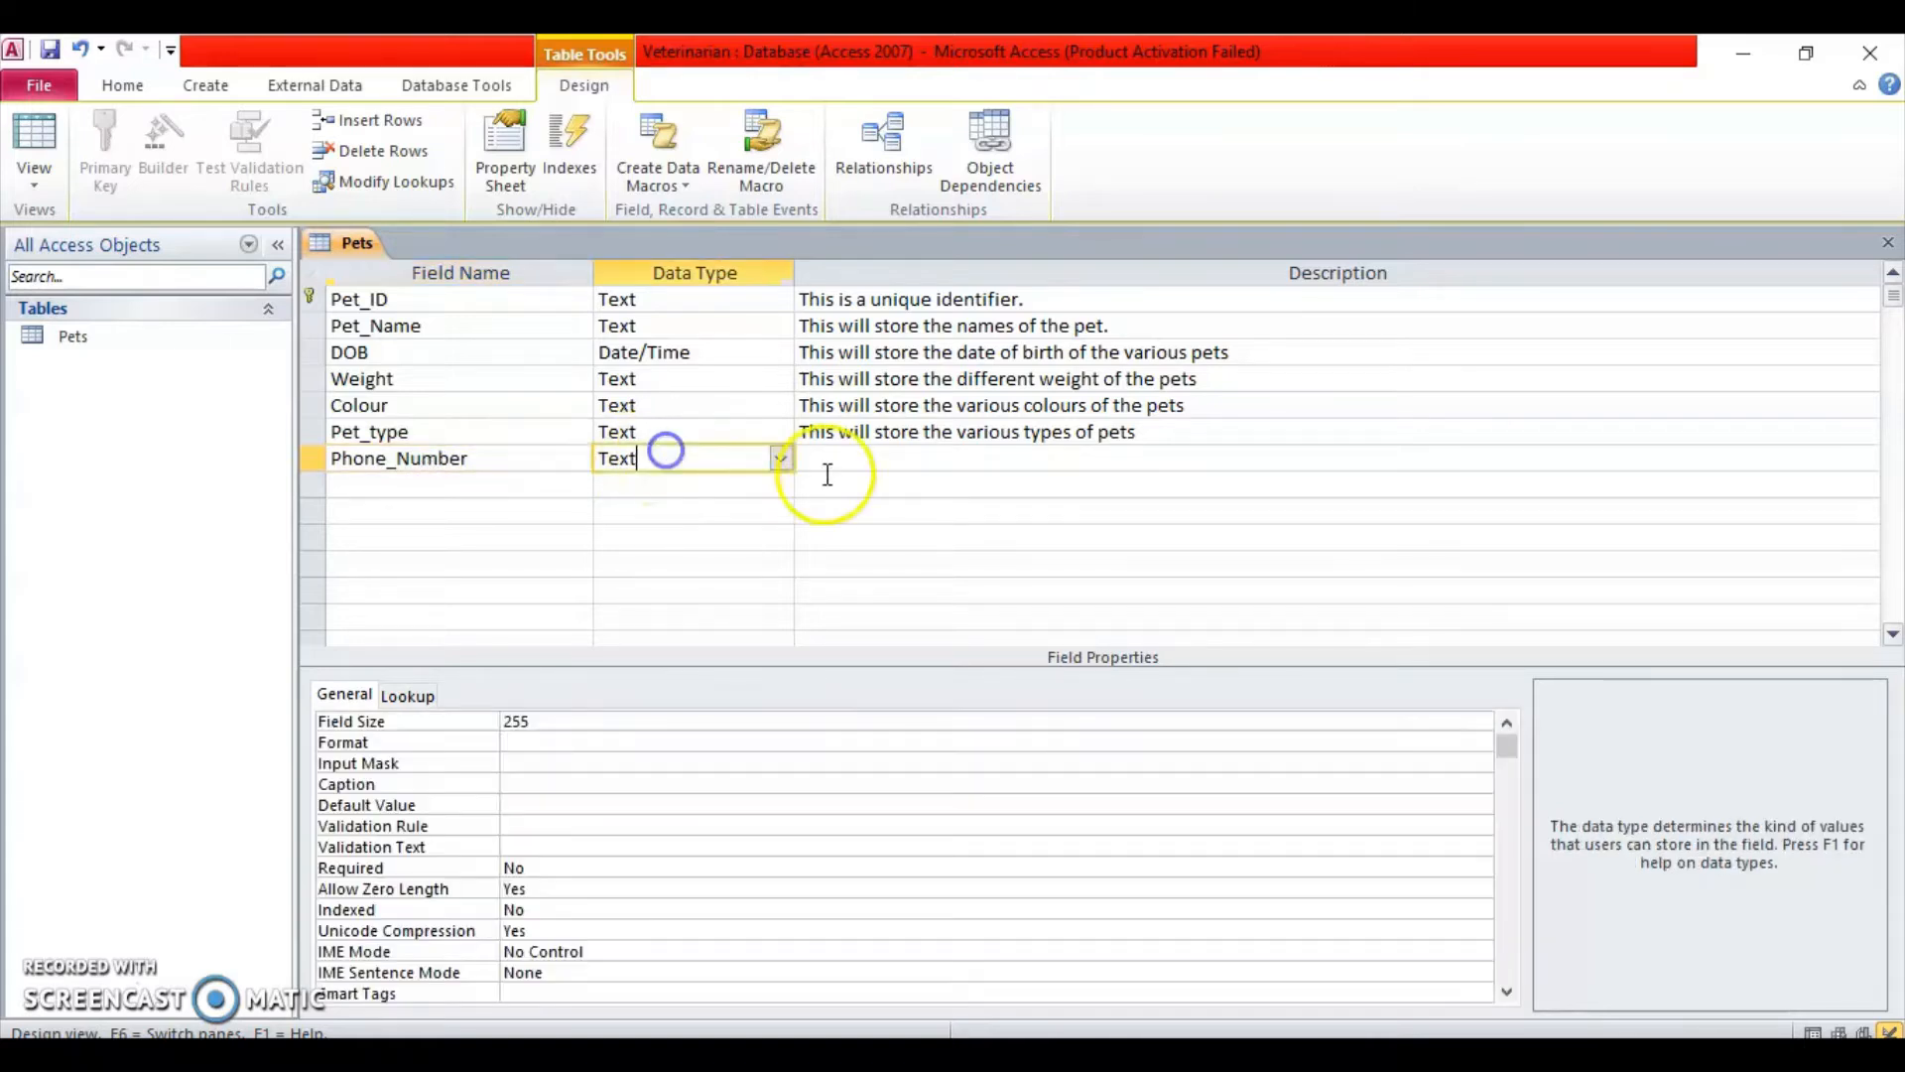
{"action": "left_click", "coordinate": [863, 459]}
{"action": "type", "text": "This w"}
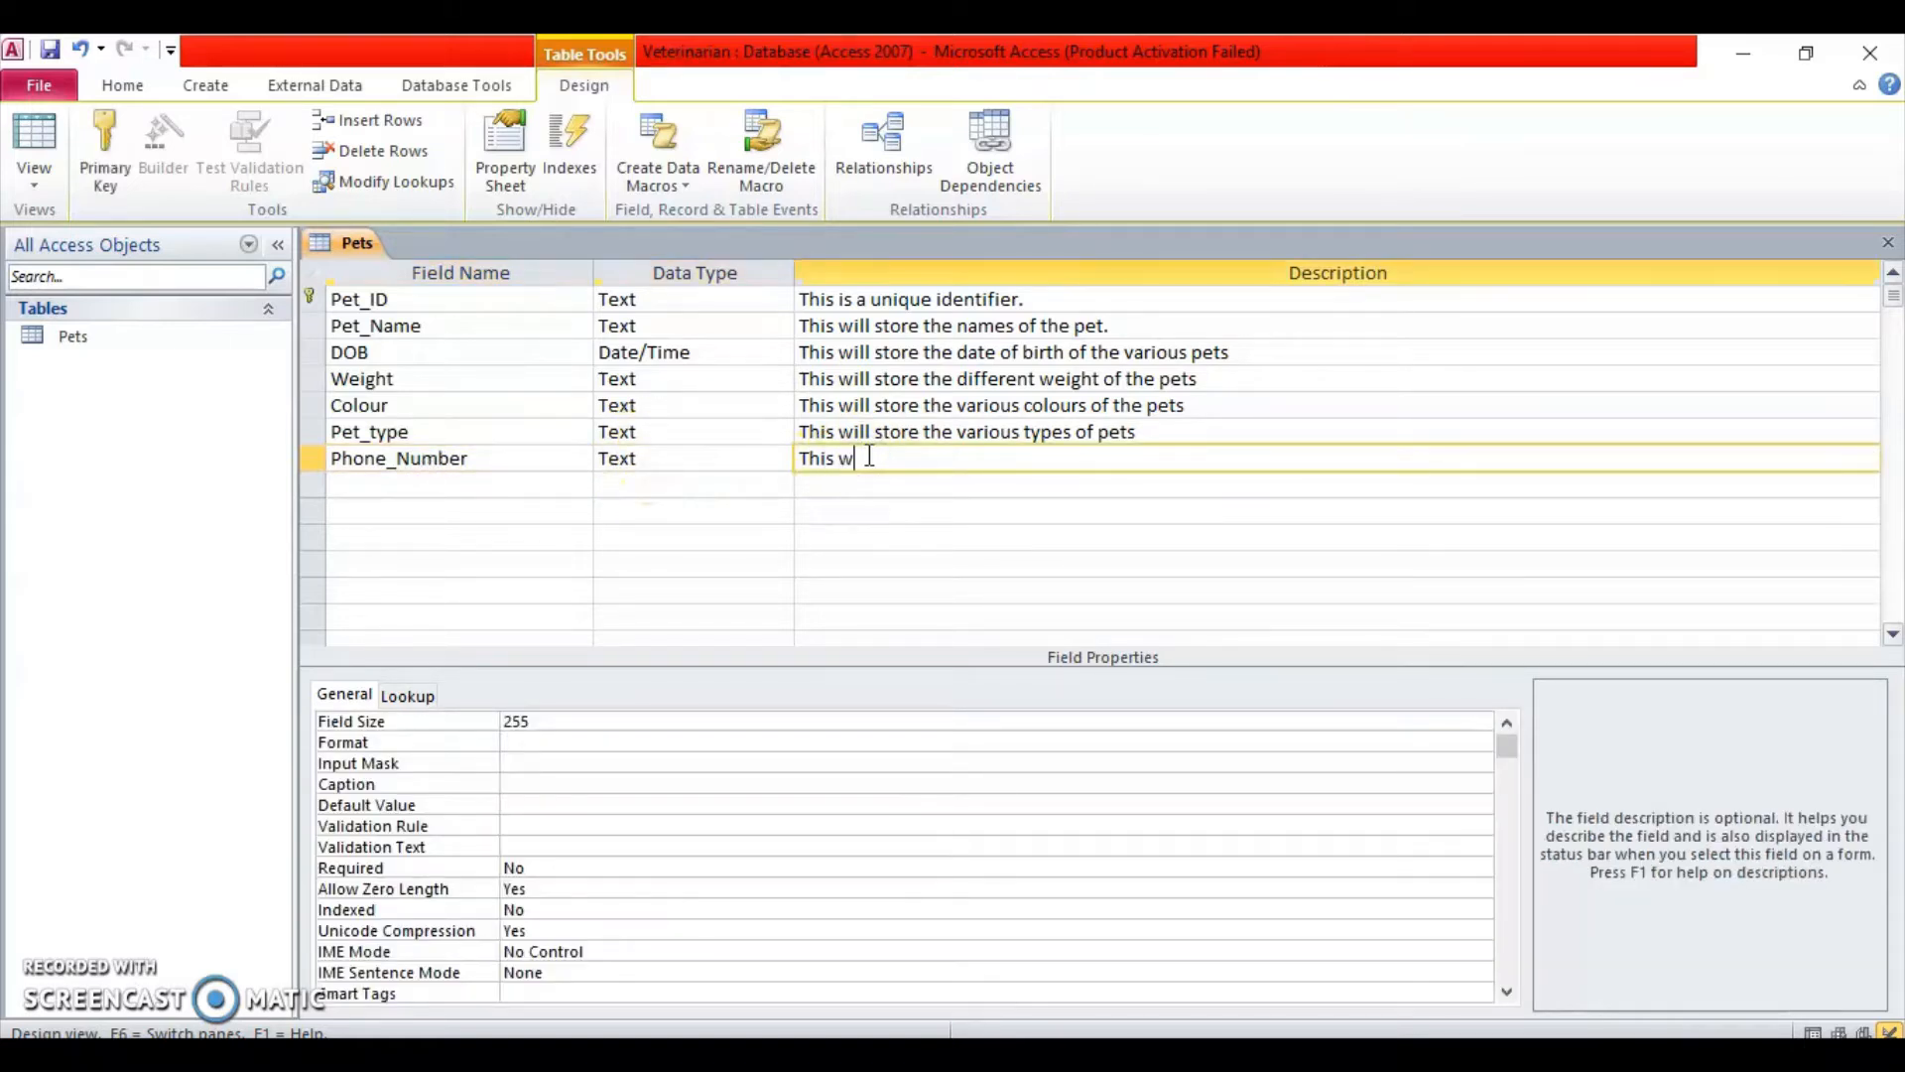
{"action": "type", "text": "ill store the various n"}
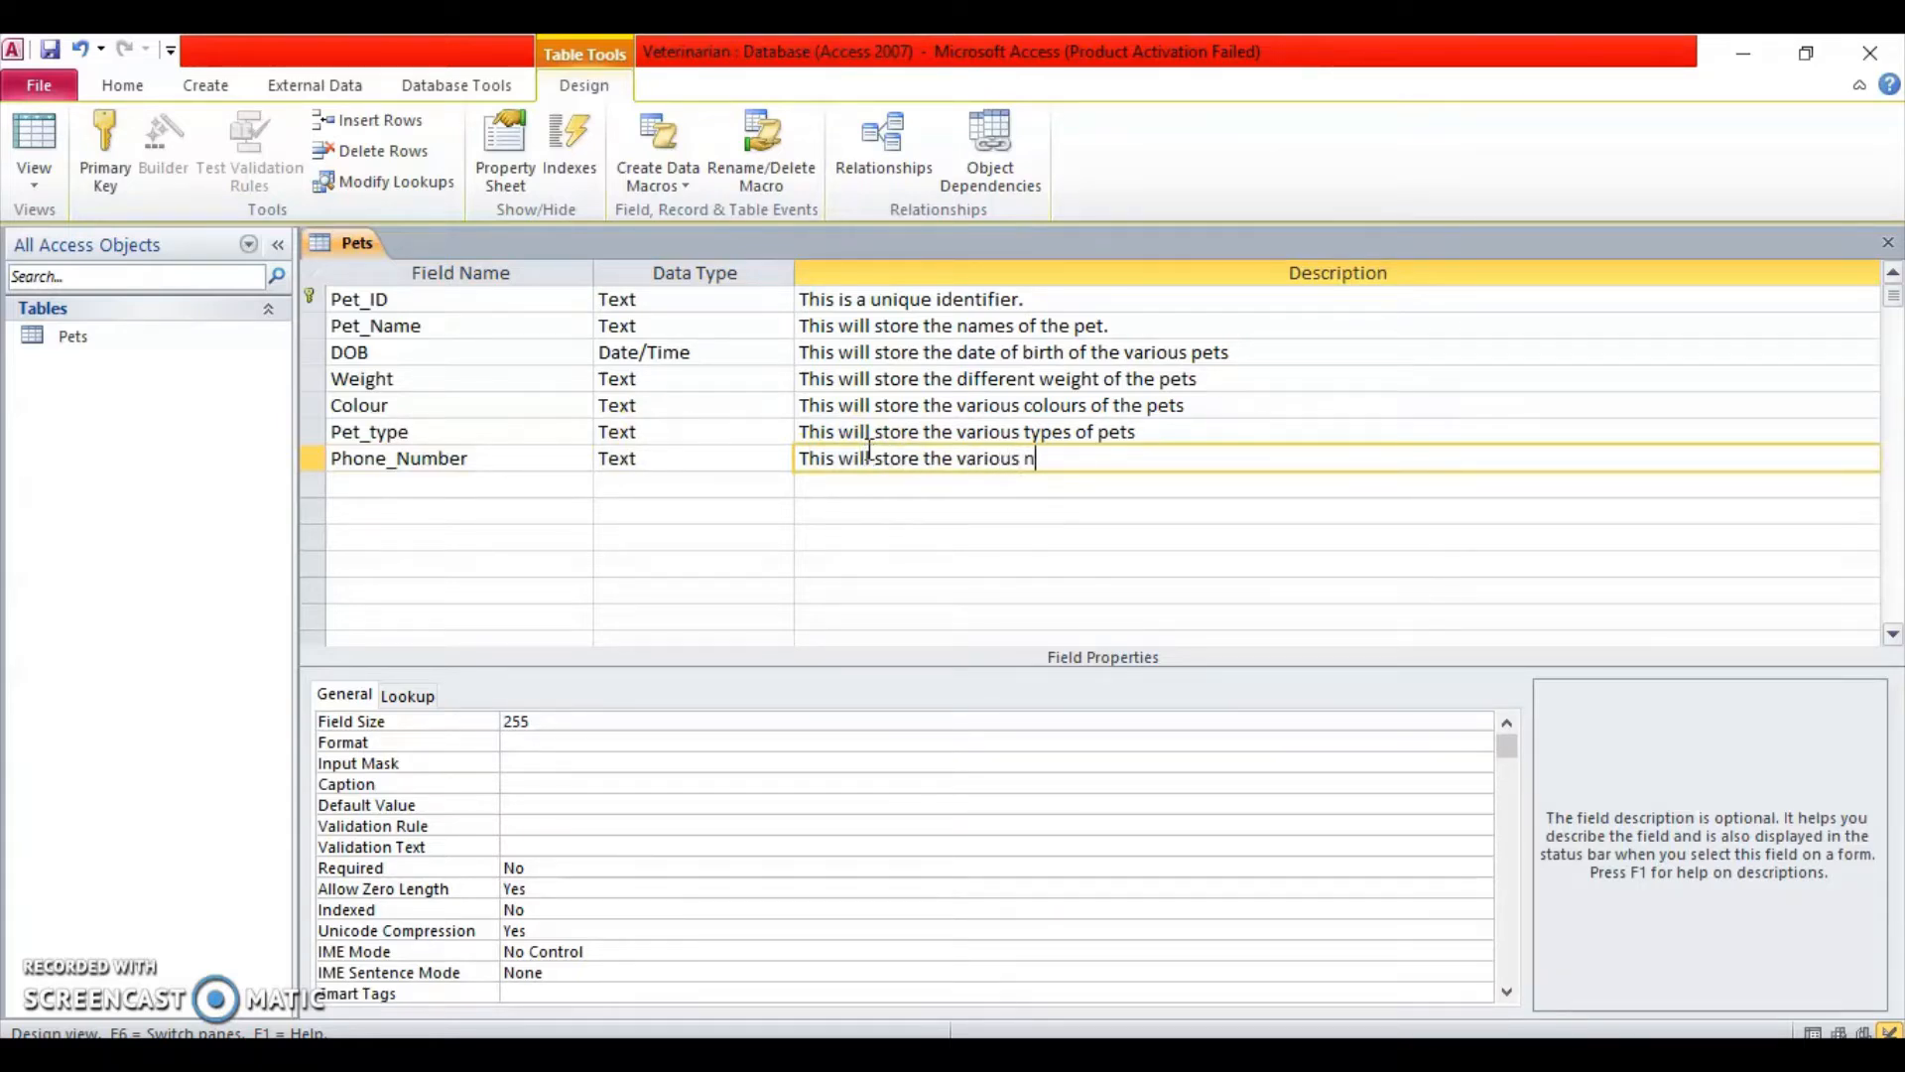
{"action": "type", "text": "umbers o"}
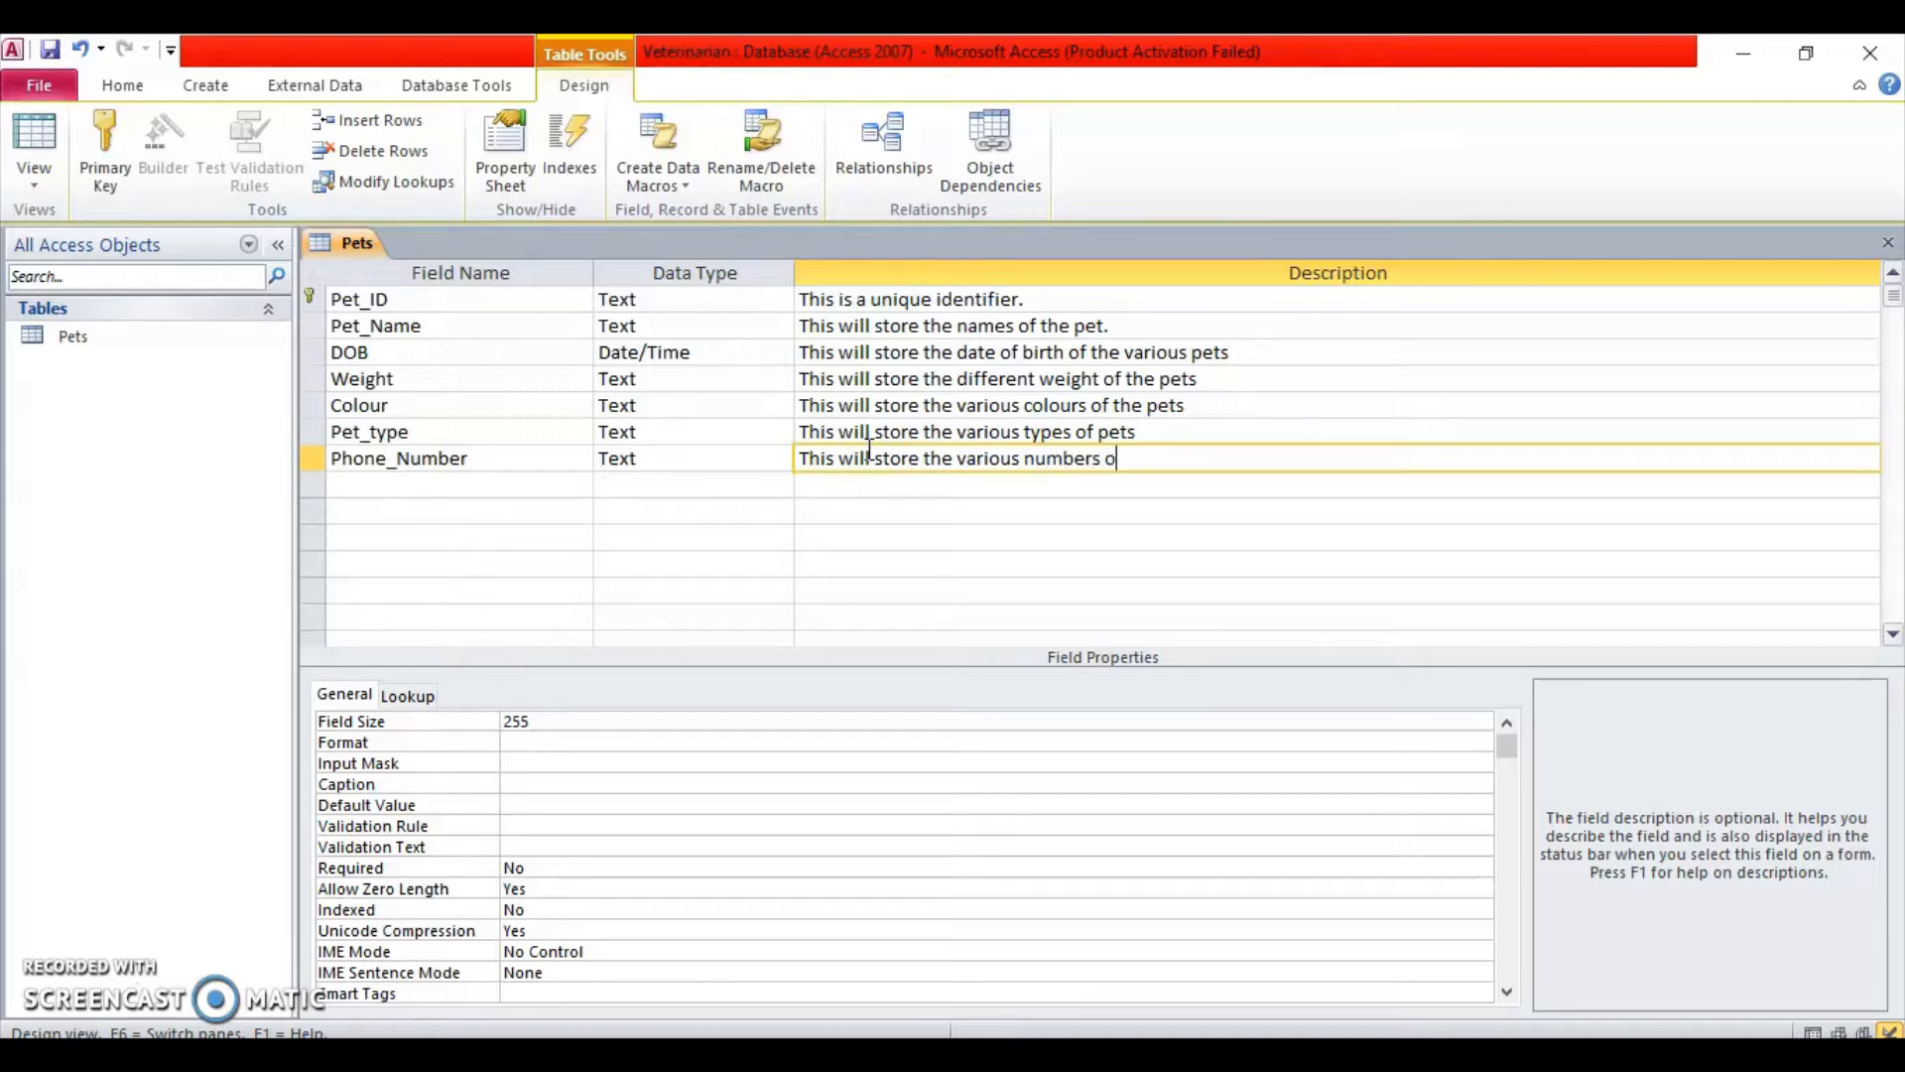
{"action": "type", "text": "f the pe"}
{"action": "key", "text": "BackSpace"}
{"action": "key", "text": "BackSpace"}
{"action": "type", "text": "owner."}
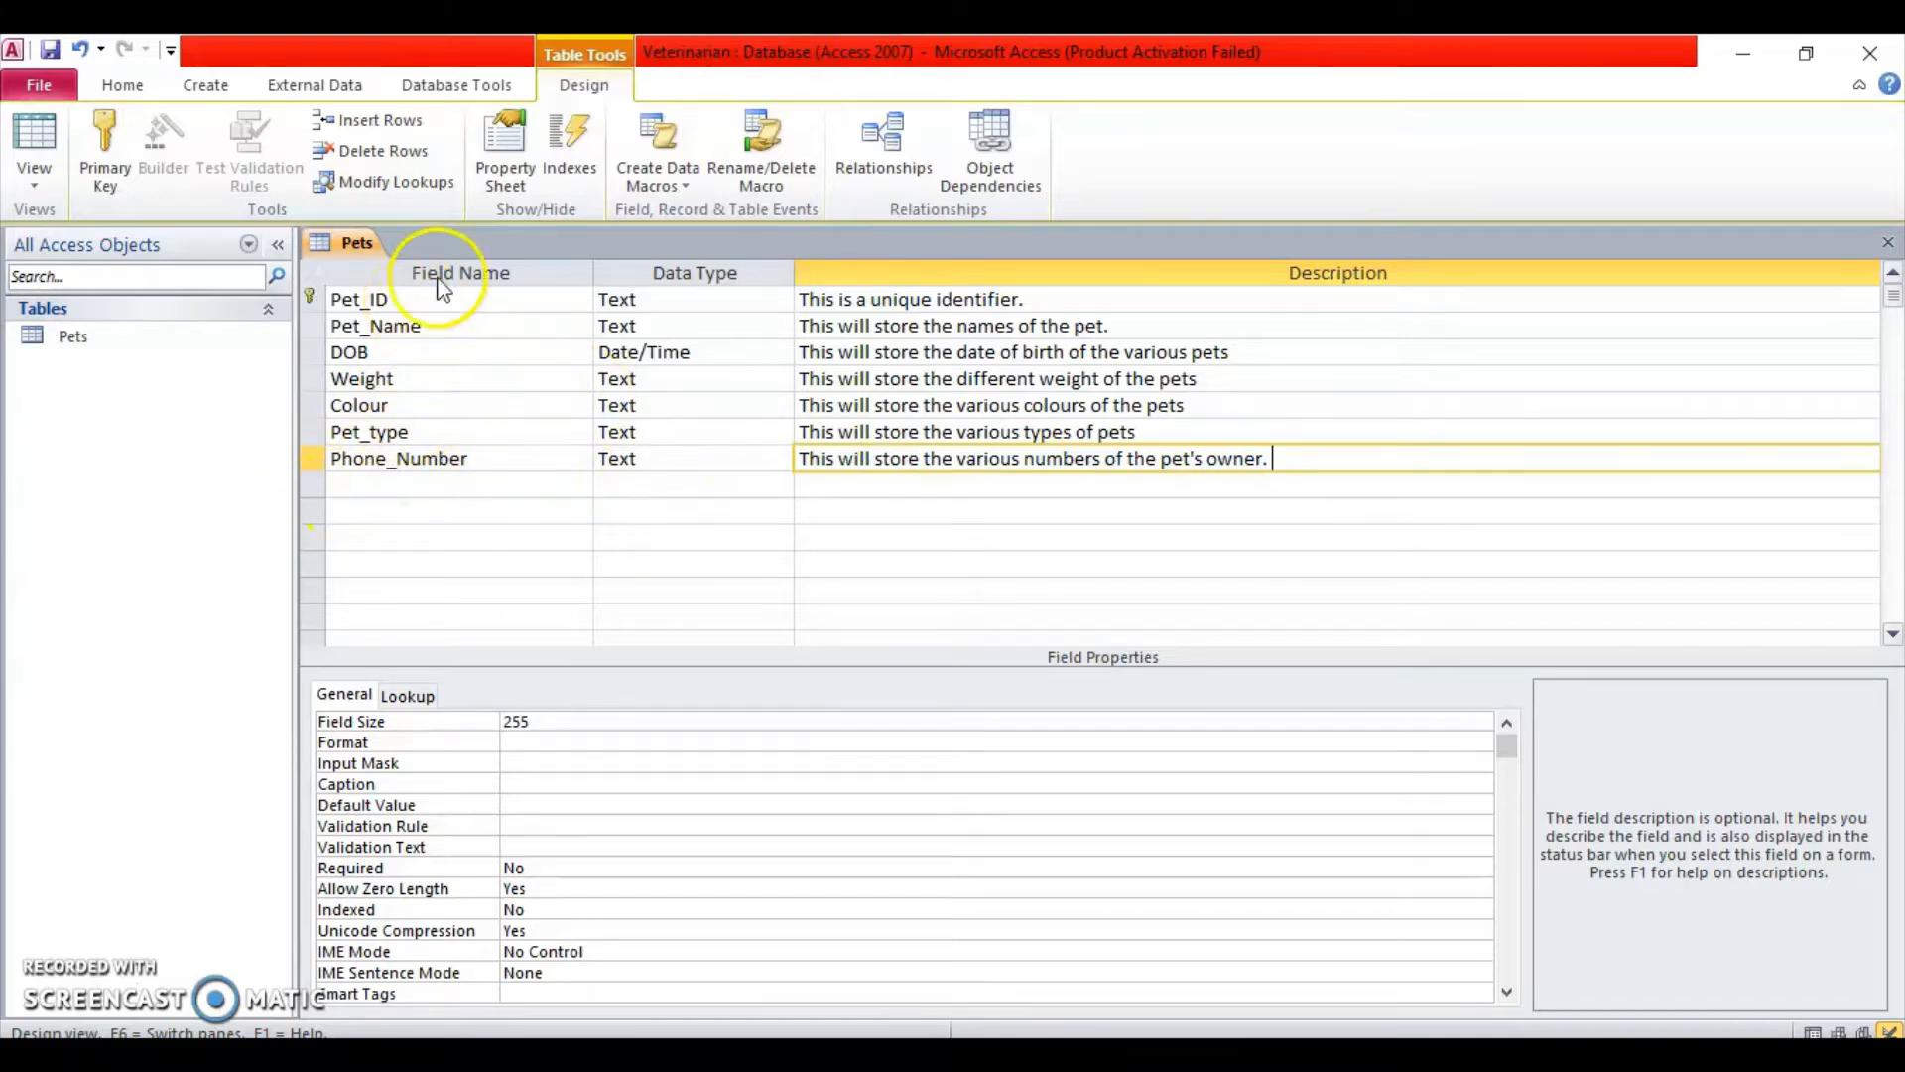
Save the Pets table design and switch the table to Datasheet View
{"action": "right_click", "coordinate": [364, 256]}
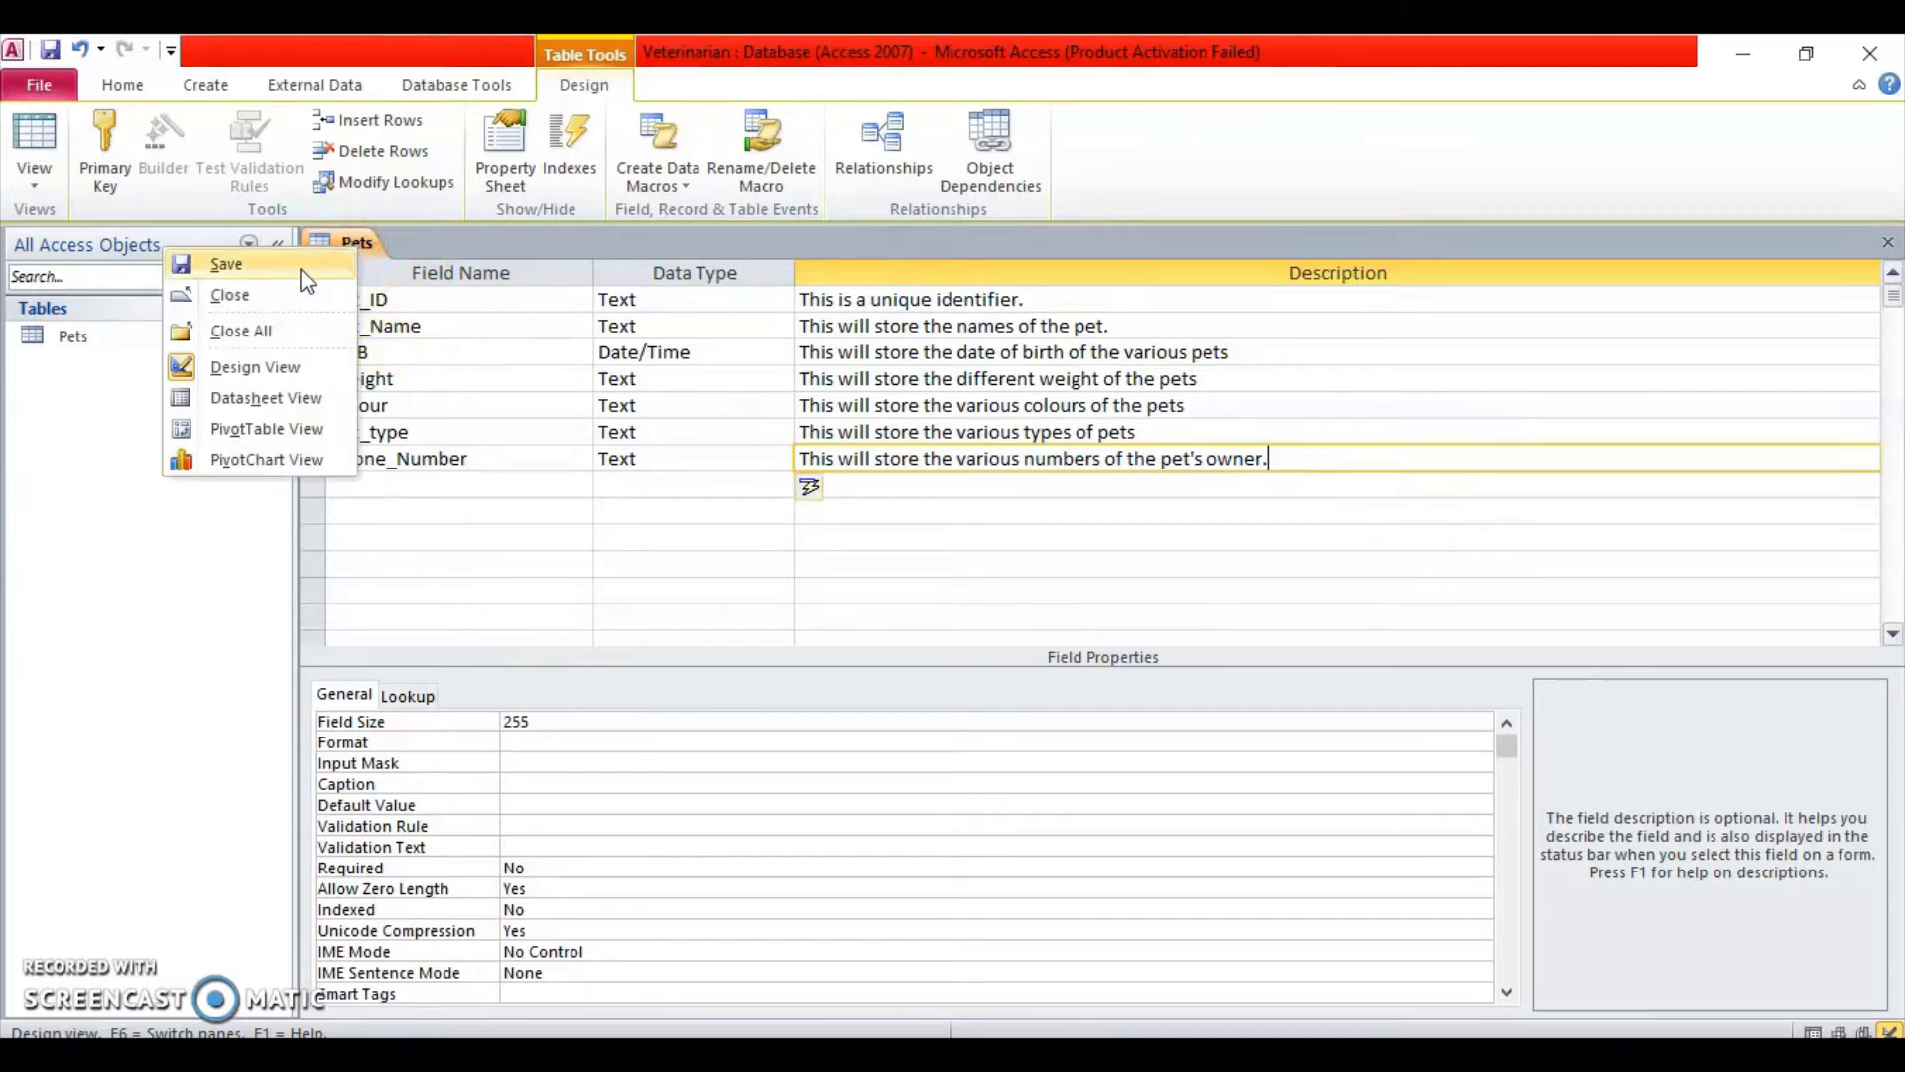
{"action": "left_click", "coordinate": [302, 263]}
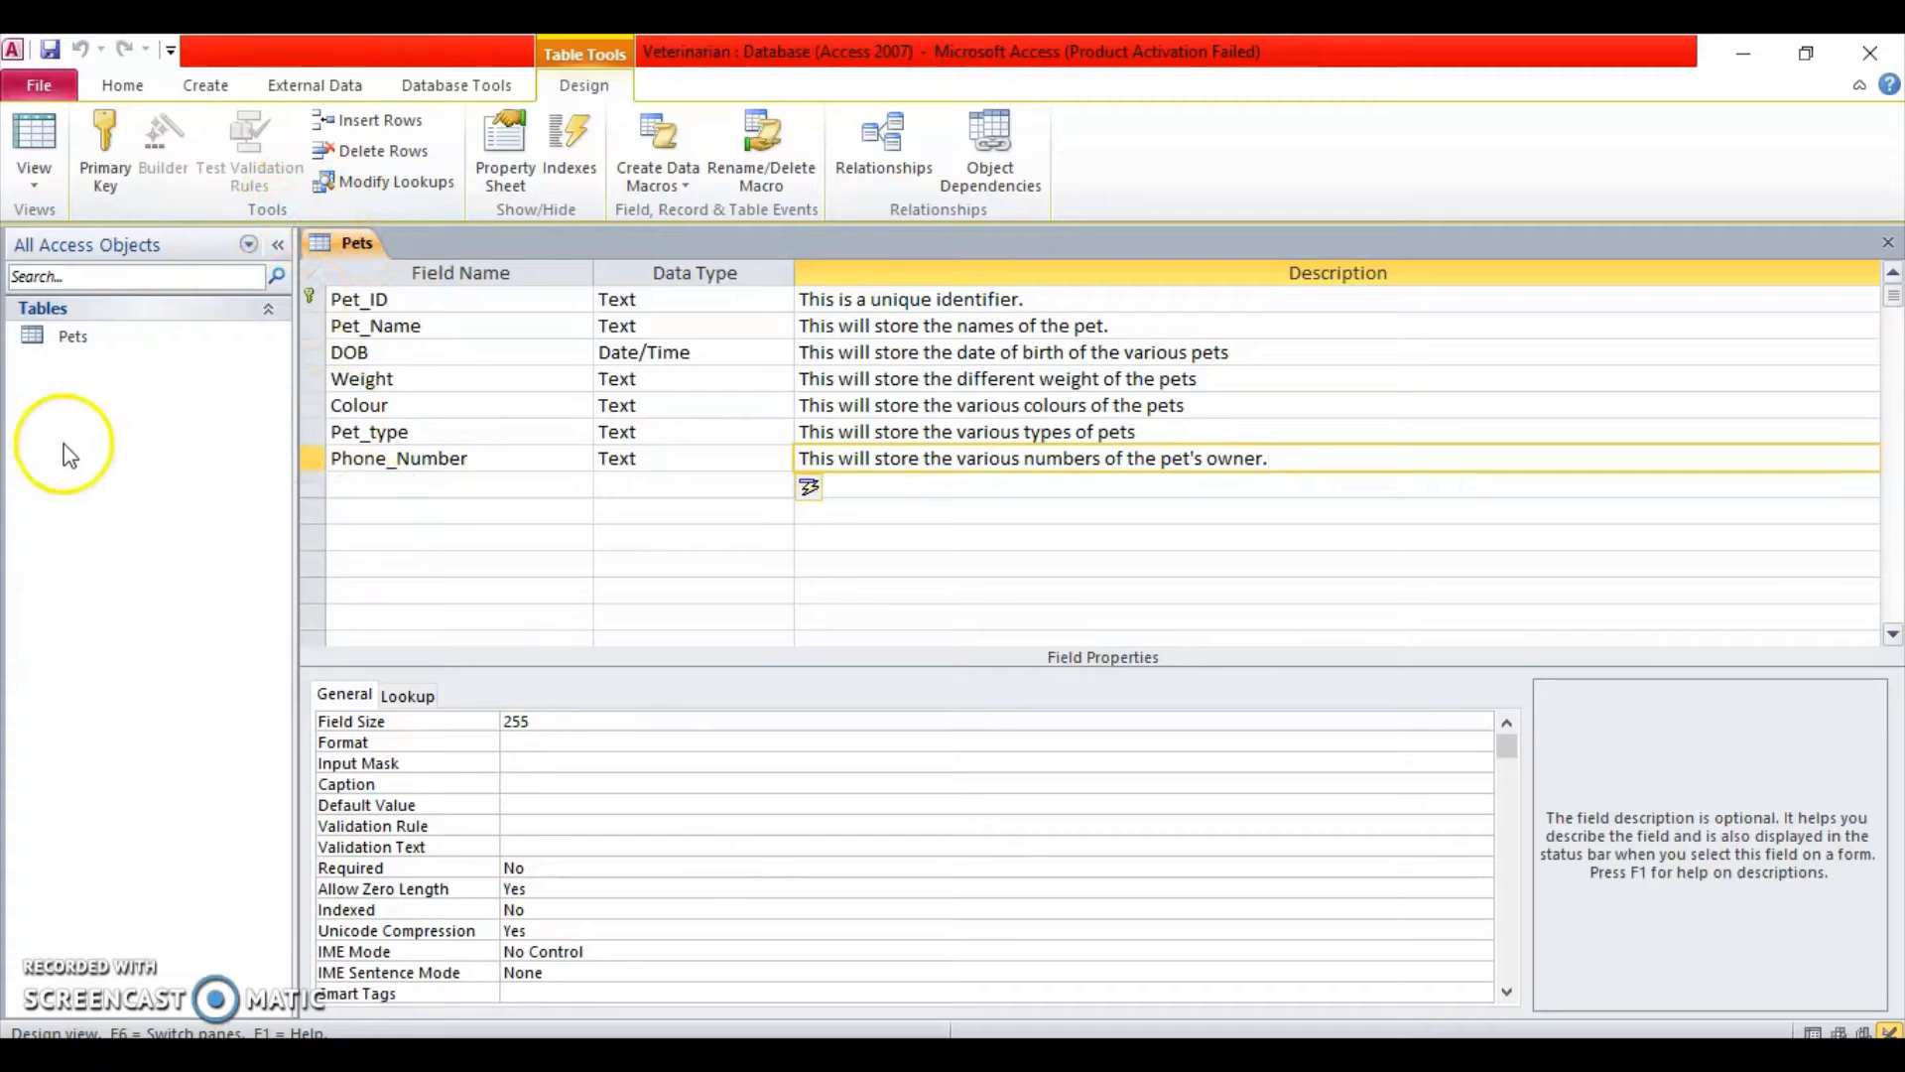
{"action": "left_click", "coordinate": [33, 174]}
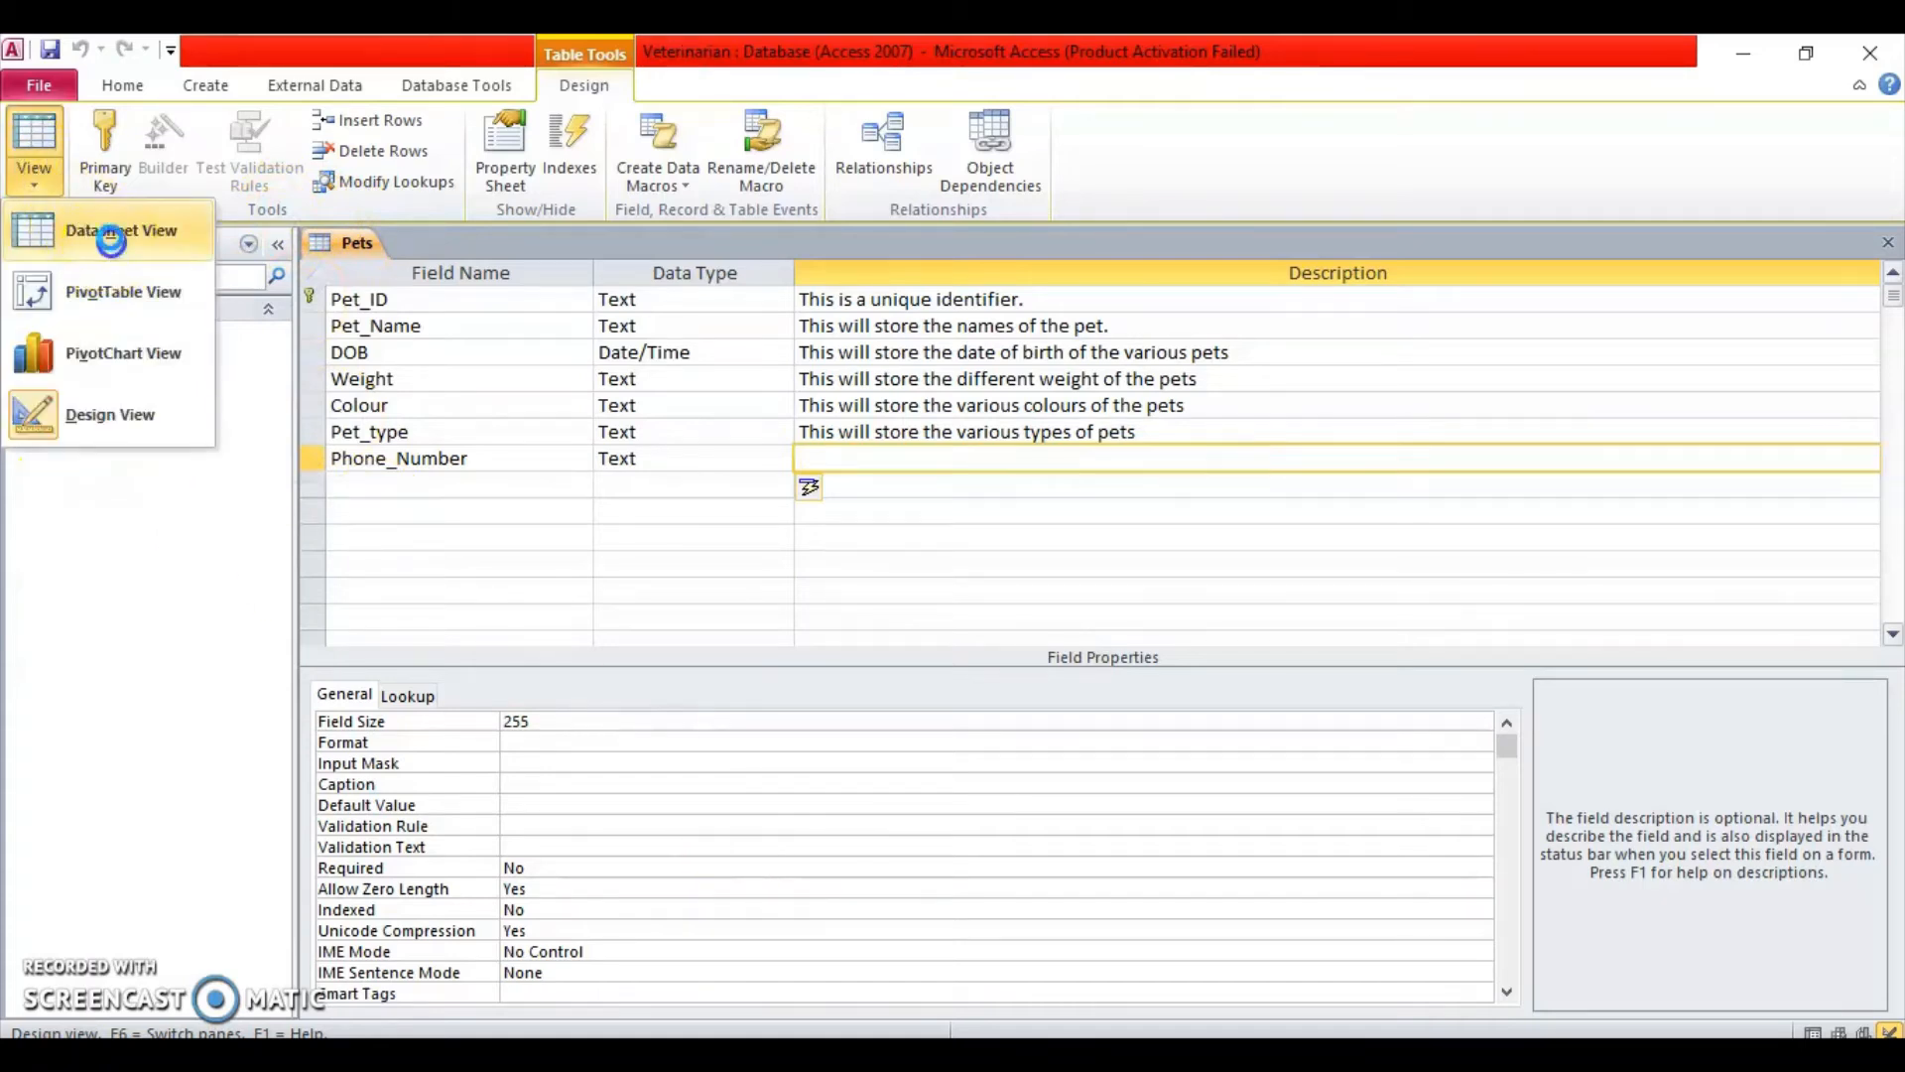
{"action": "left_click", "coordinate": [112, 238]}
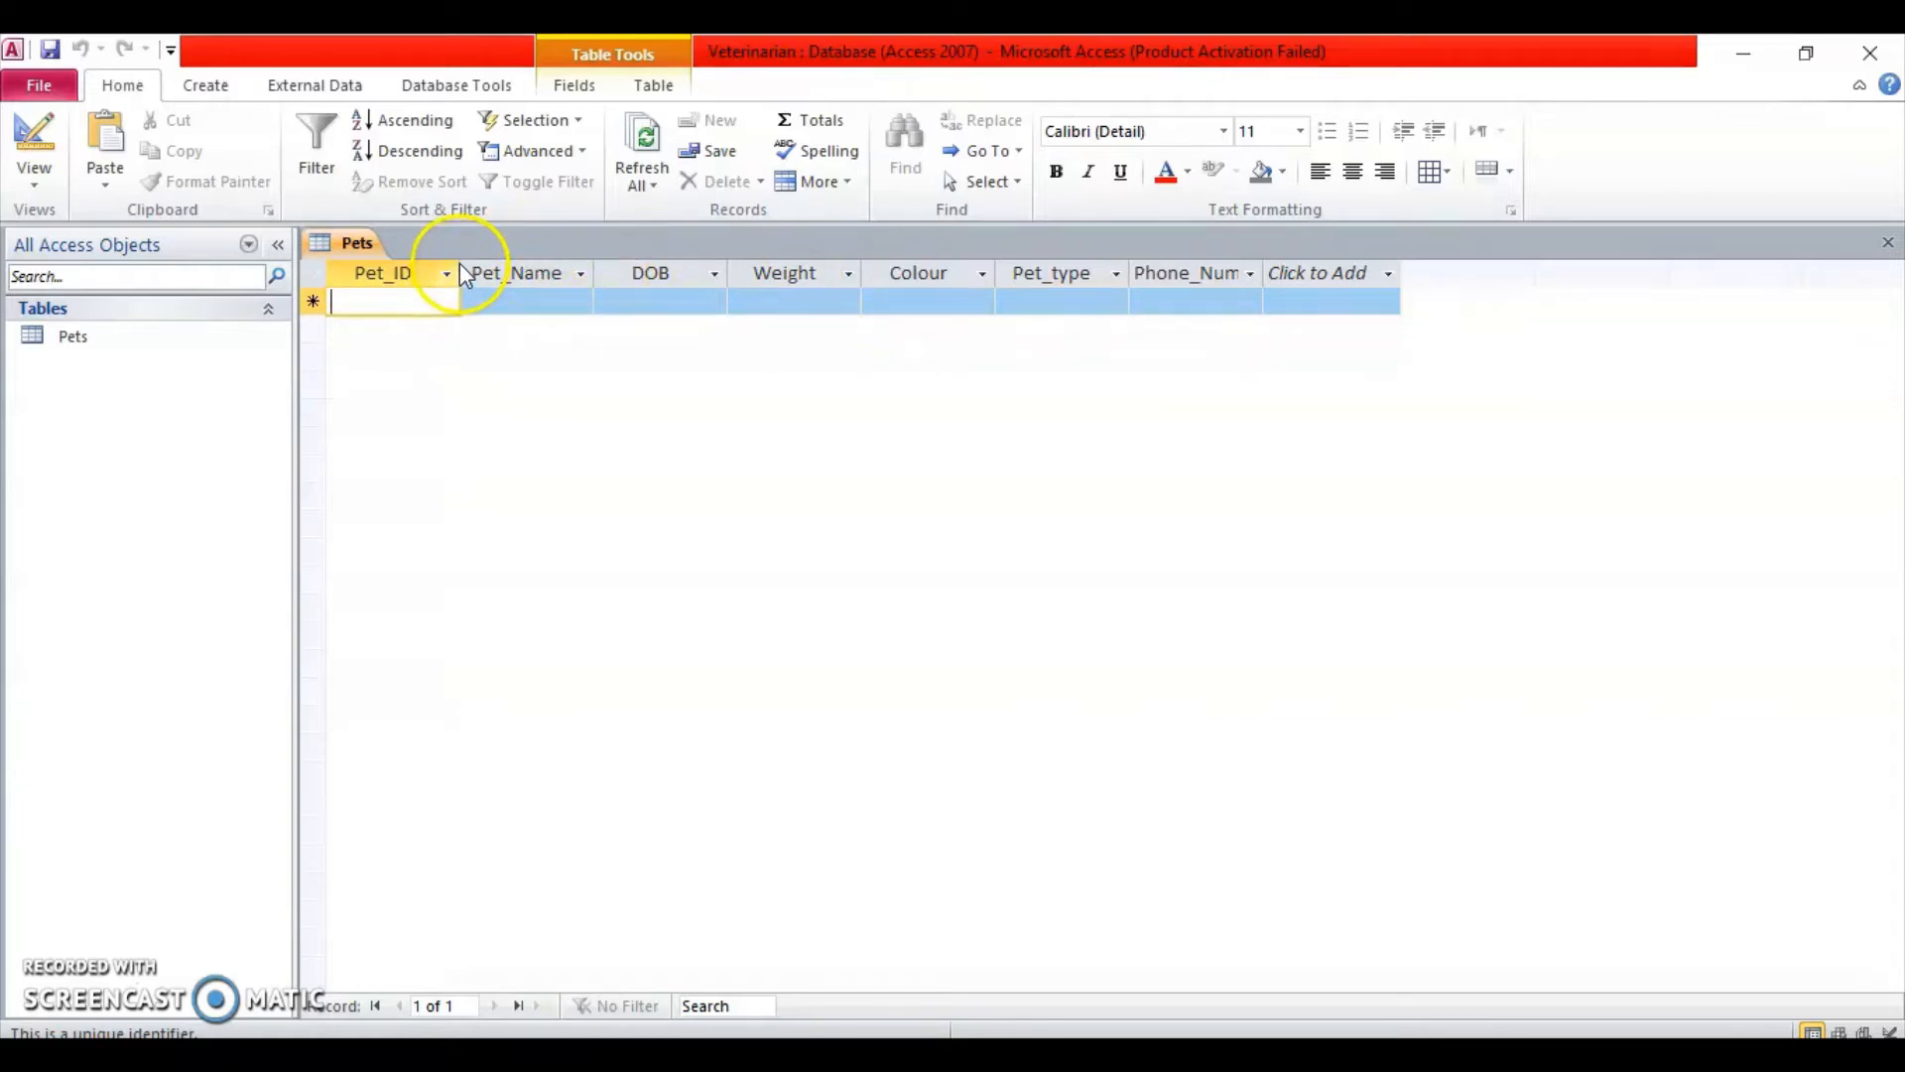
Widen the Pet_ID, Pet_Name and Phone_Number columns so their full headings fit
{"action": "left_click_drag", "start_coordinate": [459, 271], "coordinate": [482, 273]}
{"action": "left_click_drag", "start_coordinate": [617, 272], "coordinate": [629, 273]}
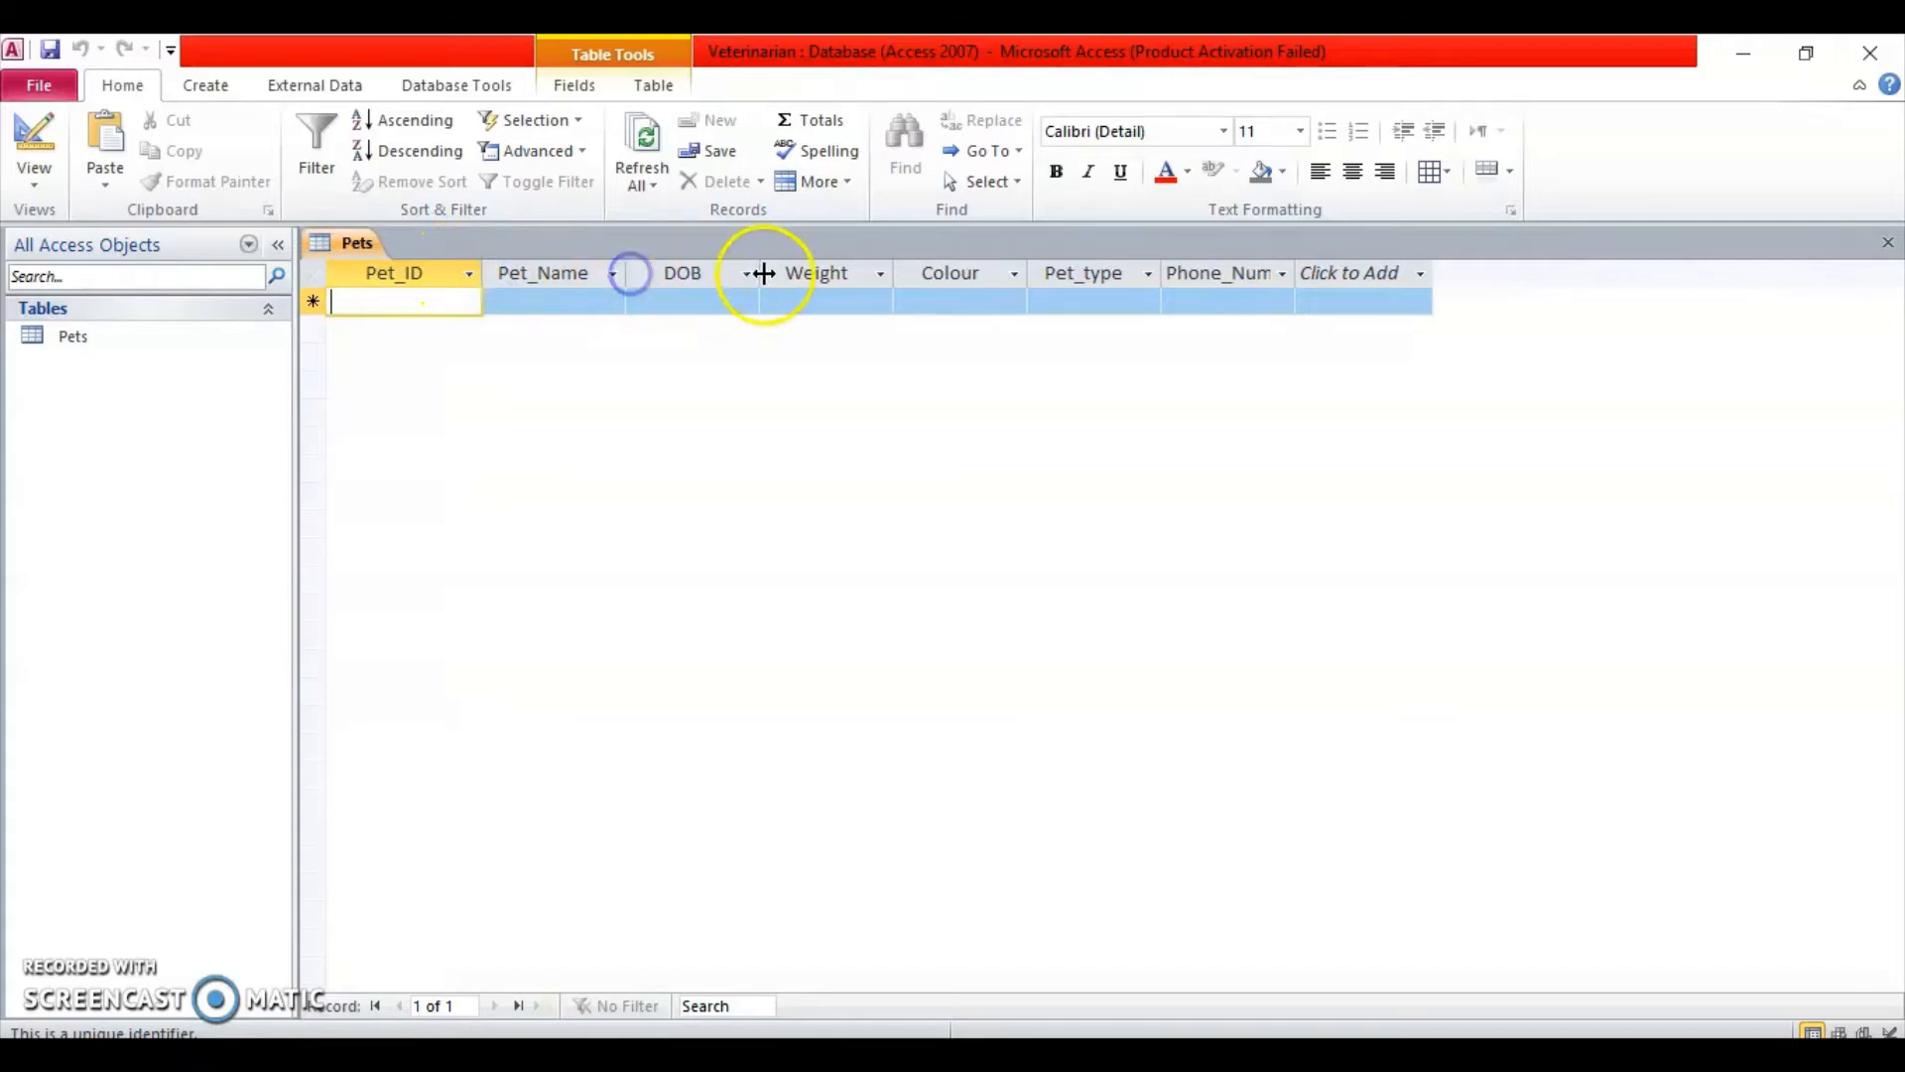
{"action": "left_click_drag", "start_coordinate": [1298, 268], "coordinate": [1329, 268]}
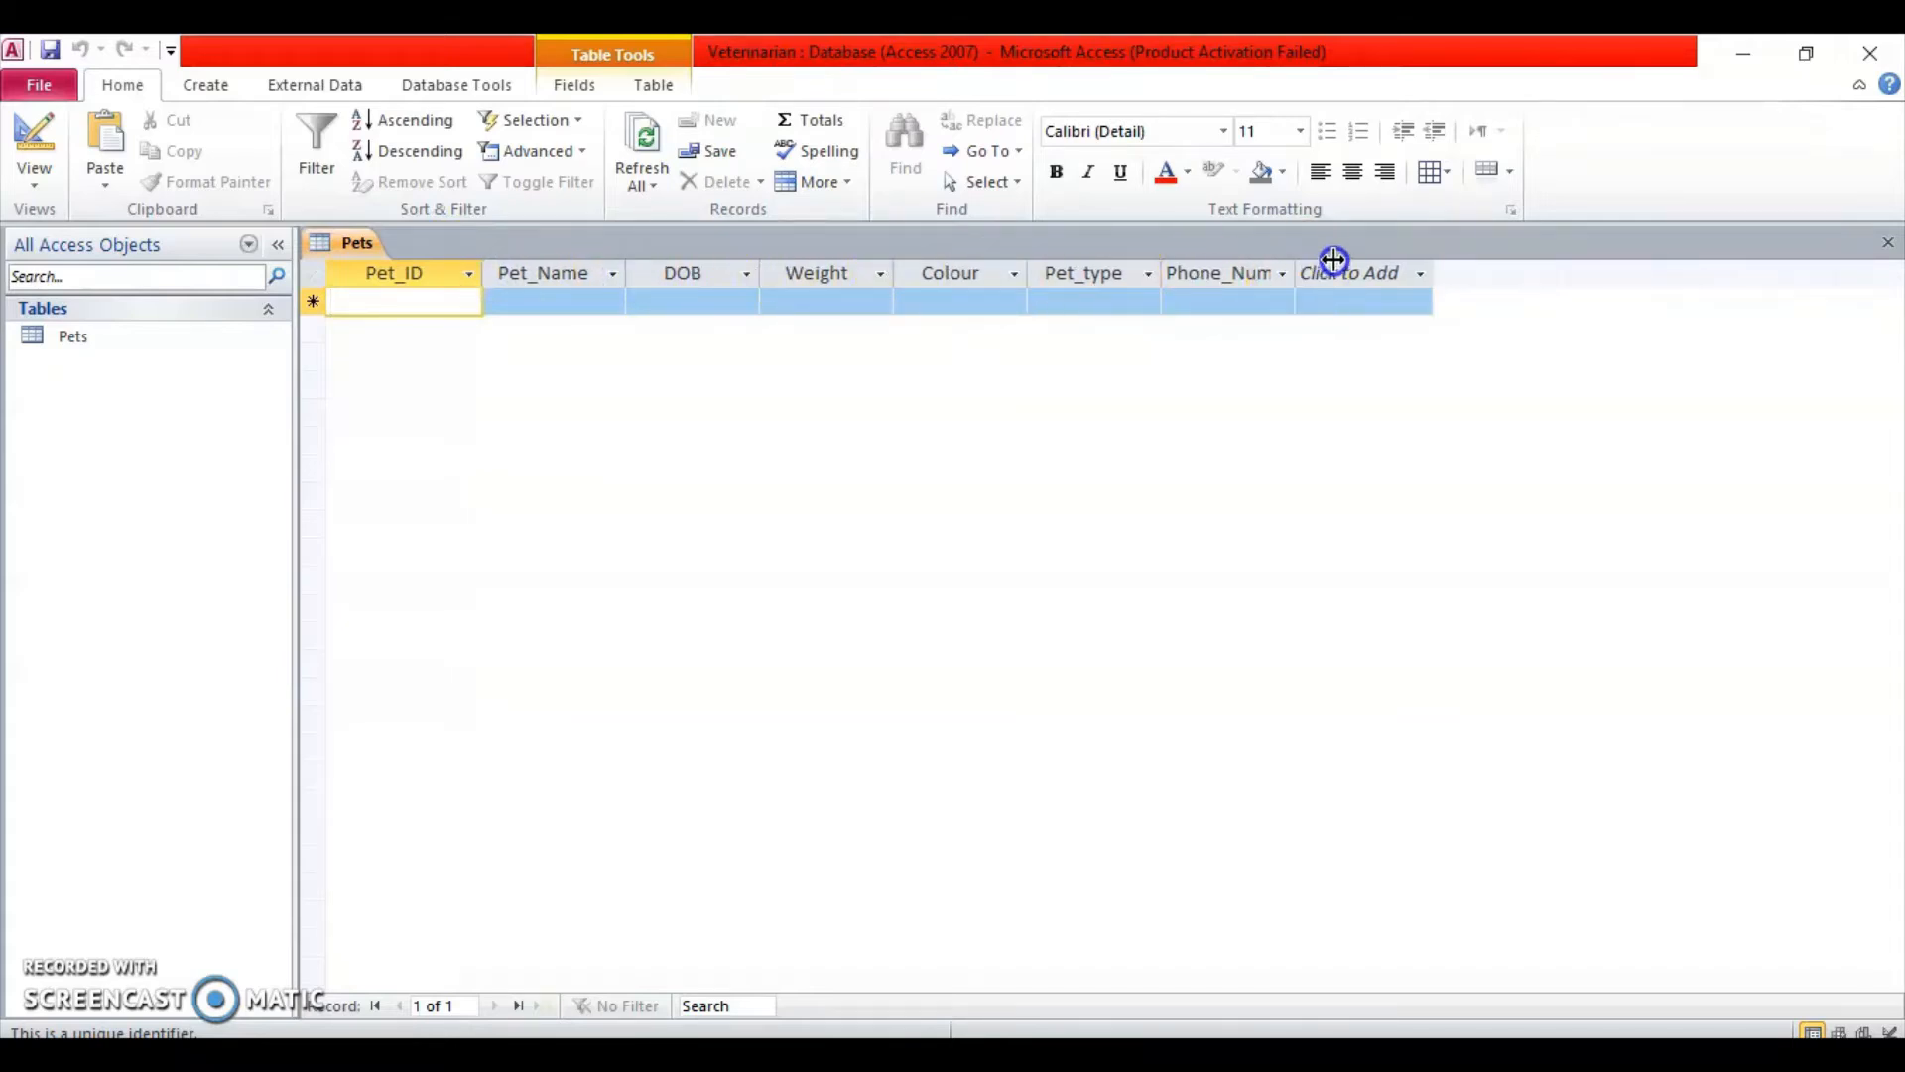
{"action": "left_click", "coordinate": [1359, 273]}
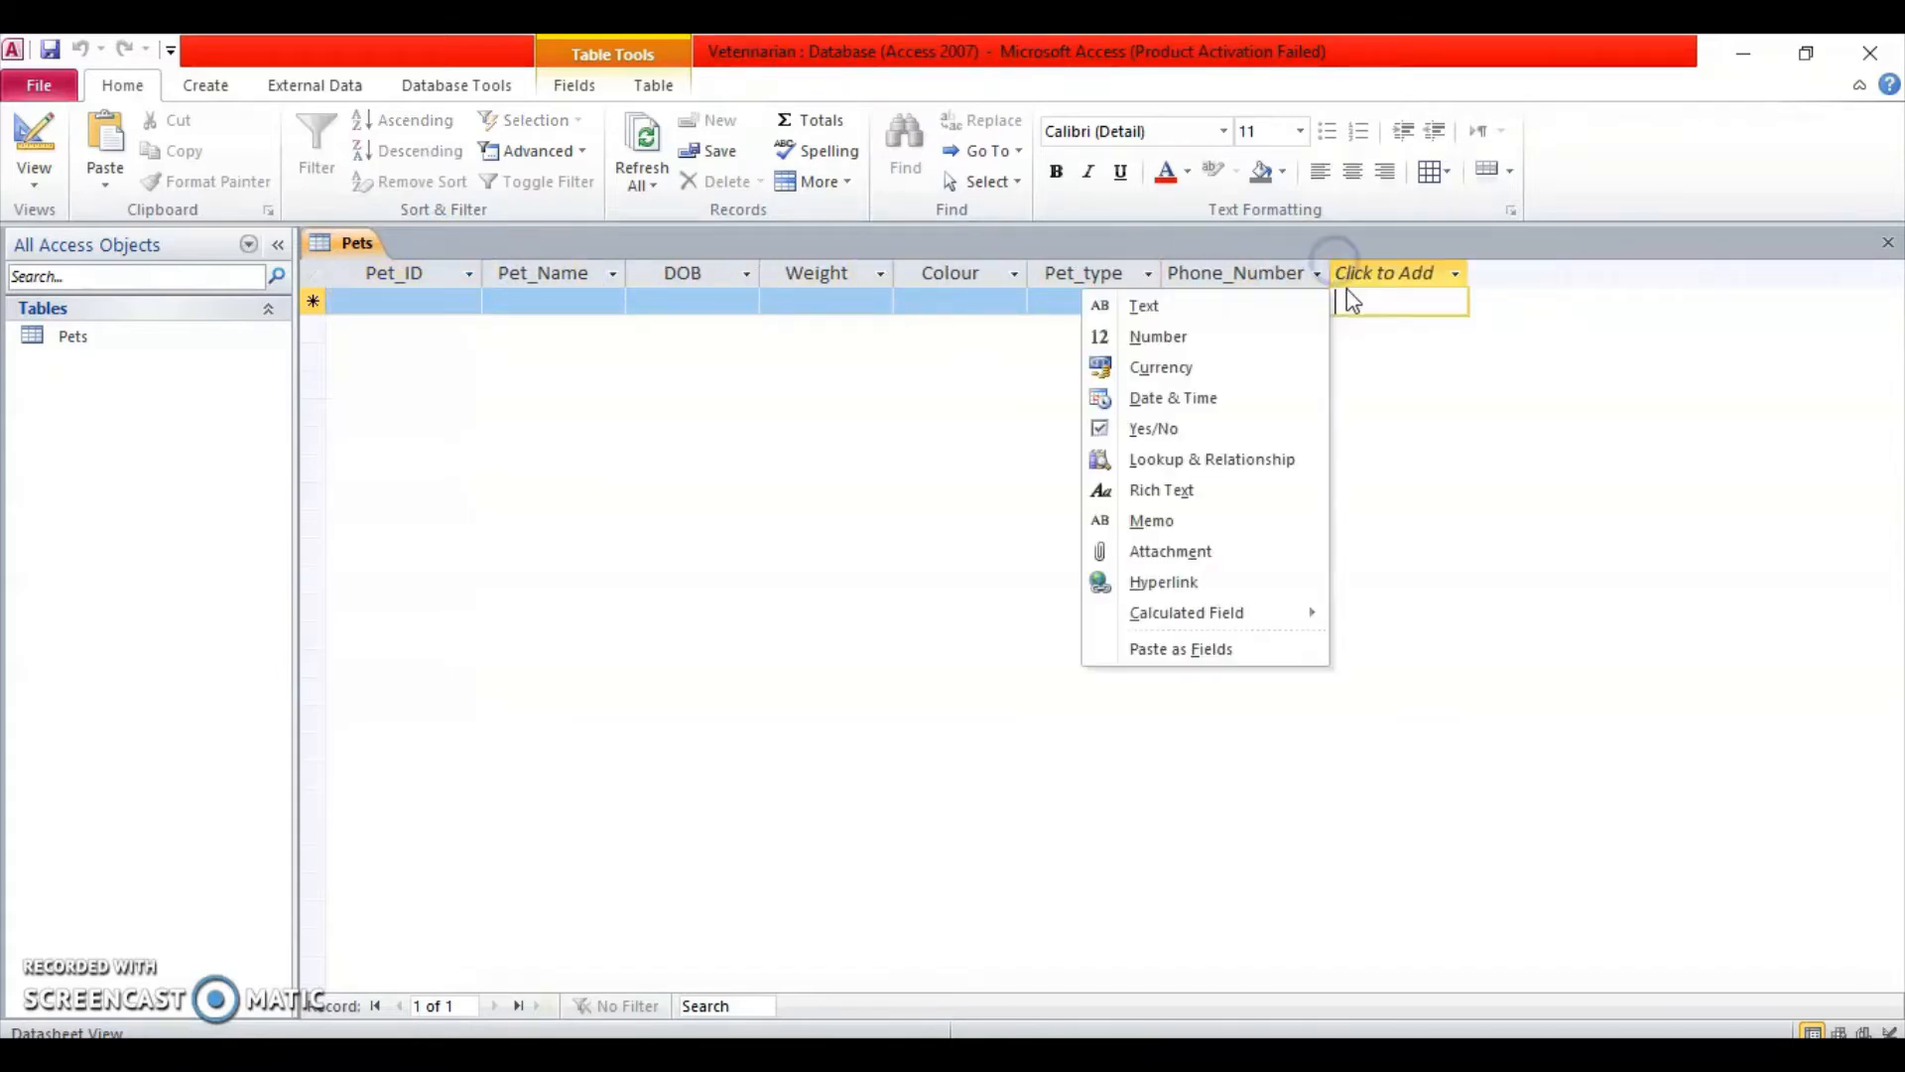
{"action": "left_click", "coordinate": [413, 298]}
{"action": "left_click", "coordinate": [544, 300]}
{"action": "left_click", "coordinate": [698, 304]}
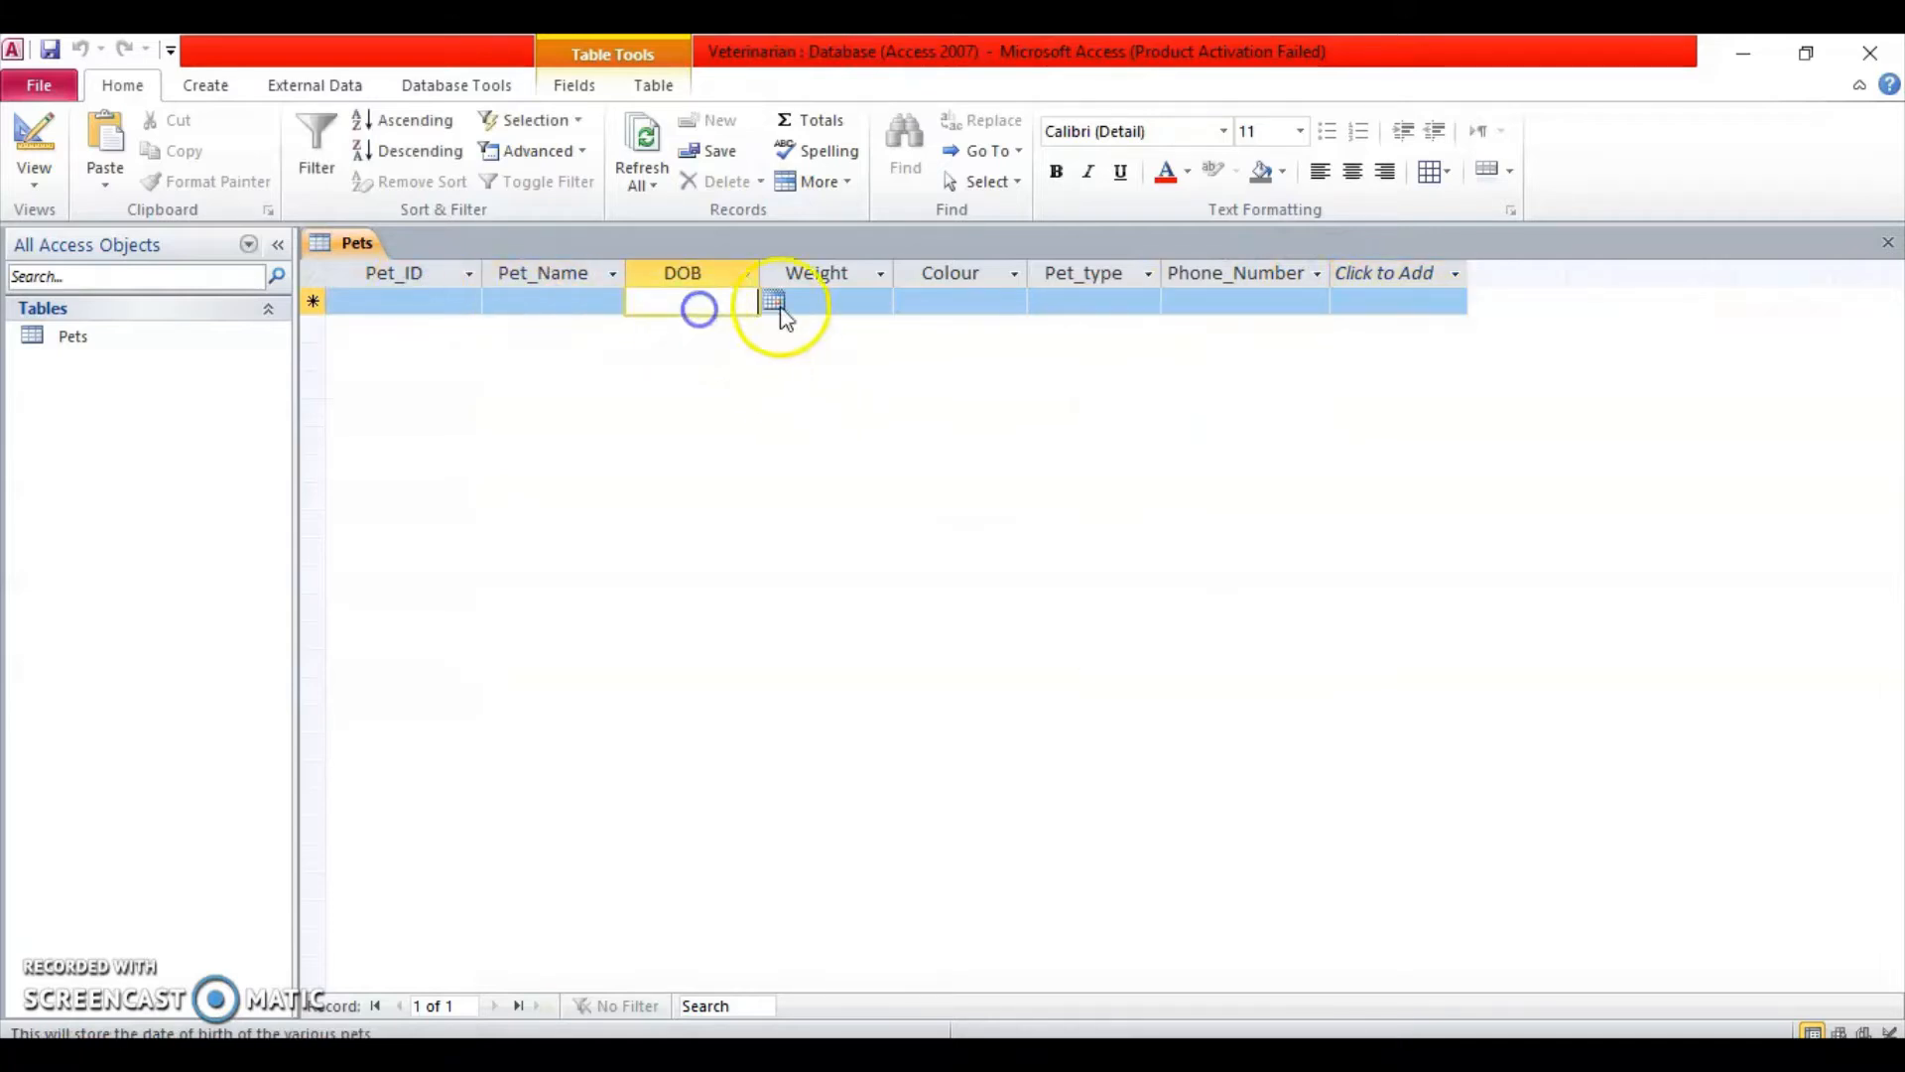
{"action": "left_click", "coordinate": [834, 301]}
{"action": "left_click", "coordinate": [384, 296]}
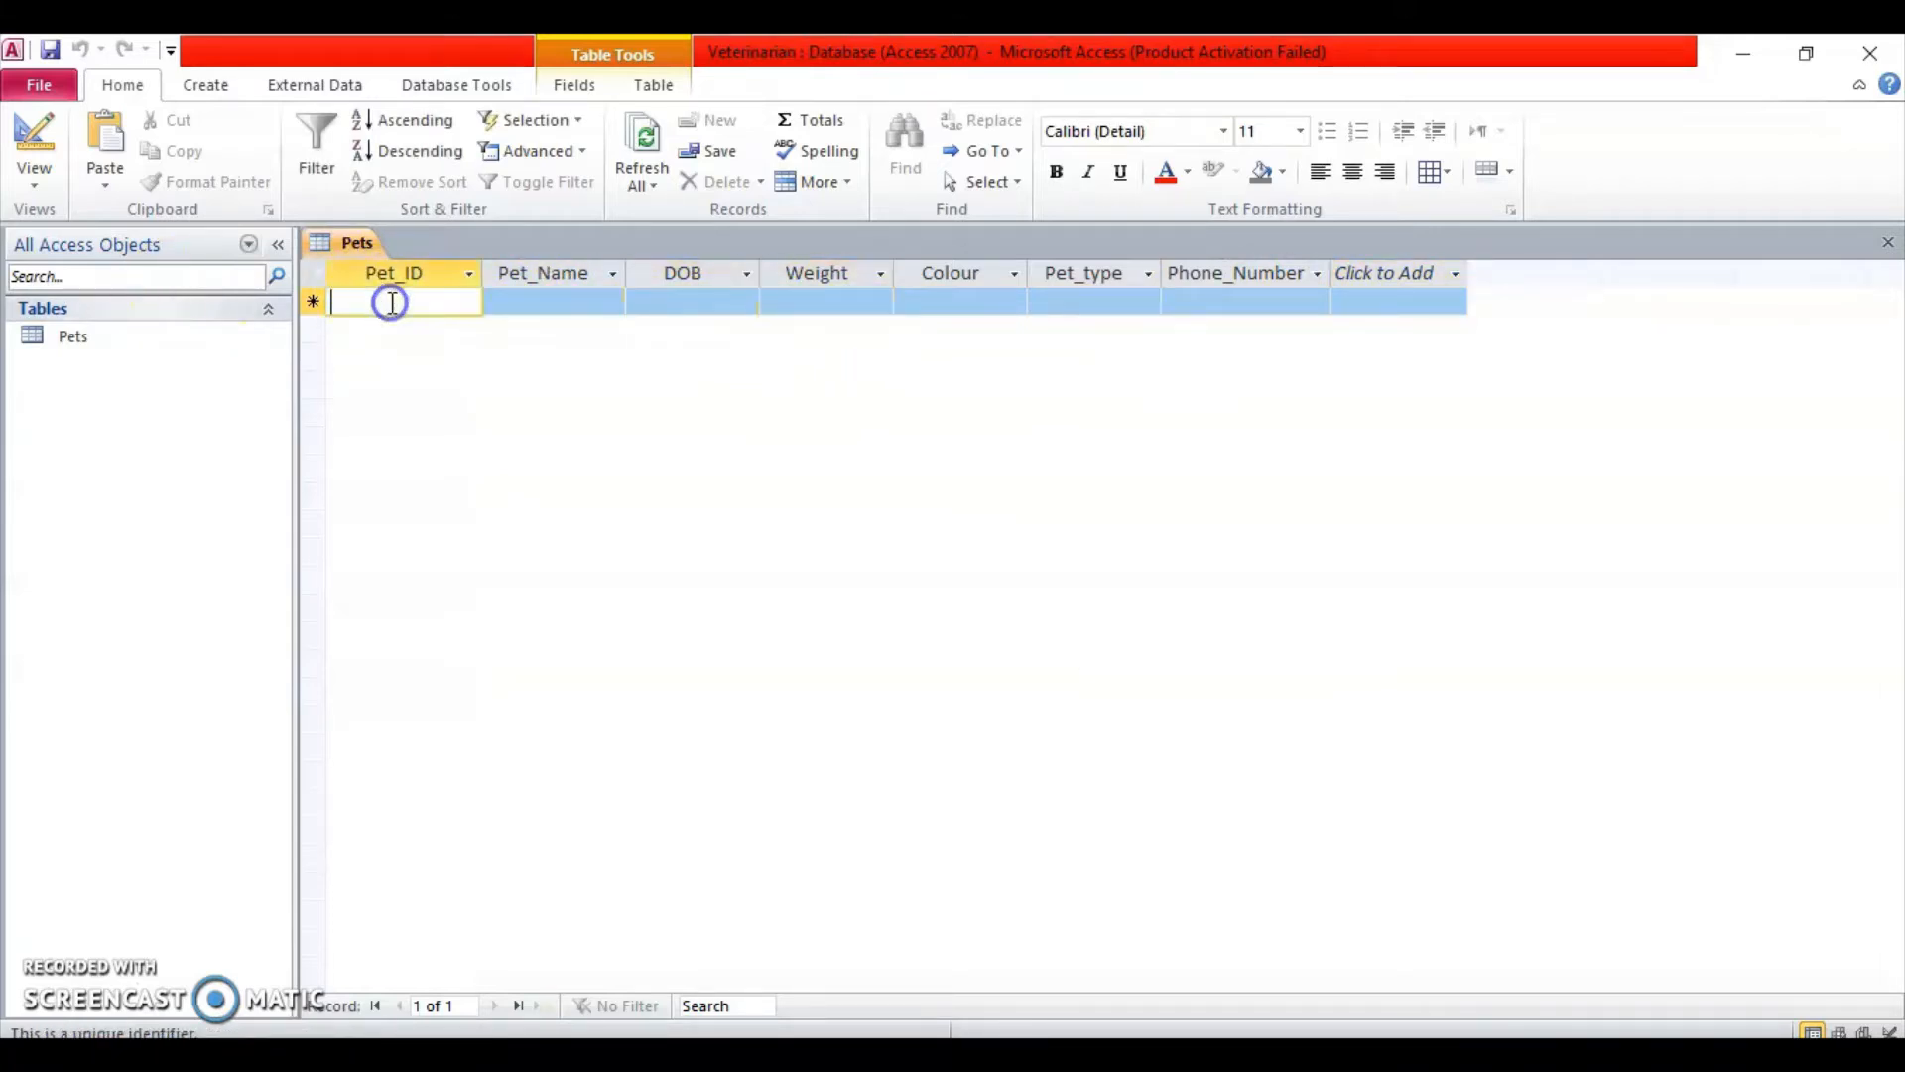
{"action": "left_click", "coordinate": [191, 556]}
{"action": "left_click", "coordinate": [63, 1010]}
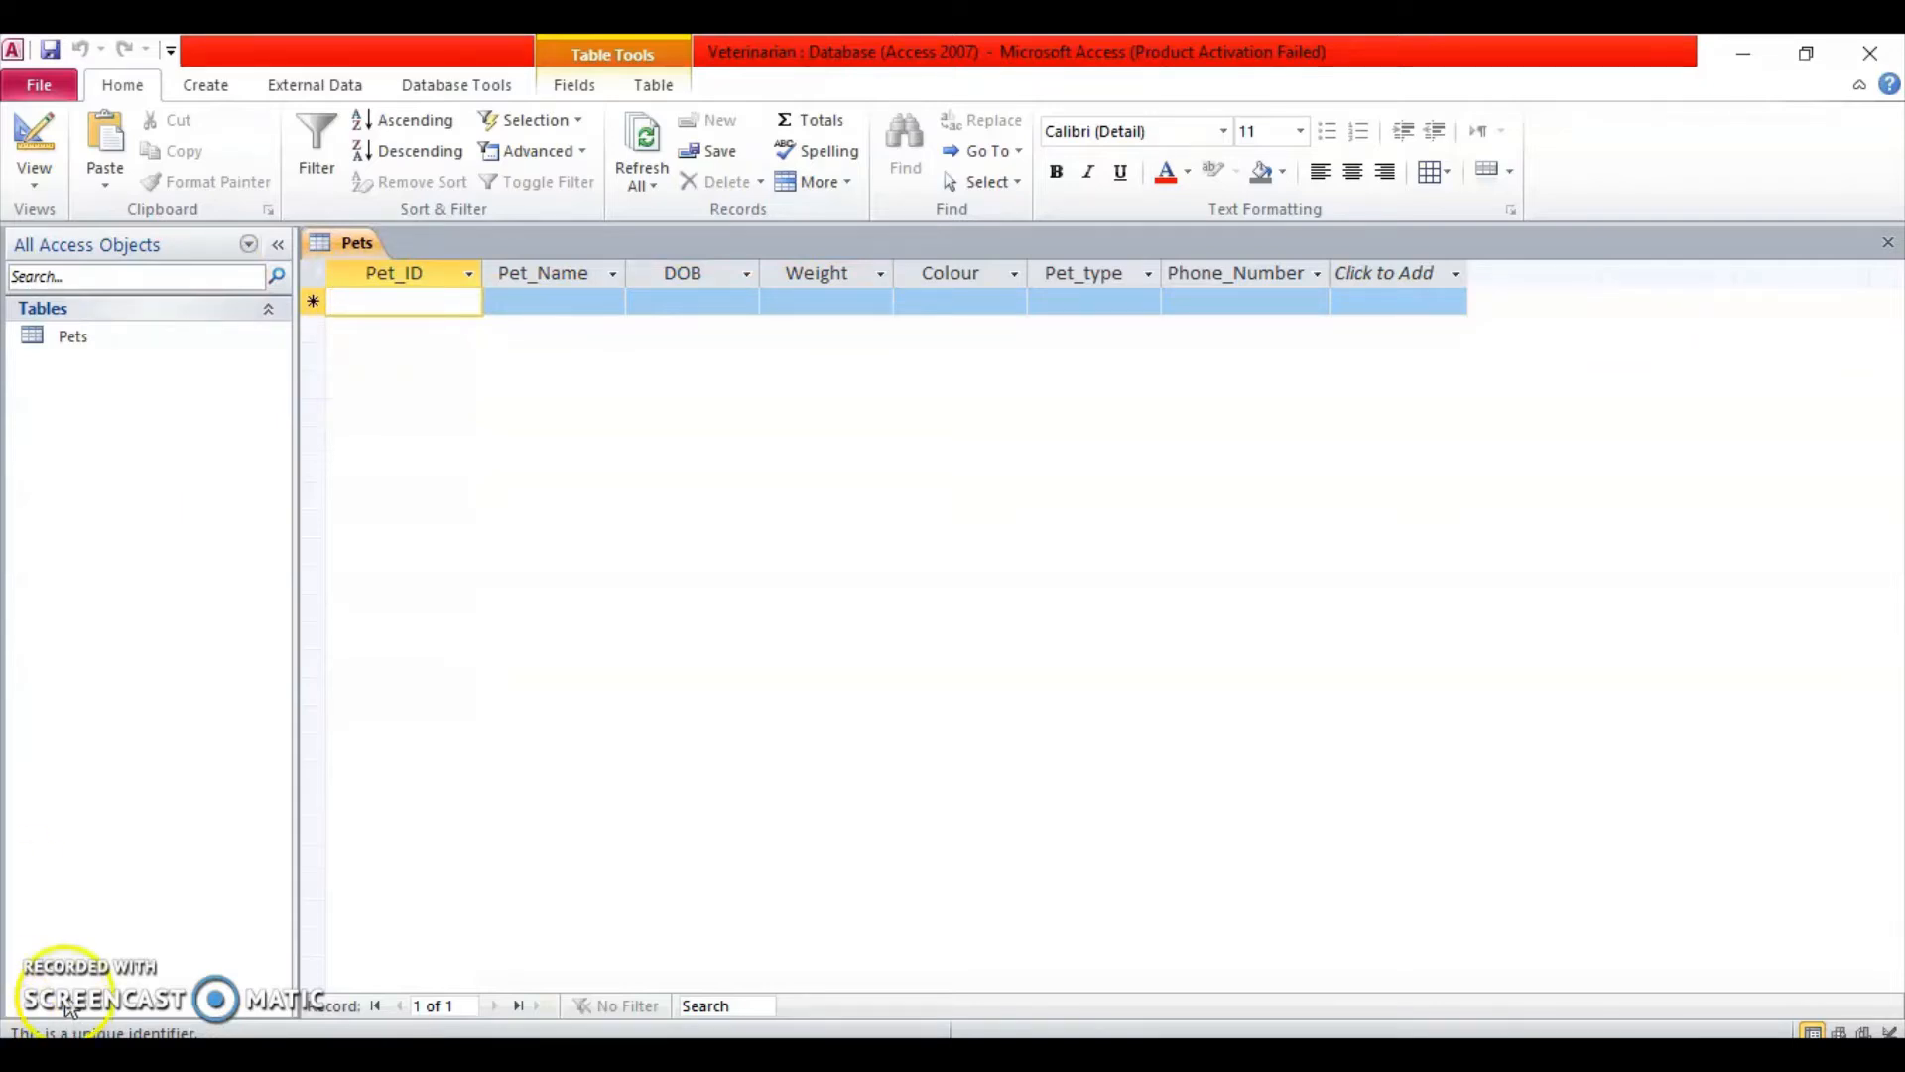
Enter D01, C02 and A01 as the Pet_ID values of the first three records in the Pets table
{"action": "left_click", "coordinate": [415, 303]}
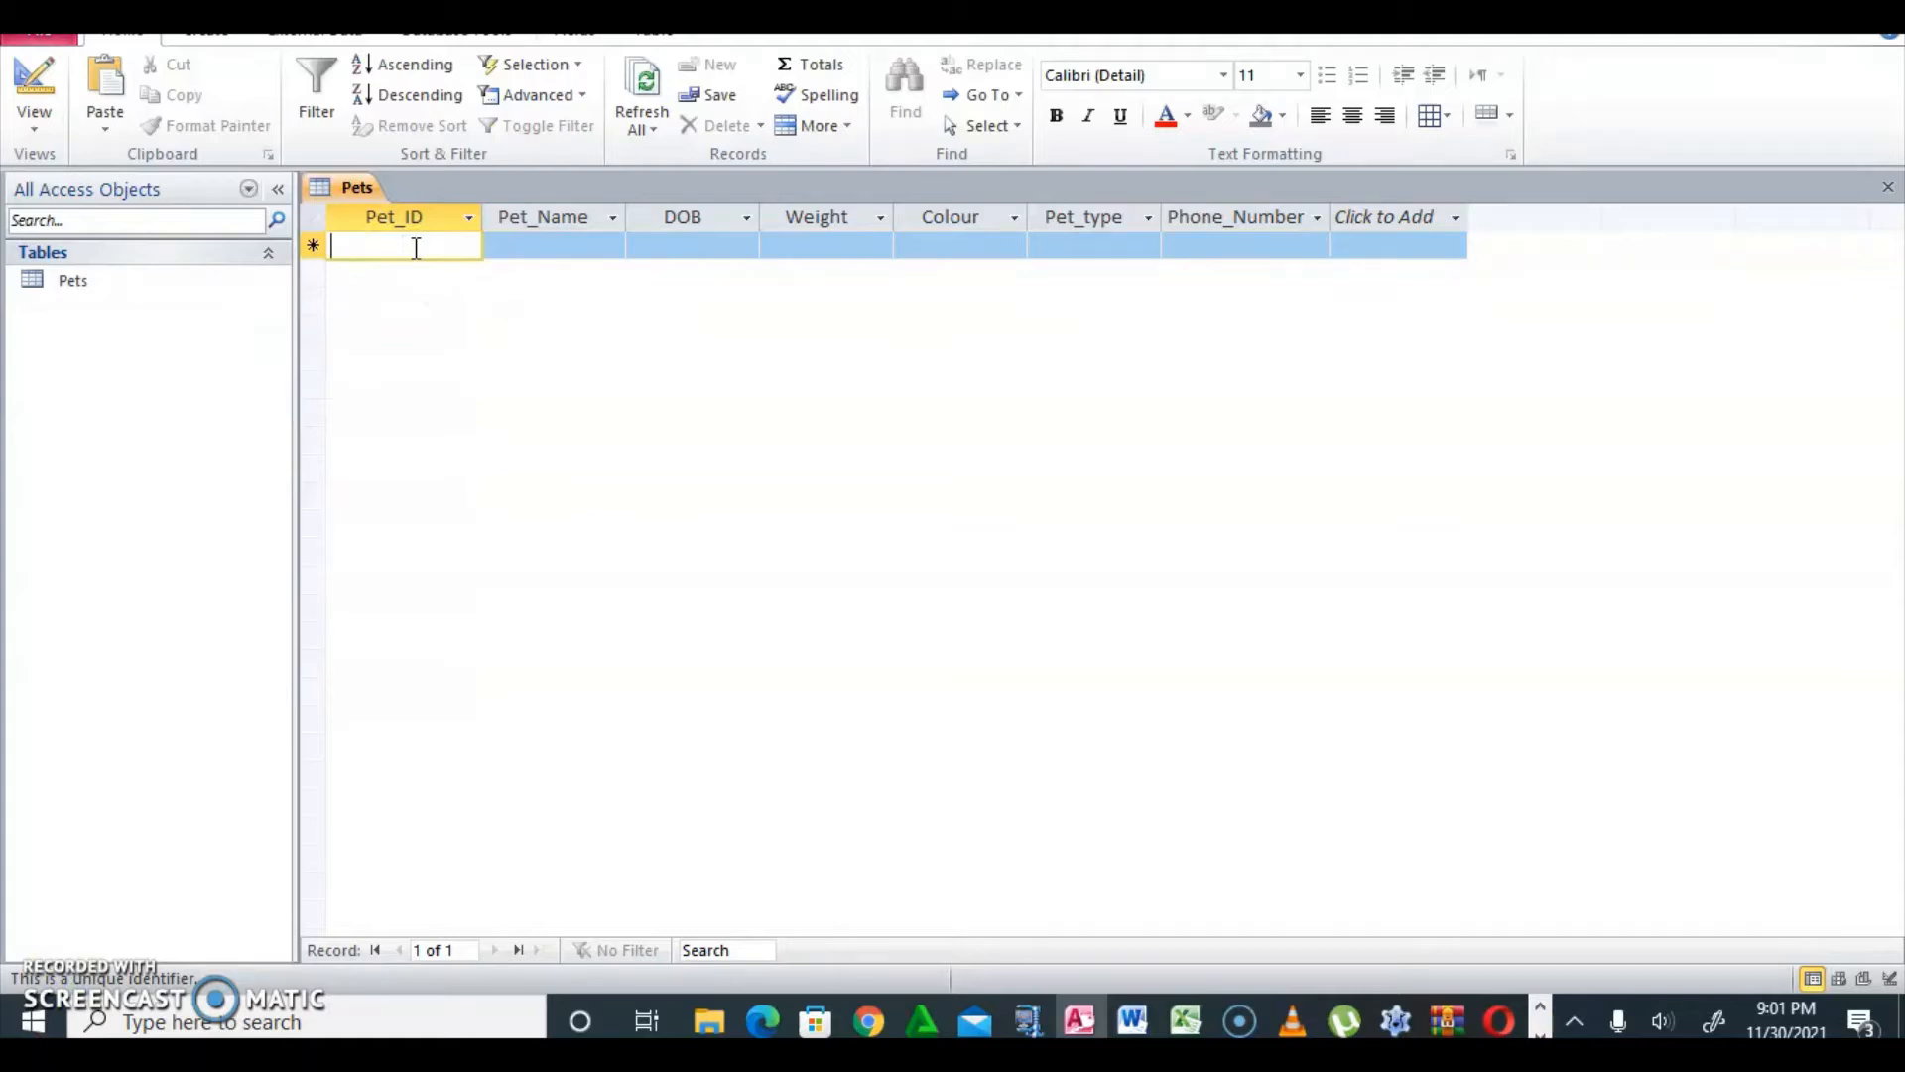
{"action": "type", "text": "D"}
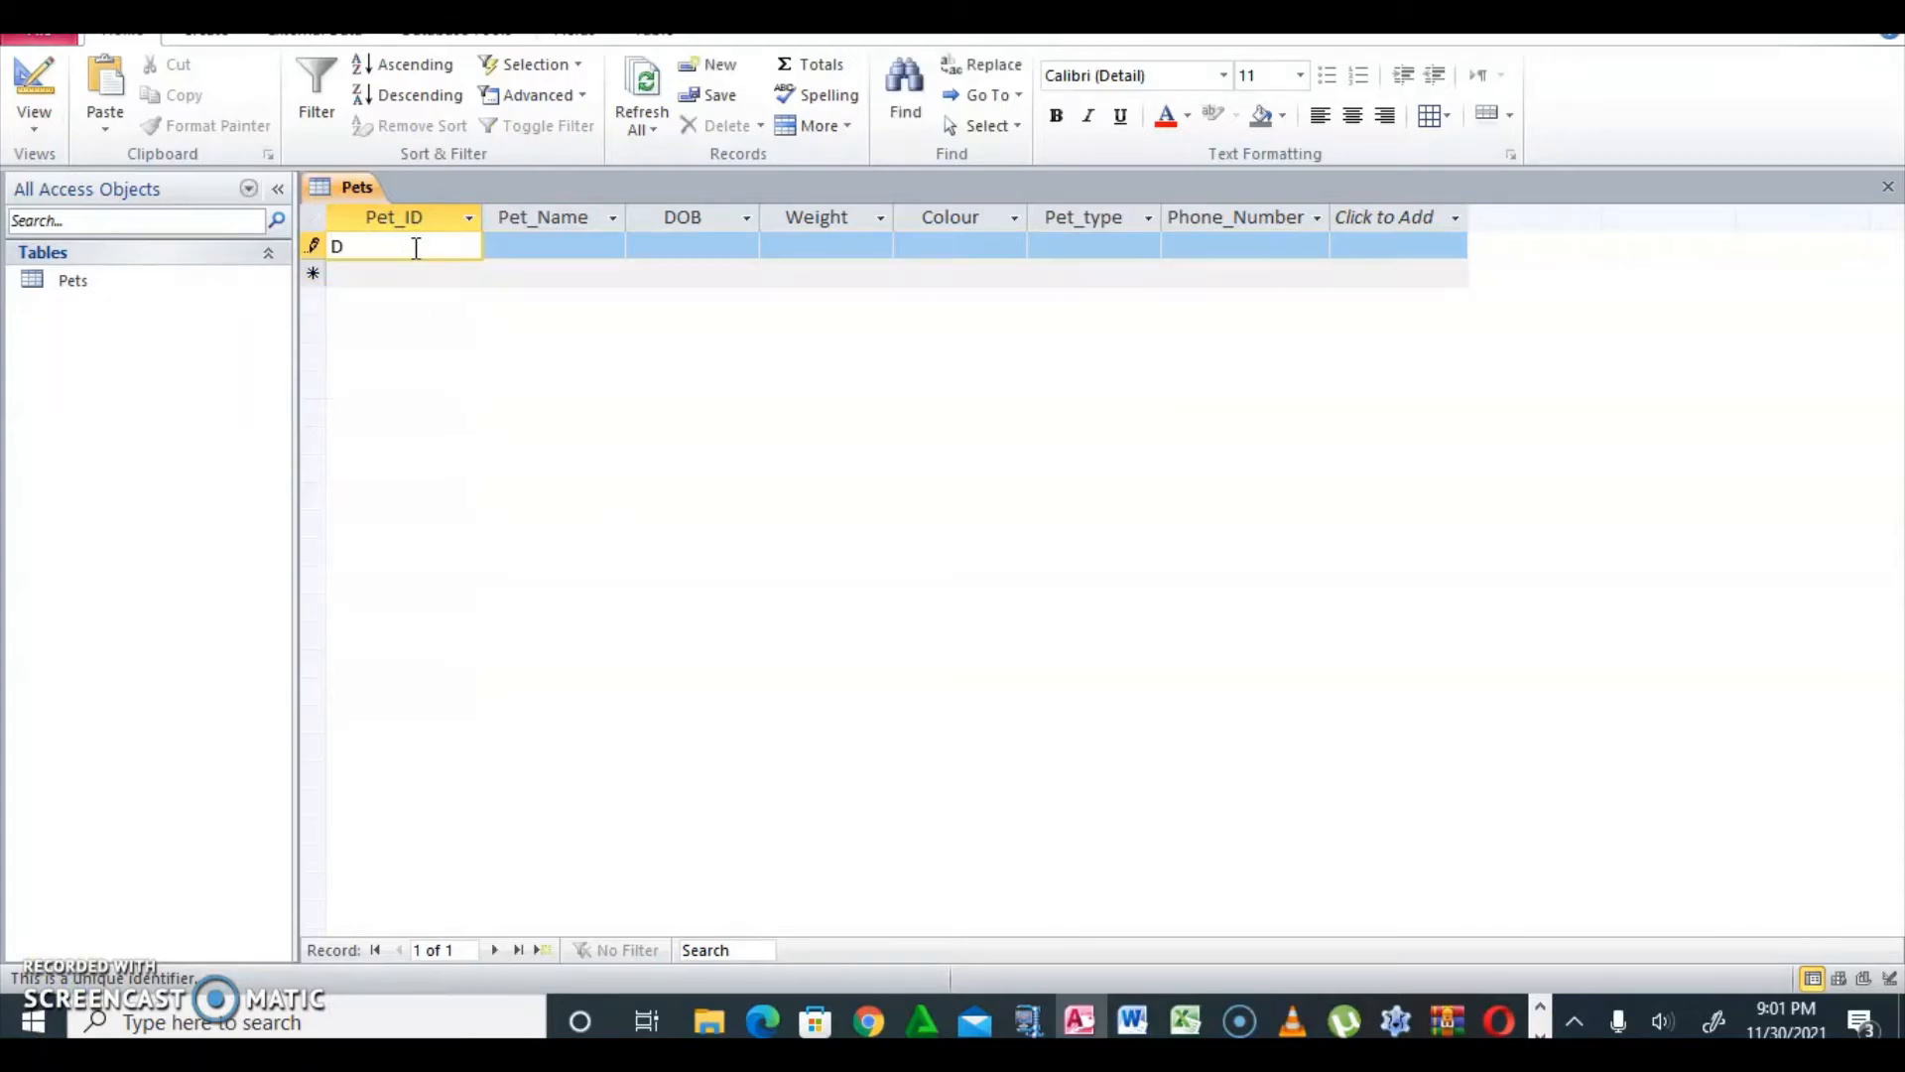
{"action": "type", "text": "01"}
{"action": "key", "text": "Down"}
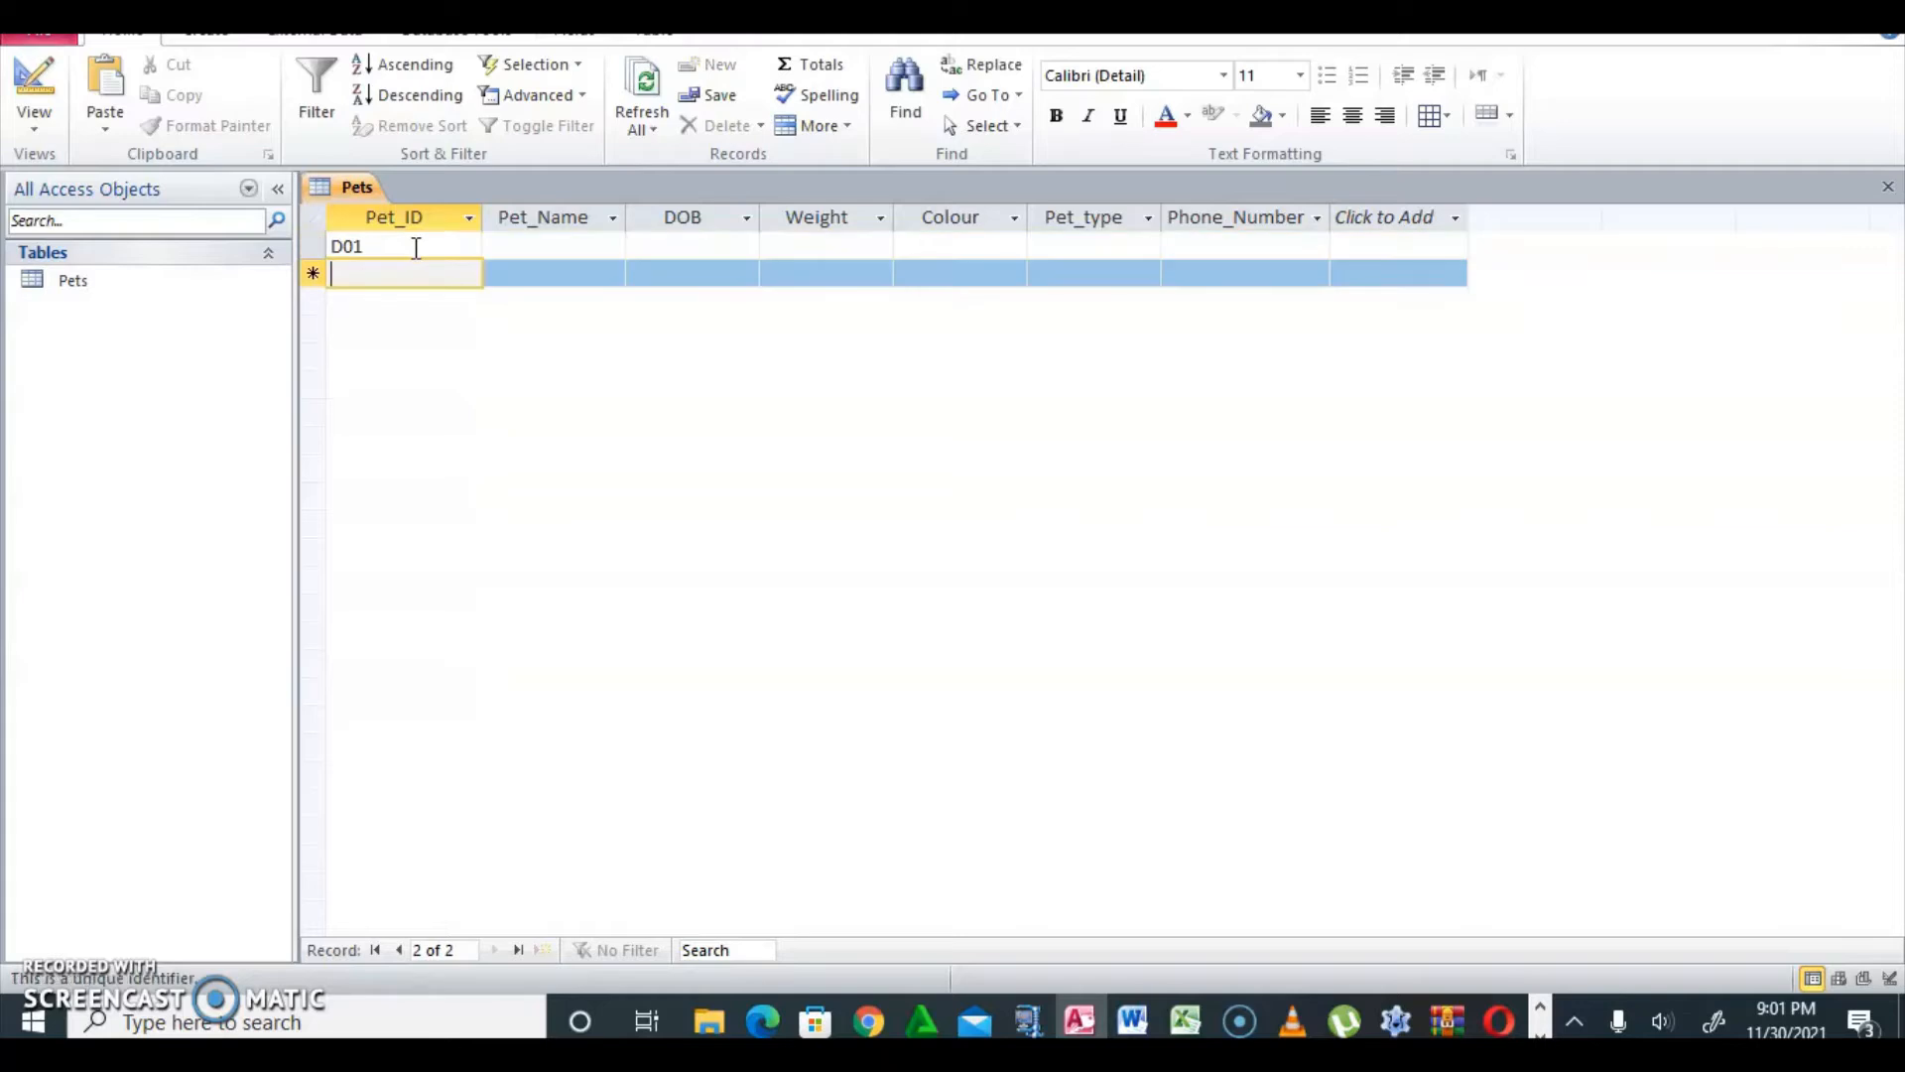
{"action": "type", "text": "C02"}
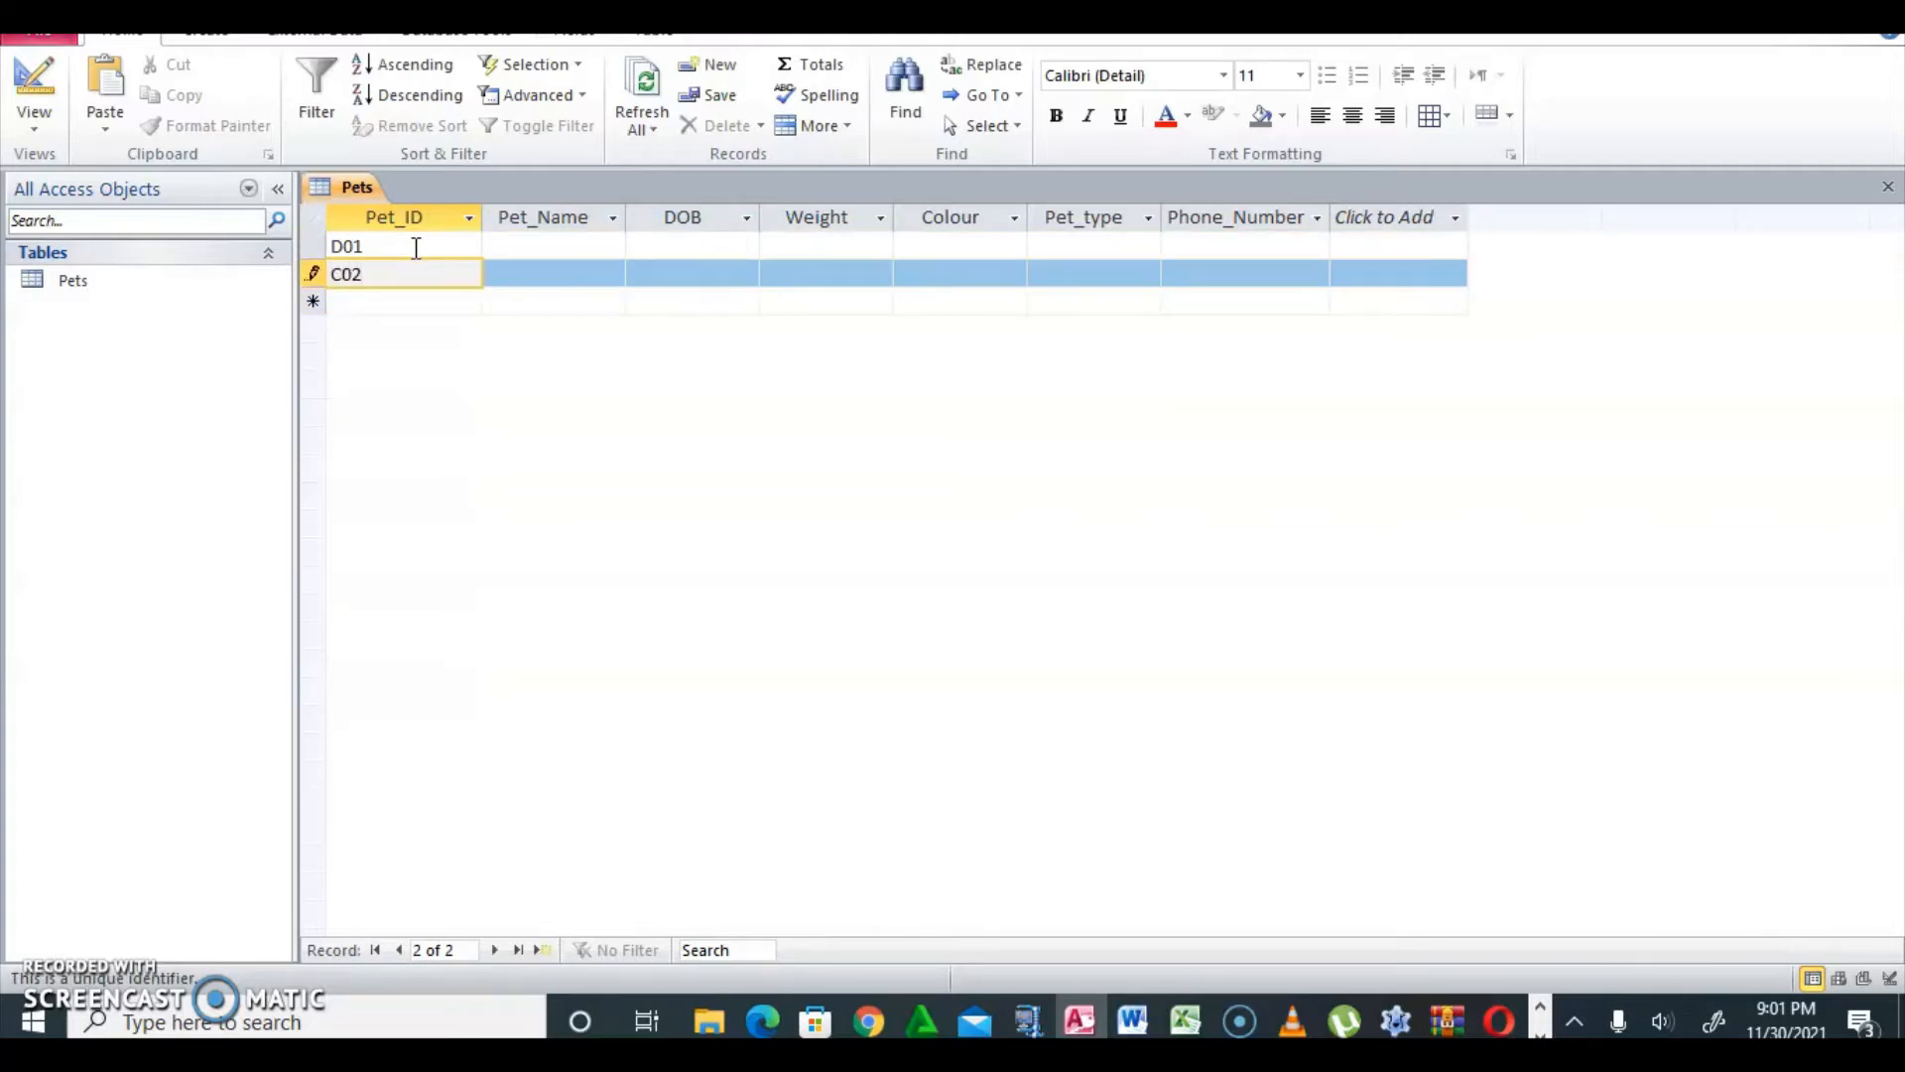
{"action": "key", "text": "Down"}
{"action": "type", "text": "A0"}
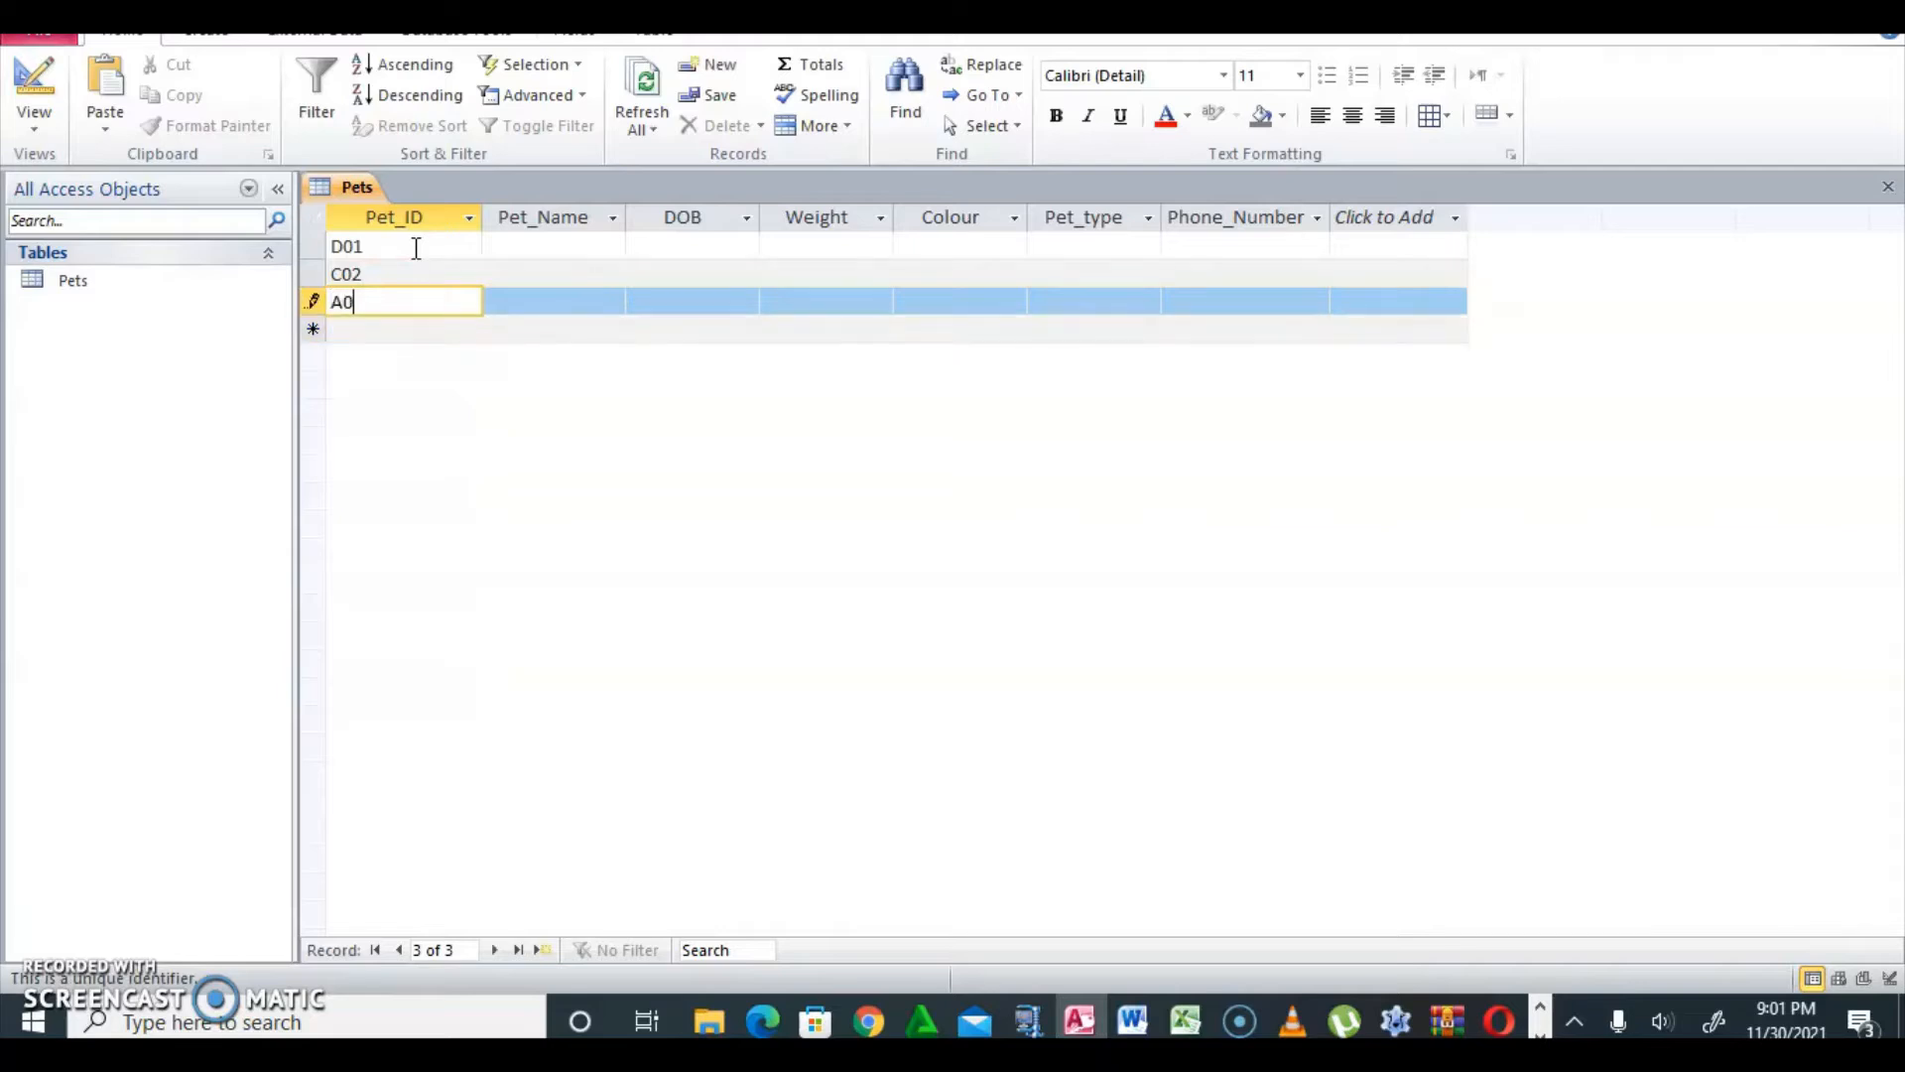
{"action": "key", "text": "Down"}
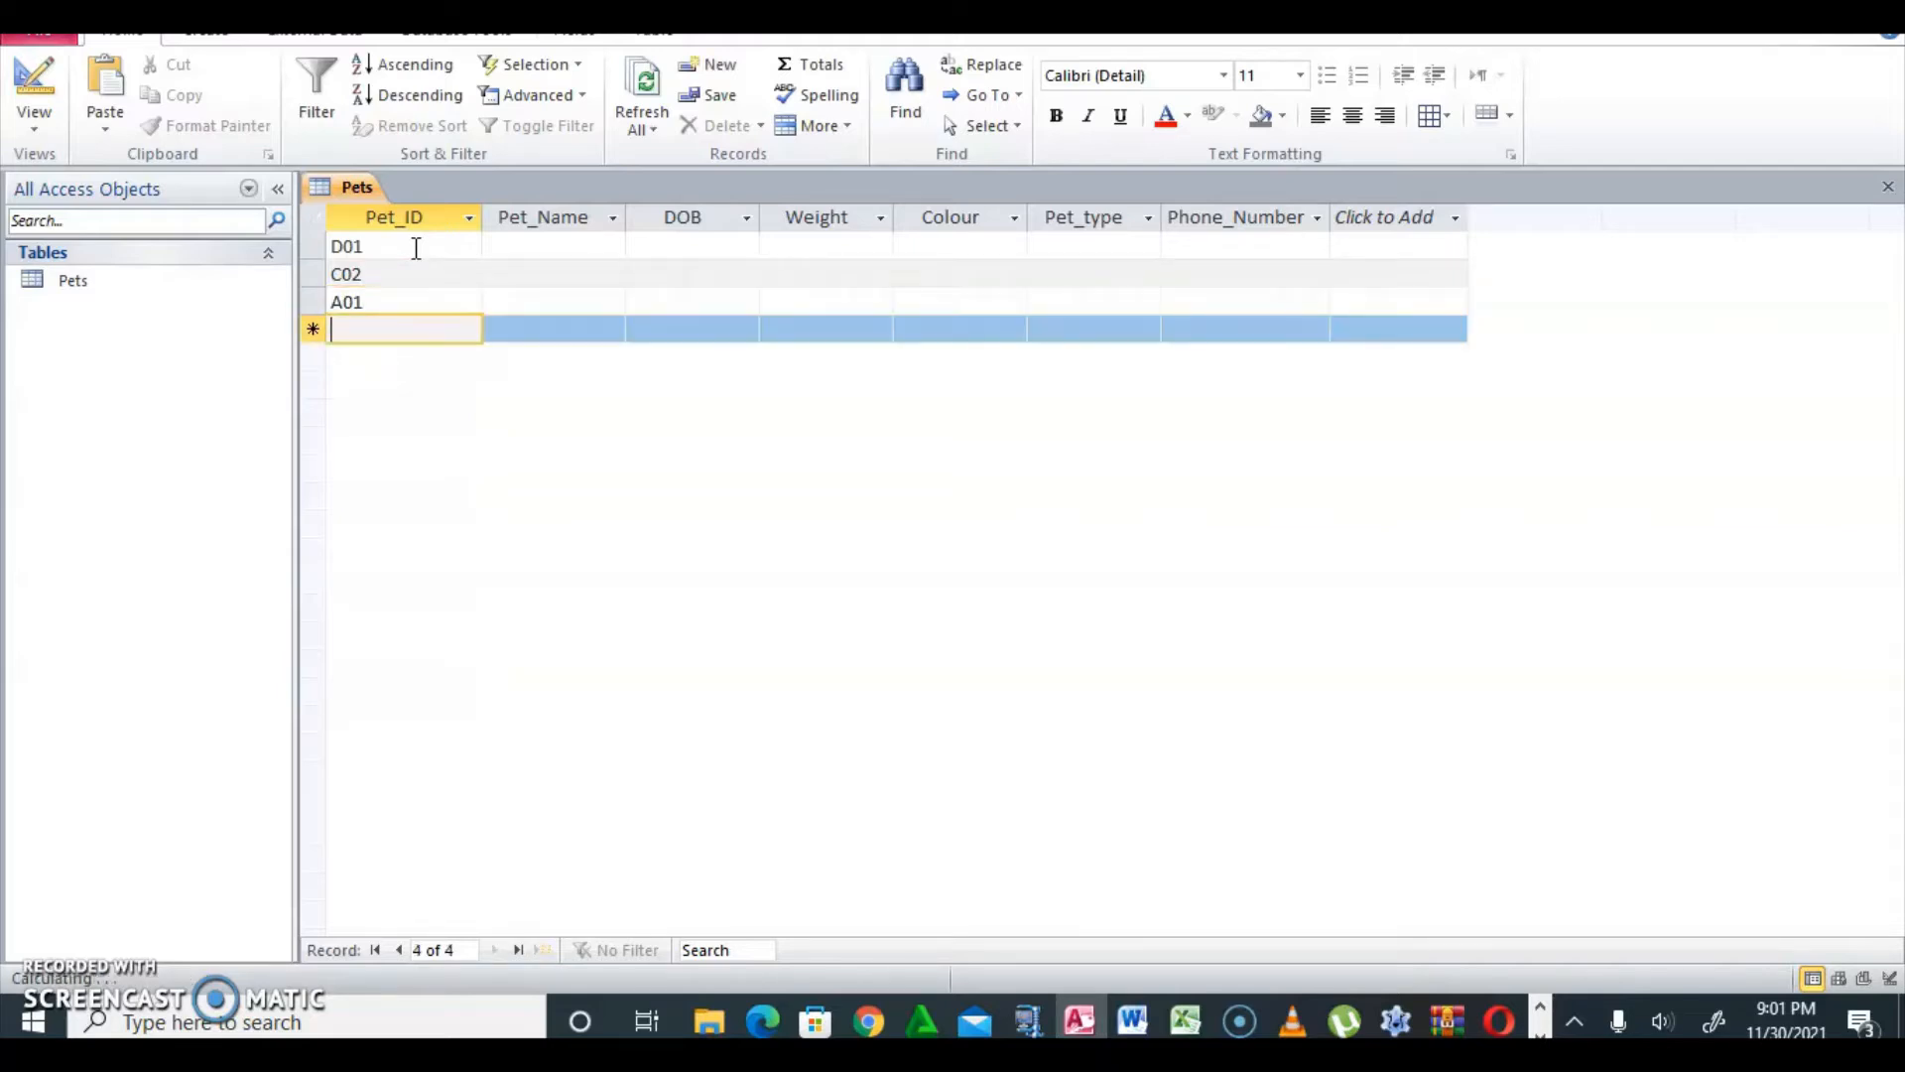
Enter G03, C04 and D02 as the Pet_ID values of the fourth, fifth and sixth records
{"action": "type", "text": "G03"}
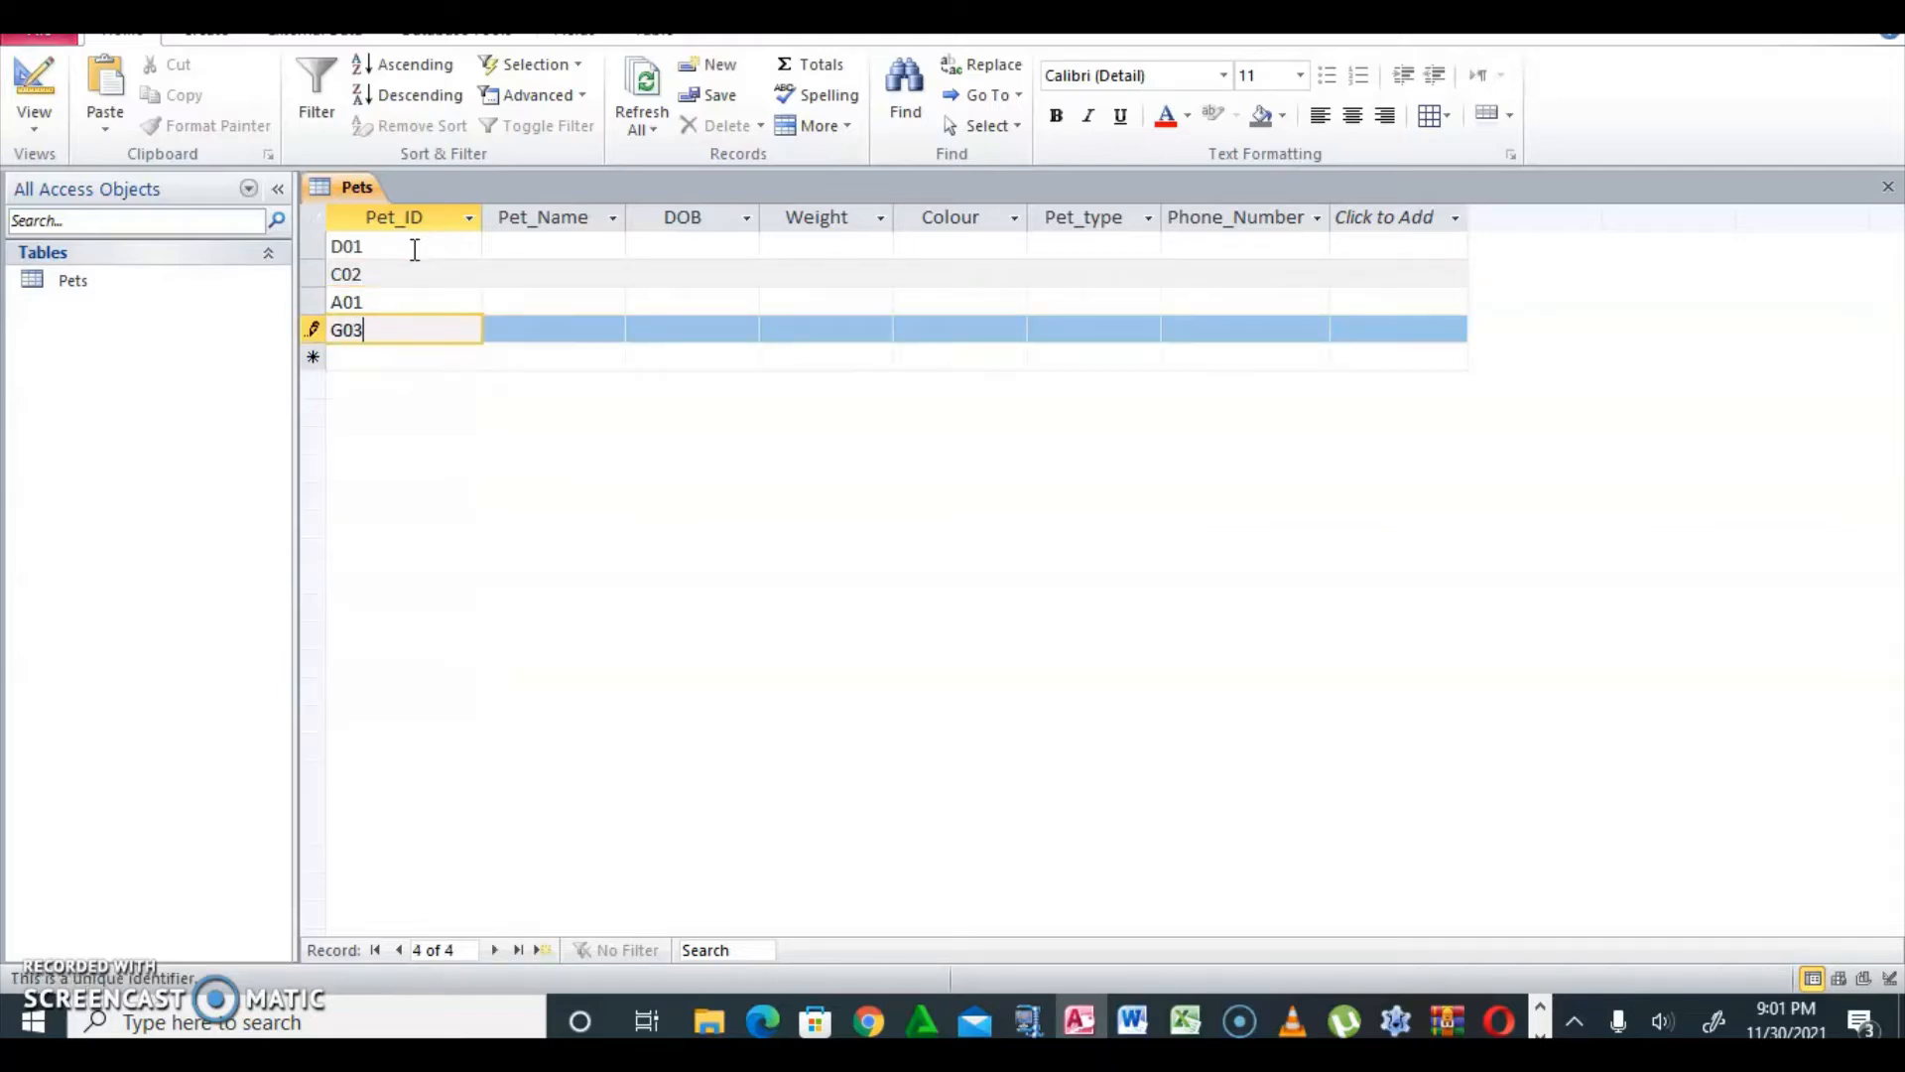
{"action": "key", "text": "Down"}
{"action": "type", "text": "C0"}
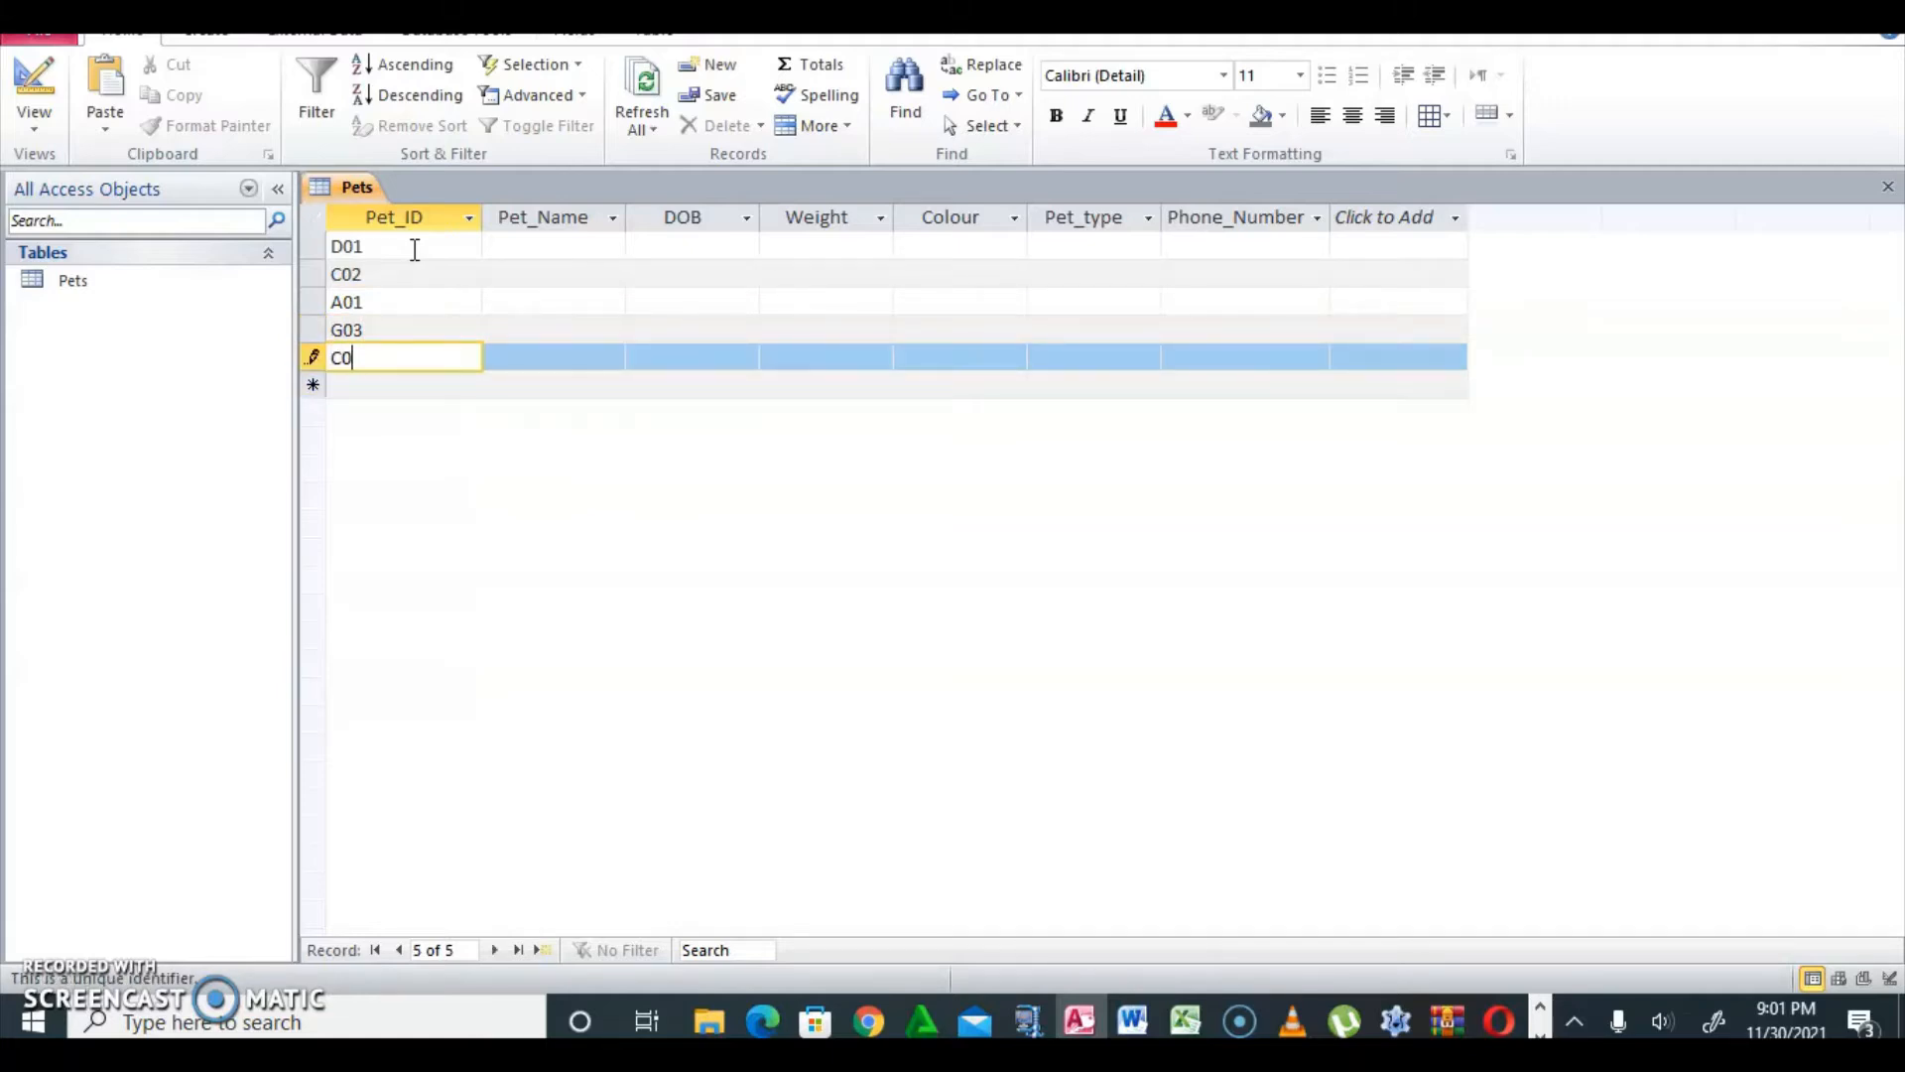
{"action": "key", "text": "Down"}
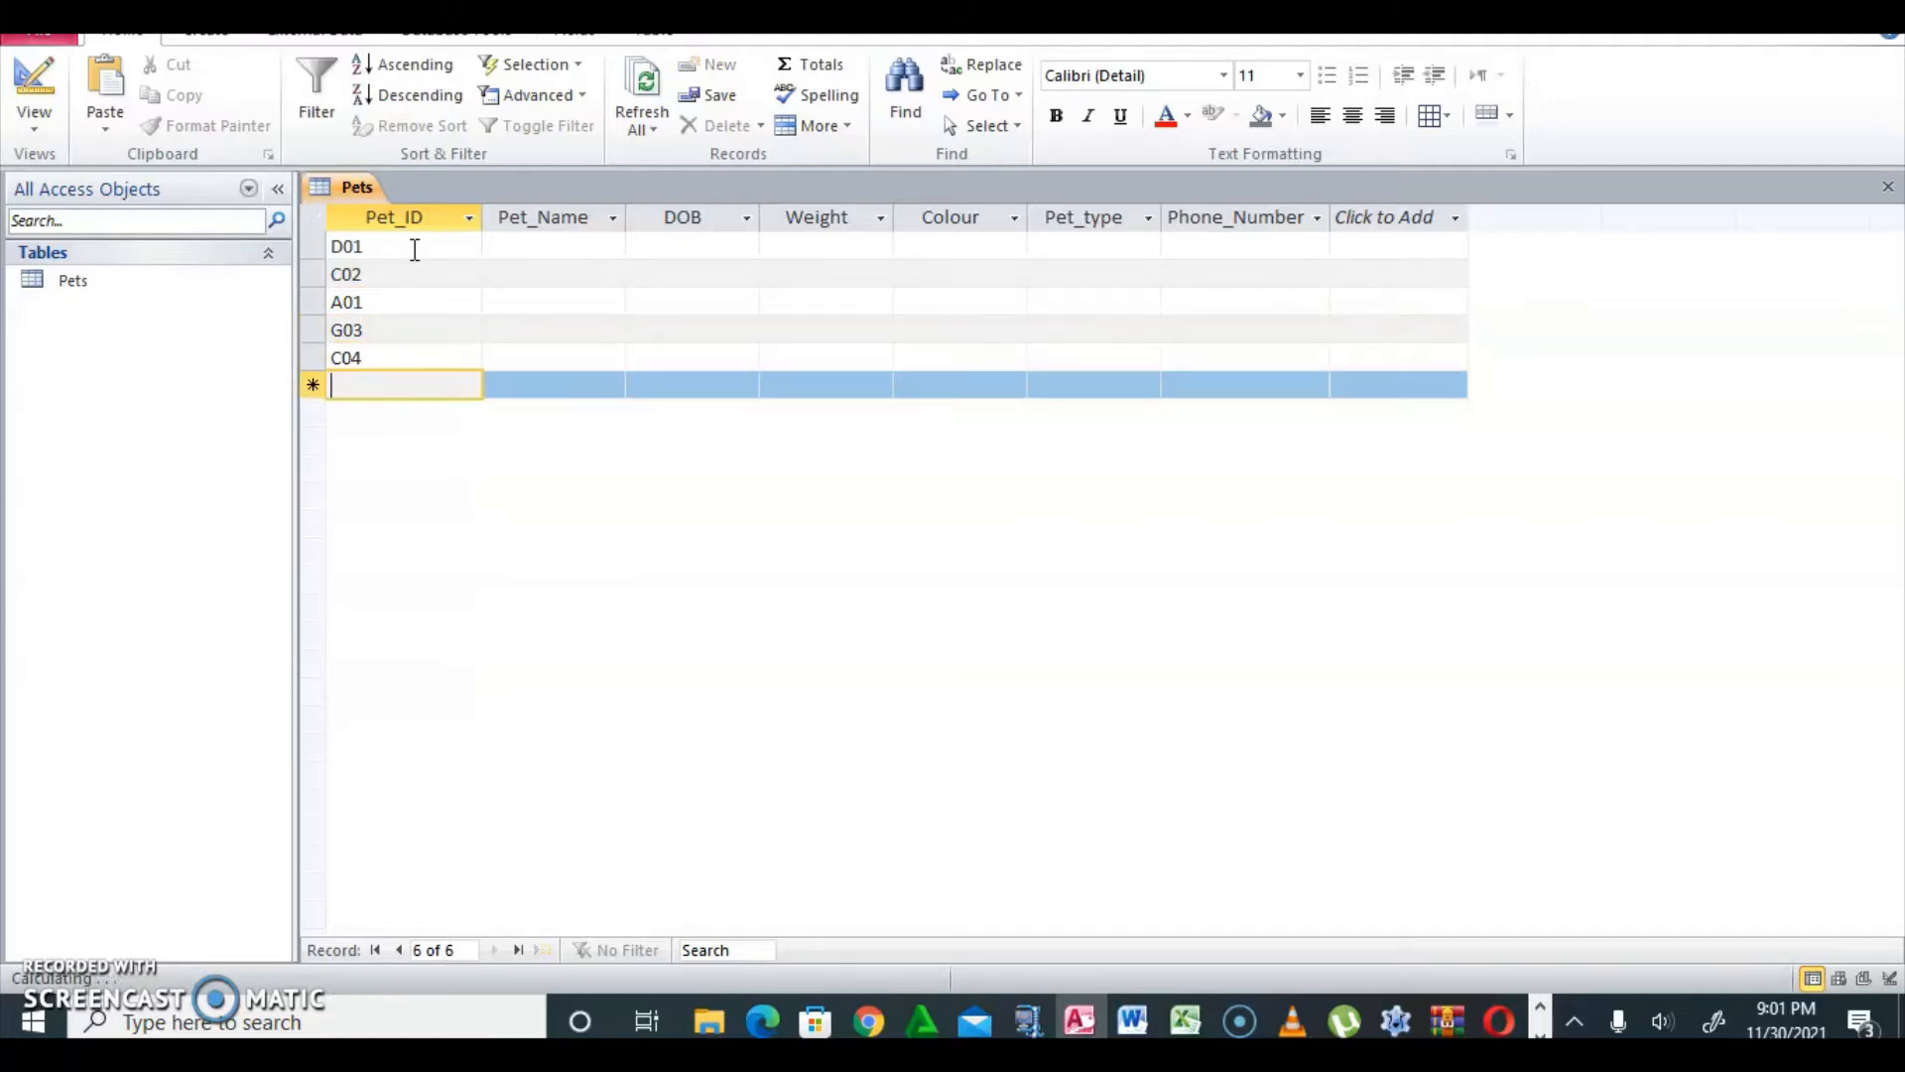
{"action": "type", "text": "D04"}
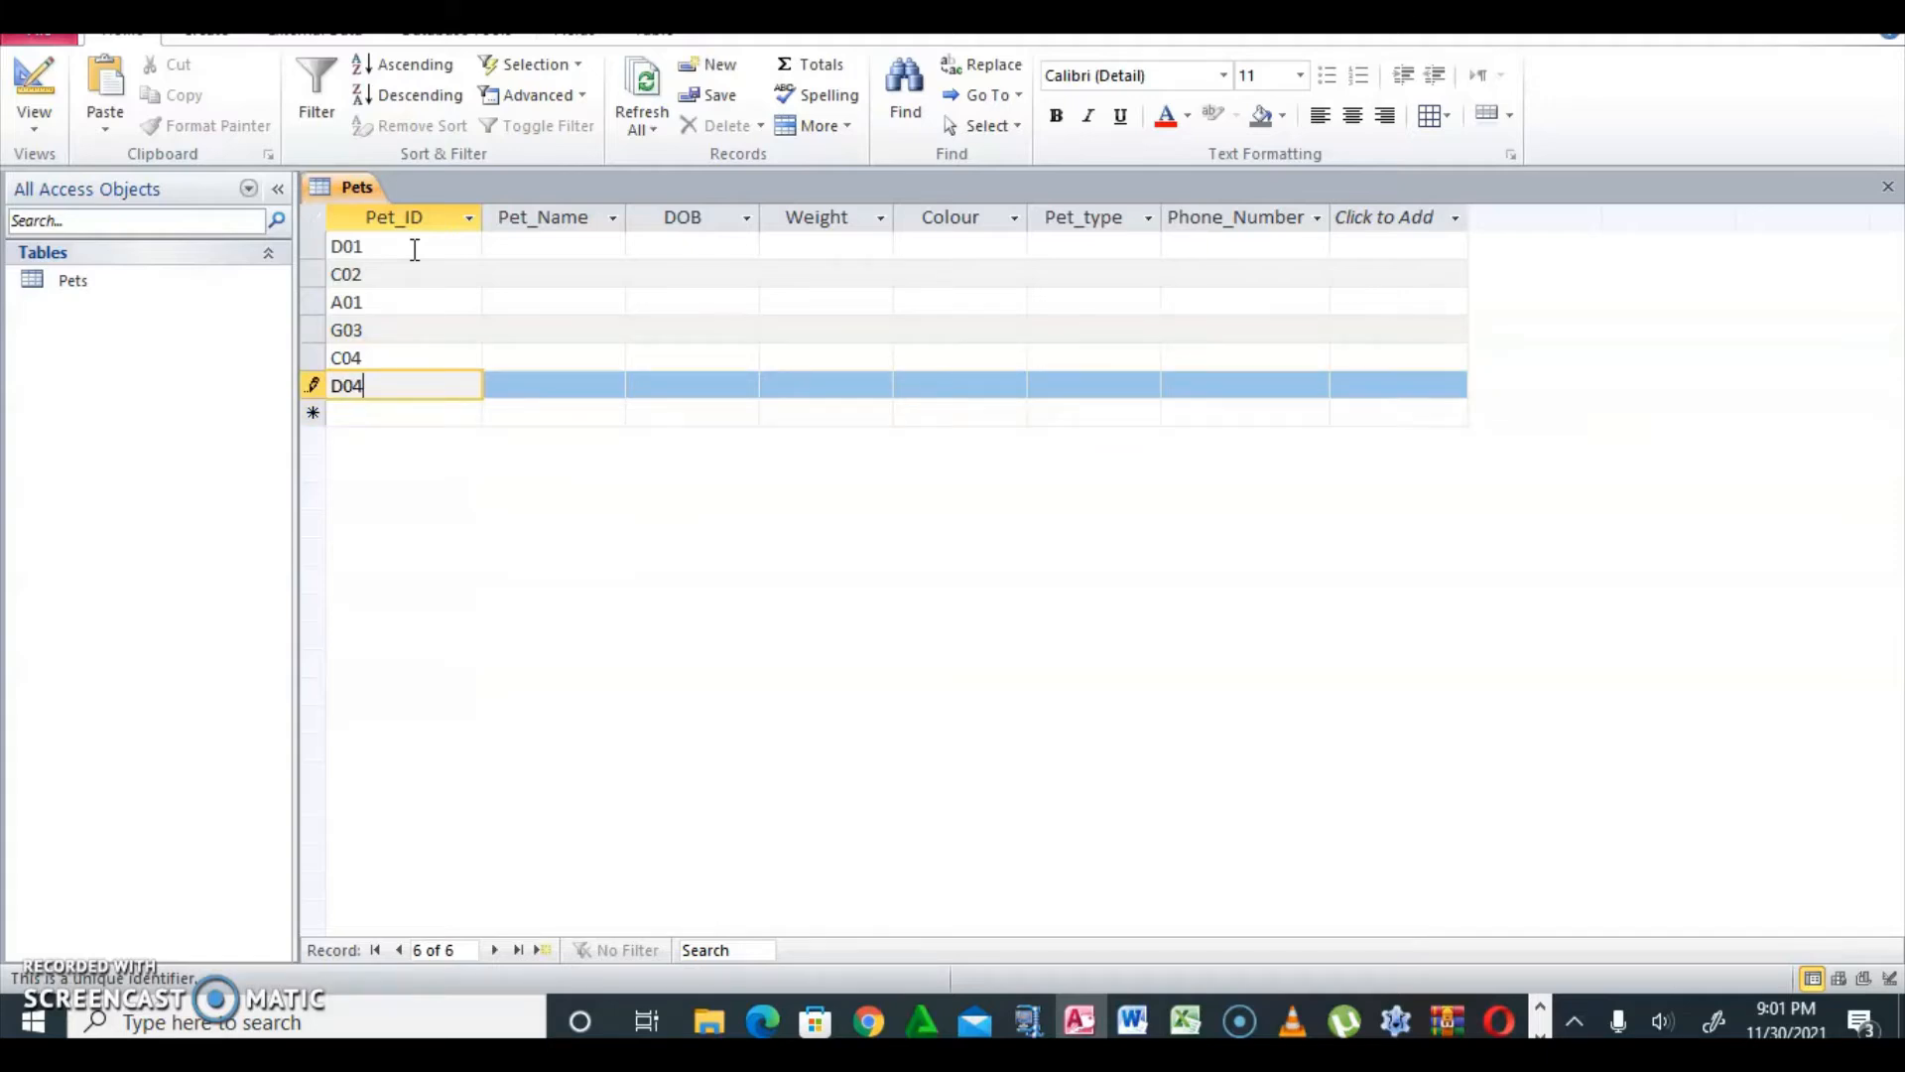
{"action": "key", "text": "BackSpace"}
{"action": "type", "text": "2"}
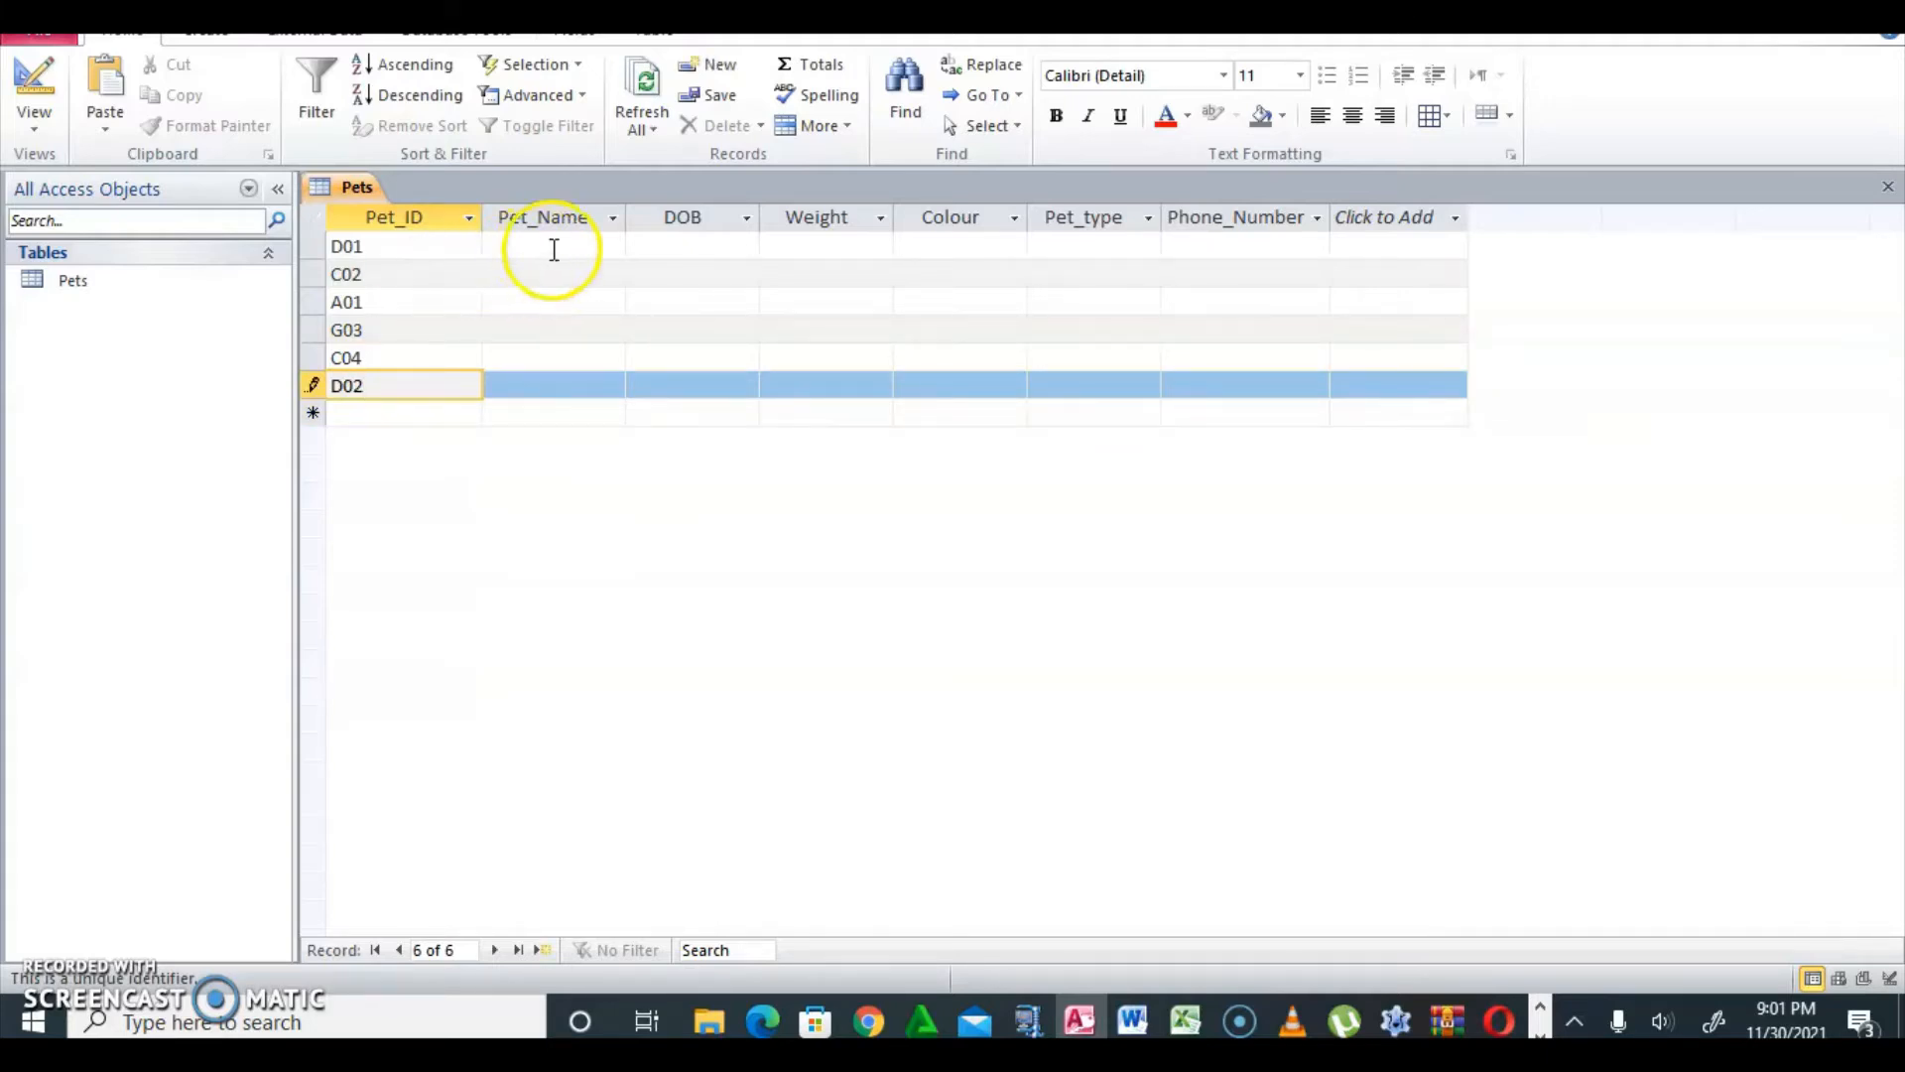
Fill in Pet_Name for the first three records with Dusty, Cleo and Emmy
{"action": "left_click", "coordinate": [552, 247]}
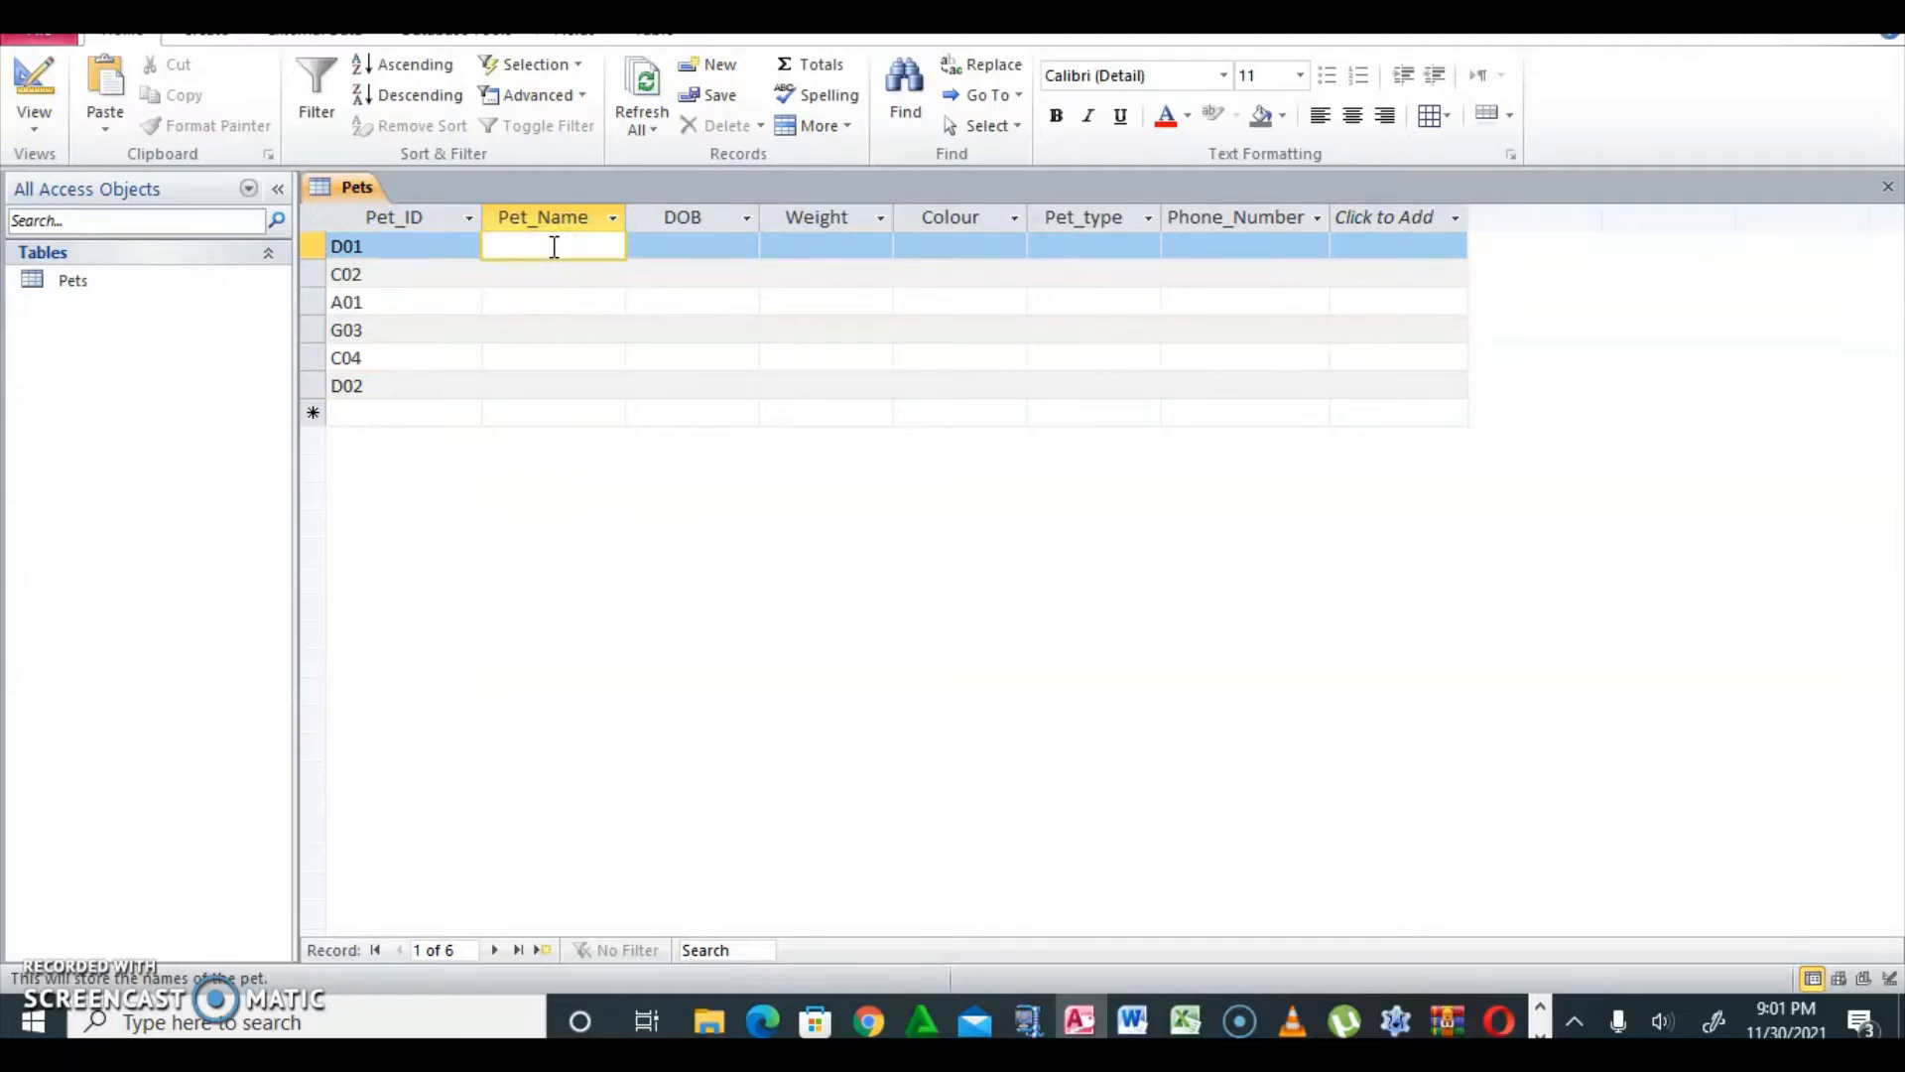
{"action": "type", "text": "Dusty"}
{"action": "key", "text": "Down"}
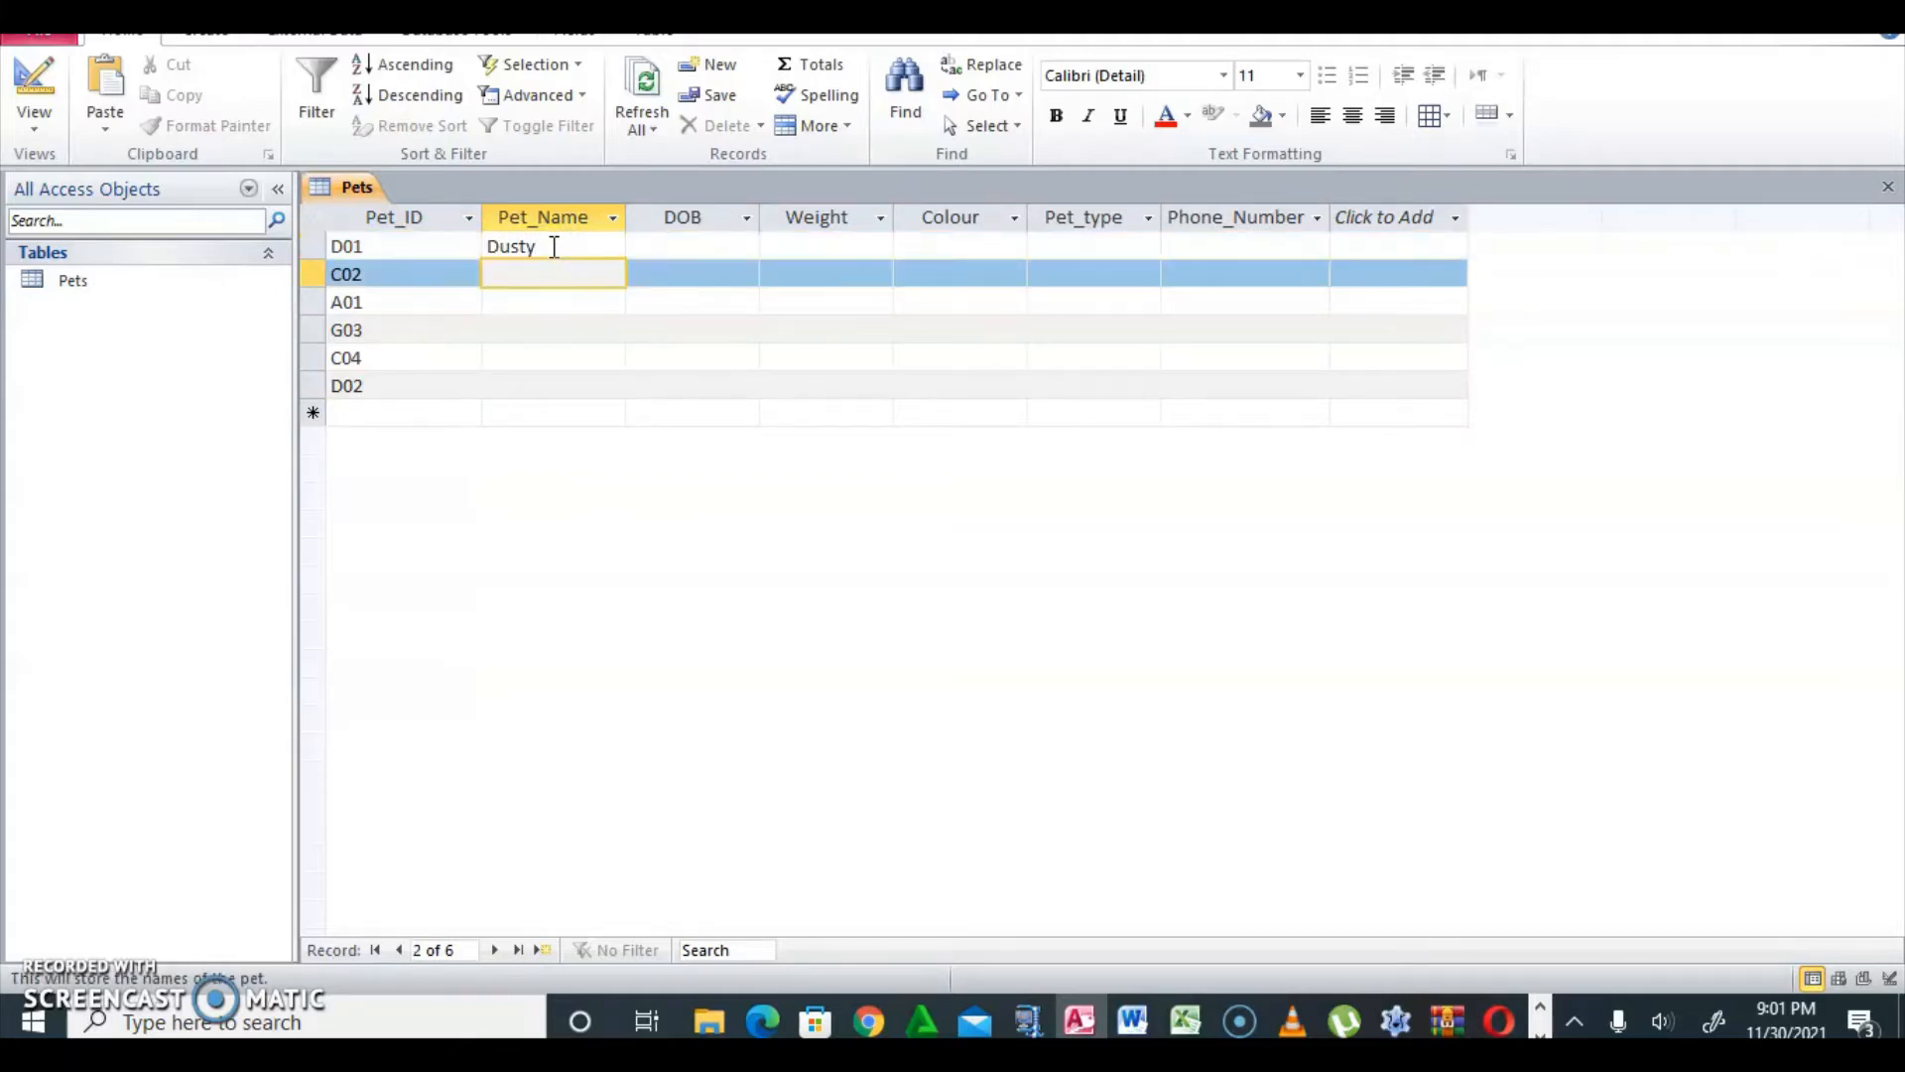
{"action": "type", "text": "Cleo"}
{"action": "key", "text": "Down"}
{"action": "type", "text": "Emm"}
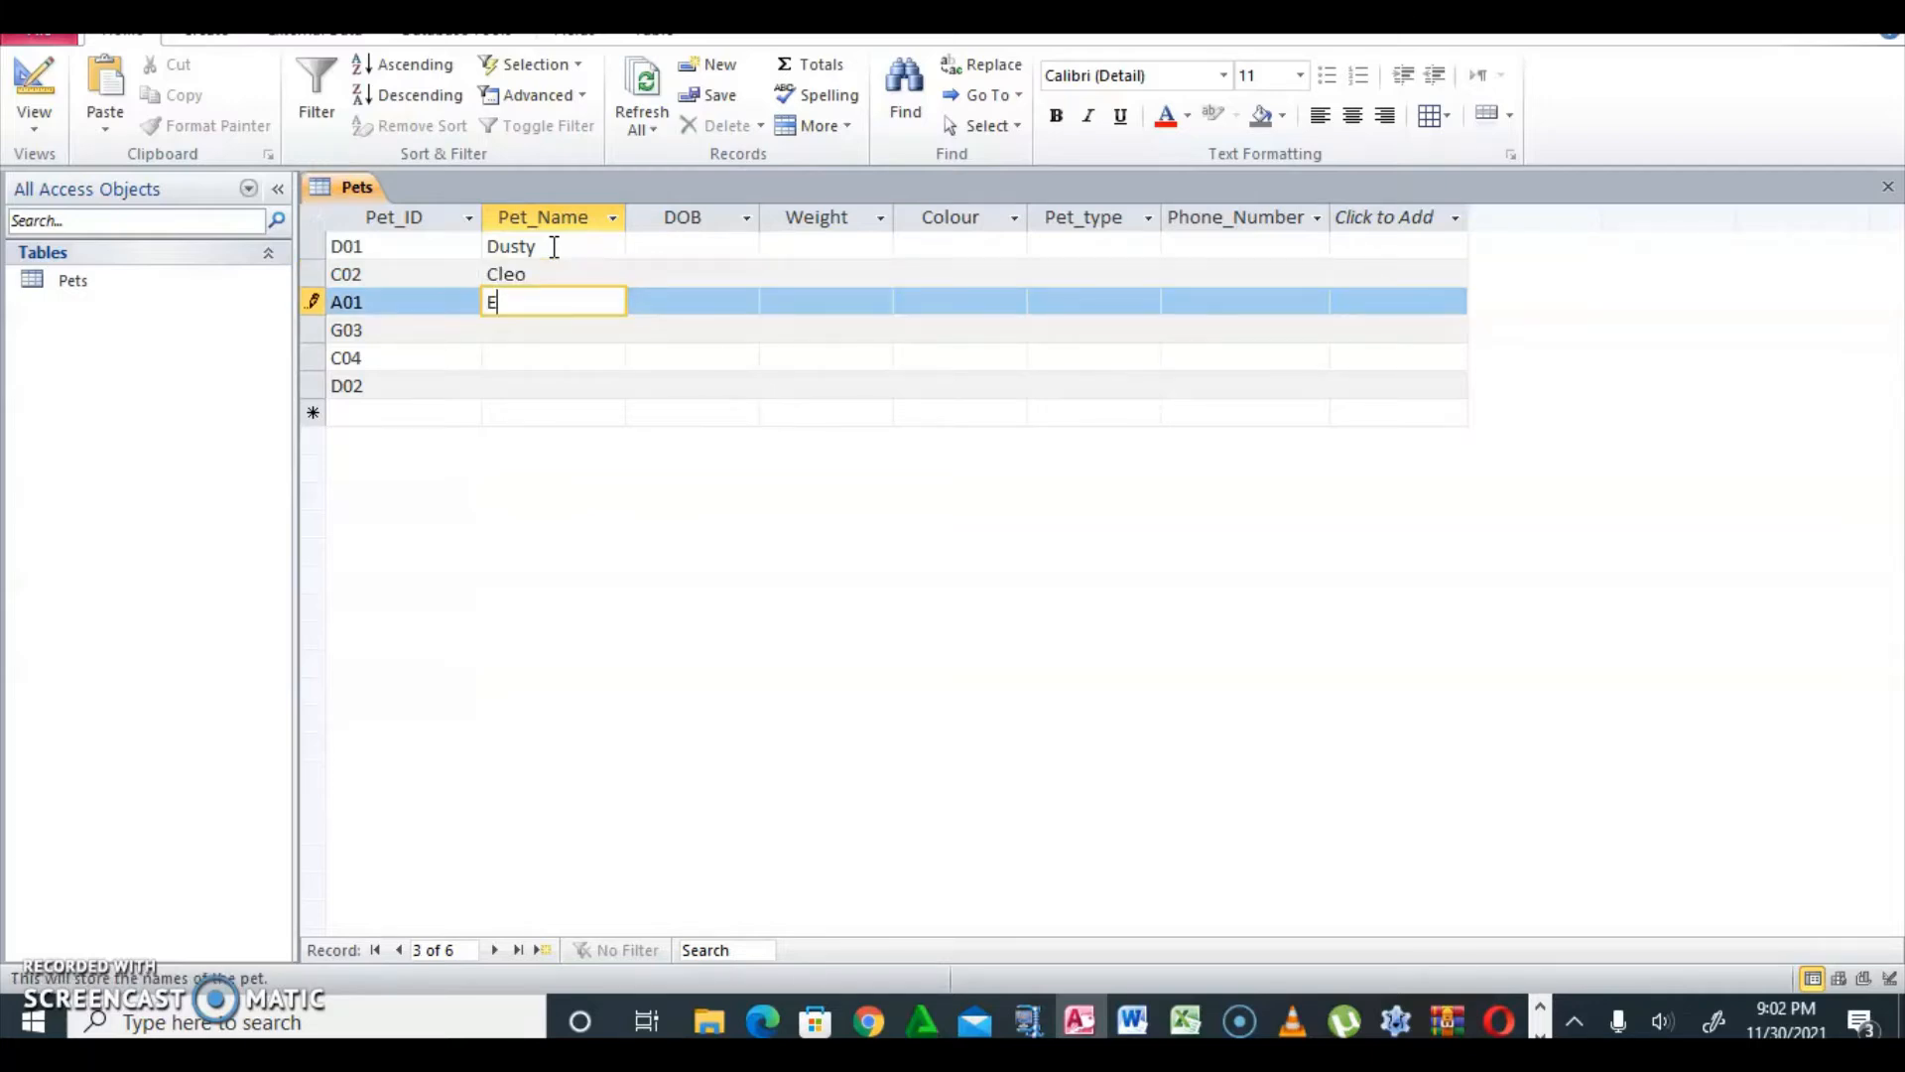
{"action": "key", "text": "Down"}
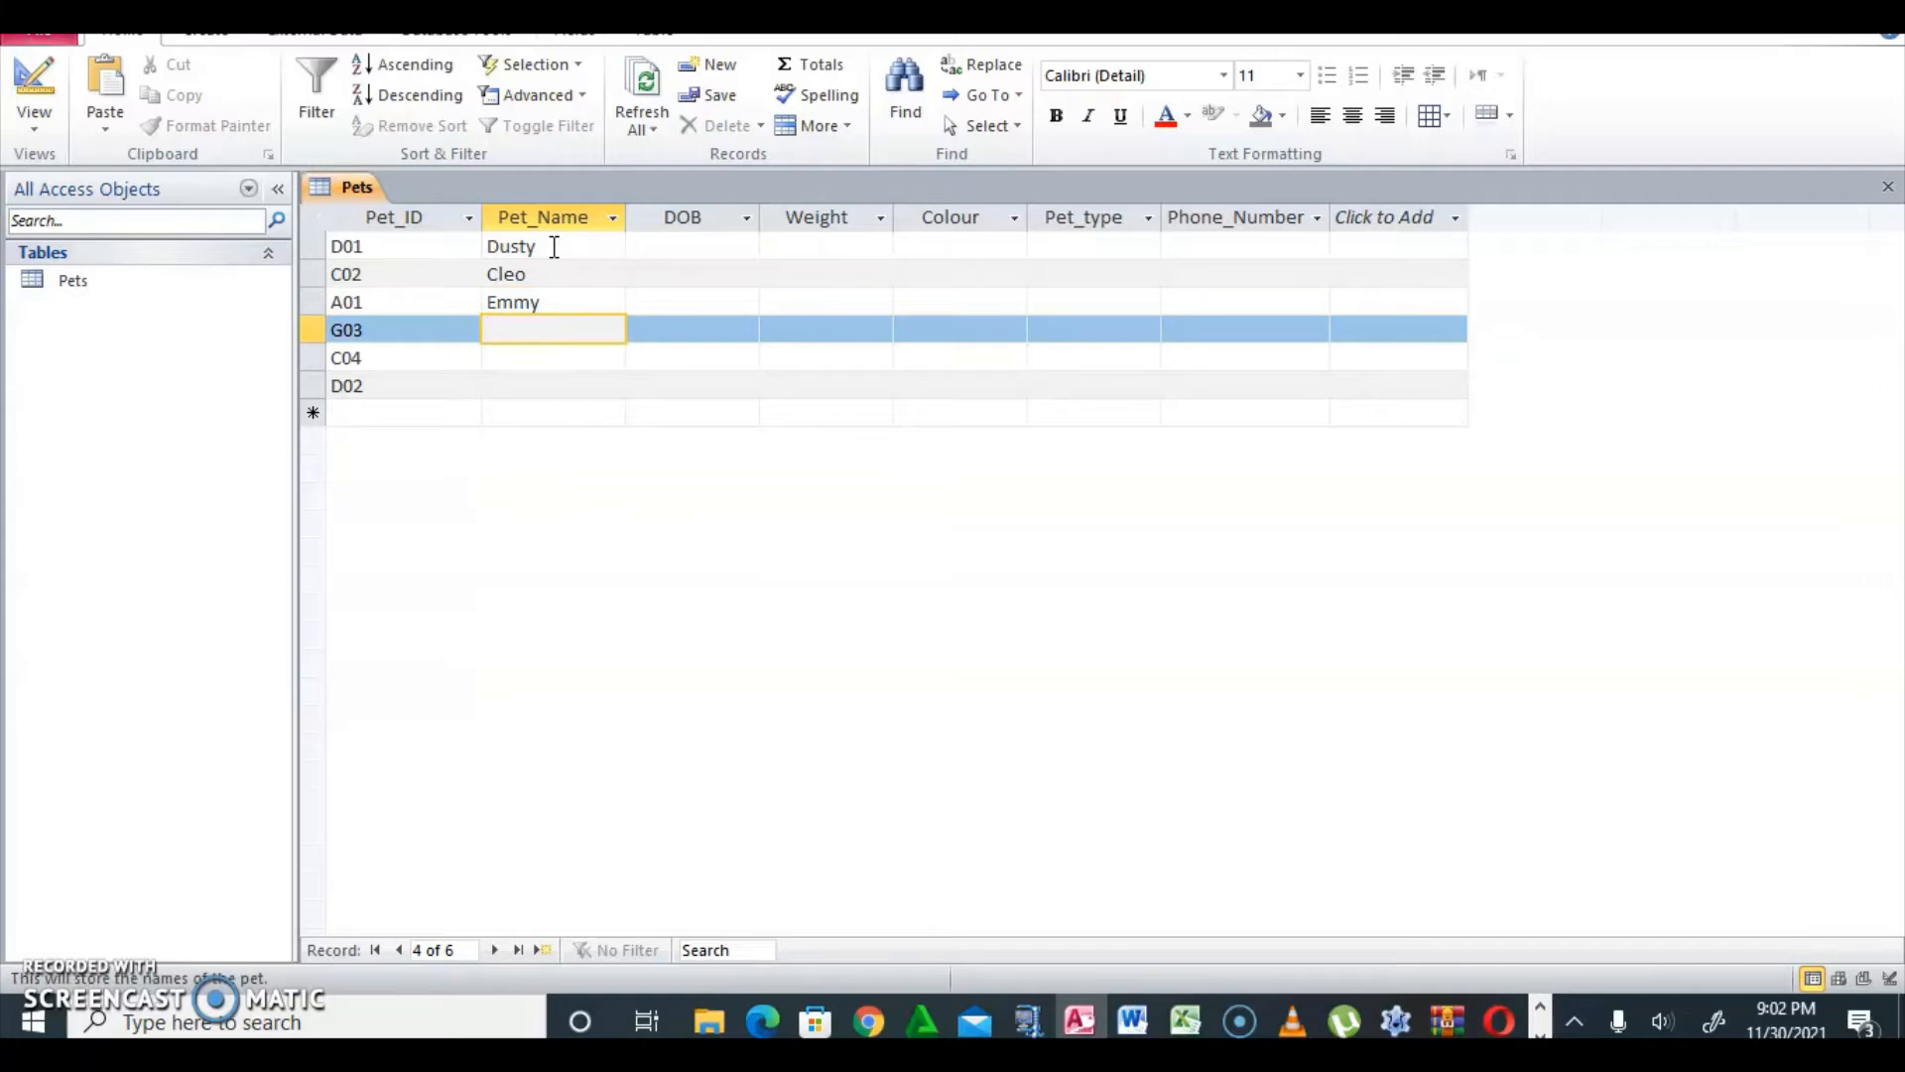
Fill in Pet_Name for records G03, C04 and D02 with June, Spicy and Zak
{"action": "type", "text": "June"}
{"action": "key", "text": "Down"}
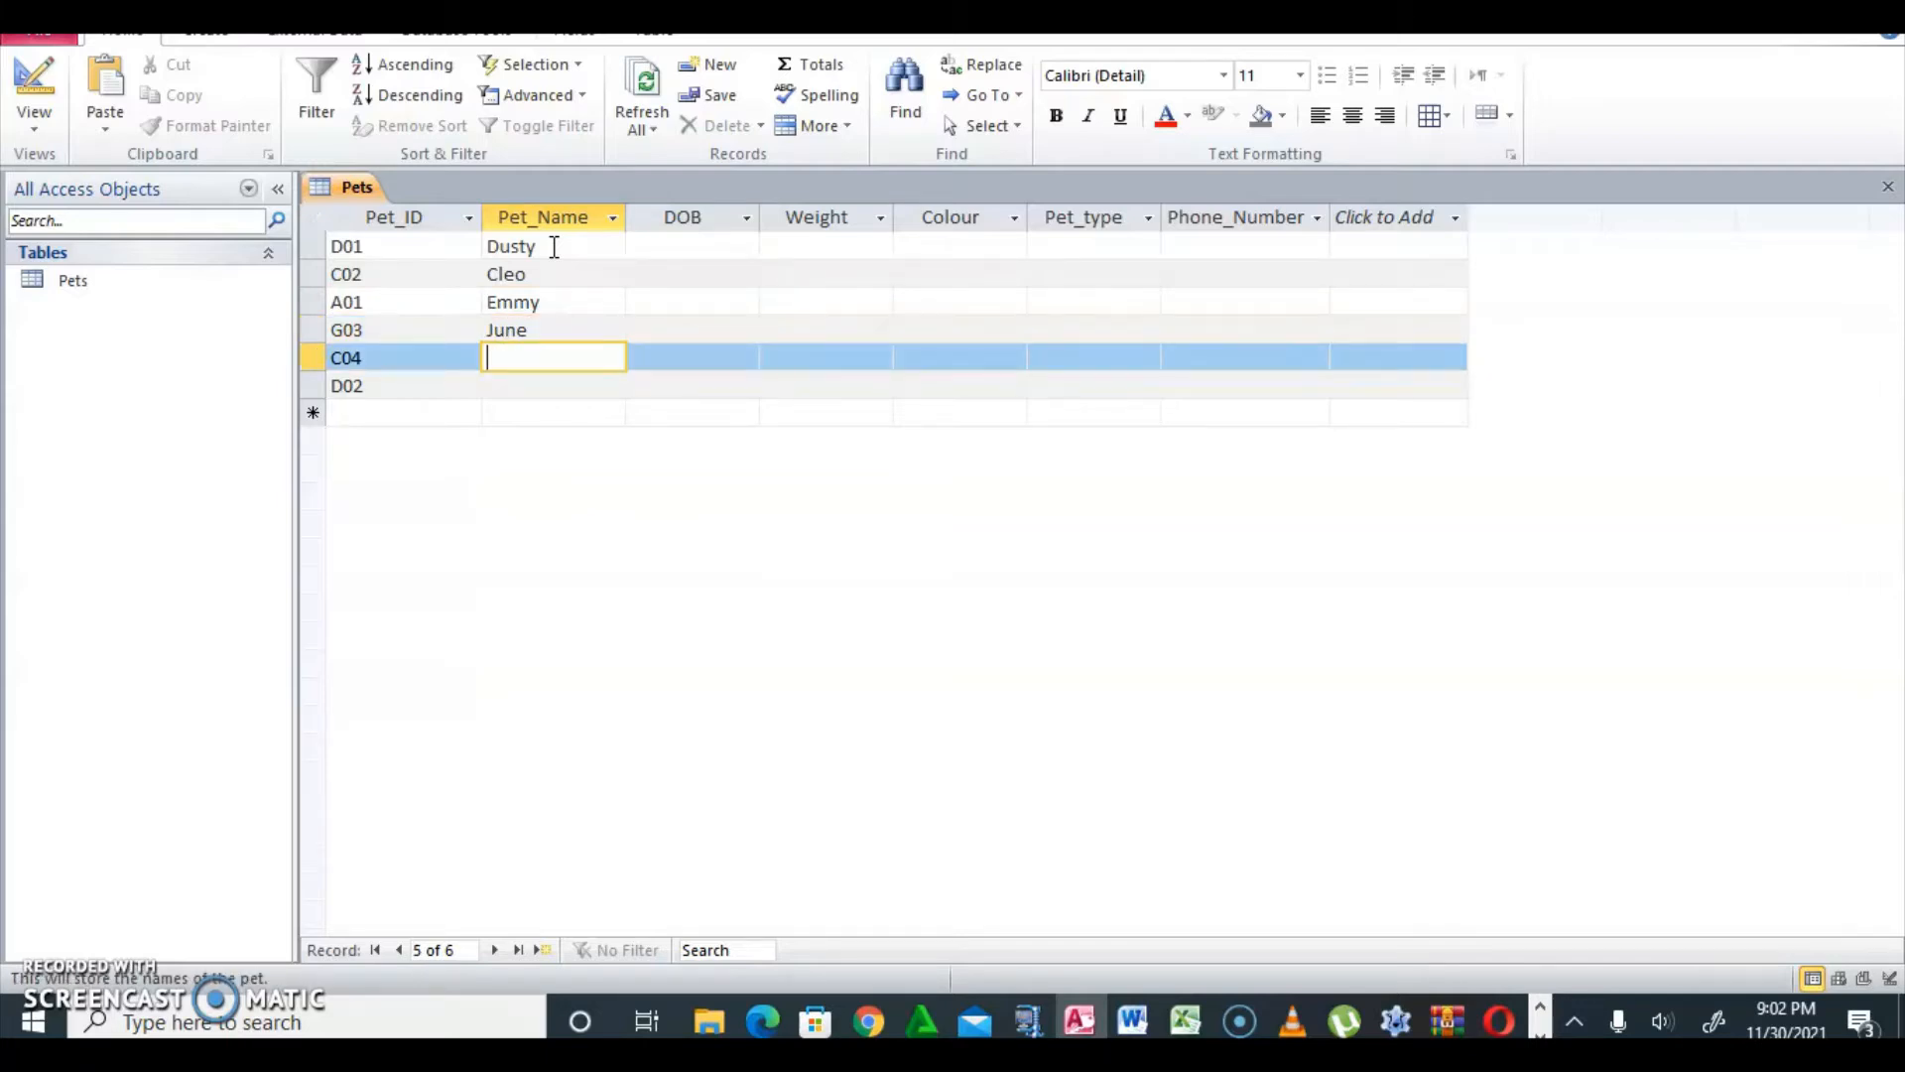
{"action": "type", "text": "Spicy"}
{"action": "key", "text": "Down"}
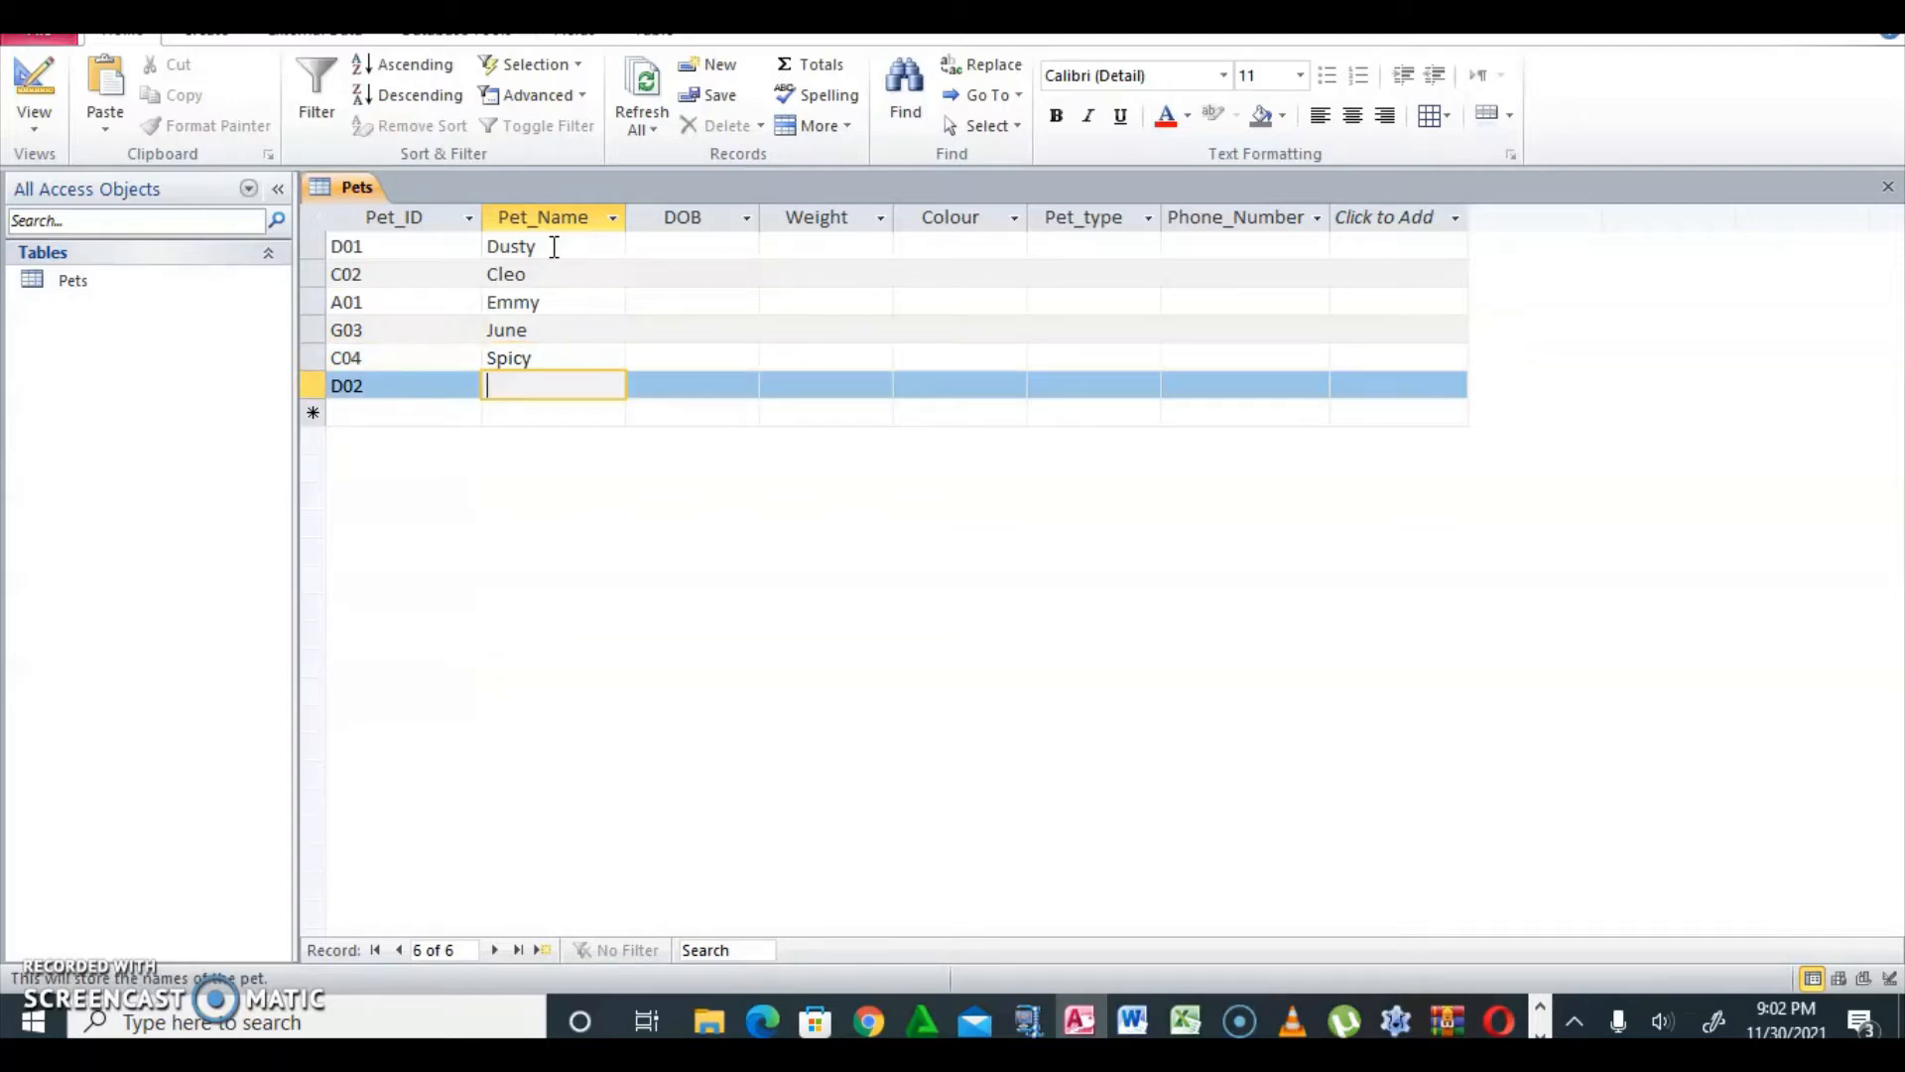
{"action": "type", "text": "Zak"}
Choose November 2021 calendar dates as the DOB of Dusty and Cleo
{"action": "left_click", "coordinate": [728, 245]}
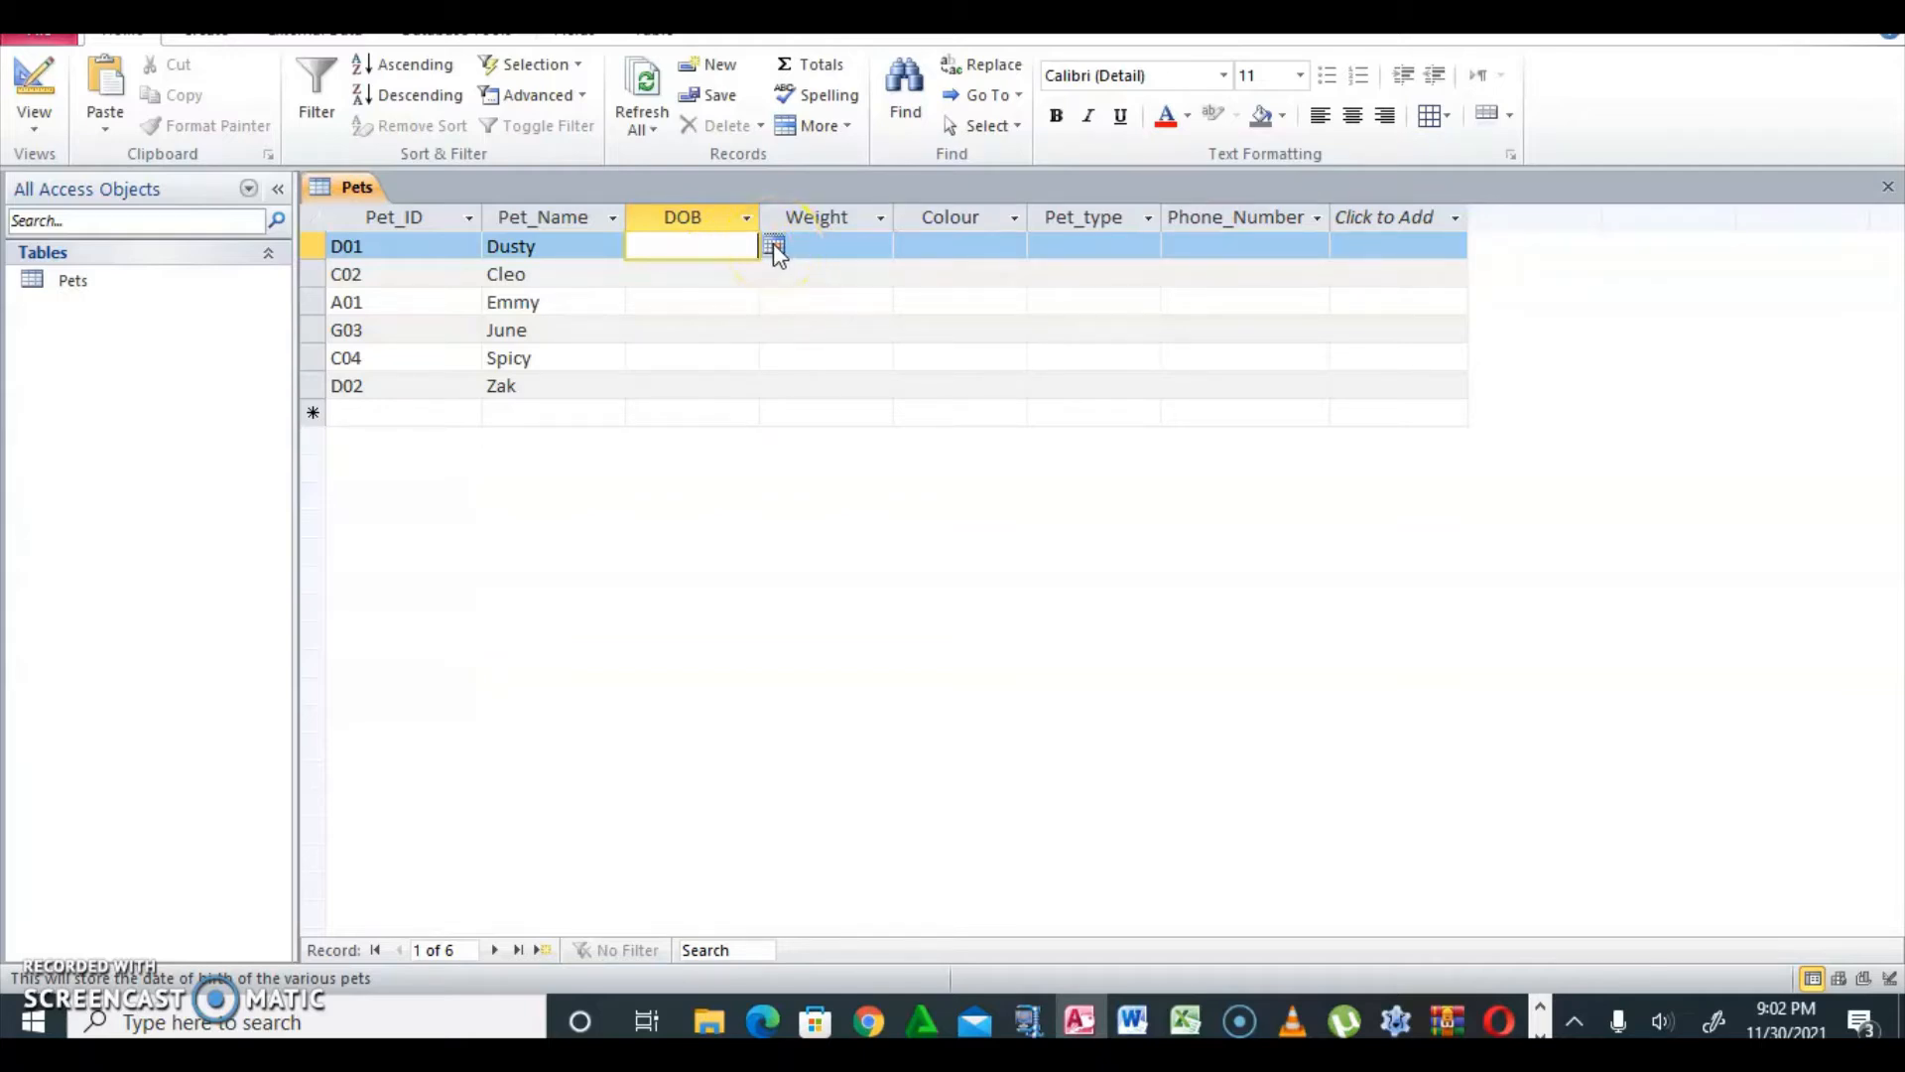
{"action": "left_click", "coordinate": [712, 275]}
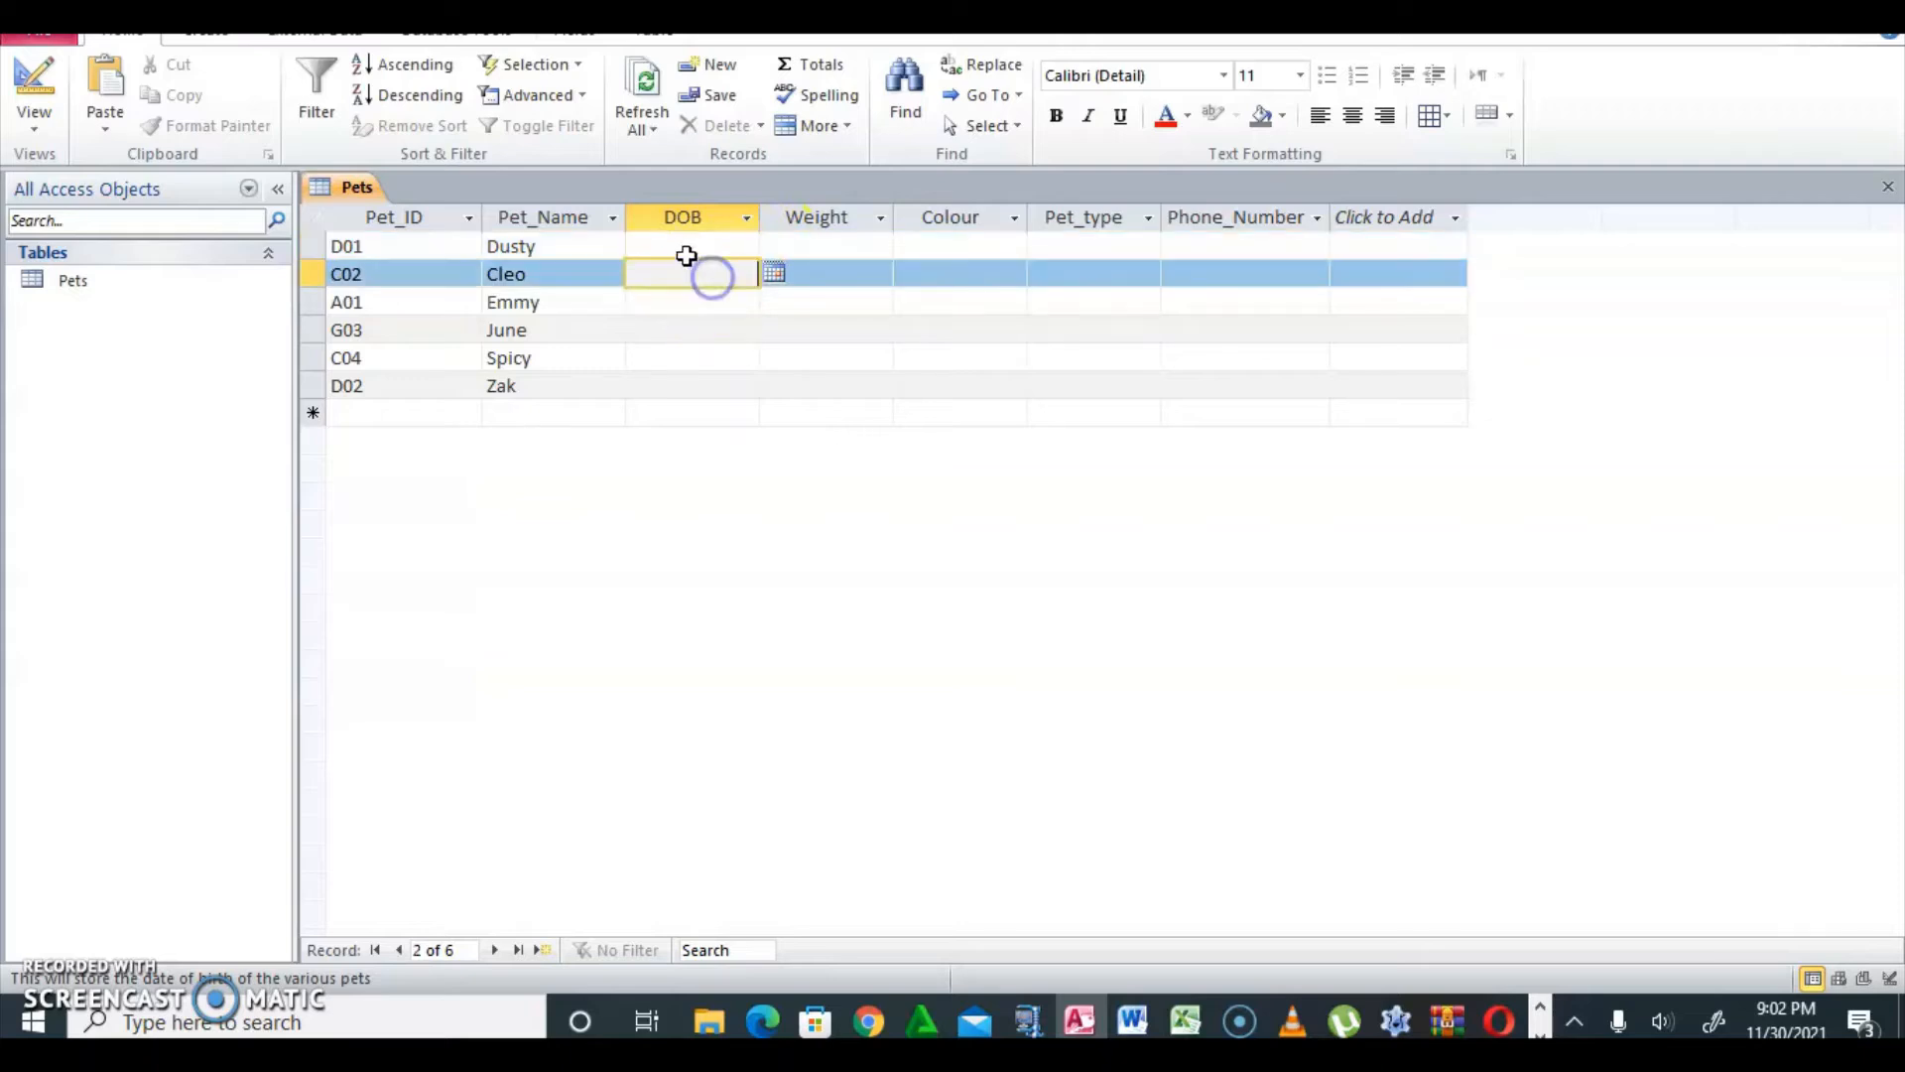
{"action": "left_click", "coordinate": [691, 248]}
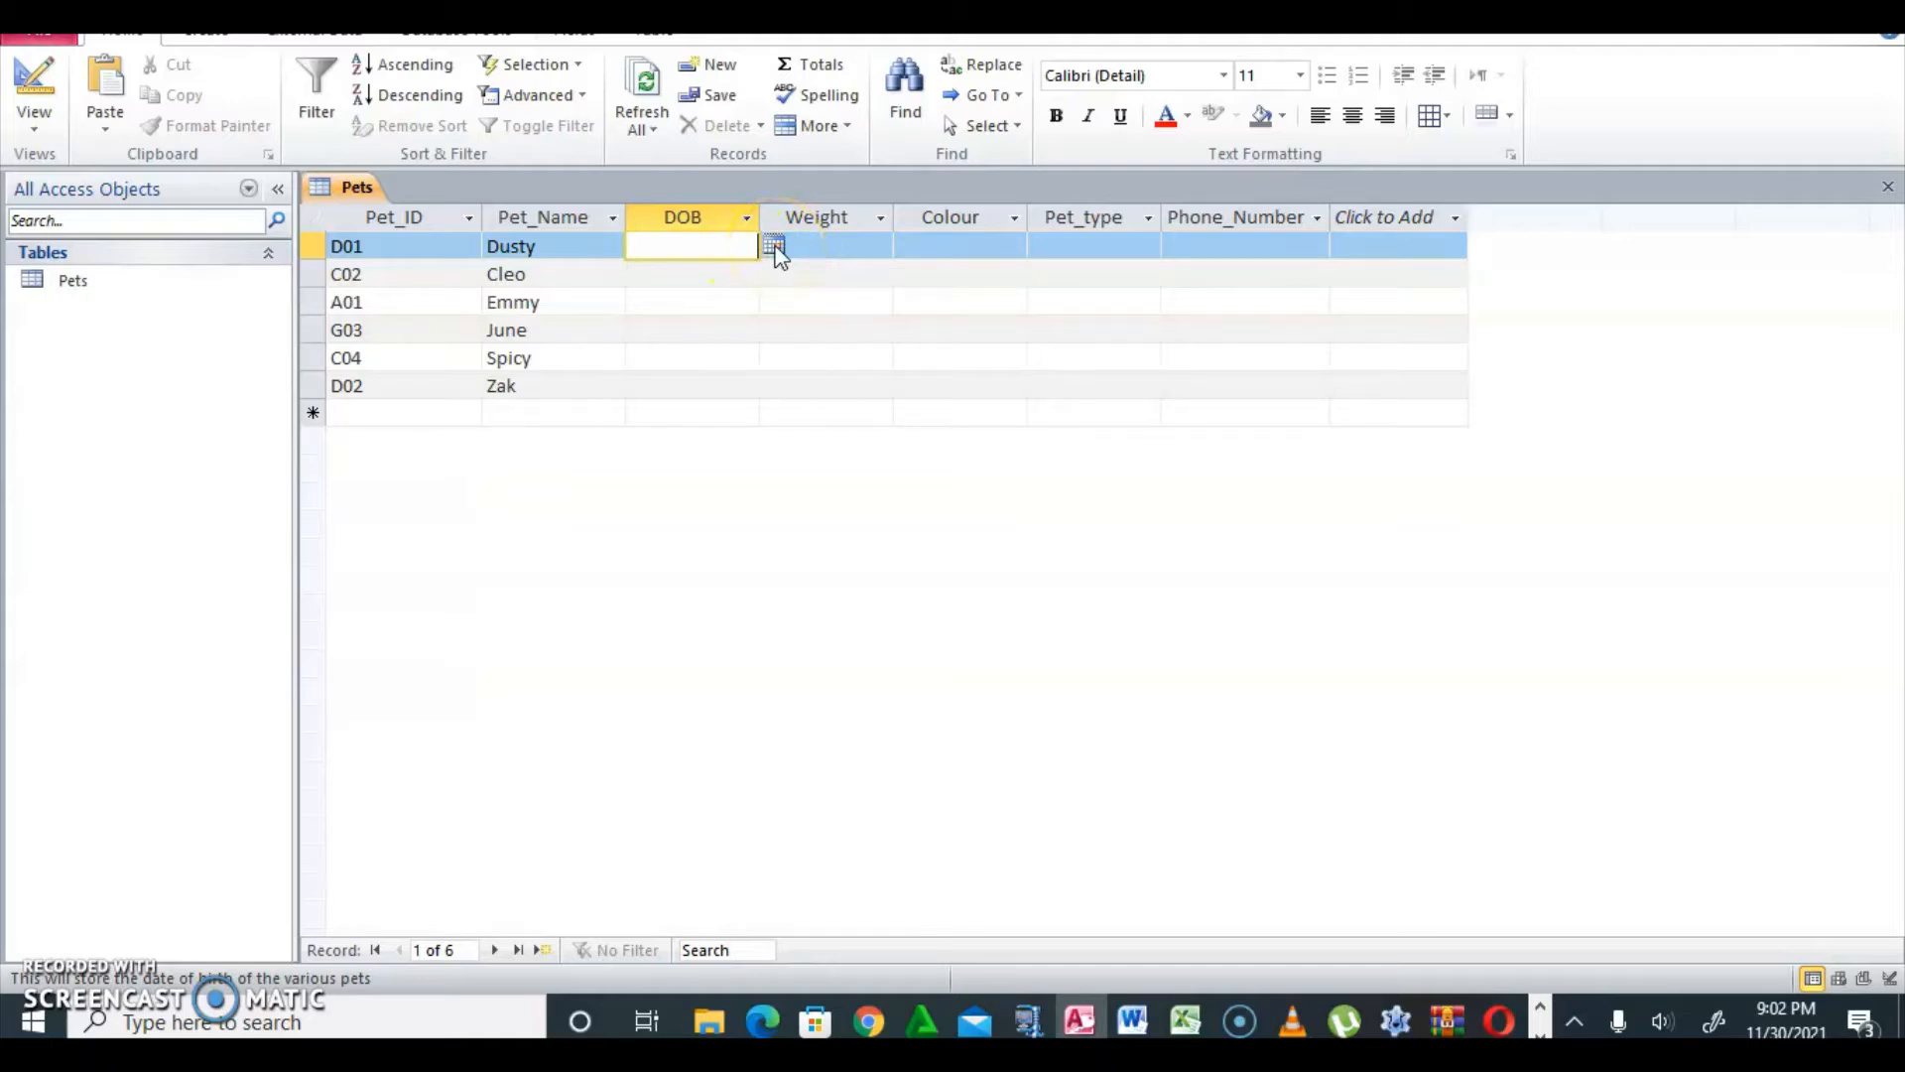
{"action": "left_click", "coordinate": [774, 246]}
{"action": "left_click", "coordinate": [652, 340]}
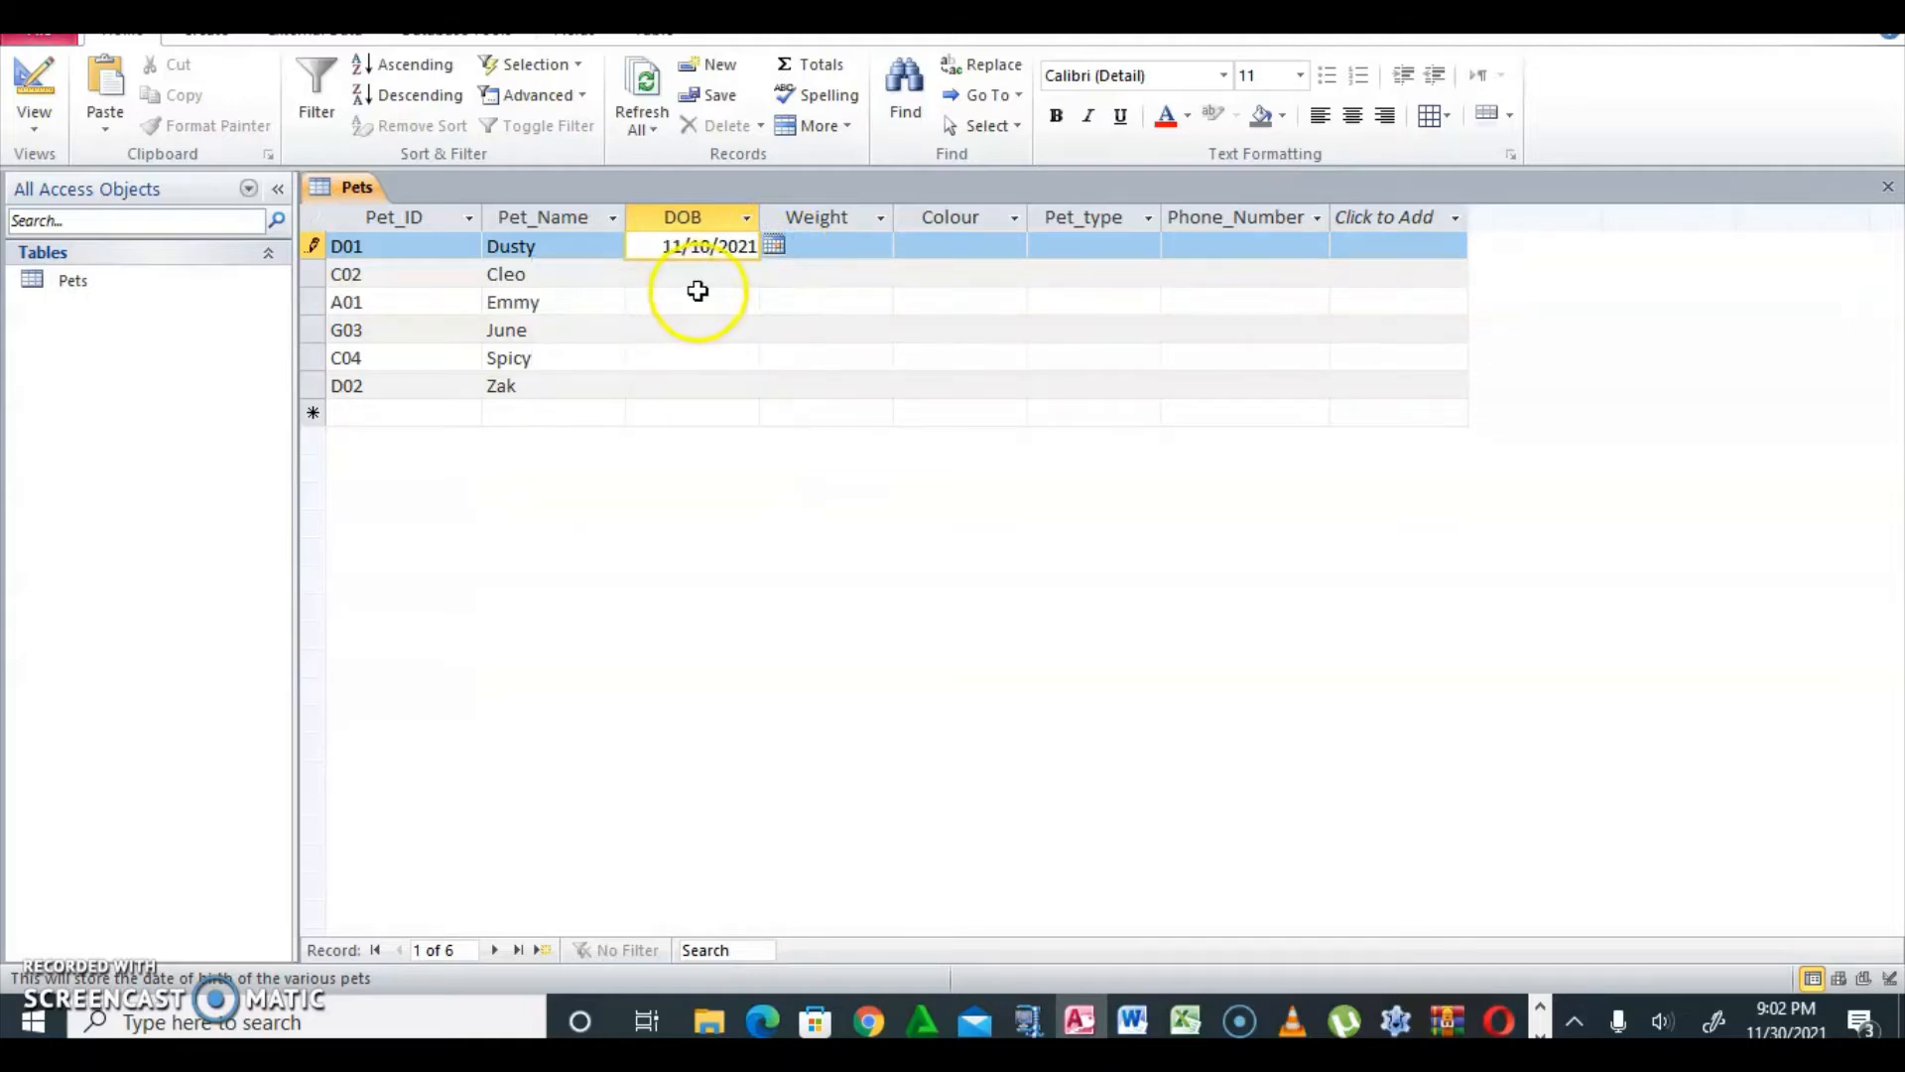
{"action": "left_click", "coordinate": [710, 275]}
{"action": "left_click", "coordinate": [774, 274]}
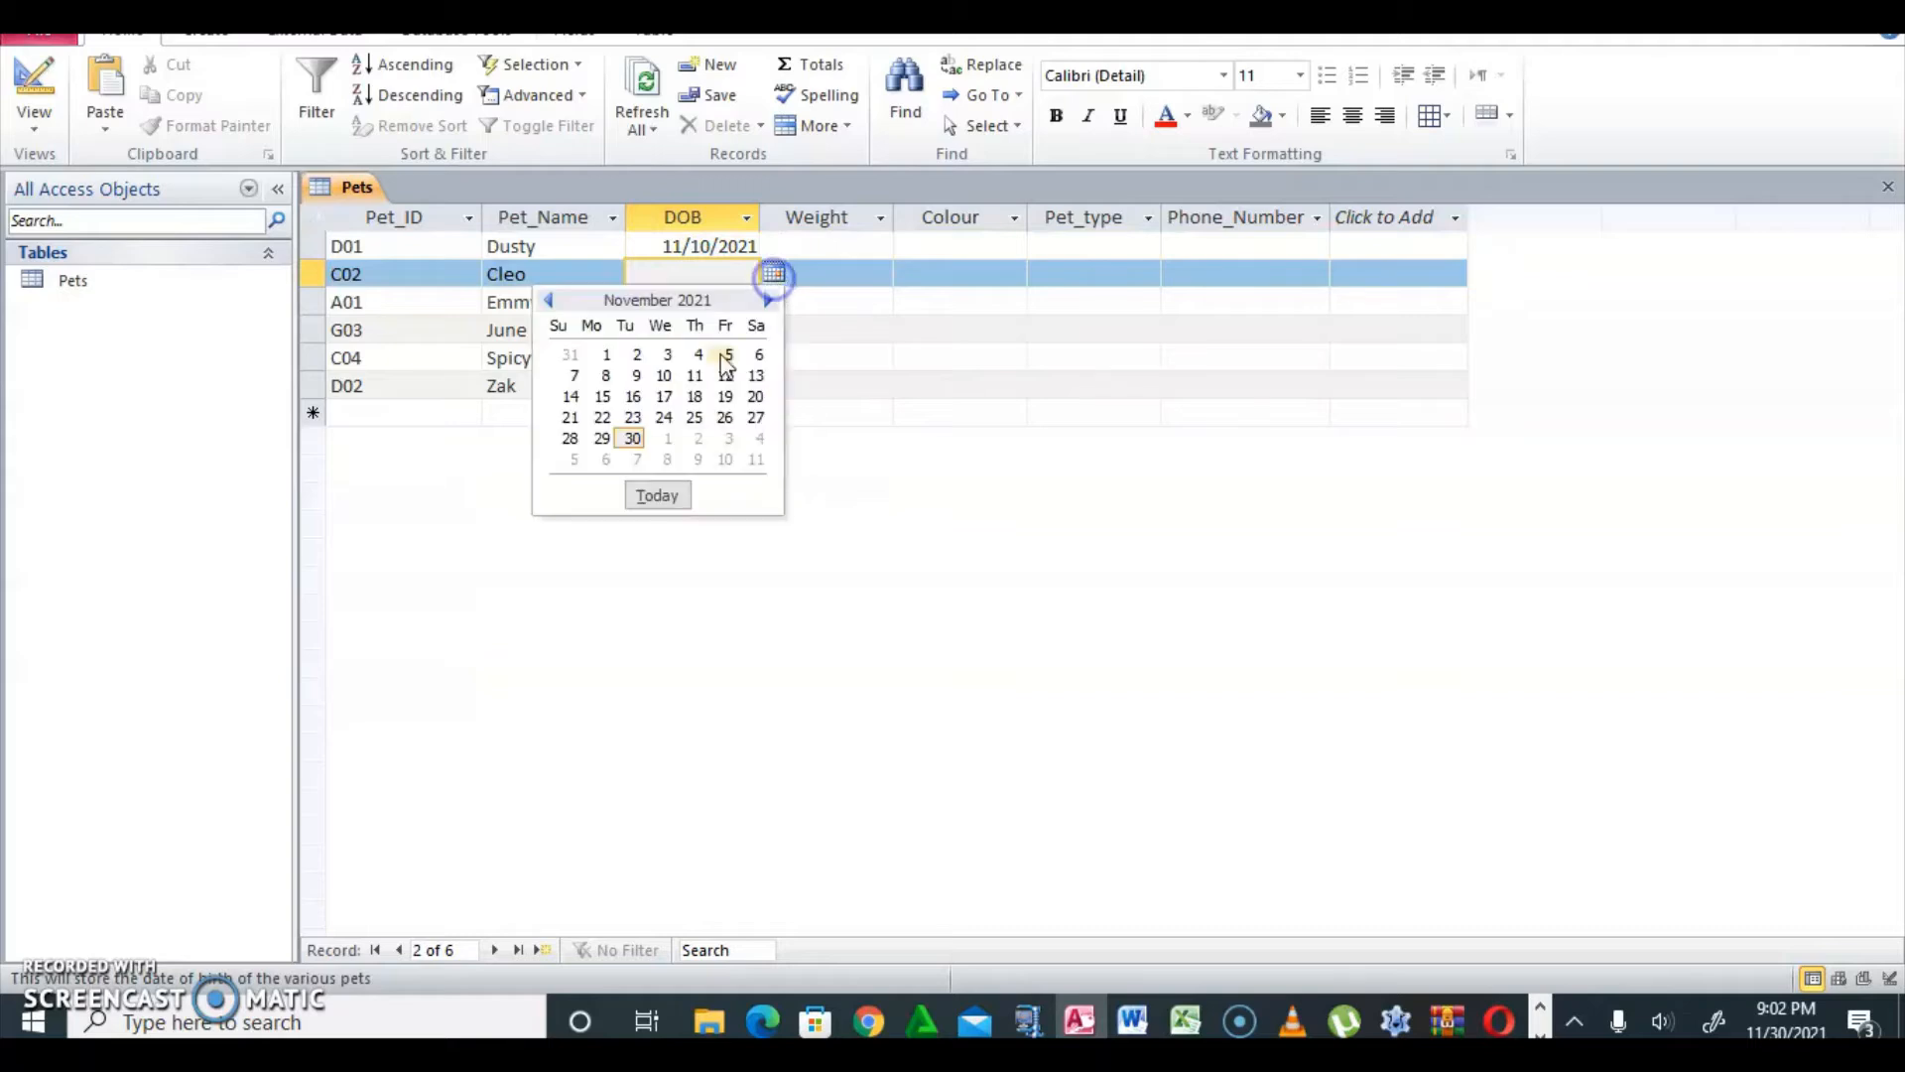
{"action": "left_click", "coordinate": [735, 415]}
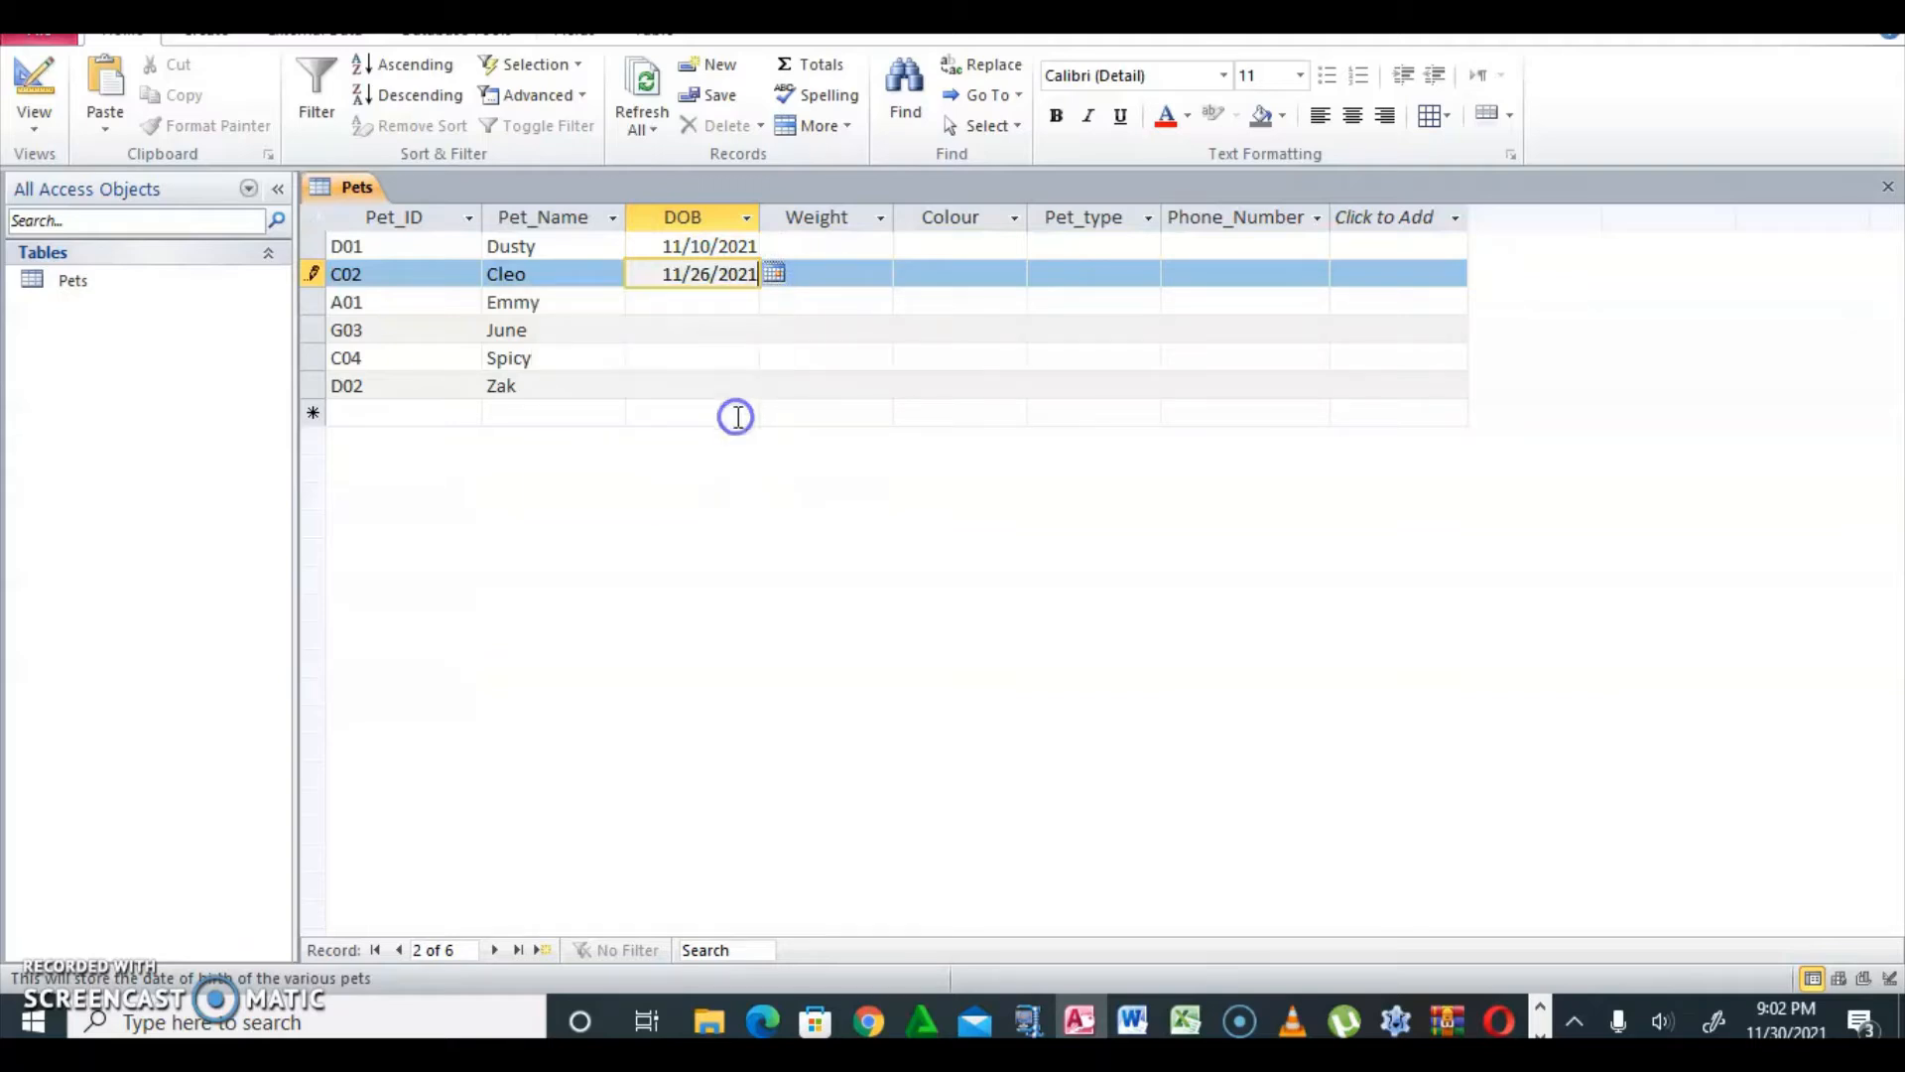
Choose November 2021 calendar dates as the DOB of Emmy and June
{"action": "left_click", "coordinate": [705, 300]}
{"action": "left_click", "coordinate": [772, 300]}
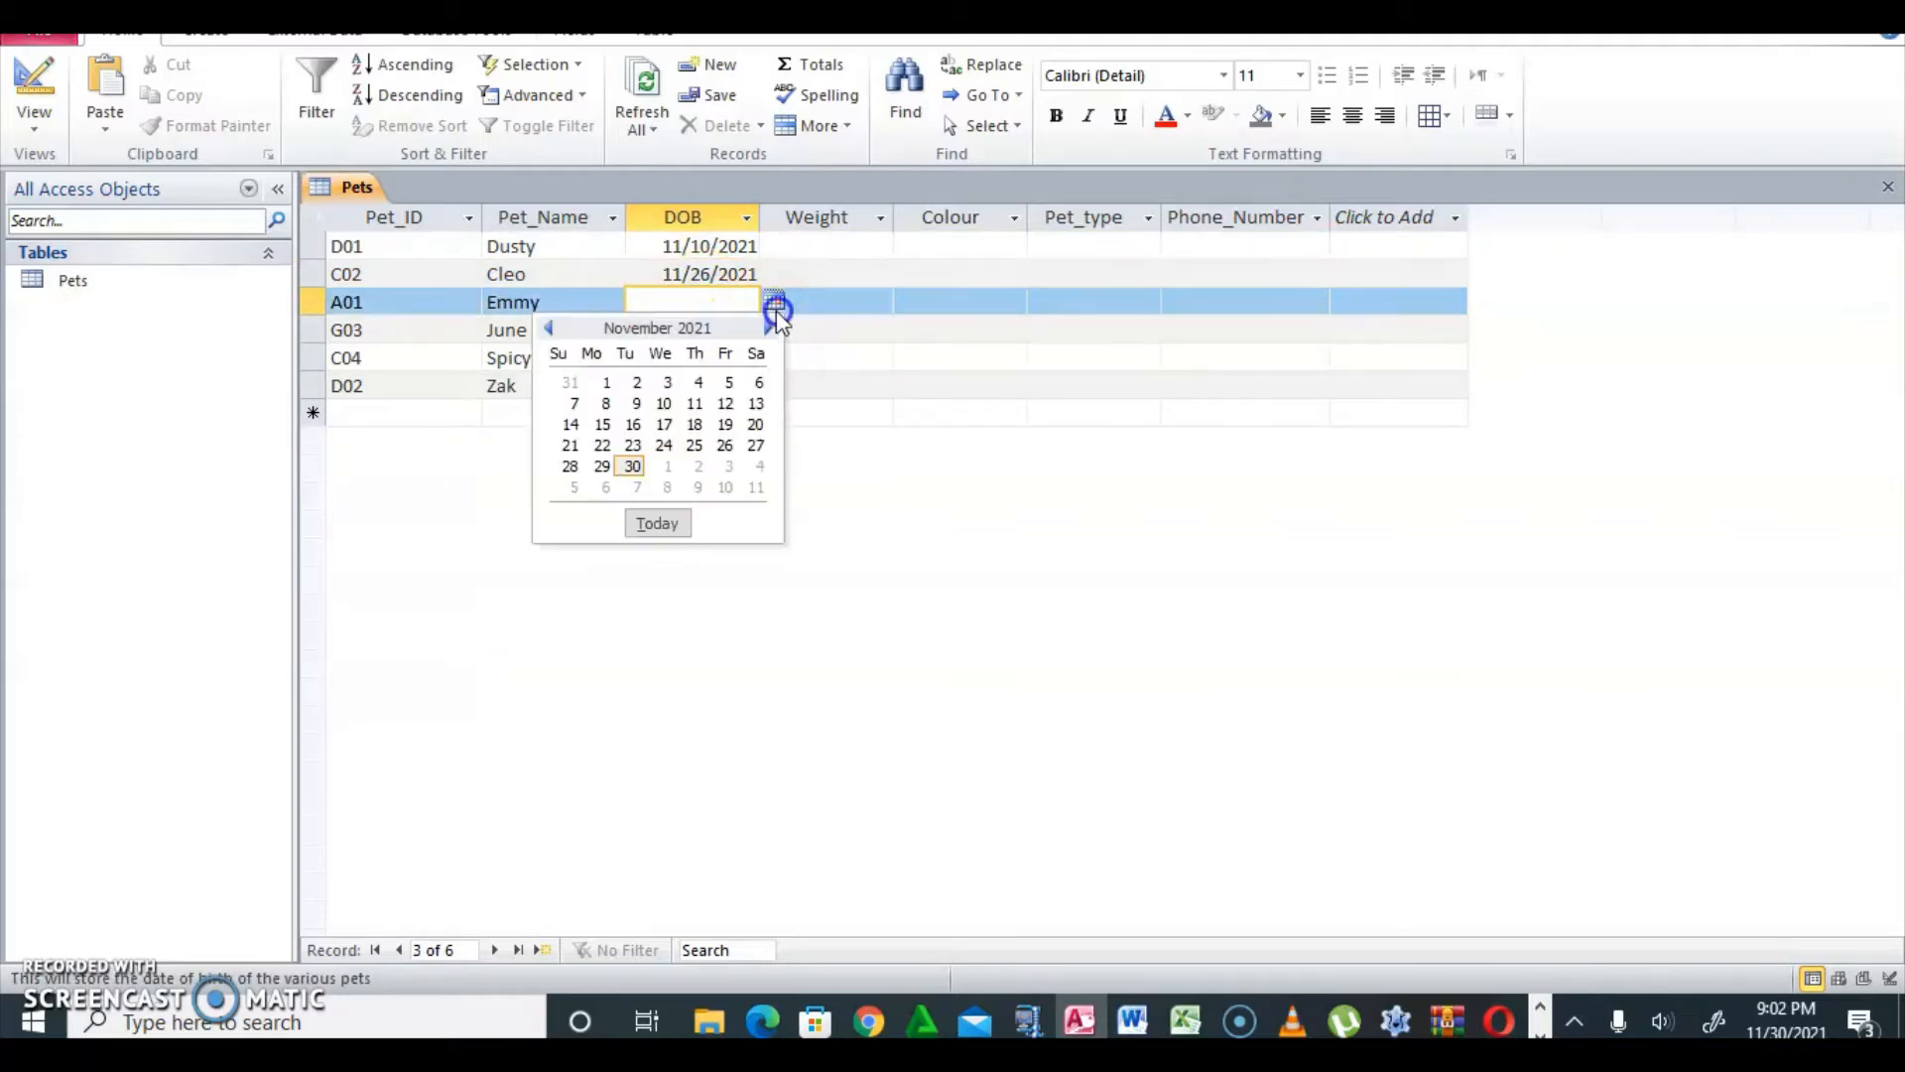
{"action": "left_click", "coordinate": [597, 402]}
{"action": "left_click", "coordinate": [745, 335]}
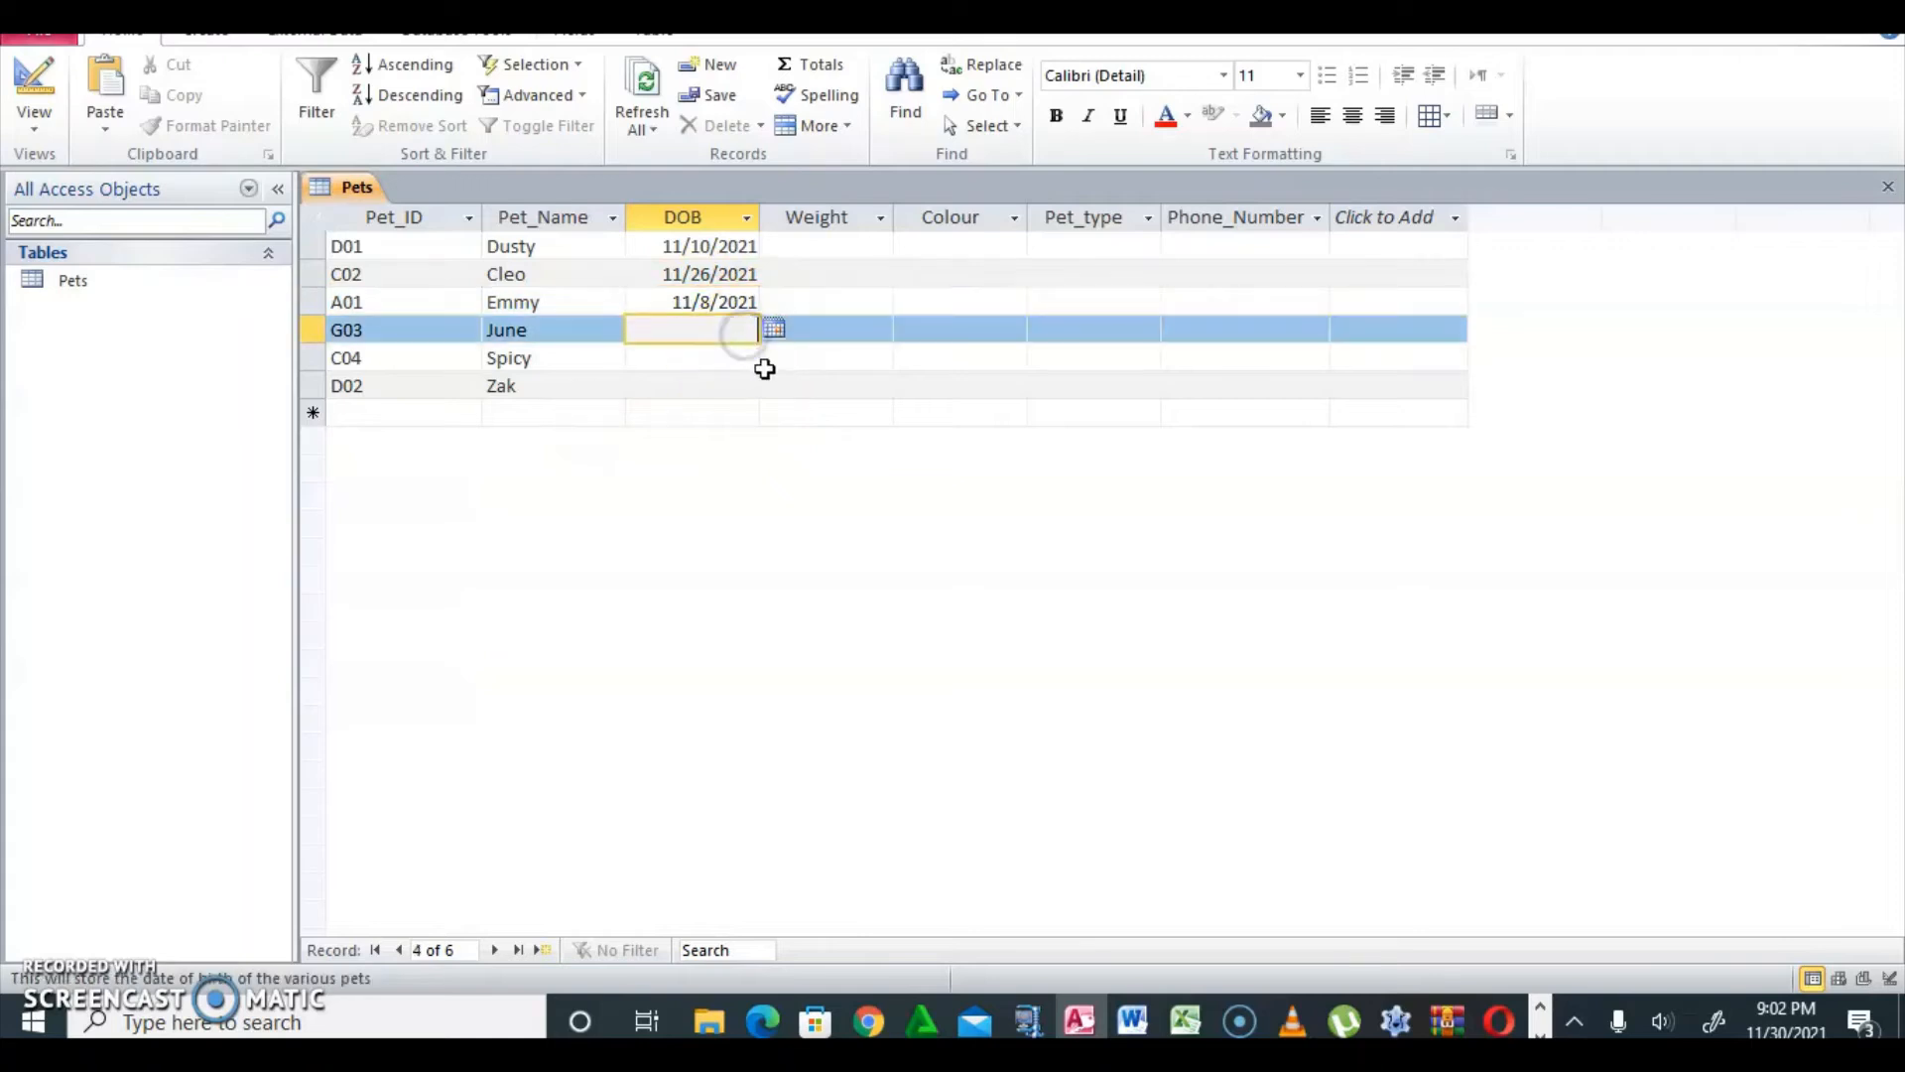
{"action": "left_click", "coordinate": [774, 329]}
{"action": "left_click", "coordinate": [713, 480]}
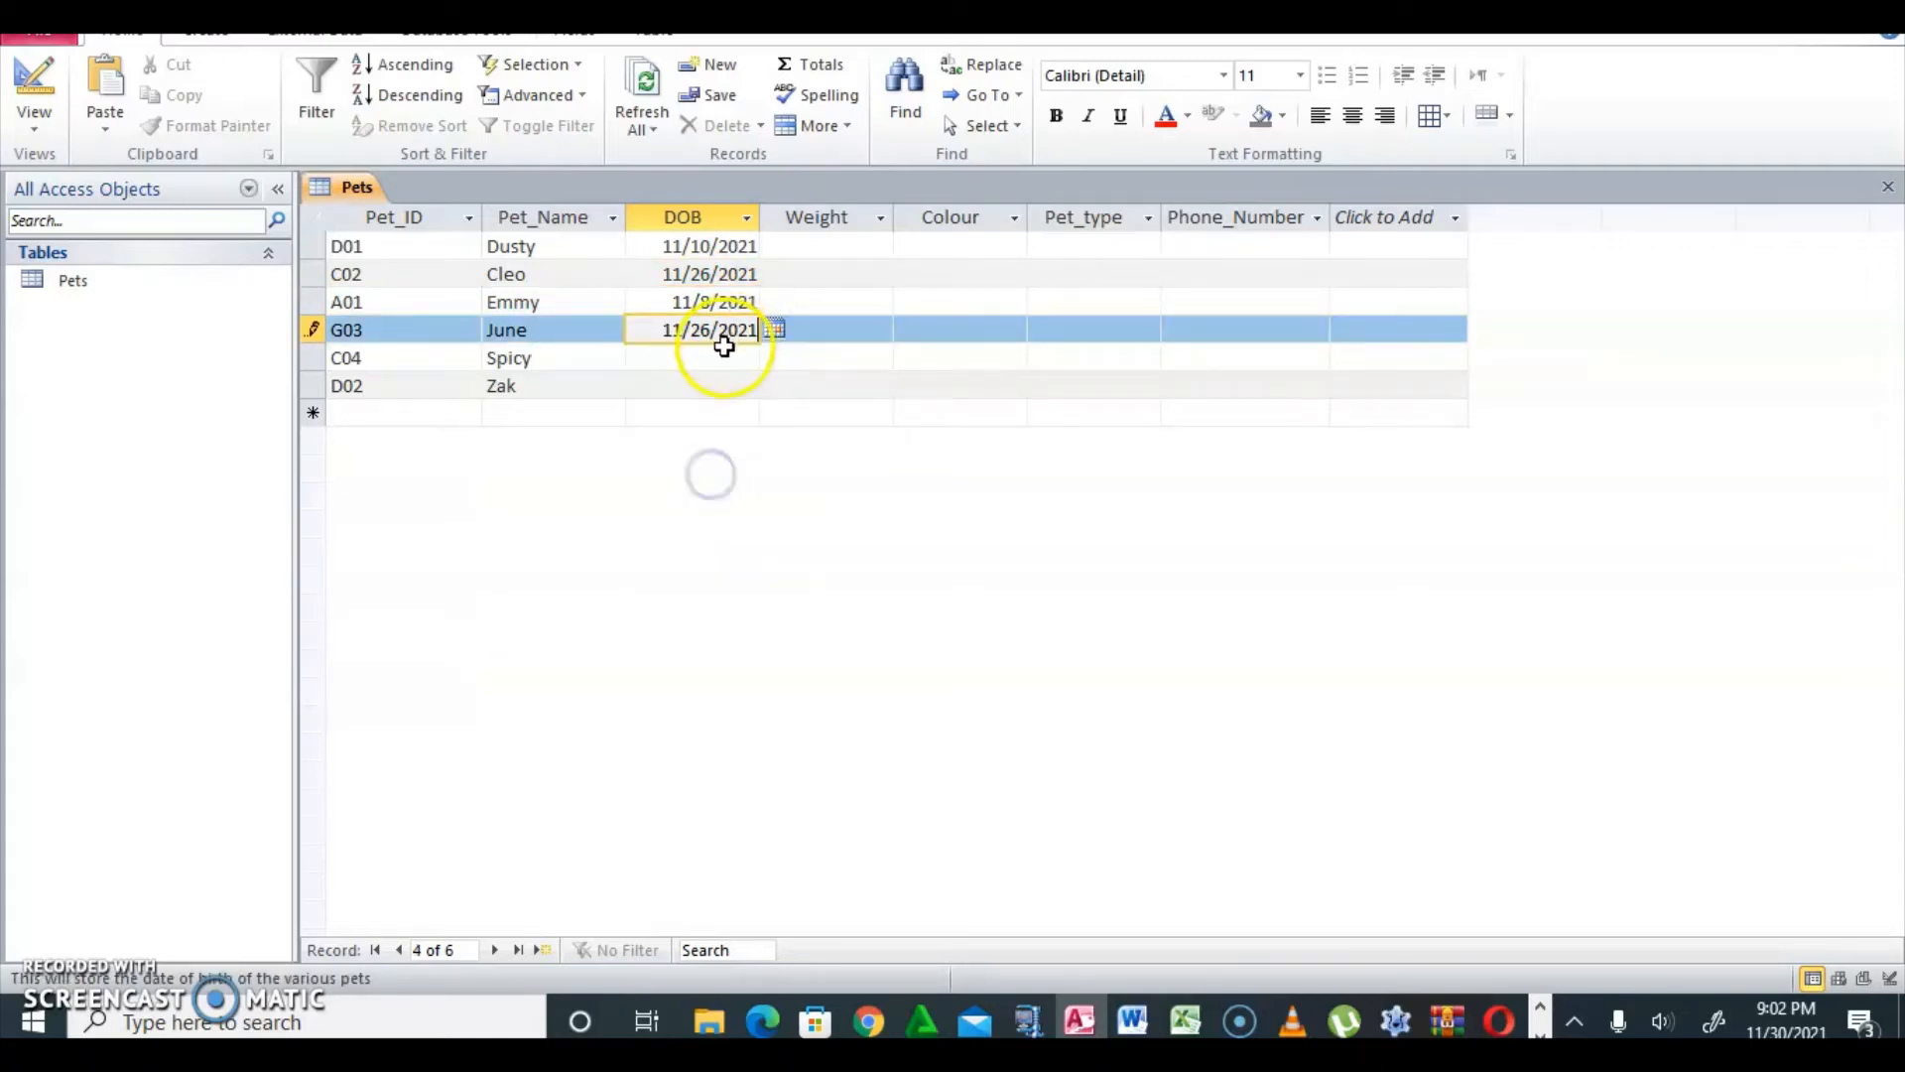
Choose November 2021 calendar dates as the DOB of Spicy and Zak
{"action": "left_click", "coordinate": [723, 355]}
{"action": "left_click", "coordinate": [774, 359]}
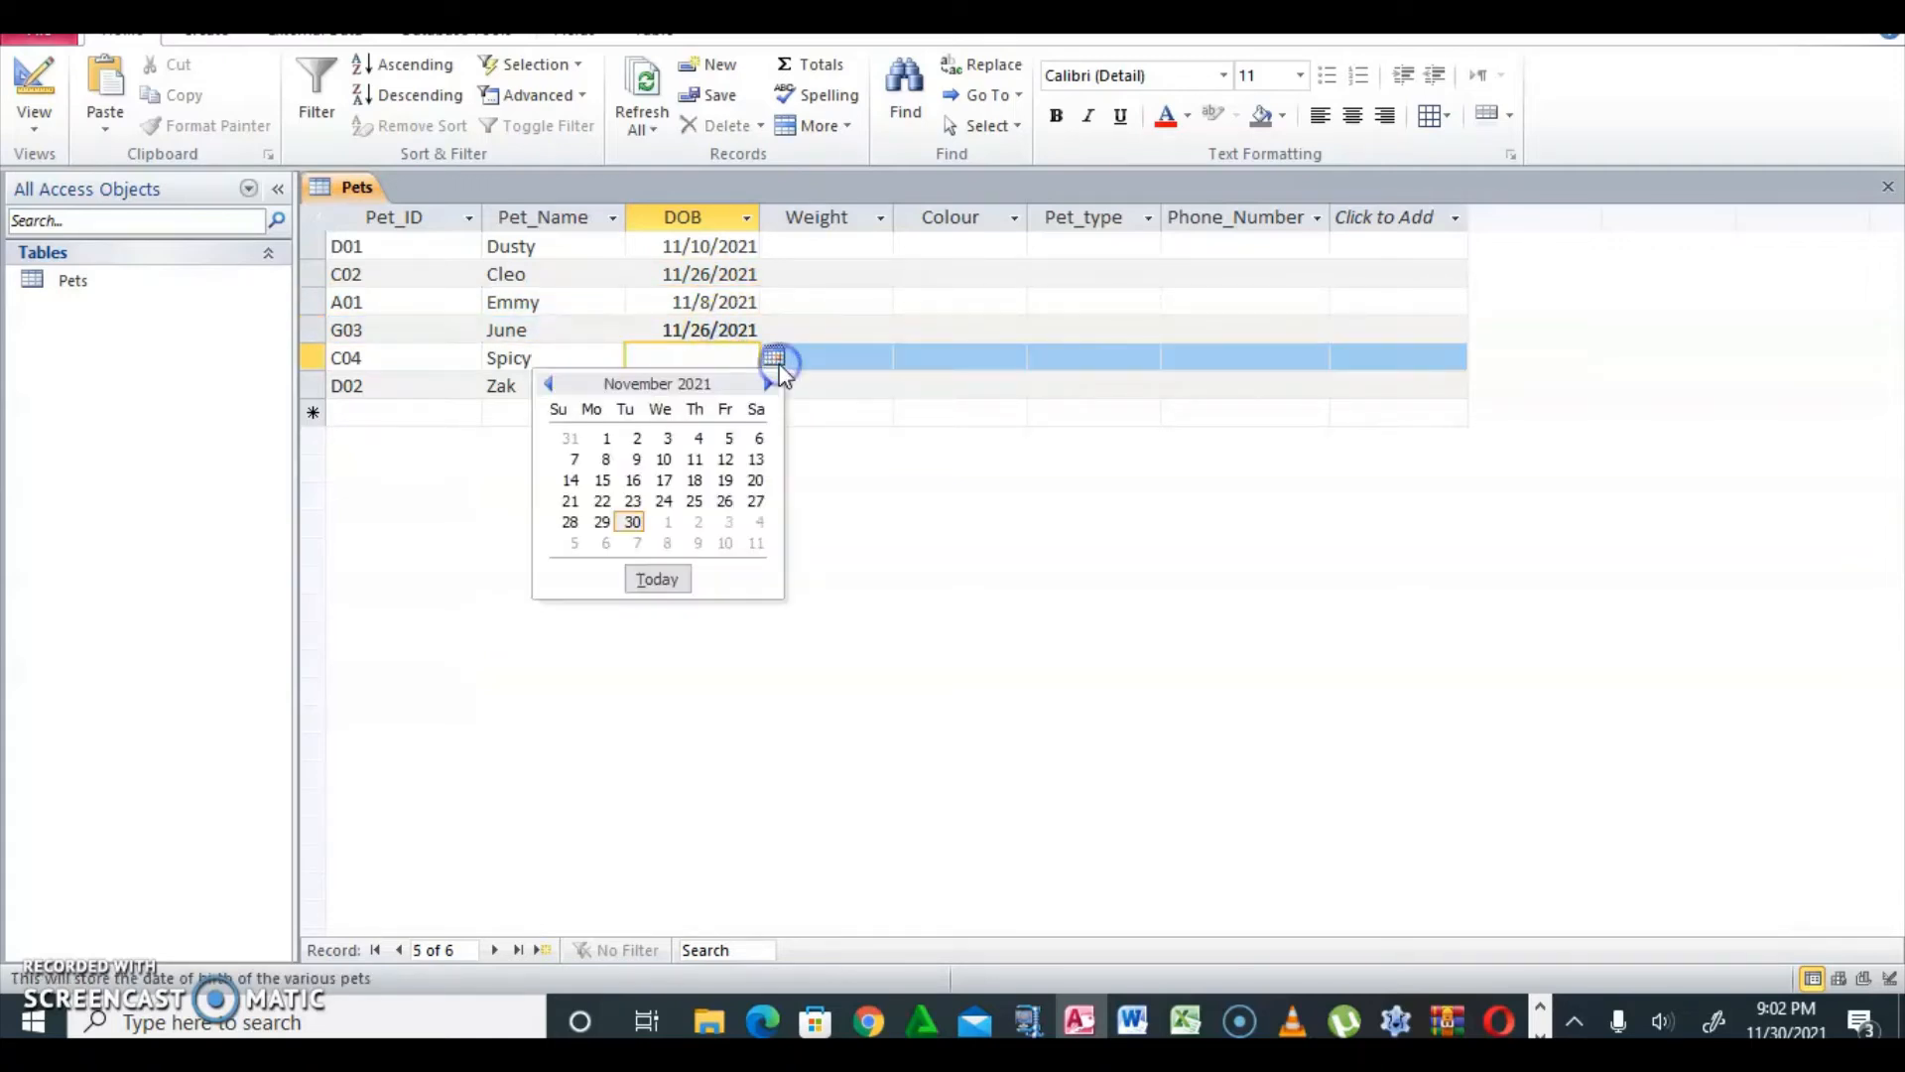
{"action": "left_click", "coordinate": [599, 501]}
{"action": "left_click", "coordinate": [694, 385]}
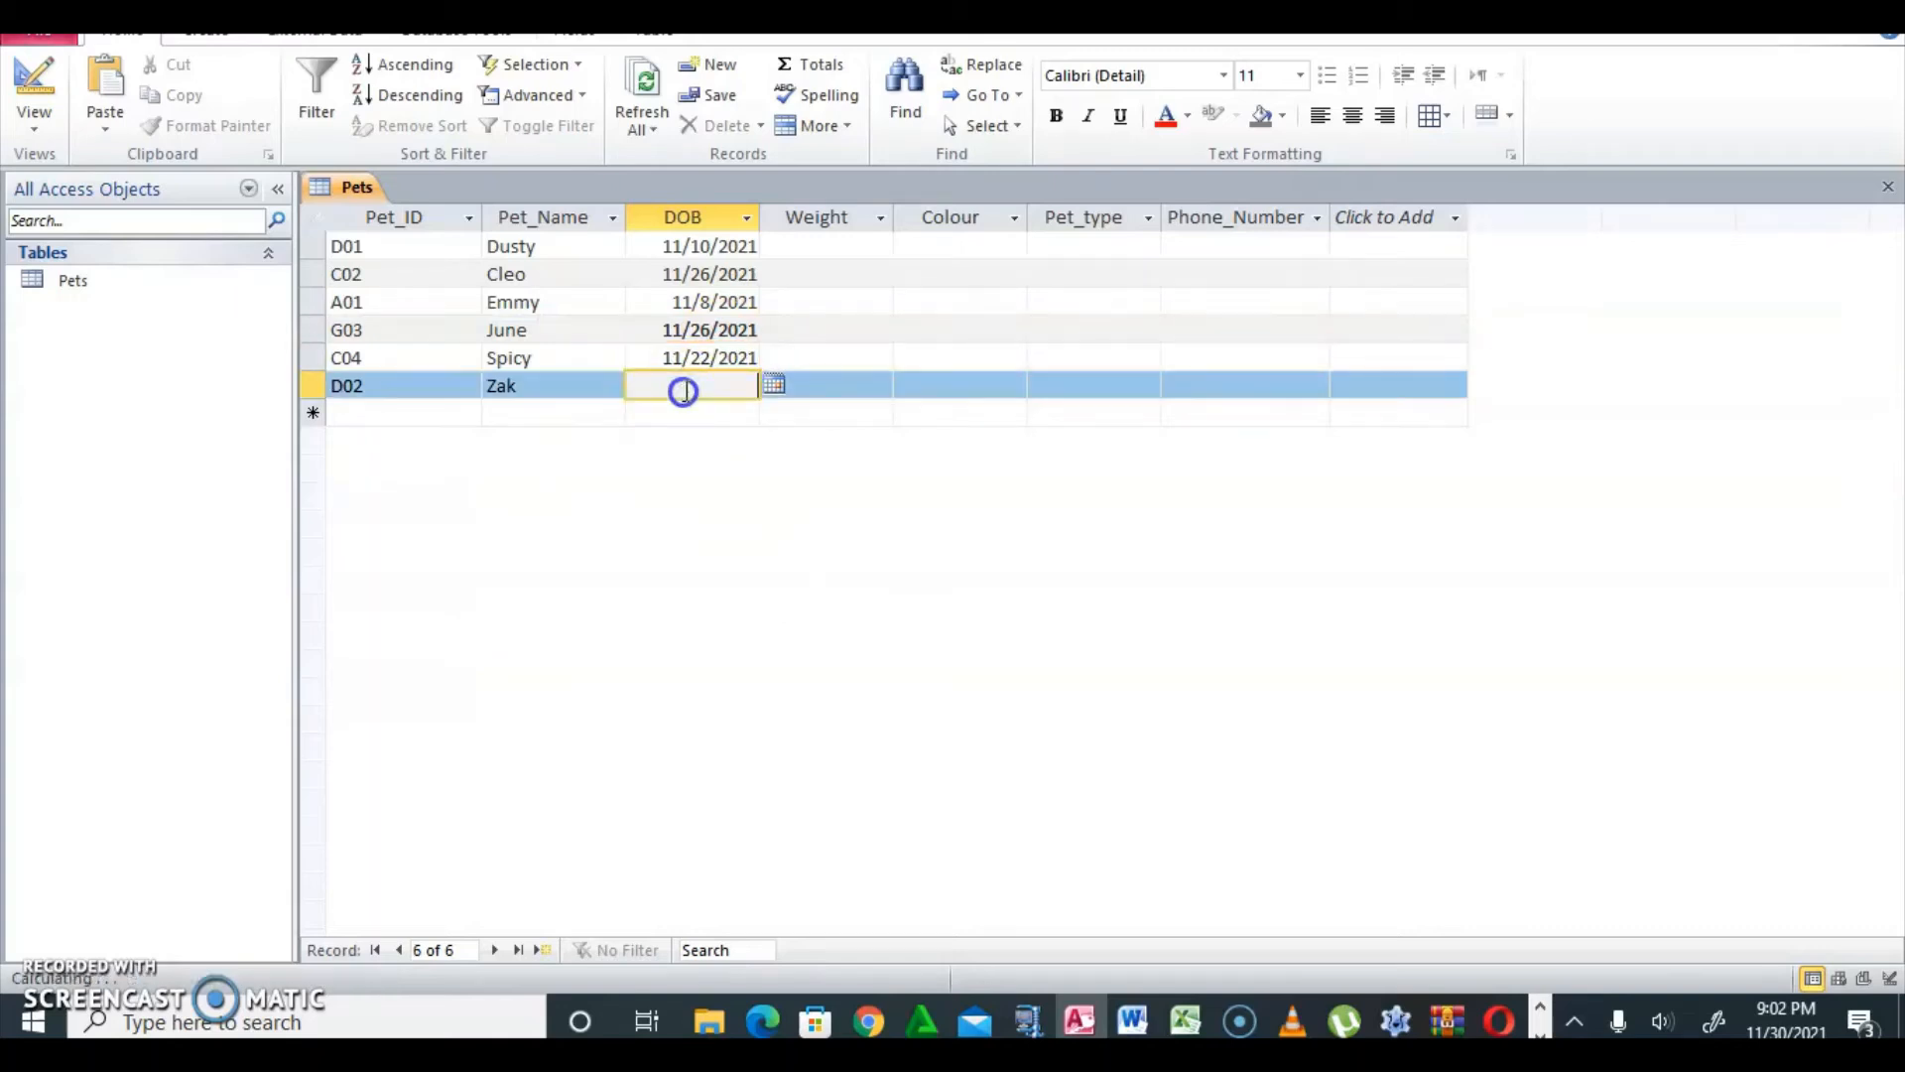
{"action": "left_click", "coordinate": [772, 391]}
{"action": "left_click", "coordinate": [745, 395]}
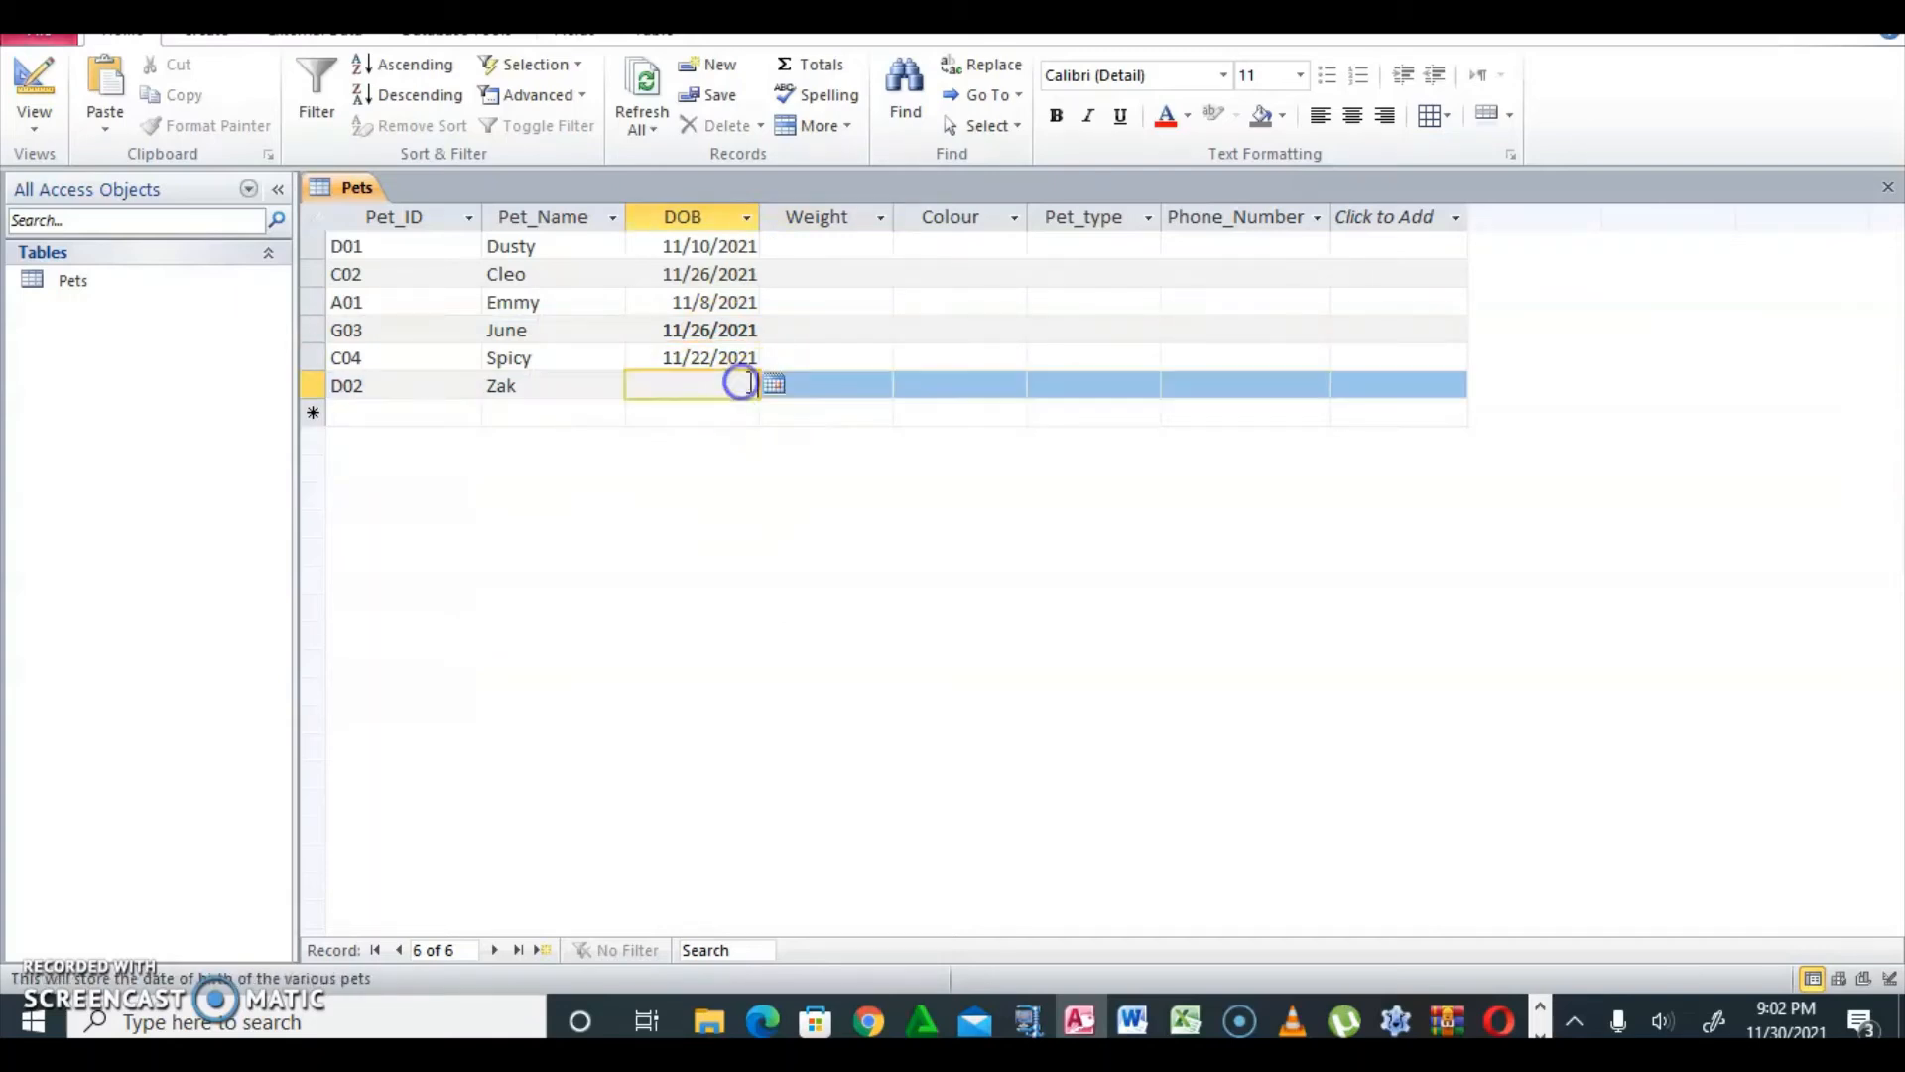
{"action": "left_click", "coordinate": [773, 385]}
{"action": "left_click", "coordinate": [612, 501]}
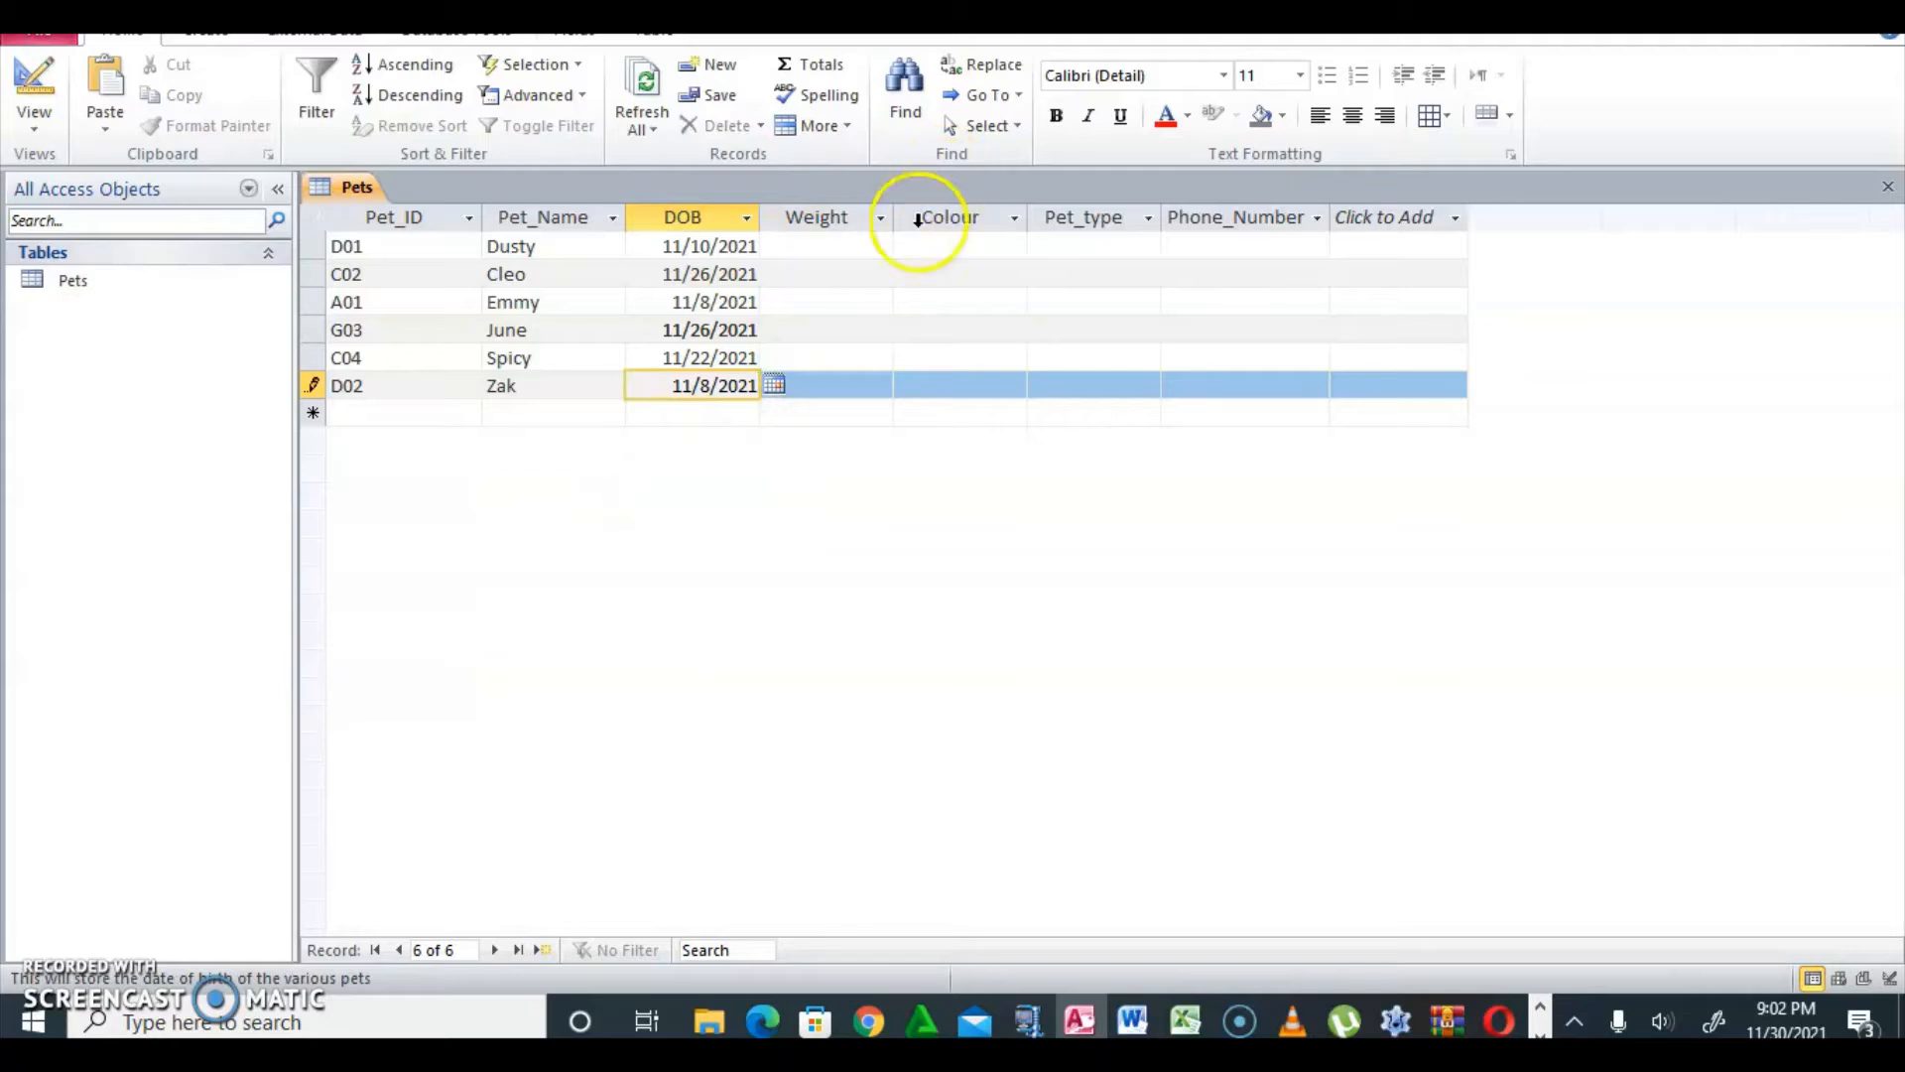
Enter the Weight values 20 lbs for Dusty, 10 lbs for Cleo and 15 lbs for Emmy
{"action": "left_click", "coordinate": [843, 248]}
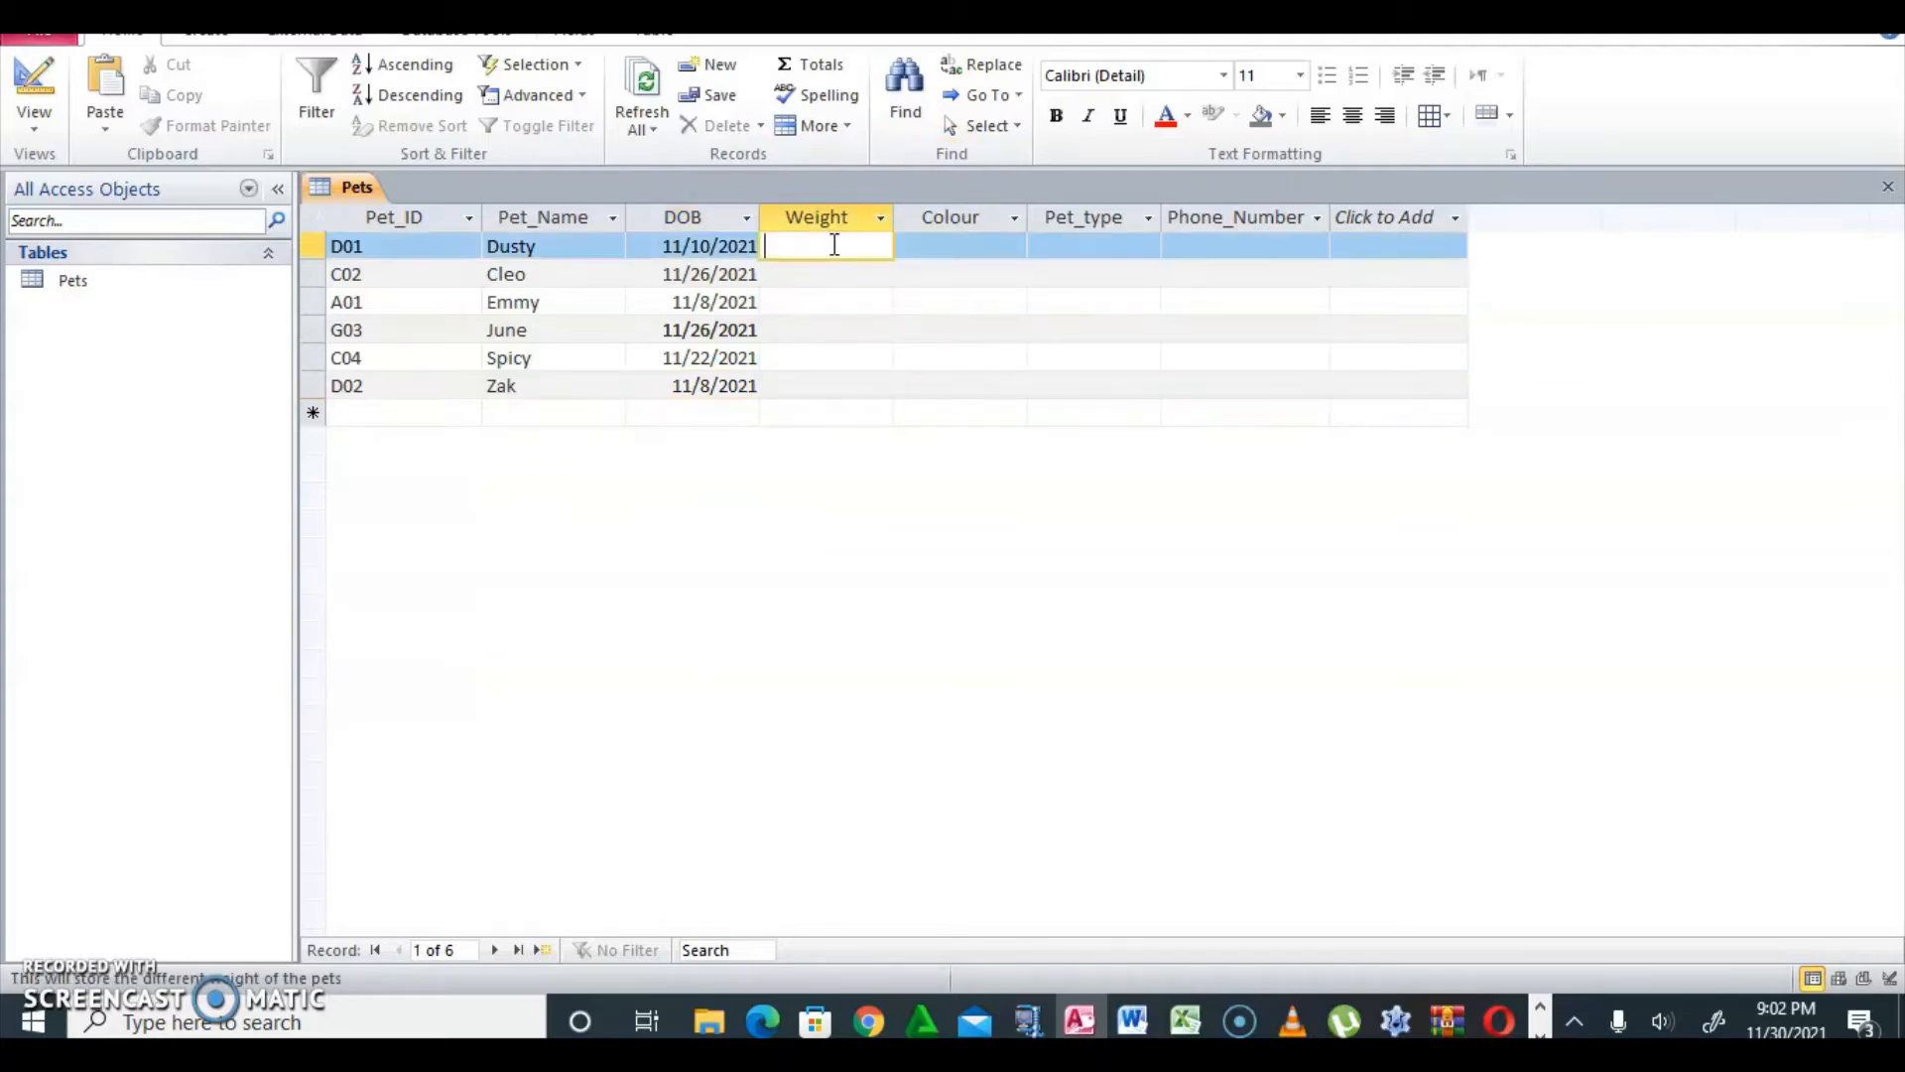
{"action": "type", "text": "20 lbs"}
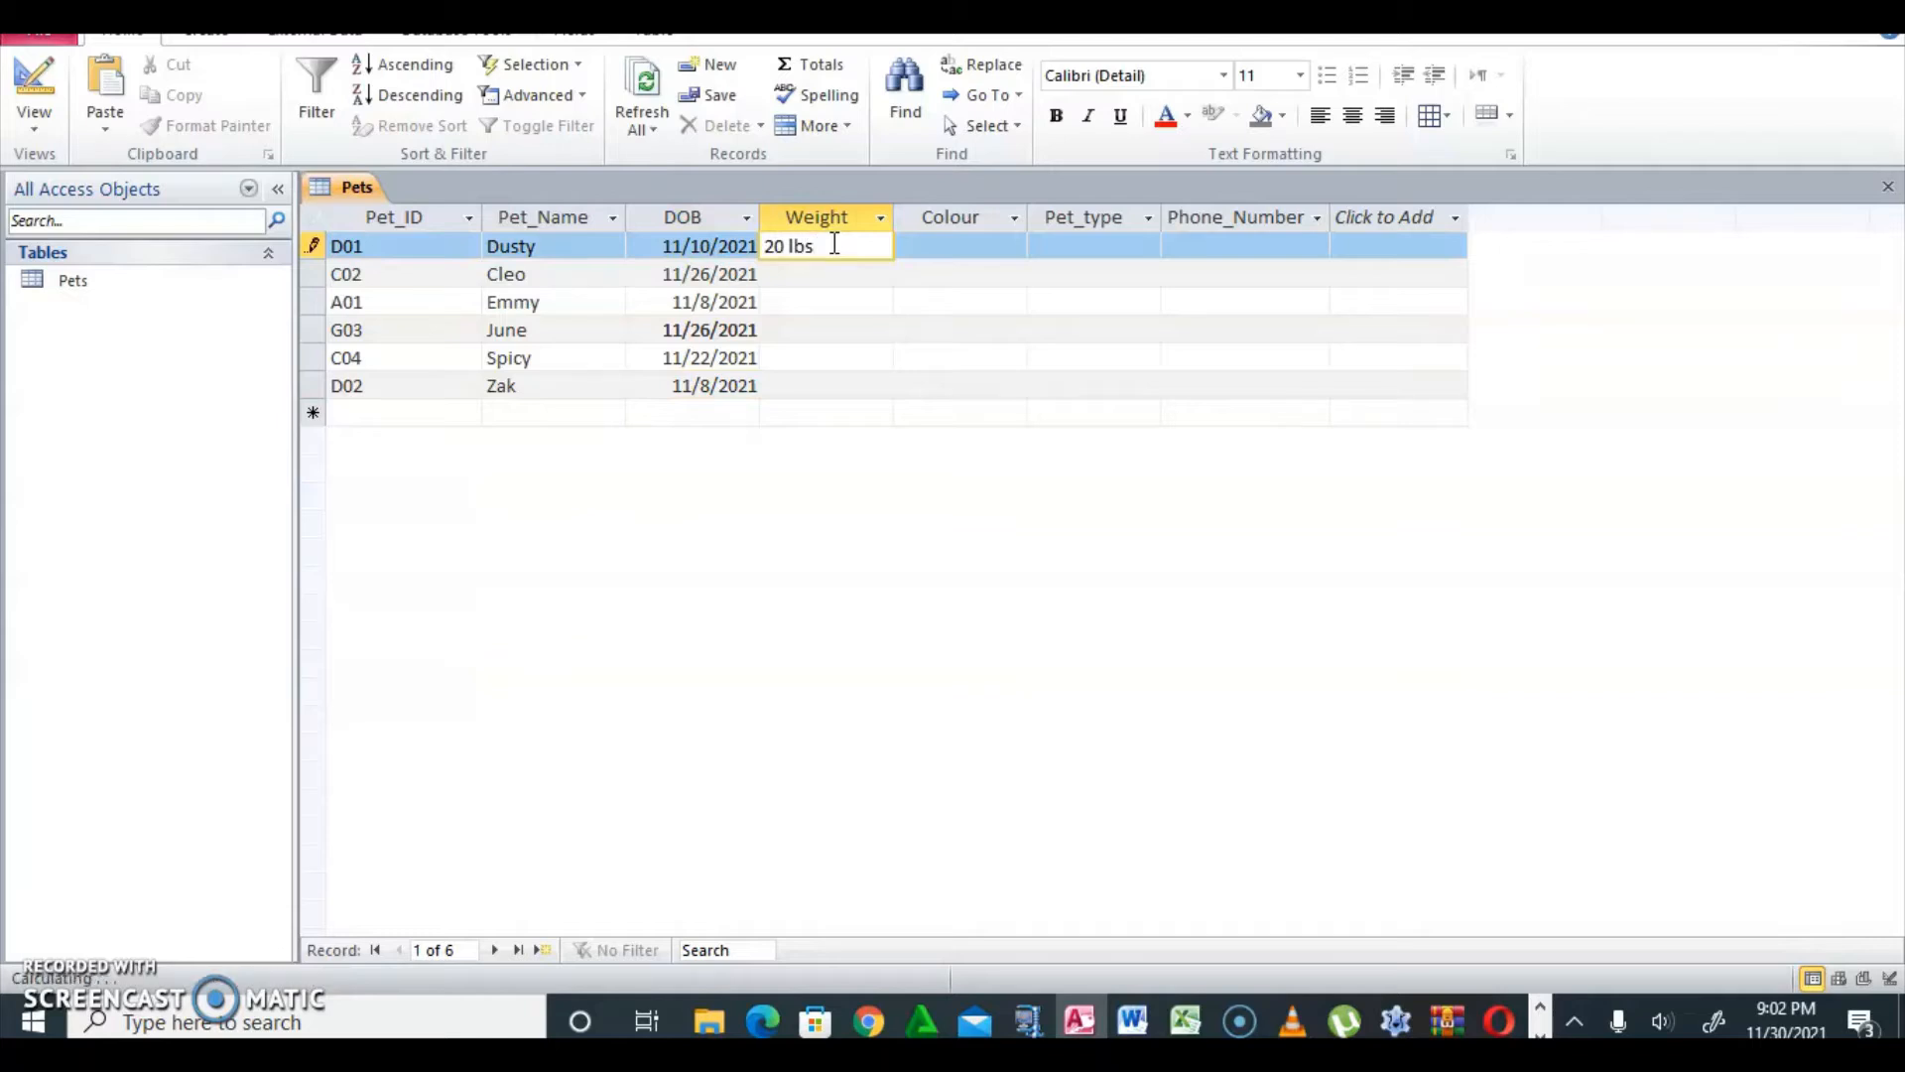
{"action": "key", "text": "Down"}
{"action": "type", "text": "10 ln"}
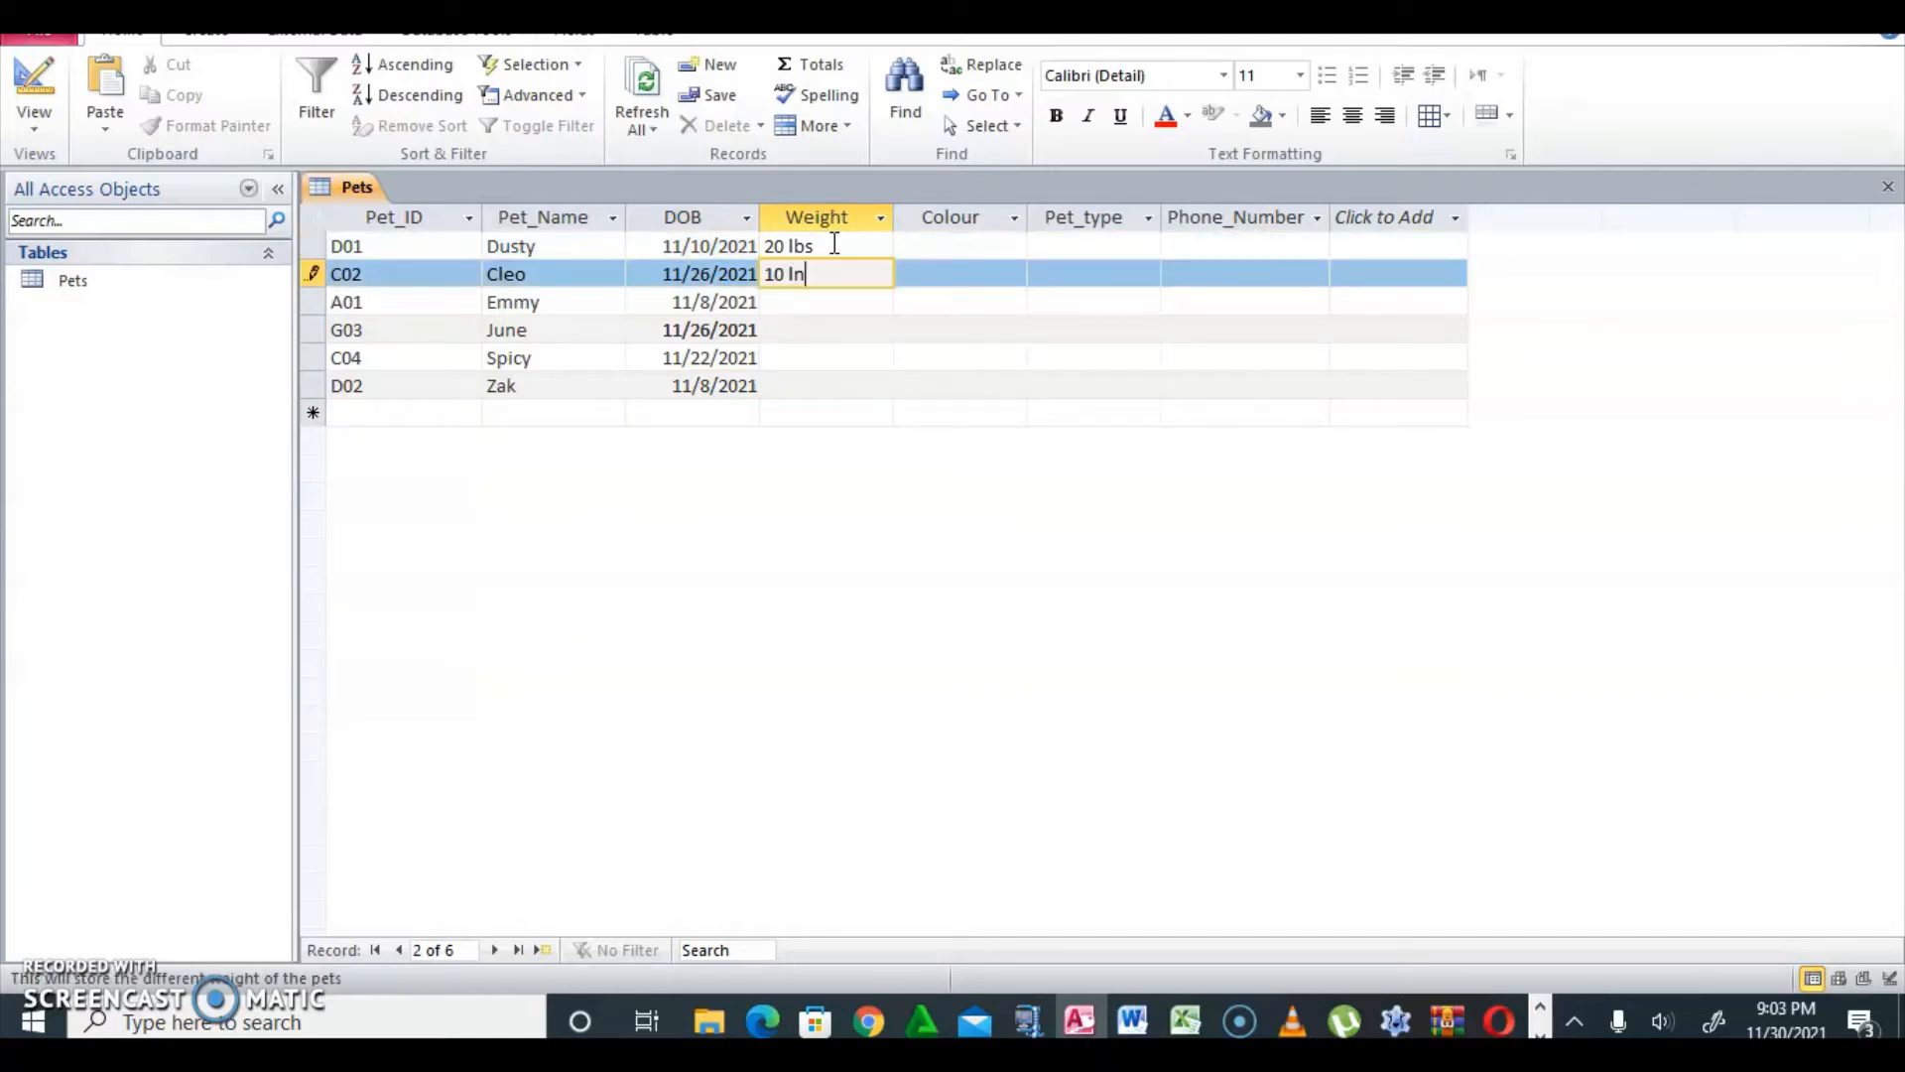
{"action": "key", "text": "BackSpace"}
{"action": "type", "text": "bs"}
{"action": "key", "text": "Down"}
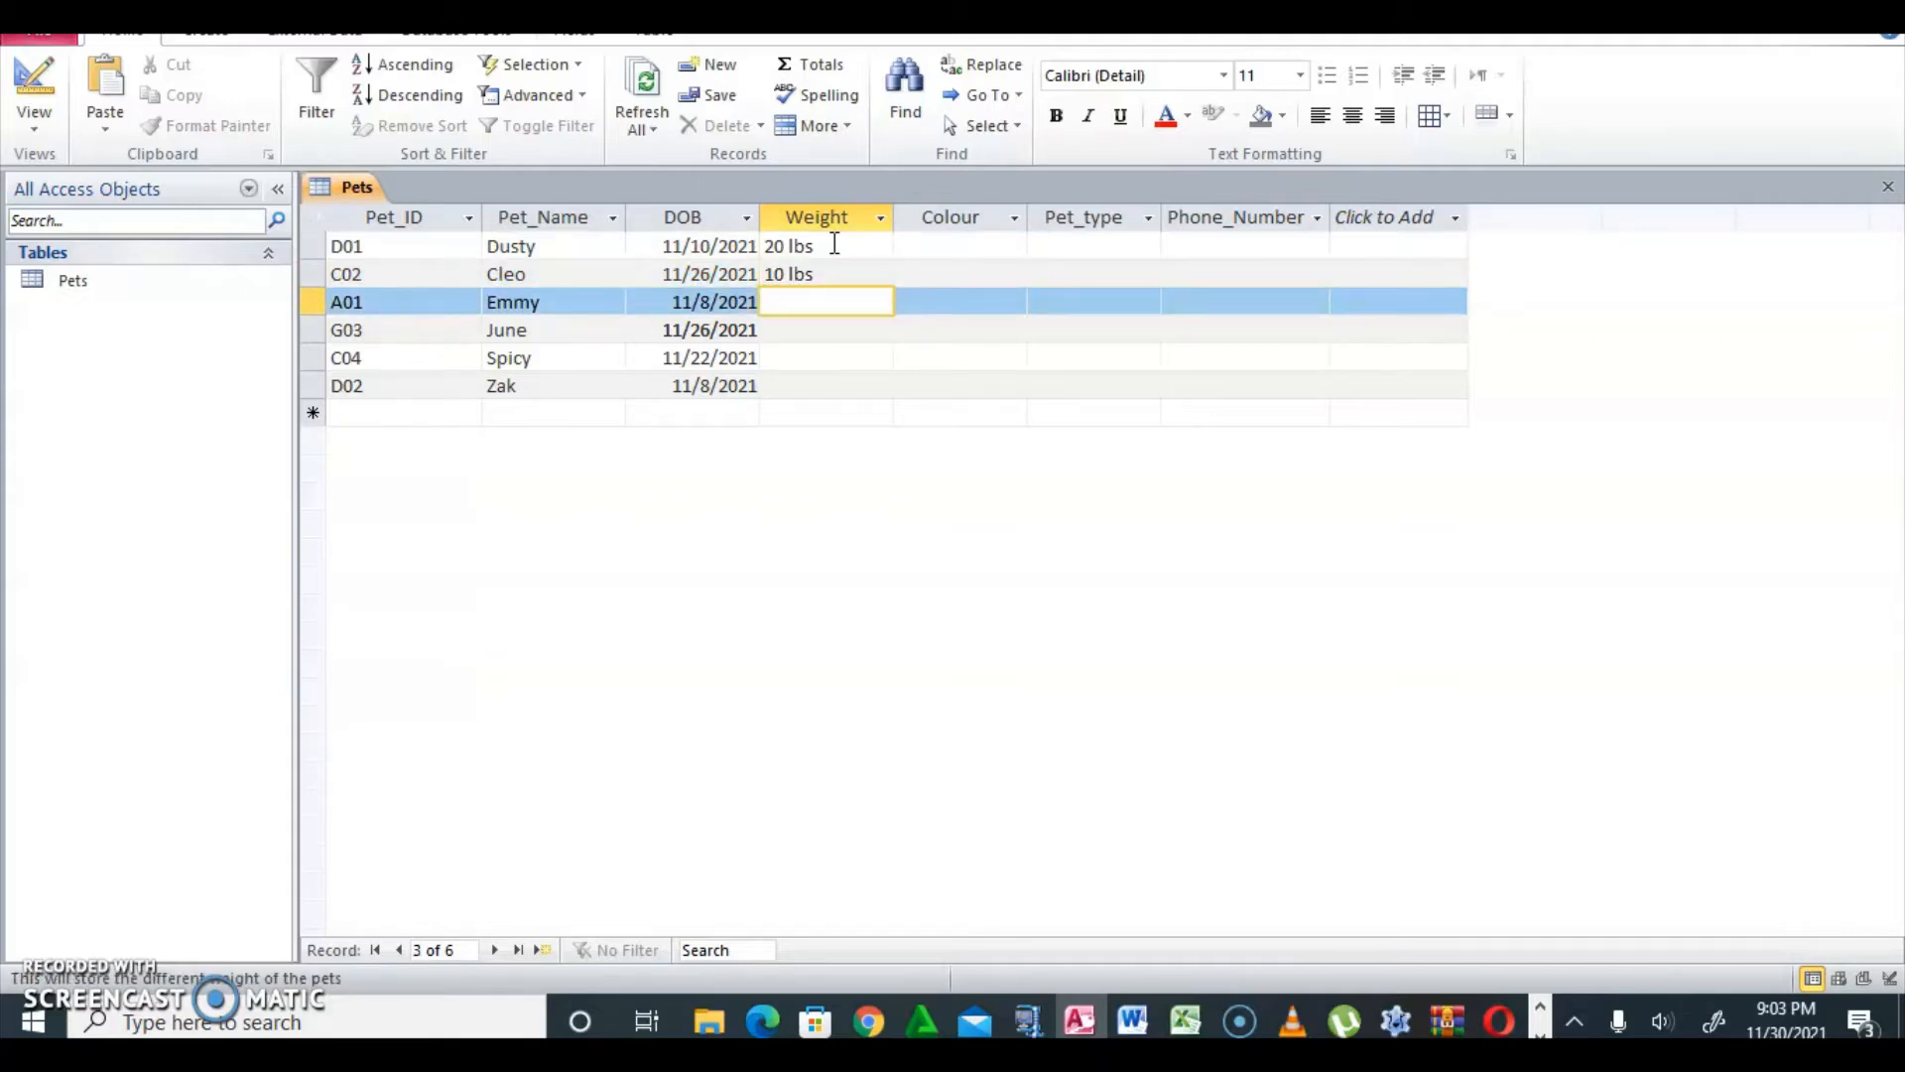
{"action": "type", "text": "15 lbs"}
{"action": "key", "text": "Down"}
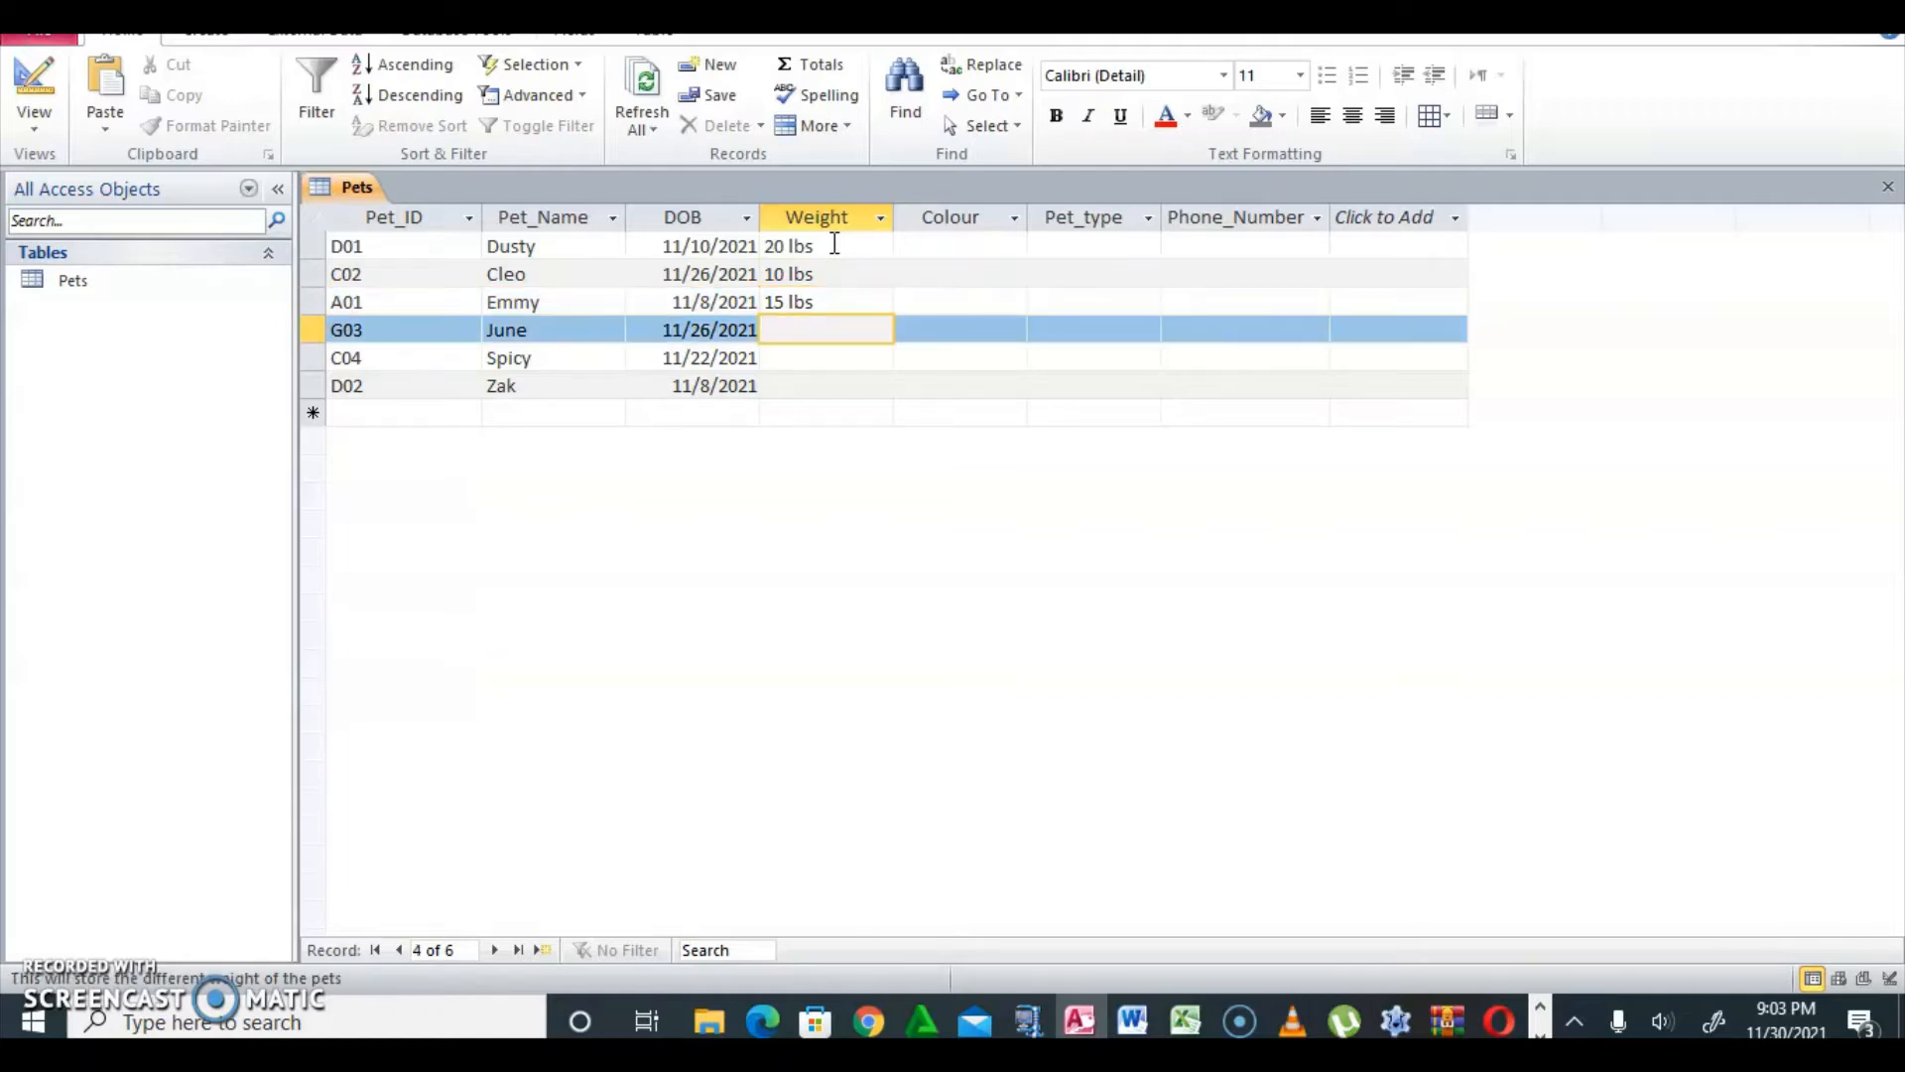
Enter the Weight values 35 lbs for June, 91 lbs for Spicy and 28 lbs for Zak
{"action": "type", "text": "35l"}
{"action": "key", "text": "BackSpace"}
{"action": "type", "text": "lbs"}
{"action": "key", "text": "Down"}
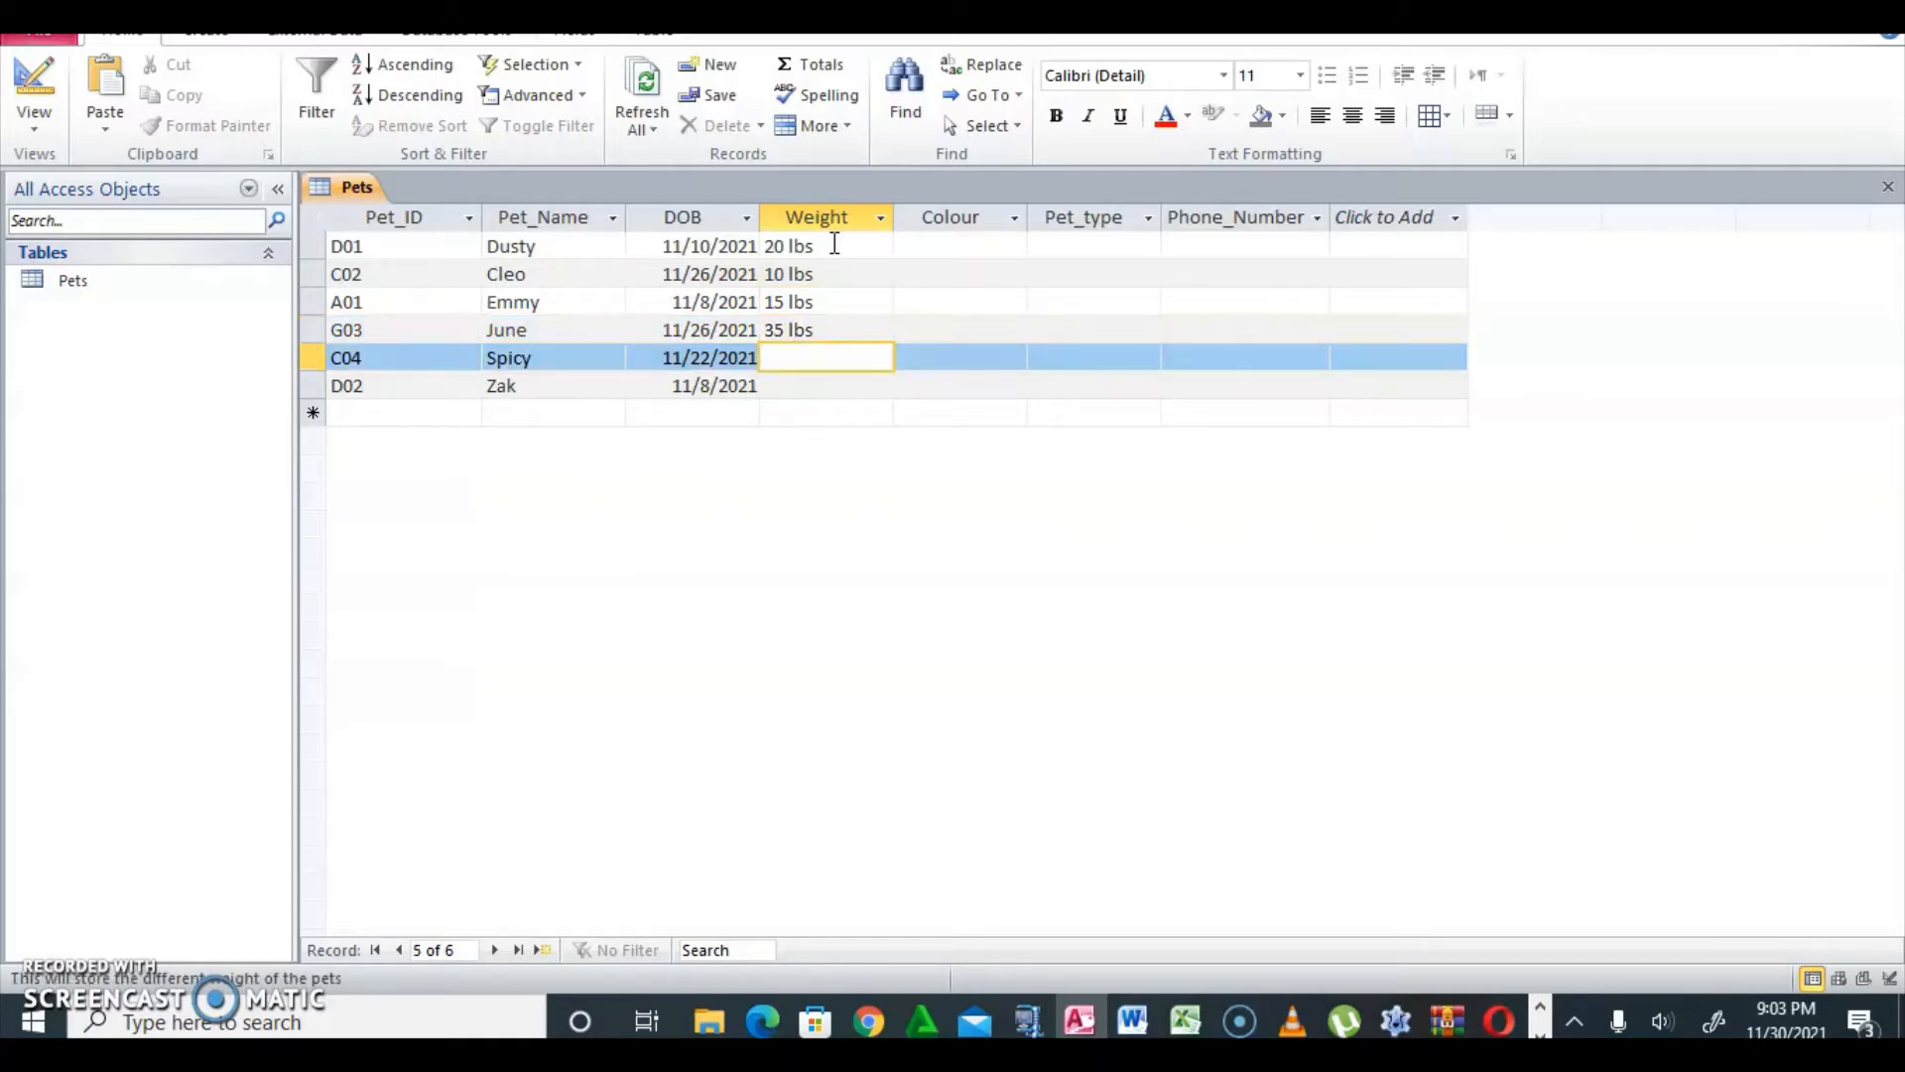
{"action": "type", "text": "91 lbs"}
{"action": "key", "text": "Down"}
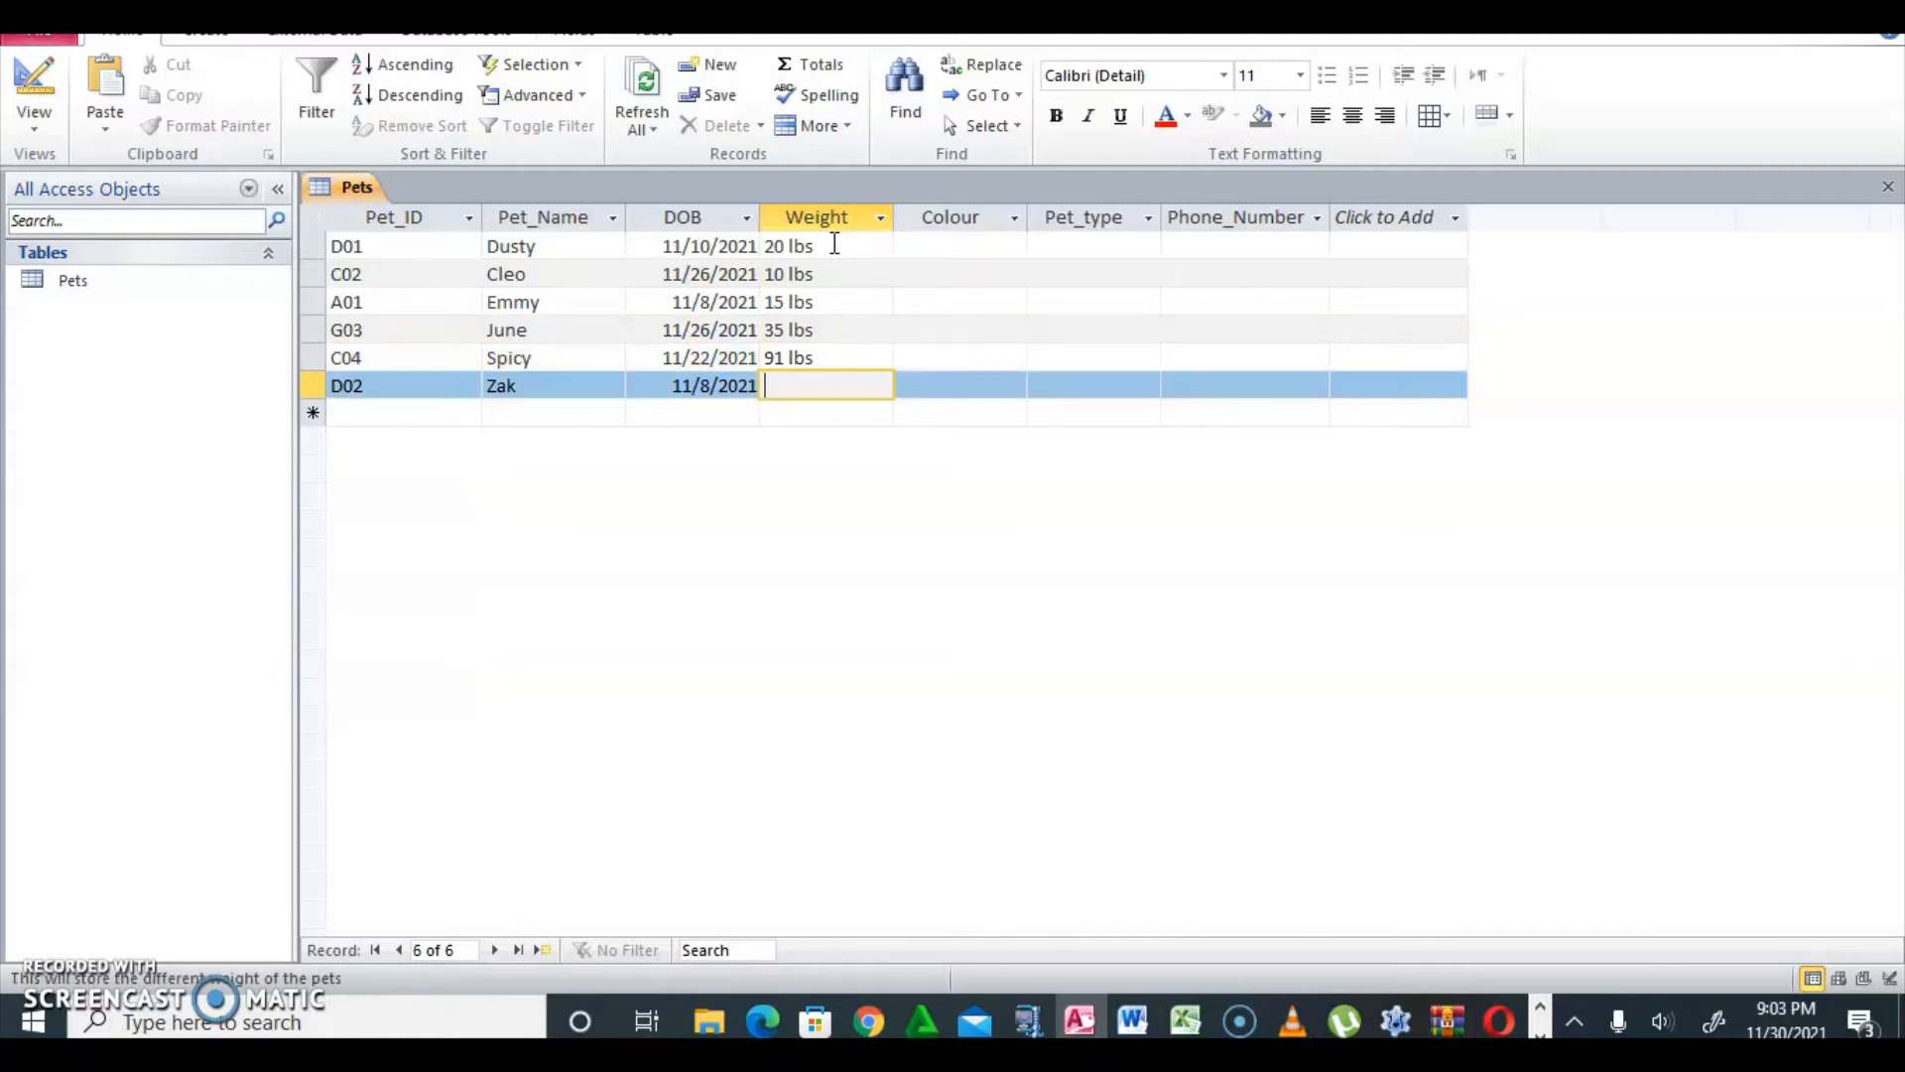
{"action": "type", "text": "28 lbs"}
Enter the Colour values Brown for Dusty, White for Cleo and Green for Emmy
{"action": "left_click", "coordinate": [964, 244]}
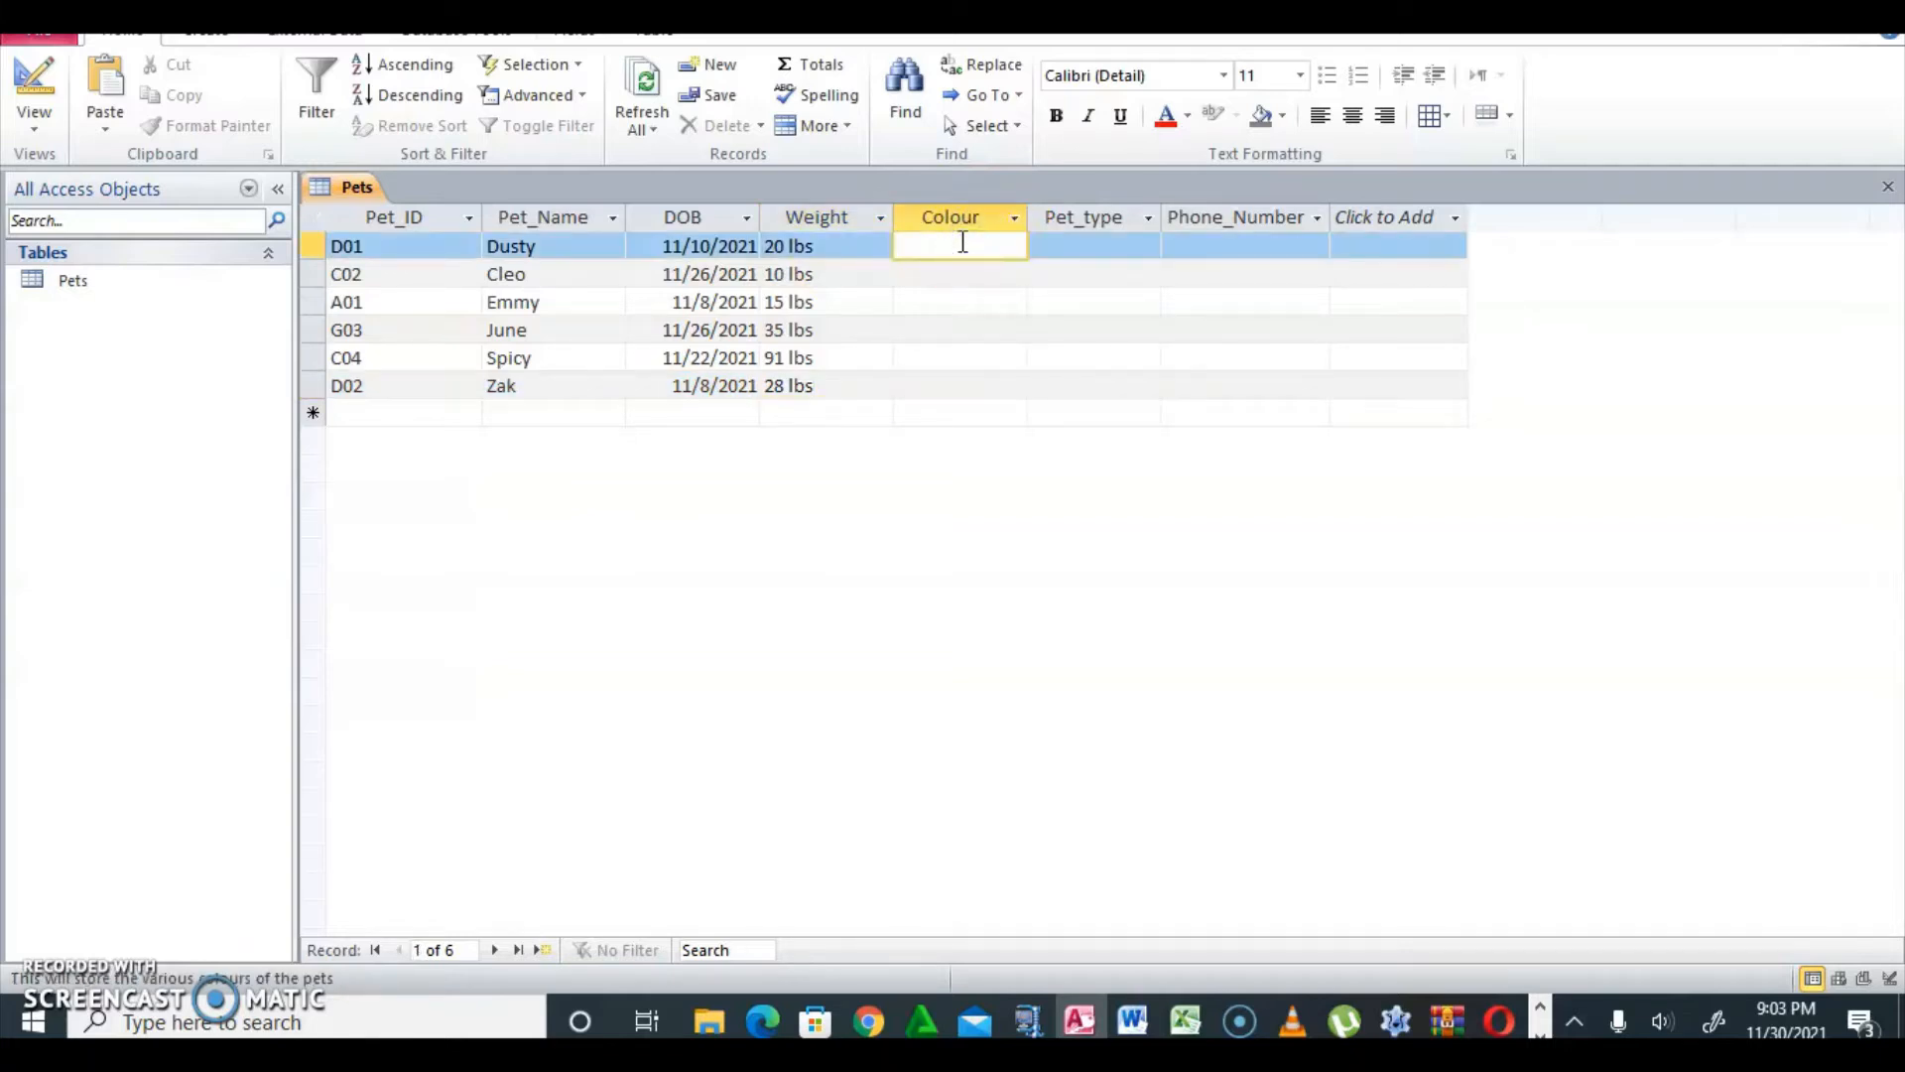
{"action": "type", "text": "Brown"}
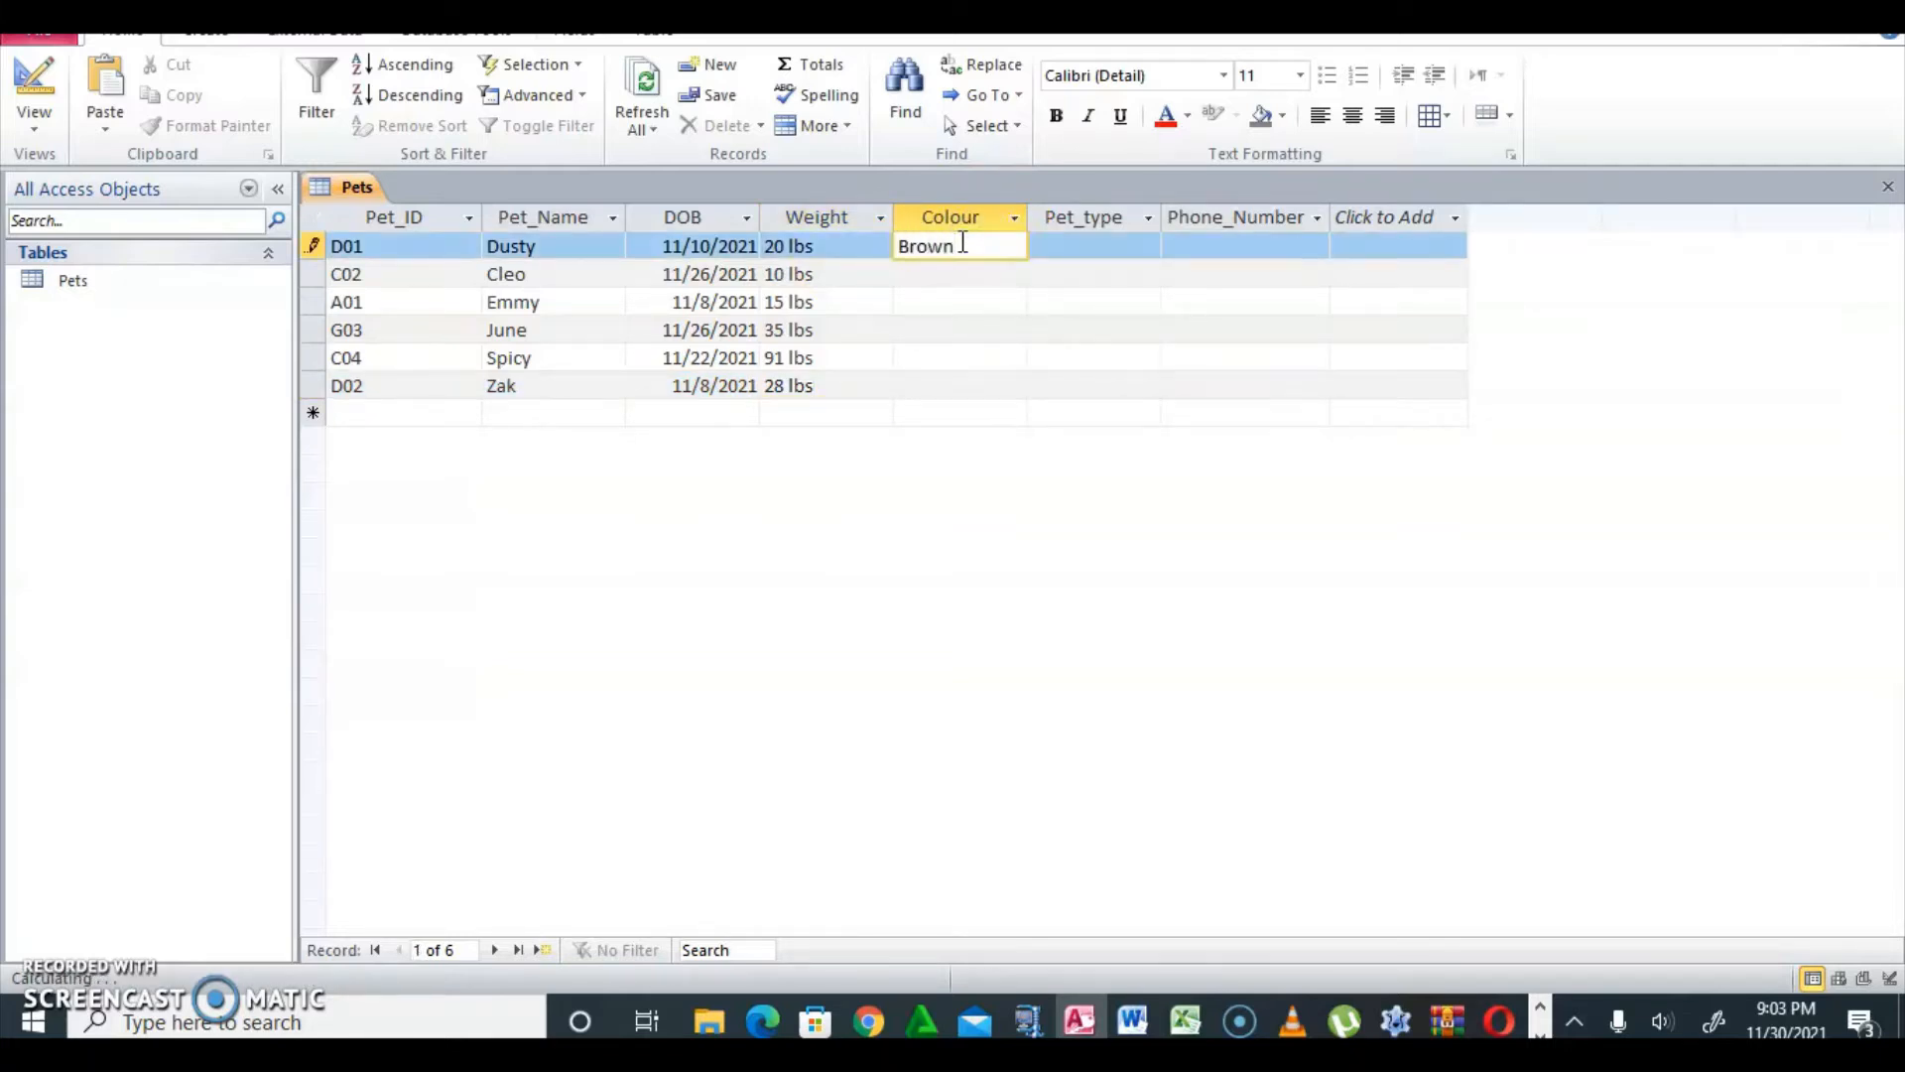
{"action": "key", "text": "Down"}
{"action": "type", "text": "White"}
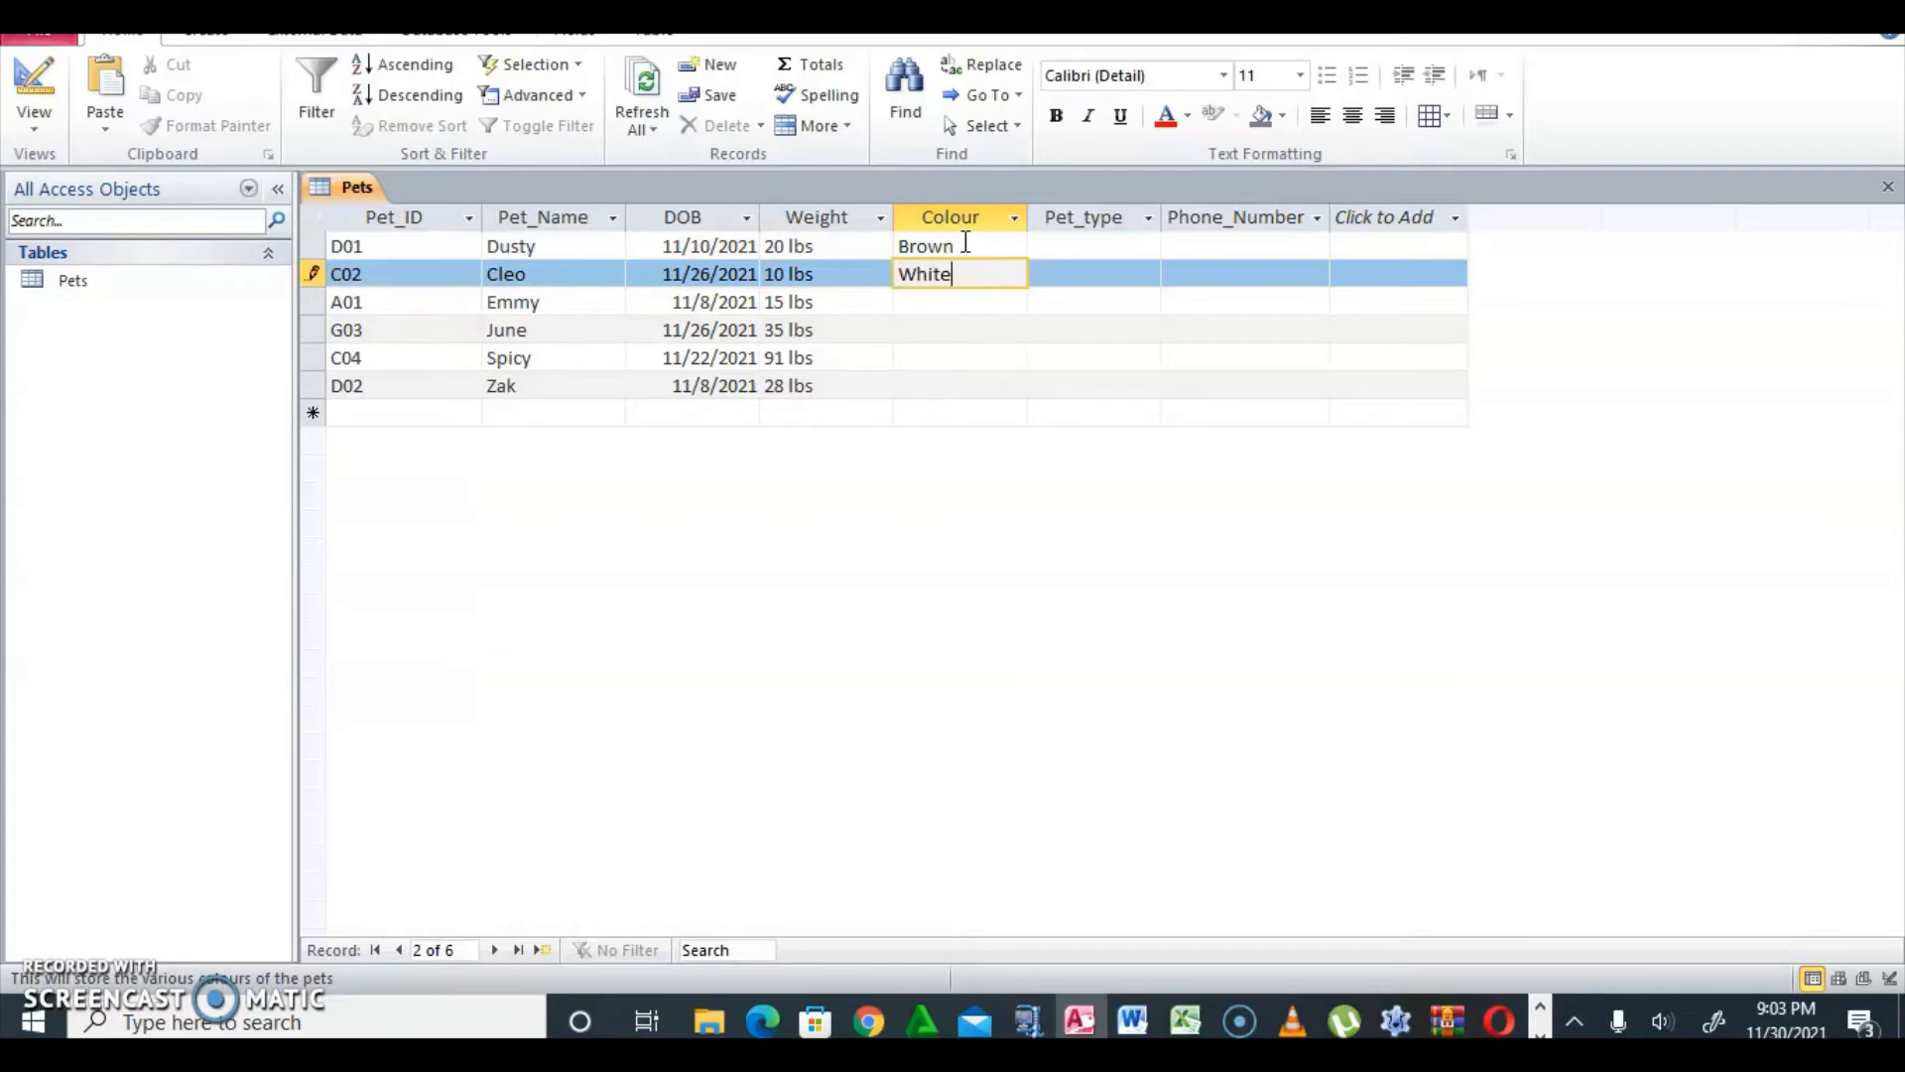
{"action": "key", "text": "Down"}
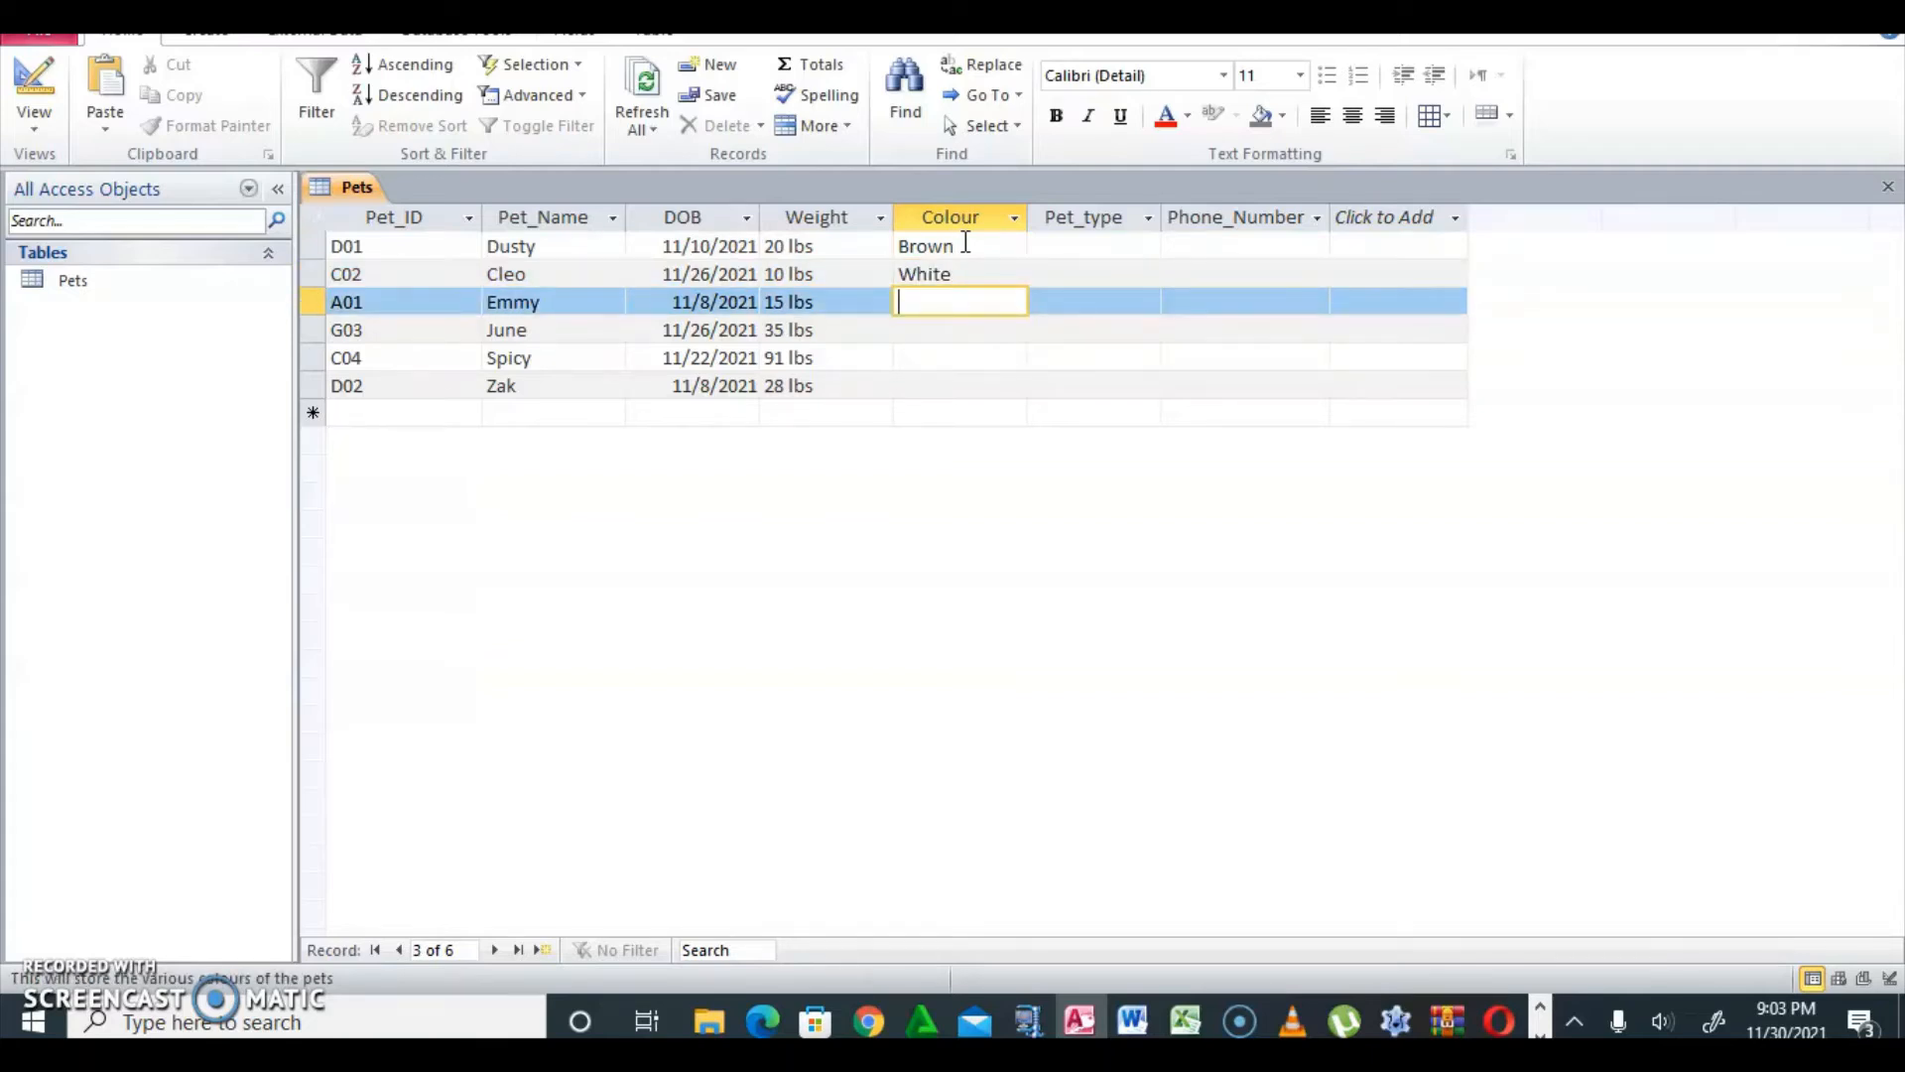
{"action": "type", "text": "Green"}
{"action": "key", "text": "Down"}
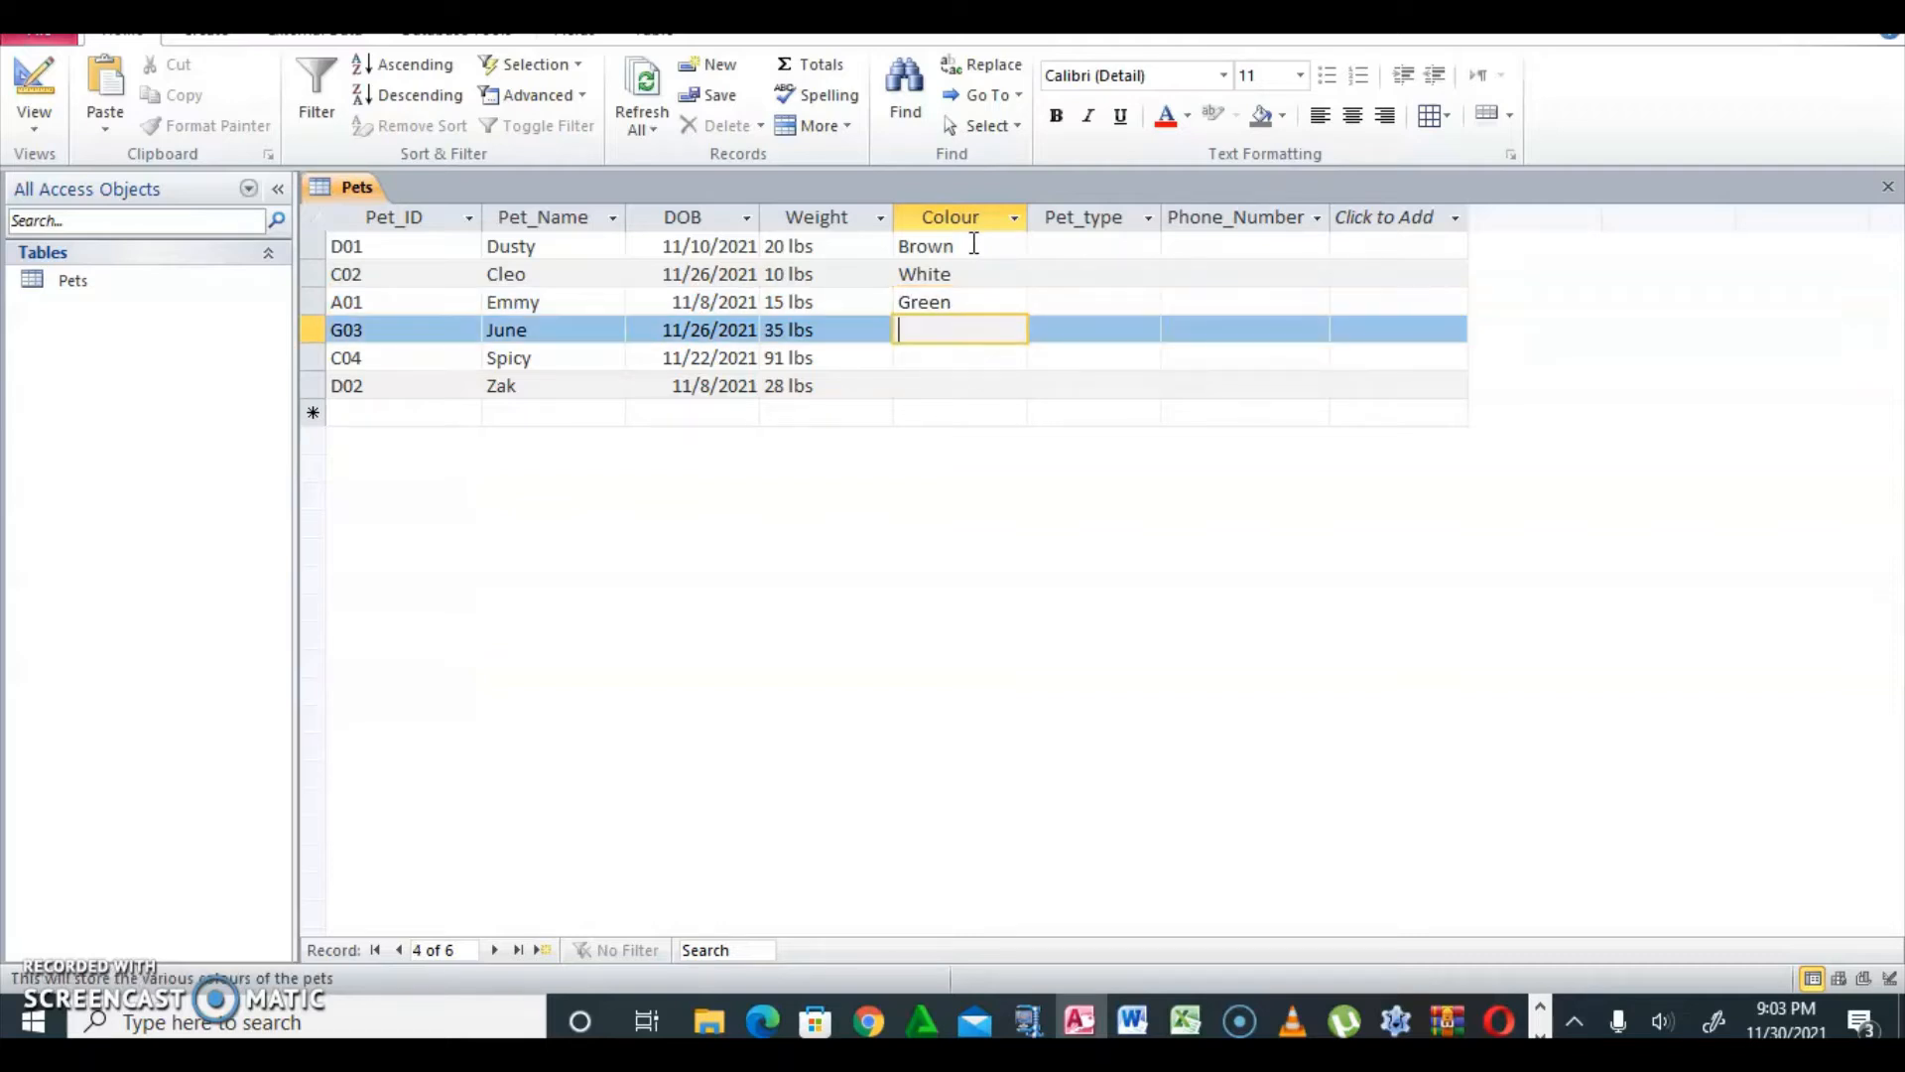
Enter the Colour values Black for June, Tan/White for Spicy and Black for Zak
{"action": "type", "text": "Black"}
{"action": "key", "text": "Down"}
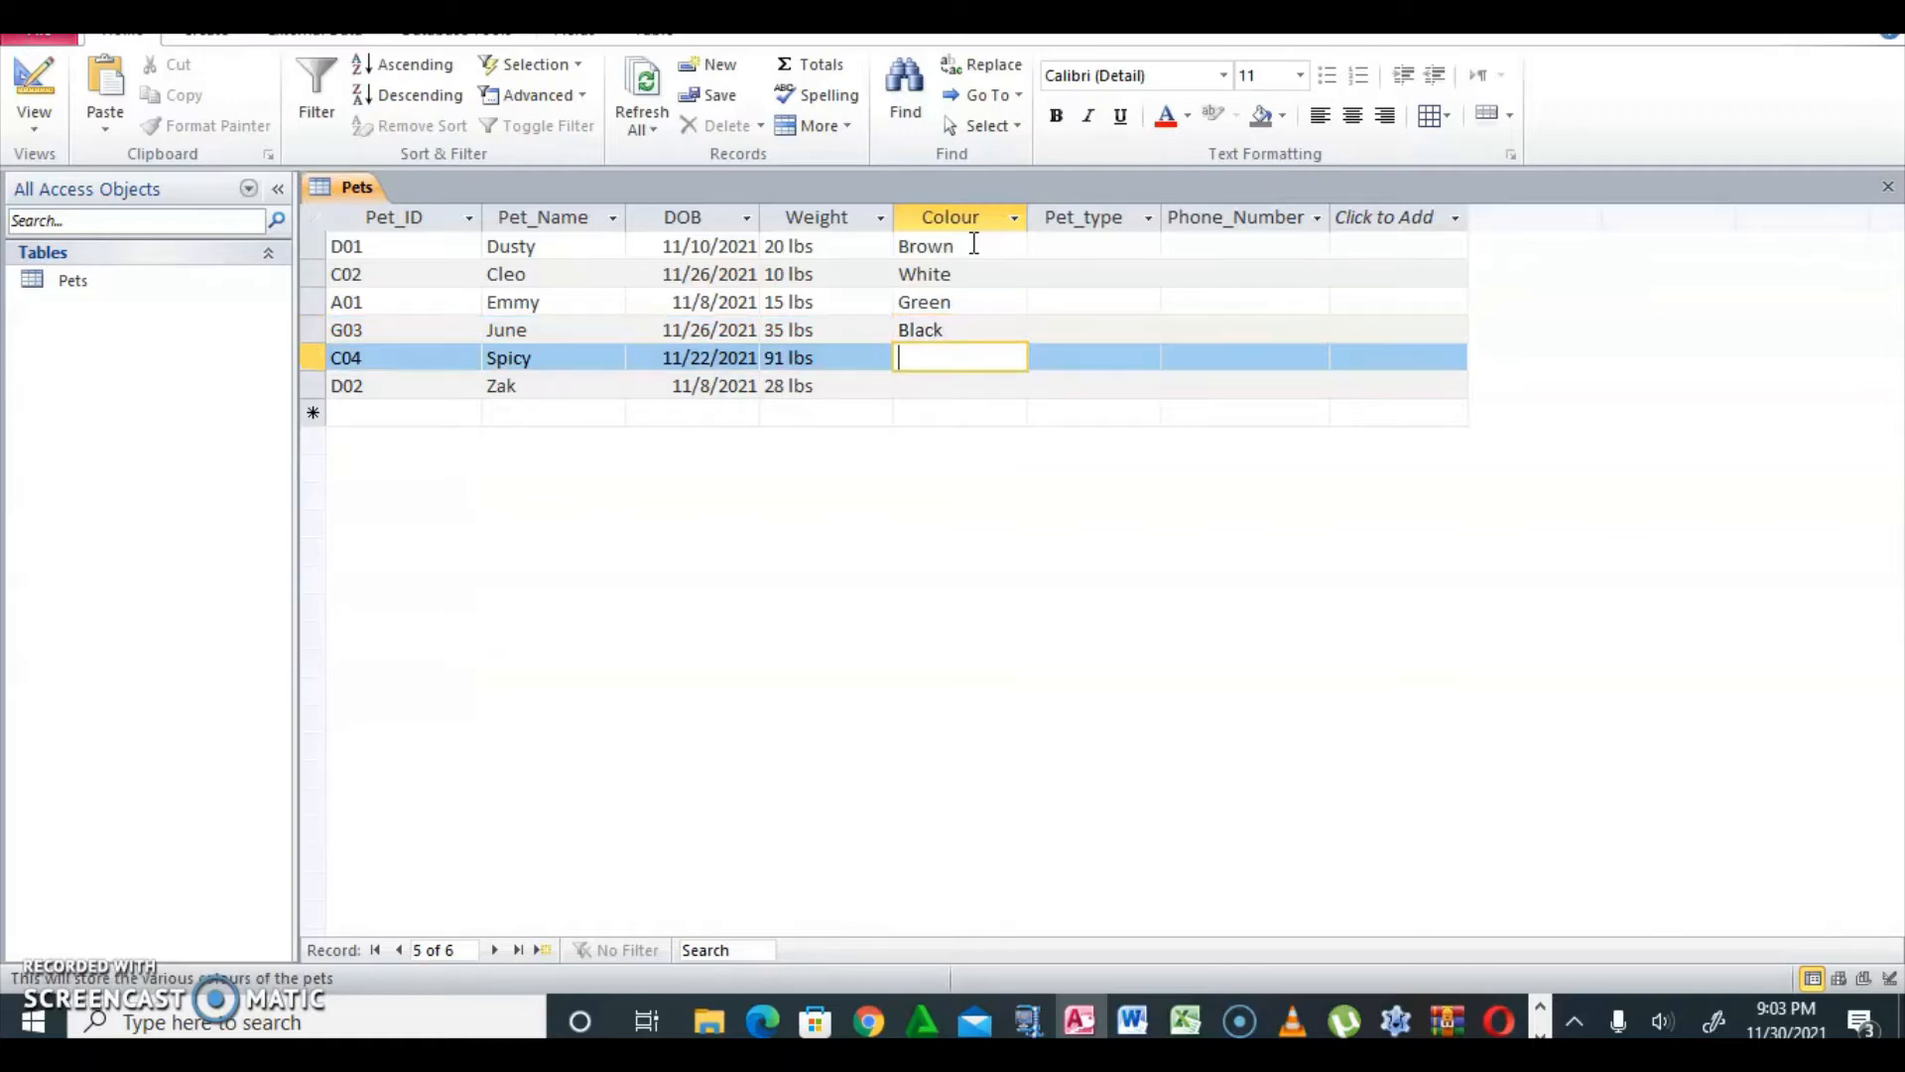
{"action": "type", "text": "Tan/White"}
{"action": "key", "text": "Down"}
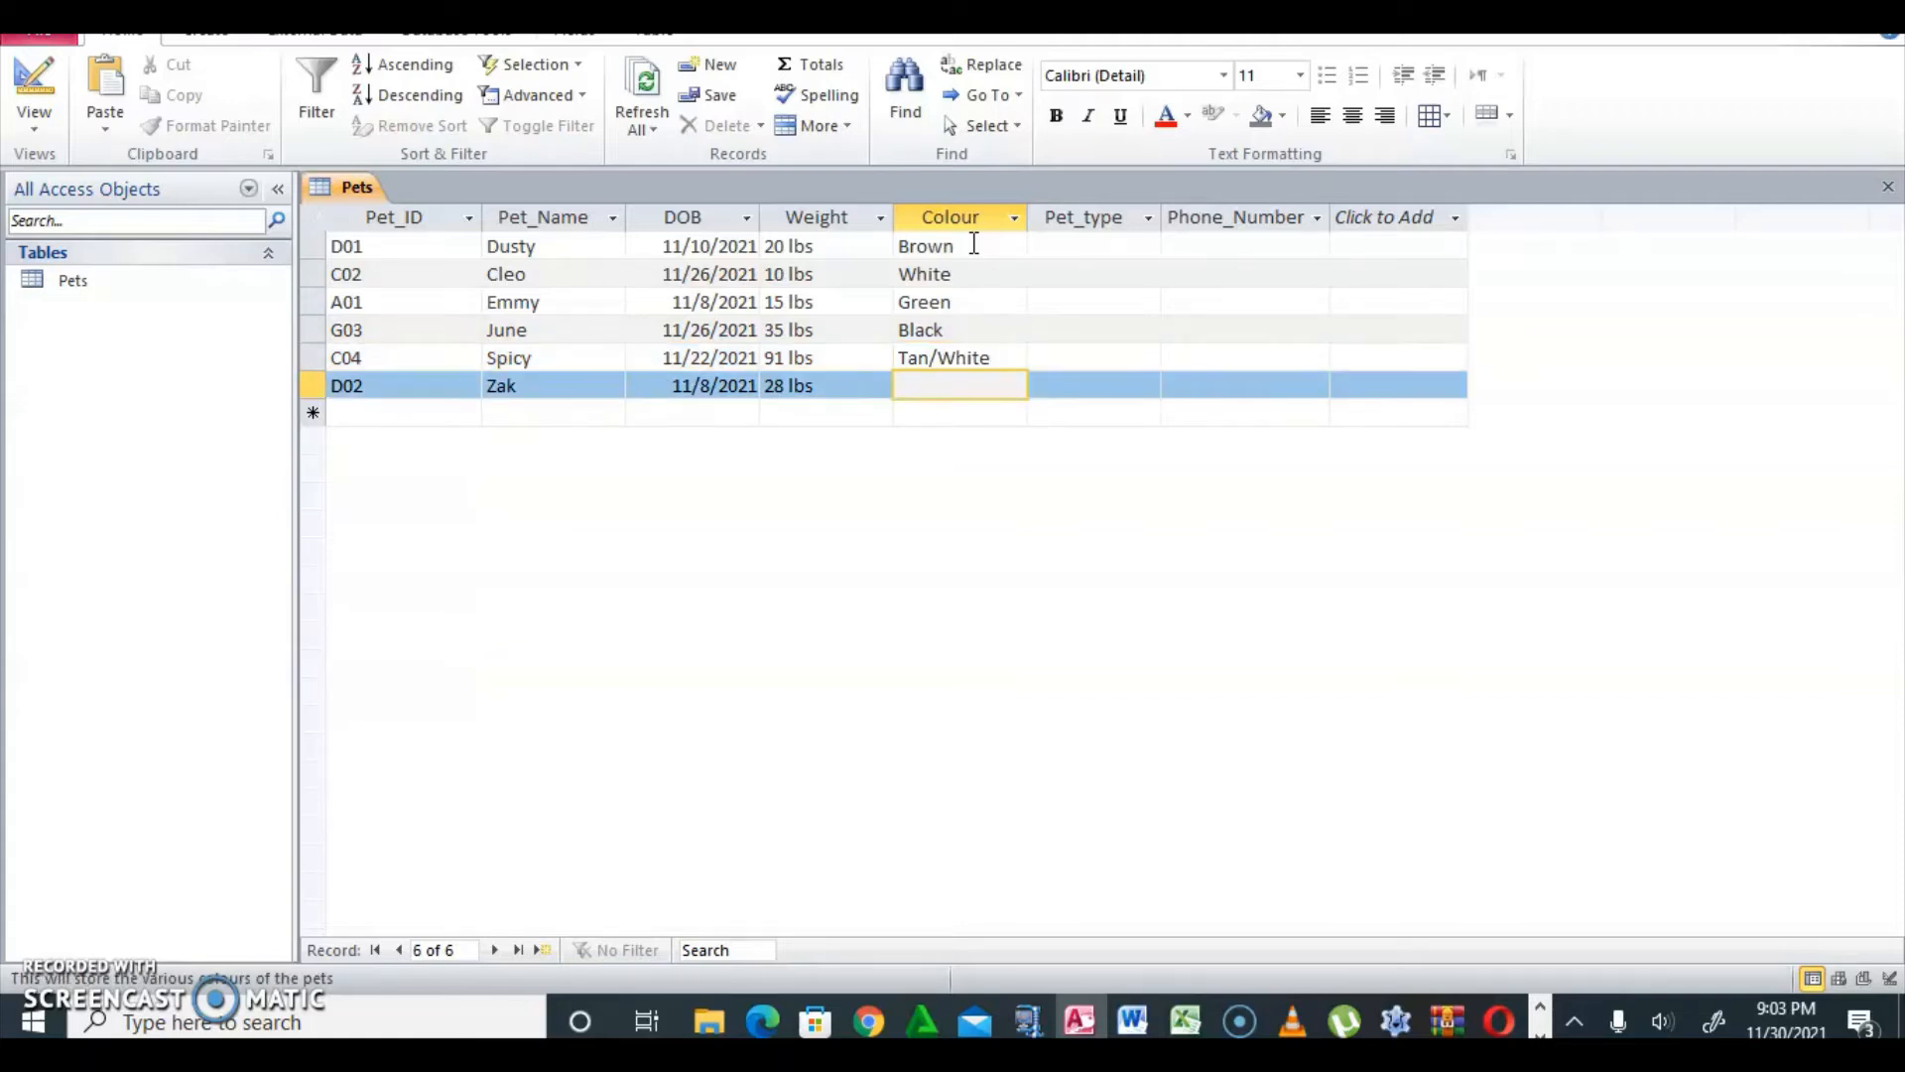
{"action": "type", "text": "Black"}
Enter the Pet_type values Hound for Dusty, Cat for Cleo and Armadillo for Emmy
{"action": "left_click", "coordinate": [1093, 246]}
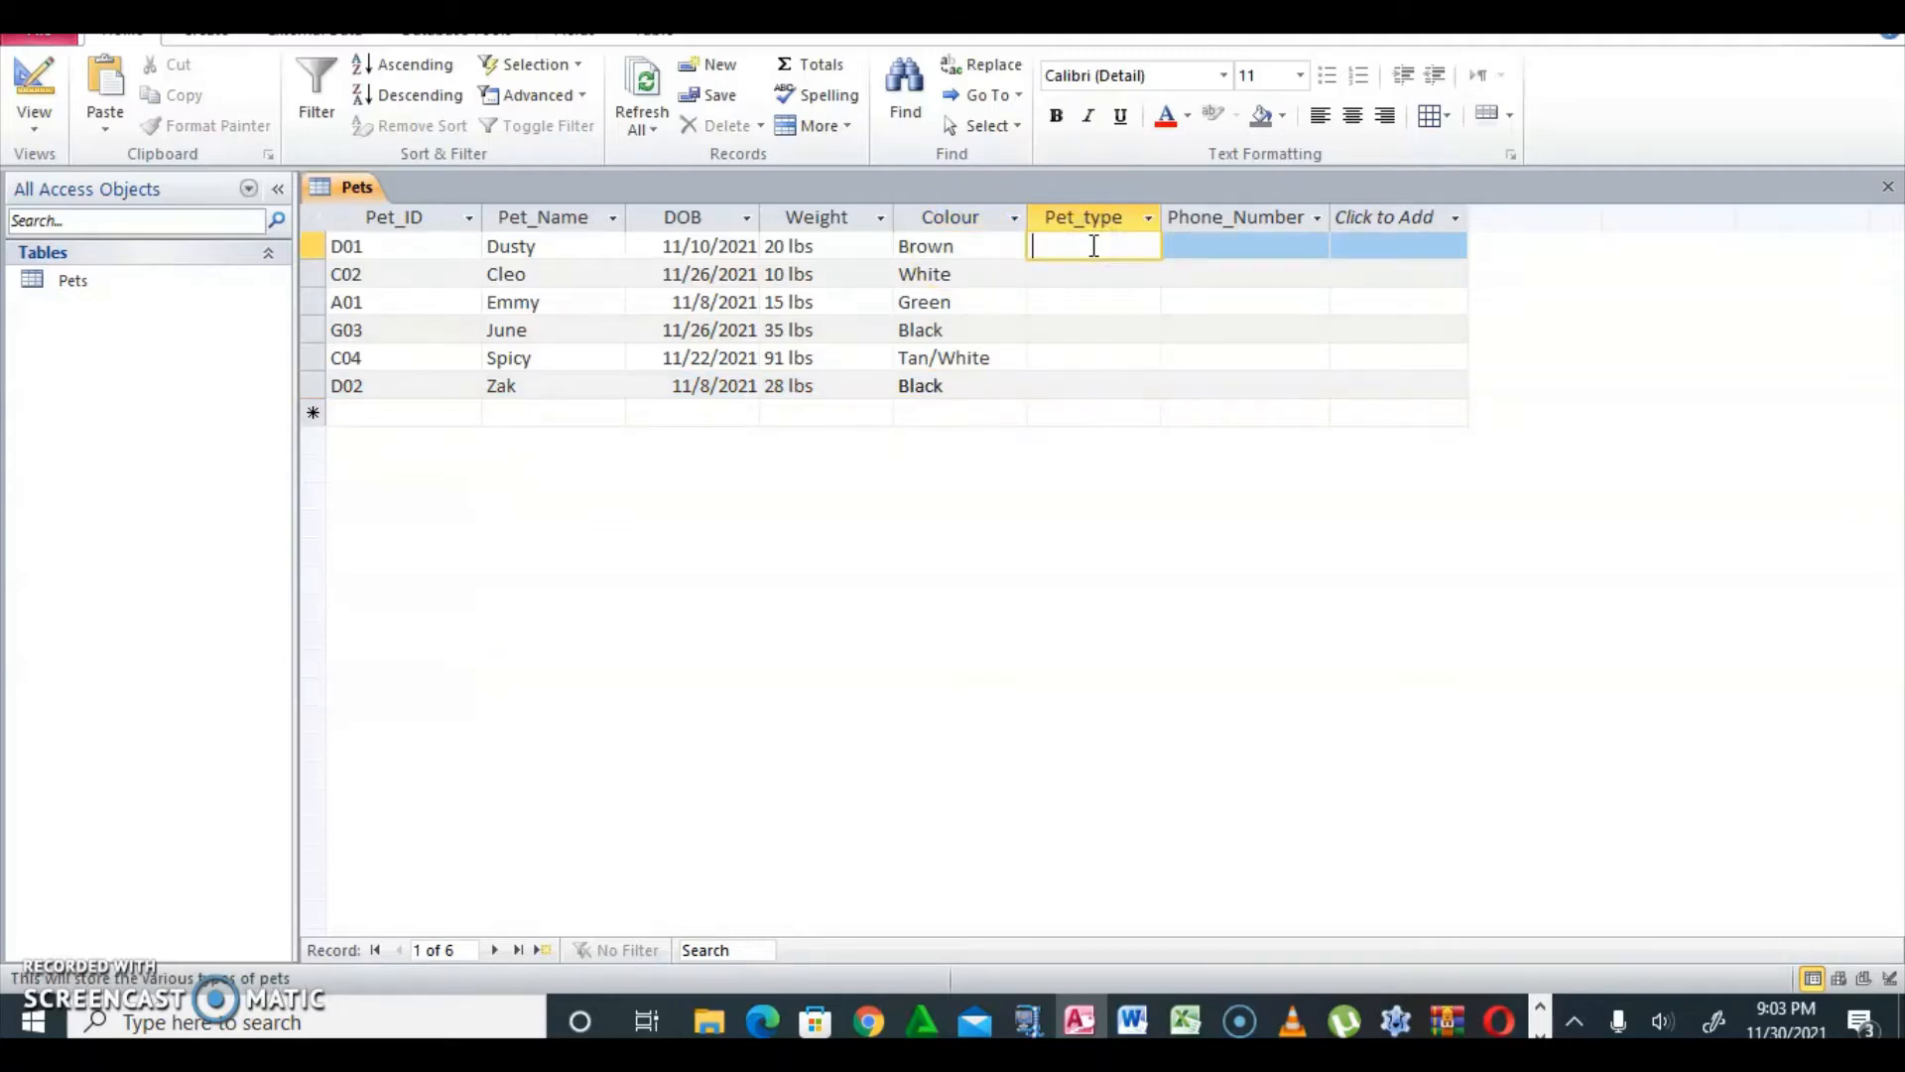
{"action": "type", "text": "Hound"}
{"action": "key", "text": "Down"}
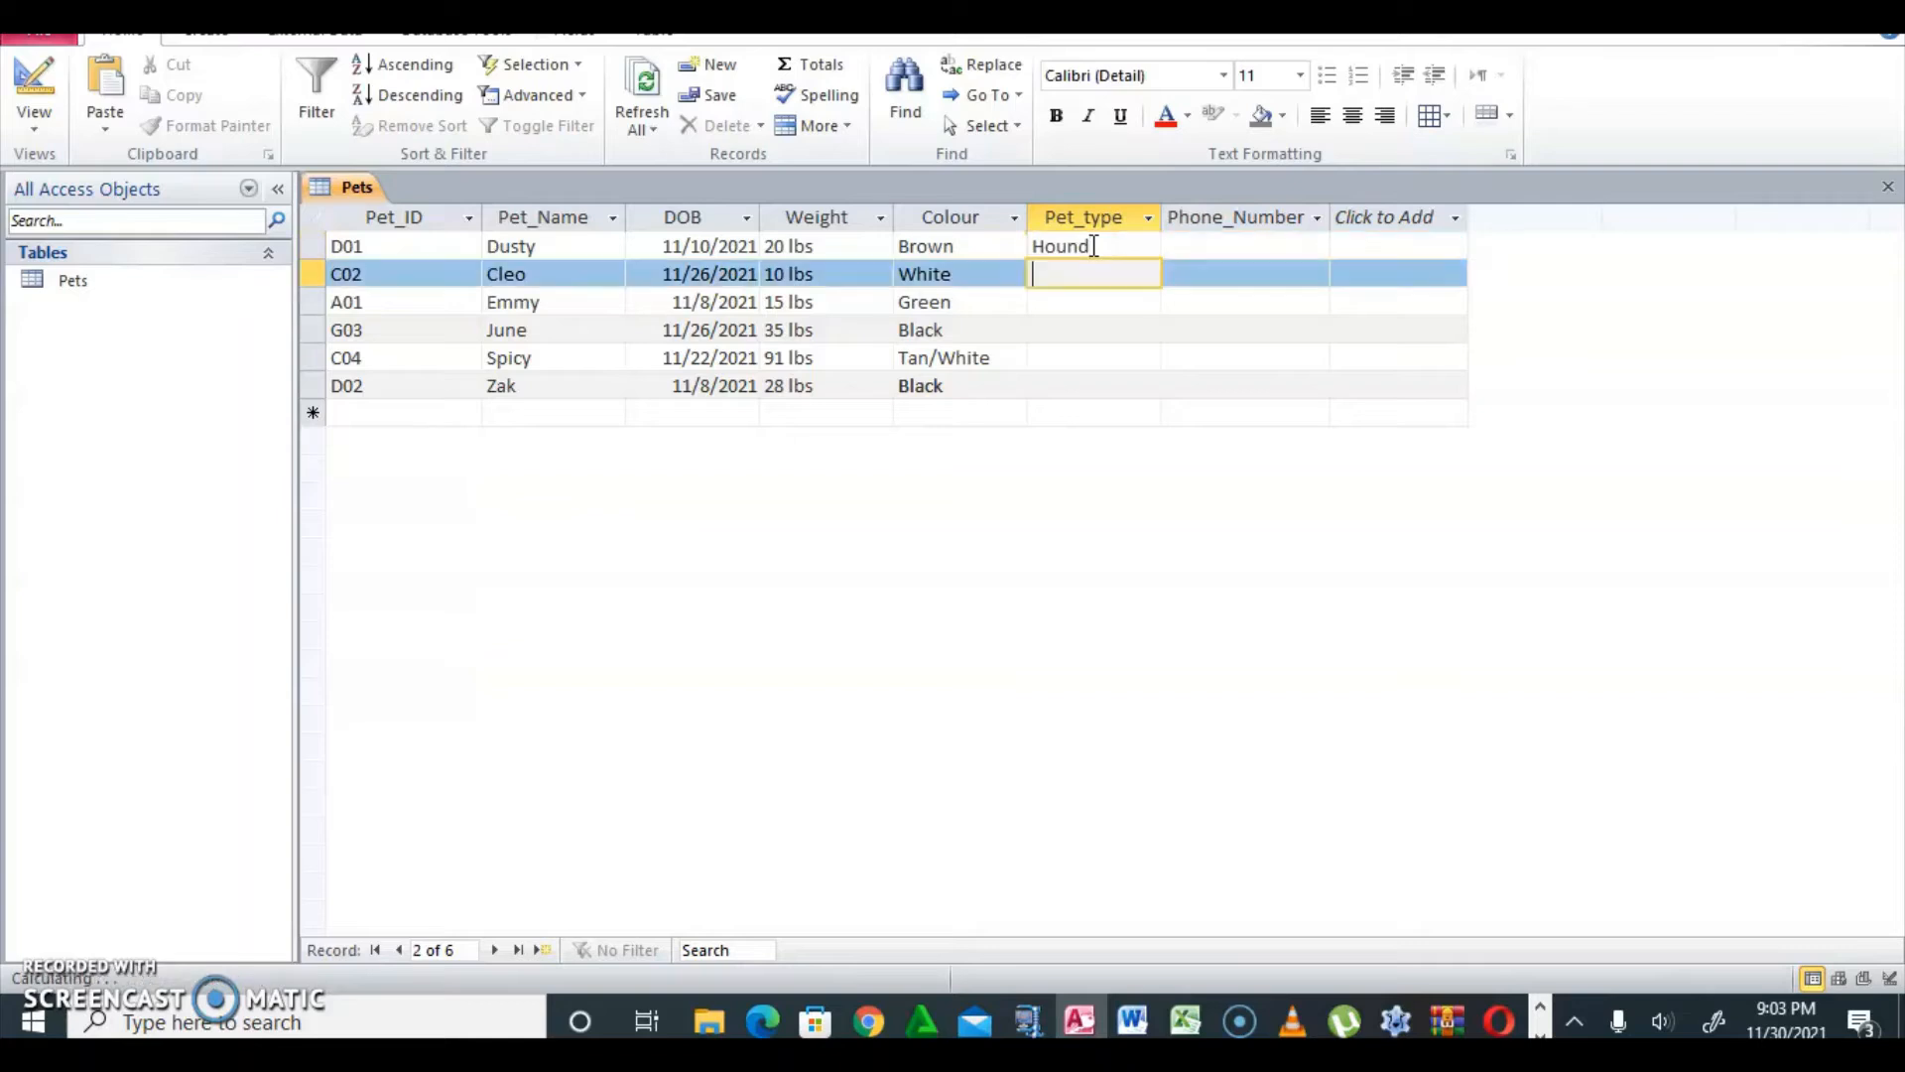
{"action": "type", "text": "Cat"}
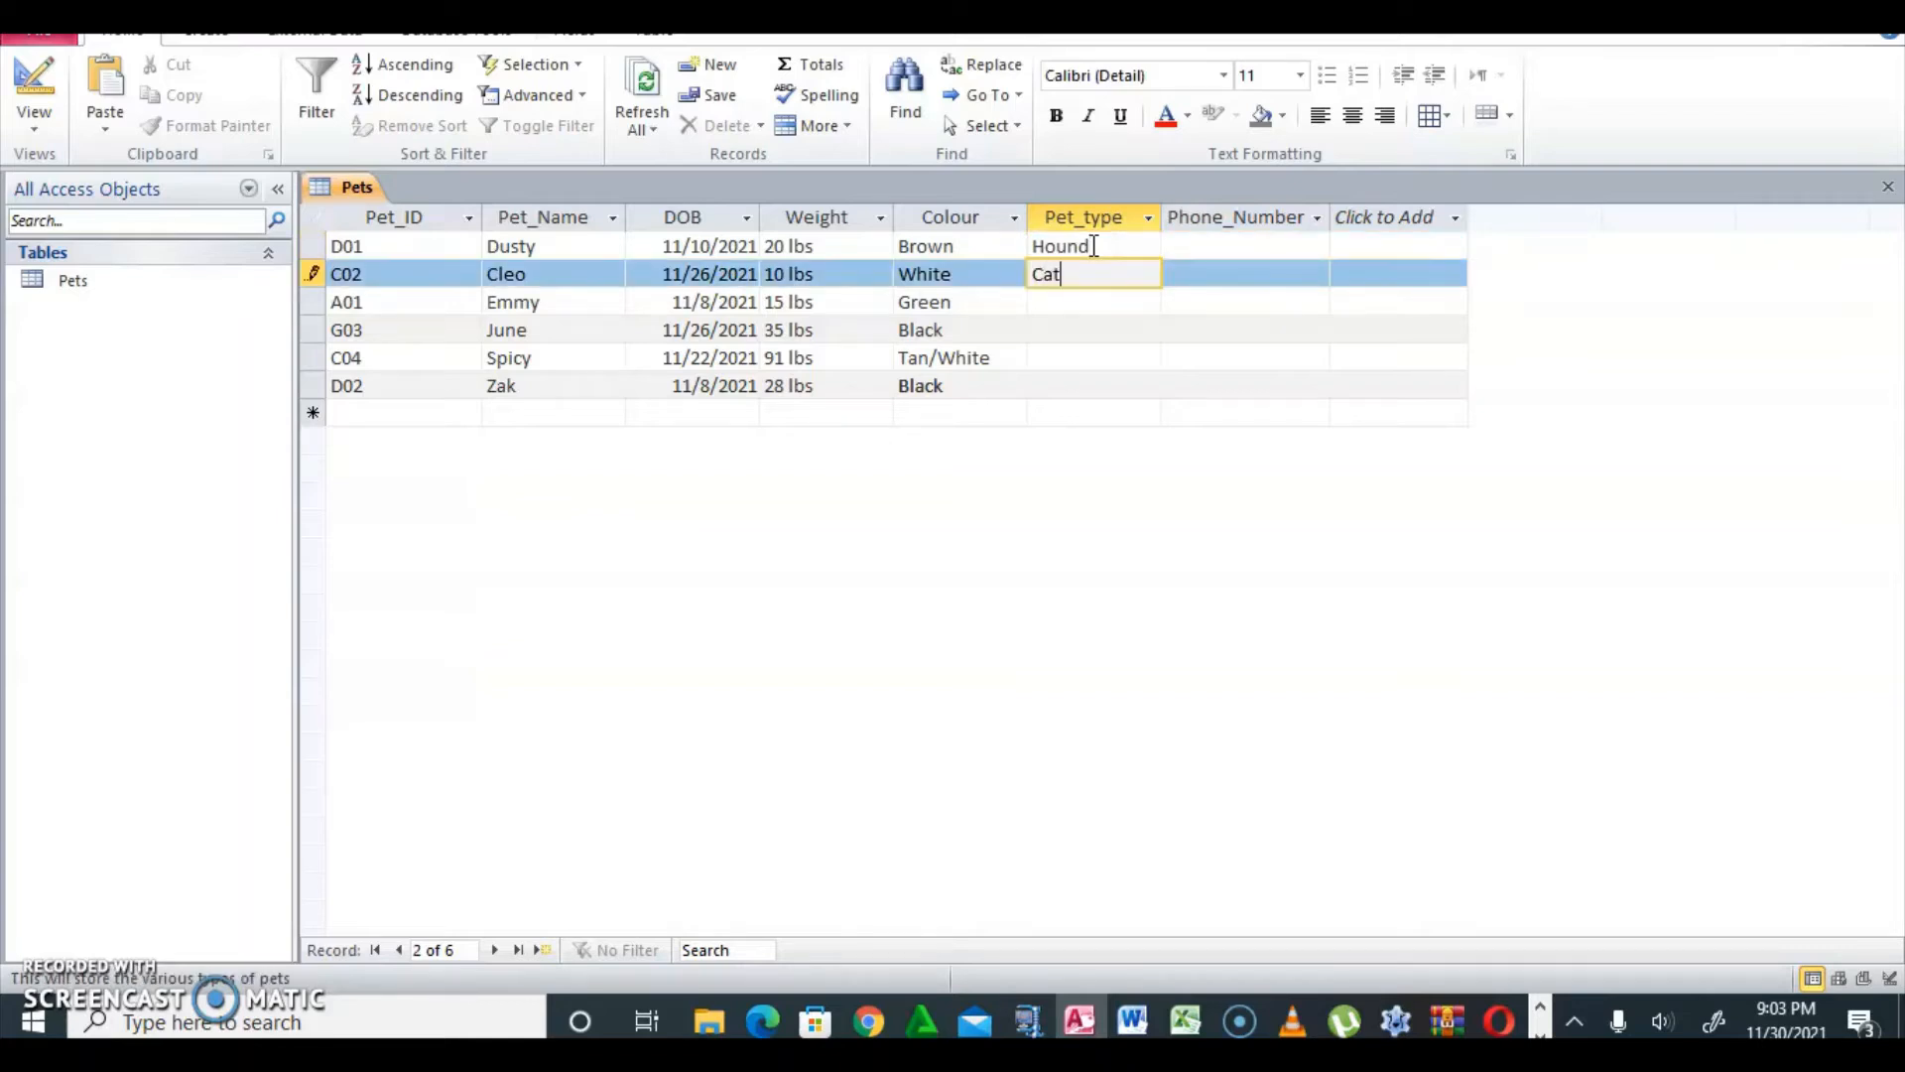
{"action": "key", "text": "Down"}
{"action": "type", "text": "A"}
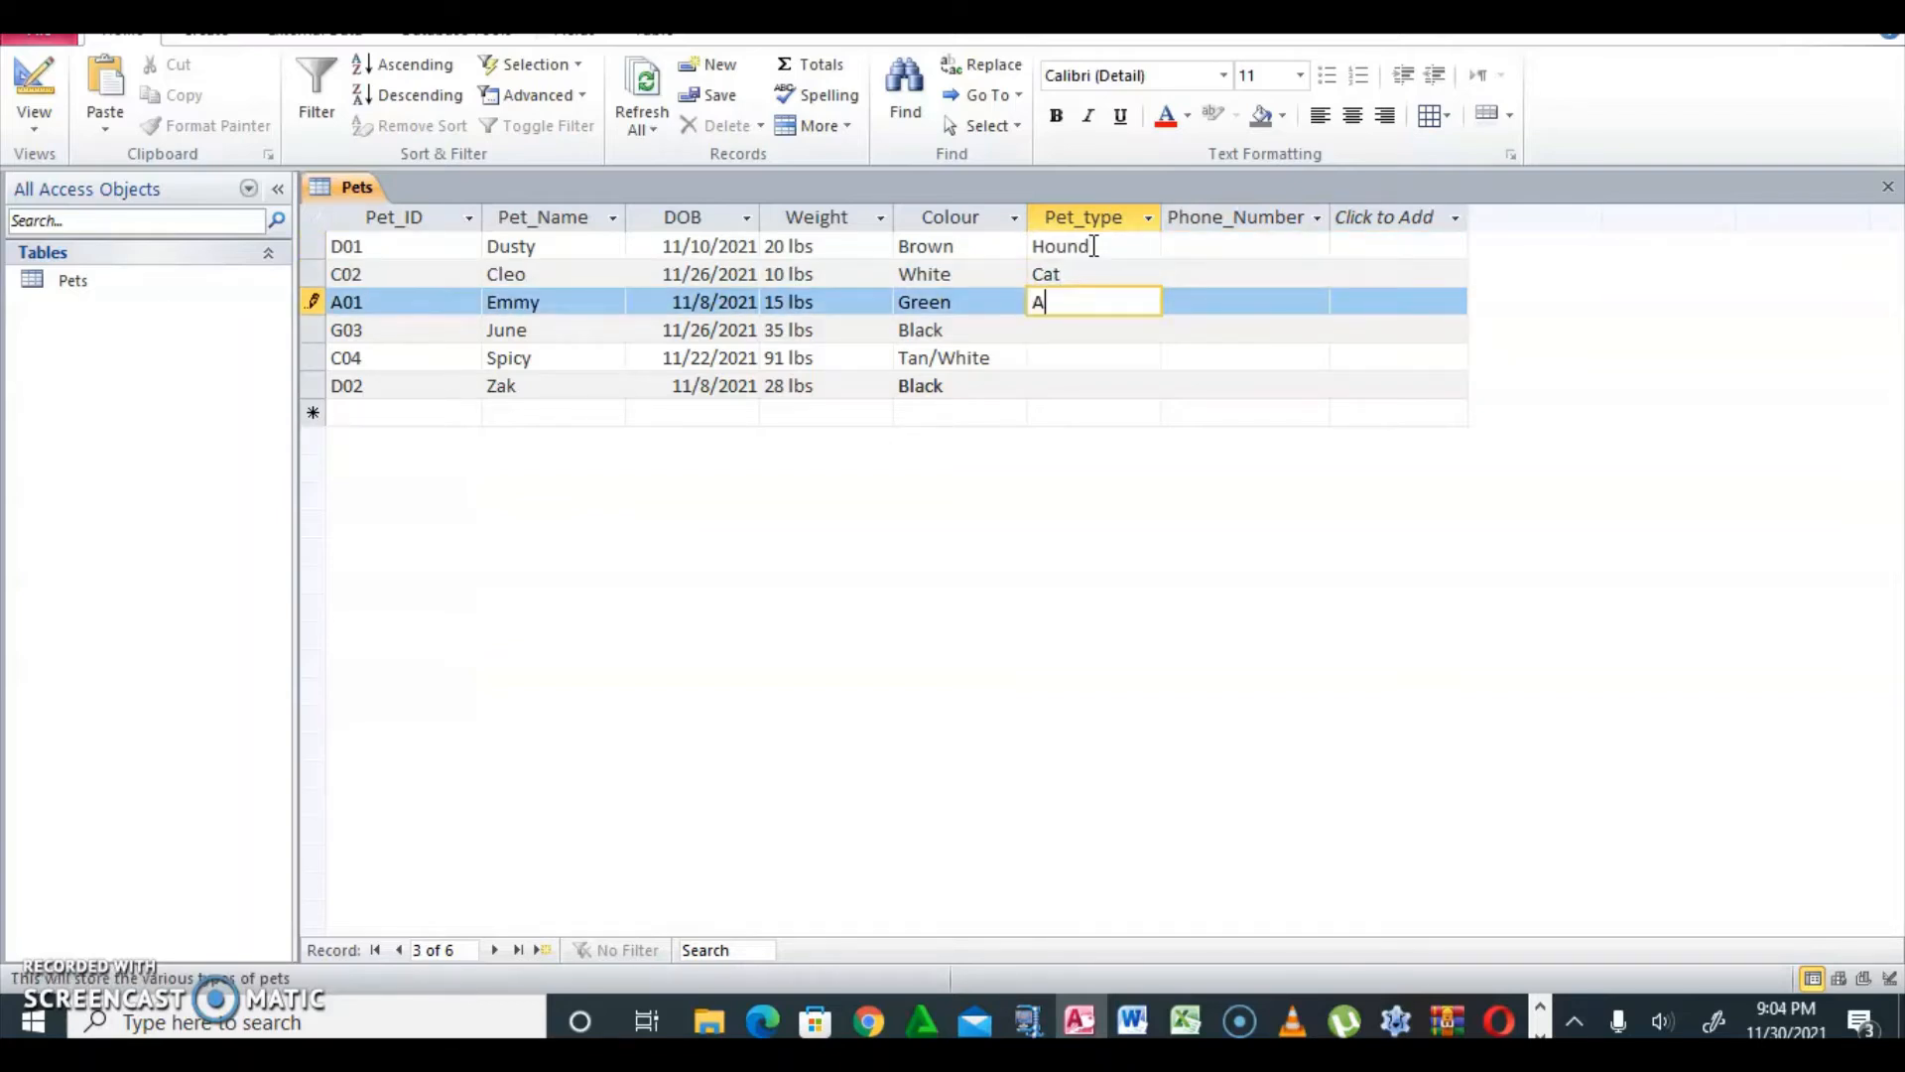
{"action": "type", "text": "rmadillo"}
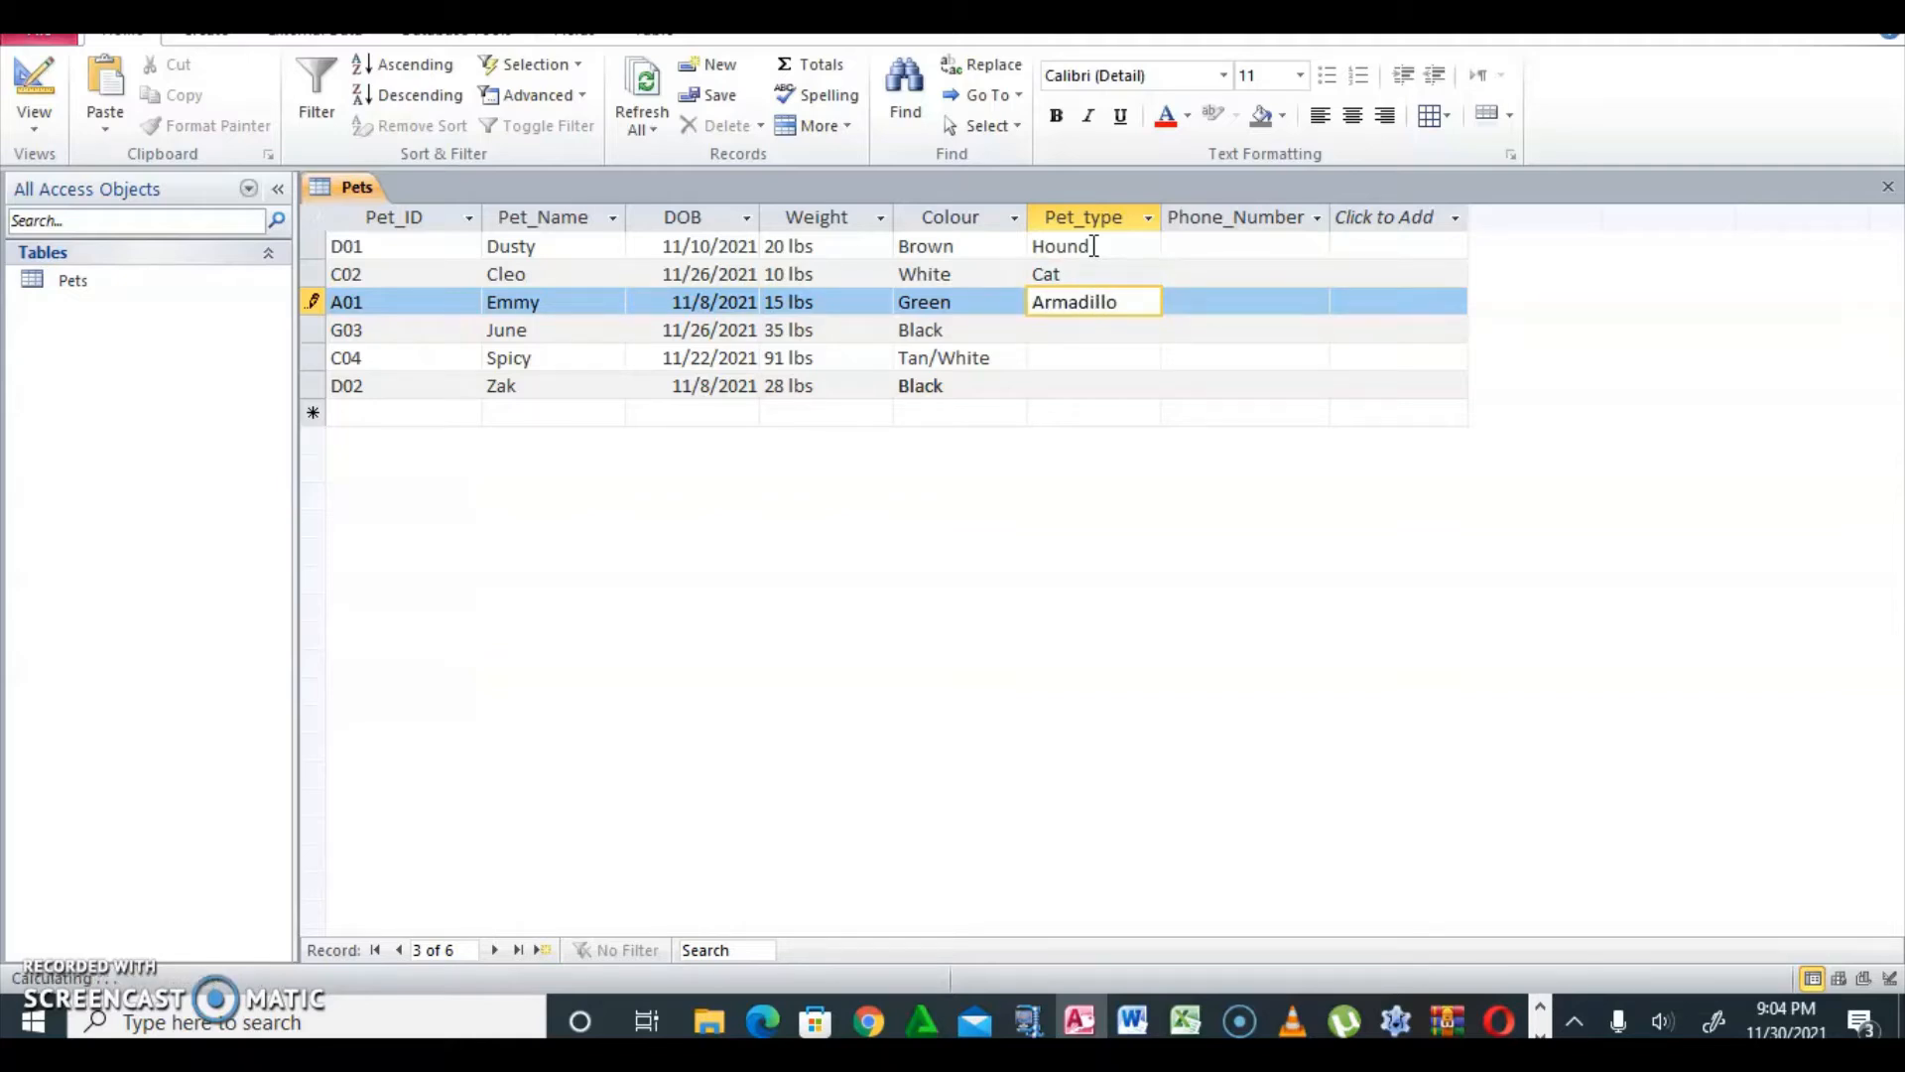
{"action": "key", "text": "Down"}
Enter the Pet_type values Goat for June, Cat for Spicy and Rottweiler for Zak
{"action": "type", "text": "Goat"}
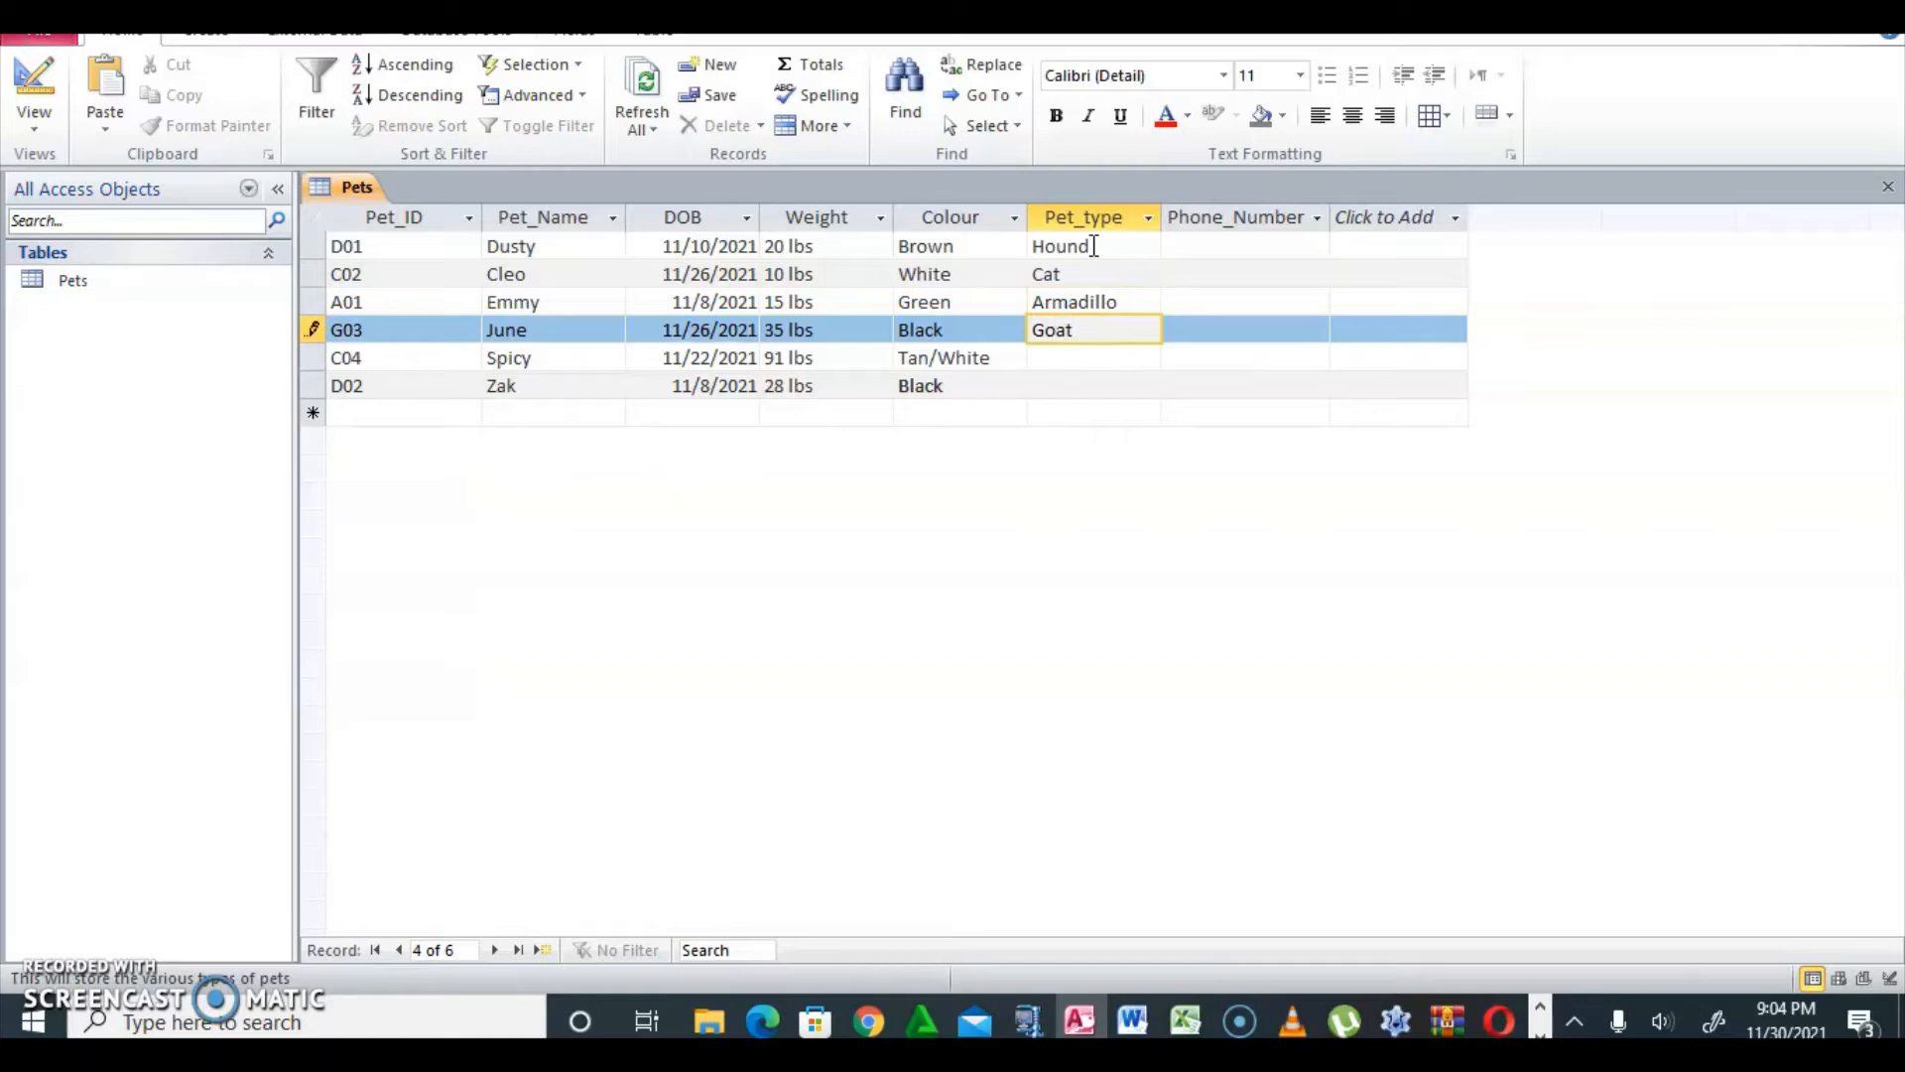
{"action": "key", "text": "Down"}
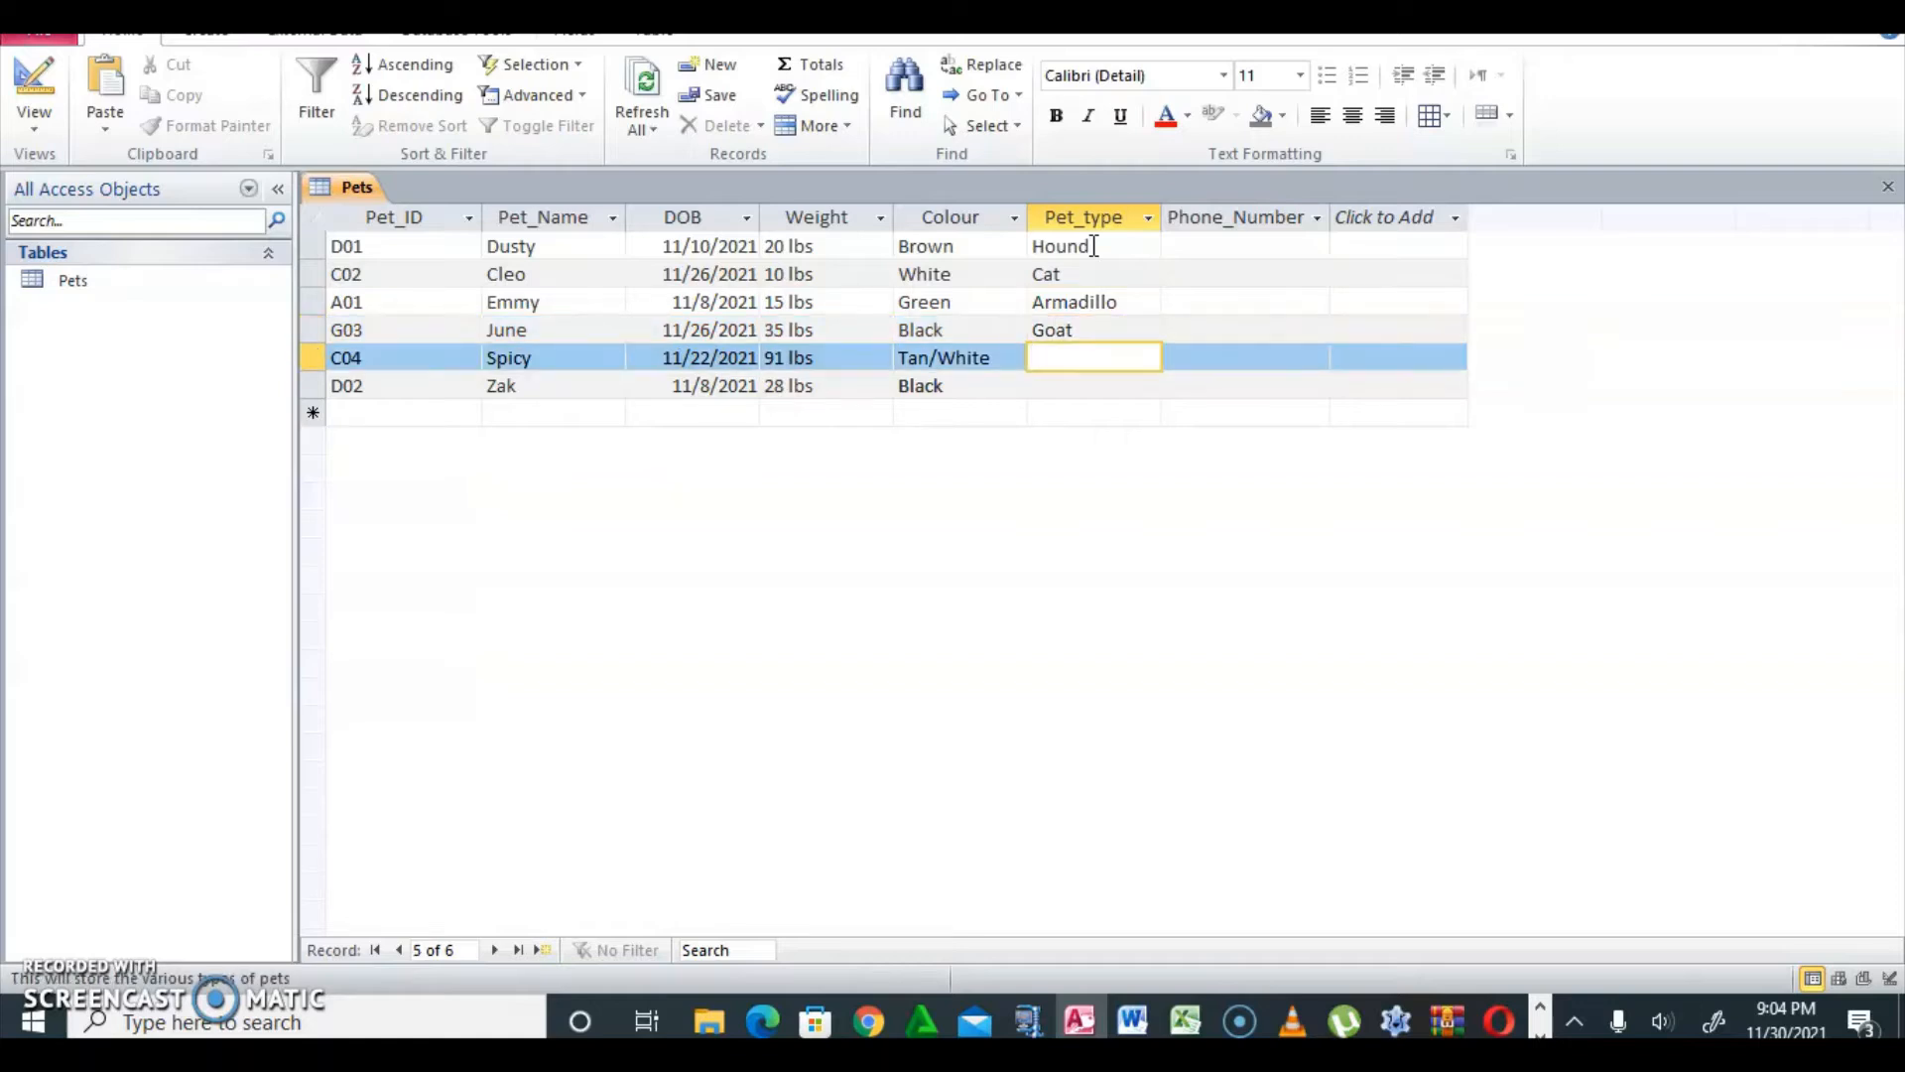
{"action": "type", "text": "Cat"}
{"action": "key", "text": "Down"}
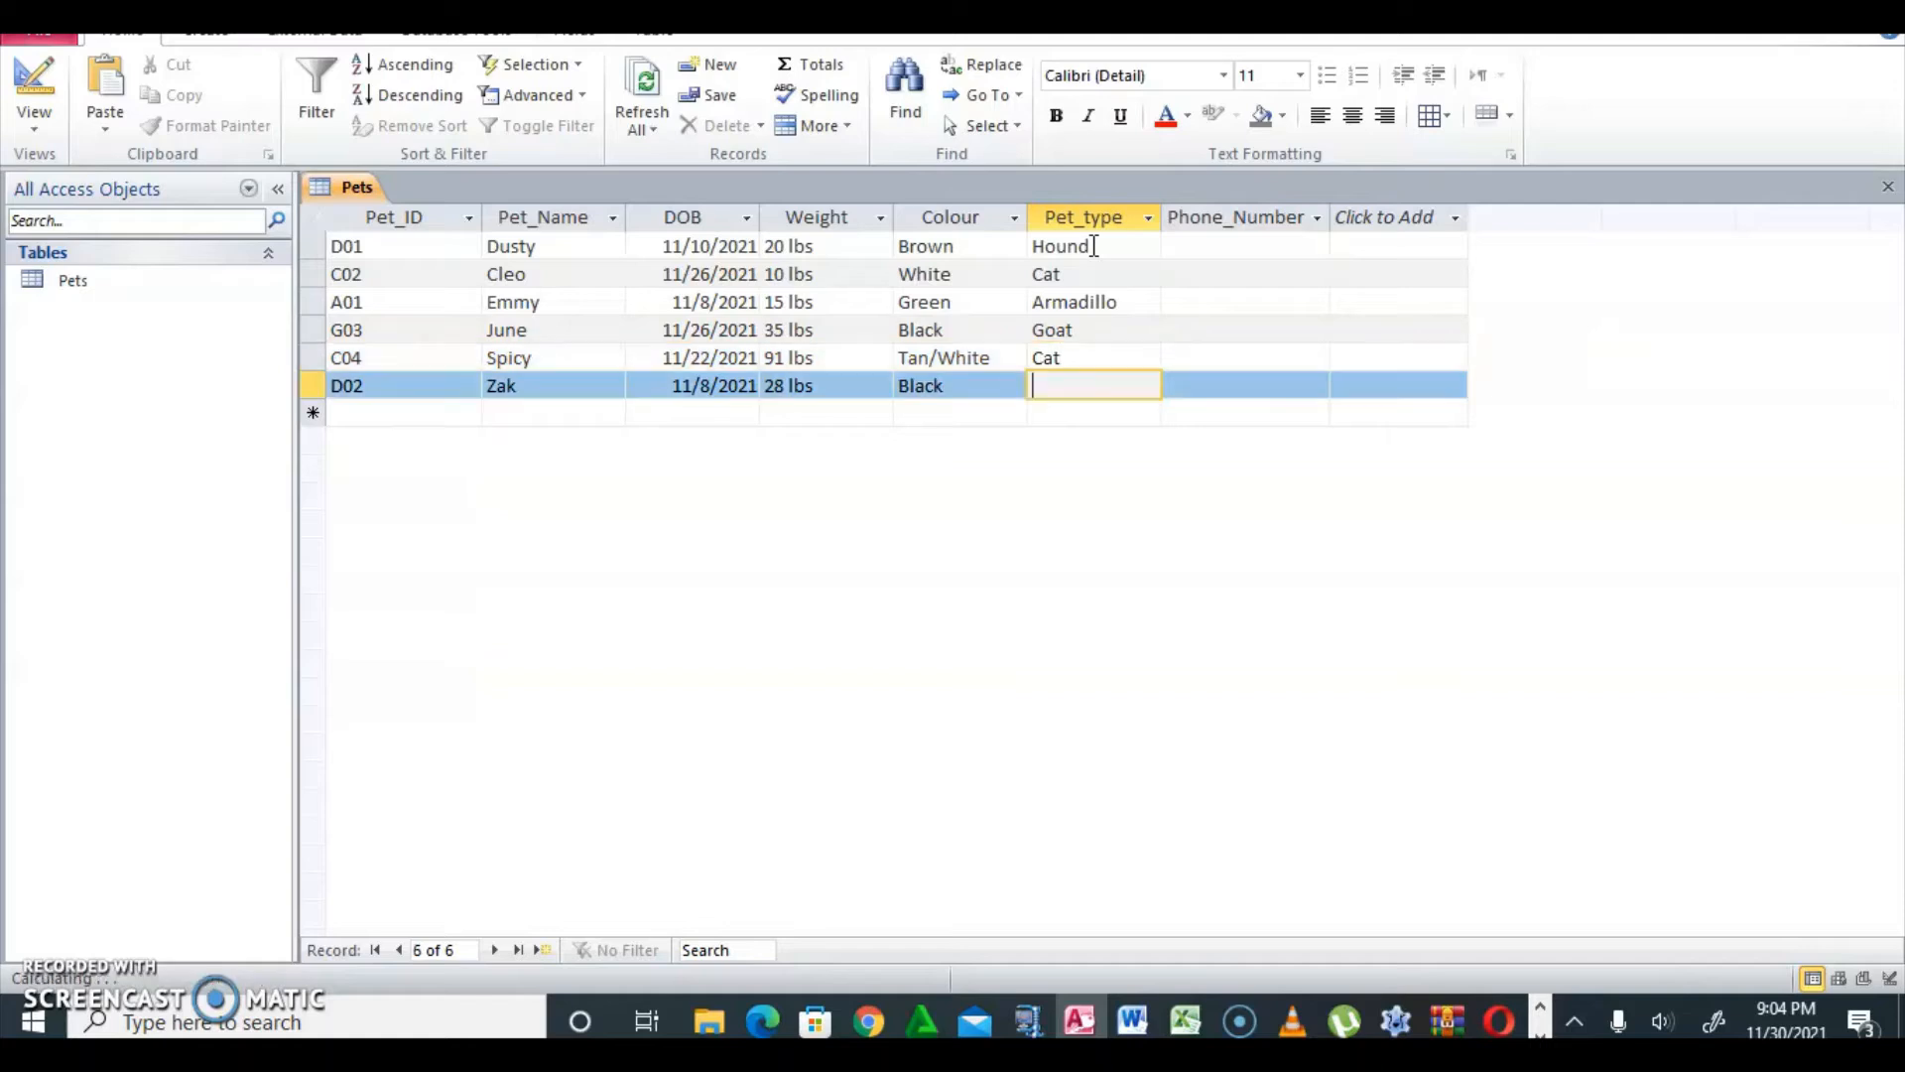
{"action": "type", "text": "Rott"}
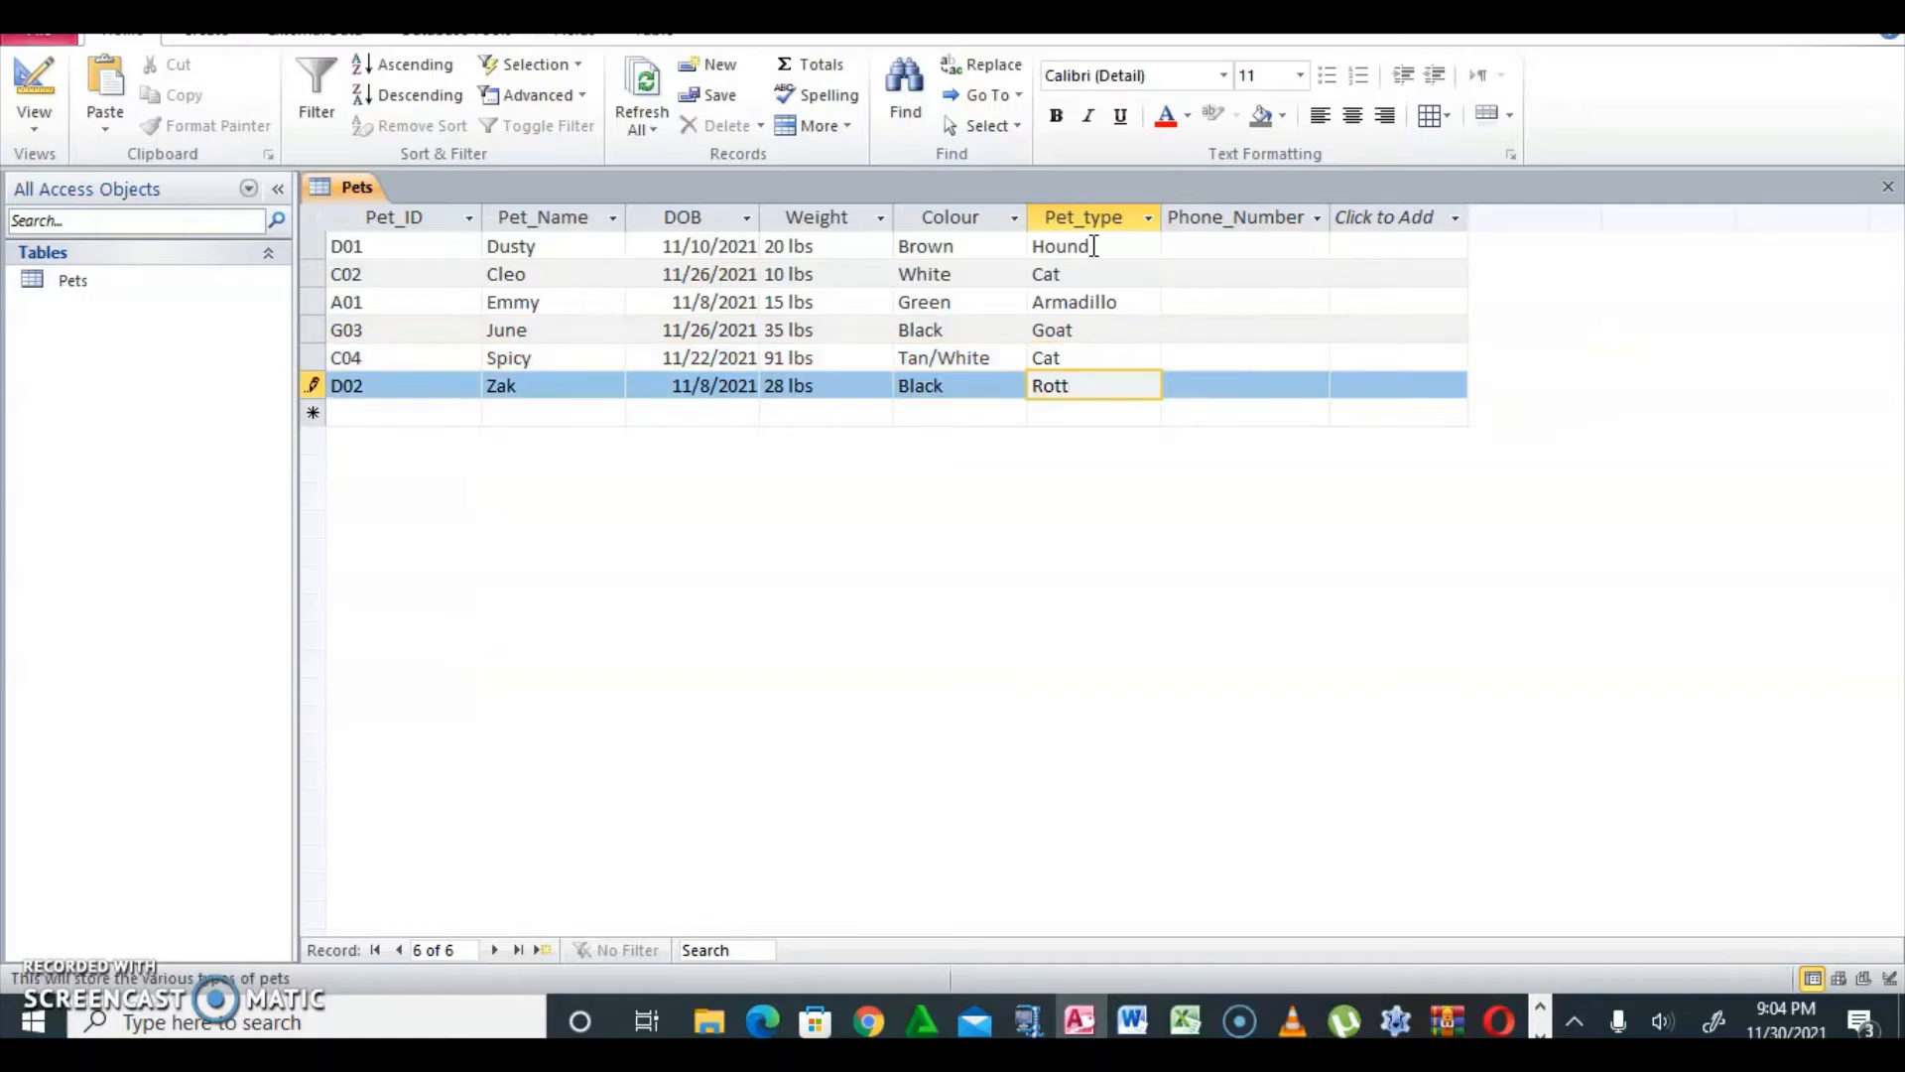
{"action": "type", "text": "weiler"}
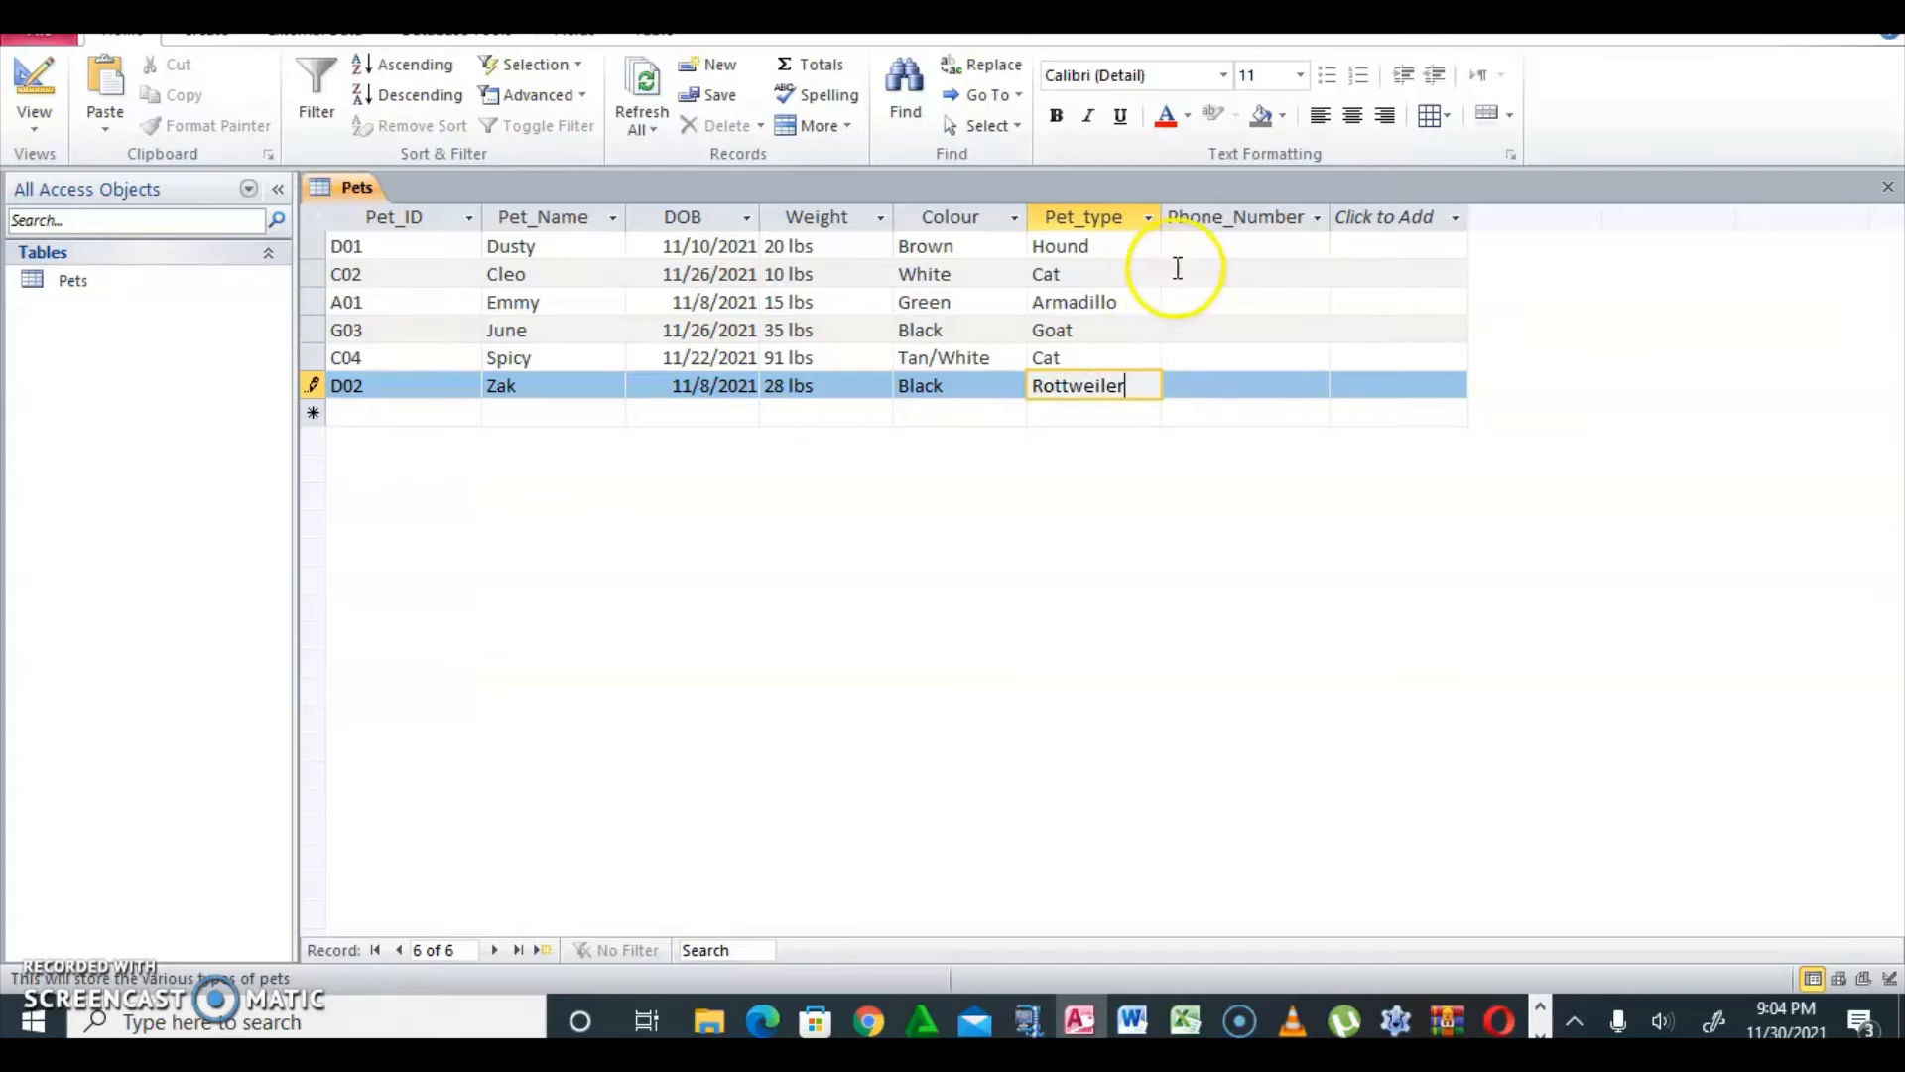
Fill in the owners' phone numbers in the Phone_Number field for Dusty, Cleo and Emmy
{"action": "left_click", "coordinate": [1199, 247]}
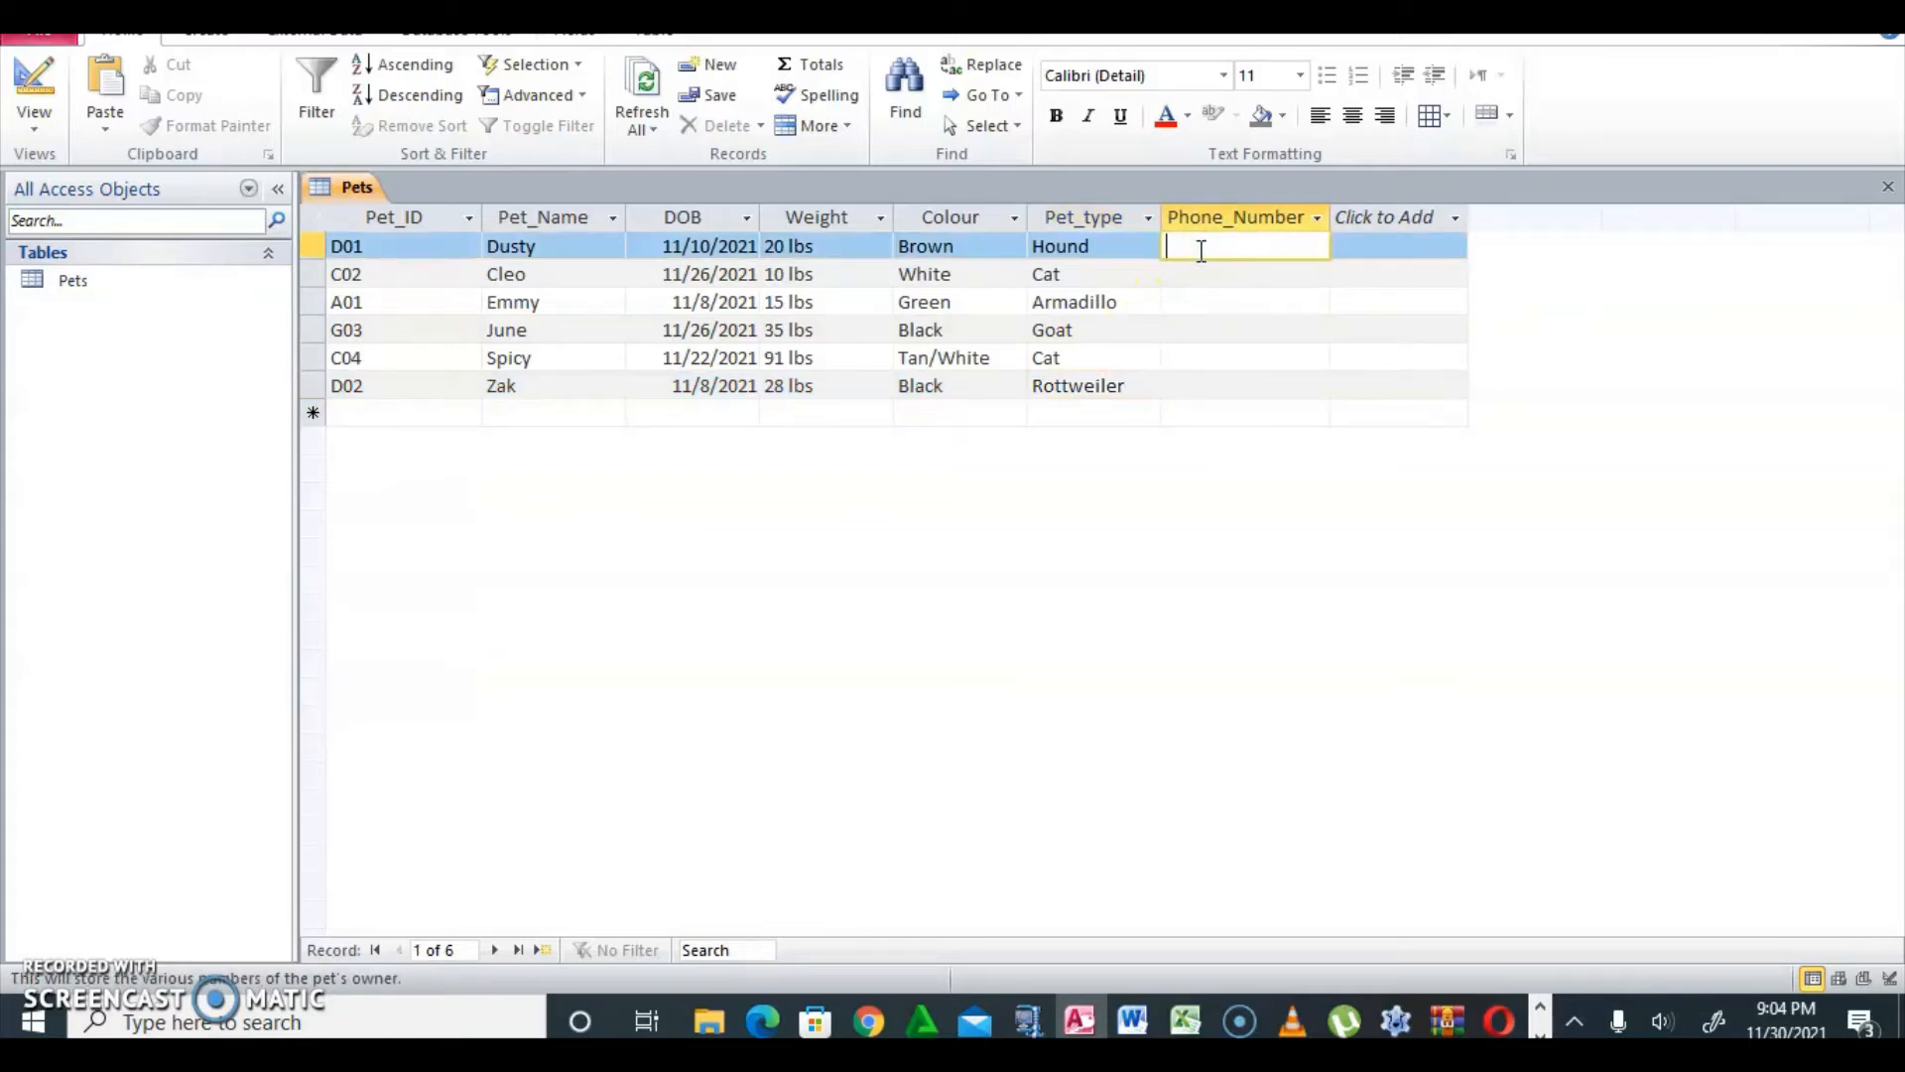
{"action": "type", "text": "62333455"}
{"action": "key", "text": "Down"}
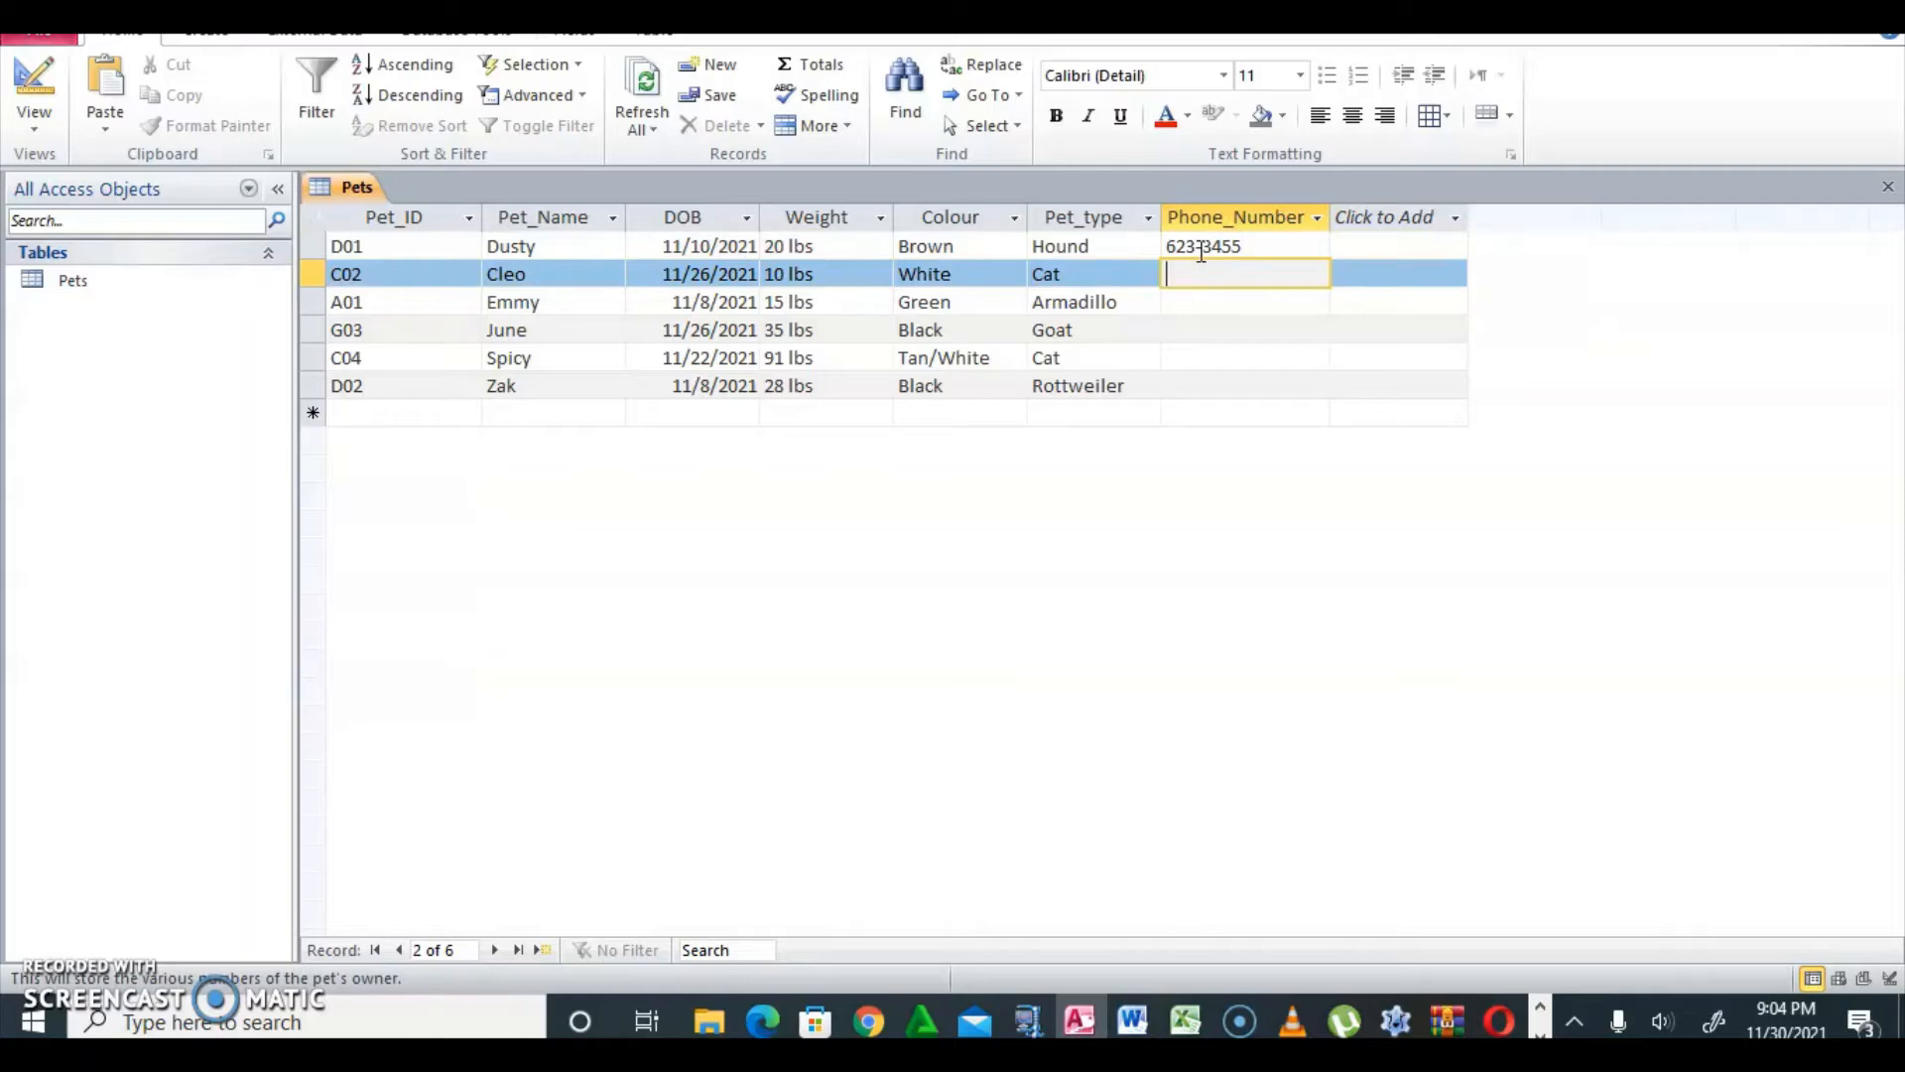
{"action": "type", "text": "667-7564"}
{"action": "key", "text": "Down"}
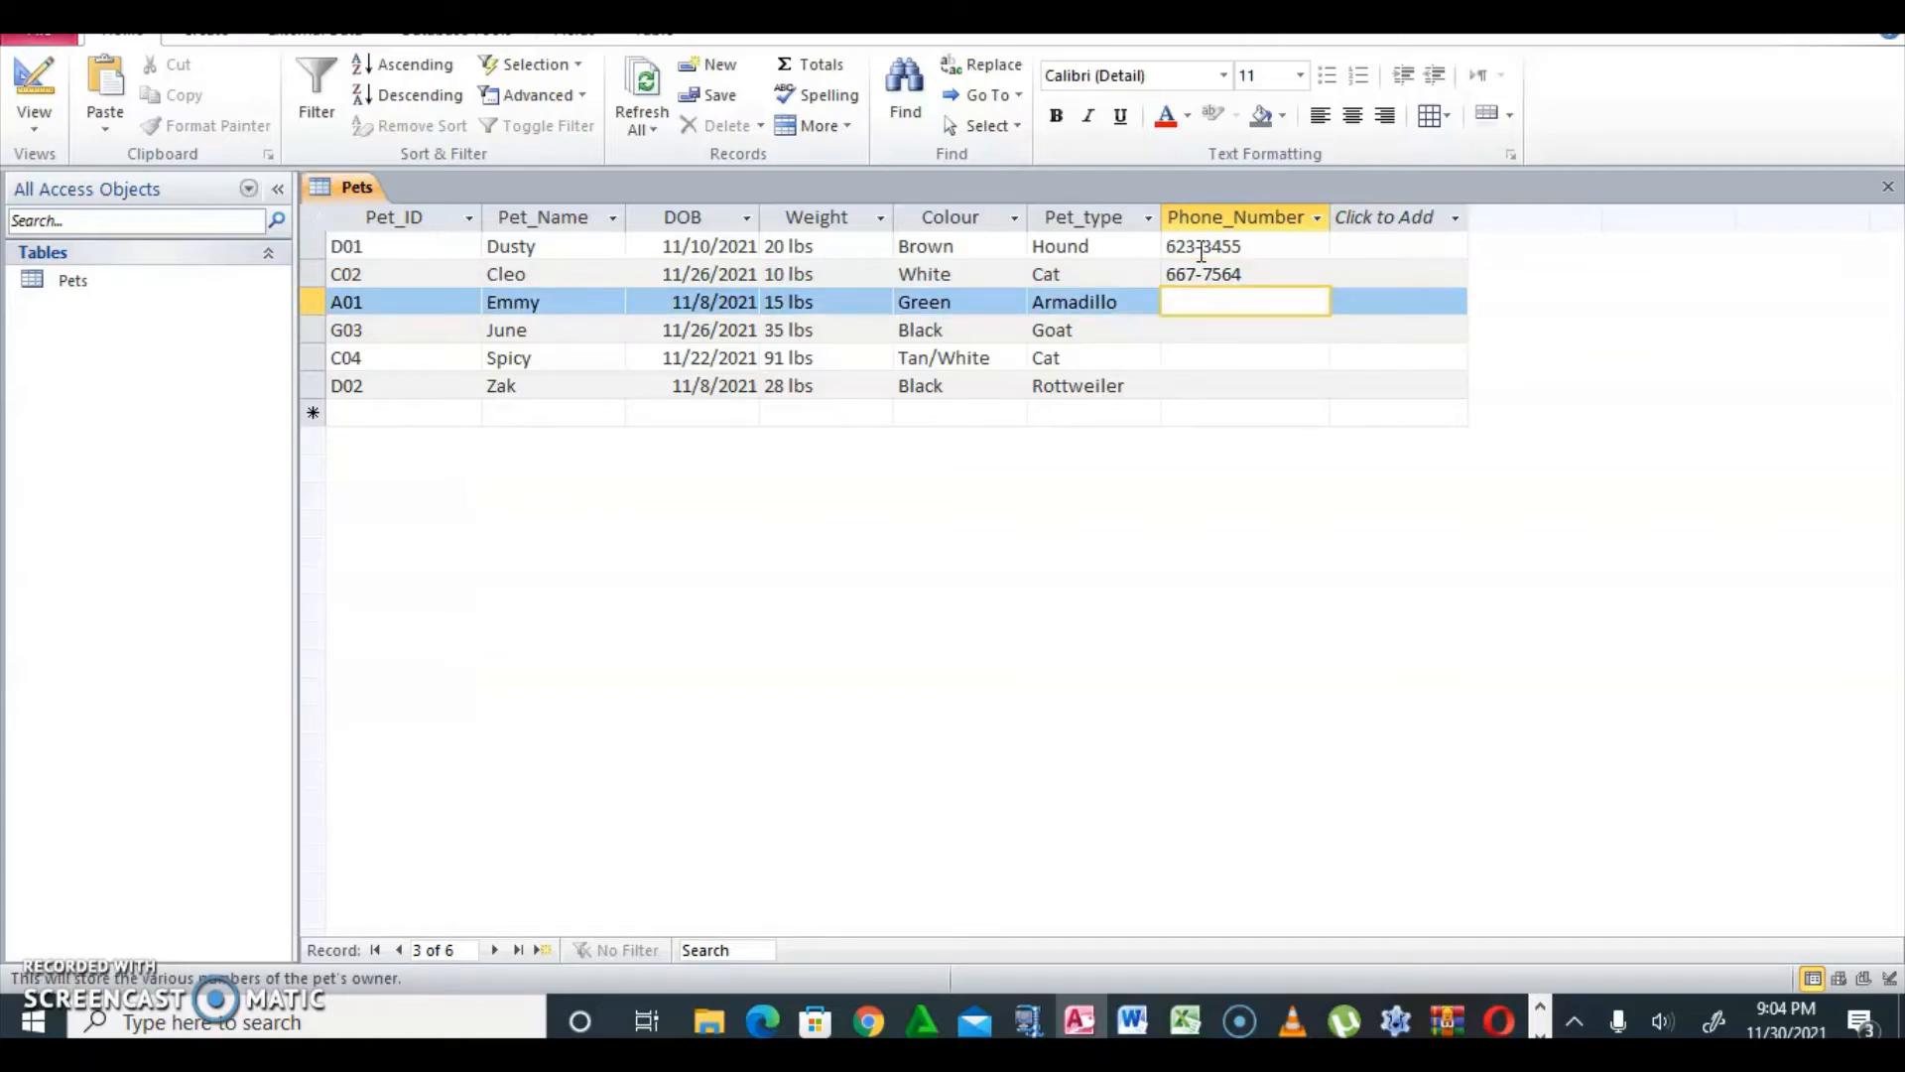
{"action": "type", "text": "6545"}
{"action": "key", "text": "BackSpace"}
{"action": "type", "text": "-"}
{"action": "type", "text": "54"}
{"action": "type", "text": "6"}
{"action": "type", "text": "47"}
{"action": "key", "text": "Down"}
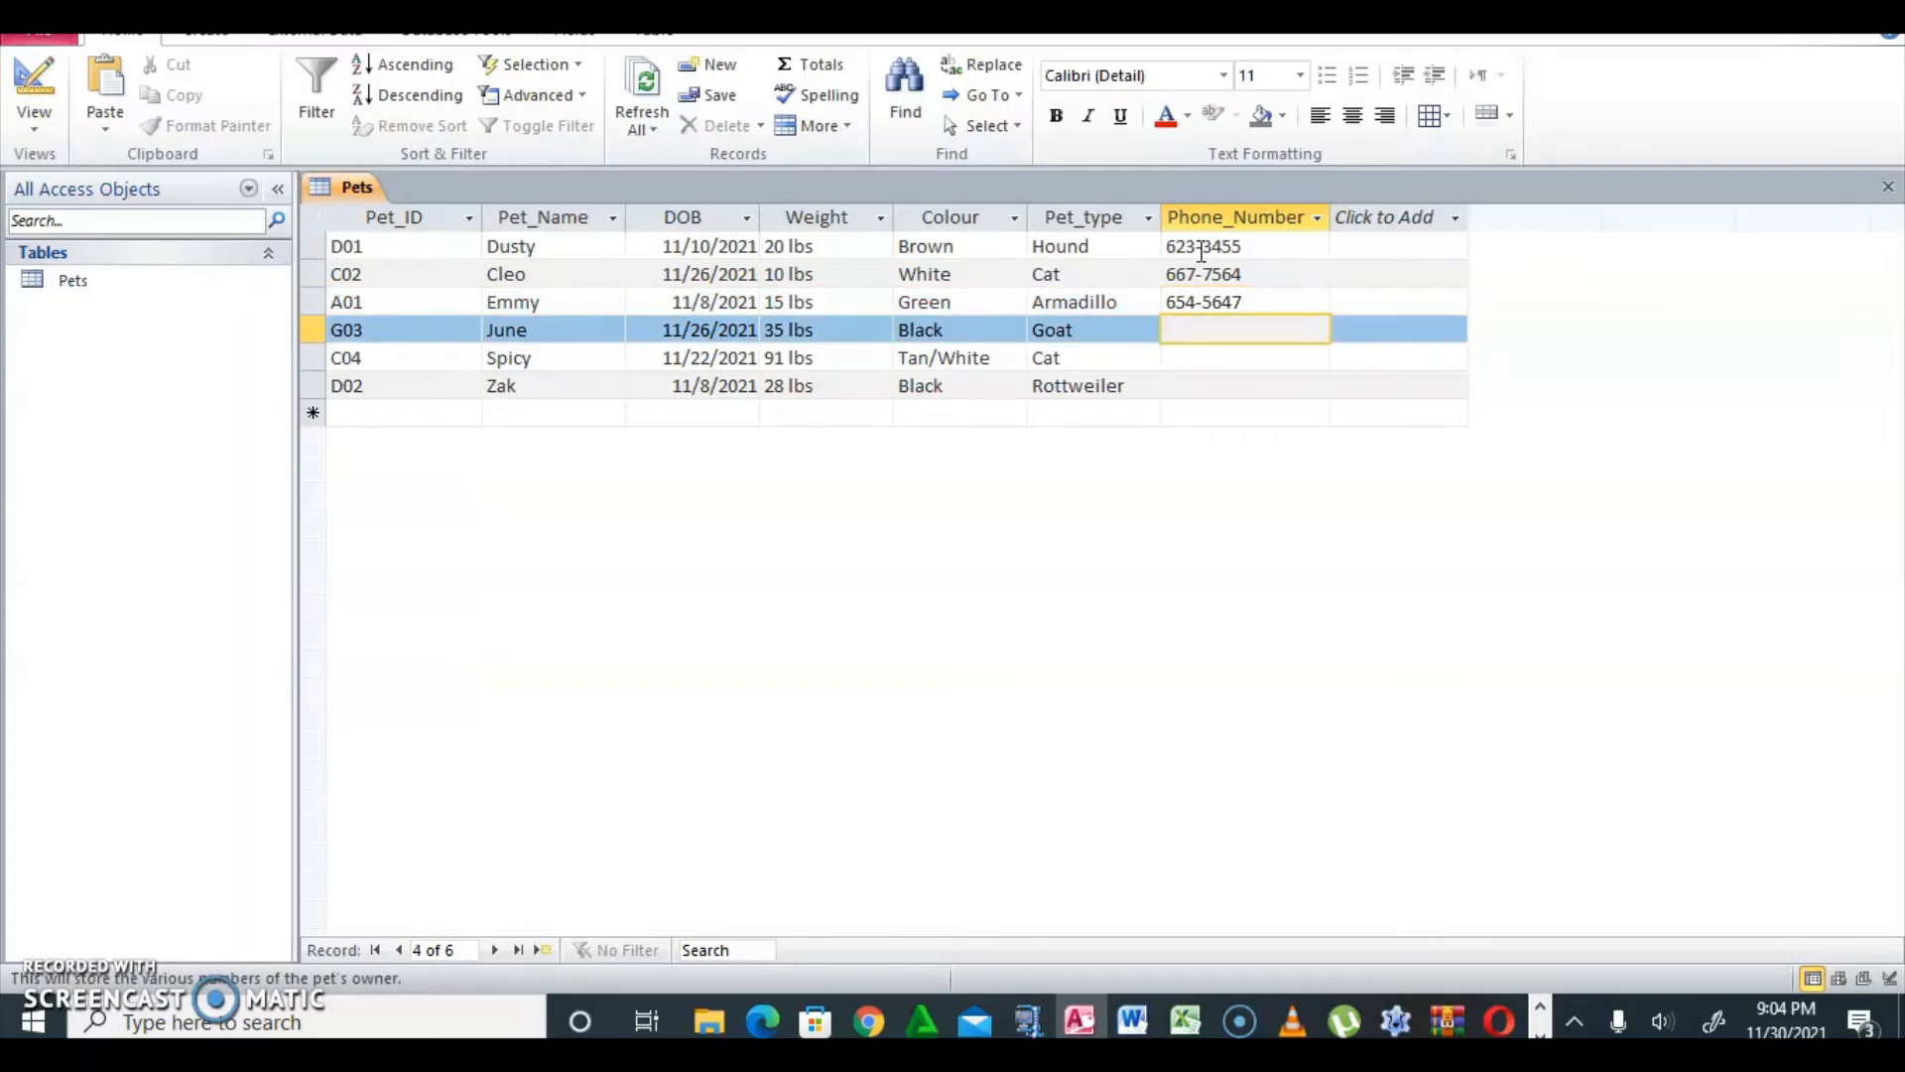
Fill in the owners' phone numbers in the Phone_Number field for June, Spicy and Zak
{"action": "type", "text": "663-4532"}
{"action": "key", "text": "Down"}
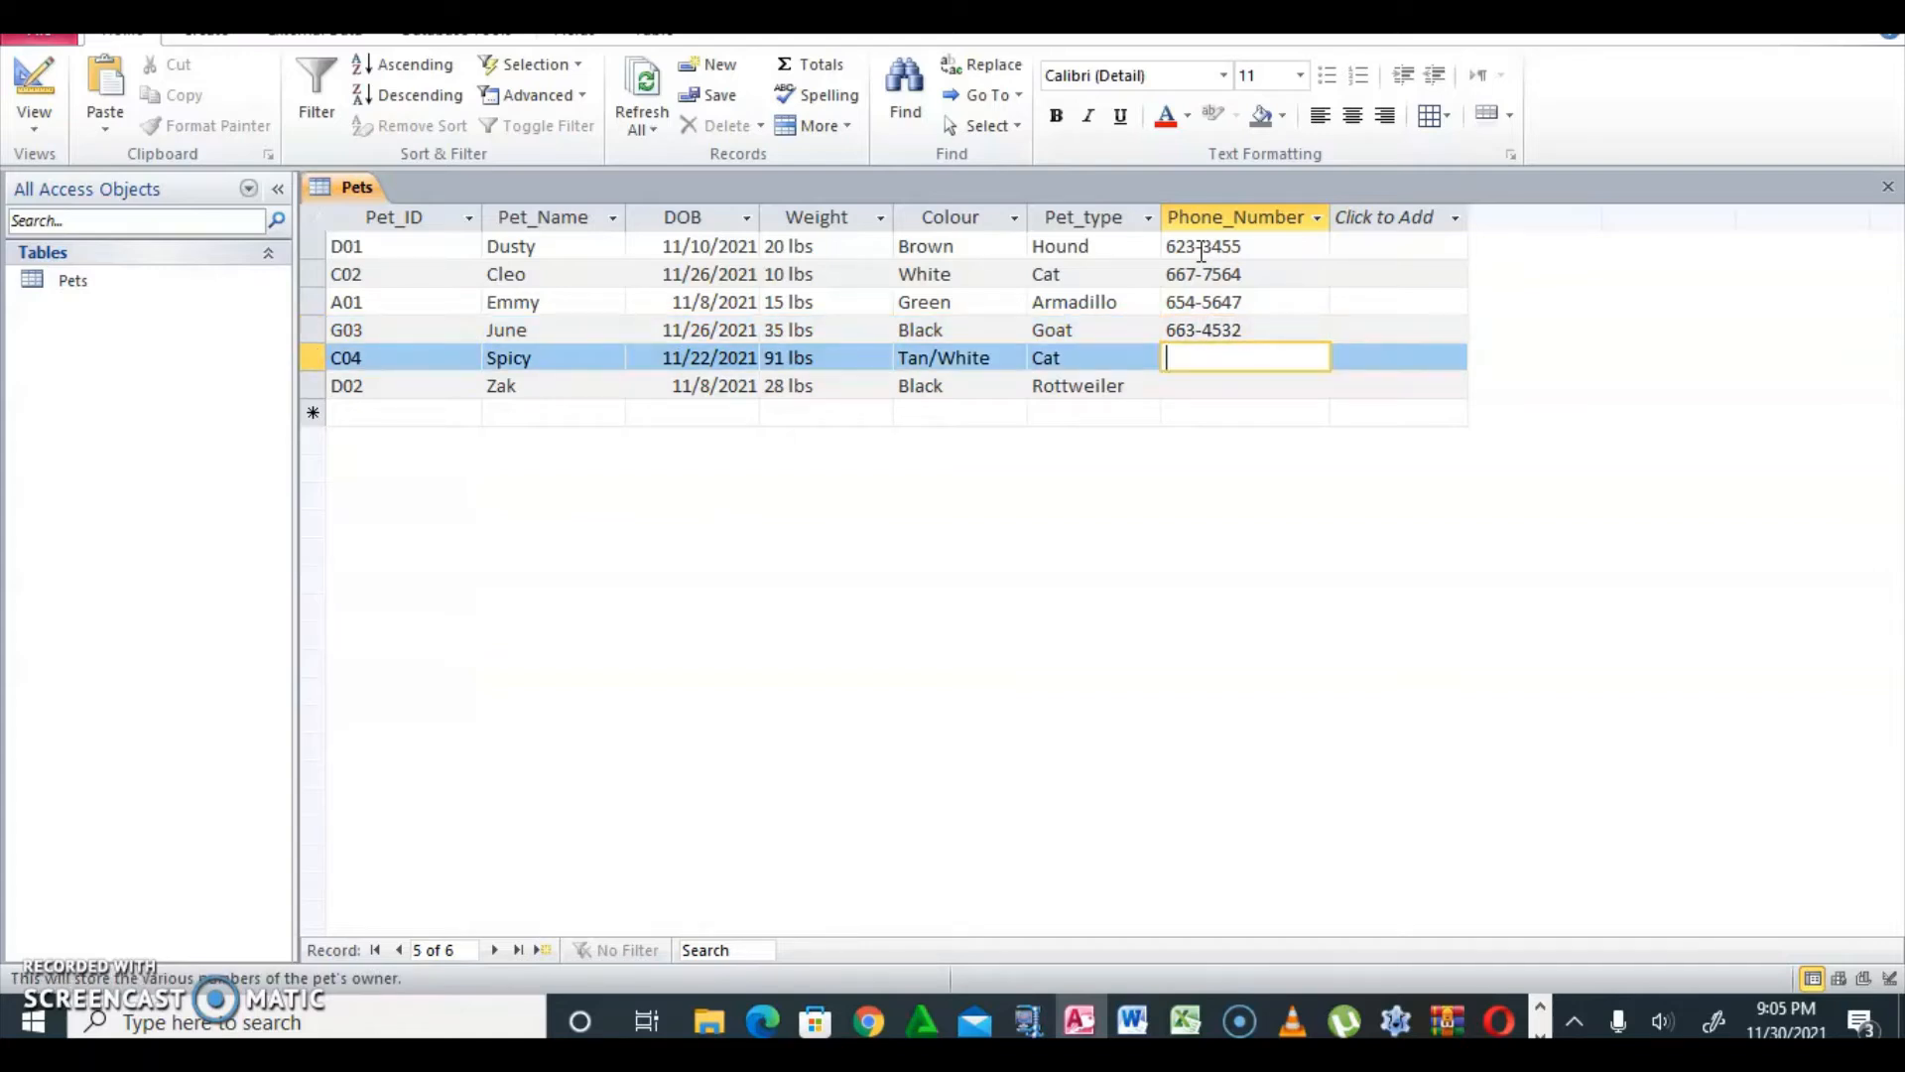
{"action": "type", "text": "345-6453"}
{"action": "key", "text": "Down"}
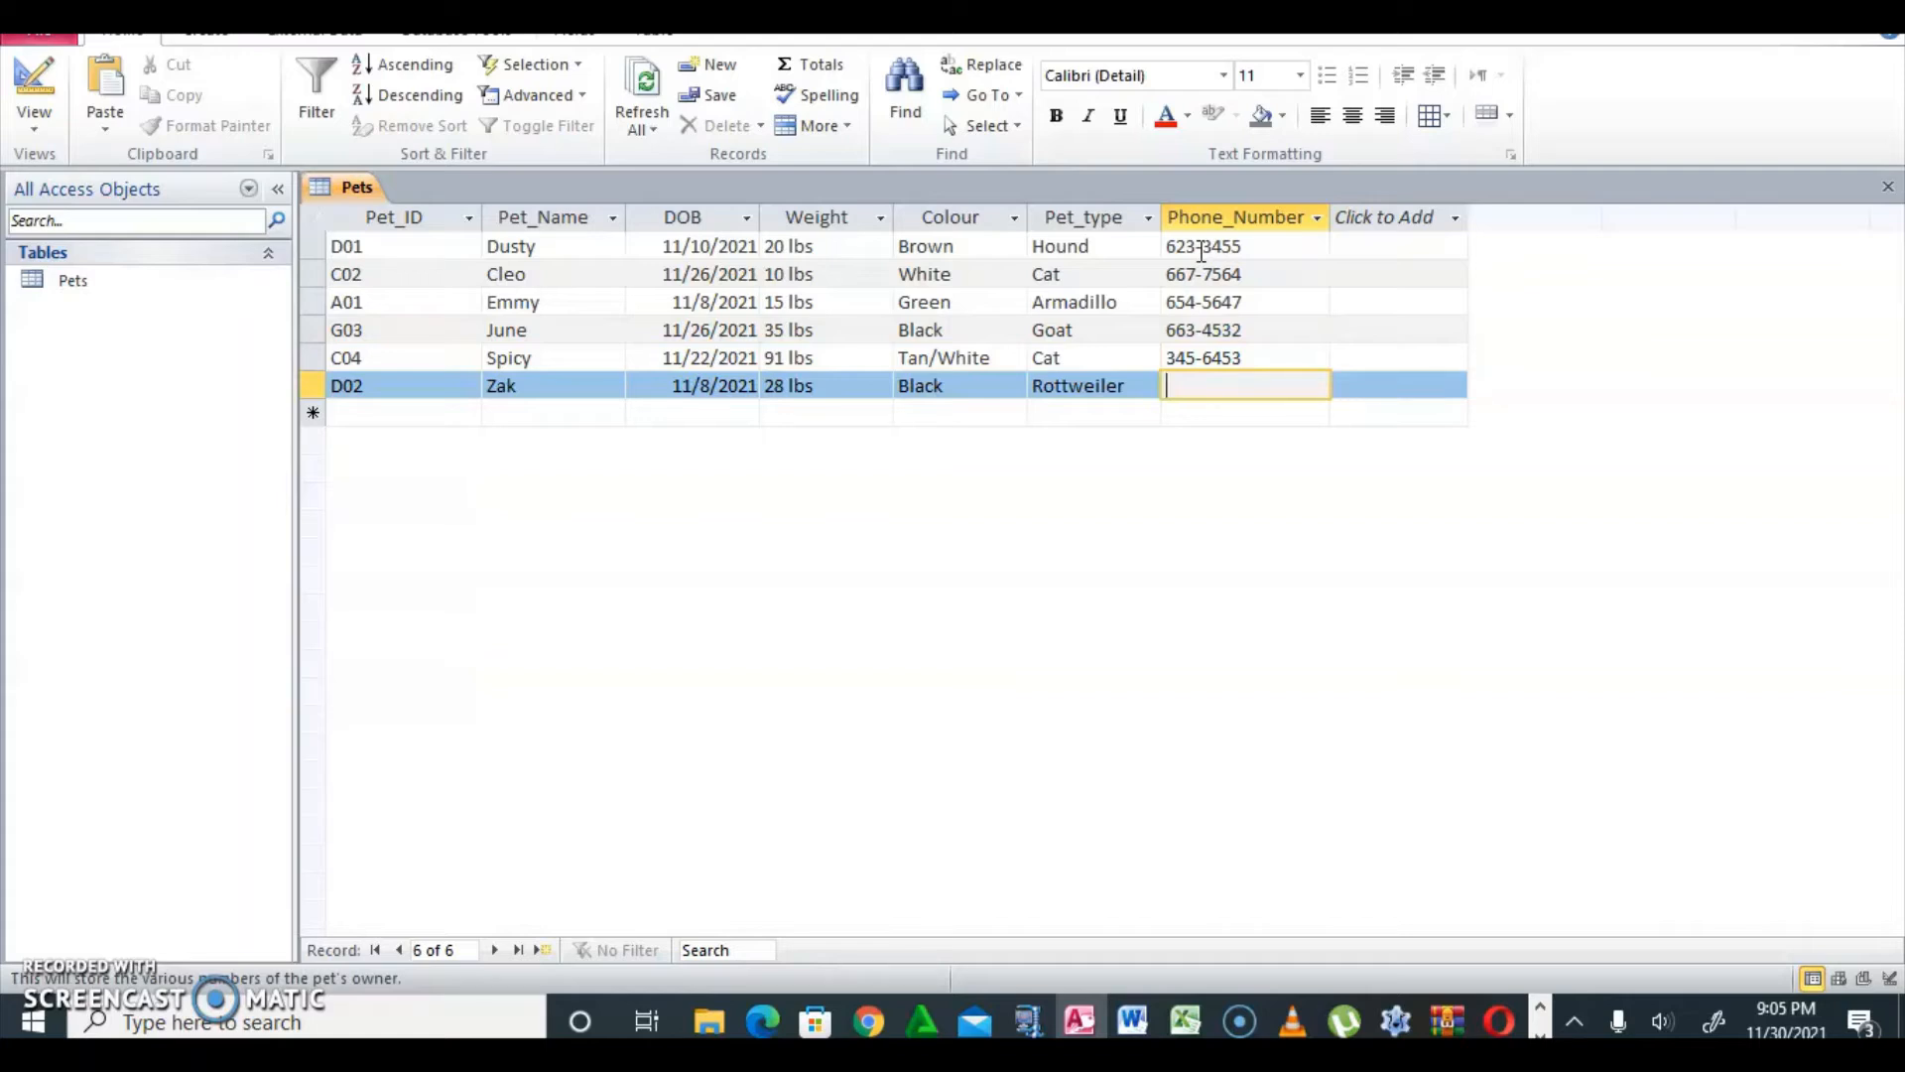
{"action": "type", "text": "667-4378"}
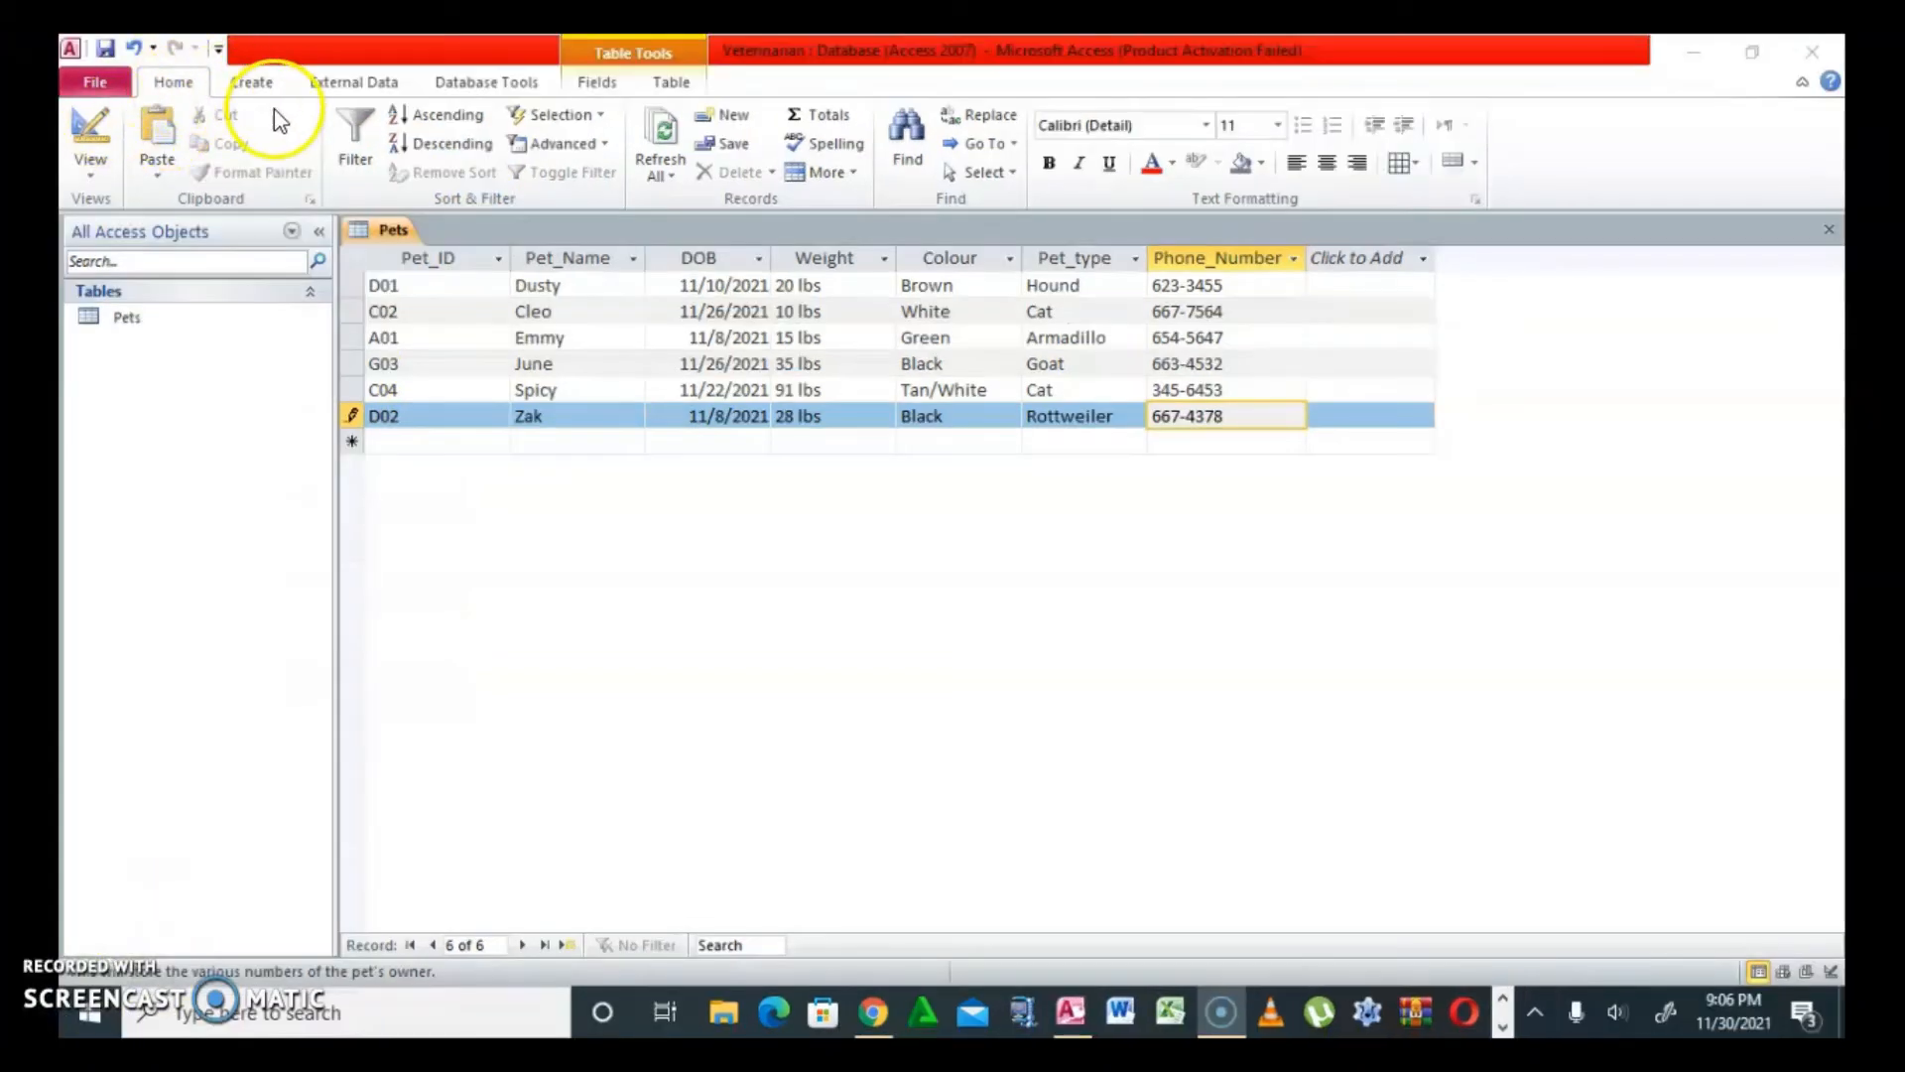
Create a new table and switch it to Design View, saving it under the name Clients
{"action": "left_click", "coordinate": [245, 85]}
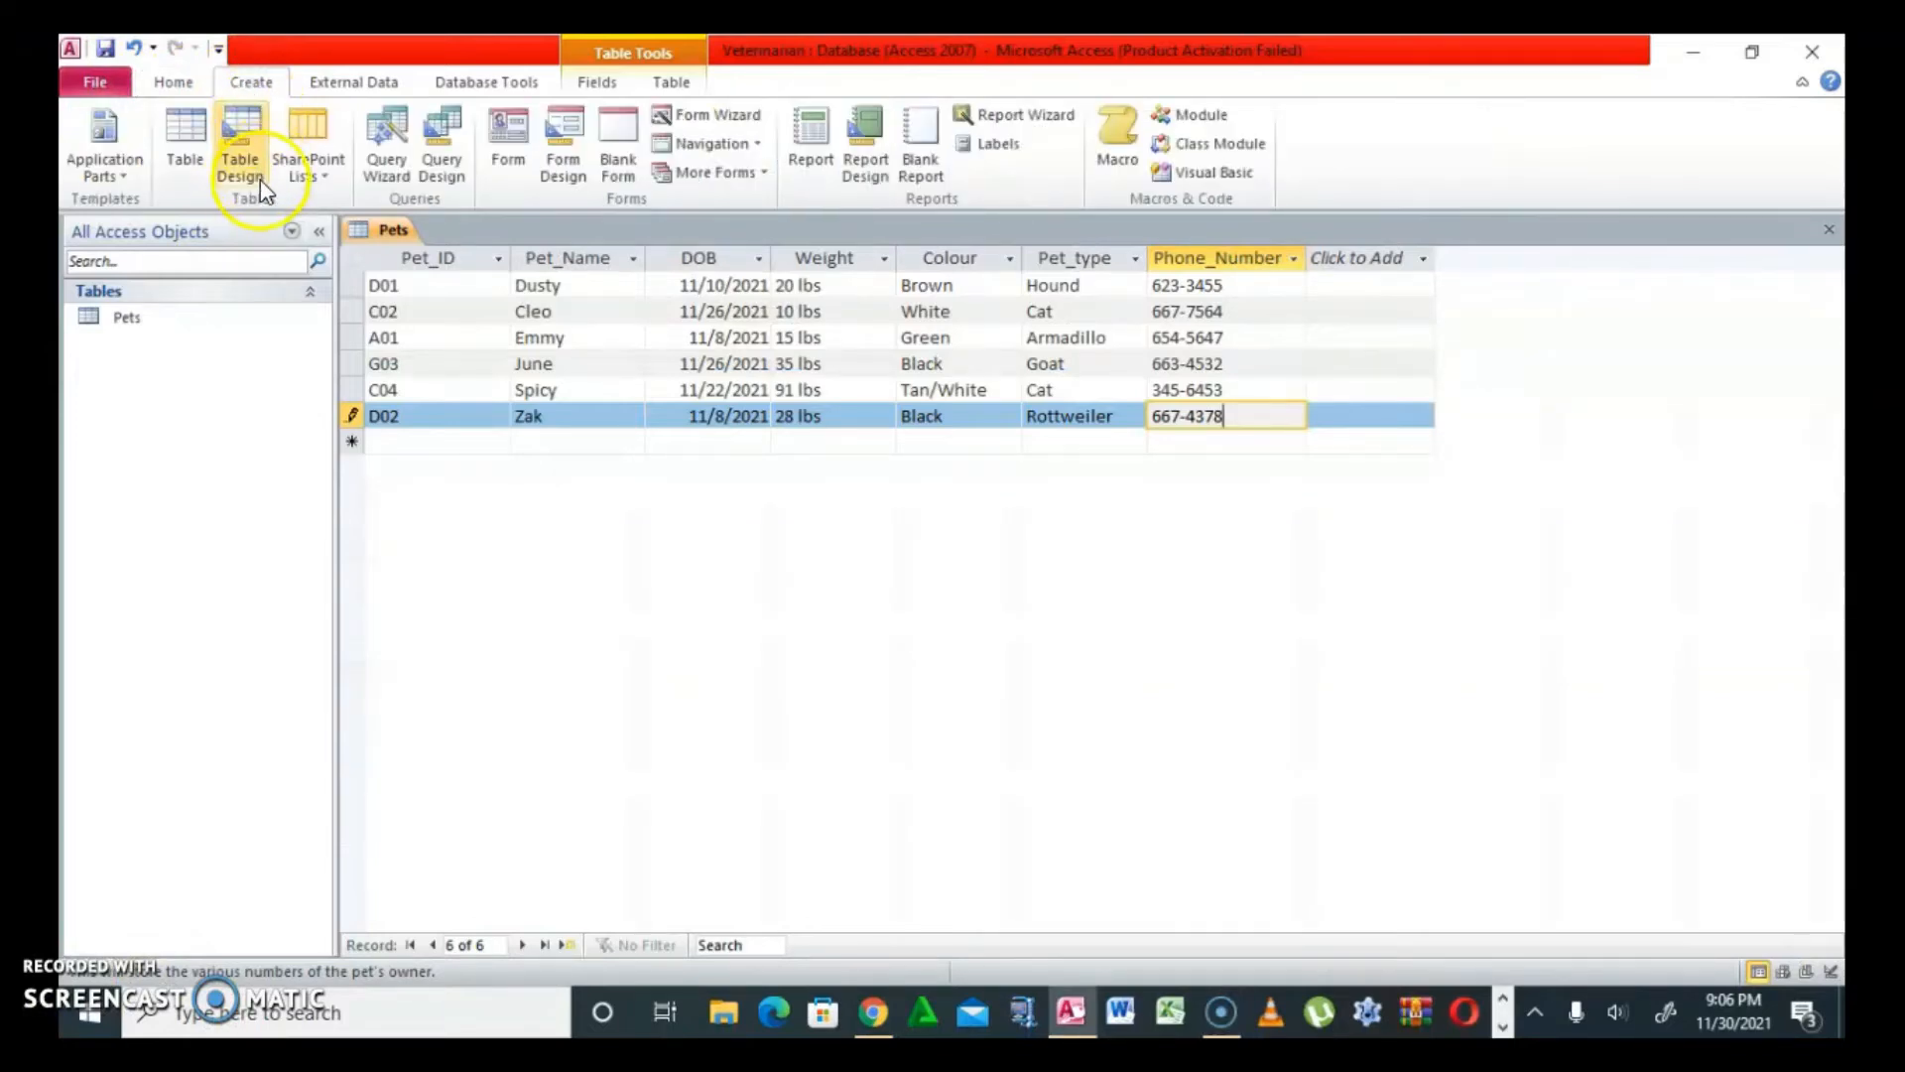
{"action": "left_click", "coordinate": [183, 151]}
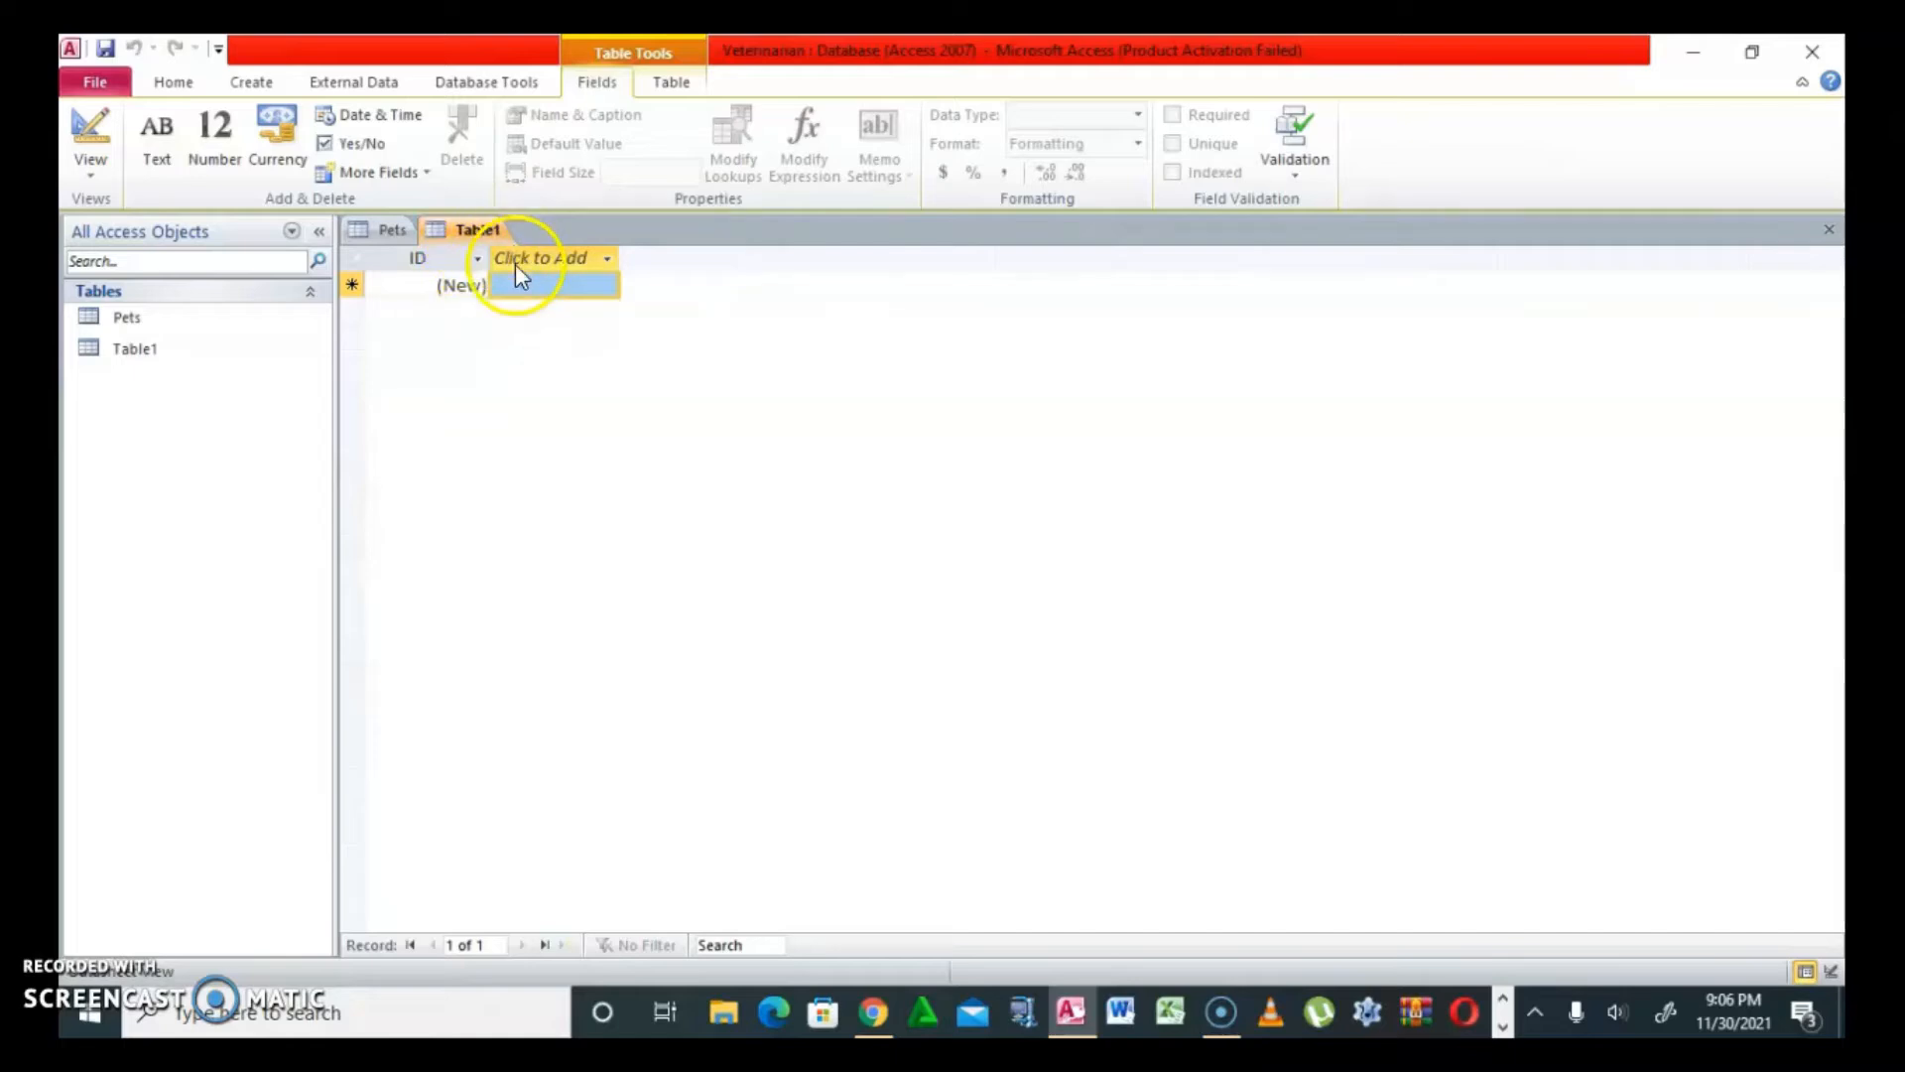
{"action": "left_click", "coordinate": [475, 239]}
{"action": "right_click", "coordinate": [474, 240]}
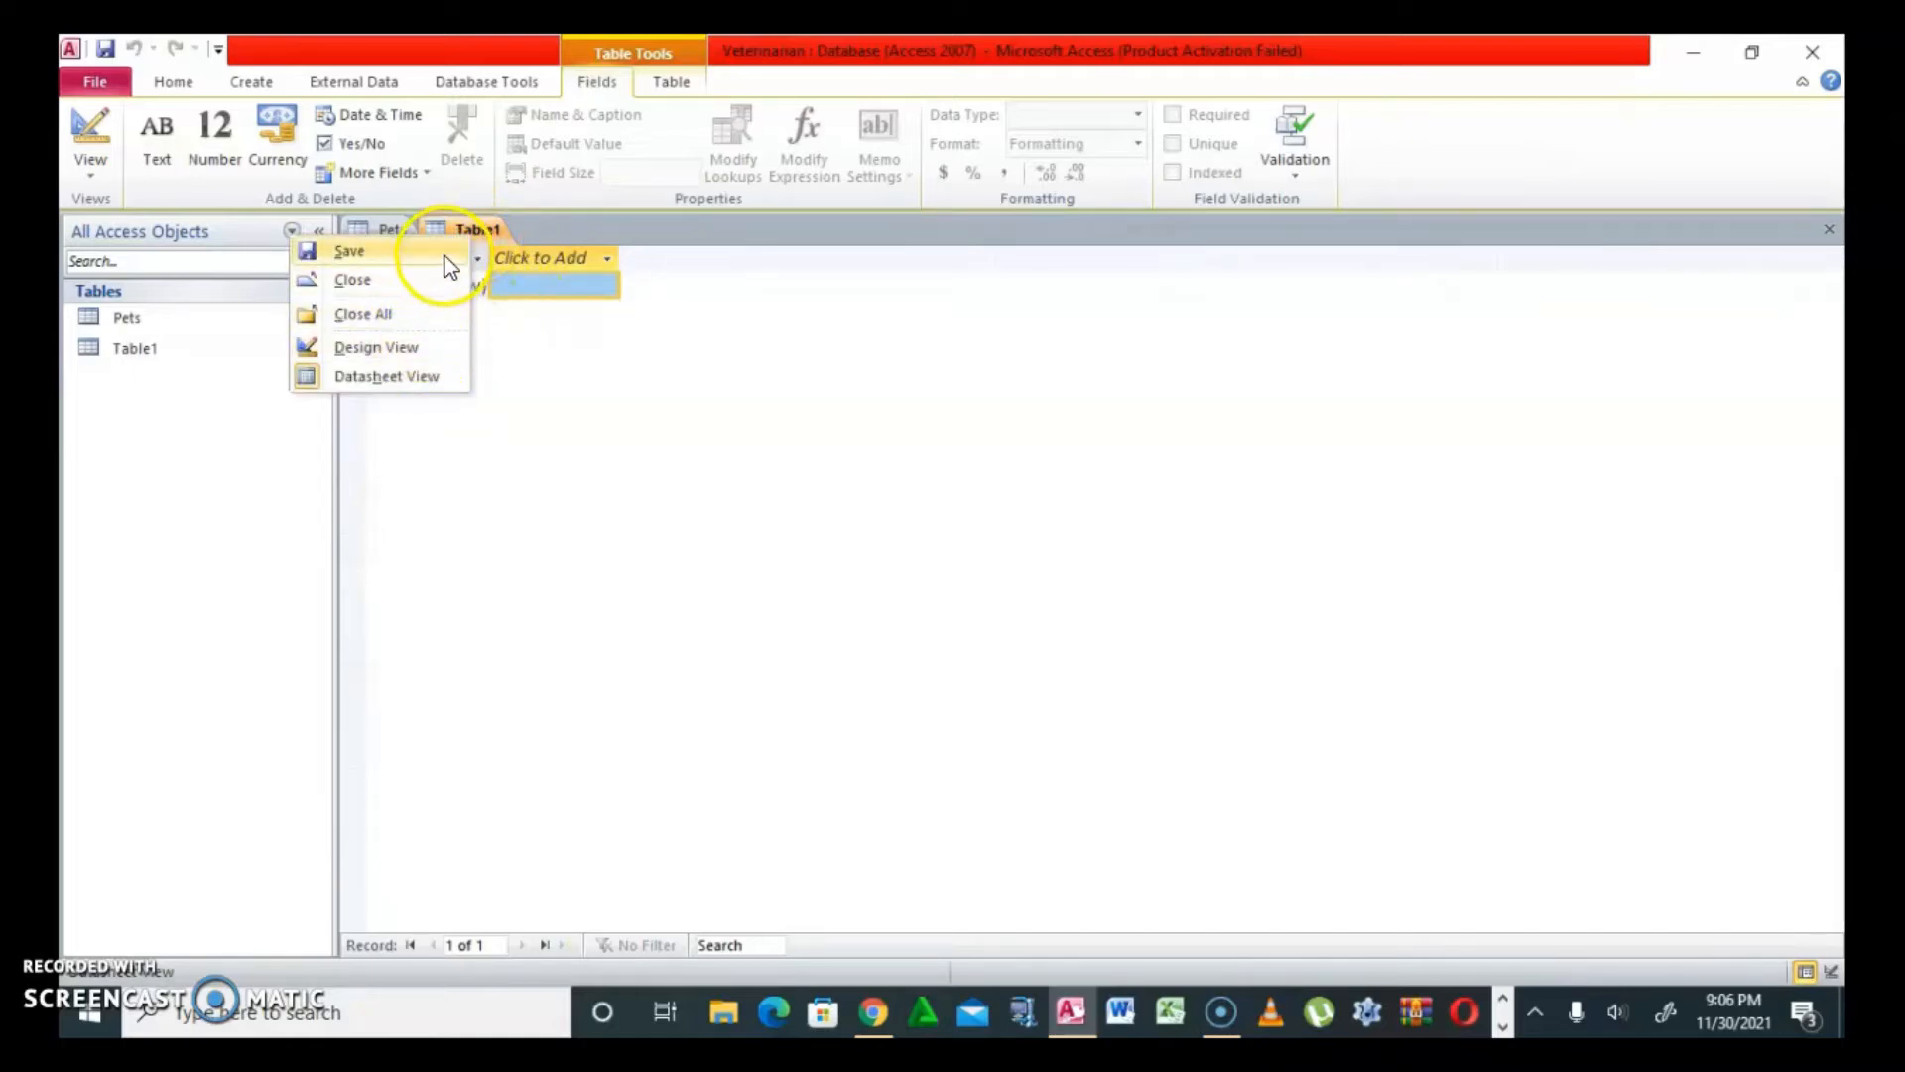
{"action": "left_click", "coordinate": [434, 348]}
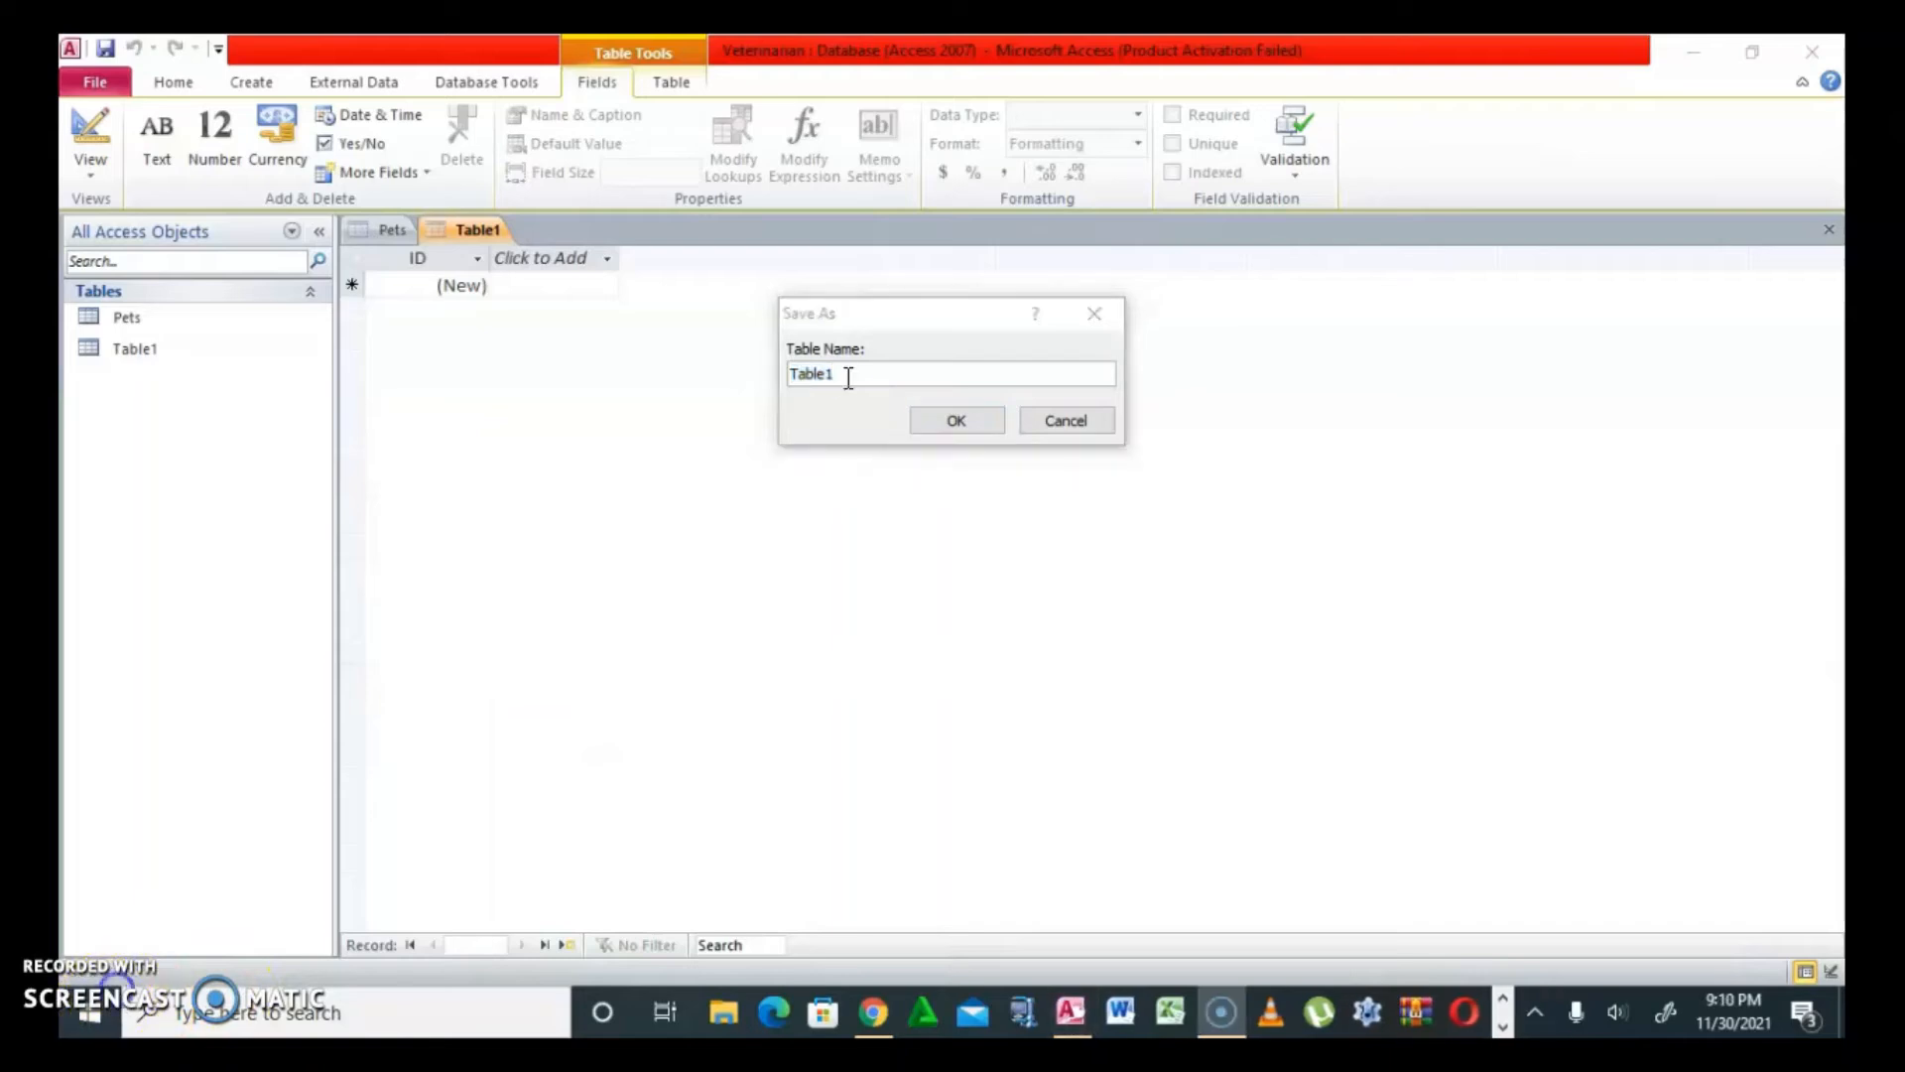
{"action": "left_click", "coordinate": [848, 375]}
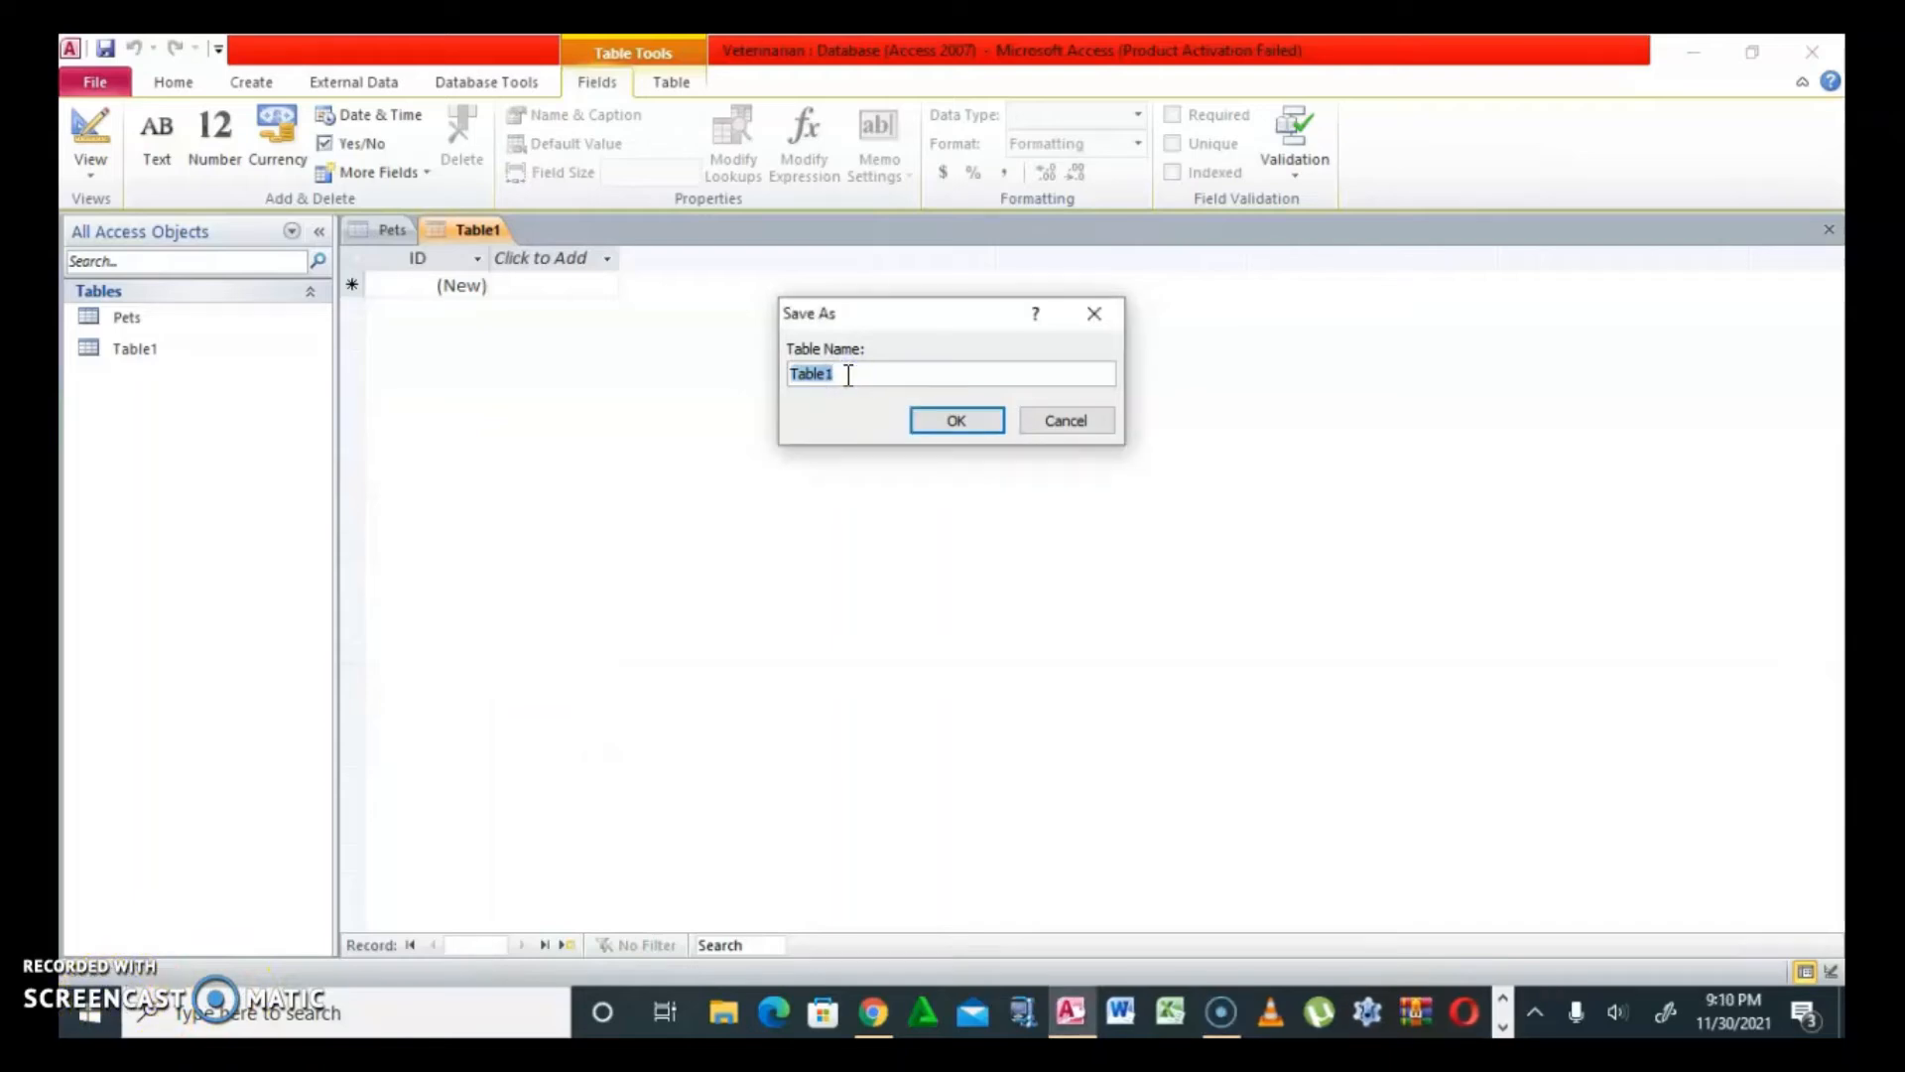
{"action": "type", "text": "Clients"}
{"action": "left_click", "coordinate": [970, 409]}
Rename the Clients table's ID field as Client_ID and set its data type to Text
{"action": "left_click", "coordinate": [455, 289]}
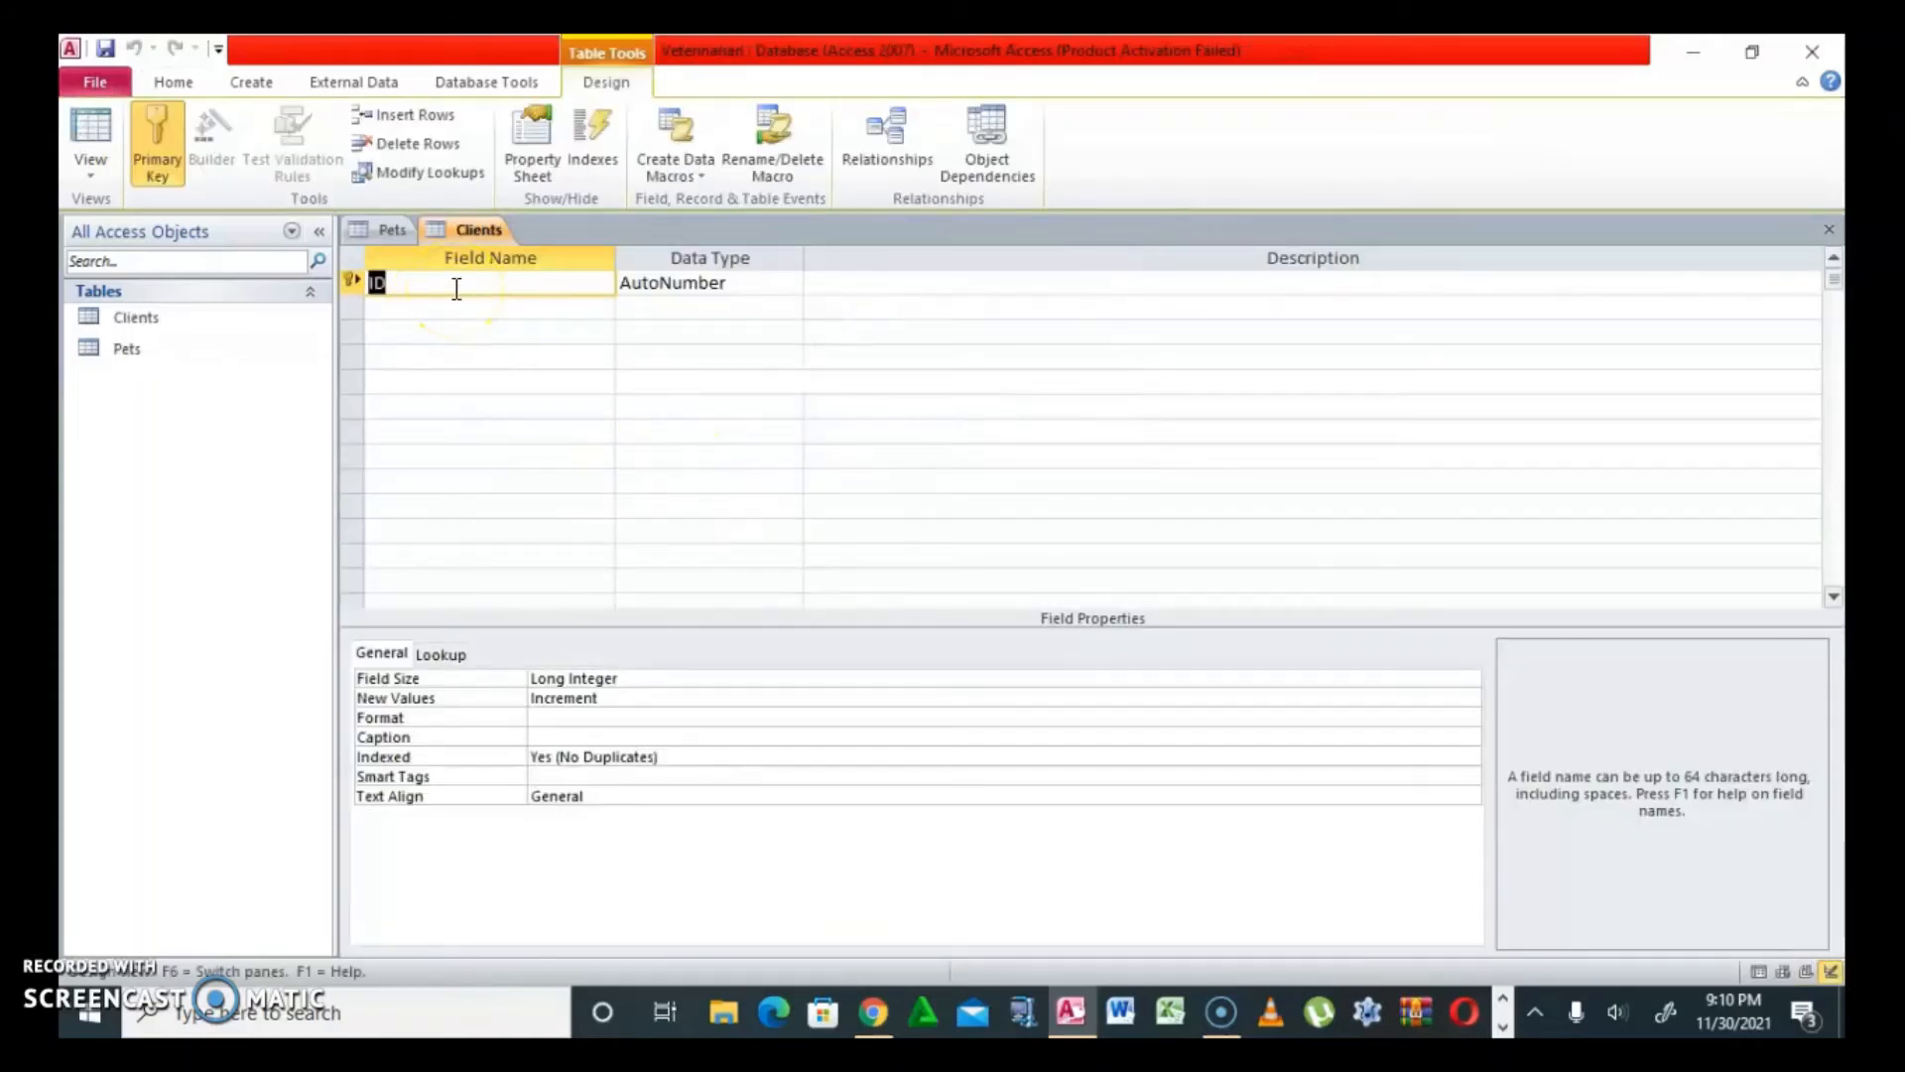
{"action": "type", "text": "Clients"}
{"action": "key", "text": "BackSpace"}
{"action": "type", "text": "_ID"}
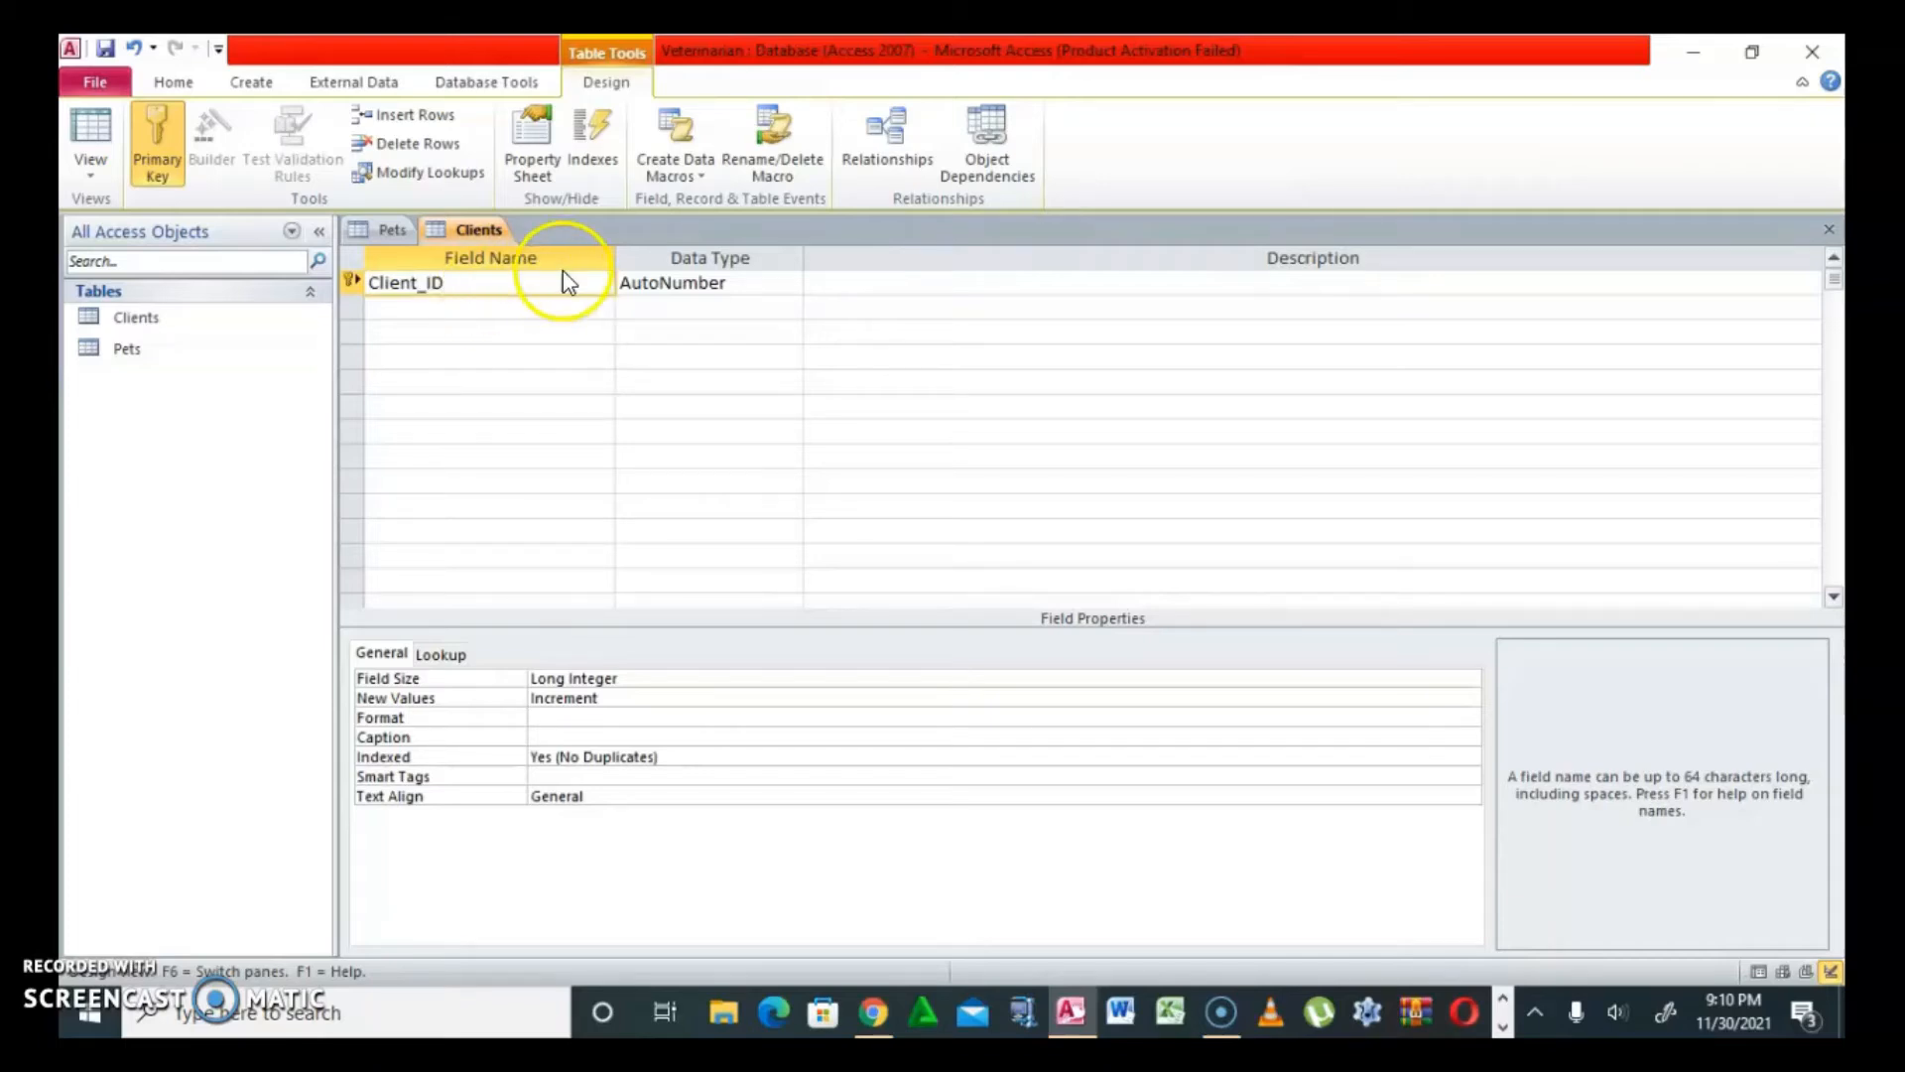
{"action": "left_click", "coordinate": [772, 285]}
{"action": "left_click", "coordinate": [794, 285]}
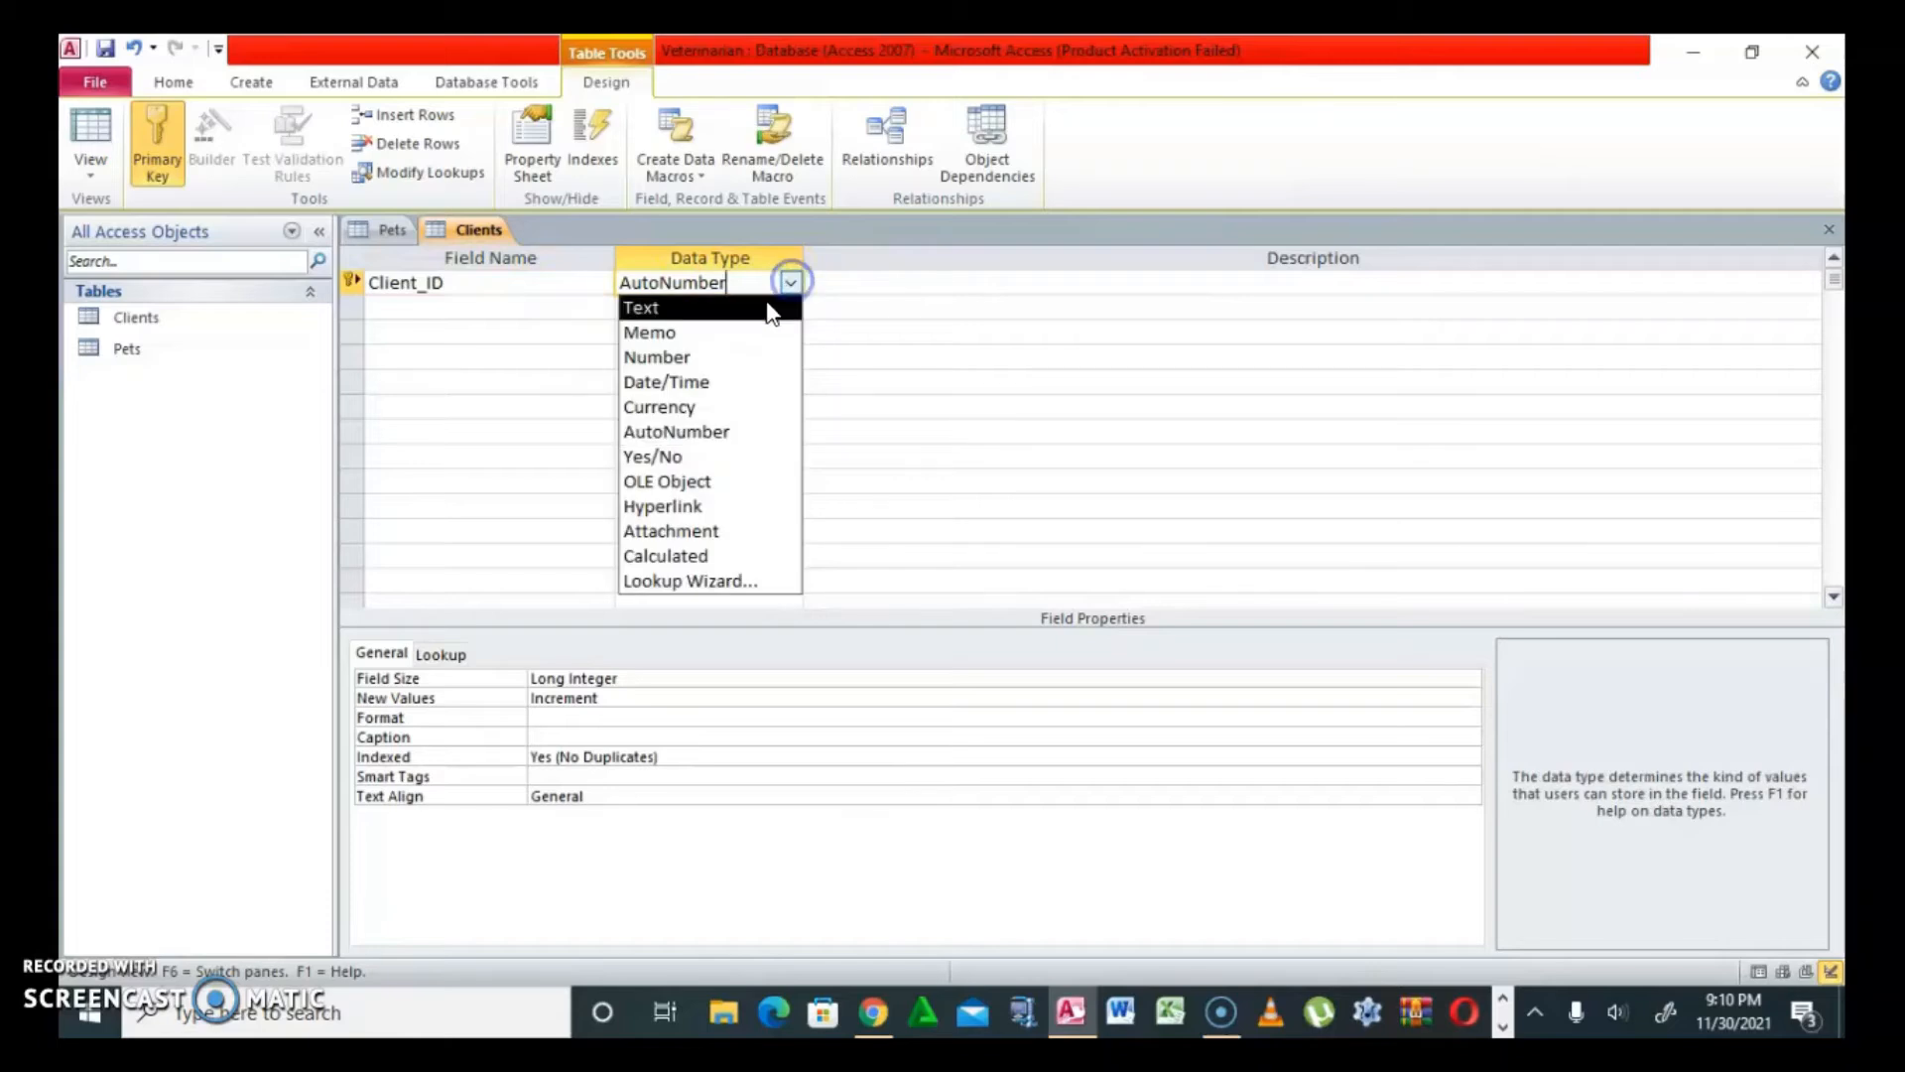
{"action": "left_click", "coordinate": [774, 305]}
Describe Client_ID as "this is a unique identifier" and add a Text field Client_Name described as "this will store the names of the clients."
{"action": "left_click", "coordinate": [831, 281]}
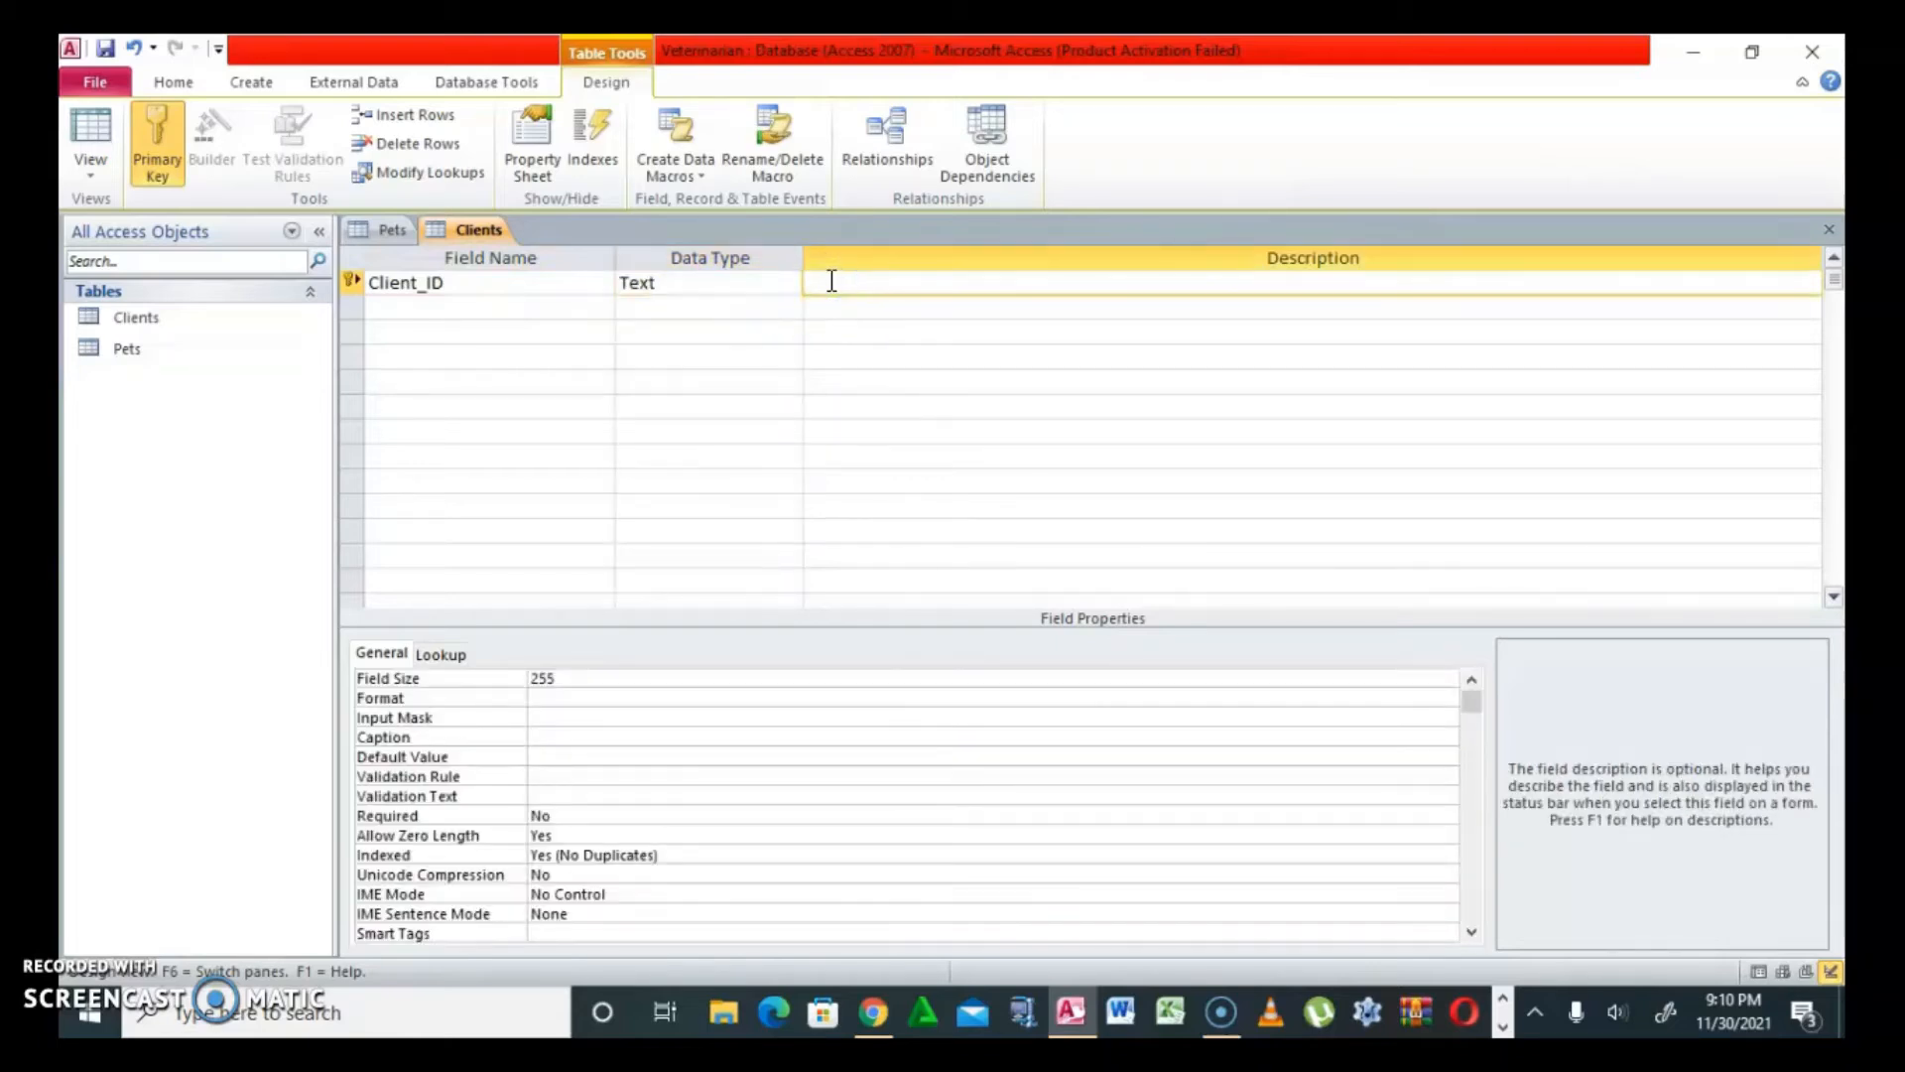
{"action": "type", "text": "this is a unique identifier"}
{"action": "left_click", "coordinate": [543, 307]}
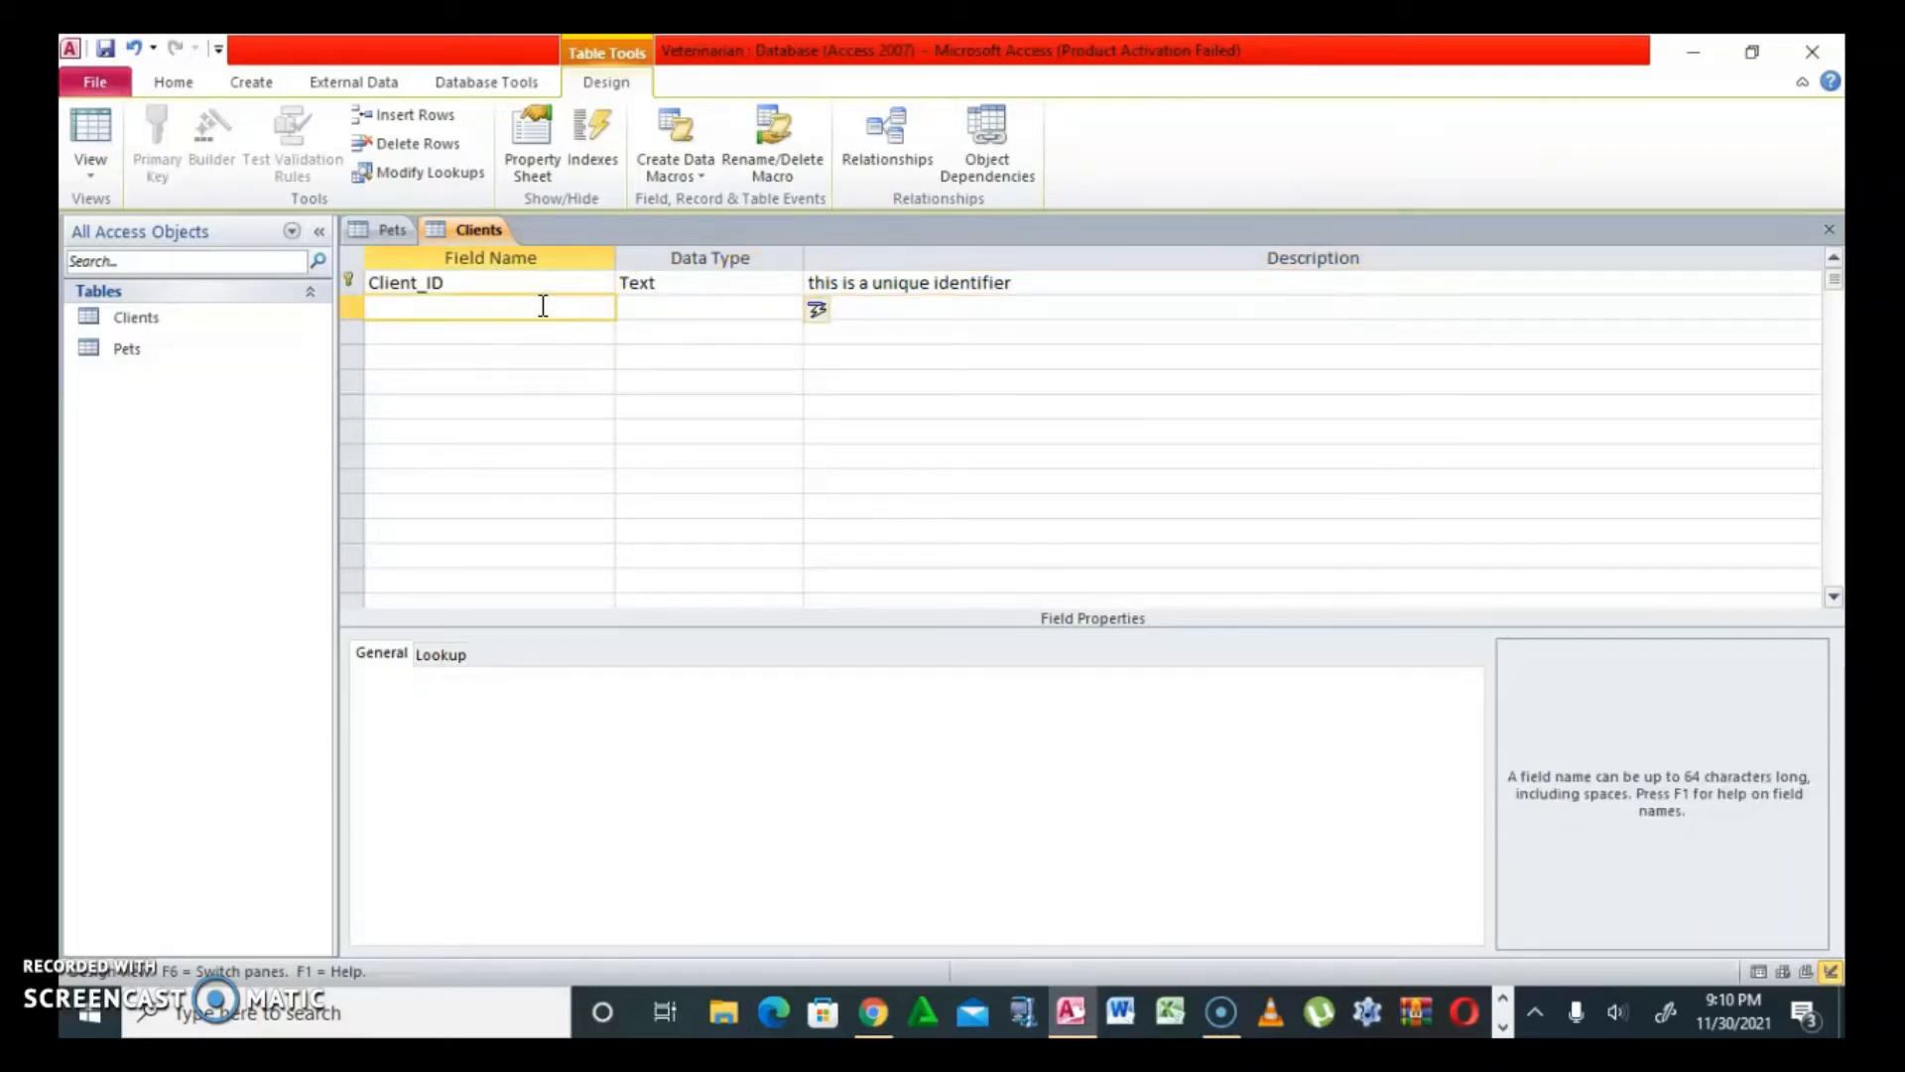
{"action": "type", "text": "Client_Name"}
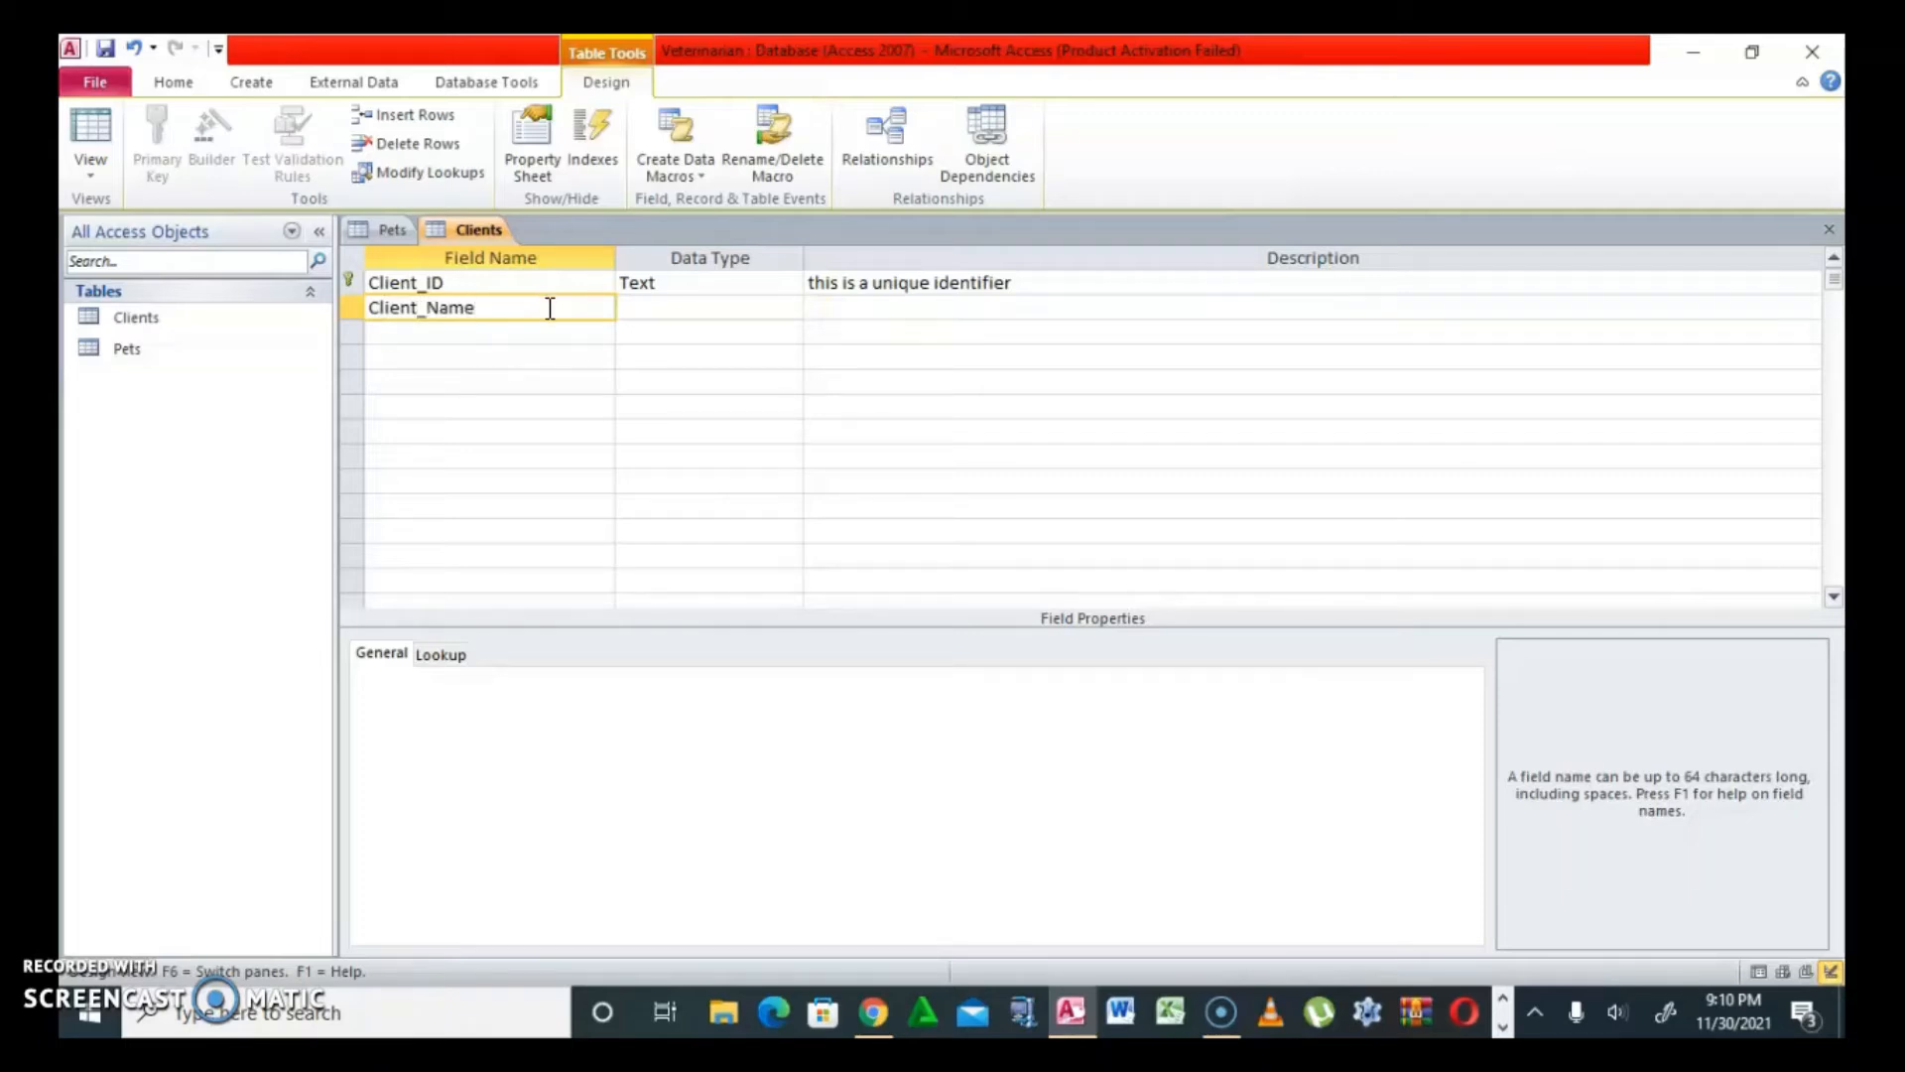
{"action": "left_click", "coordinate": [754, 319]}
{"action": "left_click", "coordinate": [849, 313]}
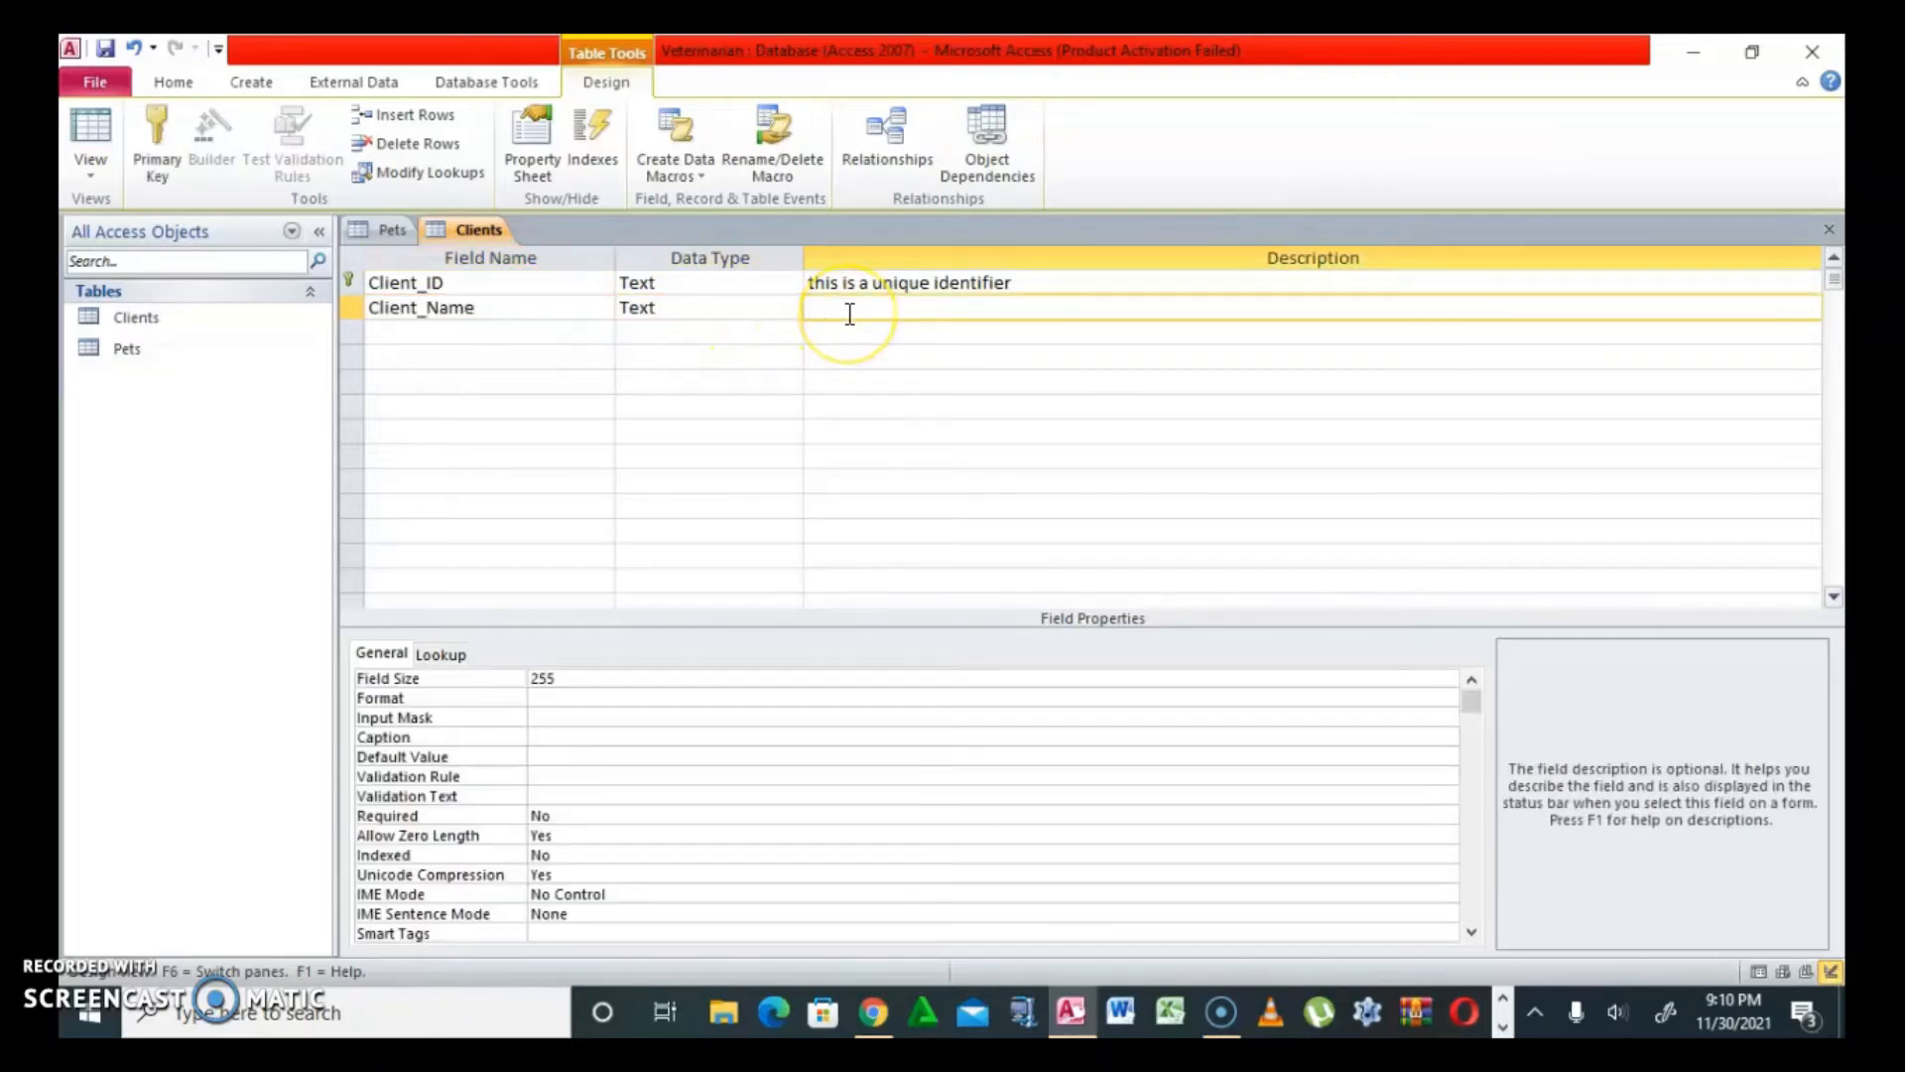
{"action": "type", "text": "this will store the na"}
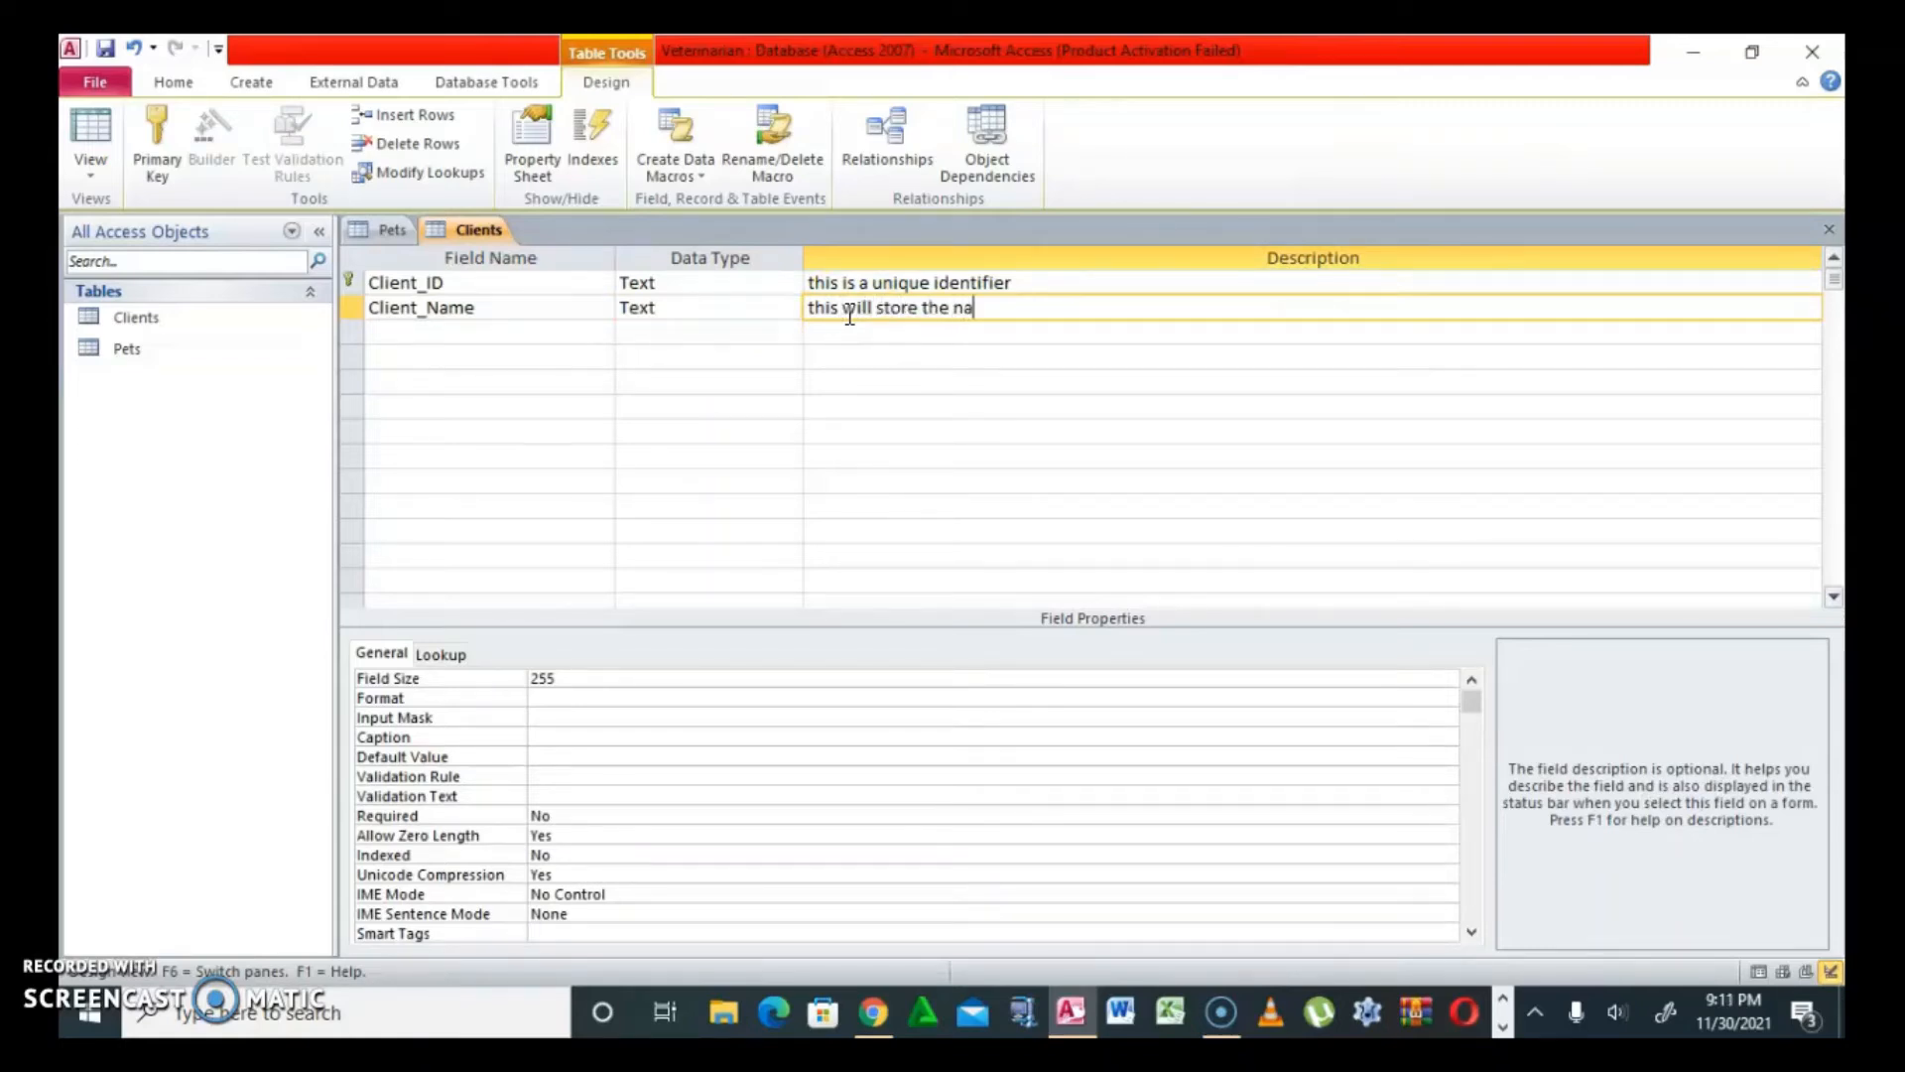
{"action": "type", "text": "mes of the clients."}
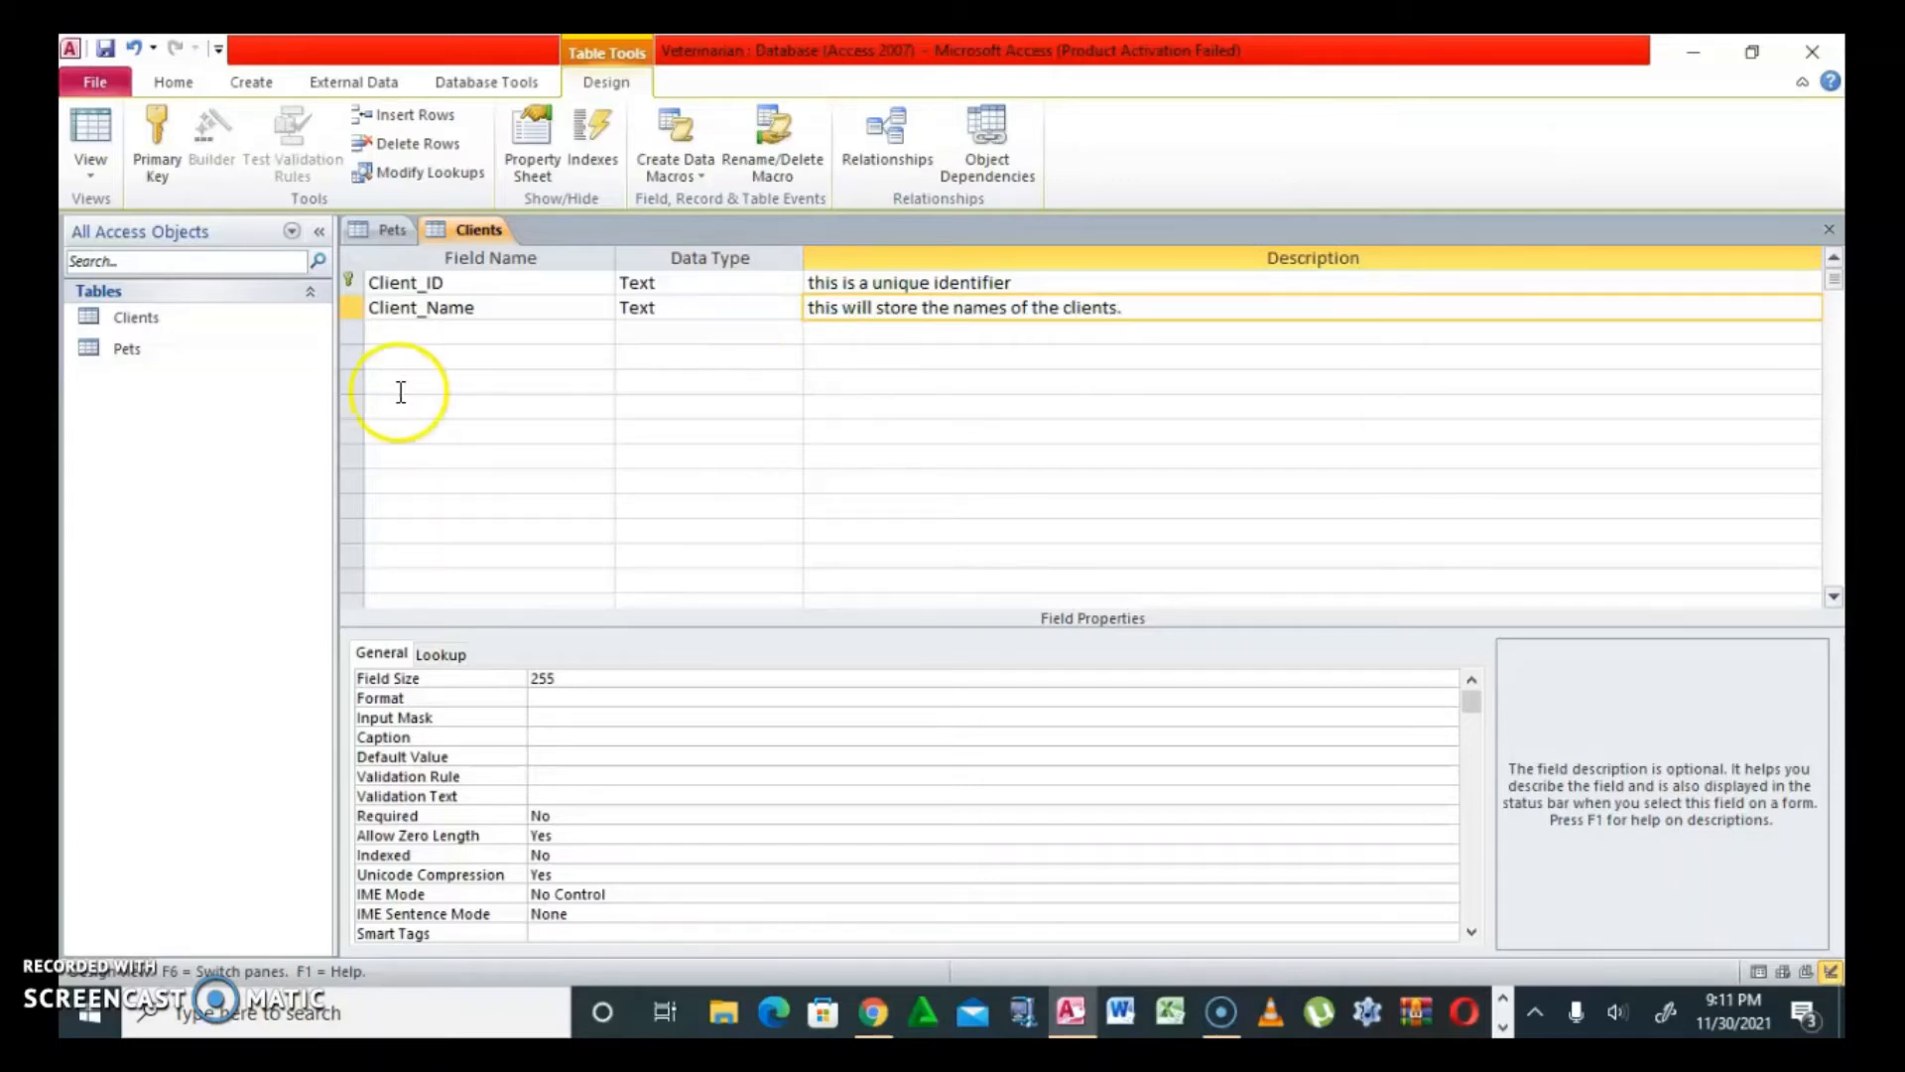
Add a Text field named Pet_ID to the Clients table with the description "This is the ID of the pets."
{"action": "left_click", "coordinate": [442, 333]}
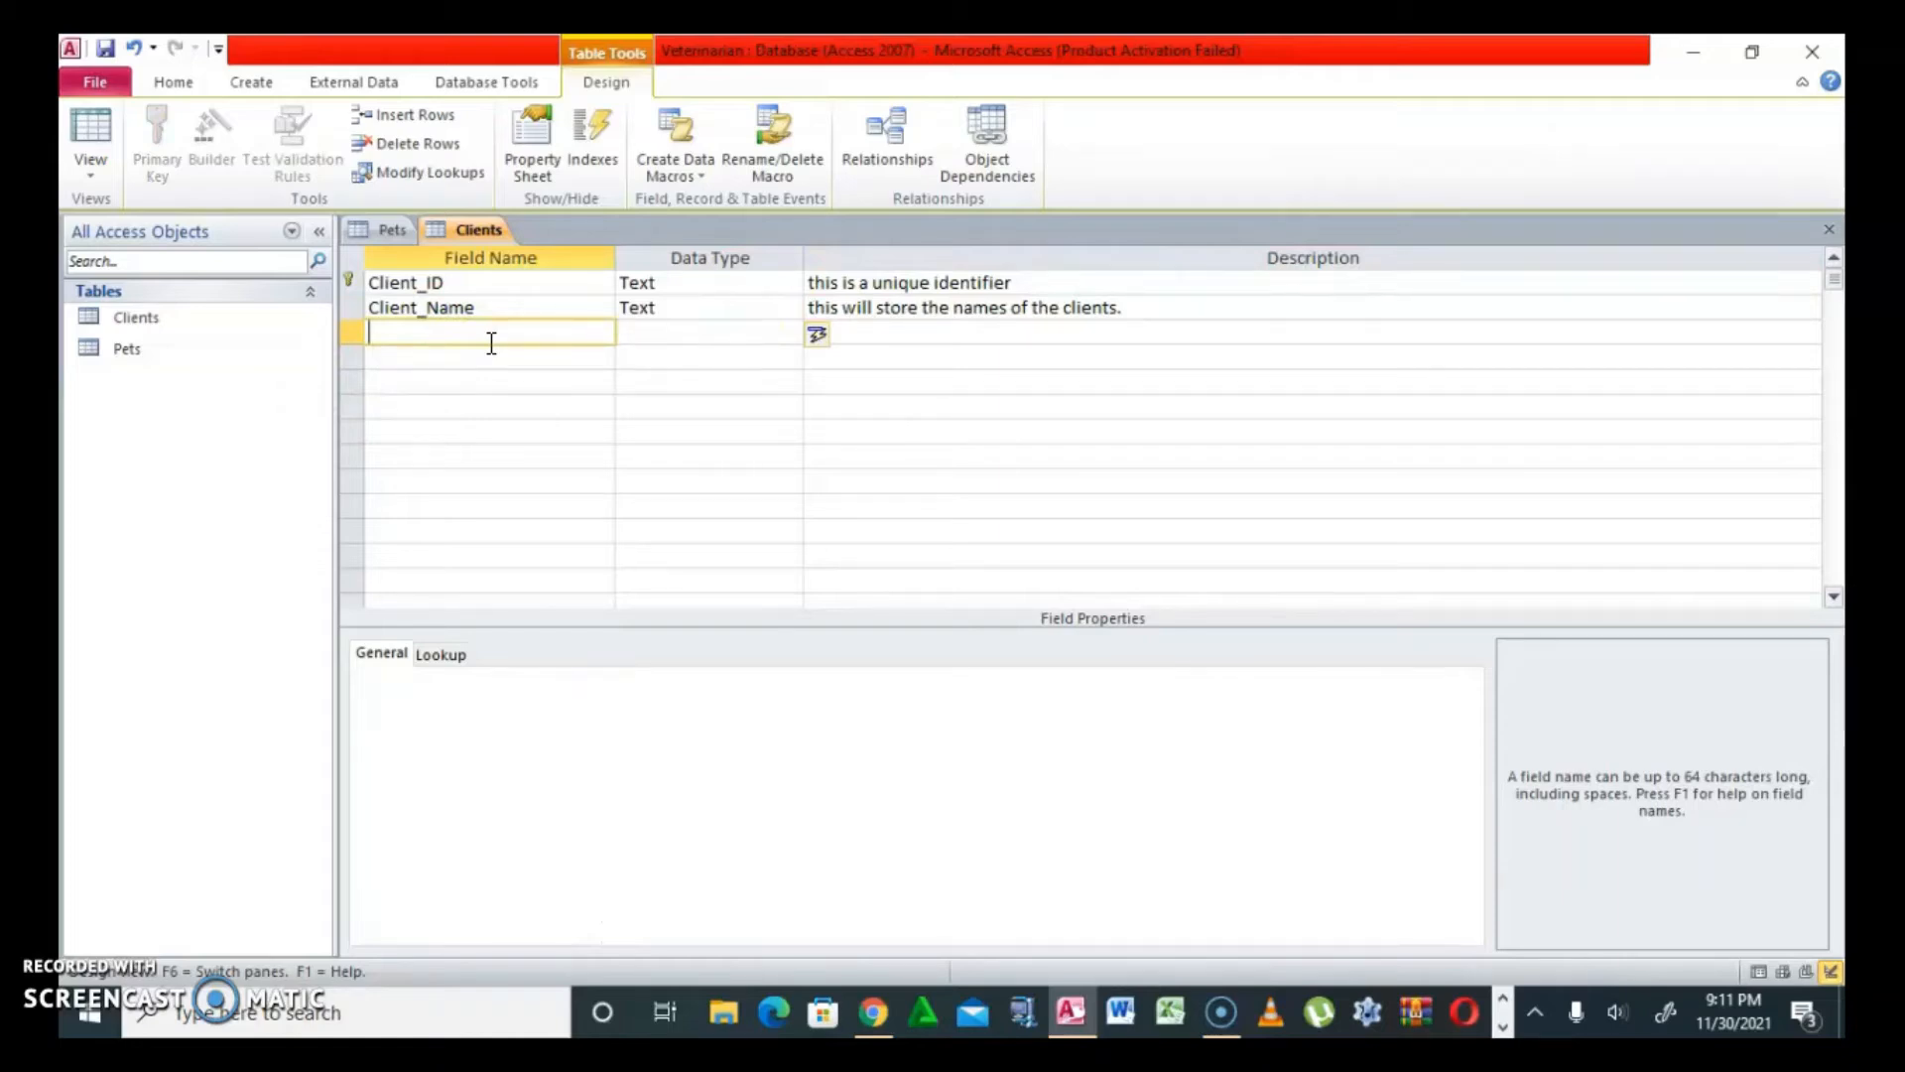
{"action": "type", "text": "Pet_ID"}
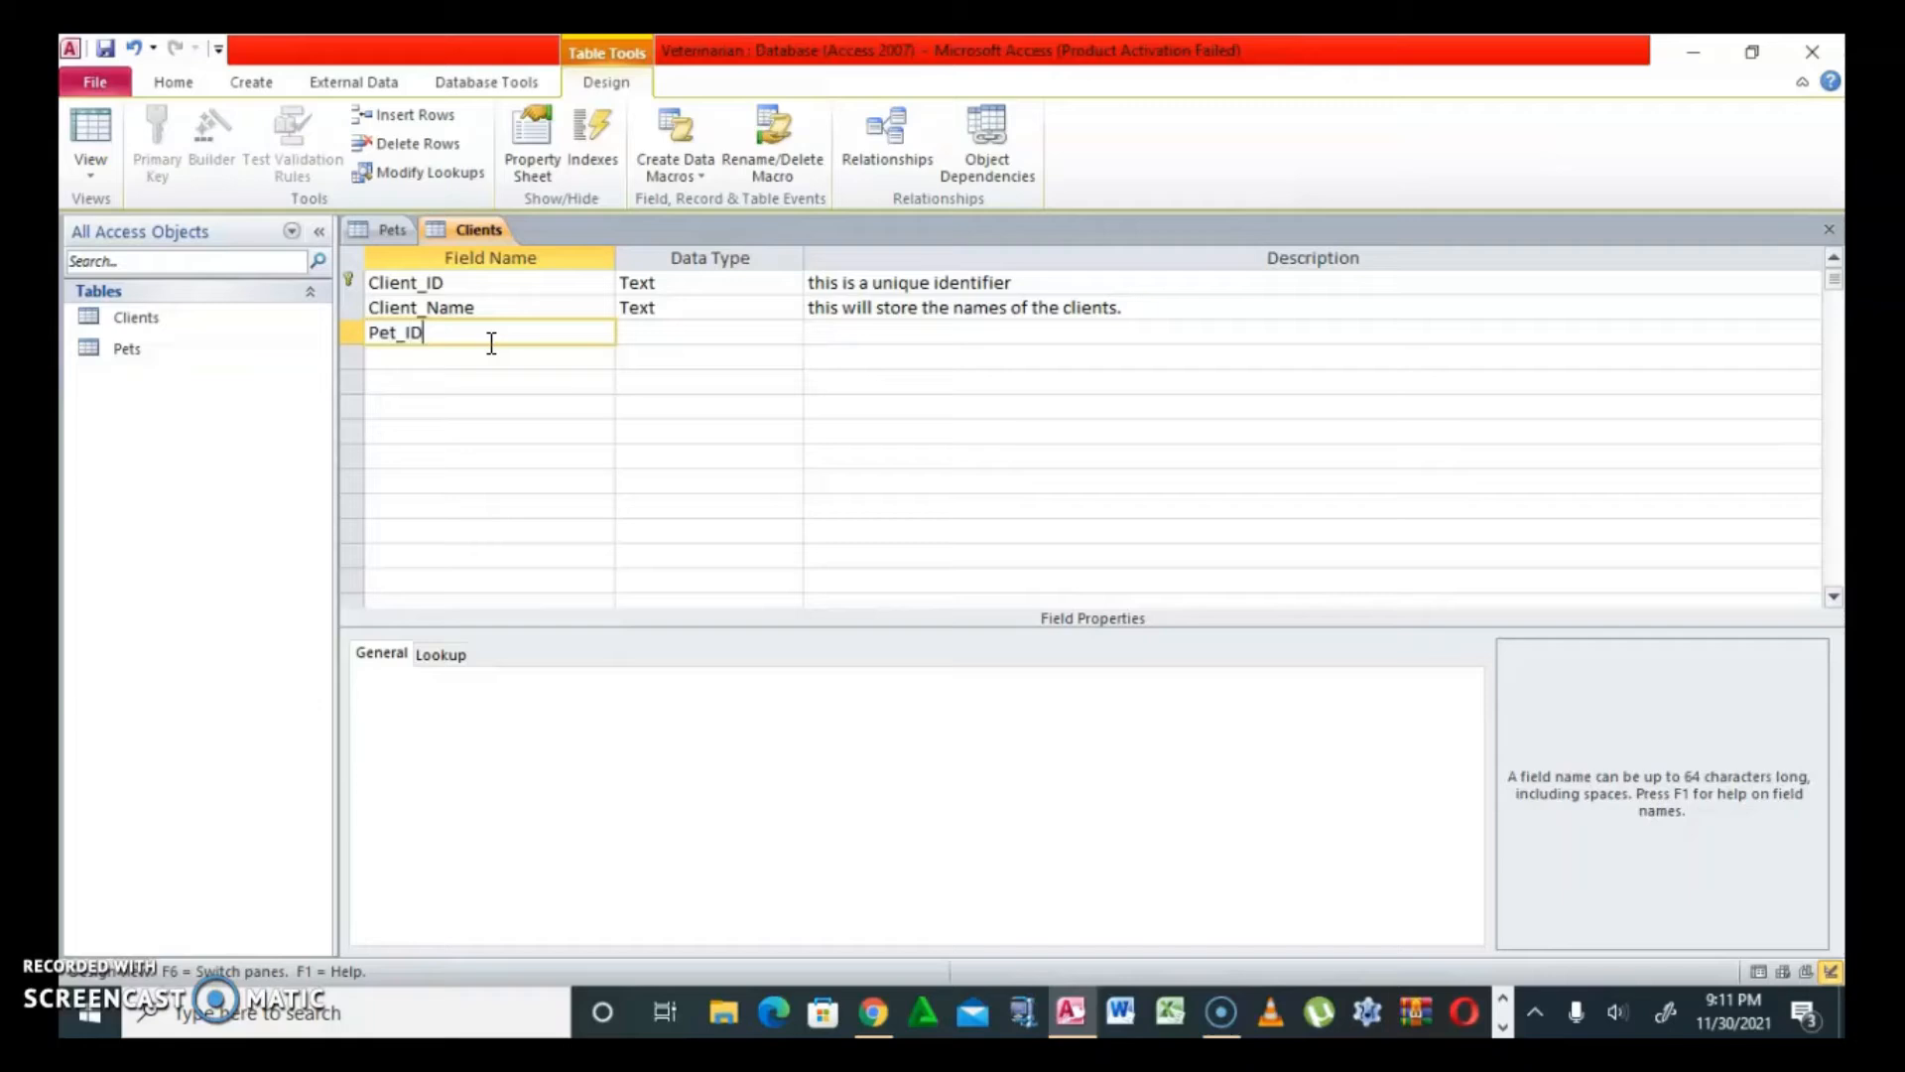
{"action": "left_click", "coordinate": [794, 336]}
{"action": "left_click", "coordinate": [858, 327]}
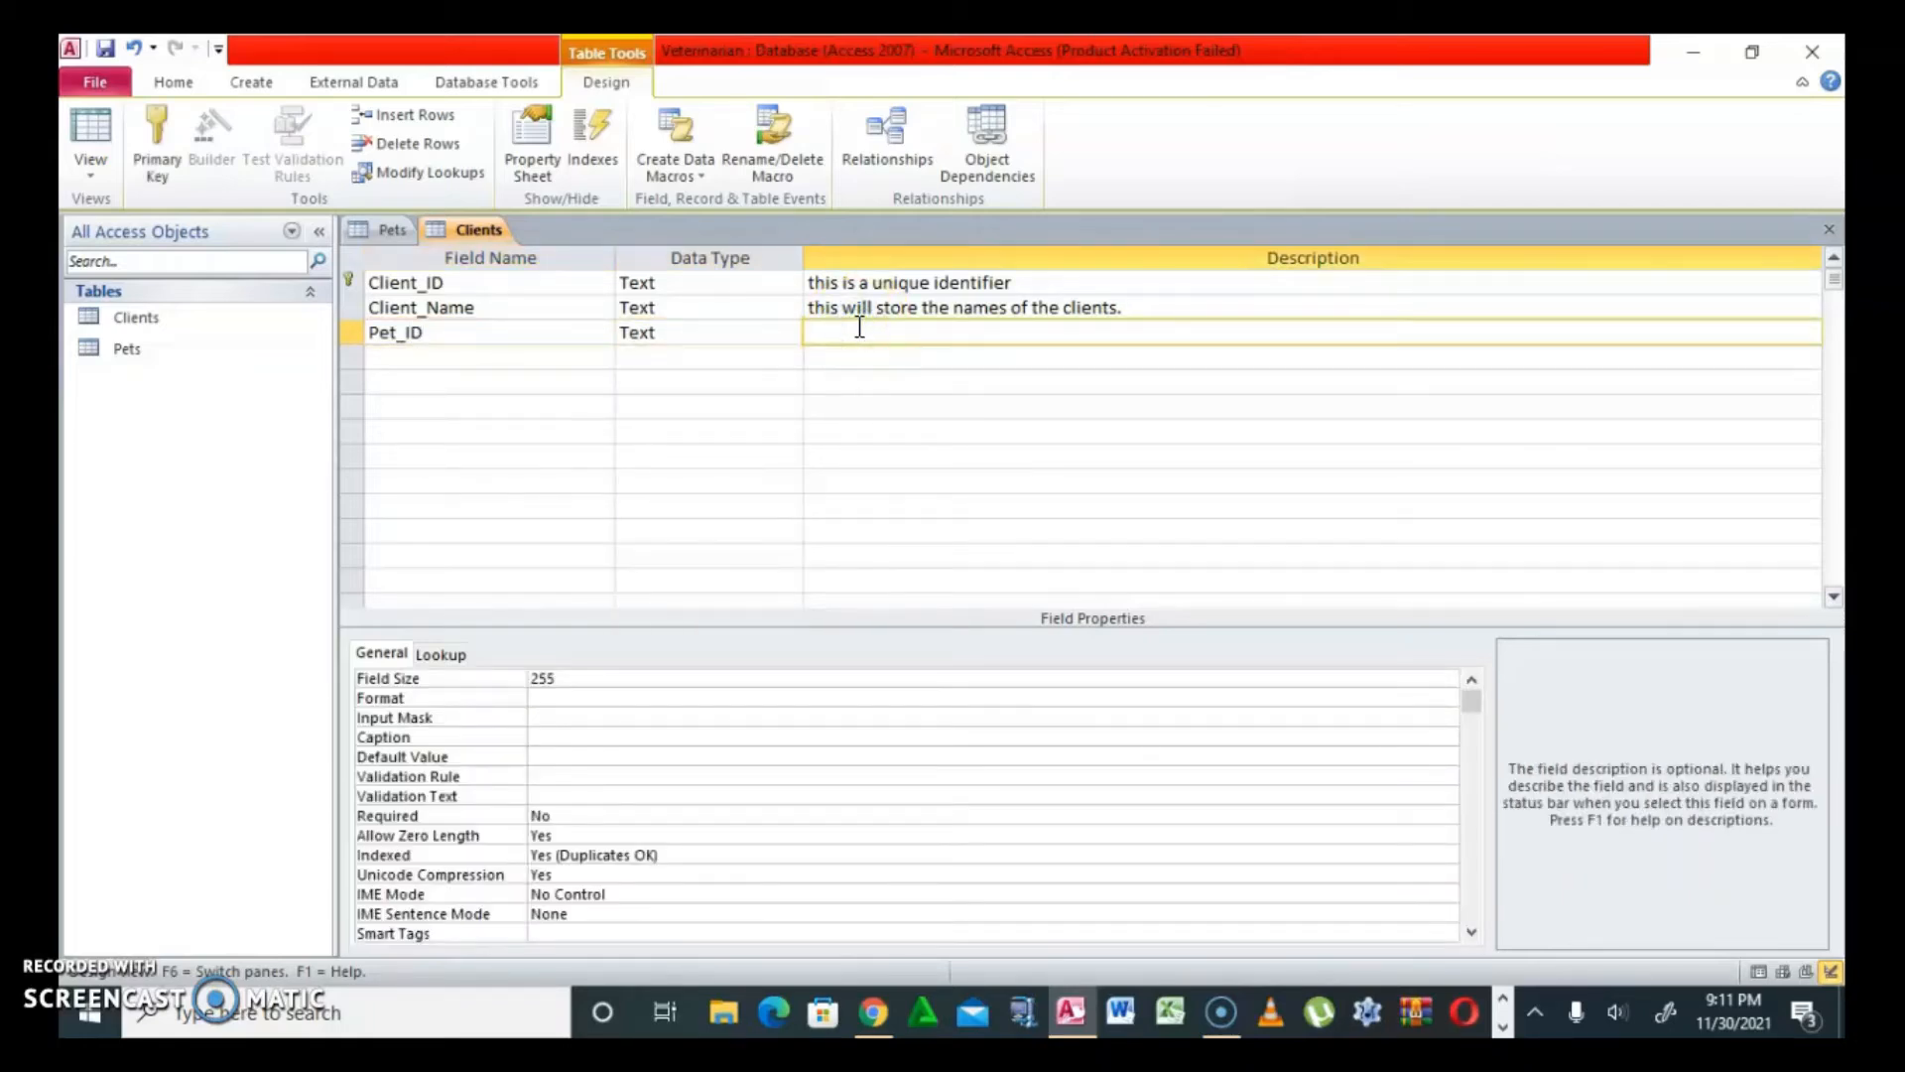
{"action": "type", "text": "This is the ID of the pe"}
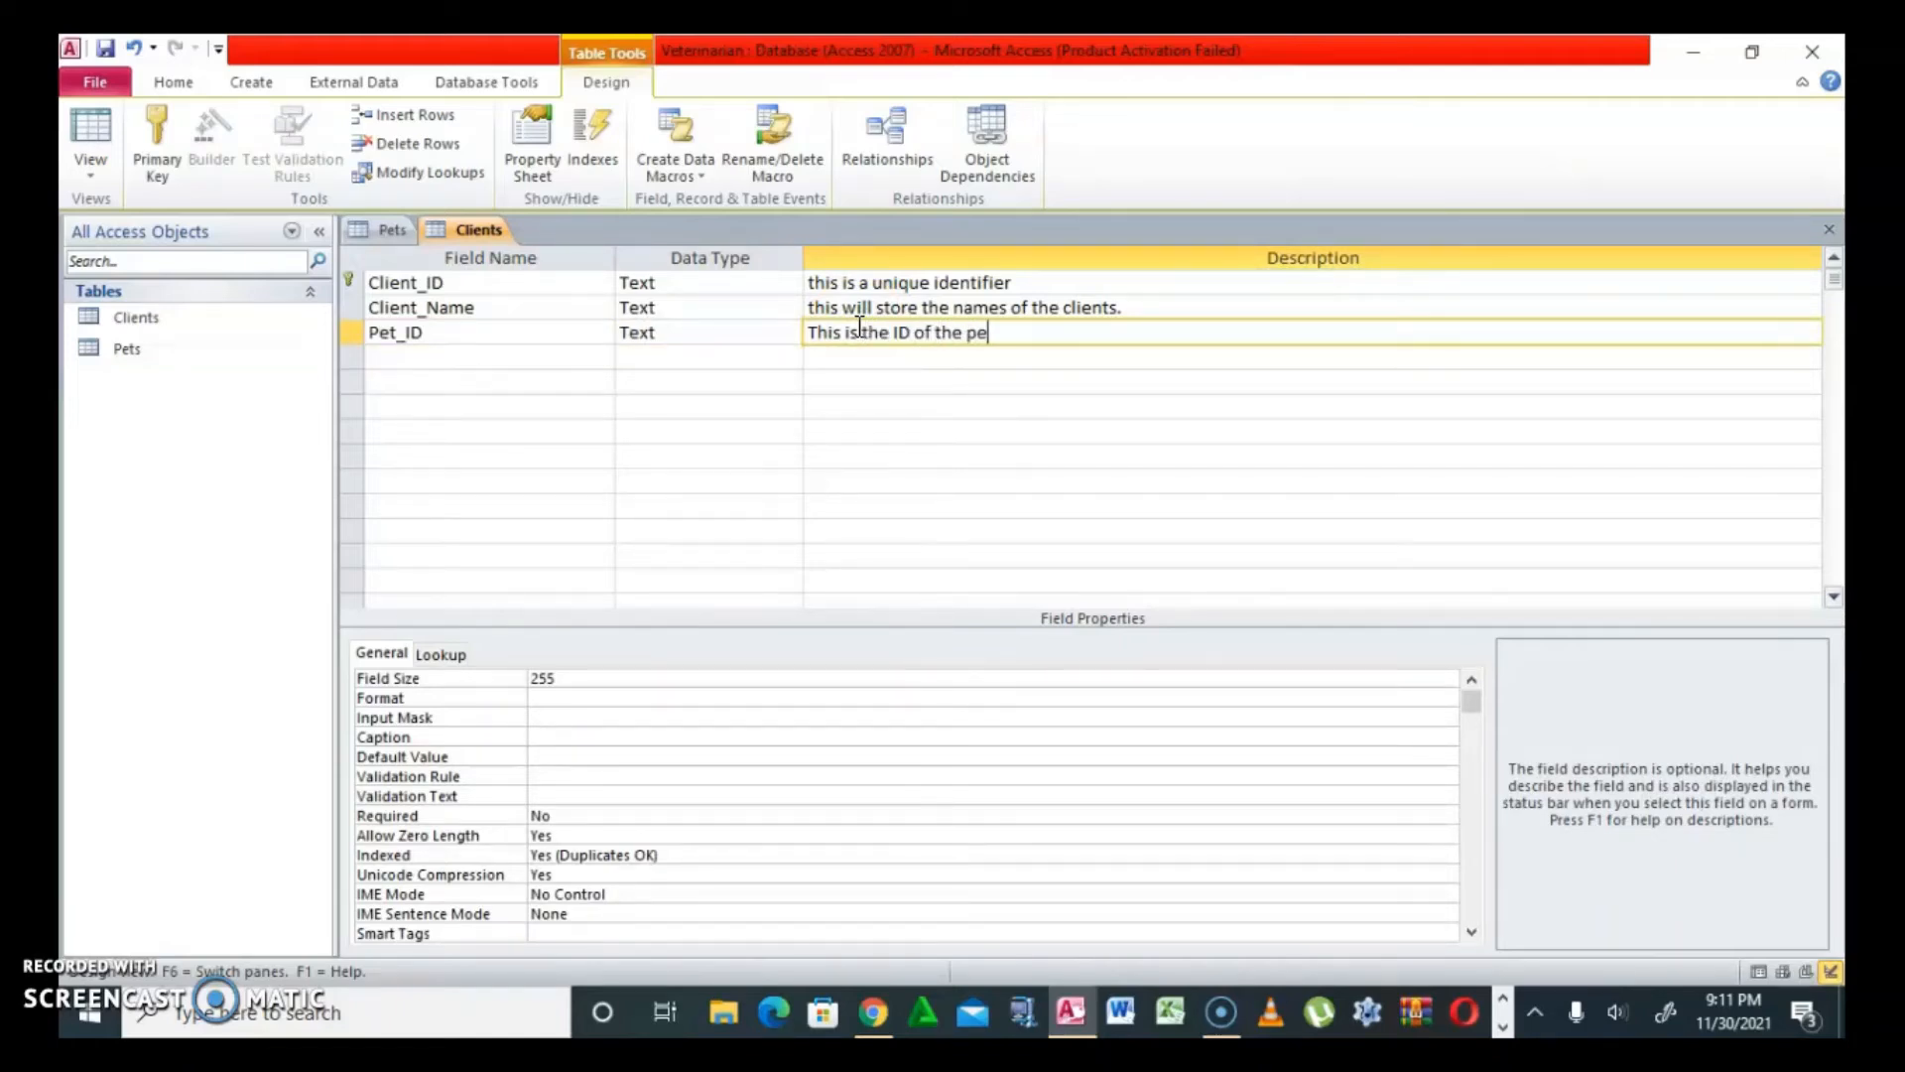
{"action": "type", "text": "ts."}
Add a Text field named Phone_Number to the Clients table with the description "THis will store the various phone numbers."
{"action": "left_click", "coordinate": [564, 357]}
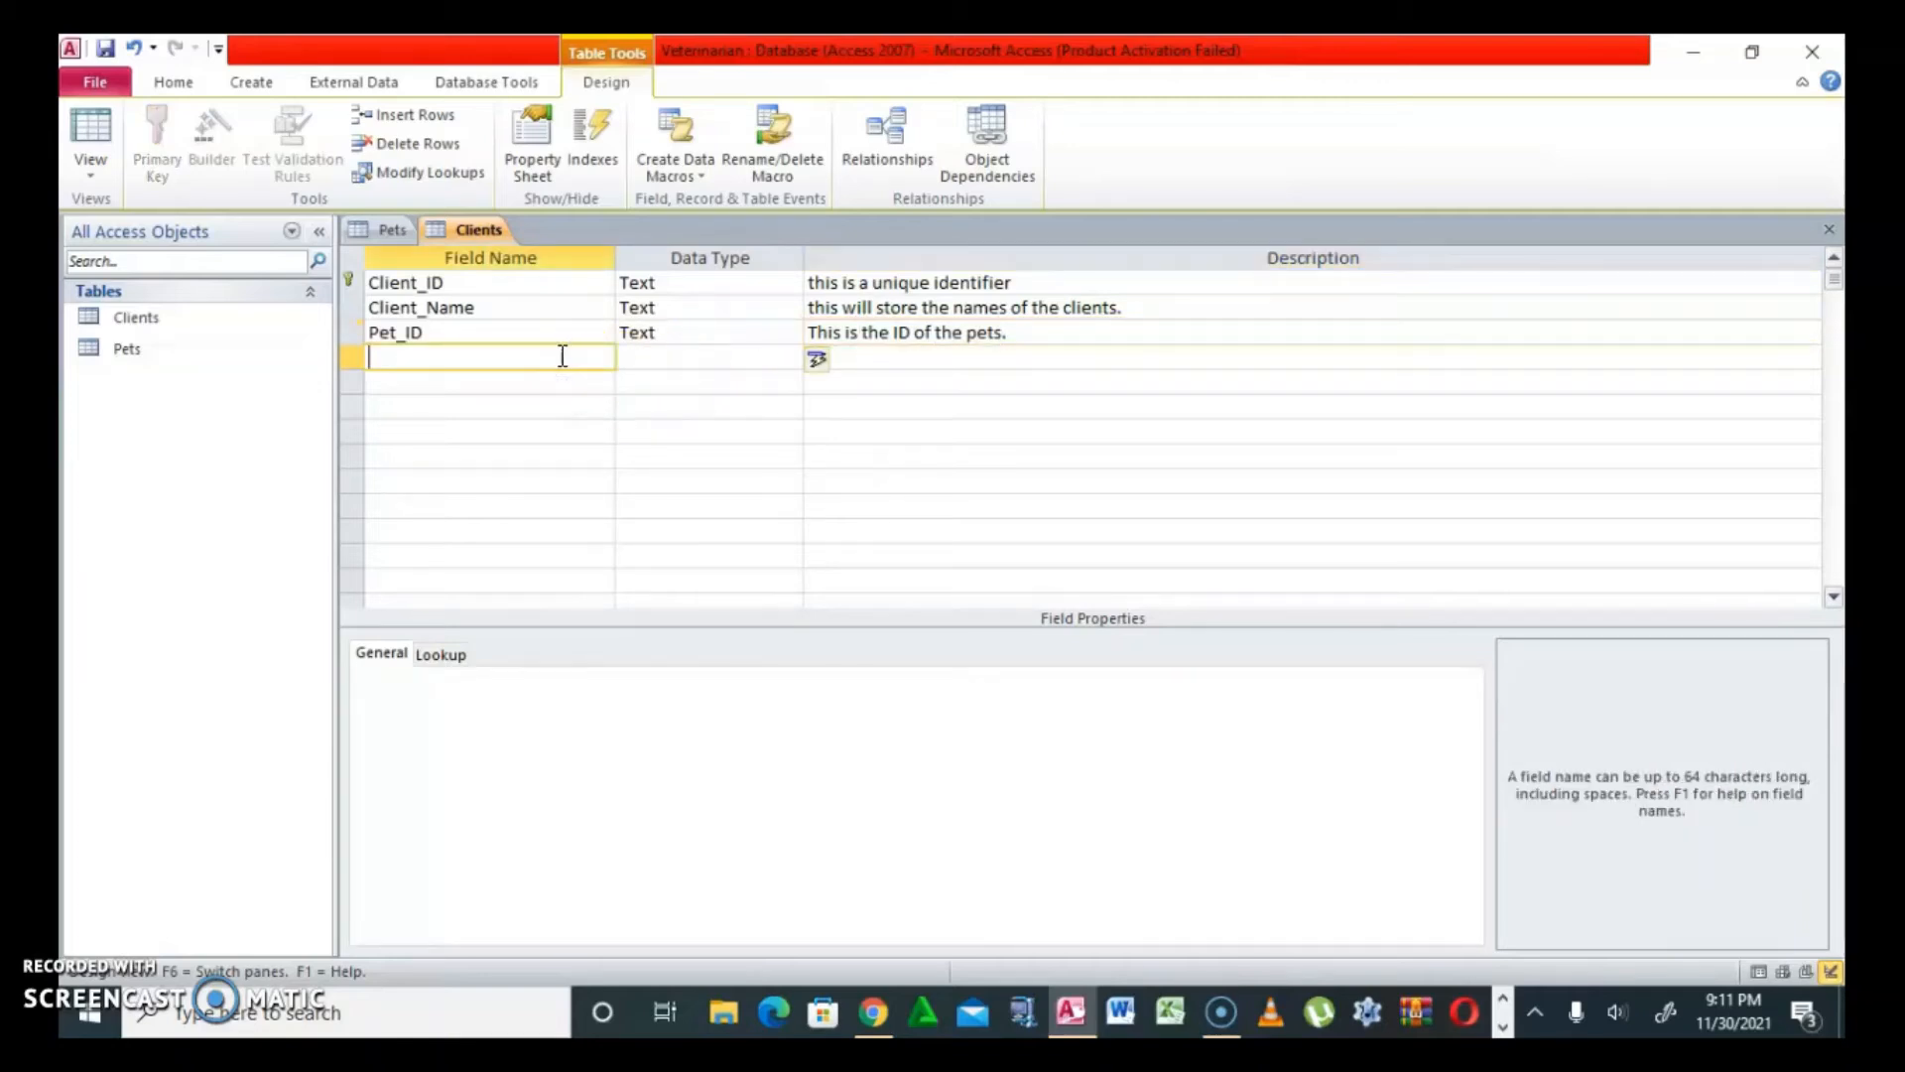
{"action": "type", "text": "Phone"}
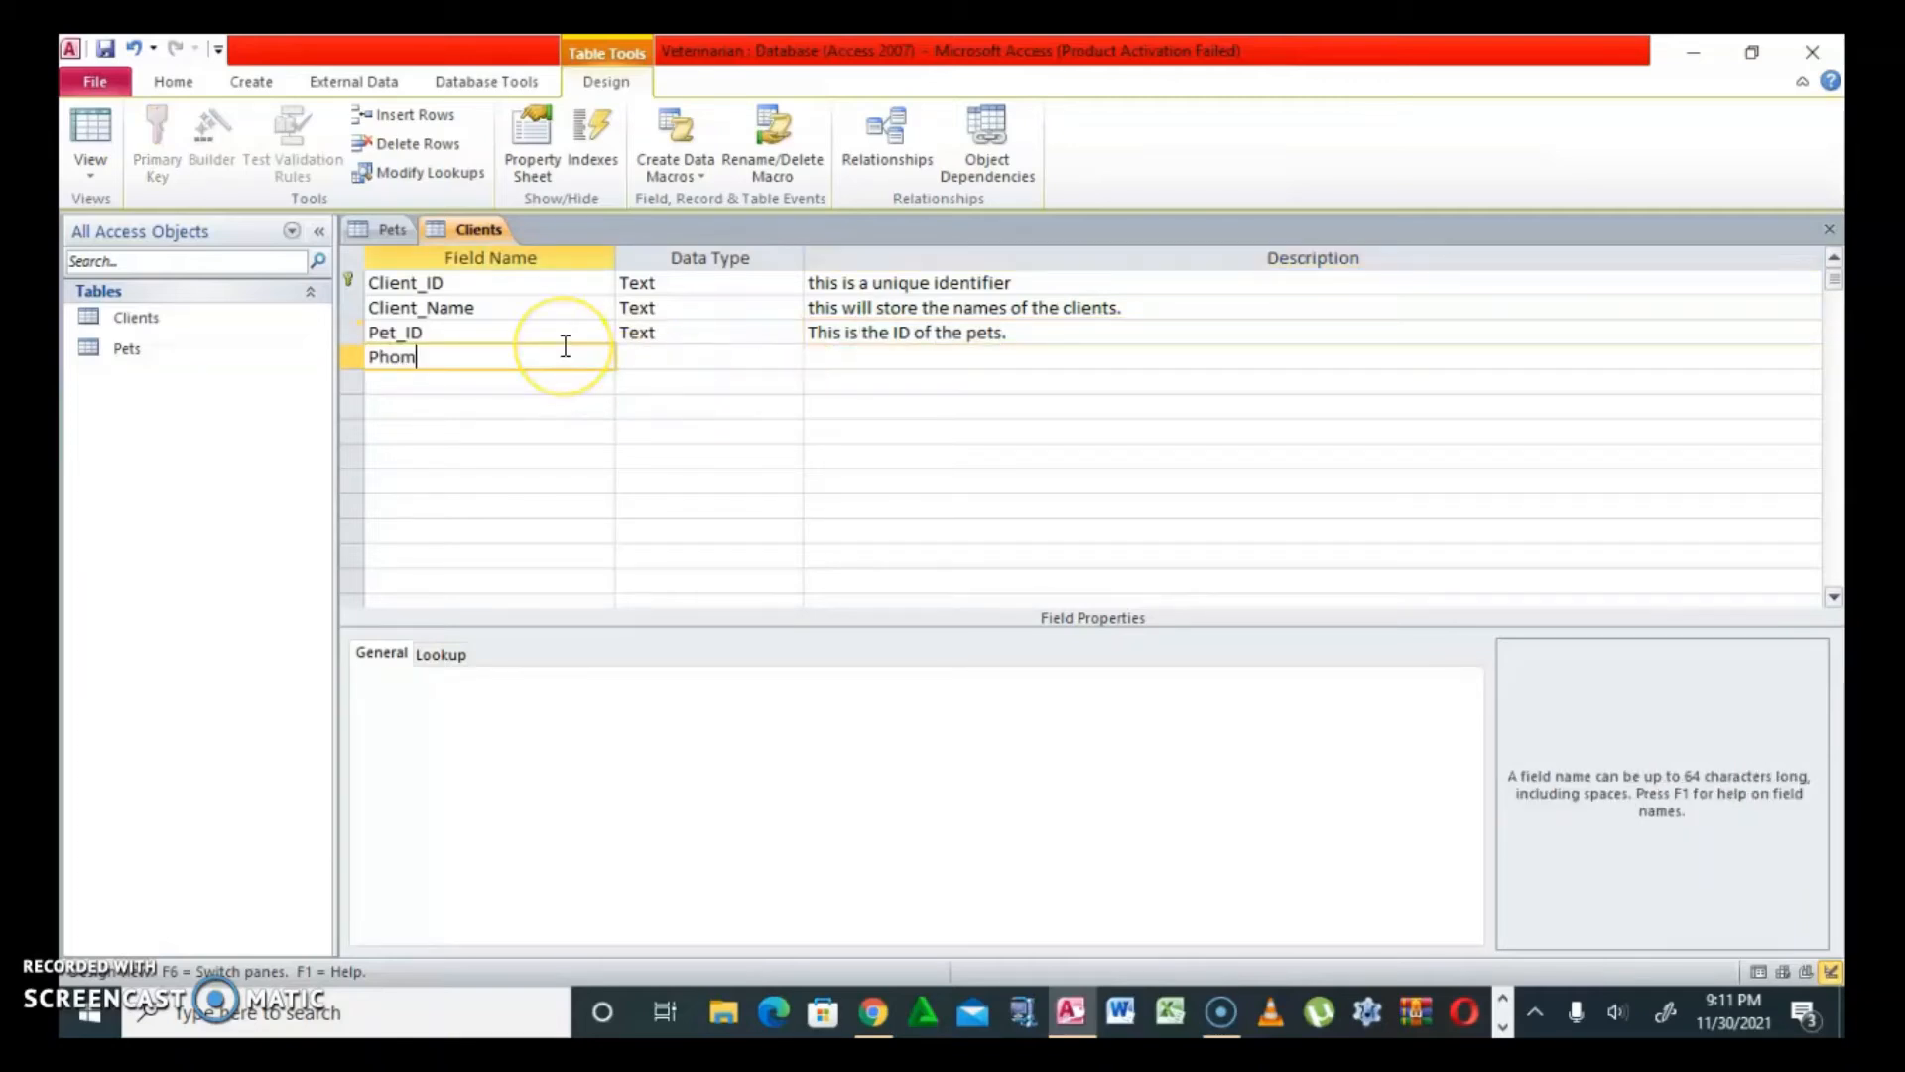
{"action": "key", "text": "BackSpace"}
{"action": "key", "text": "BackSpace"}
{"action": "type", "text": "ne_nu"}
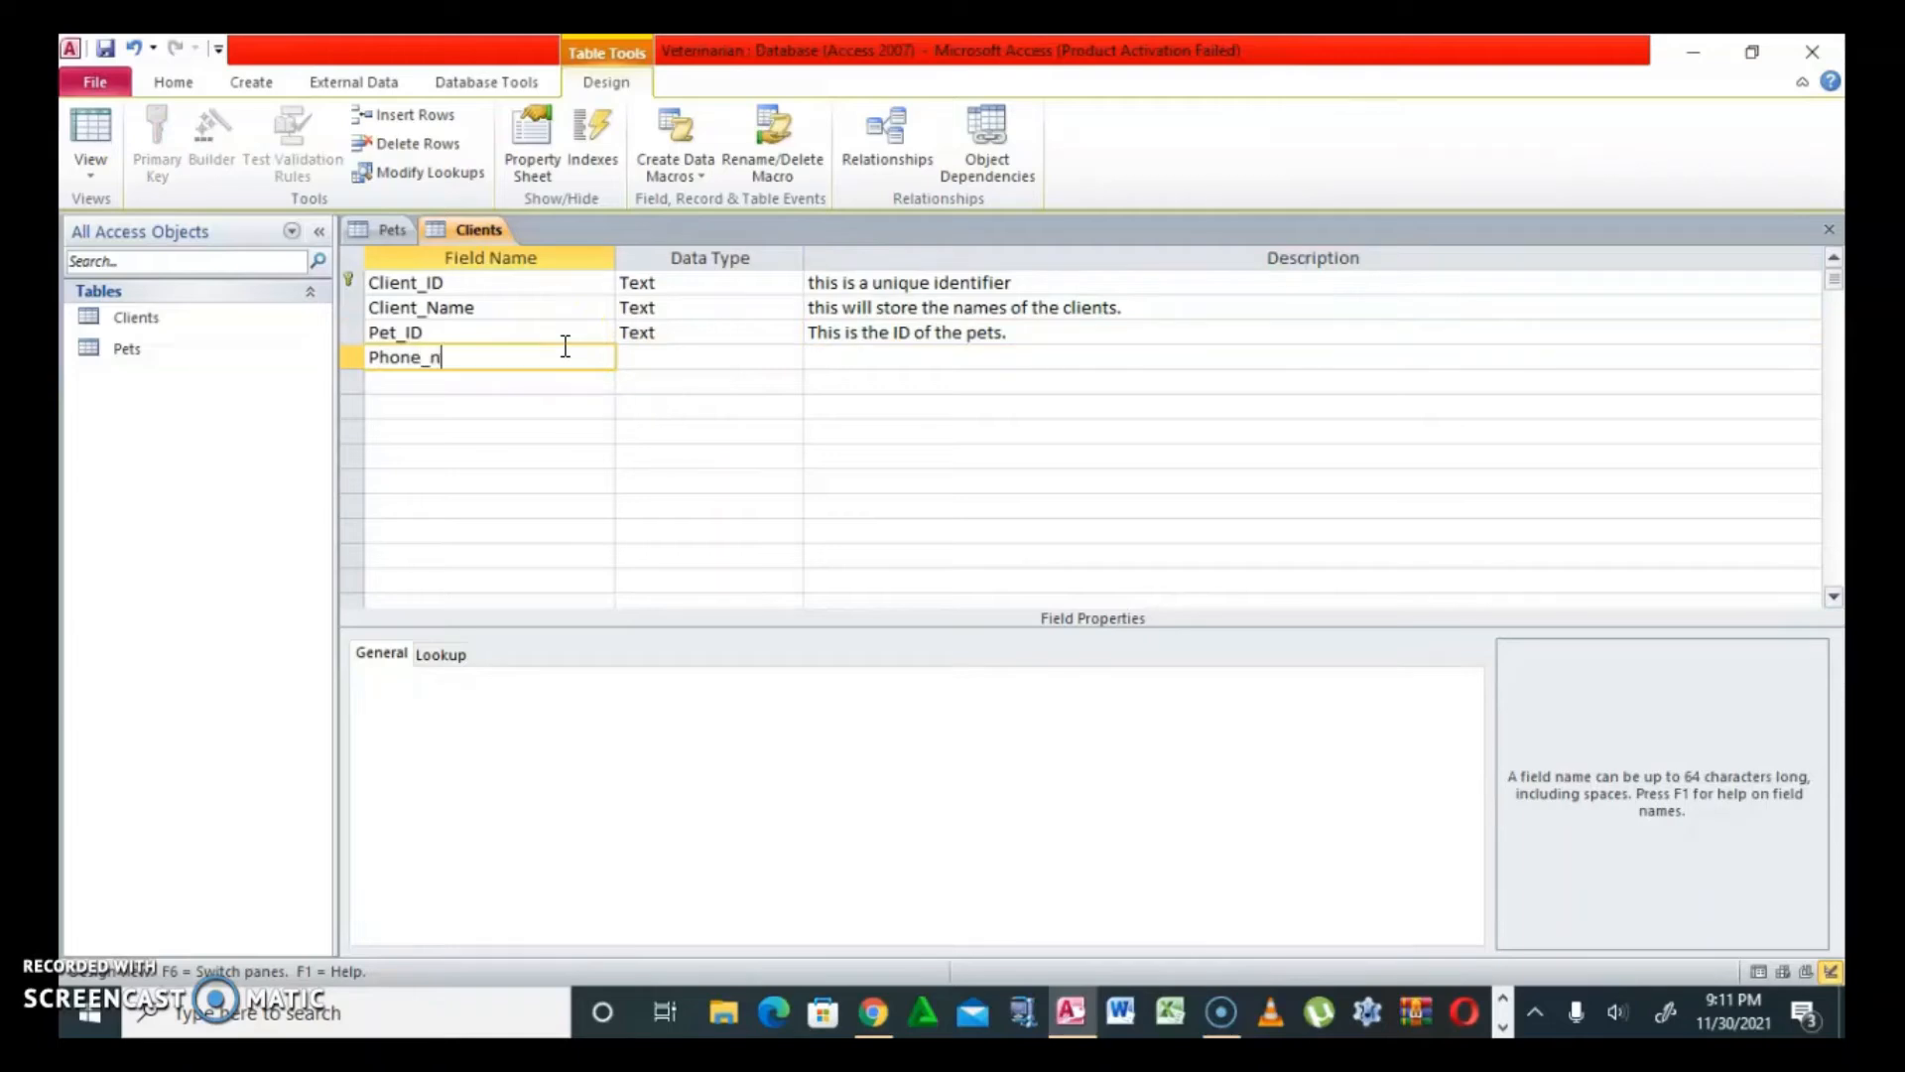
{"action": "key", "text": "BackSpace"}
{"action": "key", "text": "BackSpace"}
{"action": "type", "text": "Number"}
{"action": "left_click", "coordinate": [746, 360]}
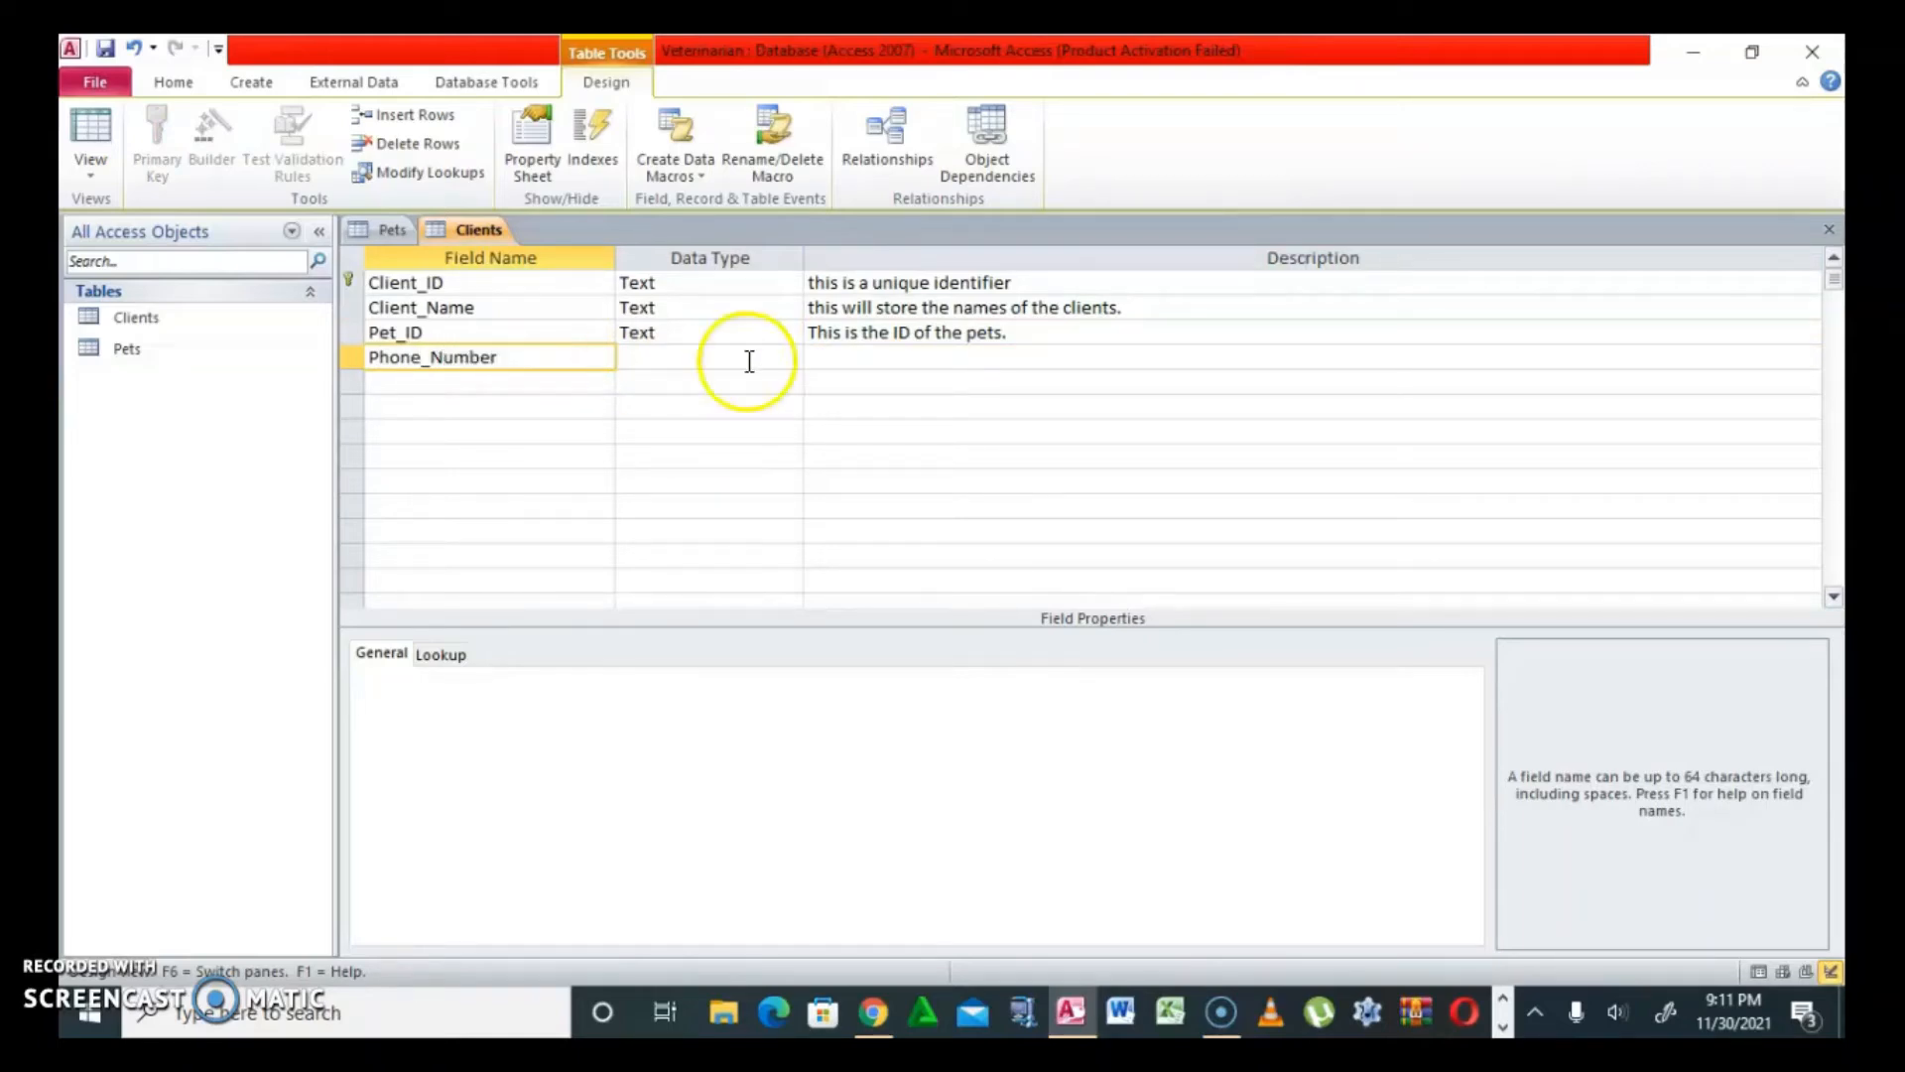
{"action": "left_click", "coordinate": [940, 358]}
{"action": "type", "text": "THis w"}
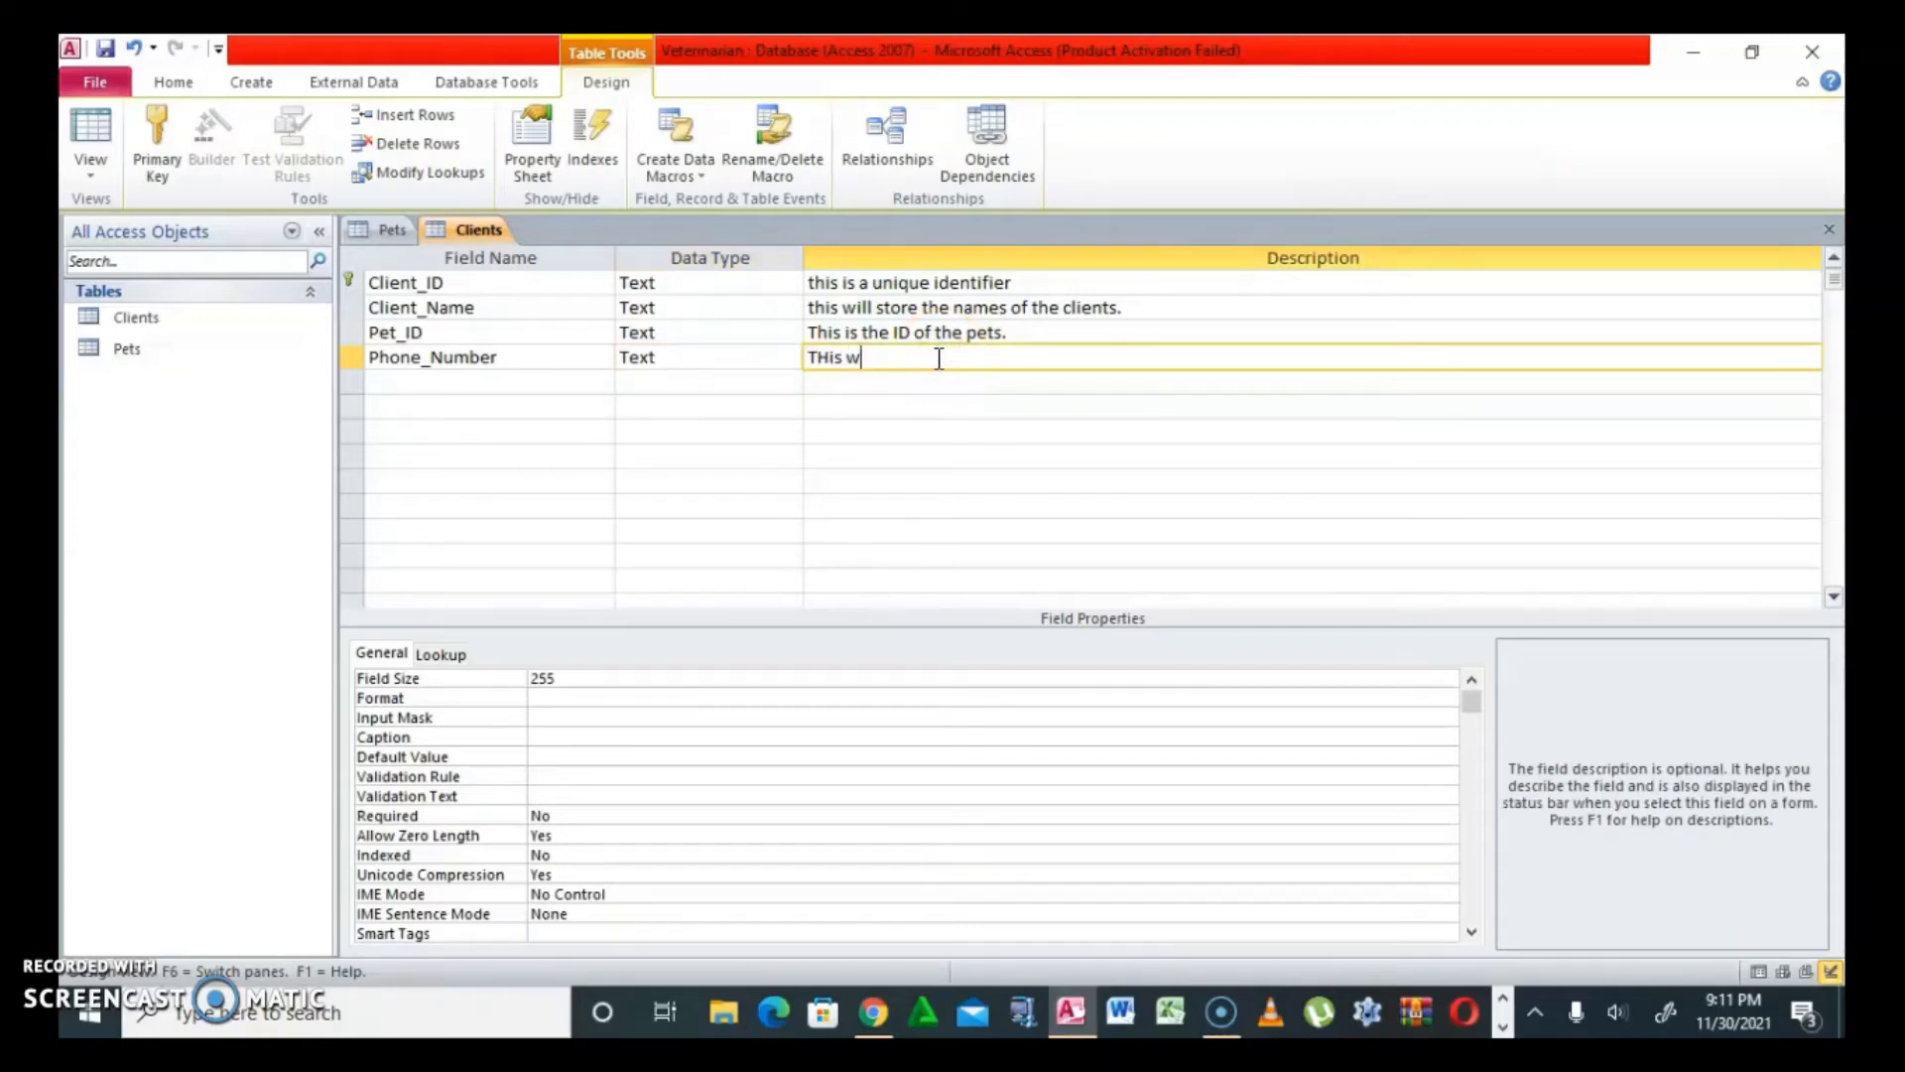
{"action": "type", "text": "ill store the various phone"}
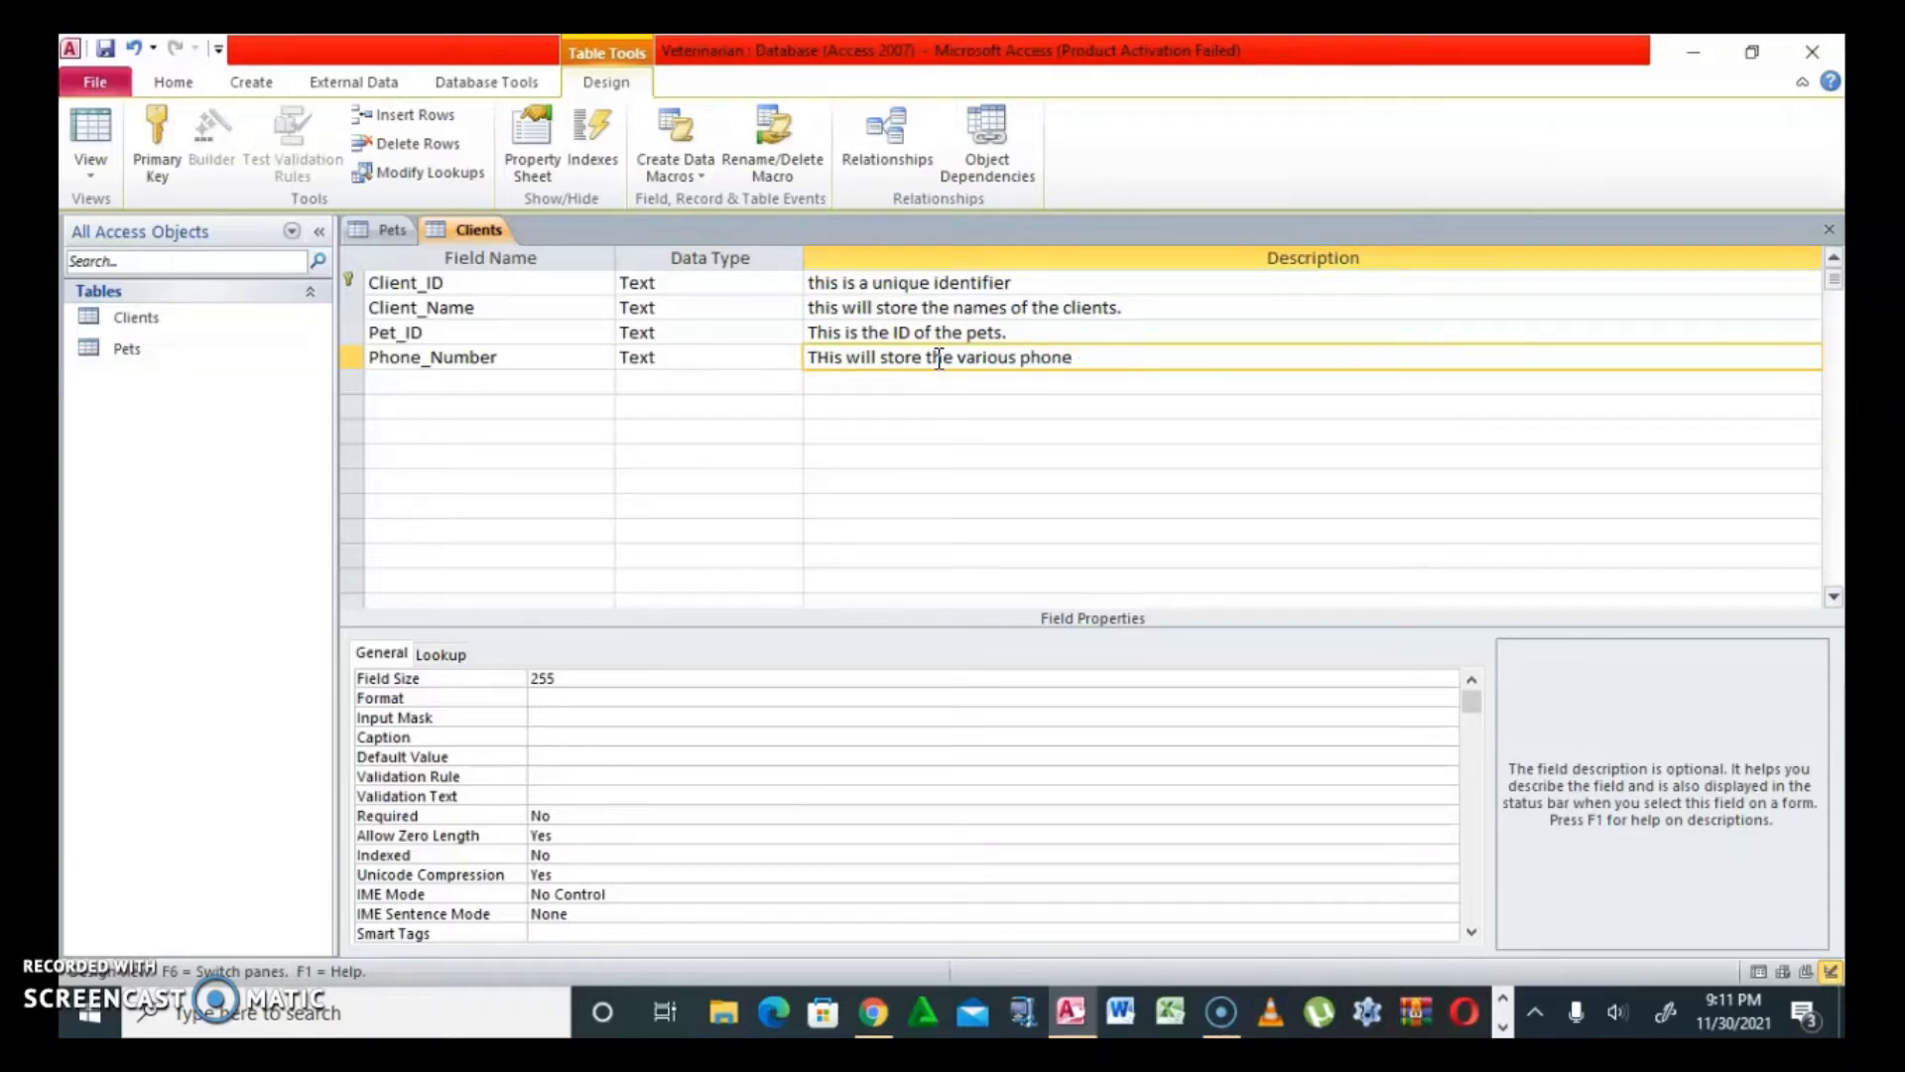
{"action": "type", "text": " numbers."}
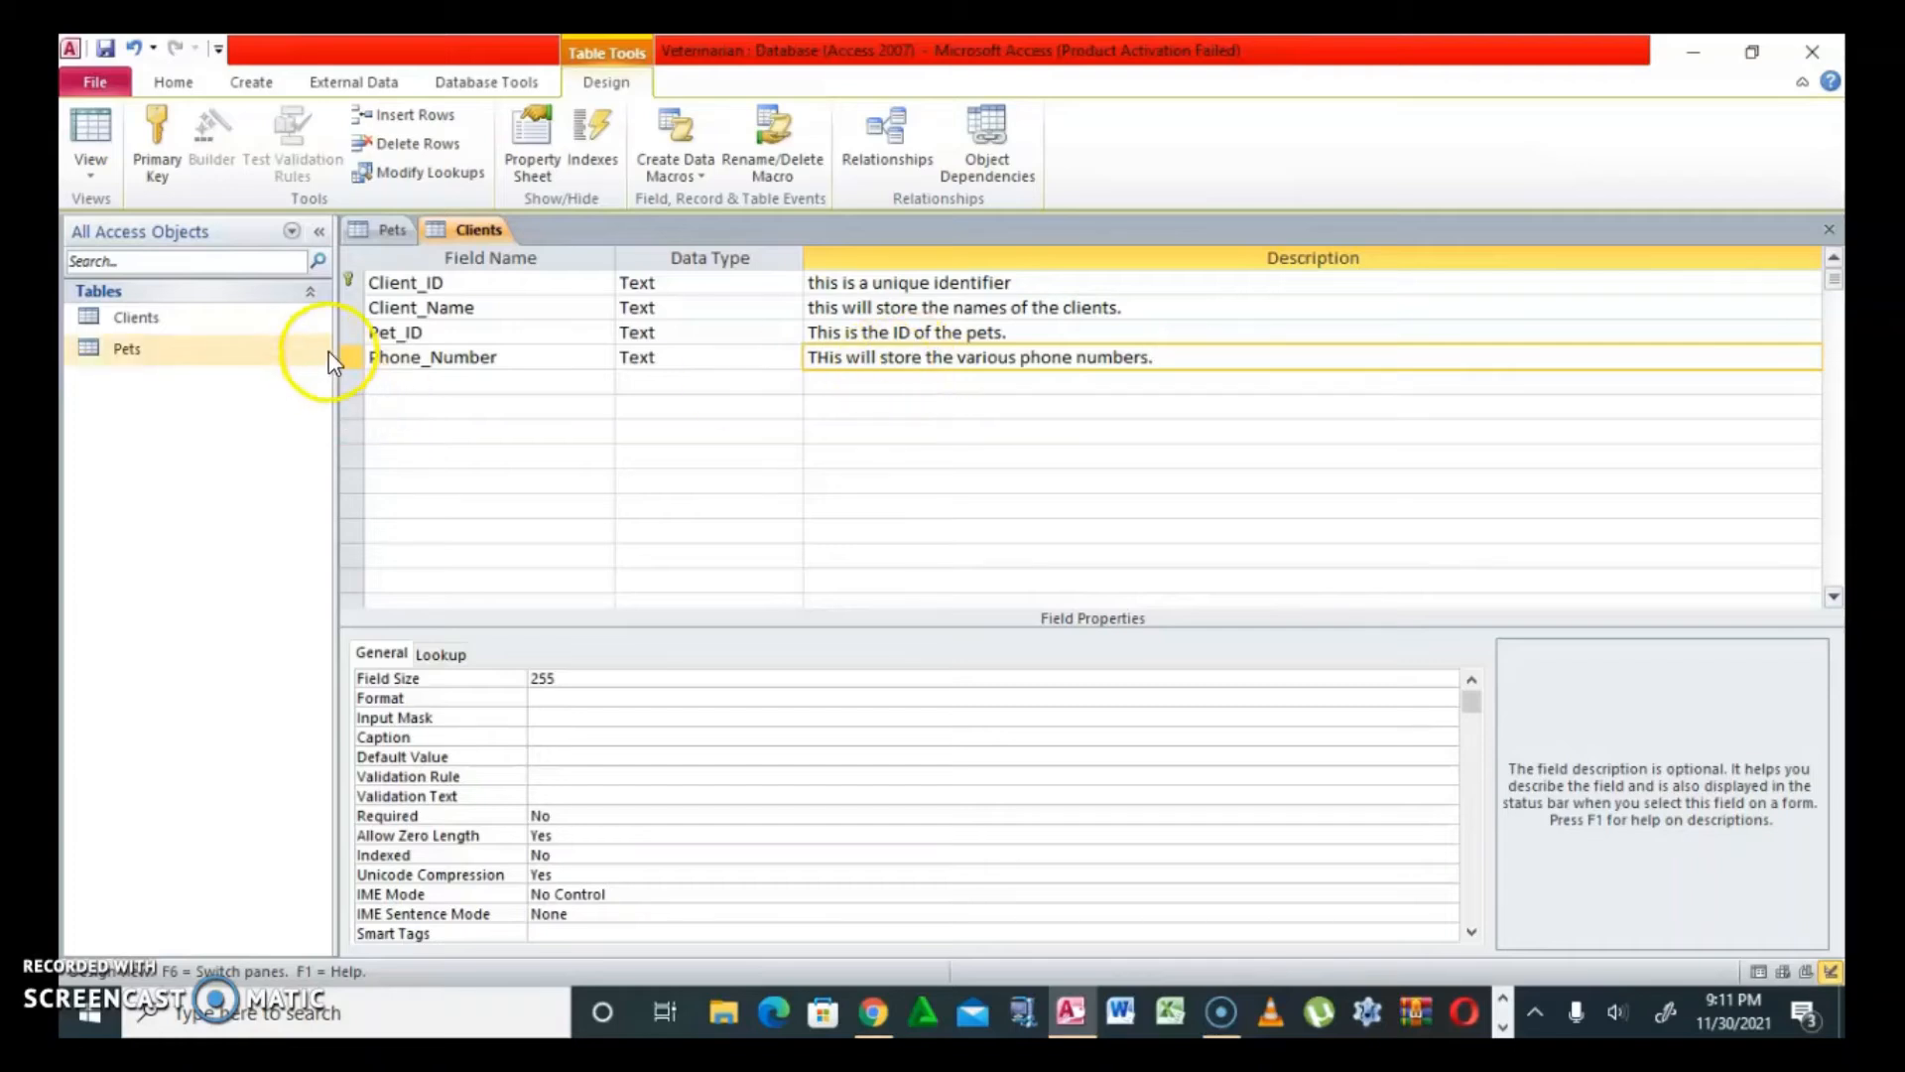
Save the Clients table design and switch the table to Datasheet View
{"action": "right_click", "coordinate": [477, 232]}
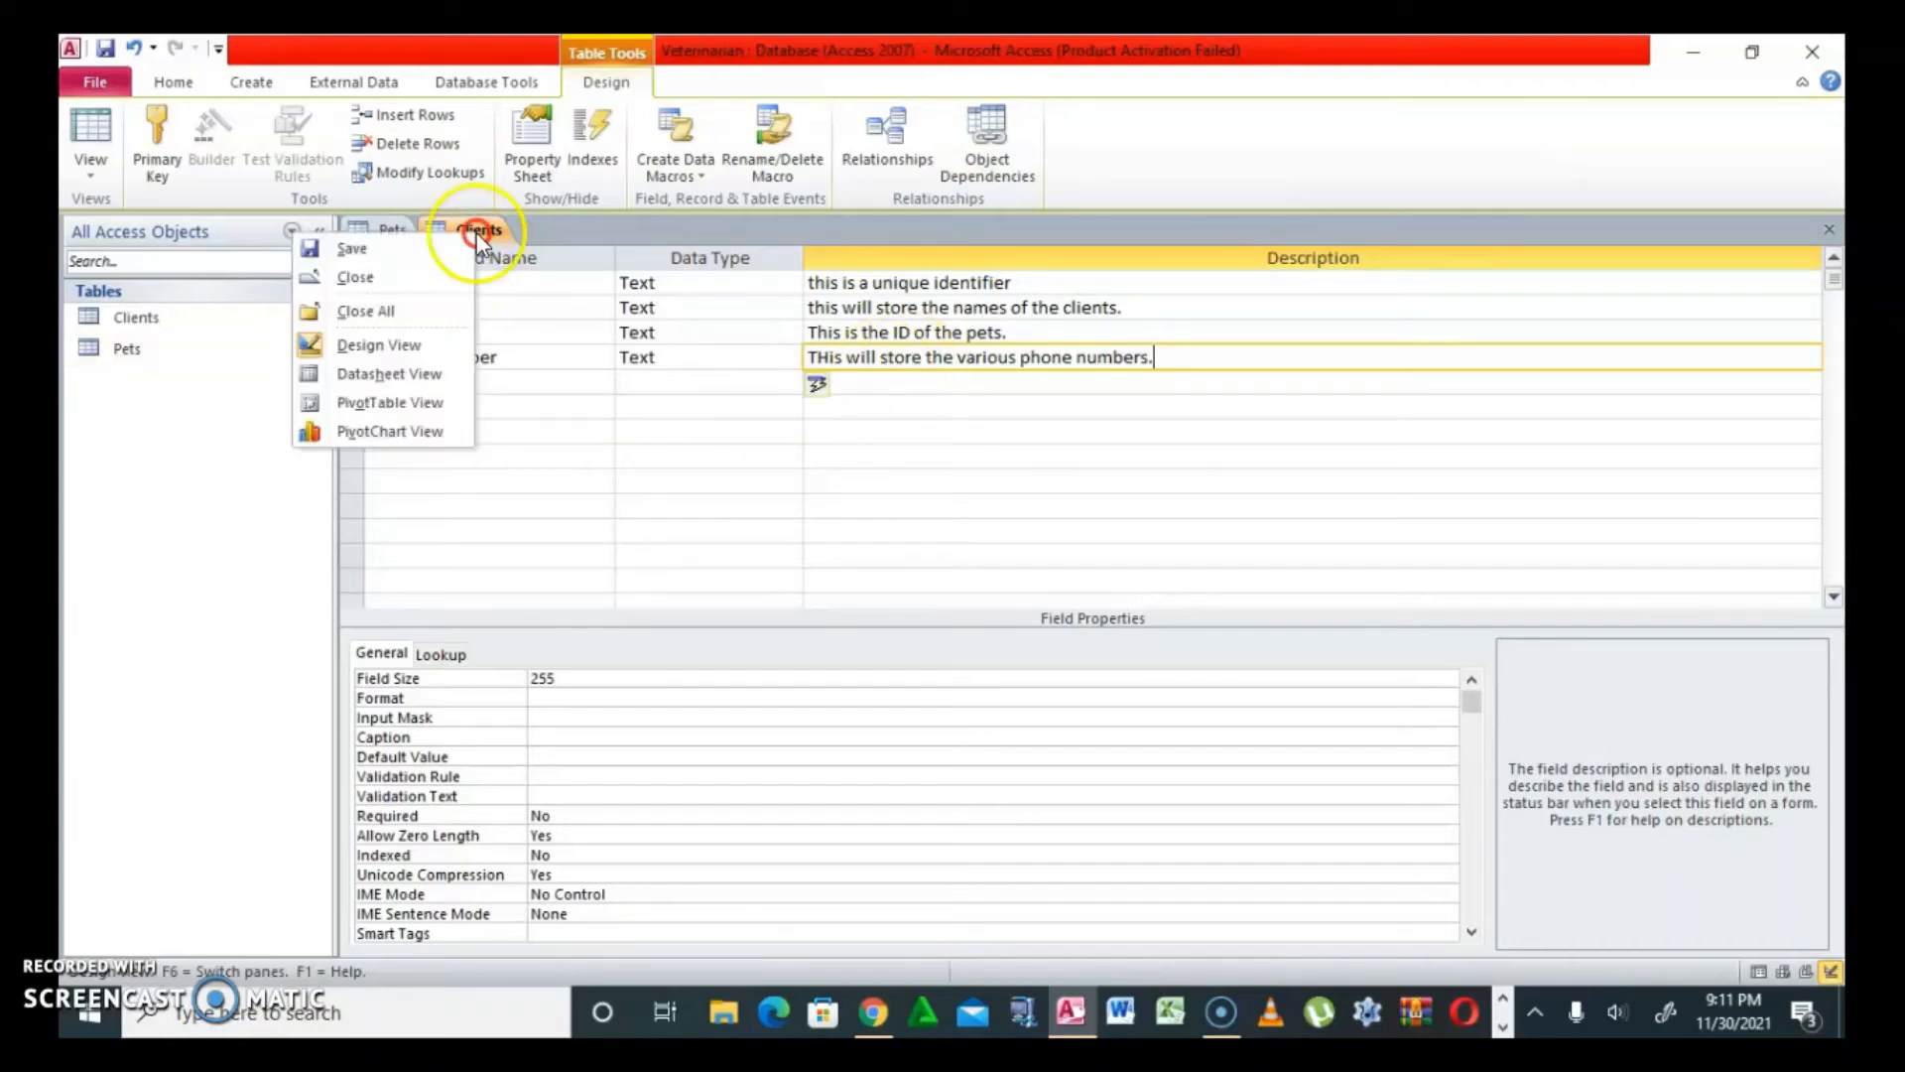
{"action": "left_click", "coordinate": [405, 250]}
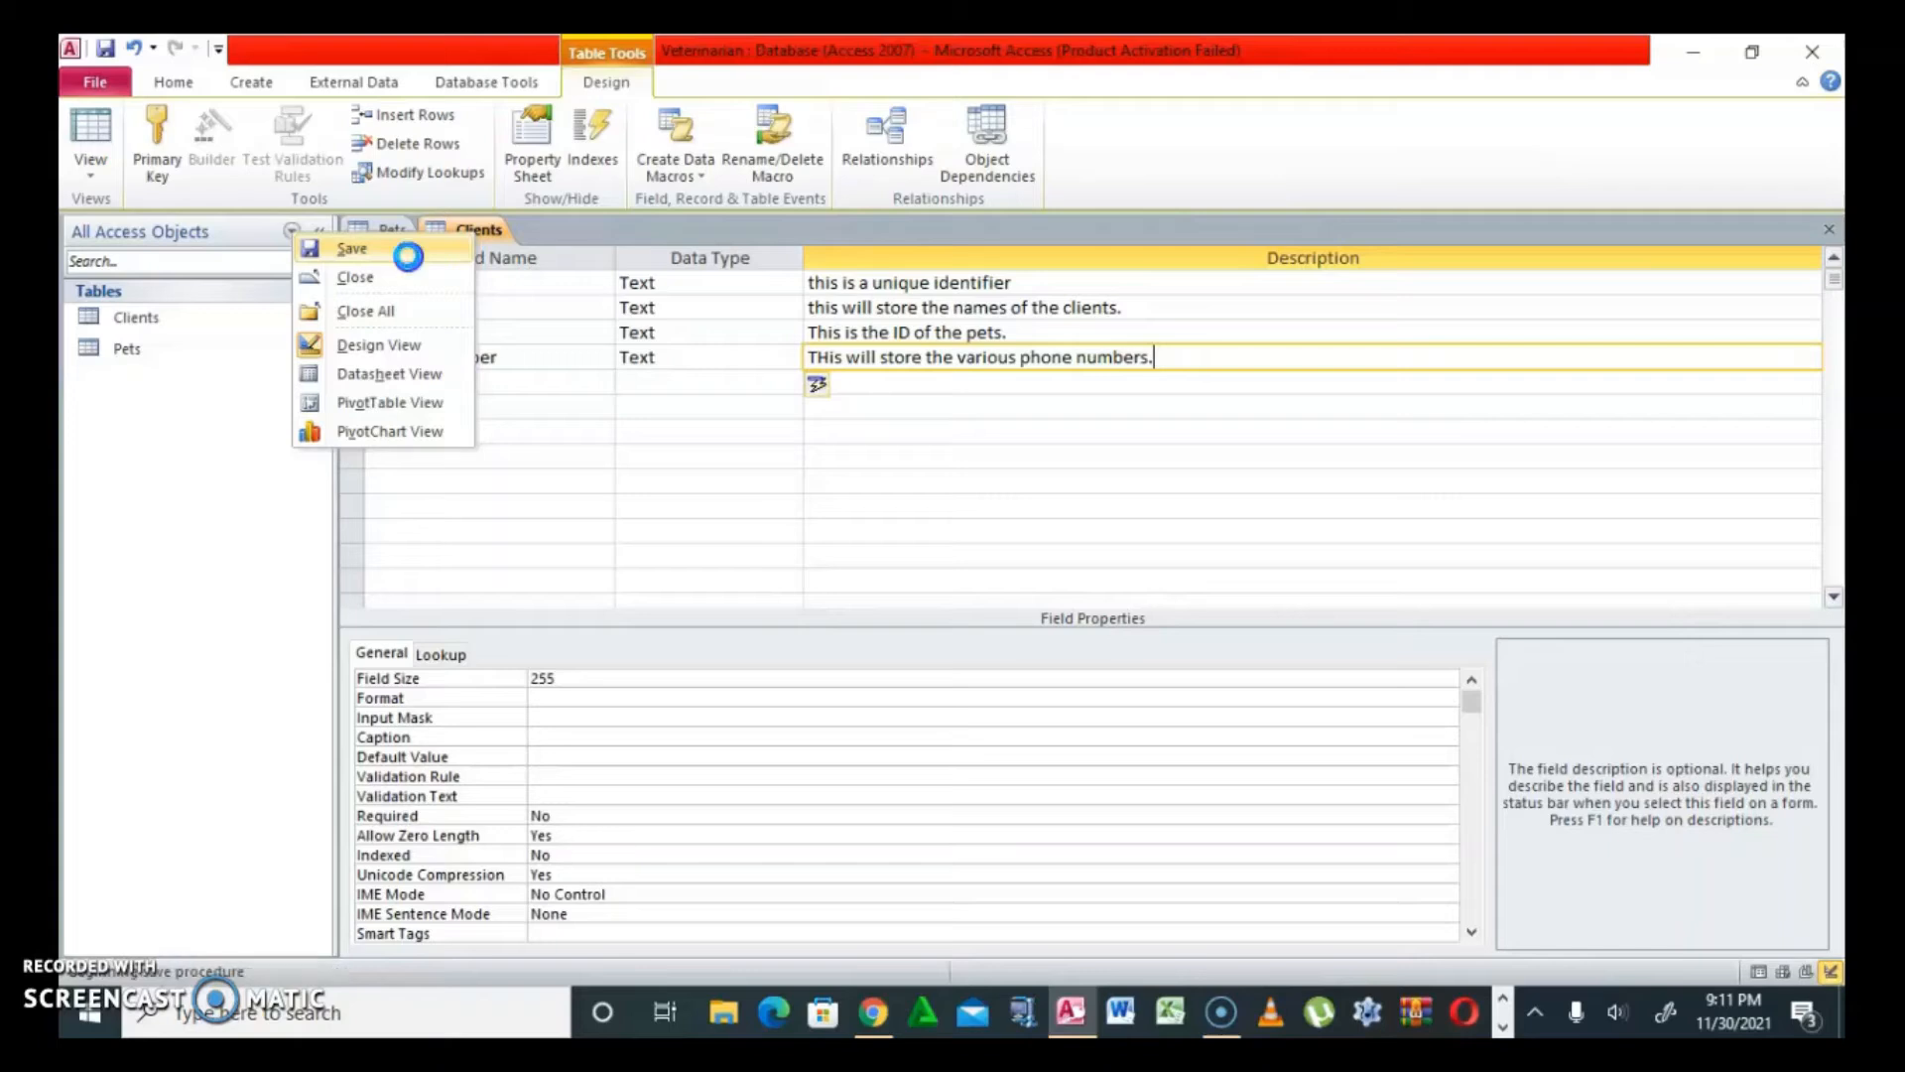
{"action": "left_click", "coordinate": [90, 139]}
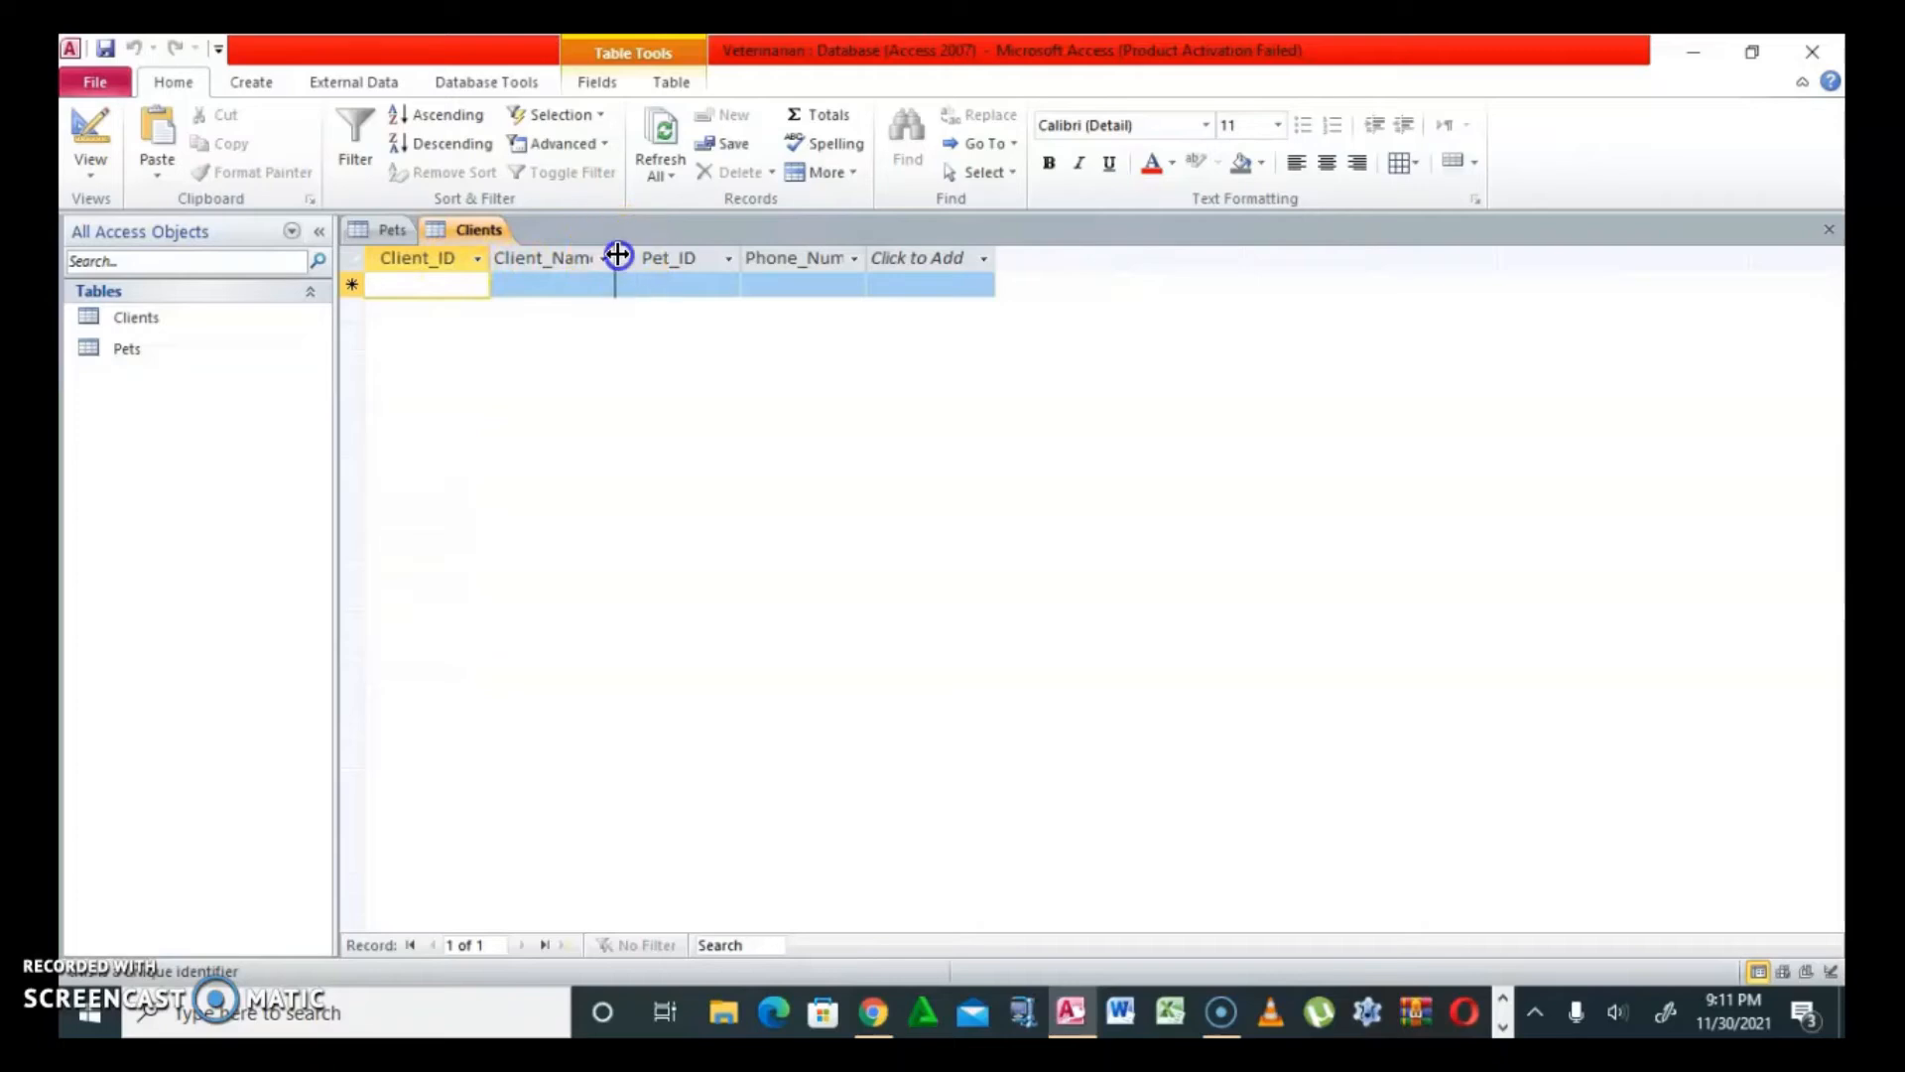
Widen the Client_Name and Phone_Number columns so their full headings fit
{"action": "left_click_drag", "start_coordinate": [617, 256], "coordinate": [633, 256]}
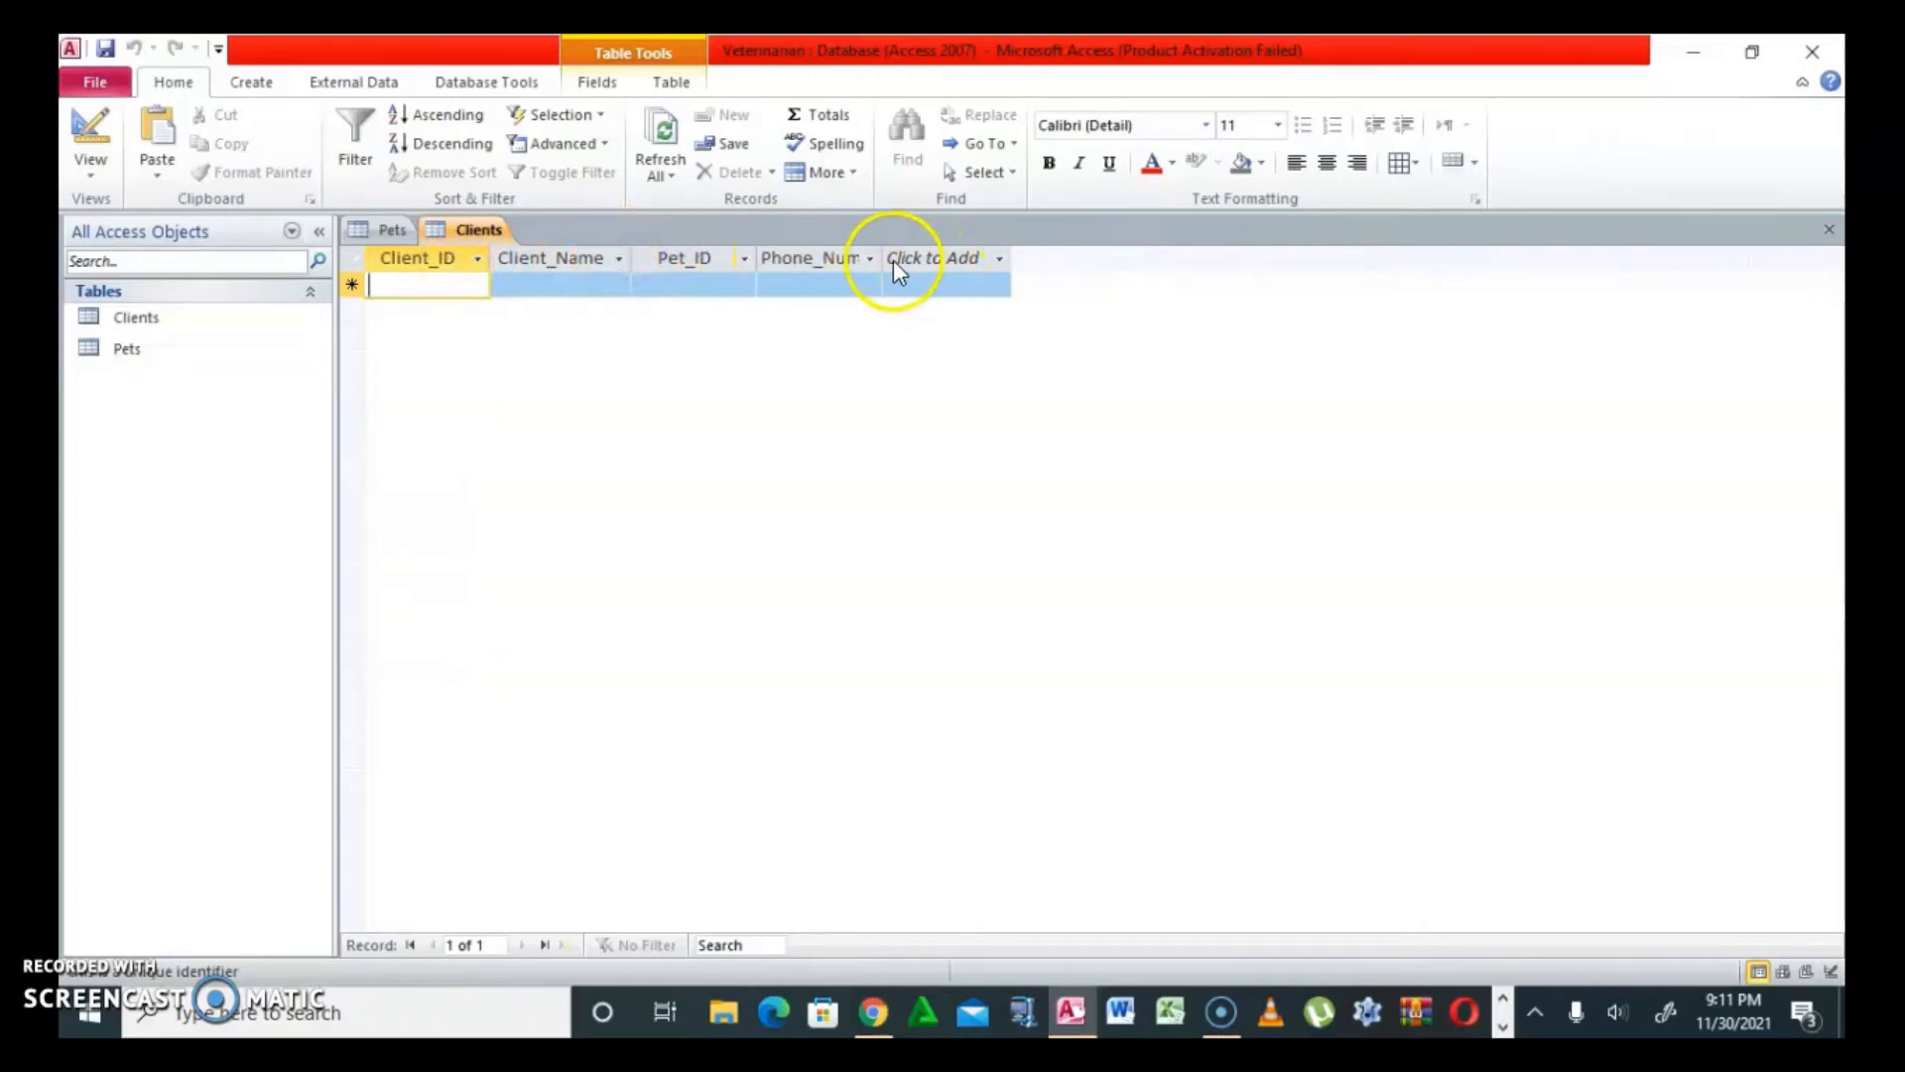
{"action": "left_click", "coordinate": [943, 258]}
{"action": "left_click_drag", "start_coordinate": [882, 256], "coordinate": [946, 246]}
{"action": "left_click", "coordinate": [903, 255]}
Enter the client IDs, each a surname plus a two-digit number, in the Client_ID field of the first three records
{"action": "left_click", "coordinate": [412, 287]}
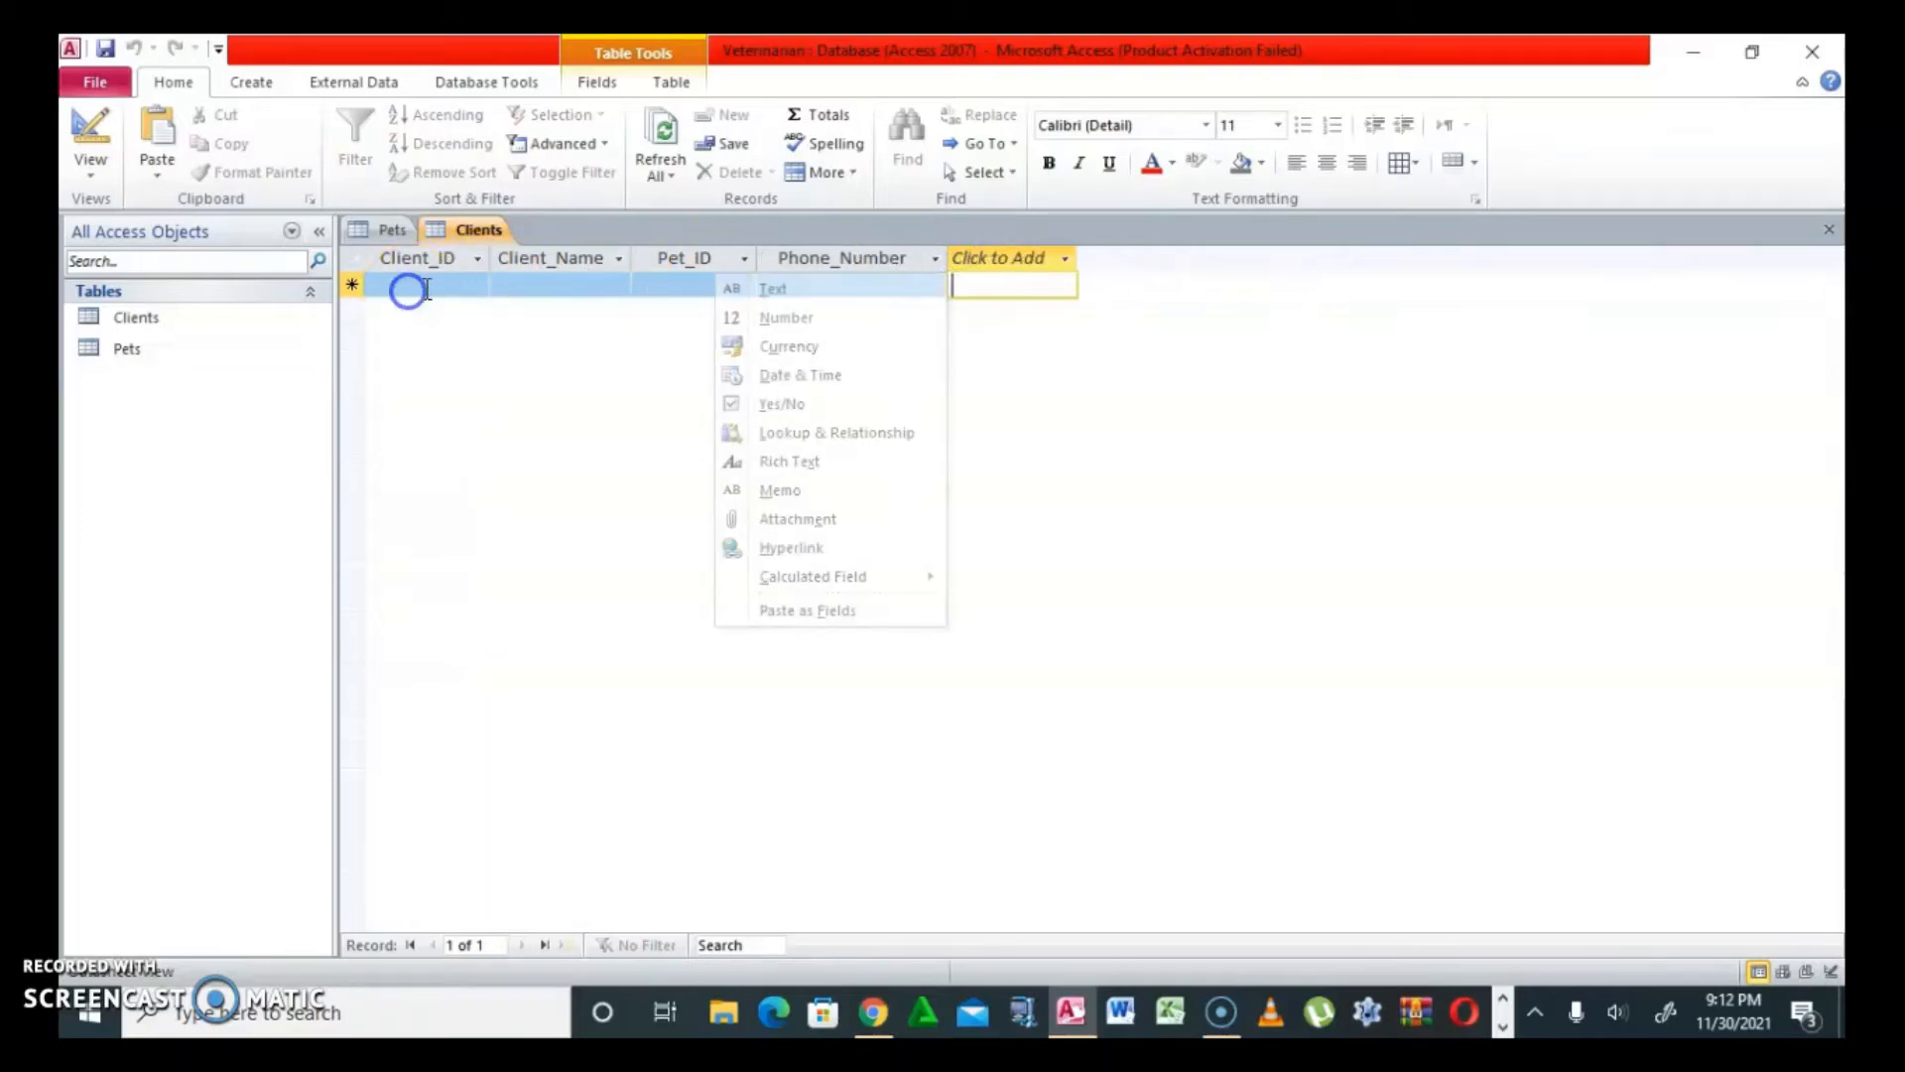
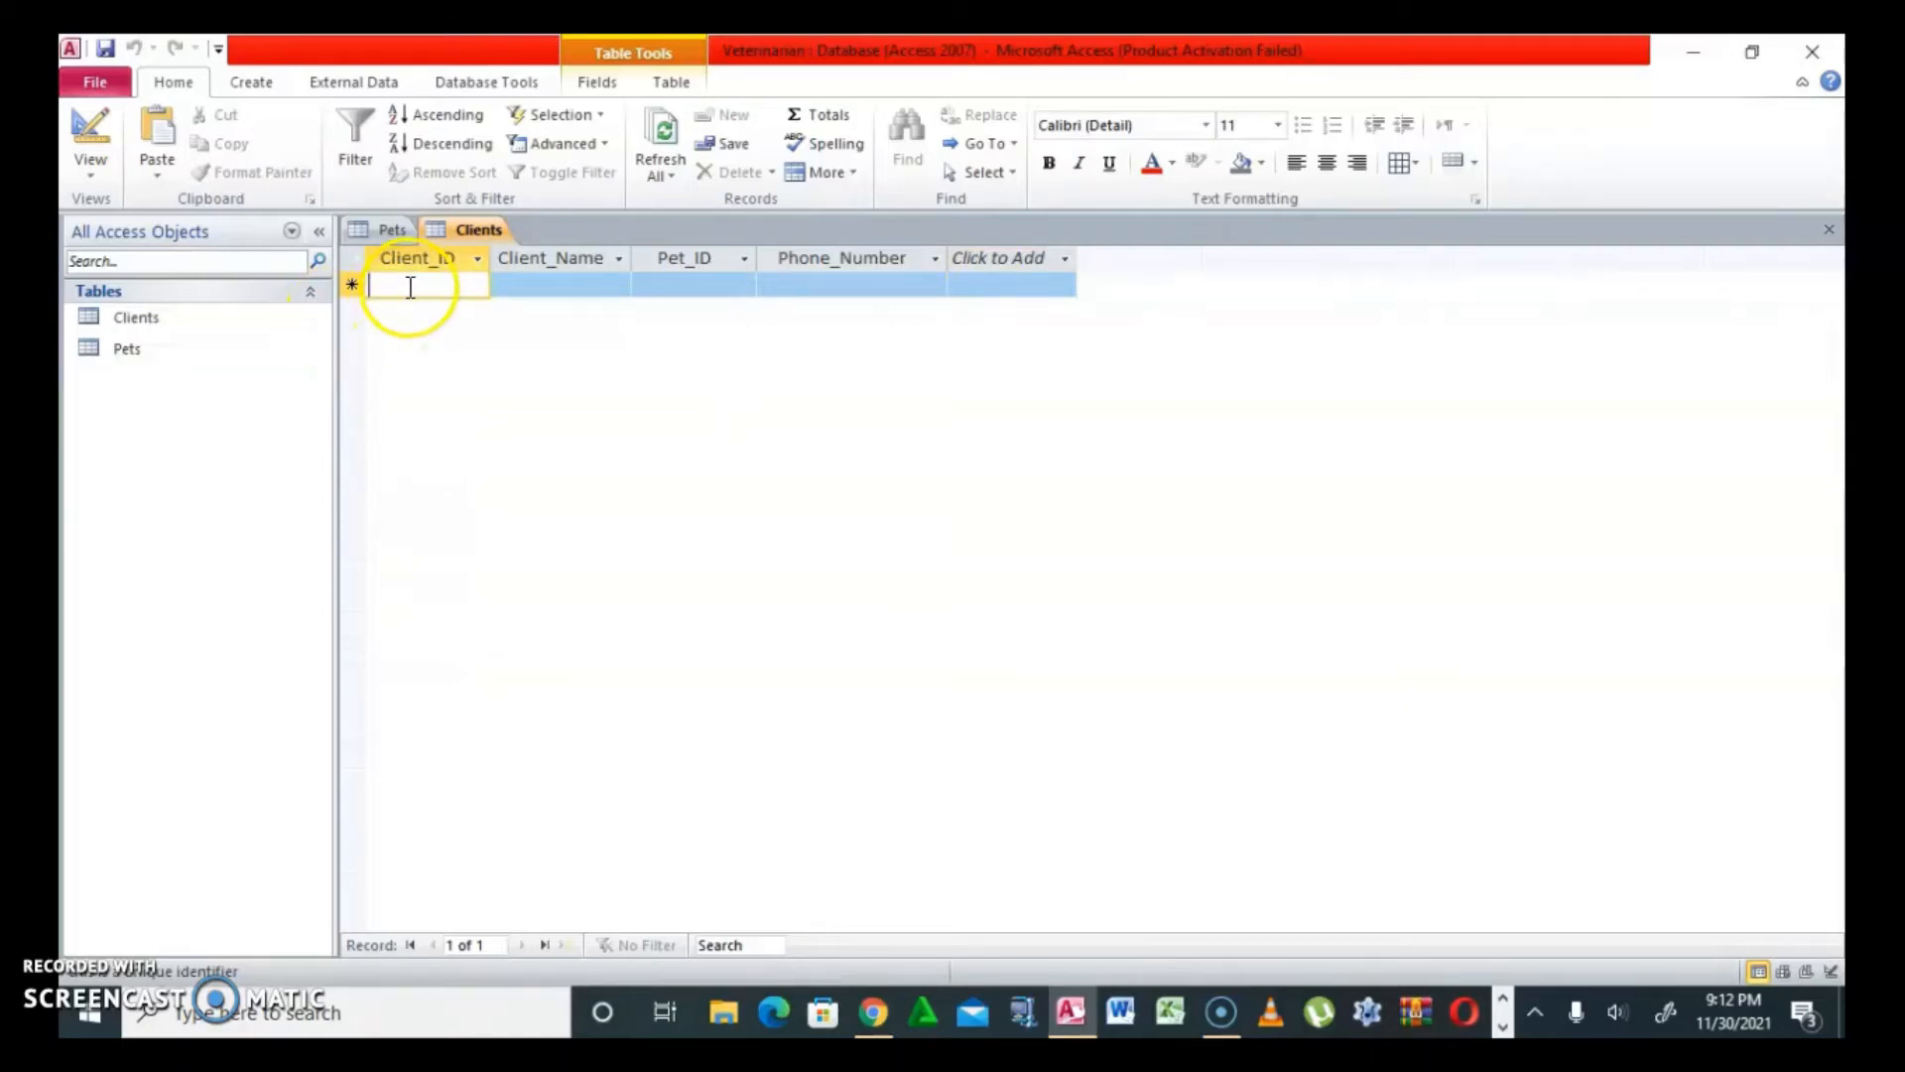
{"action": "type", "text": "James"}
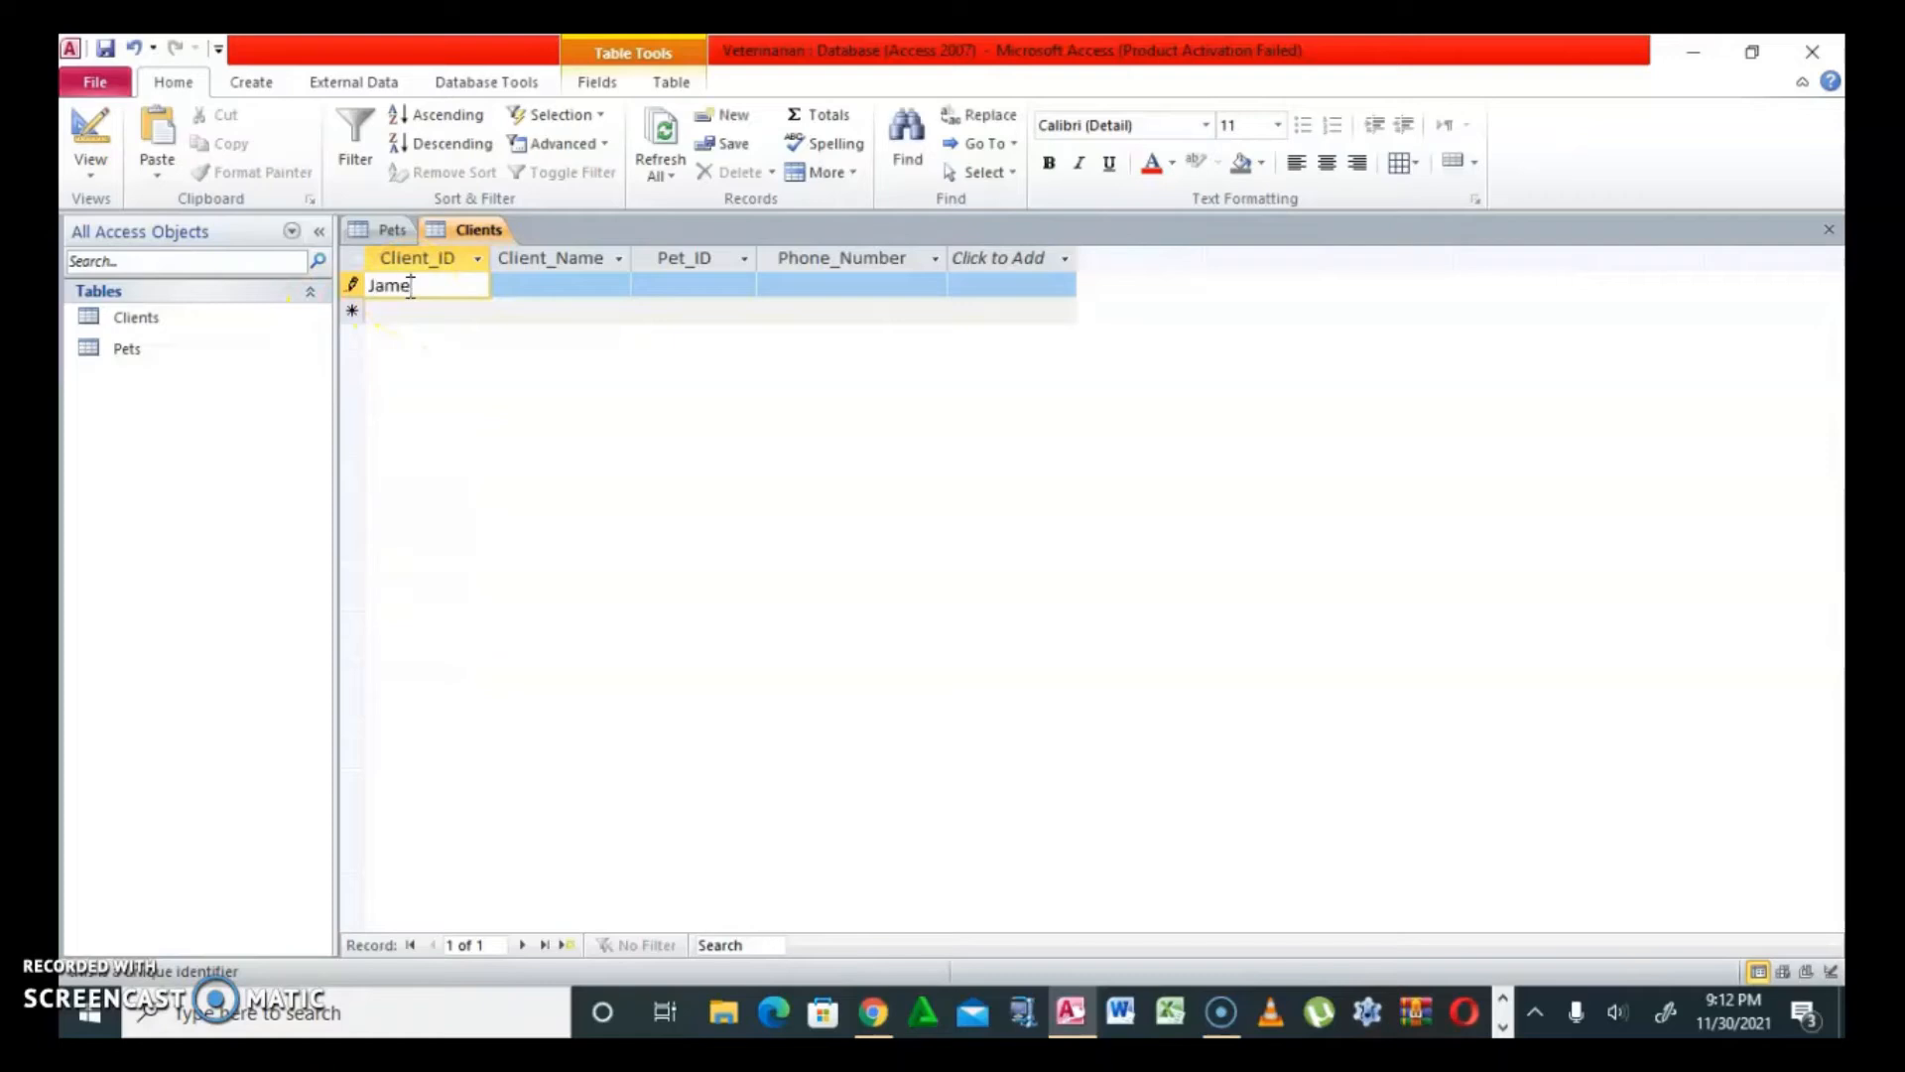
{"action": "type", "text": "01"}
{"action": "key", "text": "Down"}
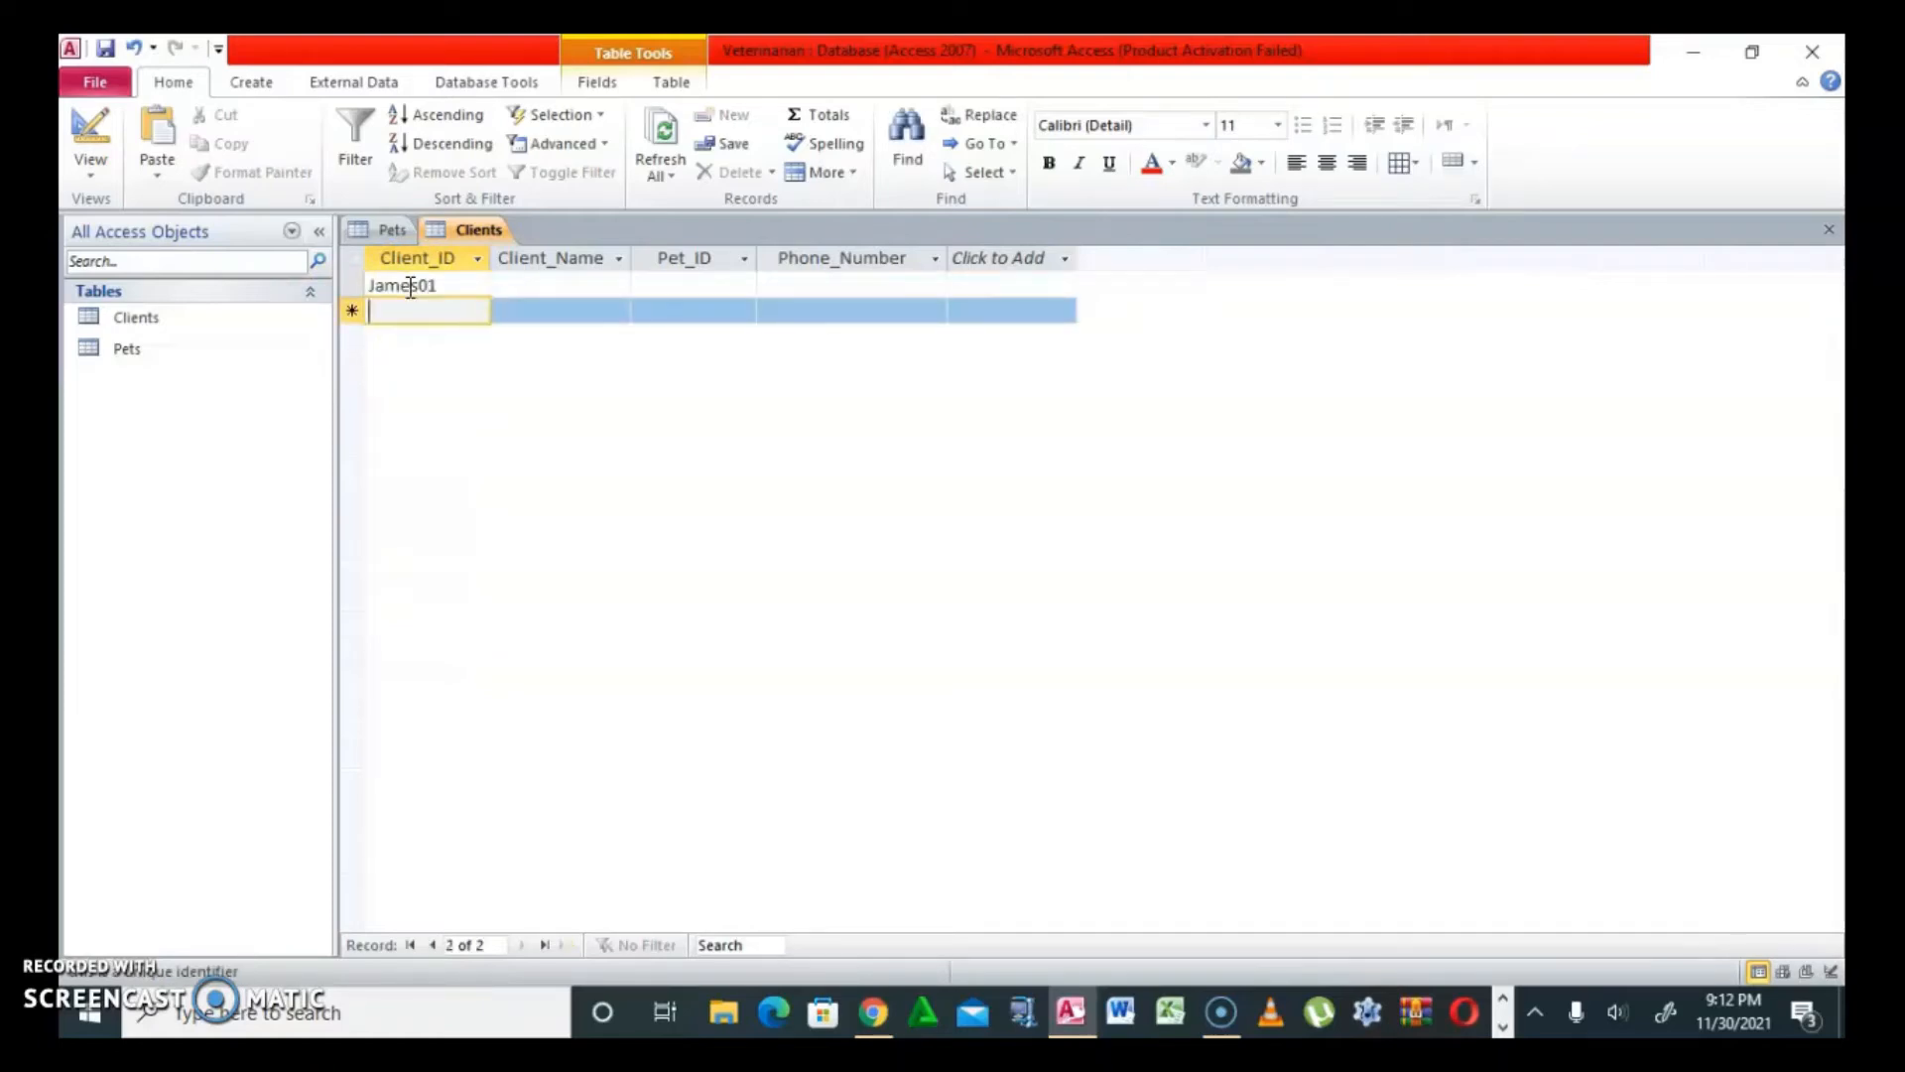
{"action": "type", "text": "Brown01"}
{"action": "key", "text": "Down"}
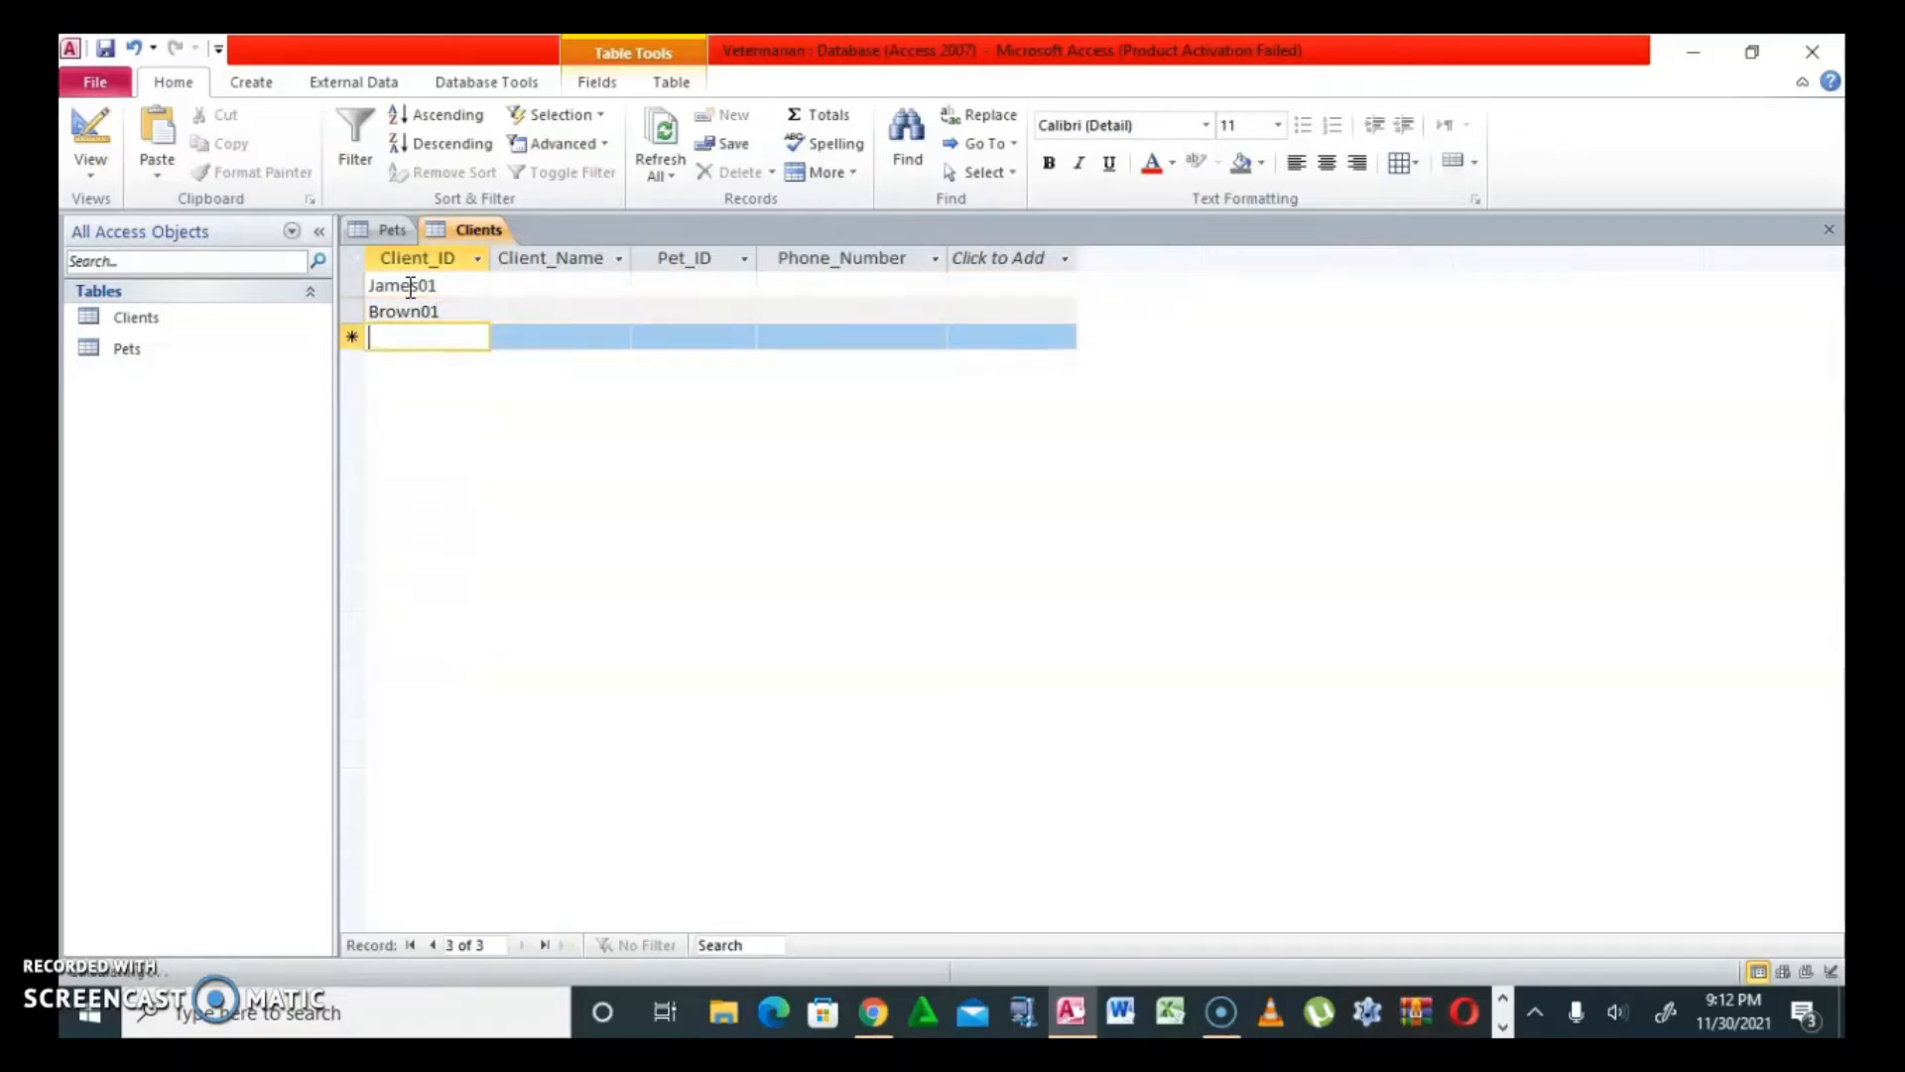
{"action": "type", "text": "Smith"}
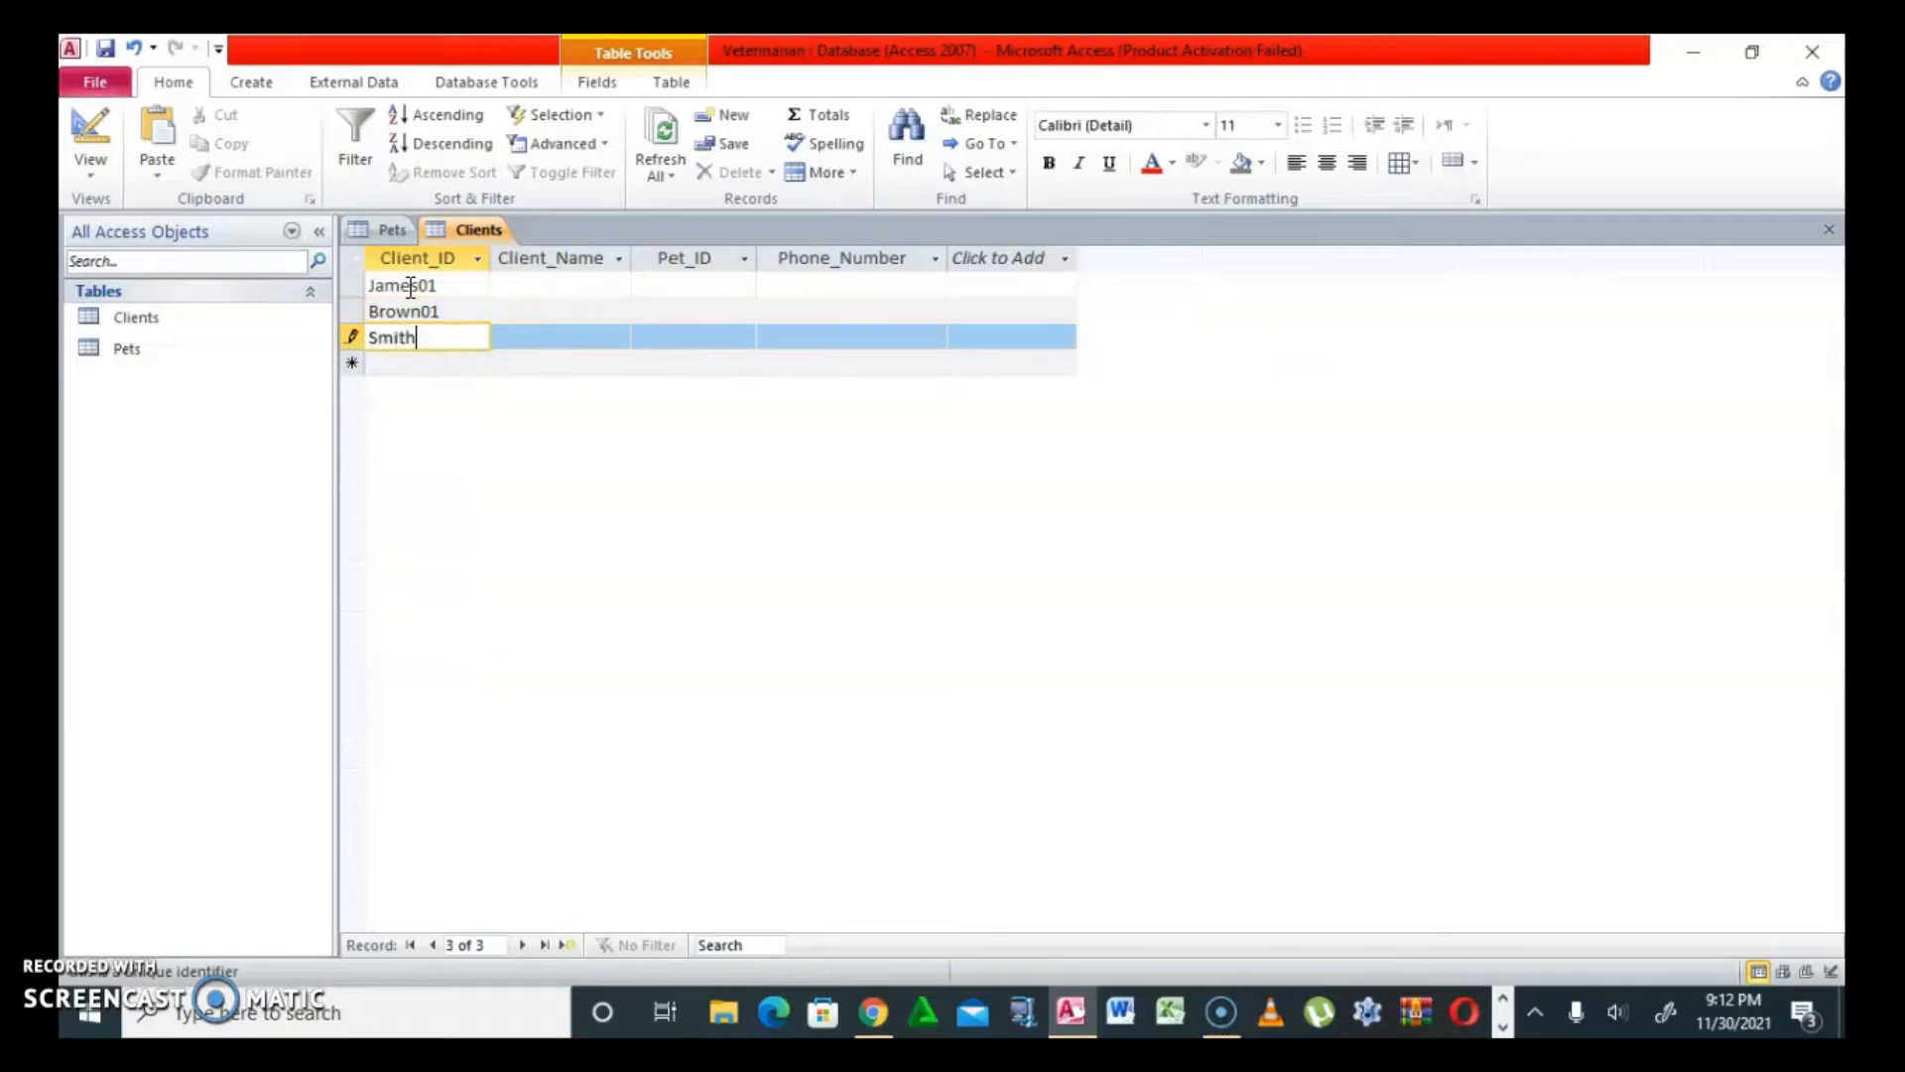
{"action": "type", "text": "01"}
{"action": "key", "text": "Down"}
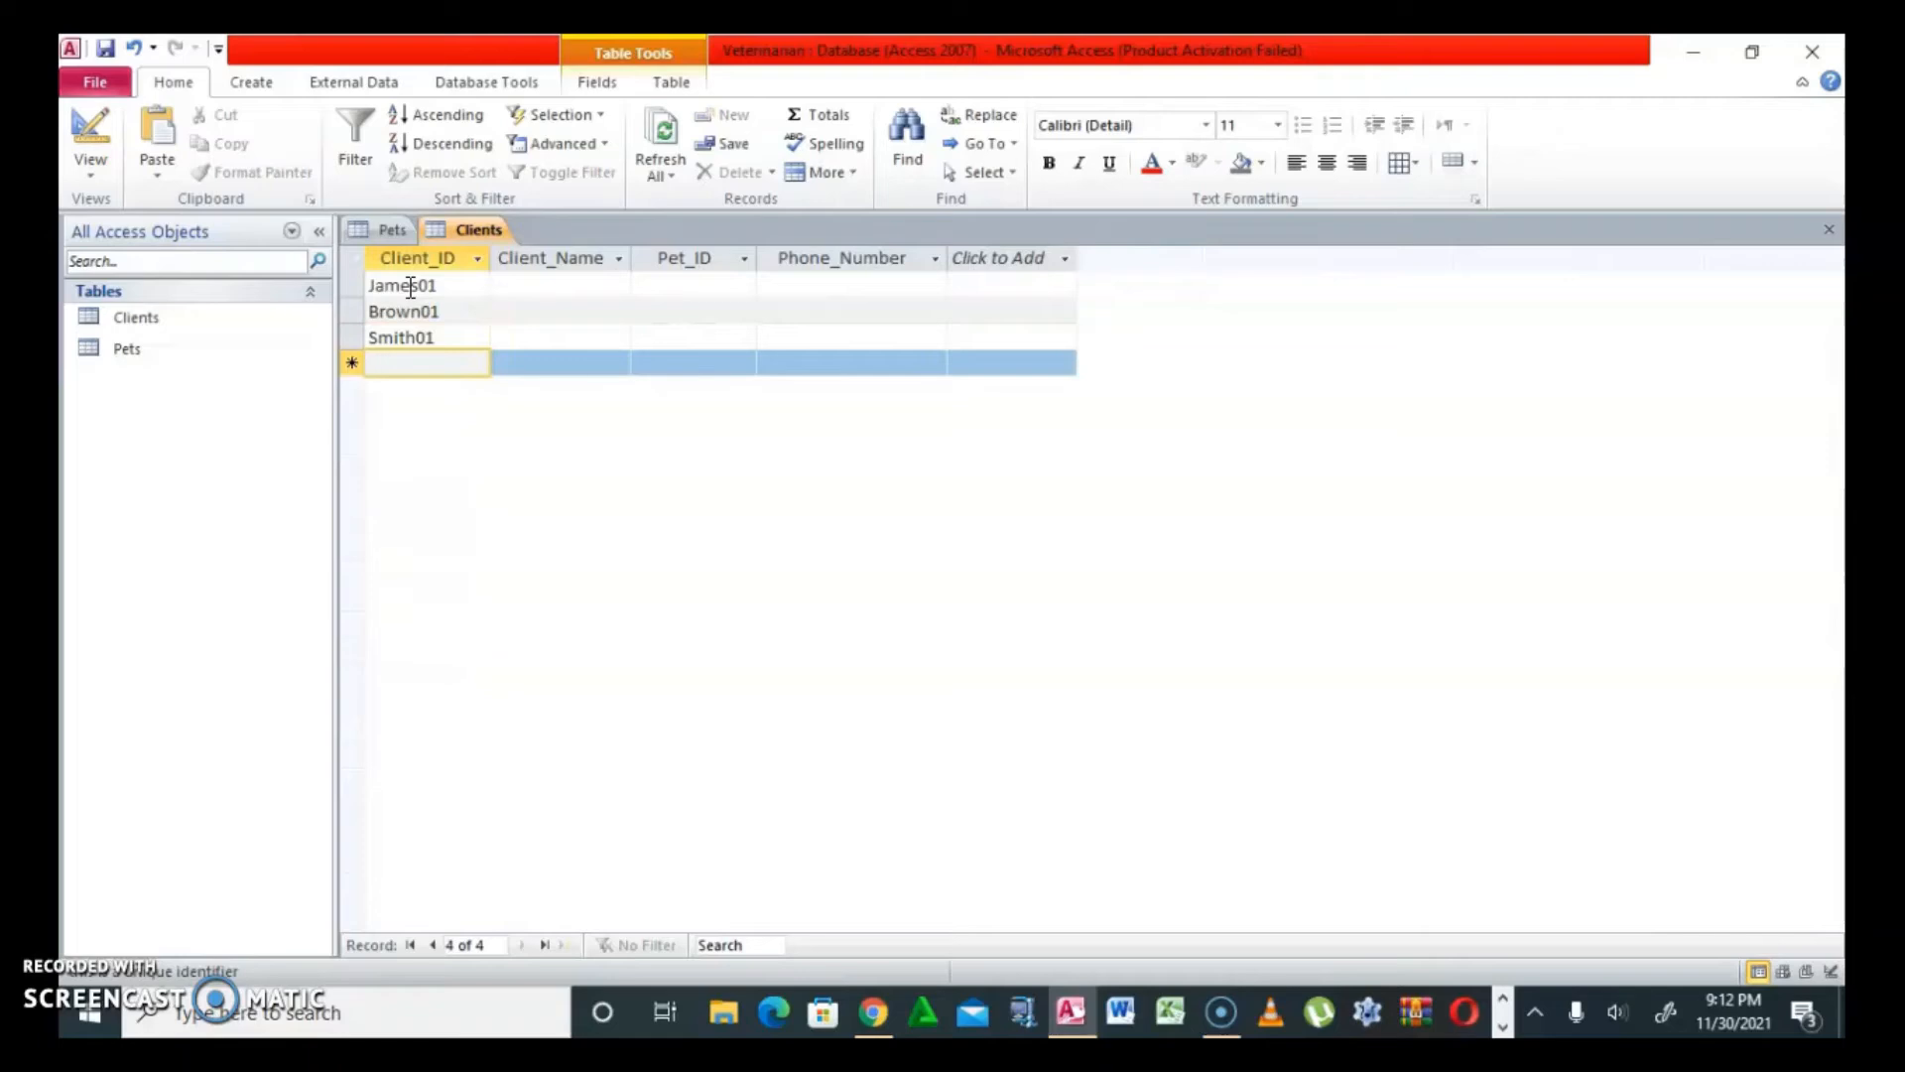
Enter the client IDs in the Client_ID field of the fourth, fifth and sixth records
{"action": "type", "text": "Smith02"}
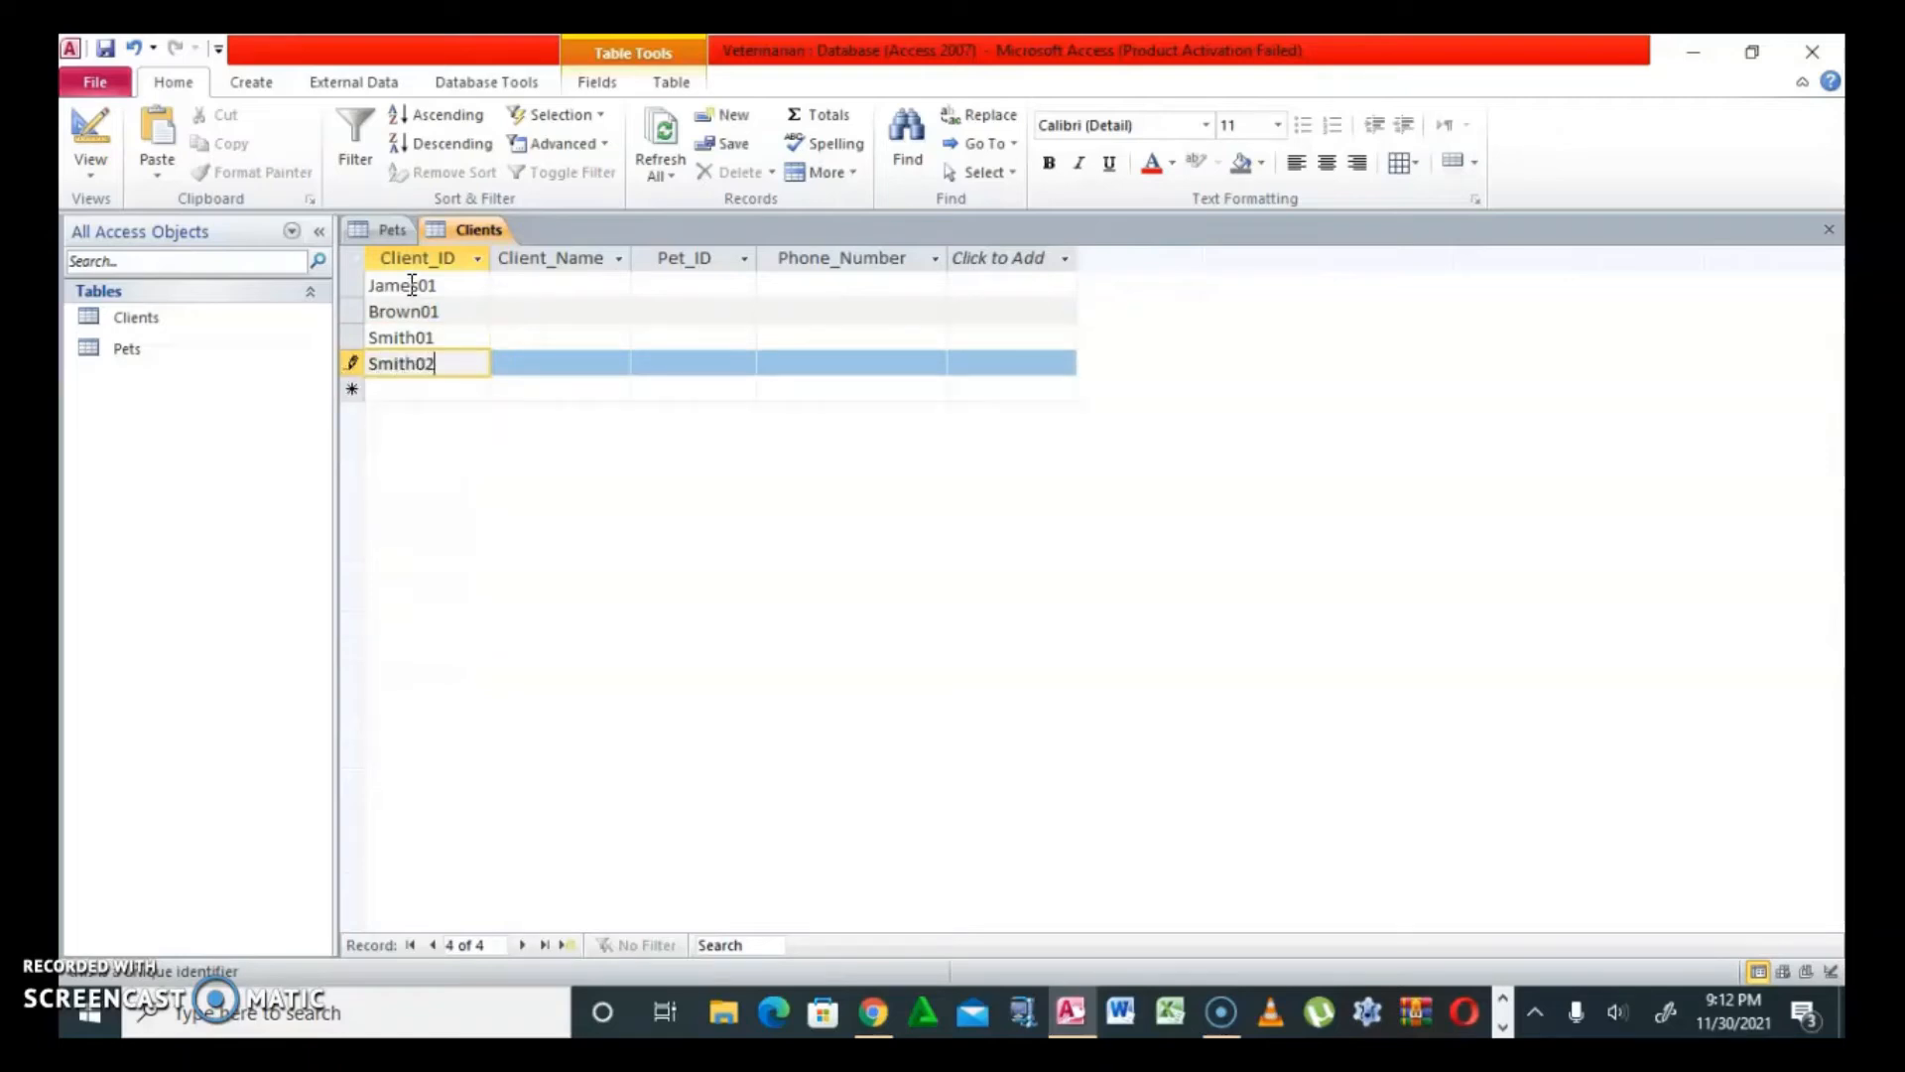
{"action": "key", "text": "Down"}
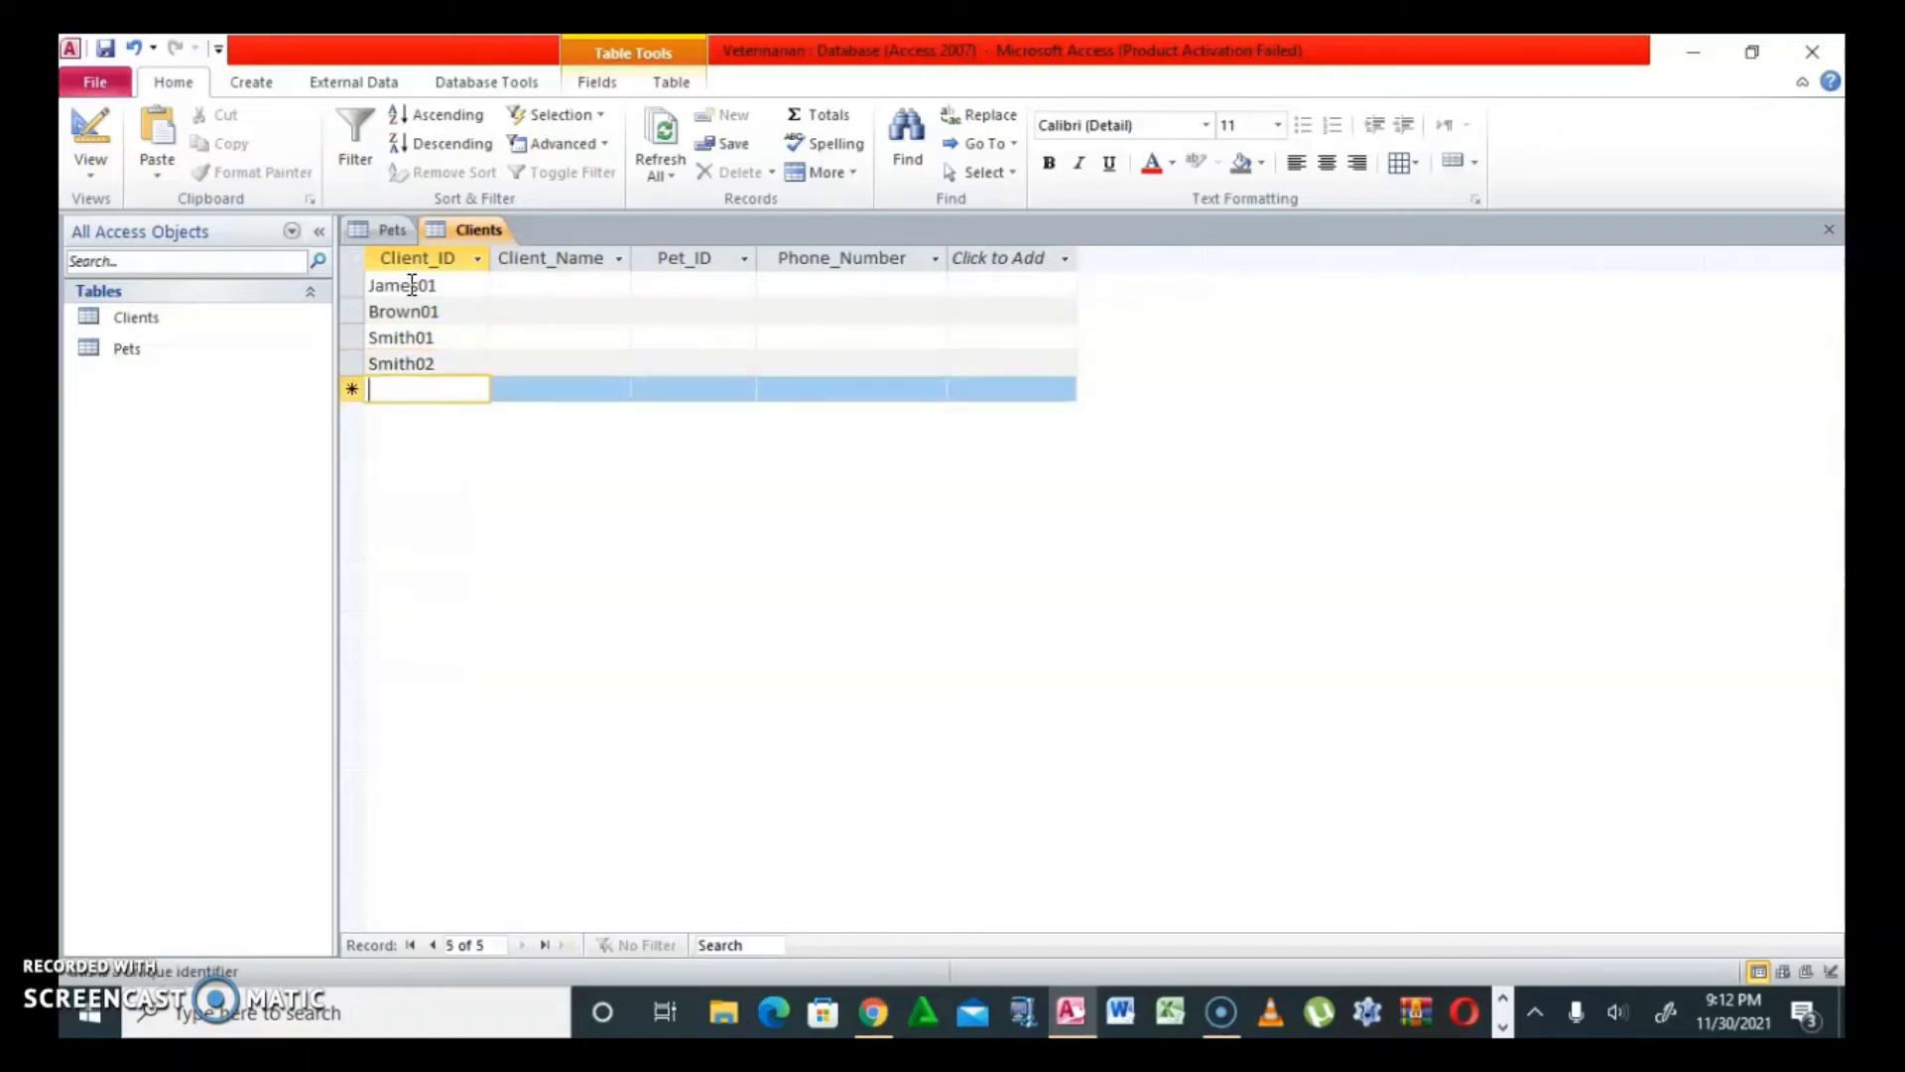
{"action": "type", "text": "Si"}
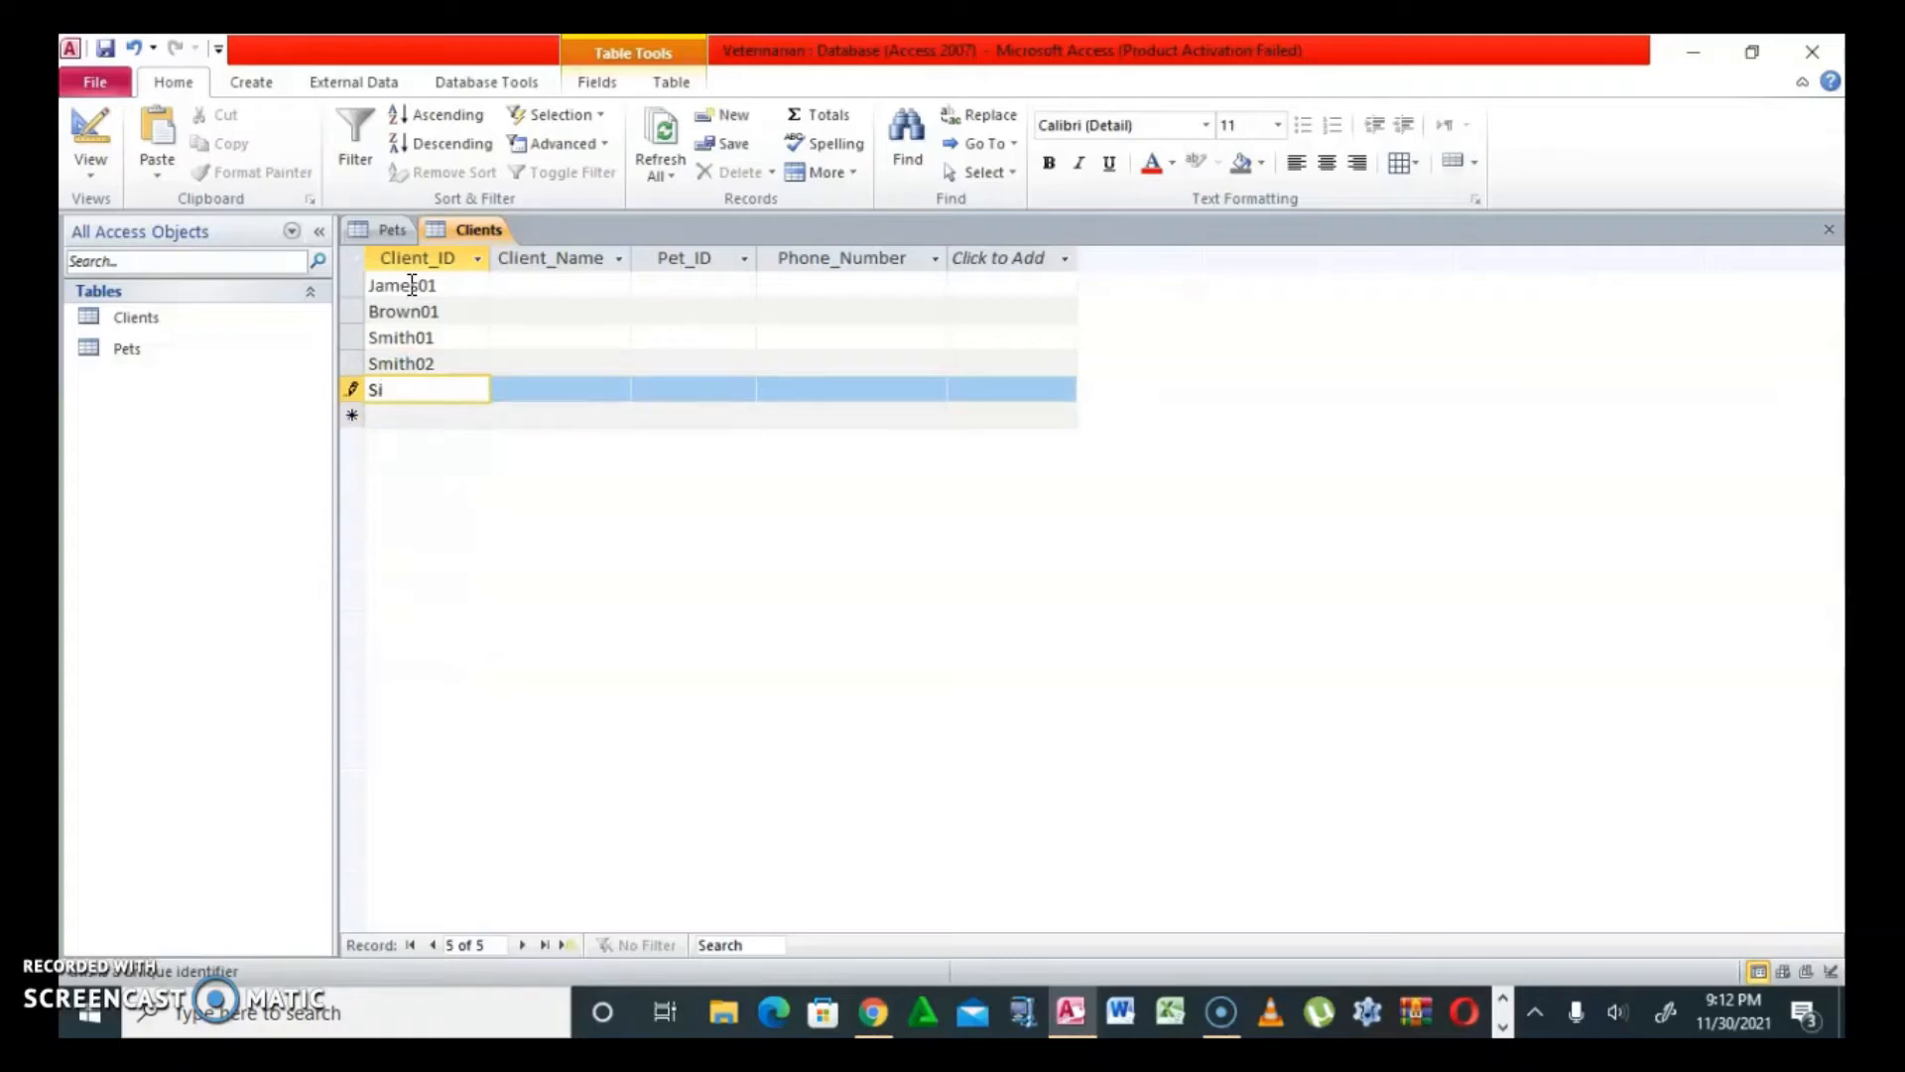
{"action": "type", "text": "ngh01"}
{"action": "key", "text": "Down"}
{"action": "type", "text": "Summer"}
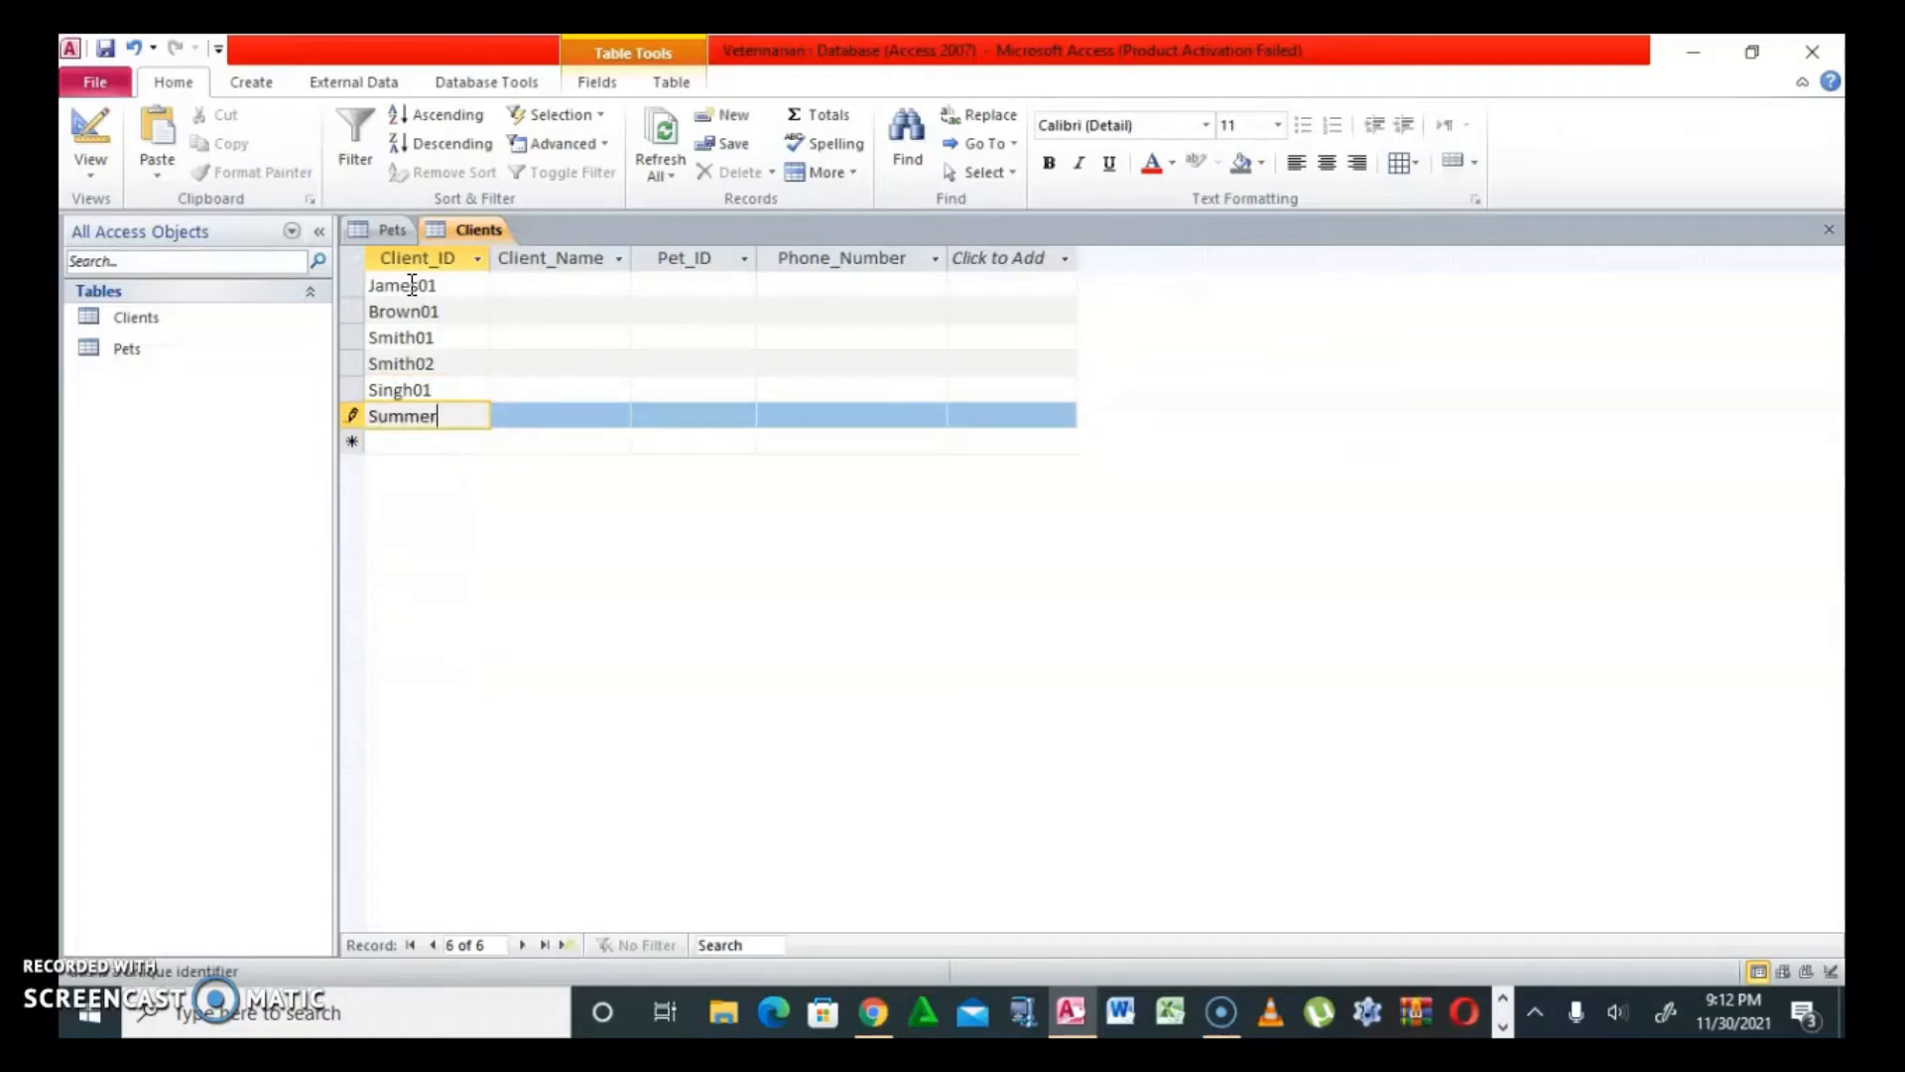
{"action": "type", "text": "01"}
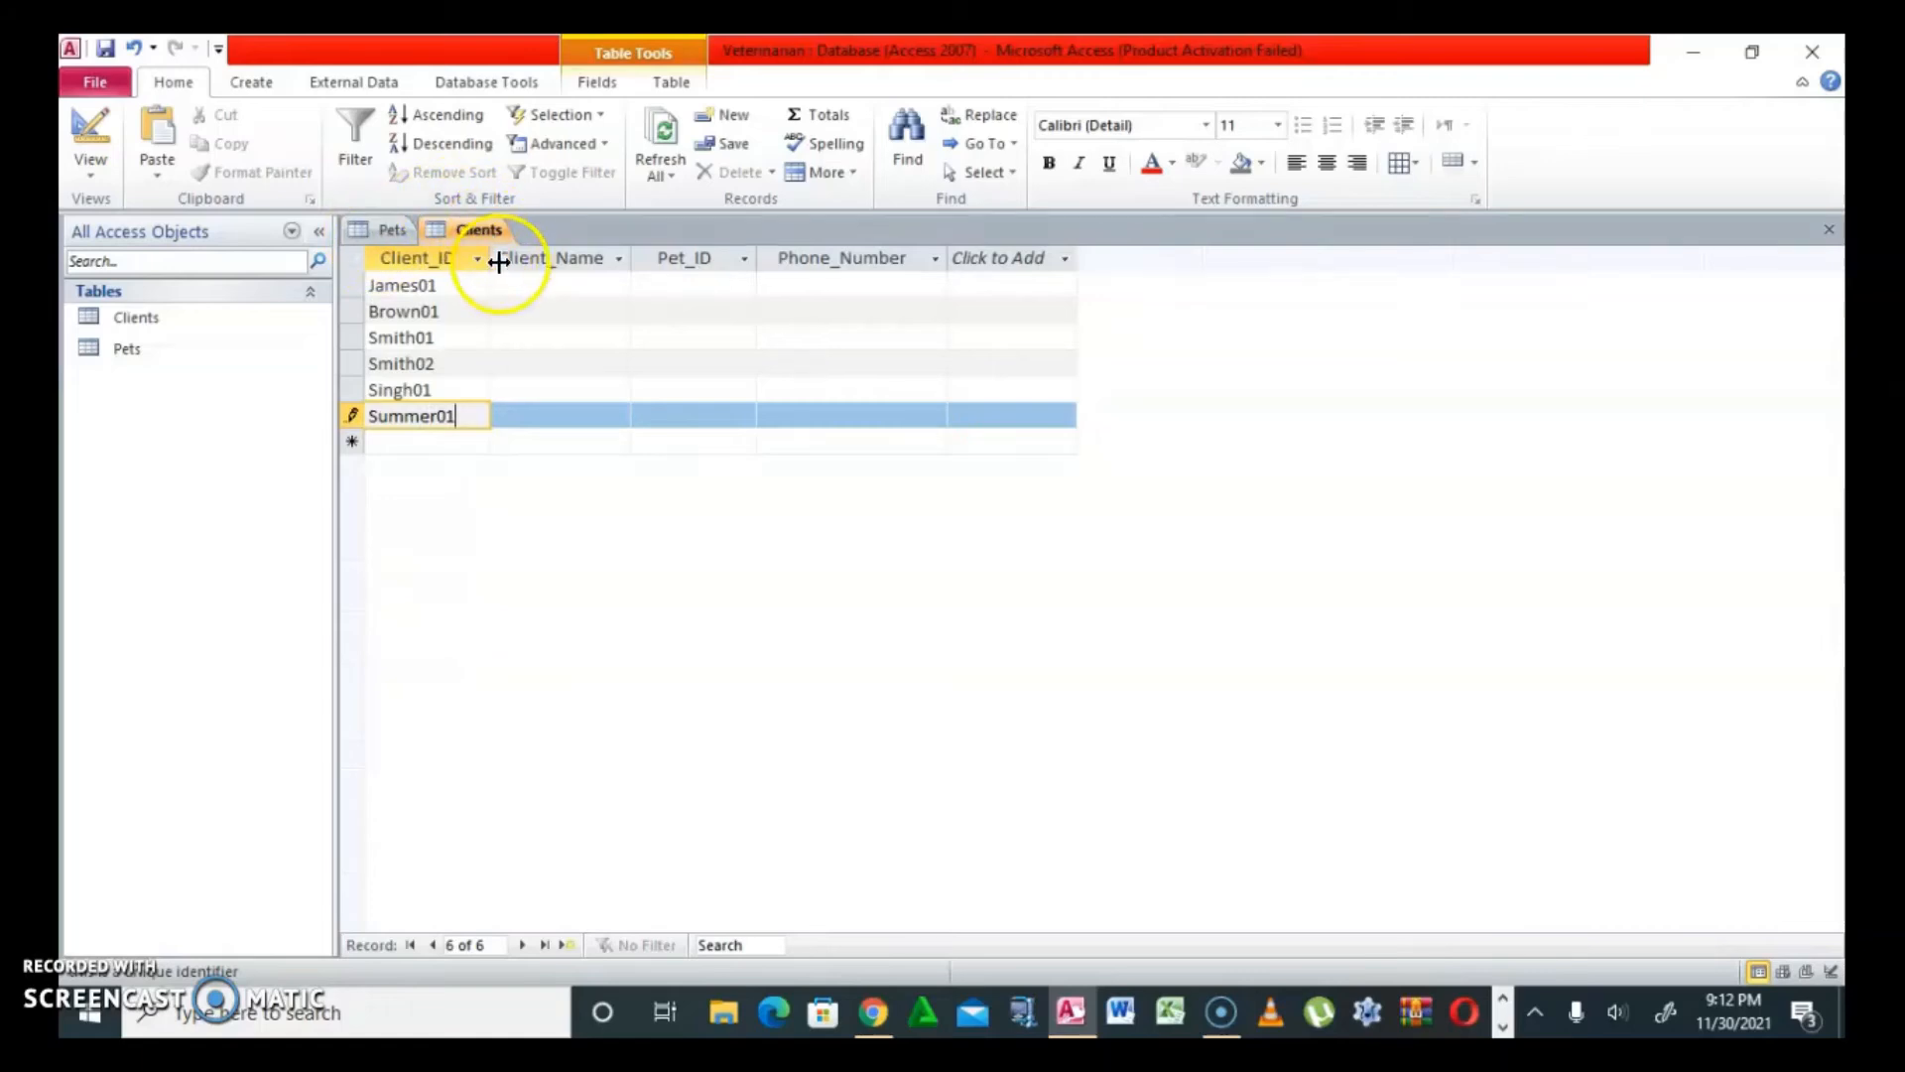
Enter the client names, each an initial plus surname, in the Client_Name field of the first three records
{"action": "left_click", "coordinate": [546, 294]}
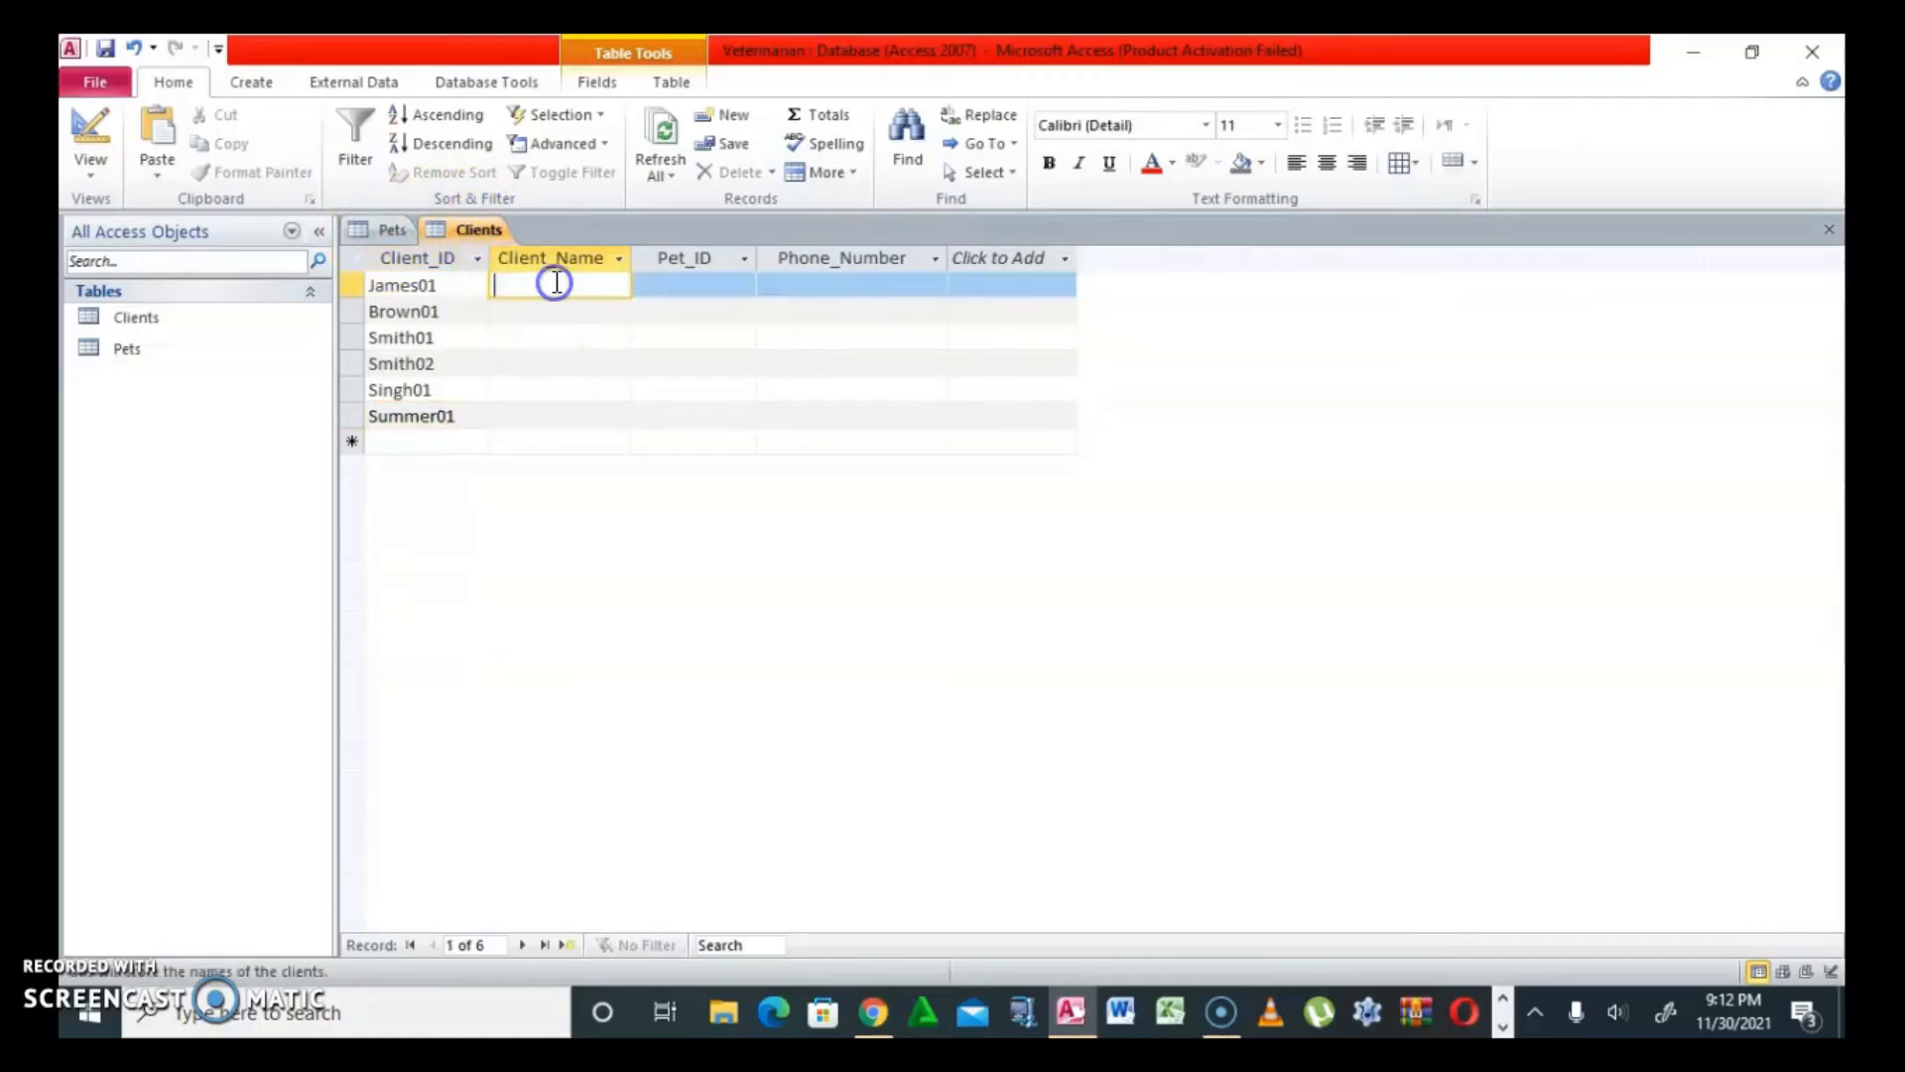
{"action": "type", "text": "D James"}
{"action": "key", "text": "Down"}
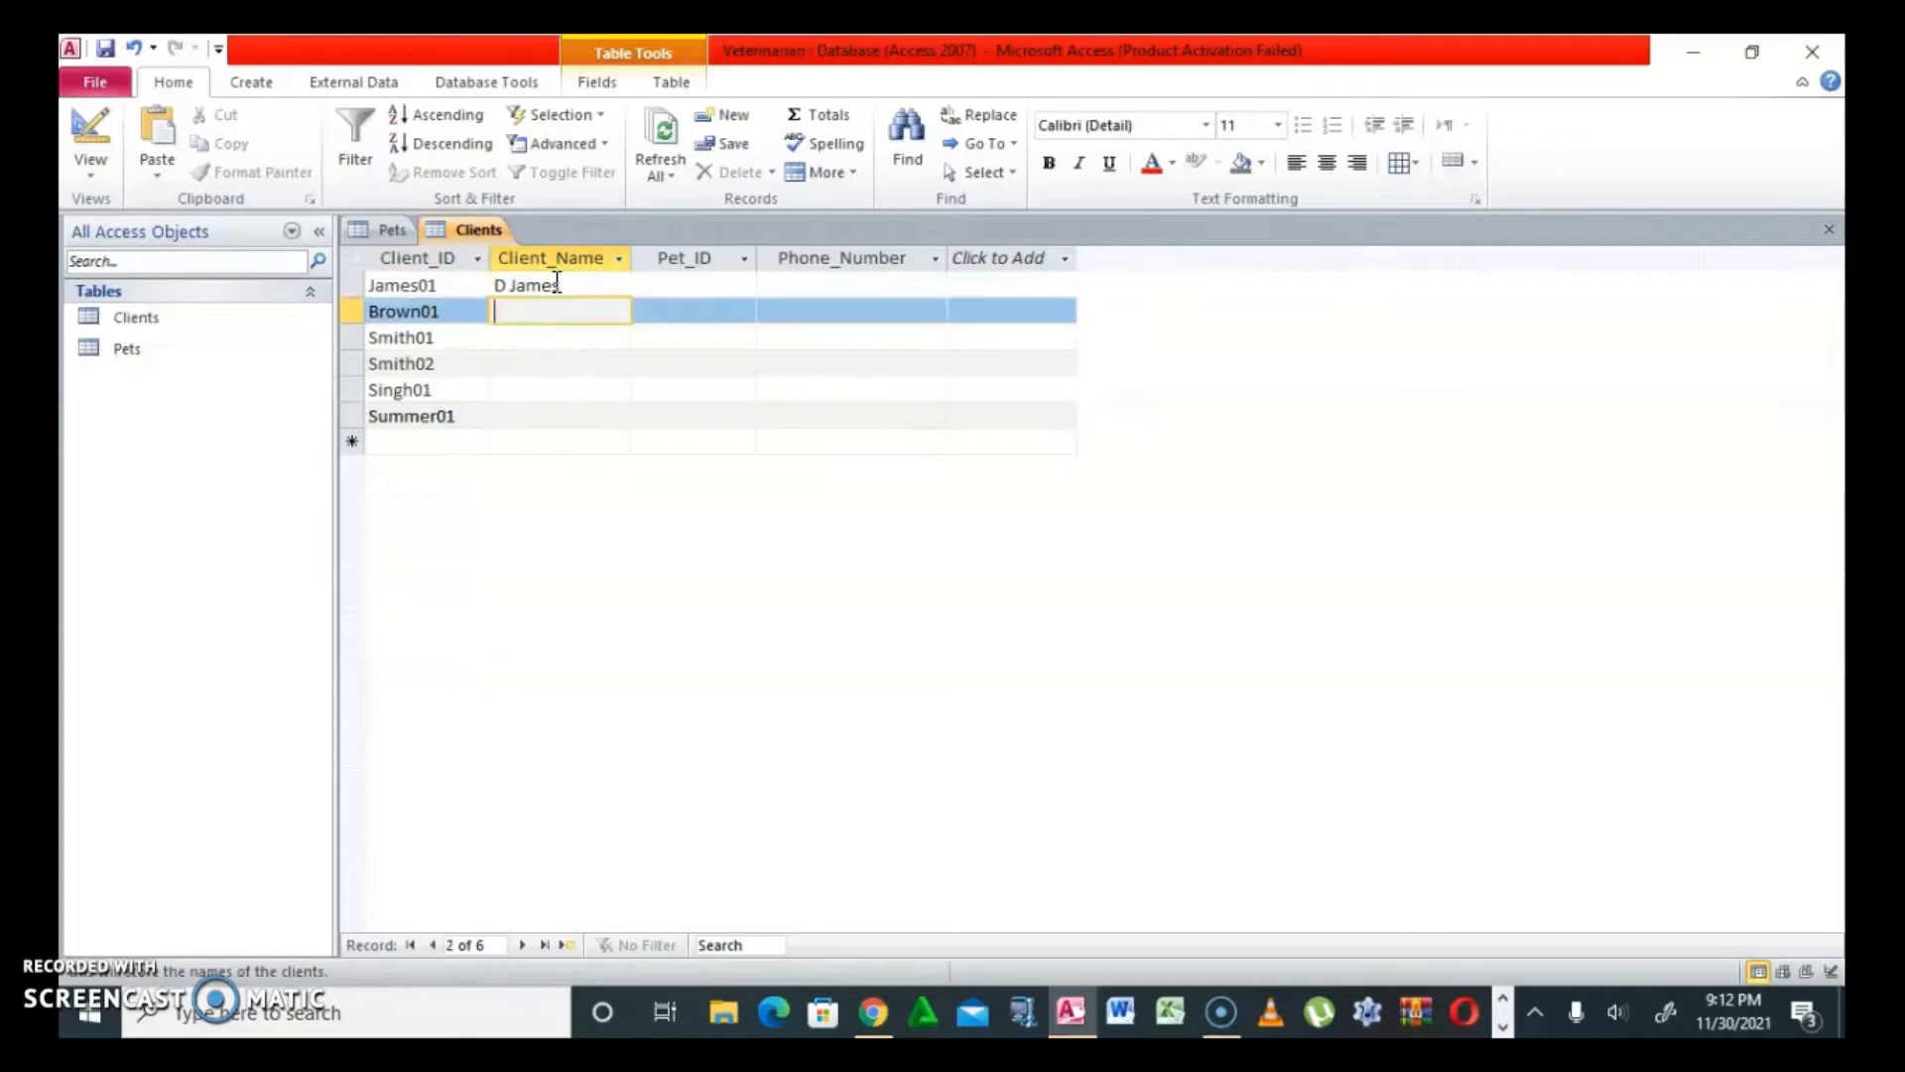
{"action": "type", "text": "J bR"}
{"action": "key", "text": "BackSpace"}
{"action": "key", "text": "BackSpace"}
{"action": "type", "text": "Brown"}
{"action": "key", "text": "Down"}
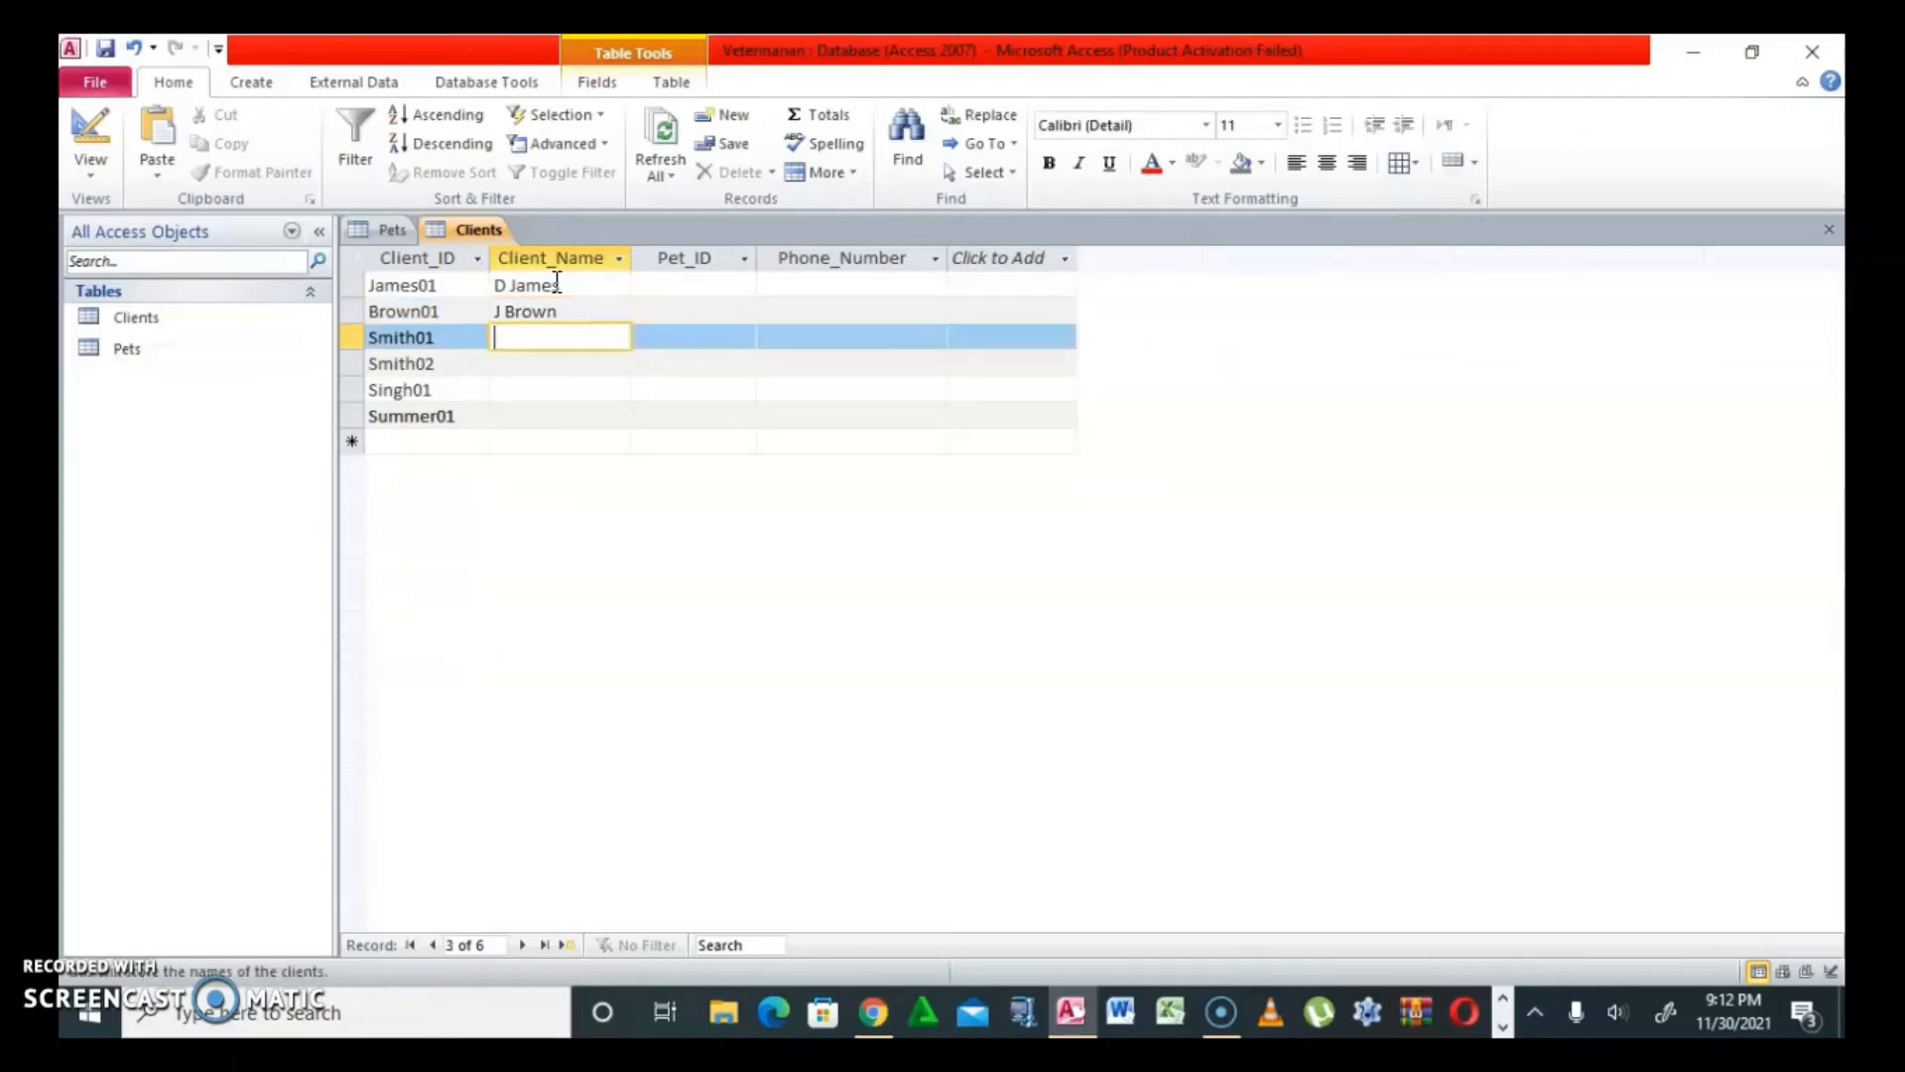
{"action": "type", "text": "T Smith"}
{"action": "key", "text": "Down"}
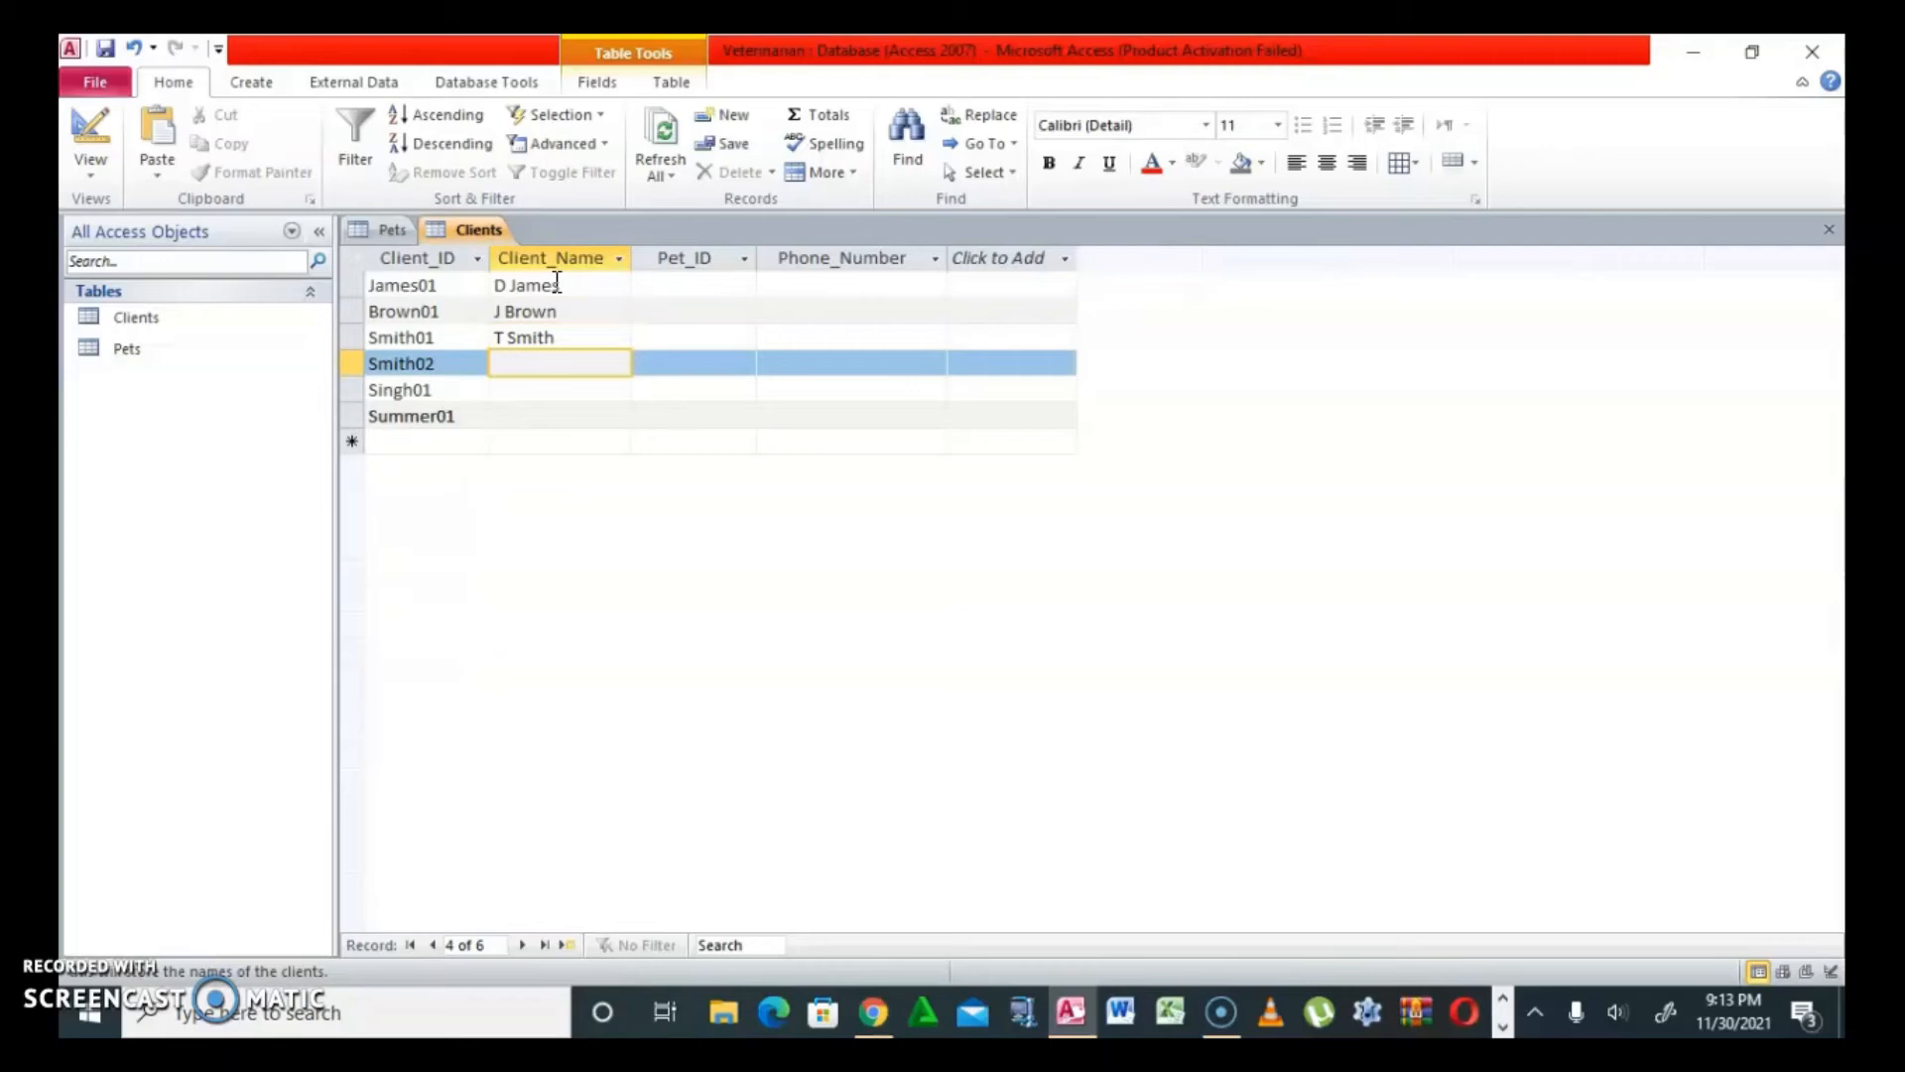
Enter the client names in the Client_Name field of the fourth, fifth and sixth records, matching each surname to its client ID
{"action": "type", "text": "W Smith"}
{"action": "key", "text": "Down"}
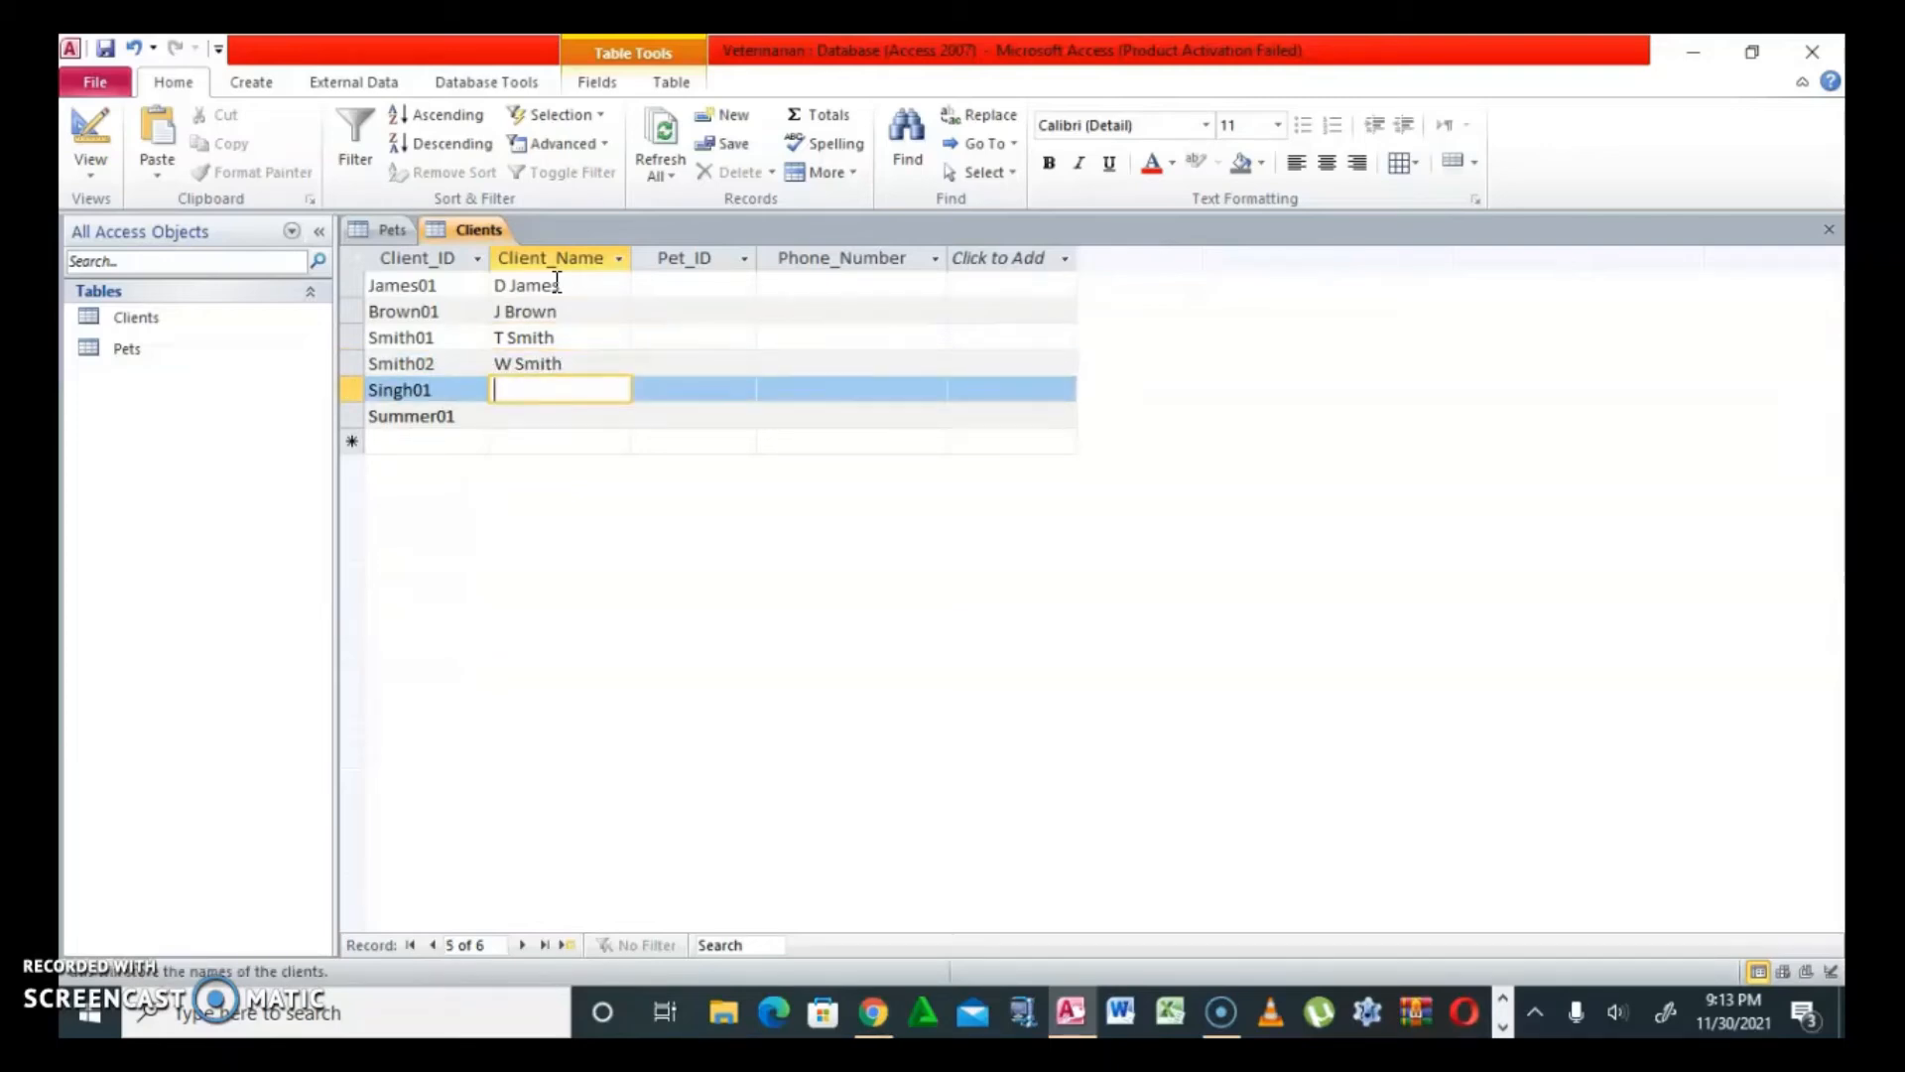
{"action": "type", "text": "R Singh"}
{"action": "key", "text": "Down"}
{"action": "type", "text": "J Summer"}
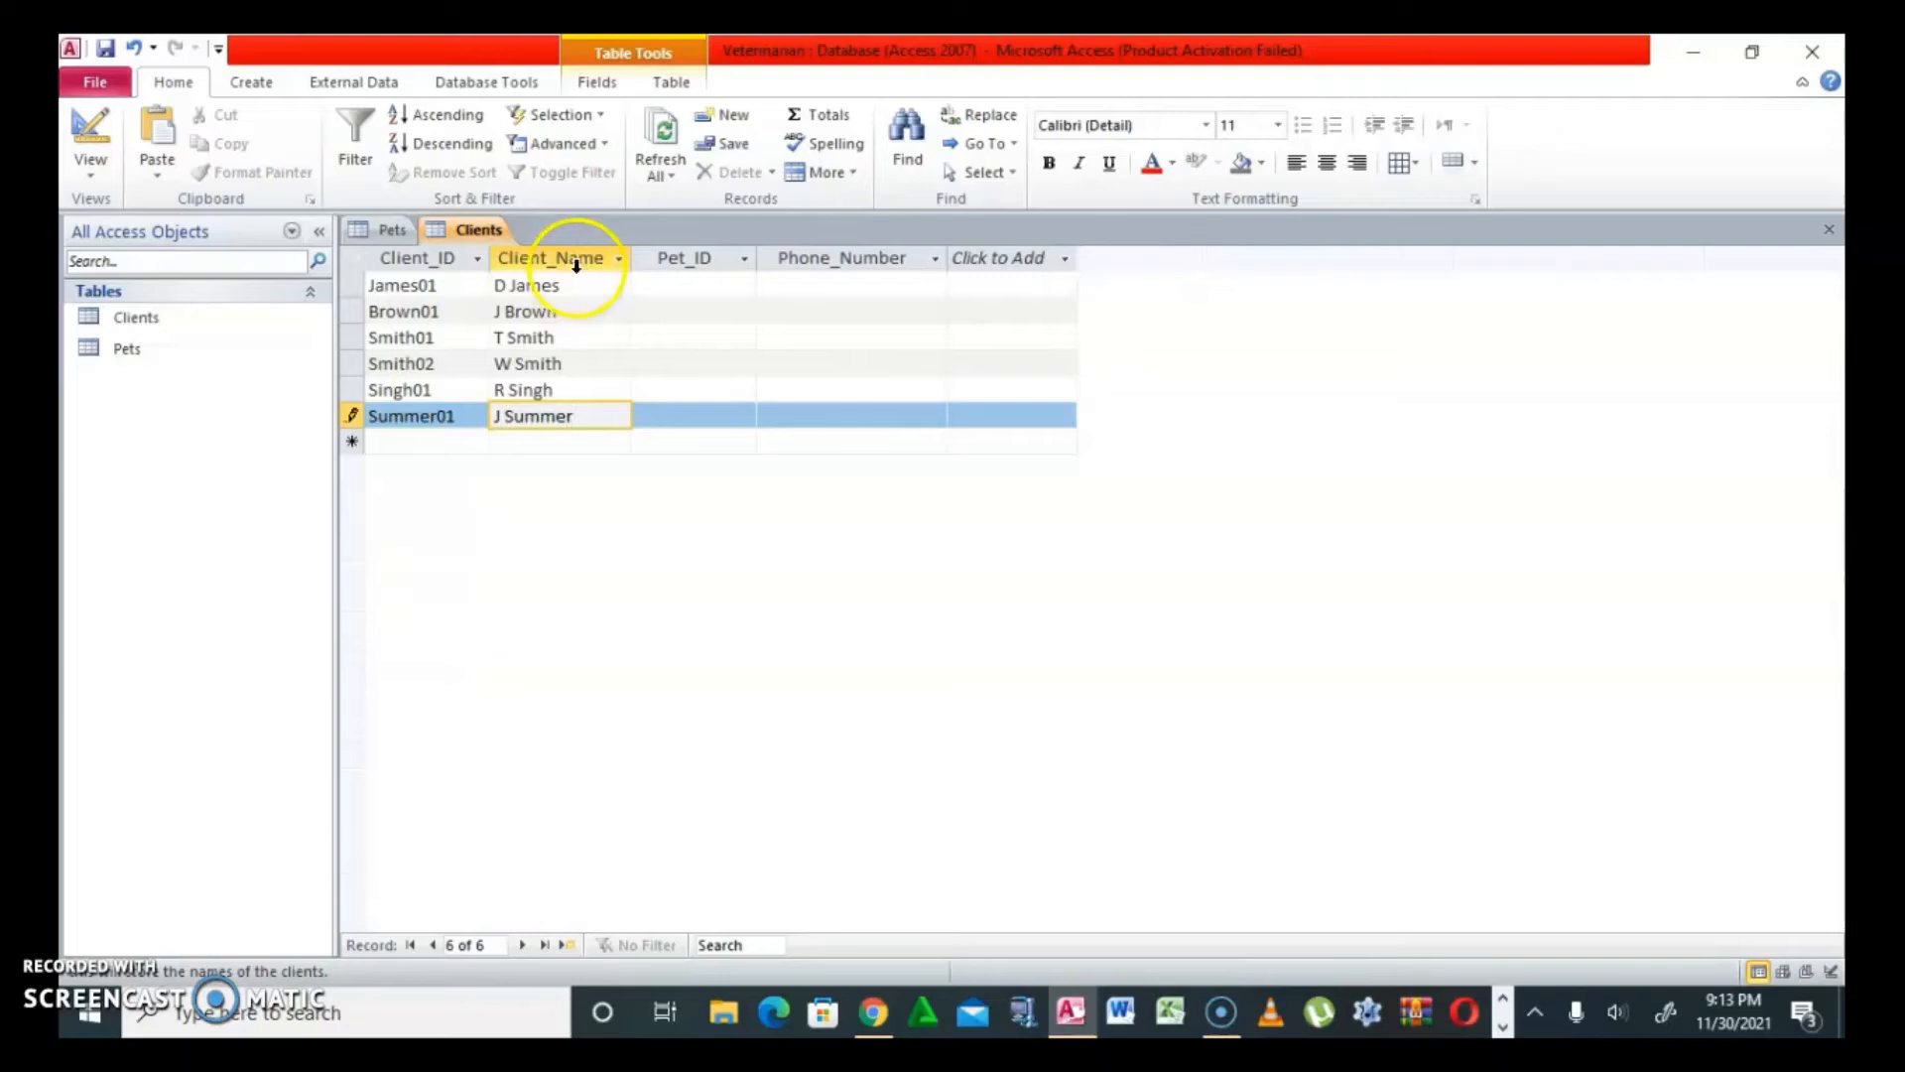
Fill in the Pet_ID field of the six client records, in order, with D01, C02, A01, G03, C04 and D02
{"action": "left_click", "coordinate": [670, 285]}
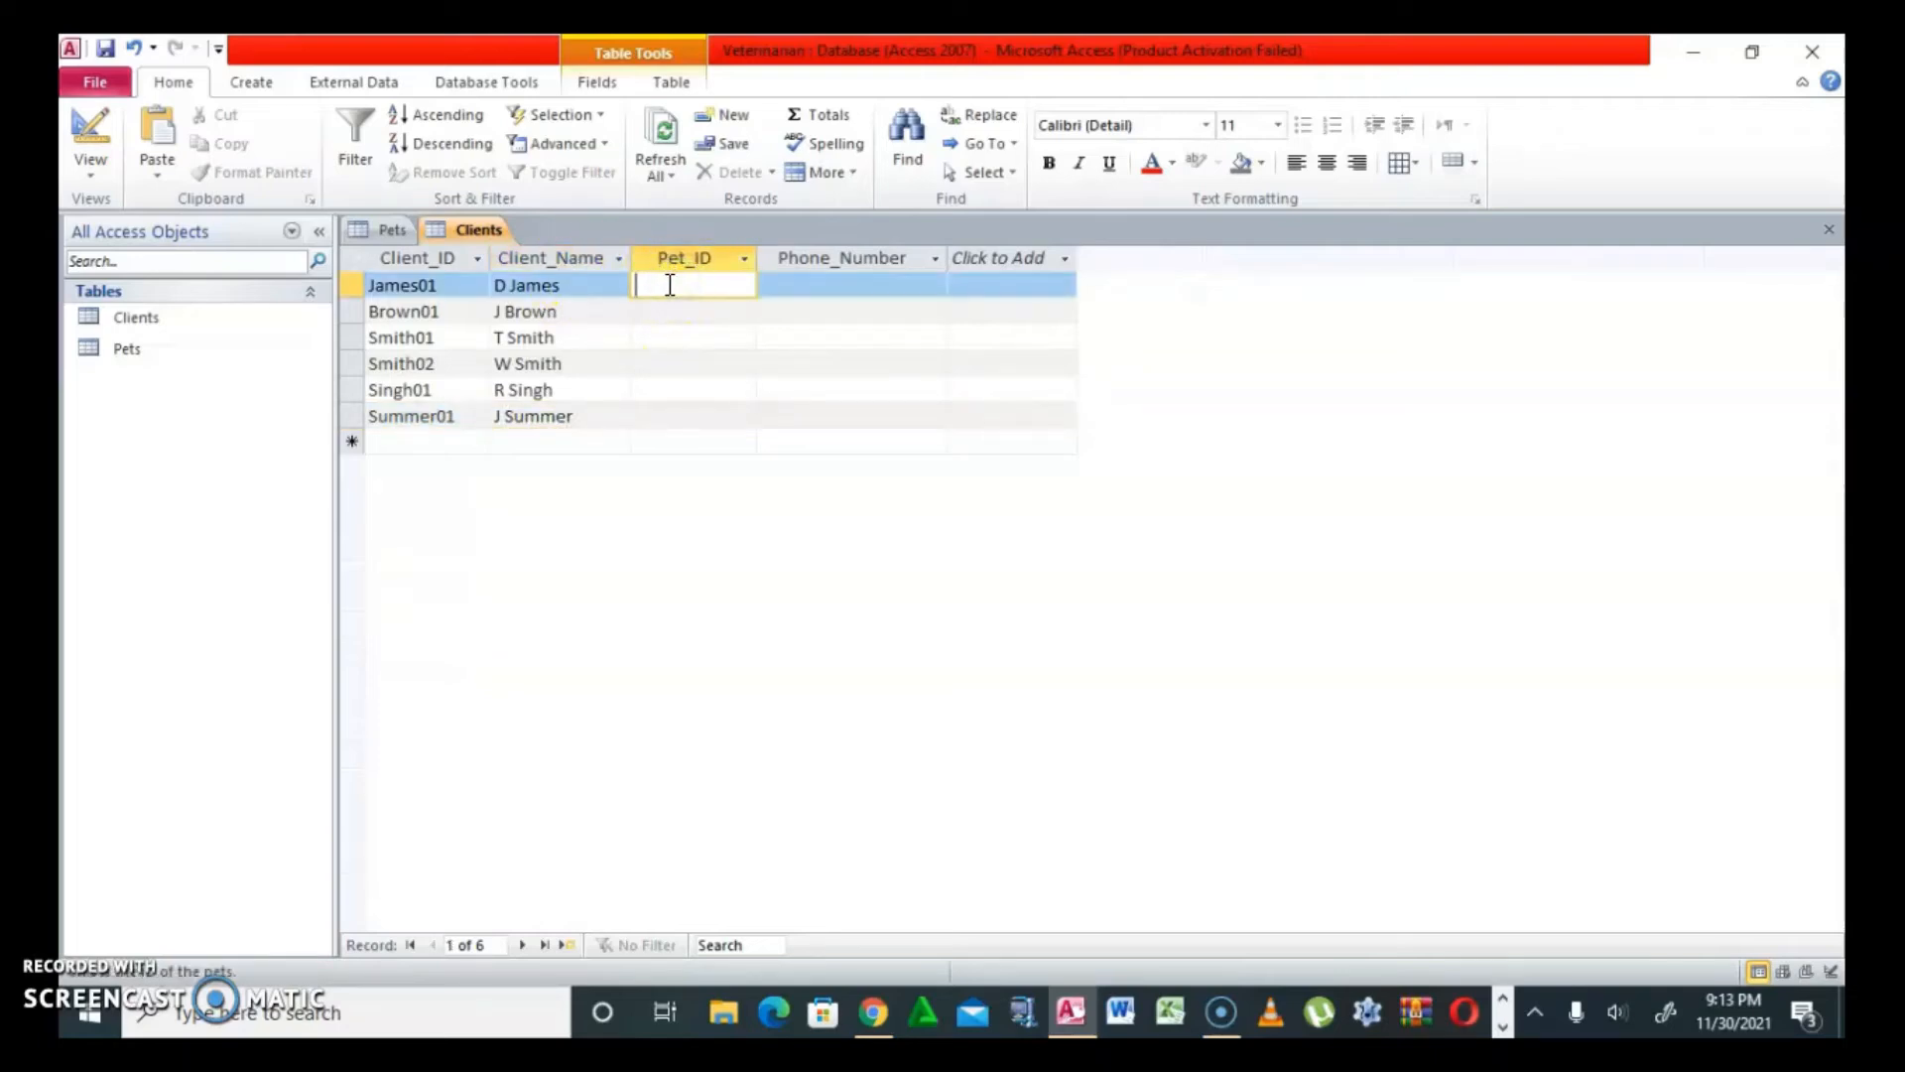
{"action": "type", "text": "D01"}
{"action": "key", "text": "Down"}
{"action": "type", "text": "C02"}
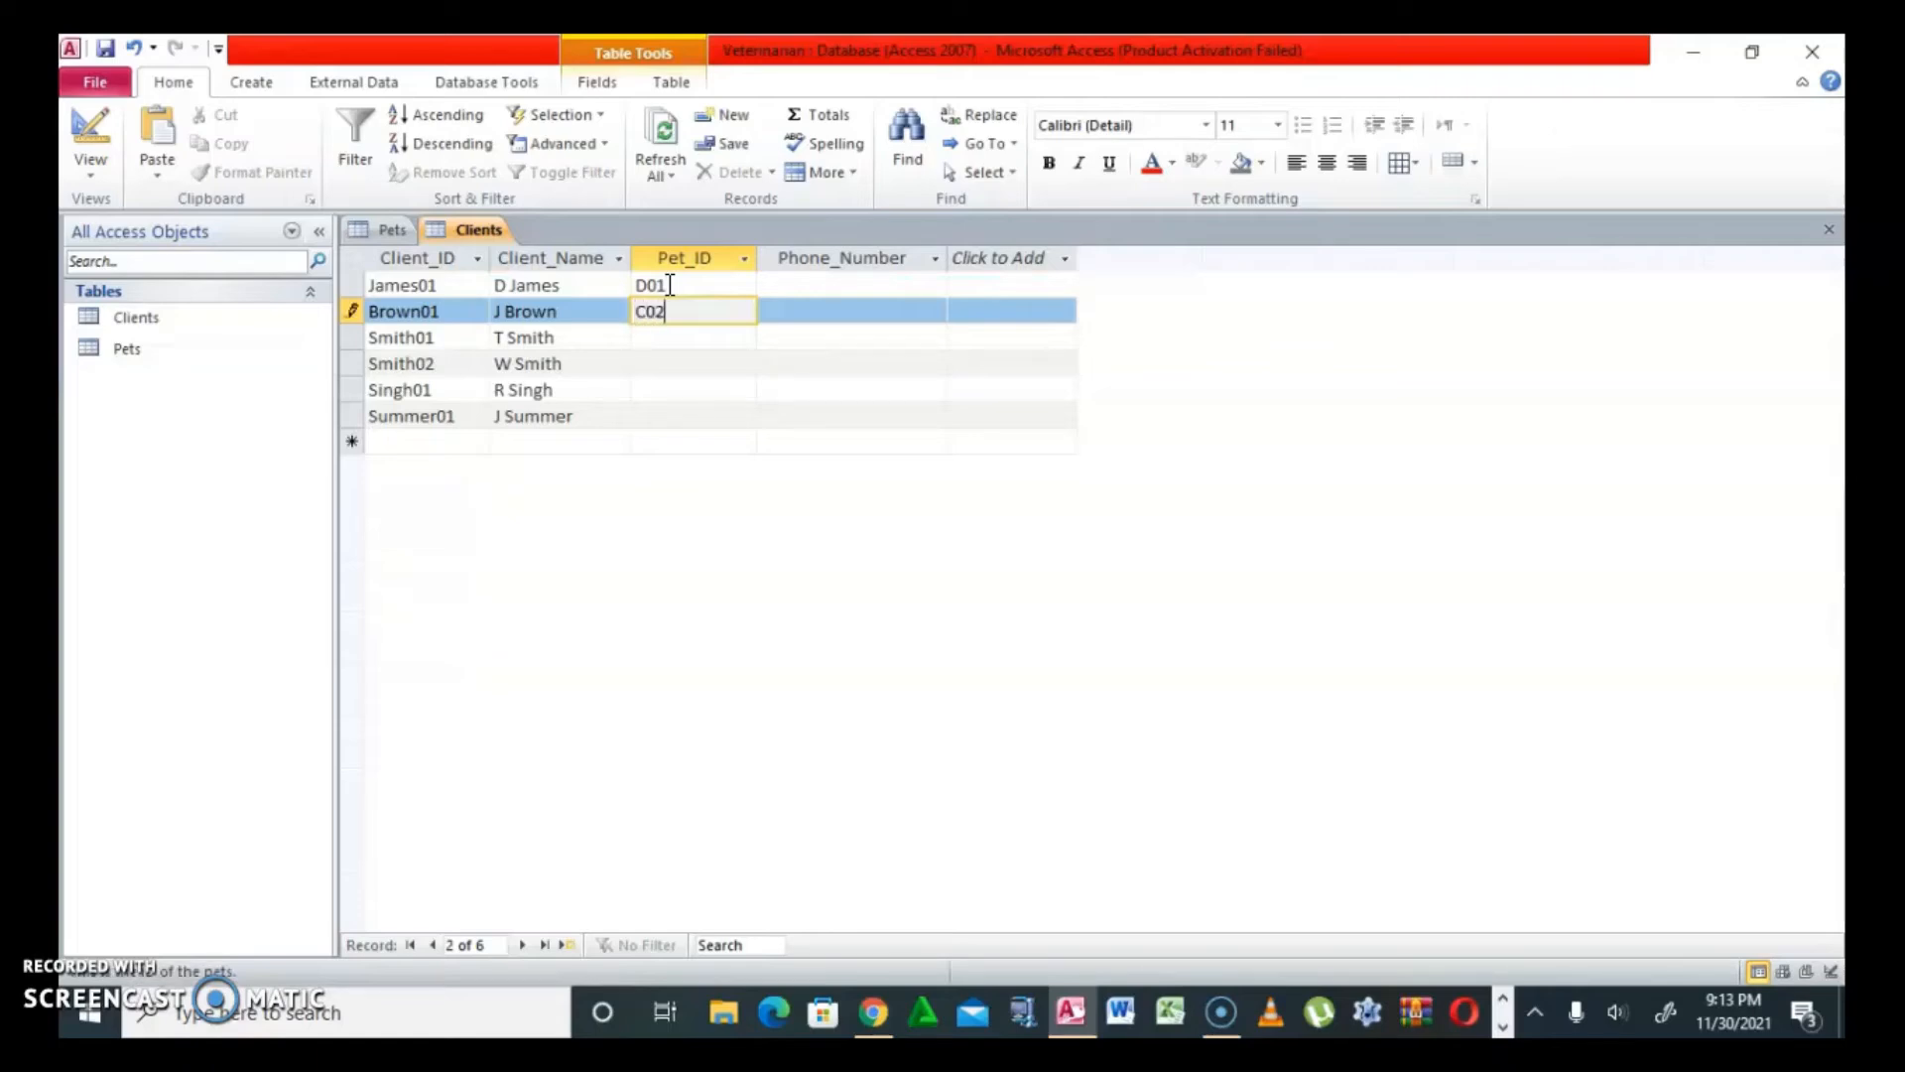
{"action": "key", "text": "Down"}
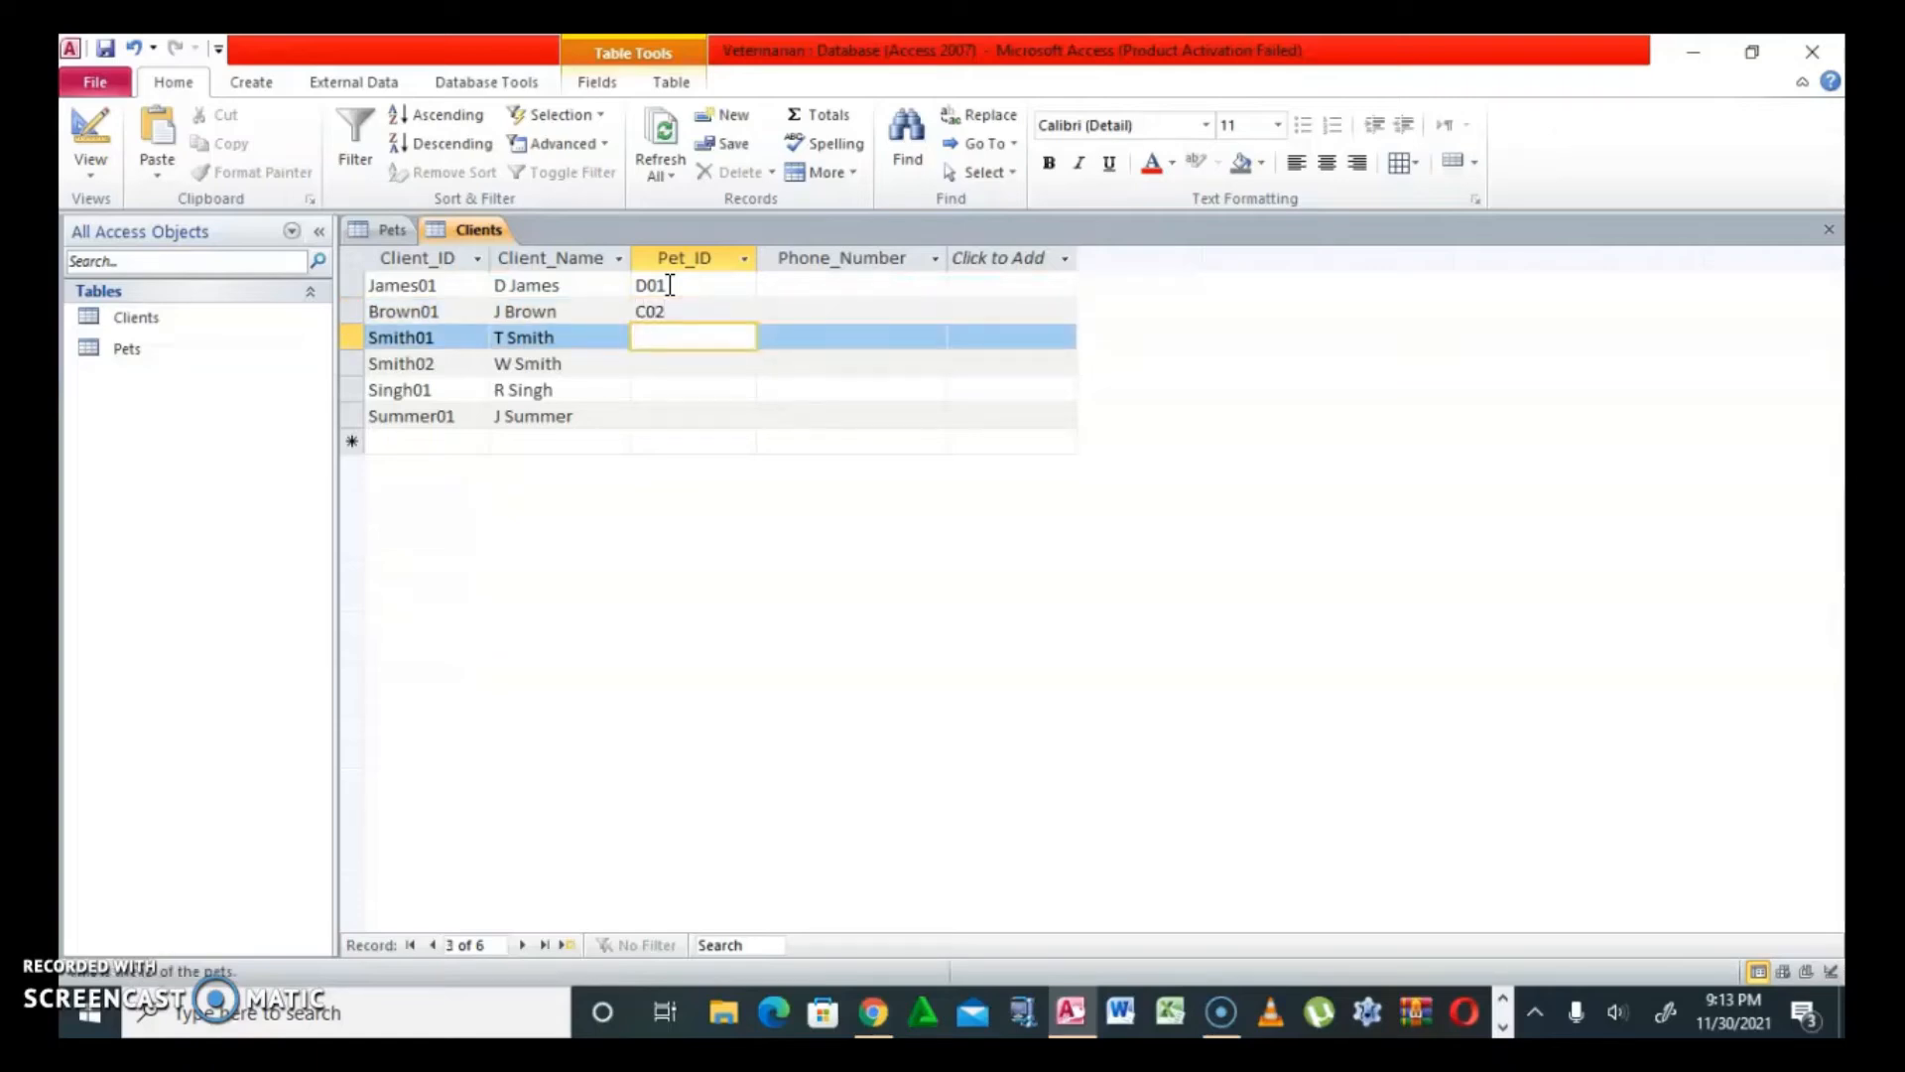
{"action": "type", "text": "A01"}
{"action": "key", "text": "Down"}
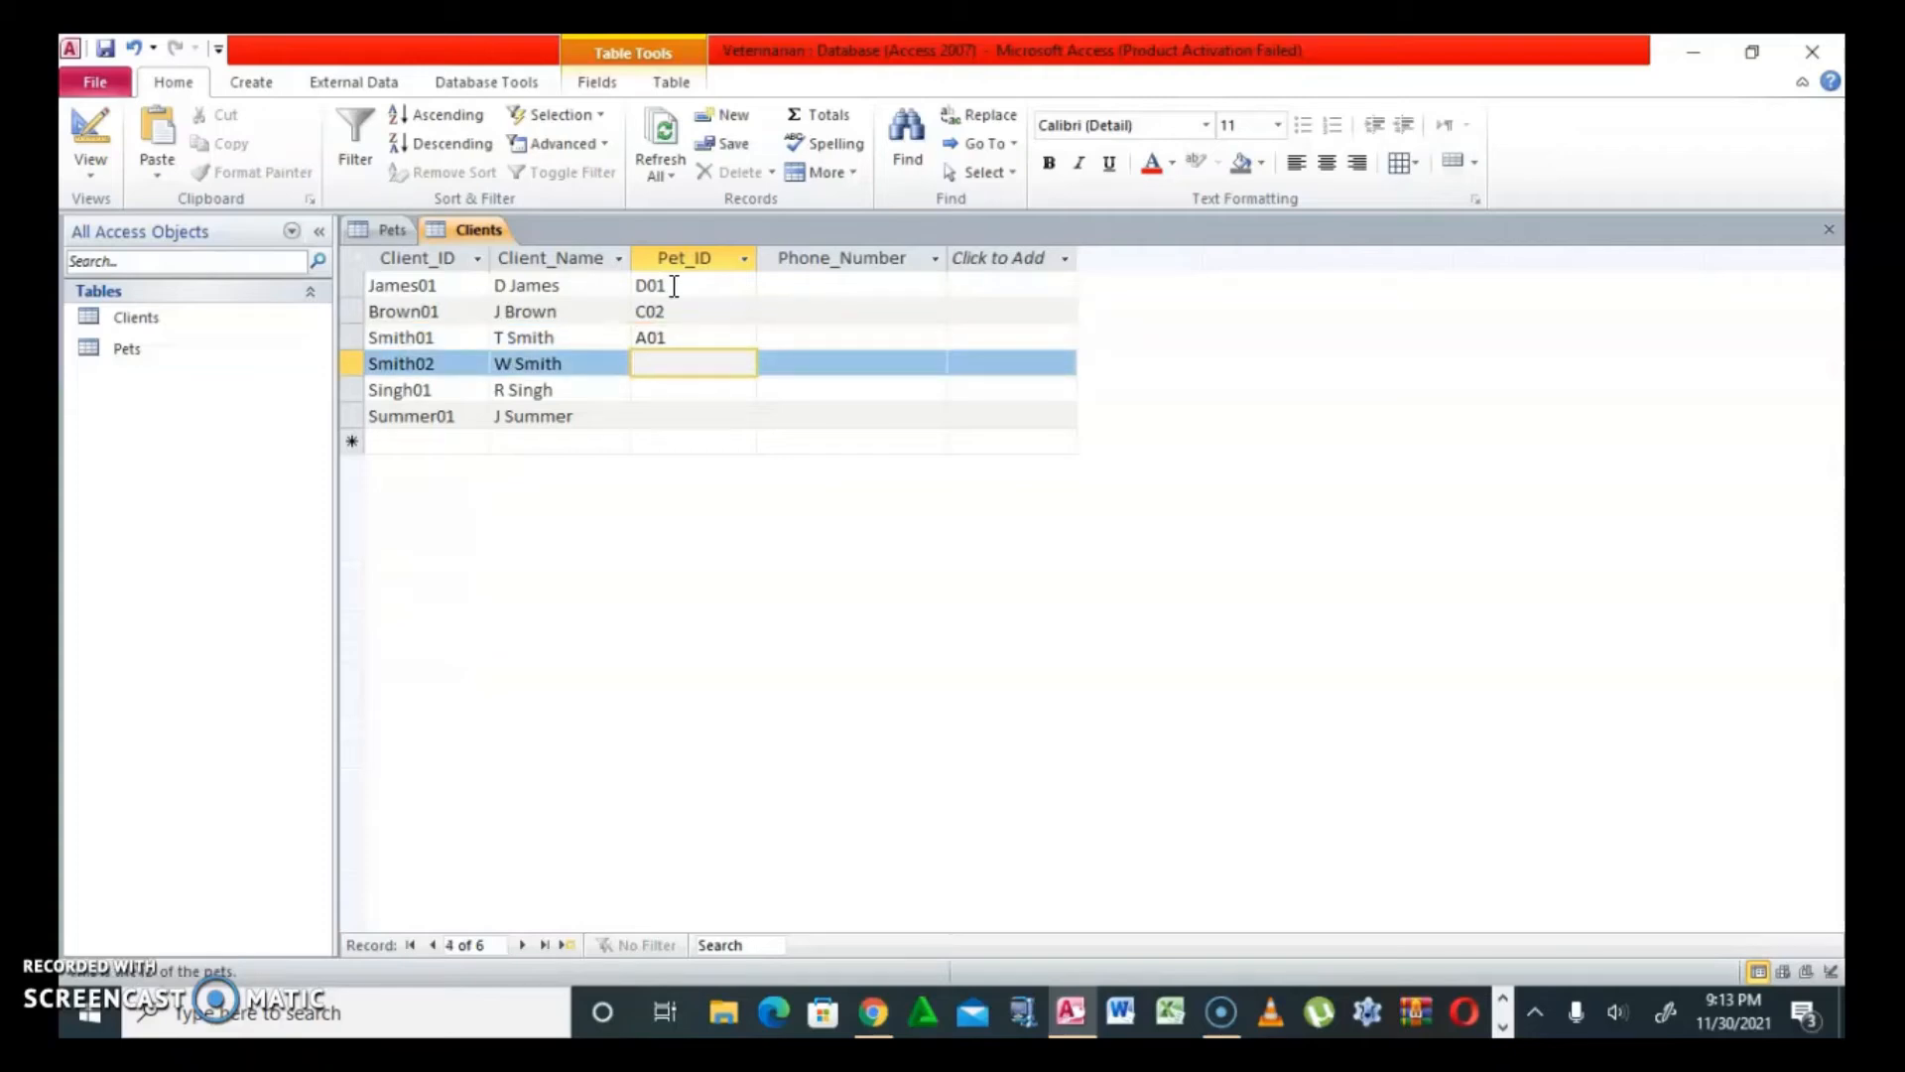
{"action": "type", "text": "G03"}
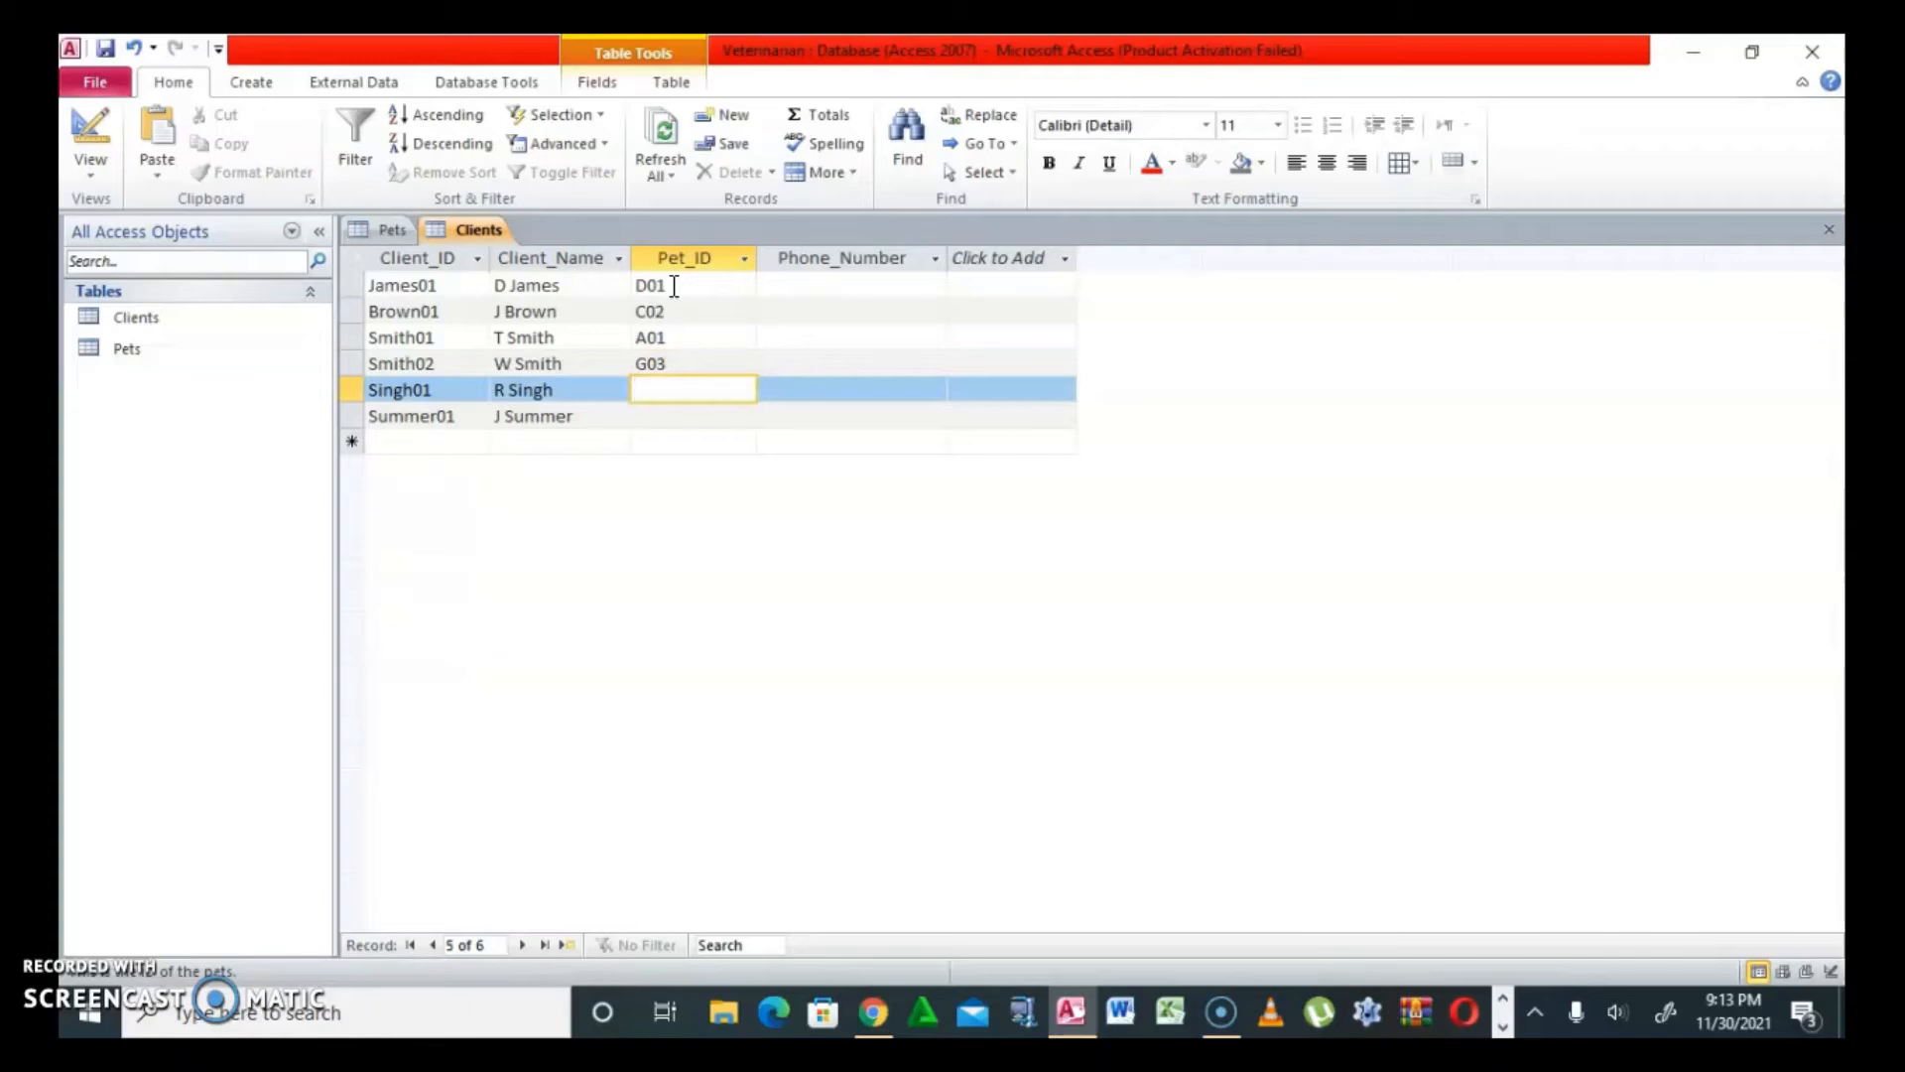
{"action": "type", "text": "C04"}
{"action": "key", "text": "Down"}
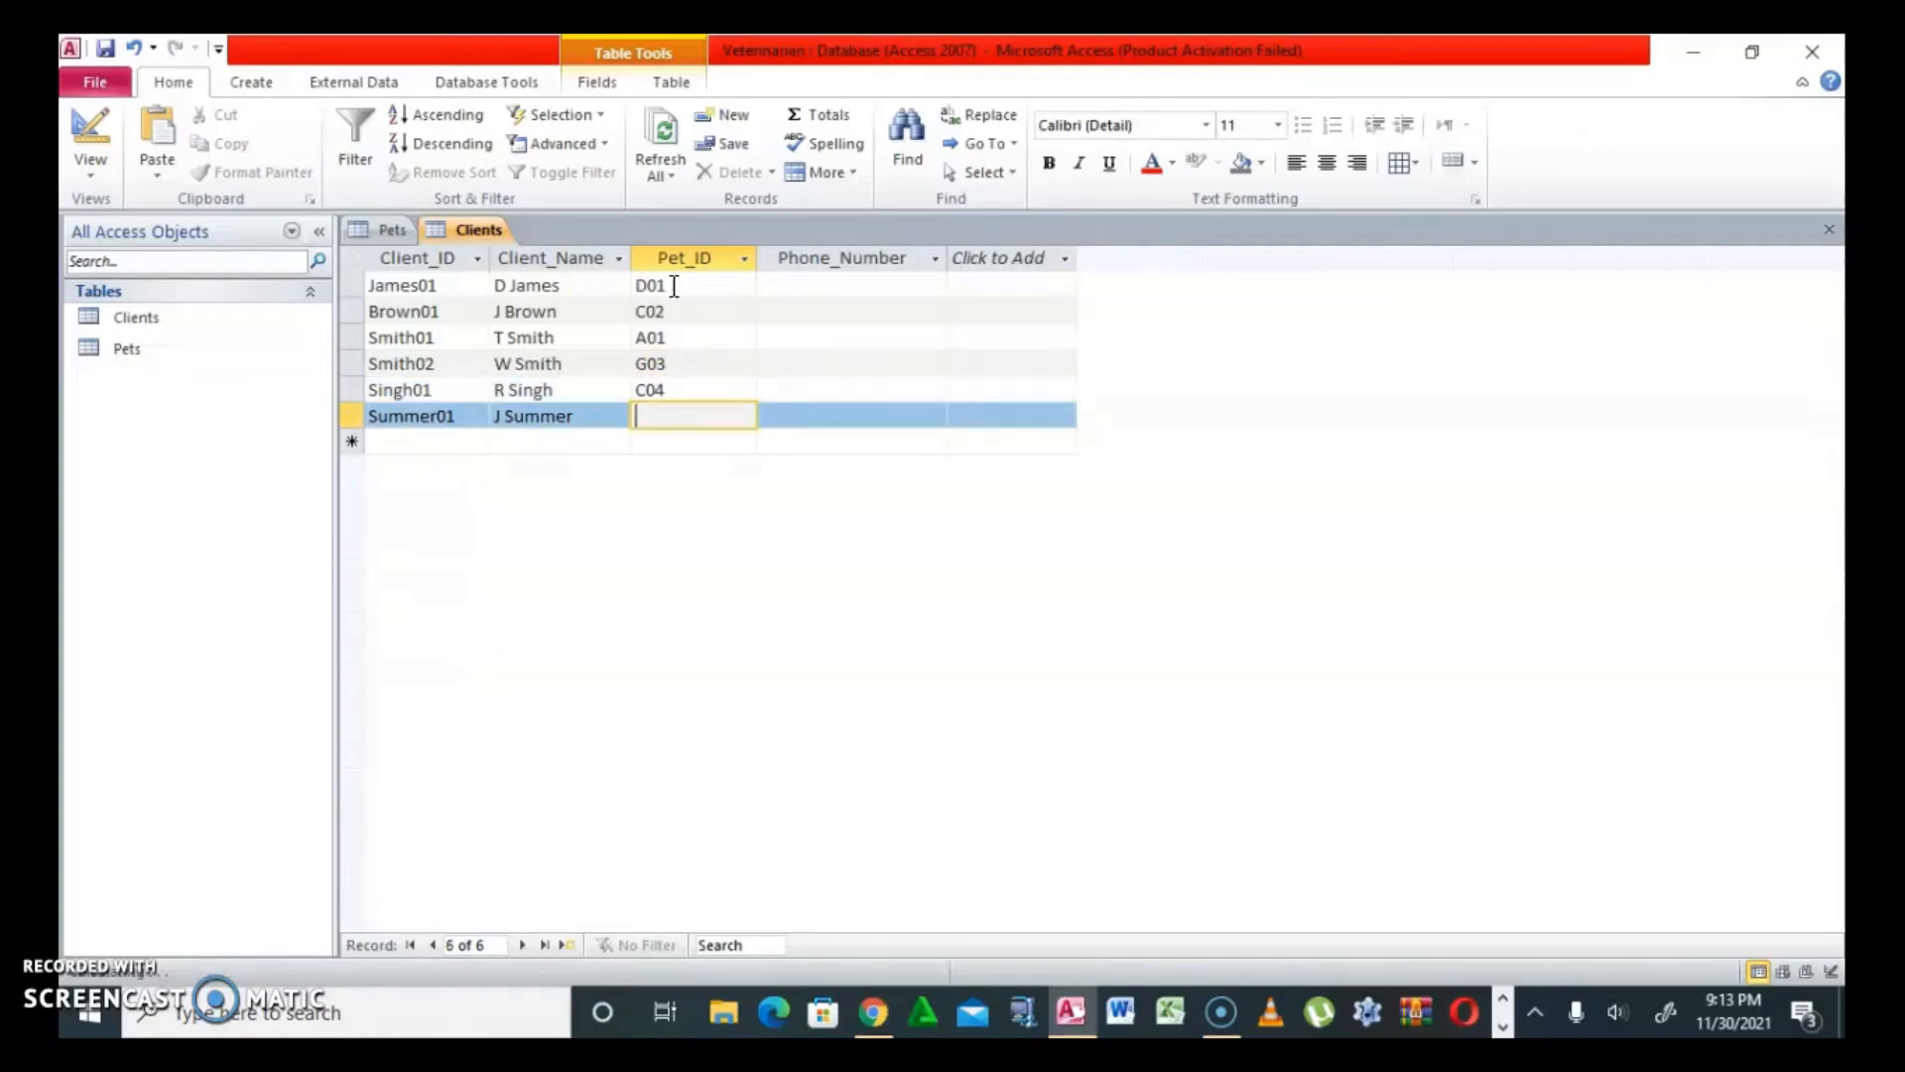
{"action": "type", "text": "D02"}
Enter the clients' phone numbers in the Phone_Number field of the first three records
{"action": "left_click", "coordinate": [838, 286]}
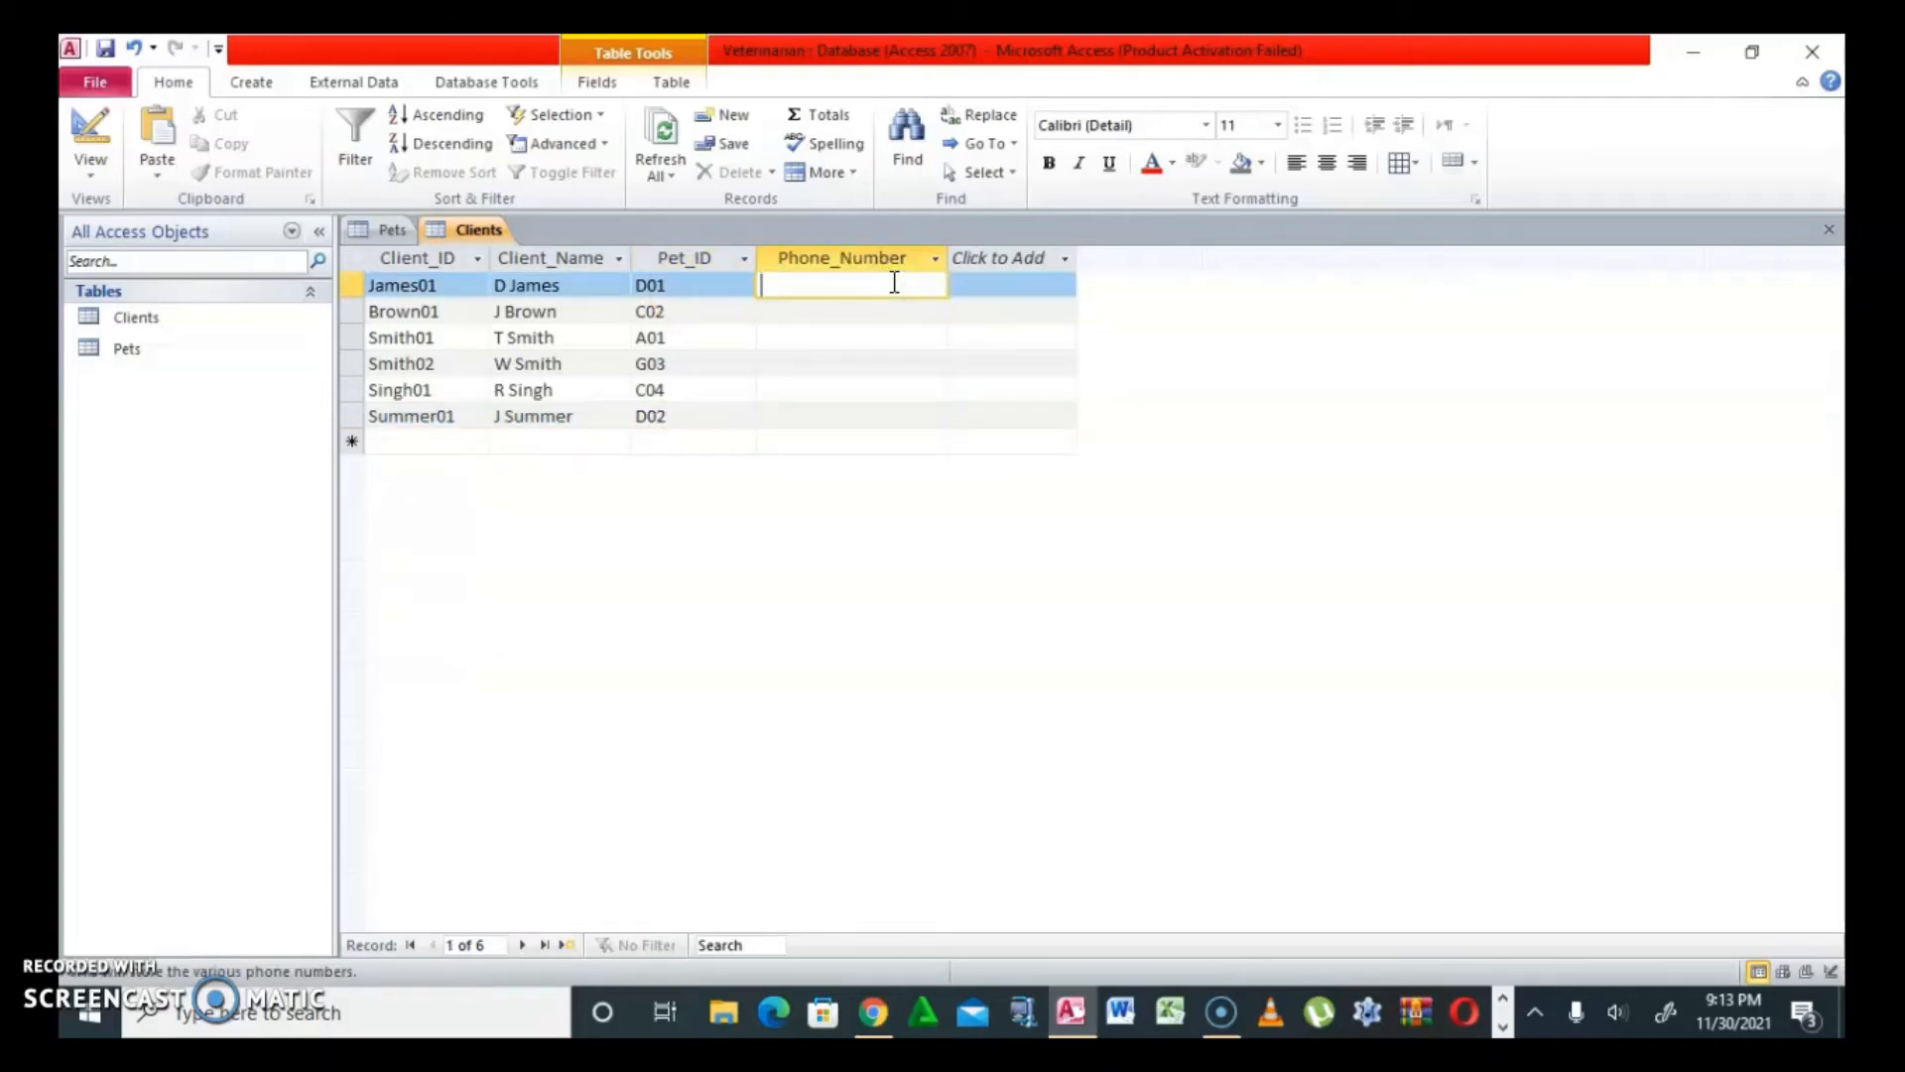
{"action": "type", "text": "623-3455"}
{"action": "key", "text": "Down"}
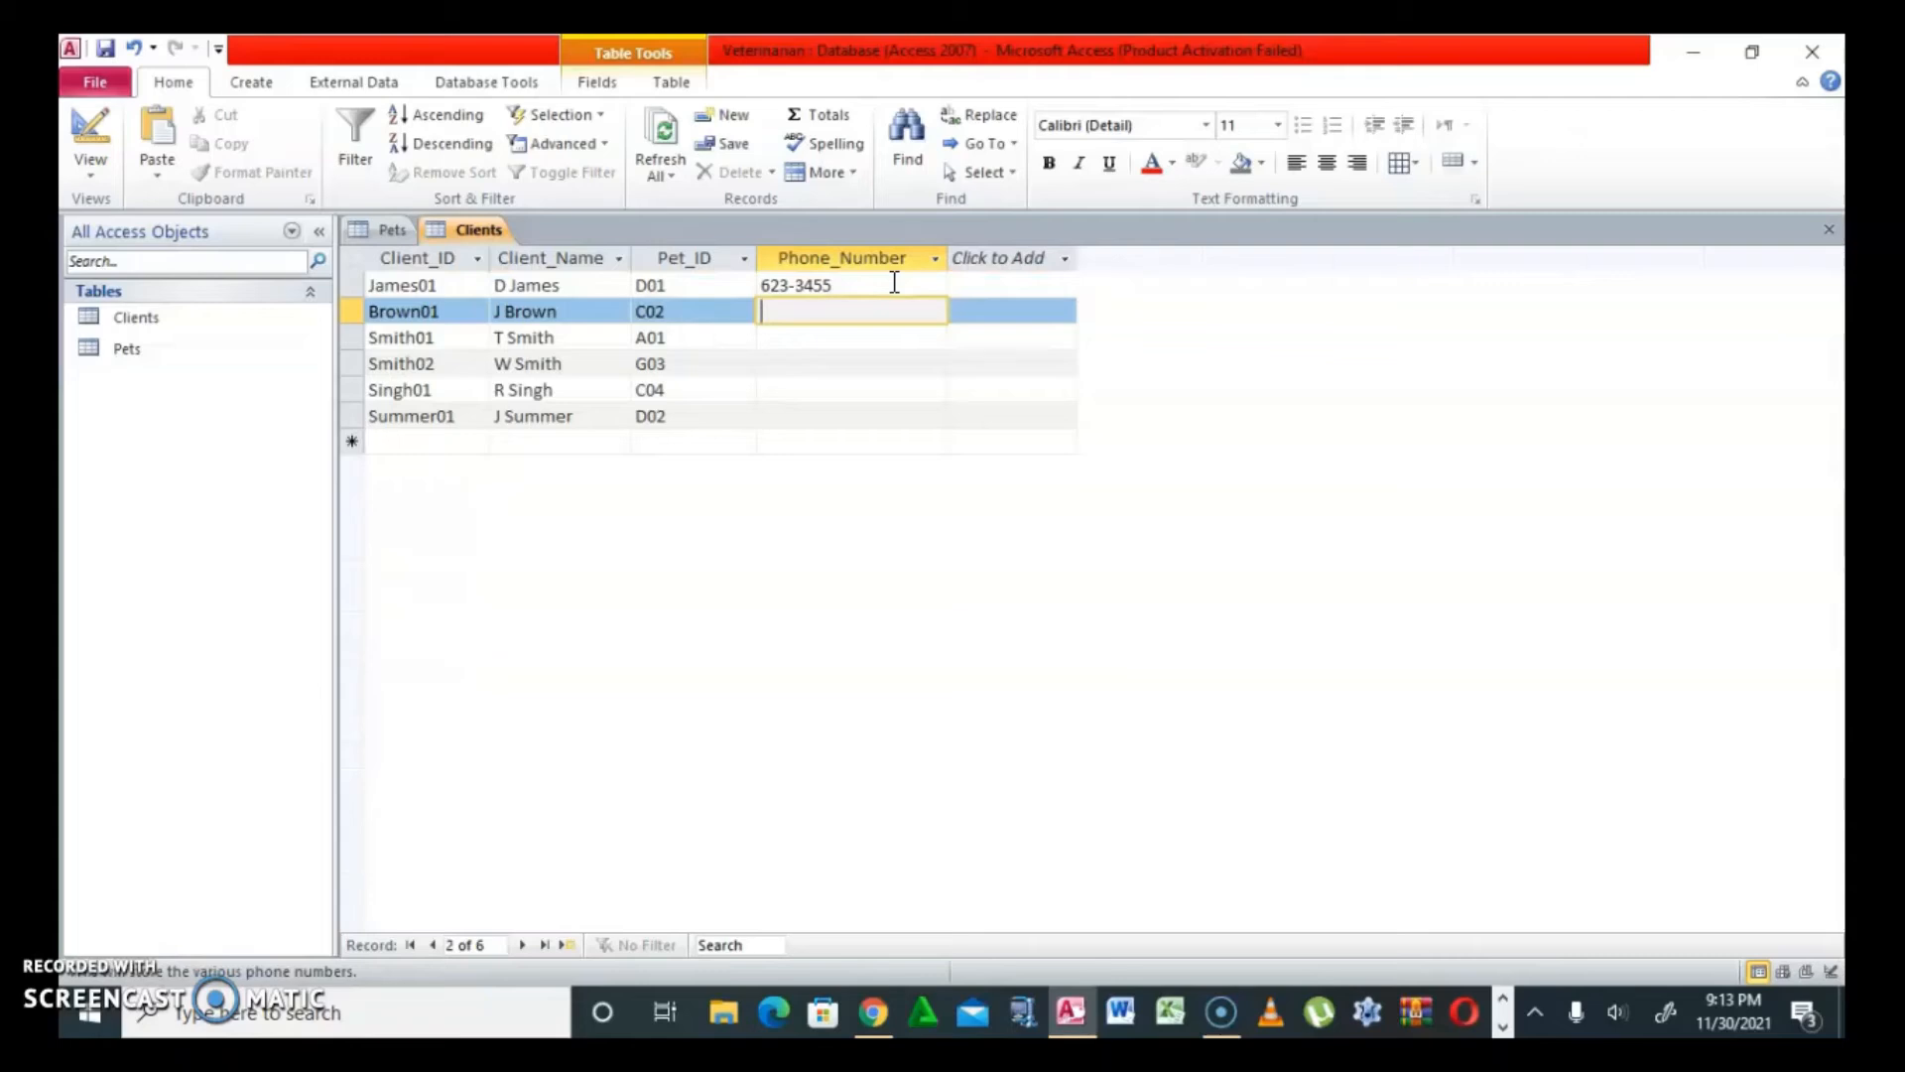
{"action": "type", "text": "667-7564"}
{"action": "key", "text": "Down"}
{"action": "type", "text": "654-"}
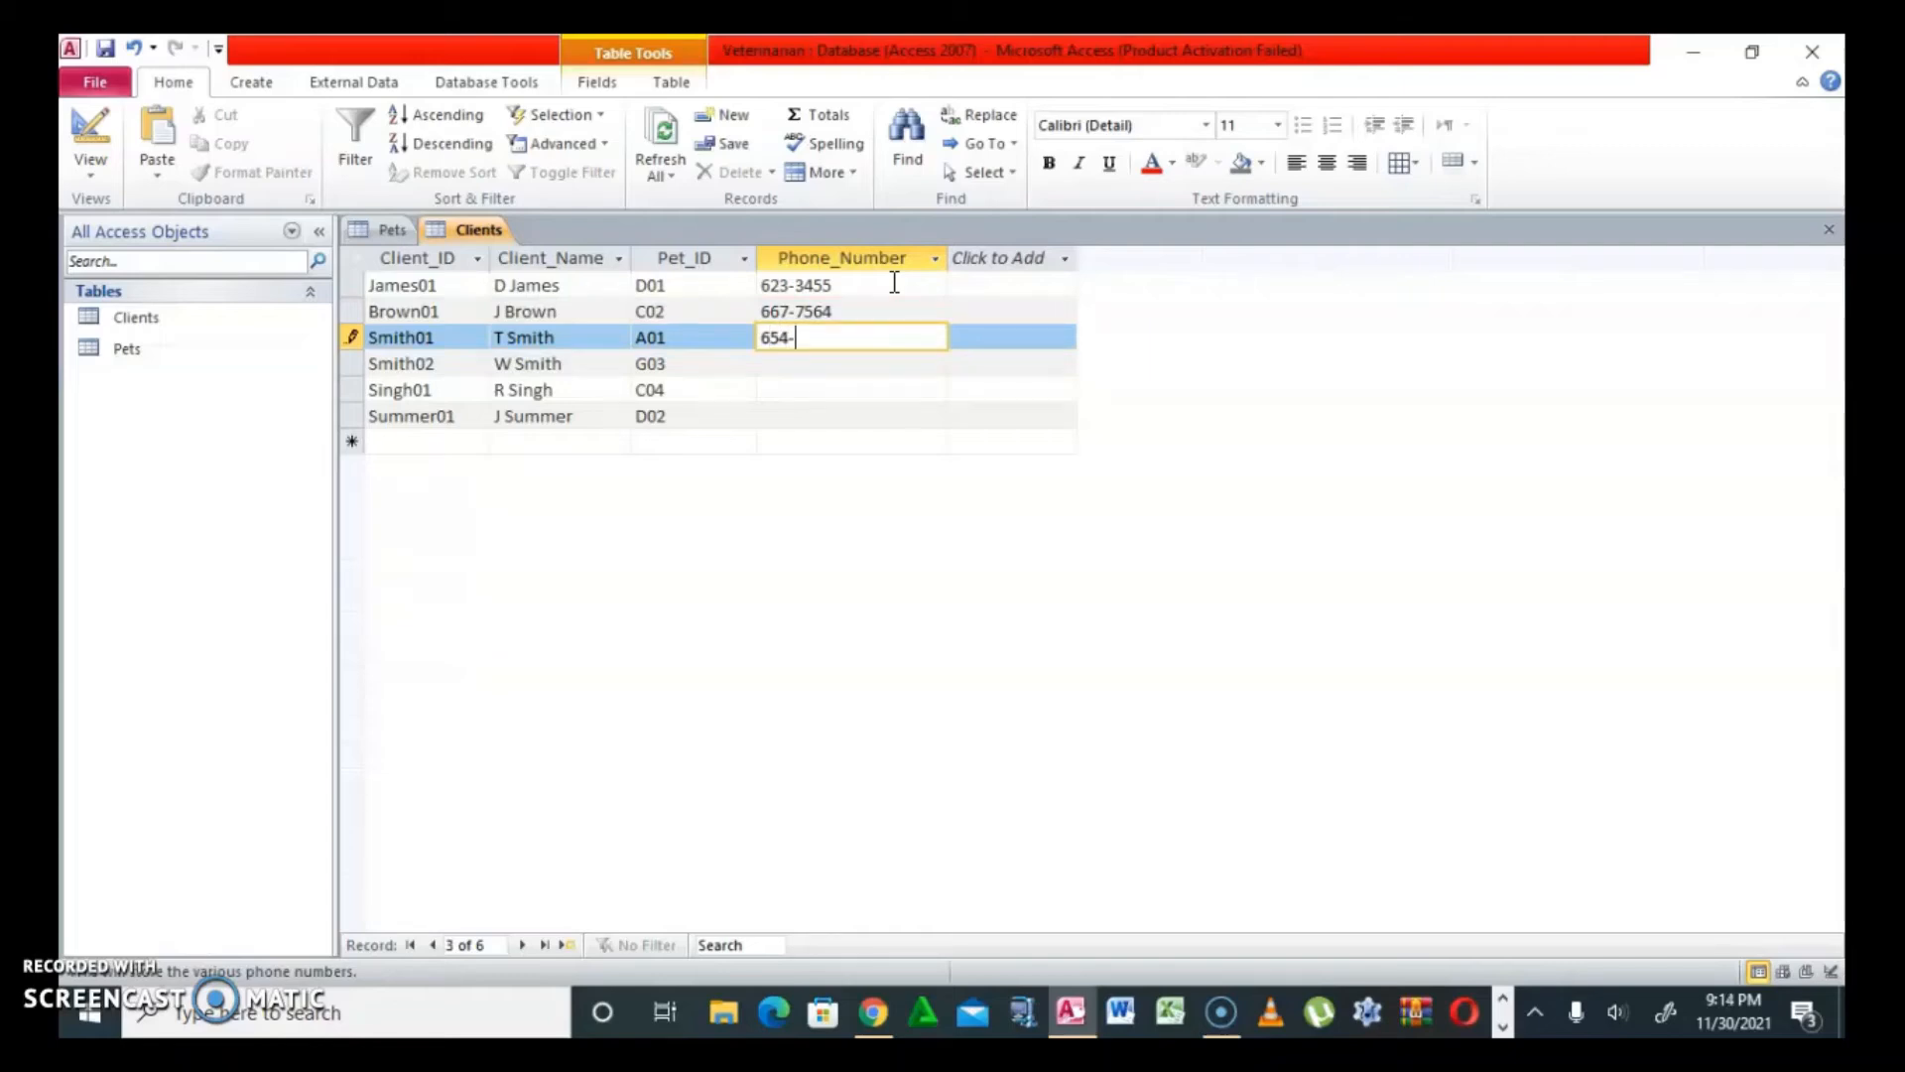
{"action": "type", "text": "5647"}
{"action": "key", "text": "Down"}
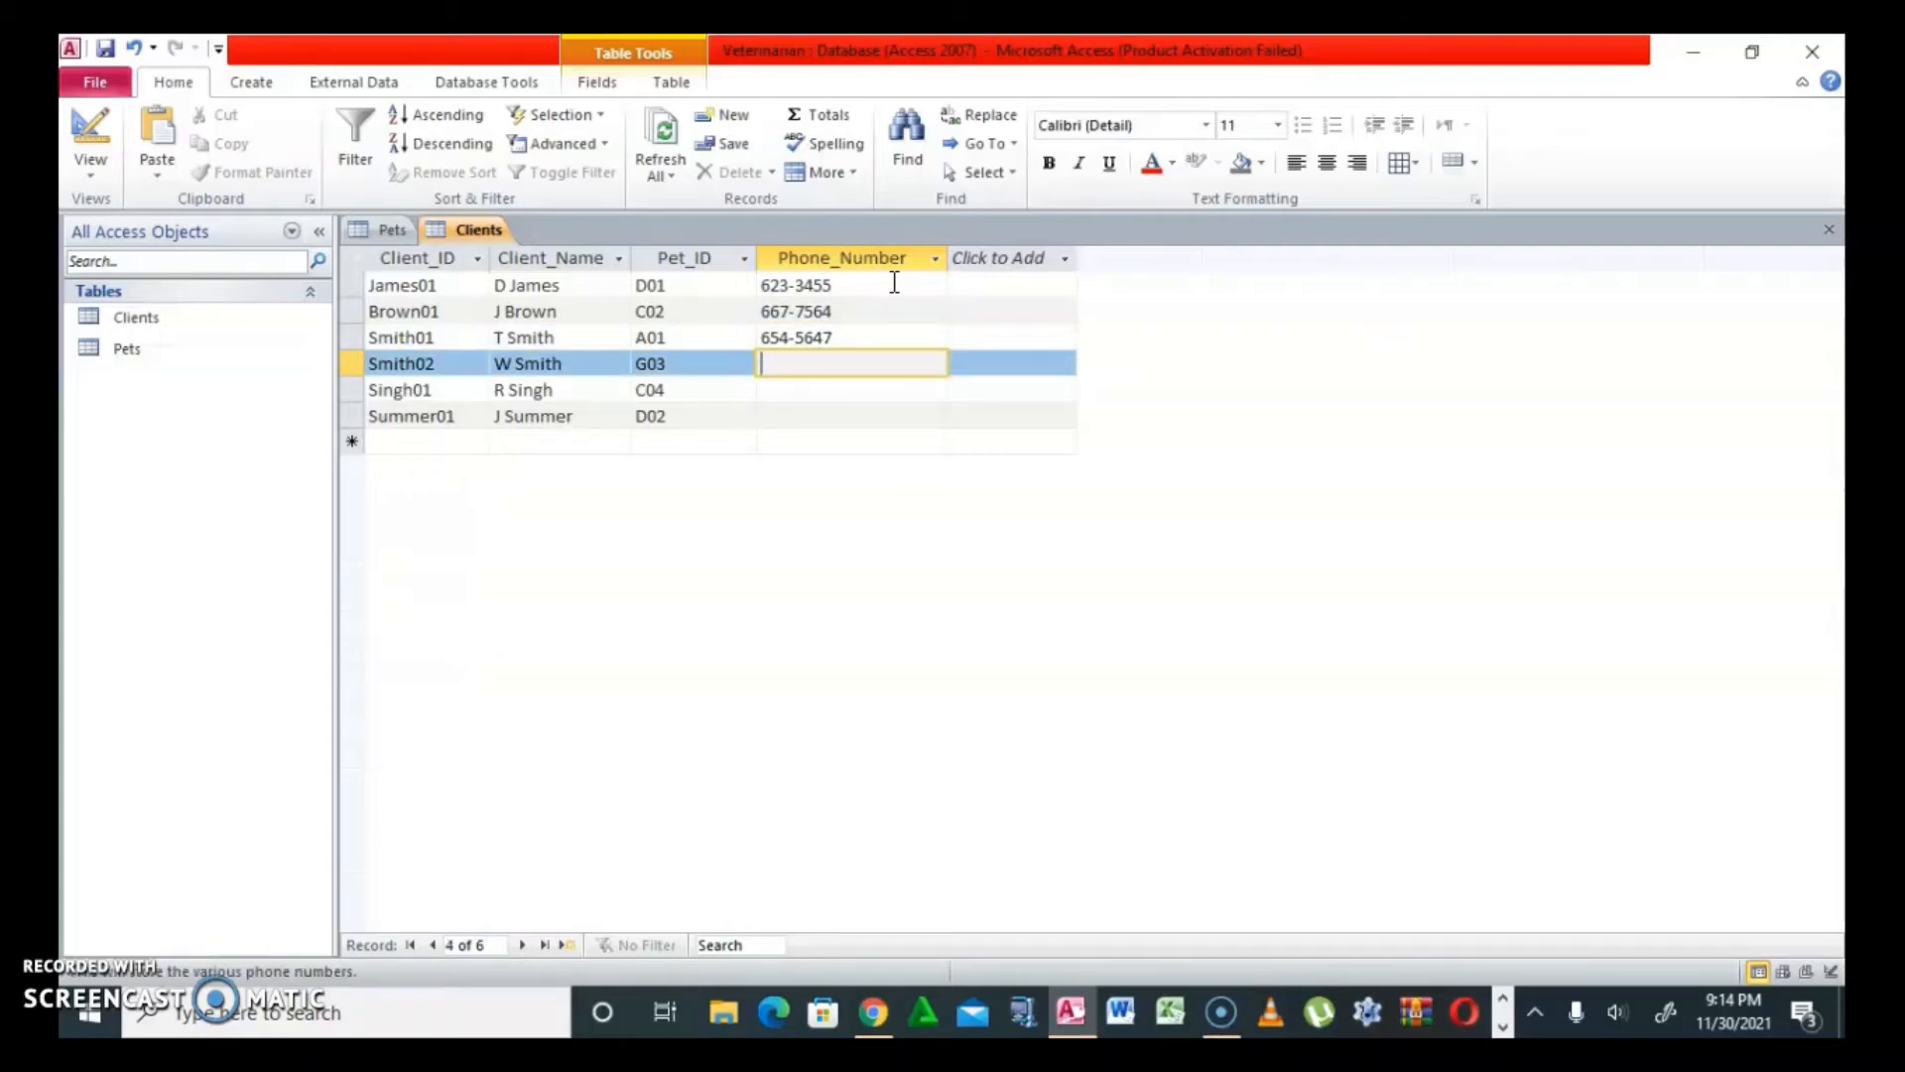
Enter the phone numbers for the fourth, fifth and sixth client records and save the Clients table
{"action": "type", "text": "663-4532"}
{"action": "key", "text": "Down"}
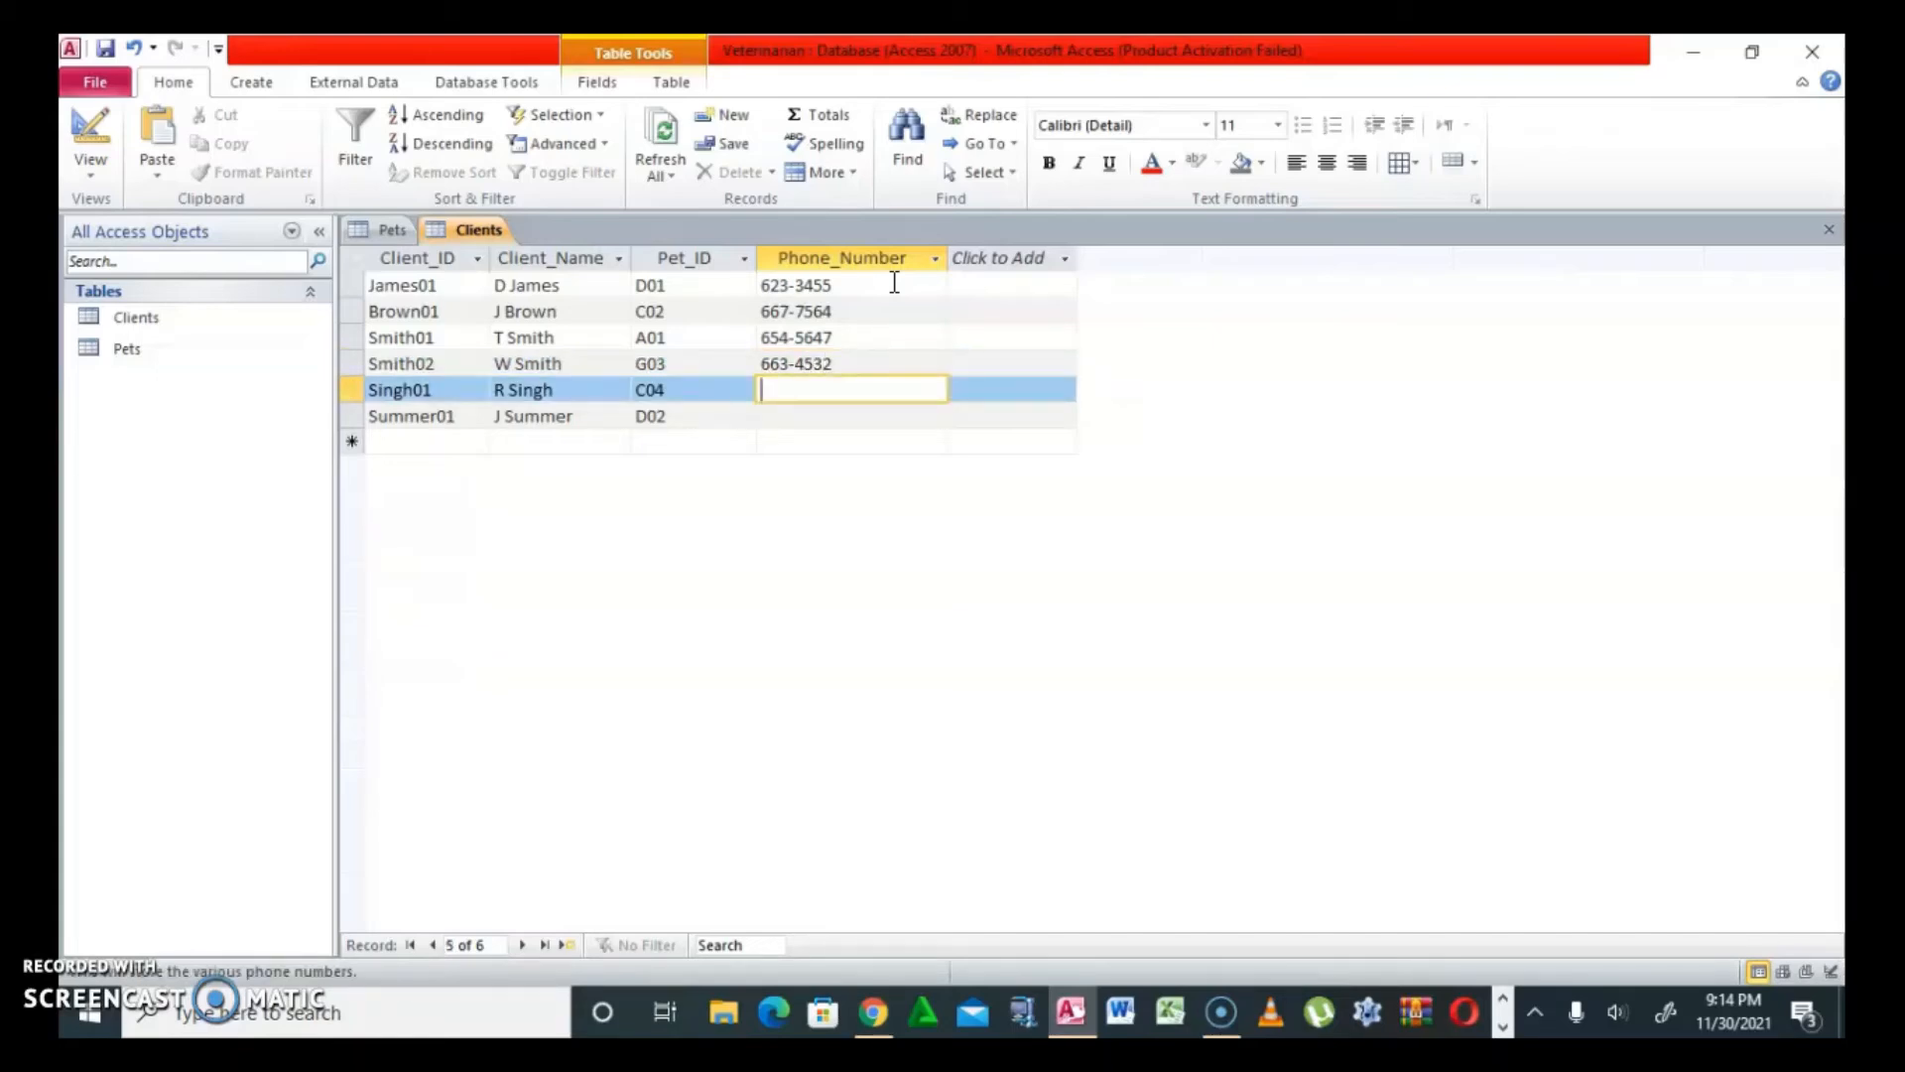
{"action": "type", "text": "345-6453"}
{"action": "key", "text": "Down"}
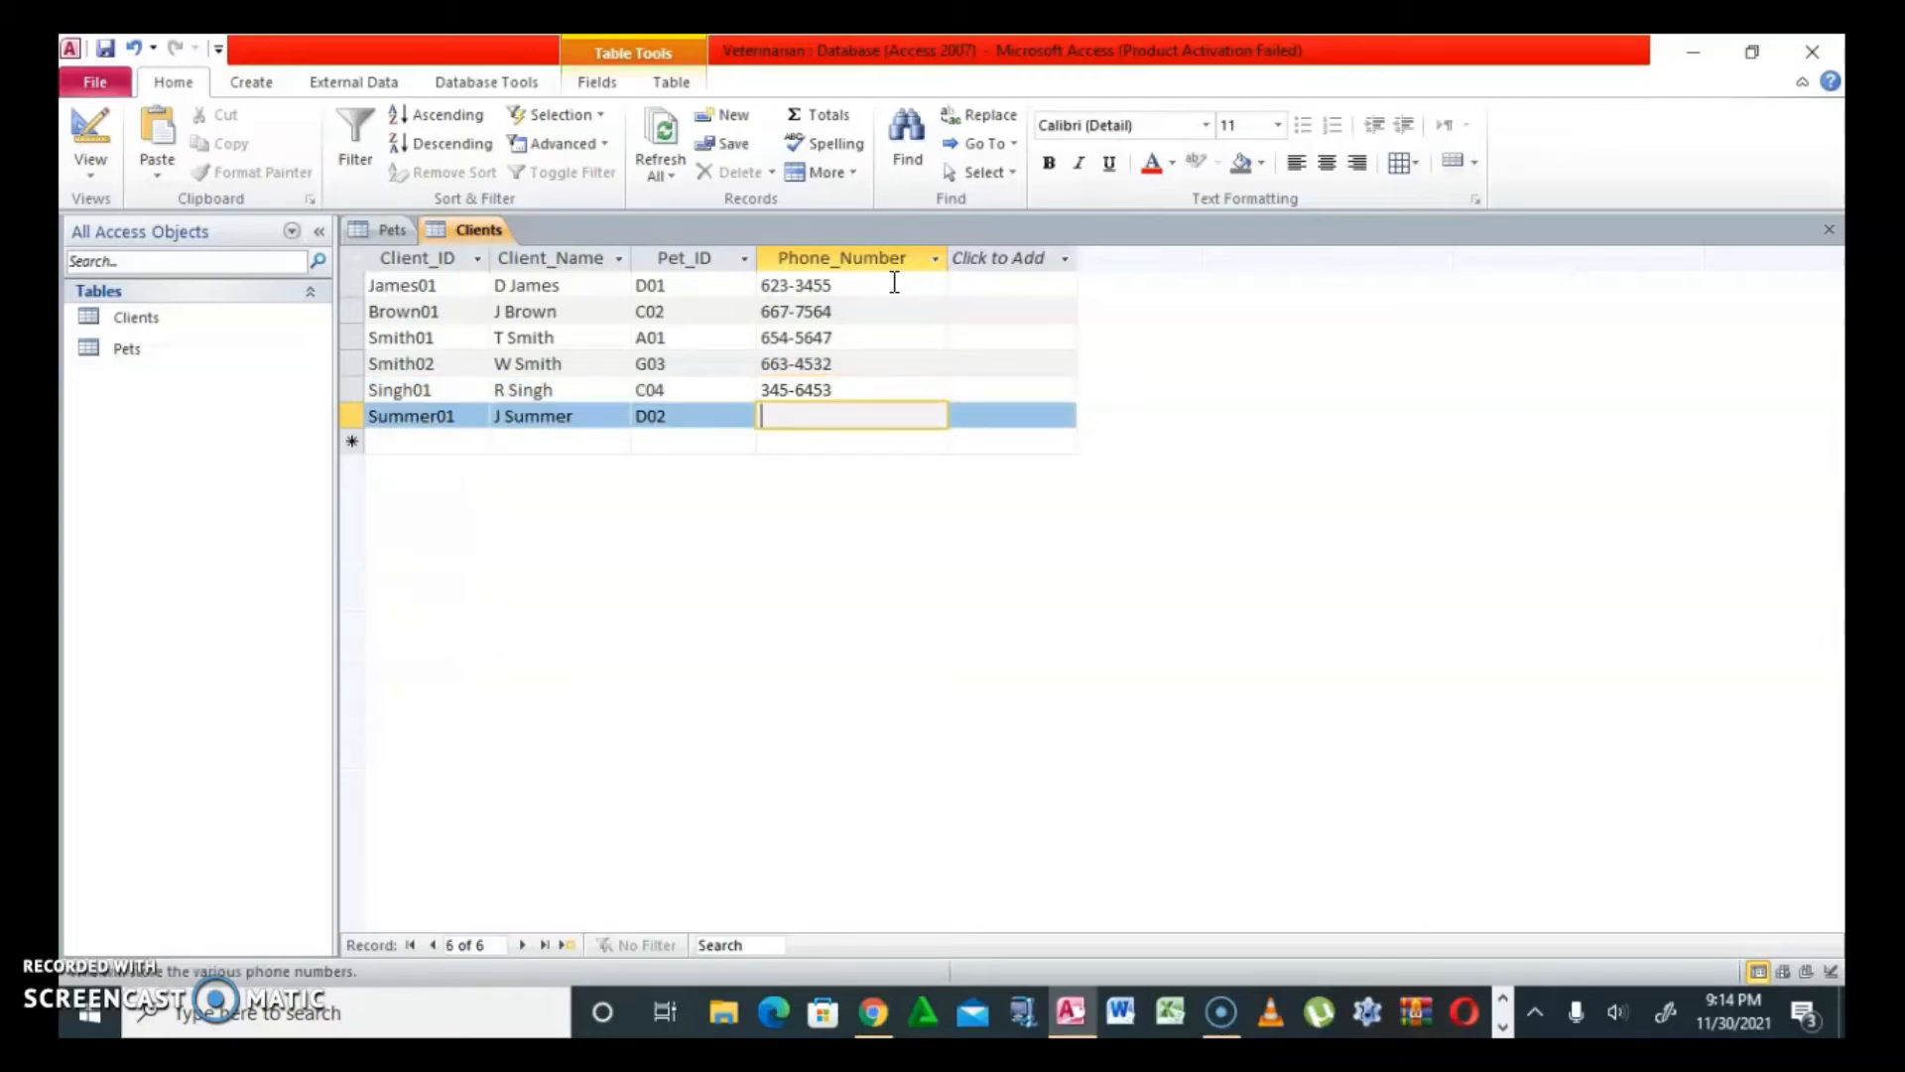
{"action": "type", "text": "667-"}
{"action": "type", "text": "43"}
{"action": "type", "text": "-"}
{"action": "type", "text": "78"}
{"action": "right_click", "coordinate": [473, 244]}
{"action": "left_click", "coordinate": [406, 255]}
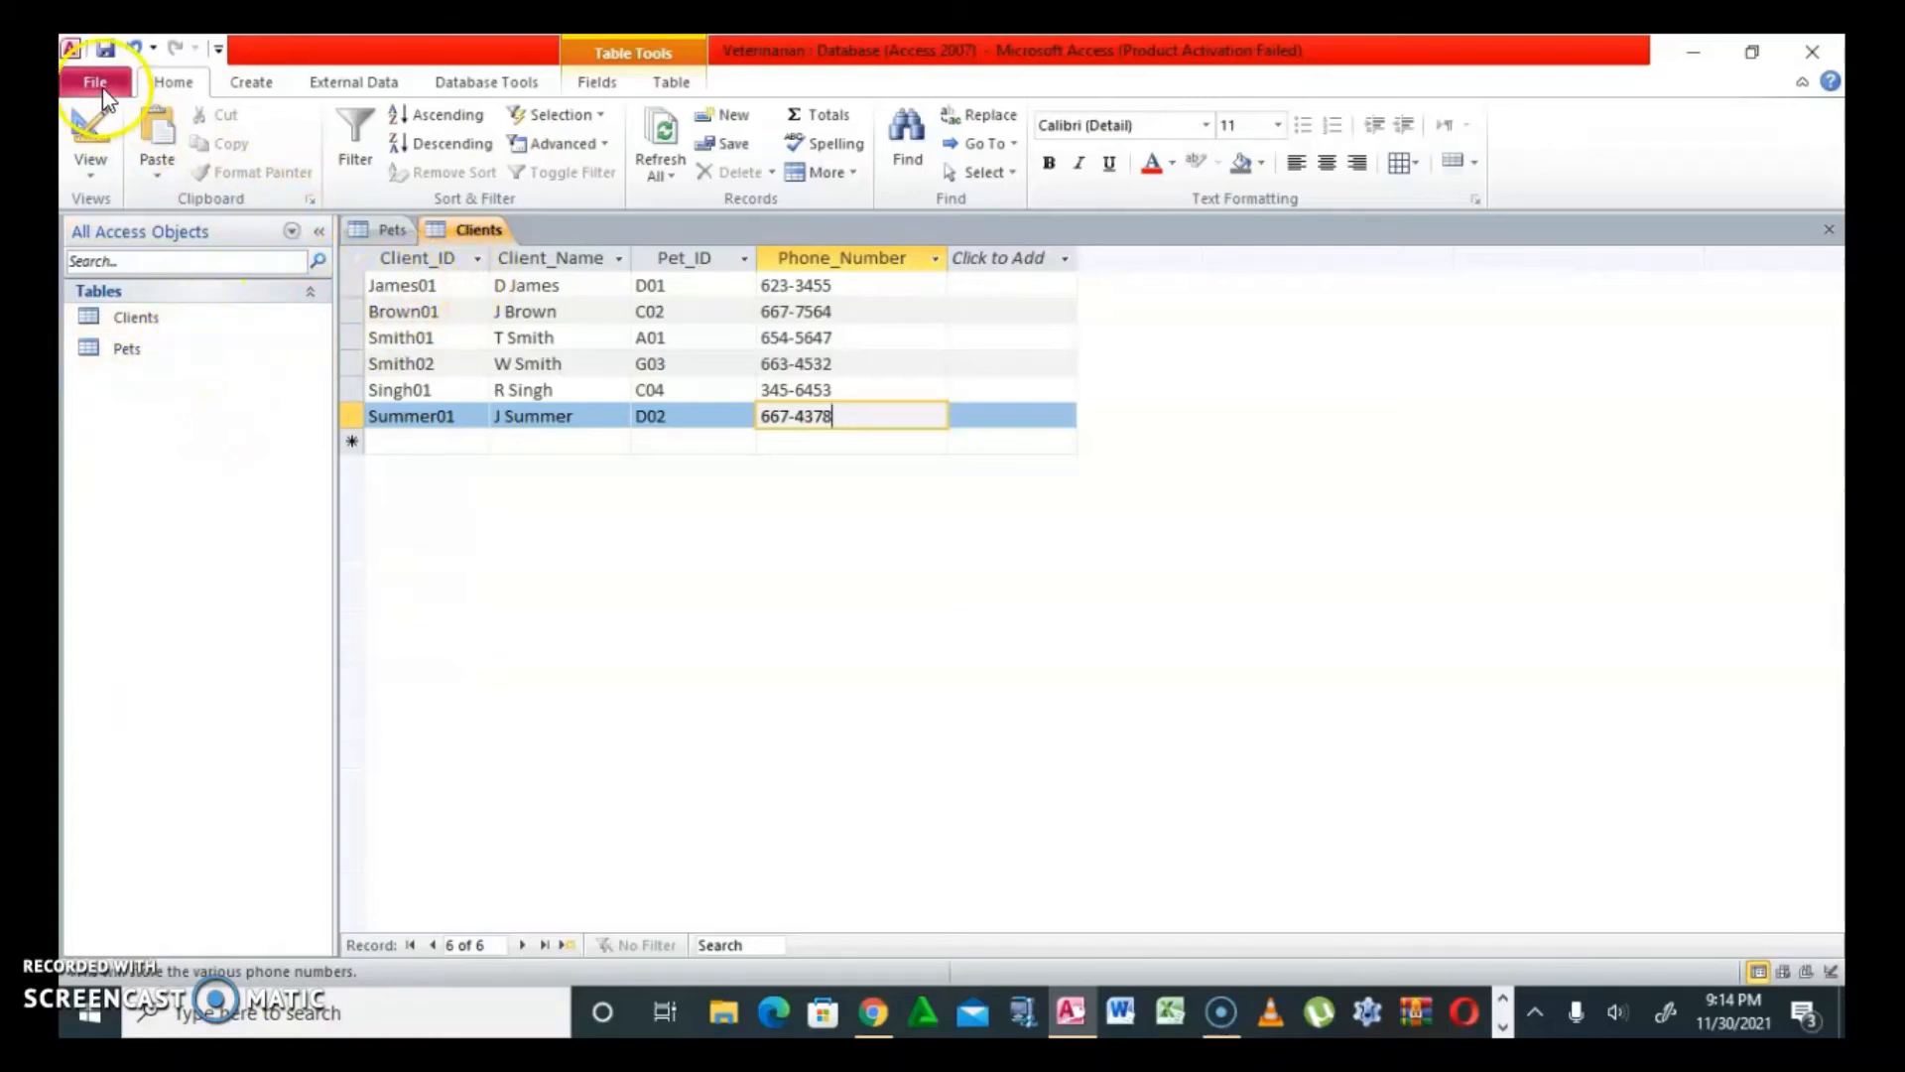
Create a new table and start switching it to Design View
{"action": "left_click", "coordinate": [250, 83]}
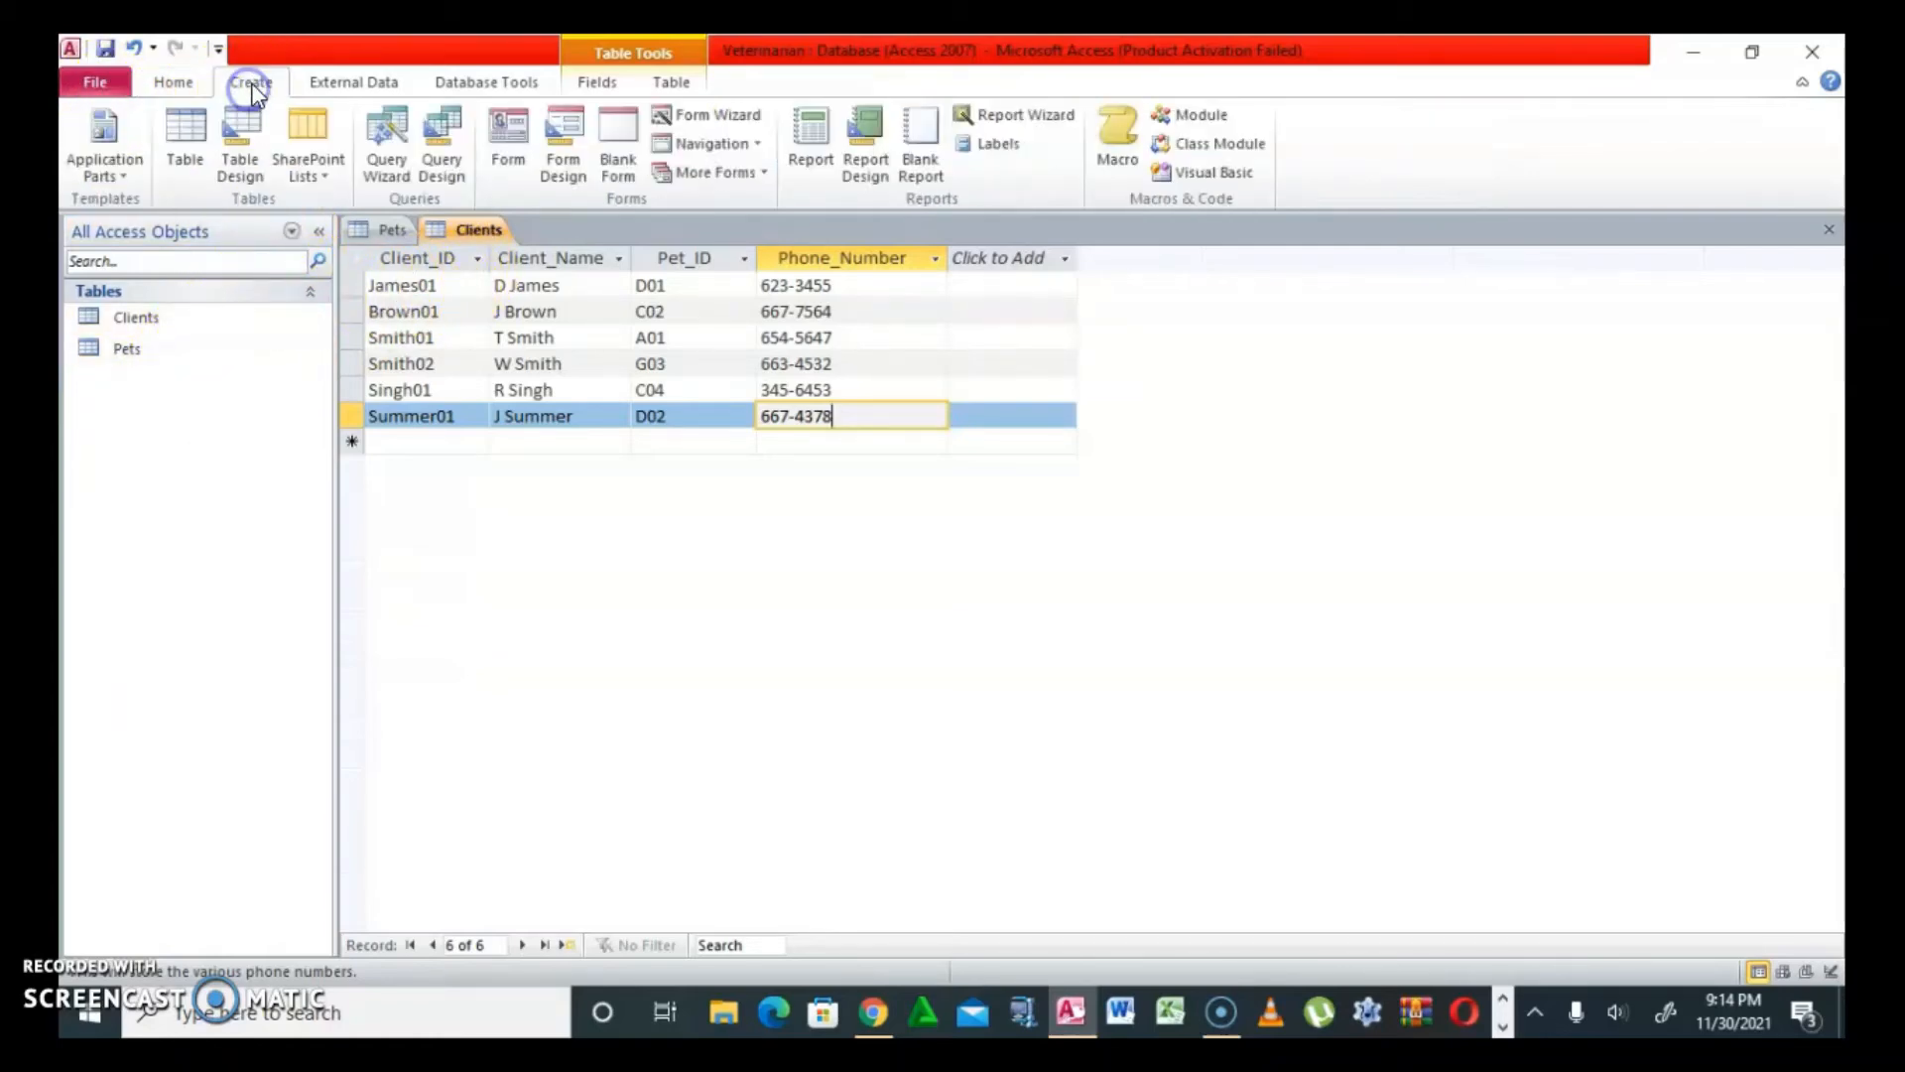
{"action": "left_click", "coordinate": [199, 149]}
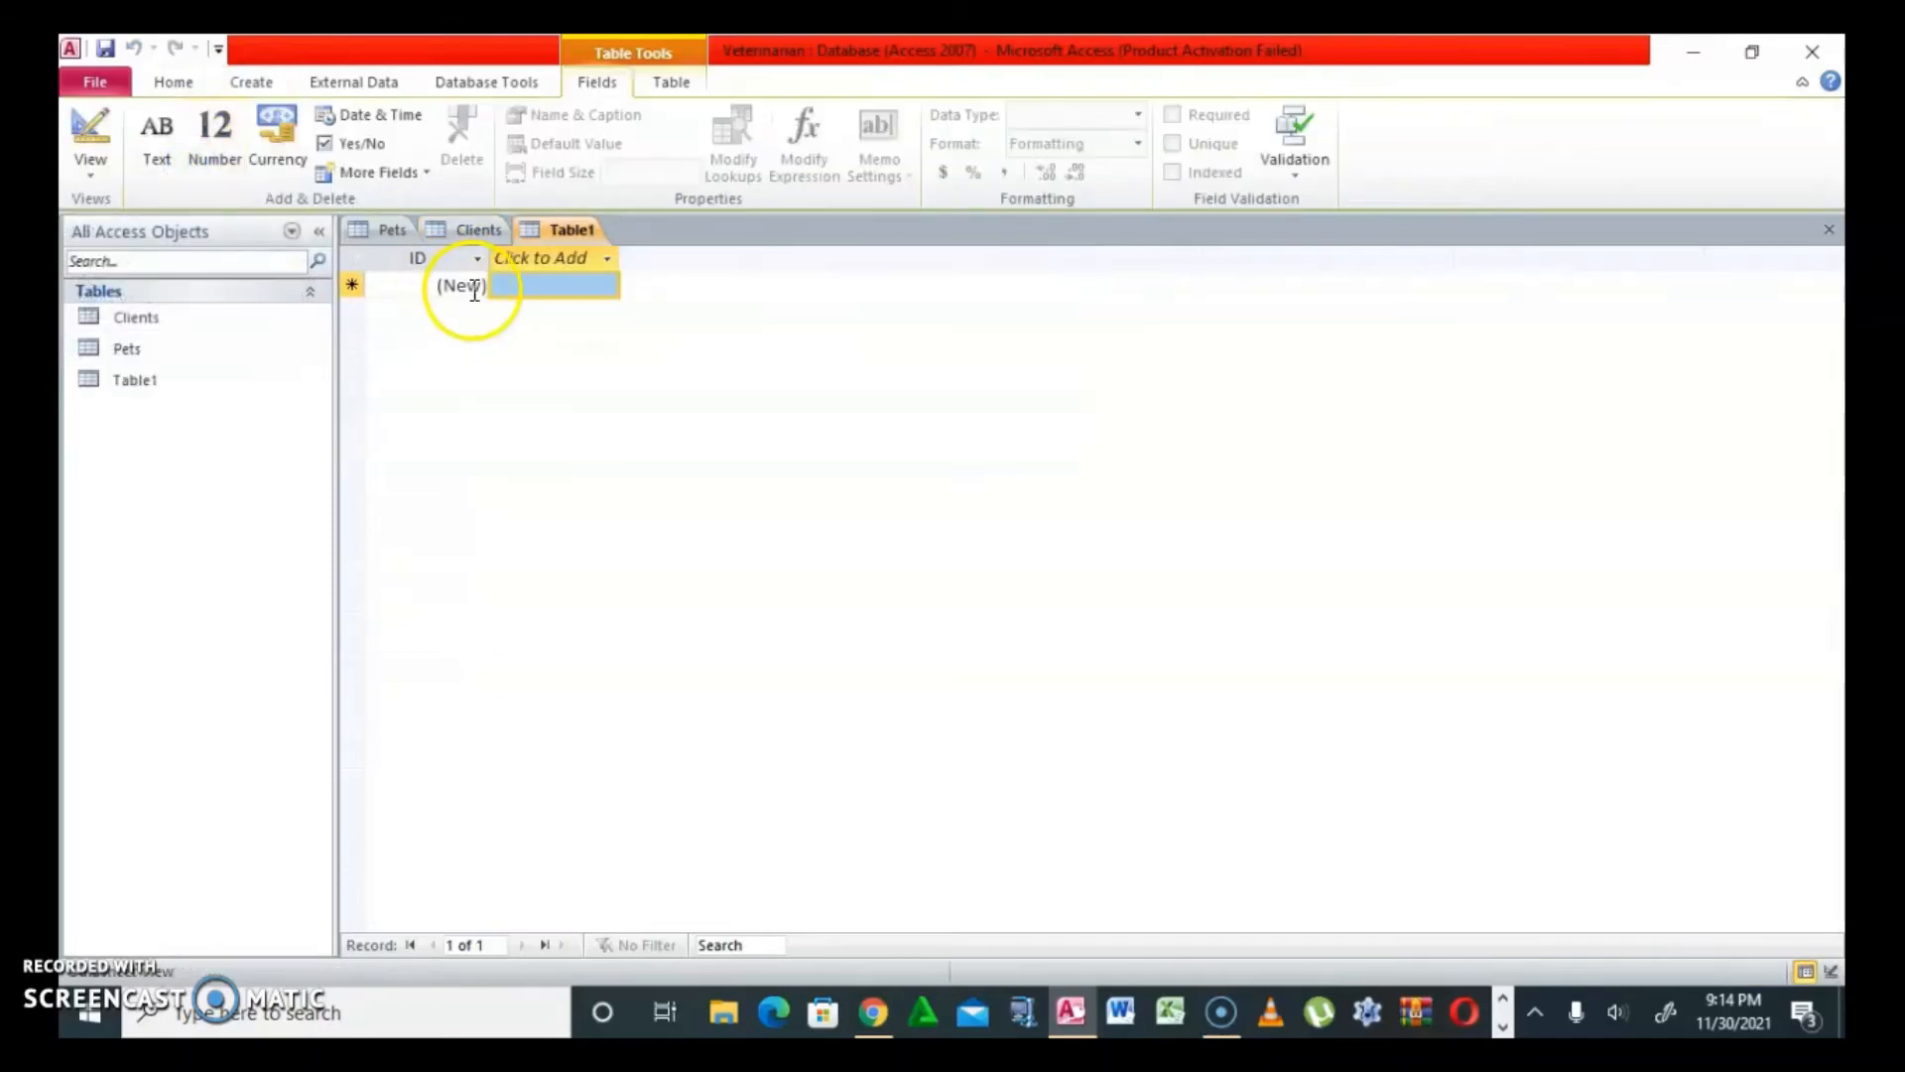
{"action": "right_click", "coordinate": [553, 231]}
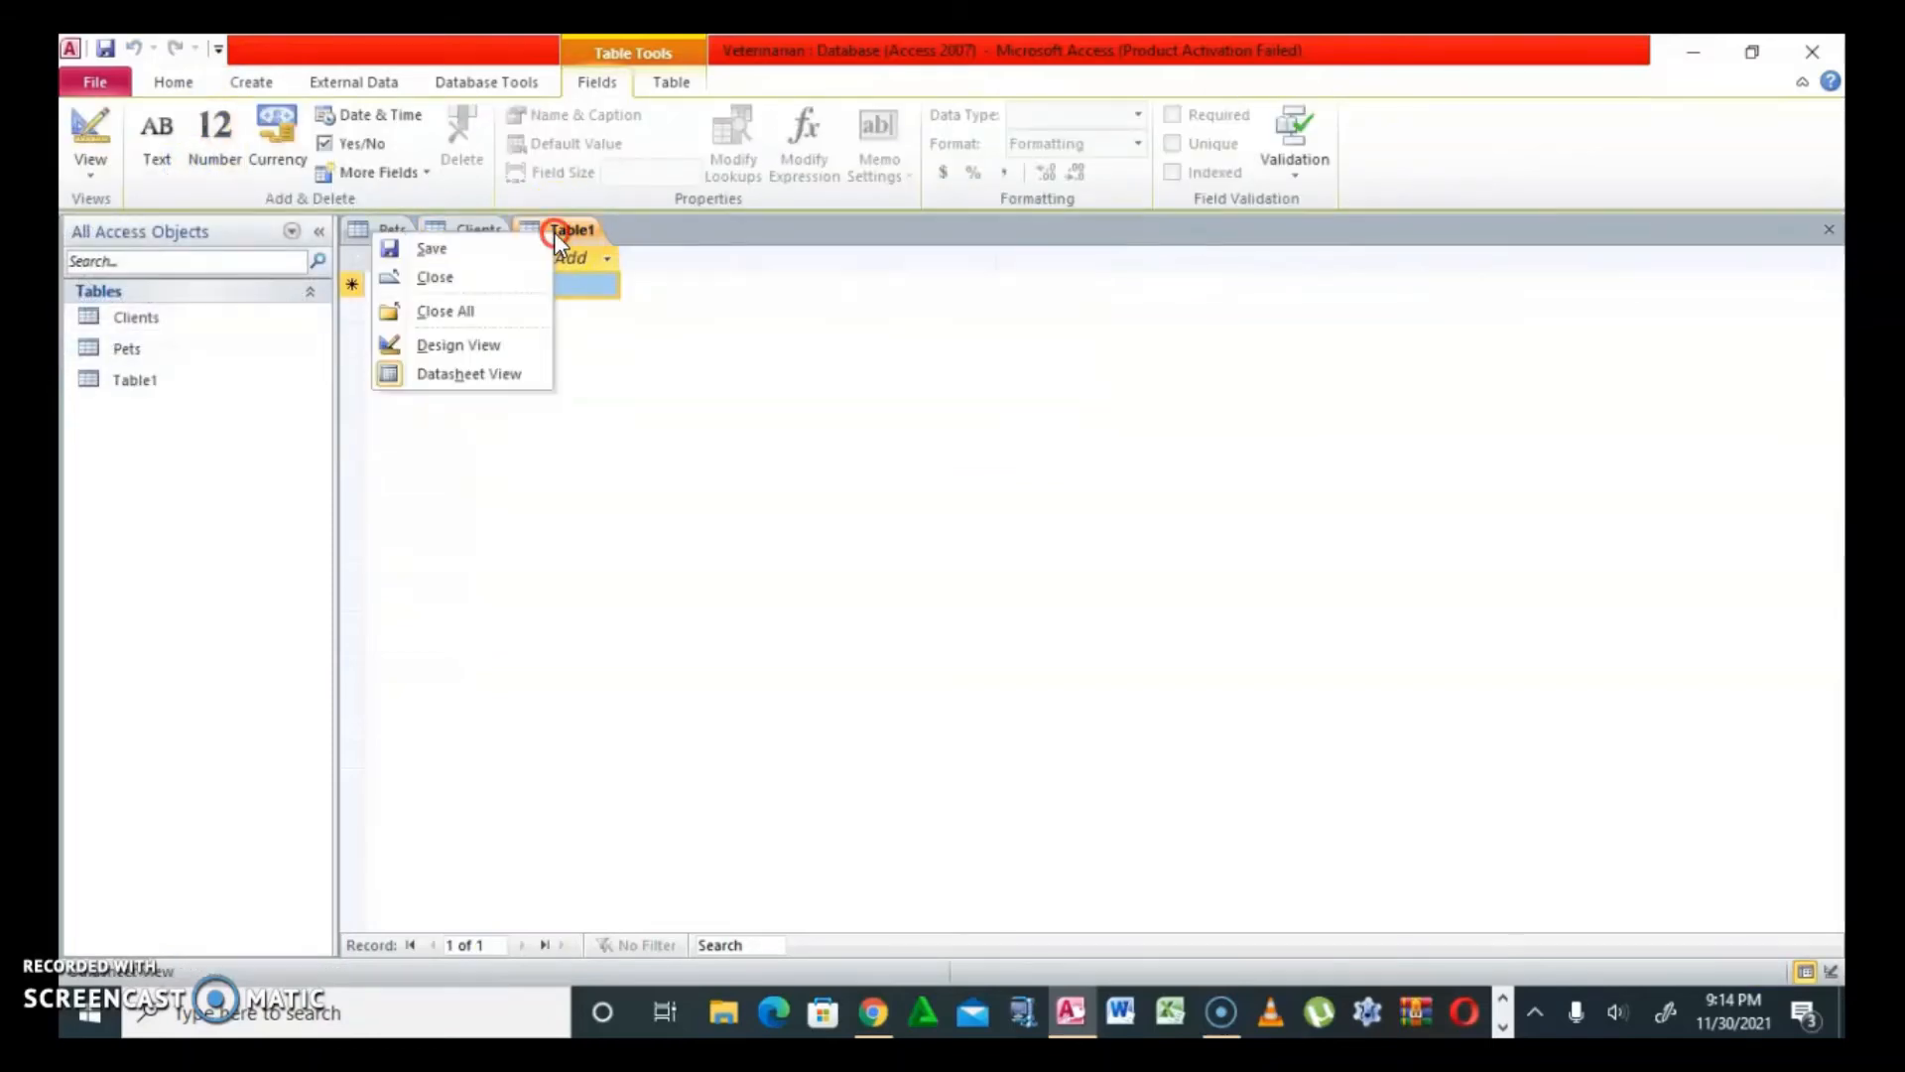
{"action": "left_click", "coordinate": [475, 347]}
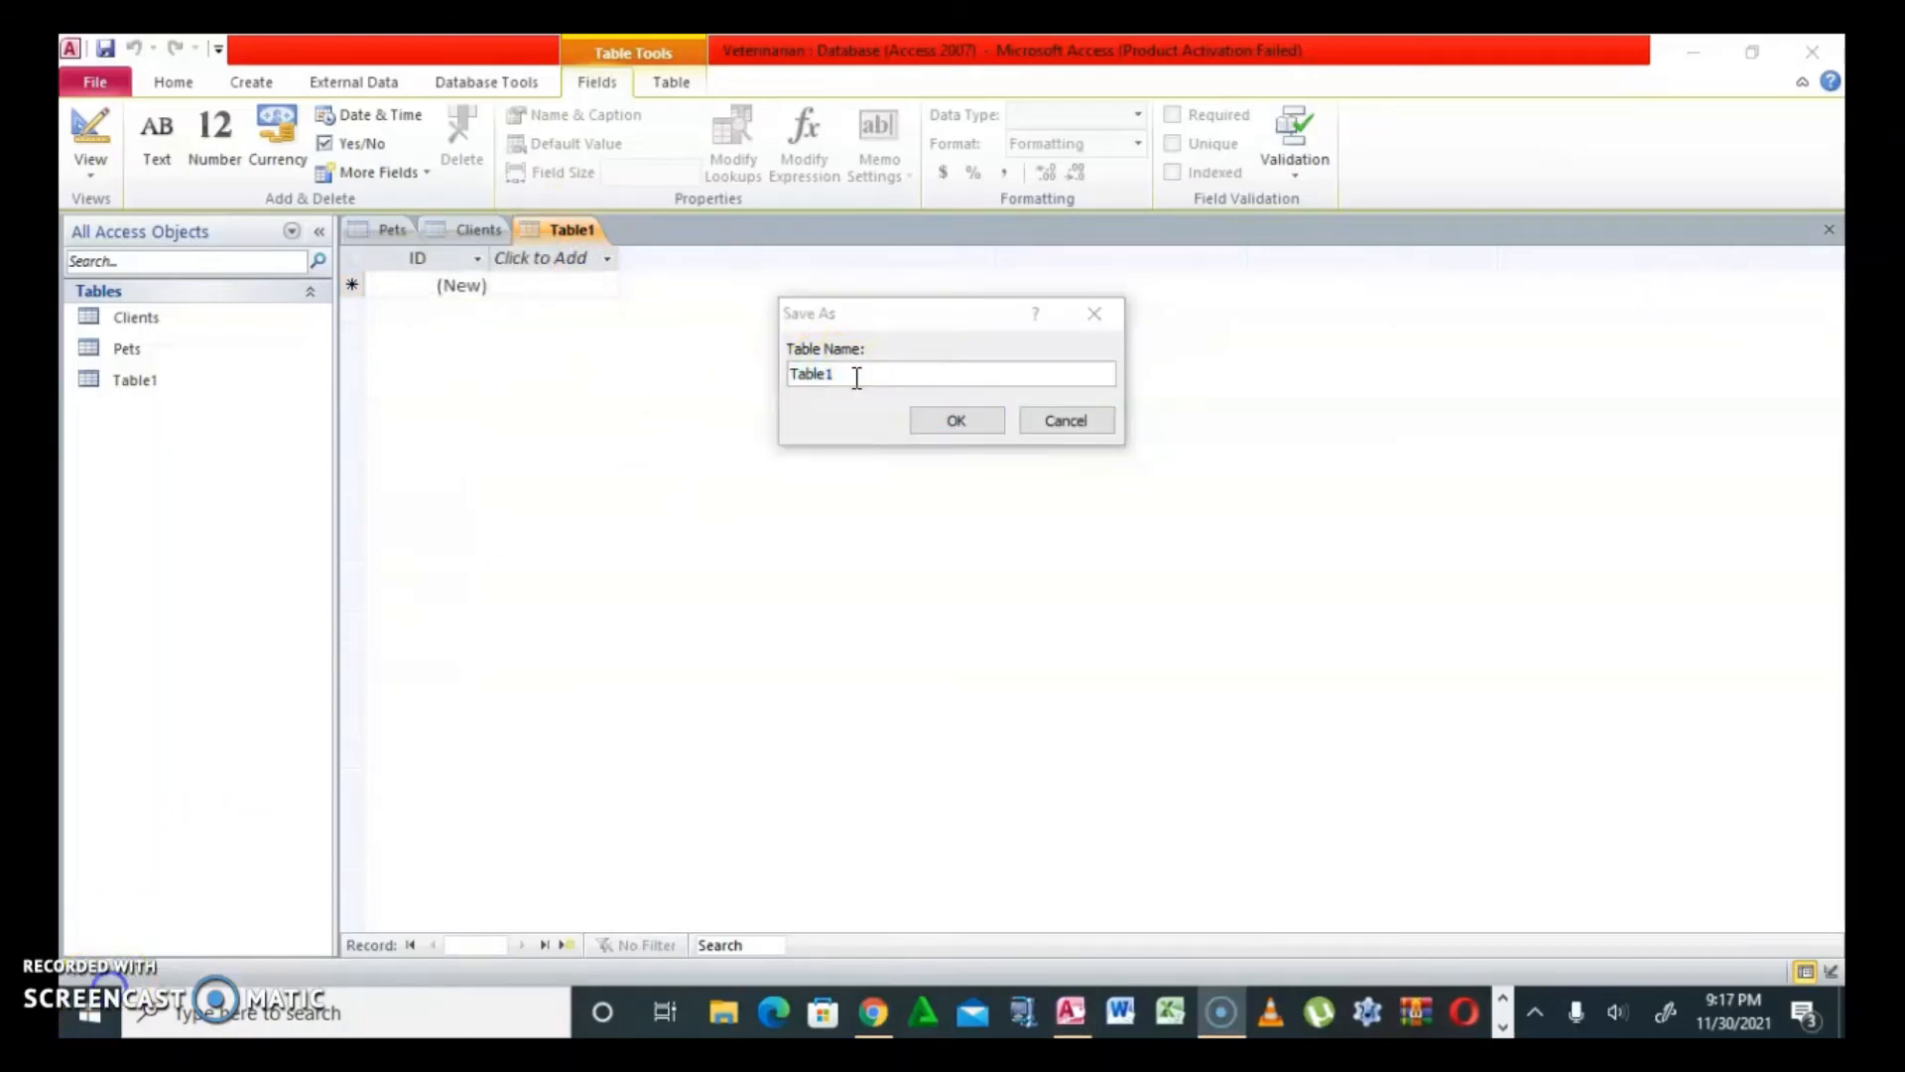
Save the new table under the name Assistance
{"action": "type", "text": "Assi"}
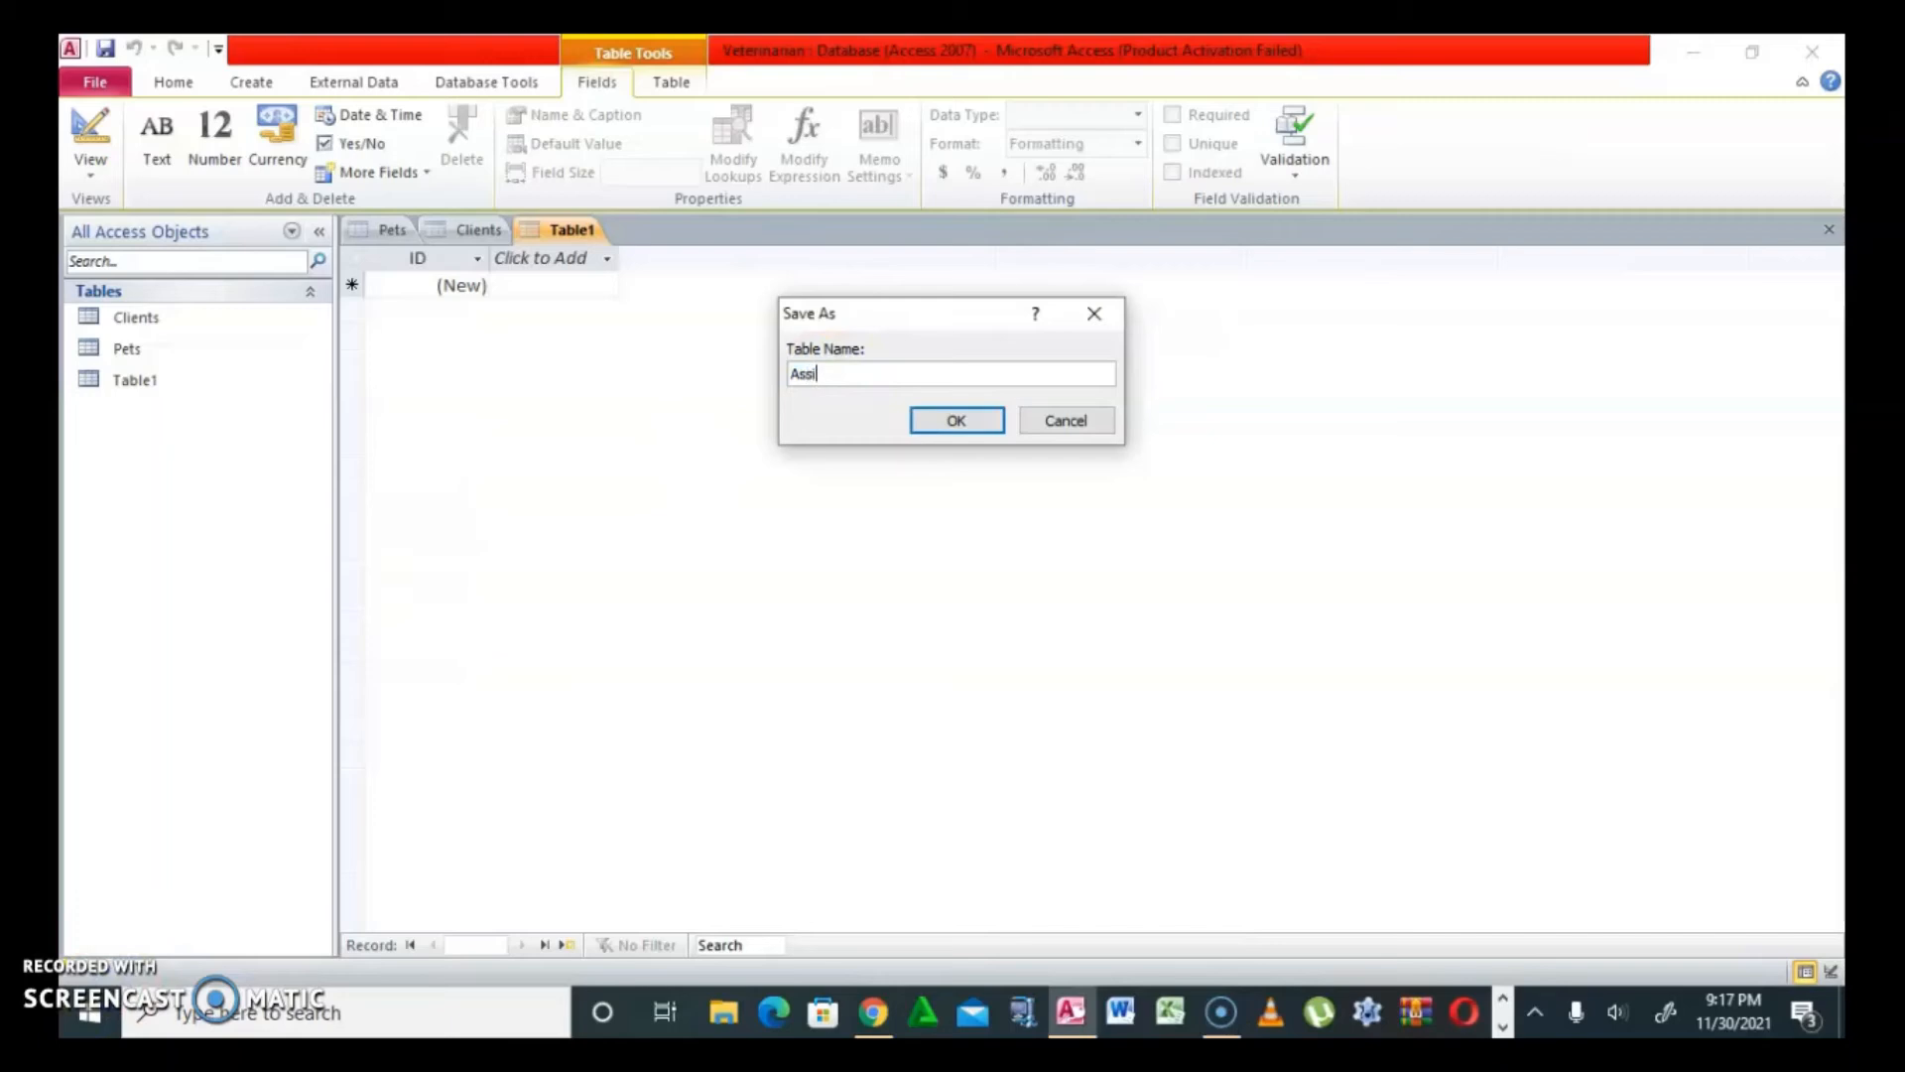
{"action": "type", "text": "s"}
{"action": "left_click", "coordinate": [854, 374]}
{"action": "type", "text": "tace"}
{"action": "key", "text": "BackSpace"}
{"action": "type", "text": "nce"}
{"action": "double_click", "coordinate": [955, 419]}
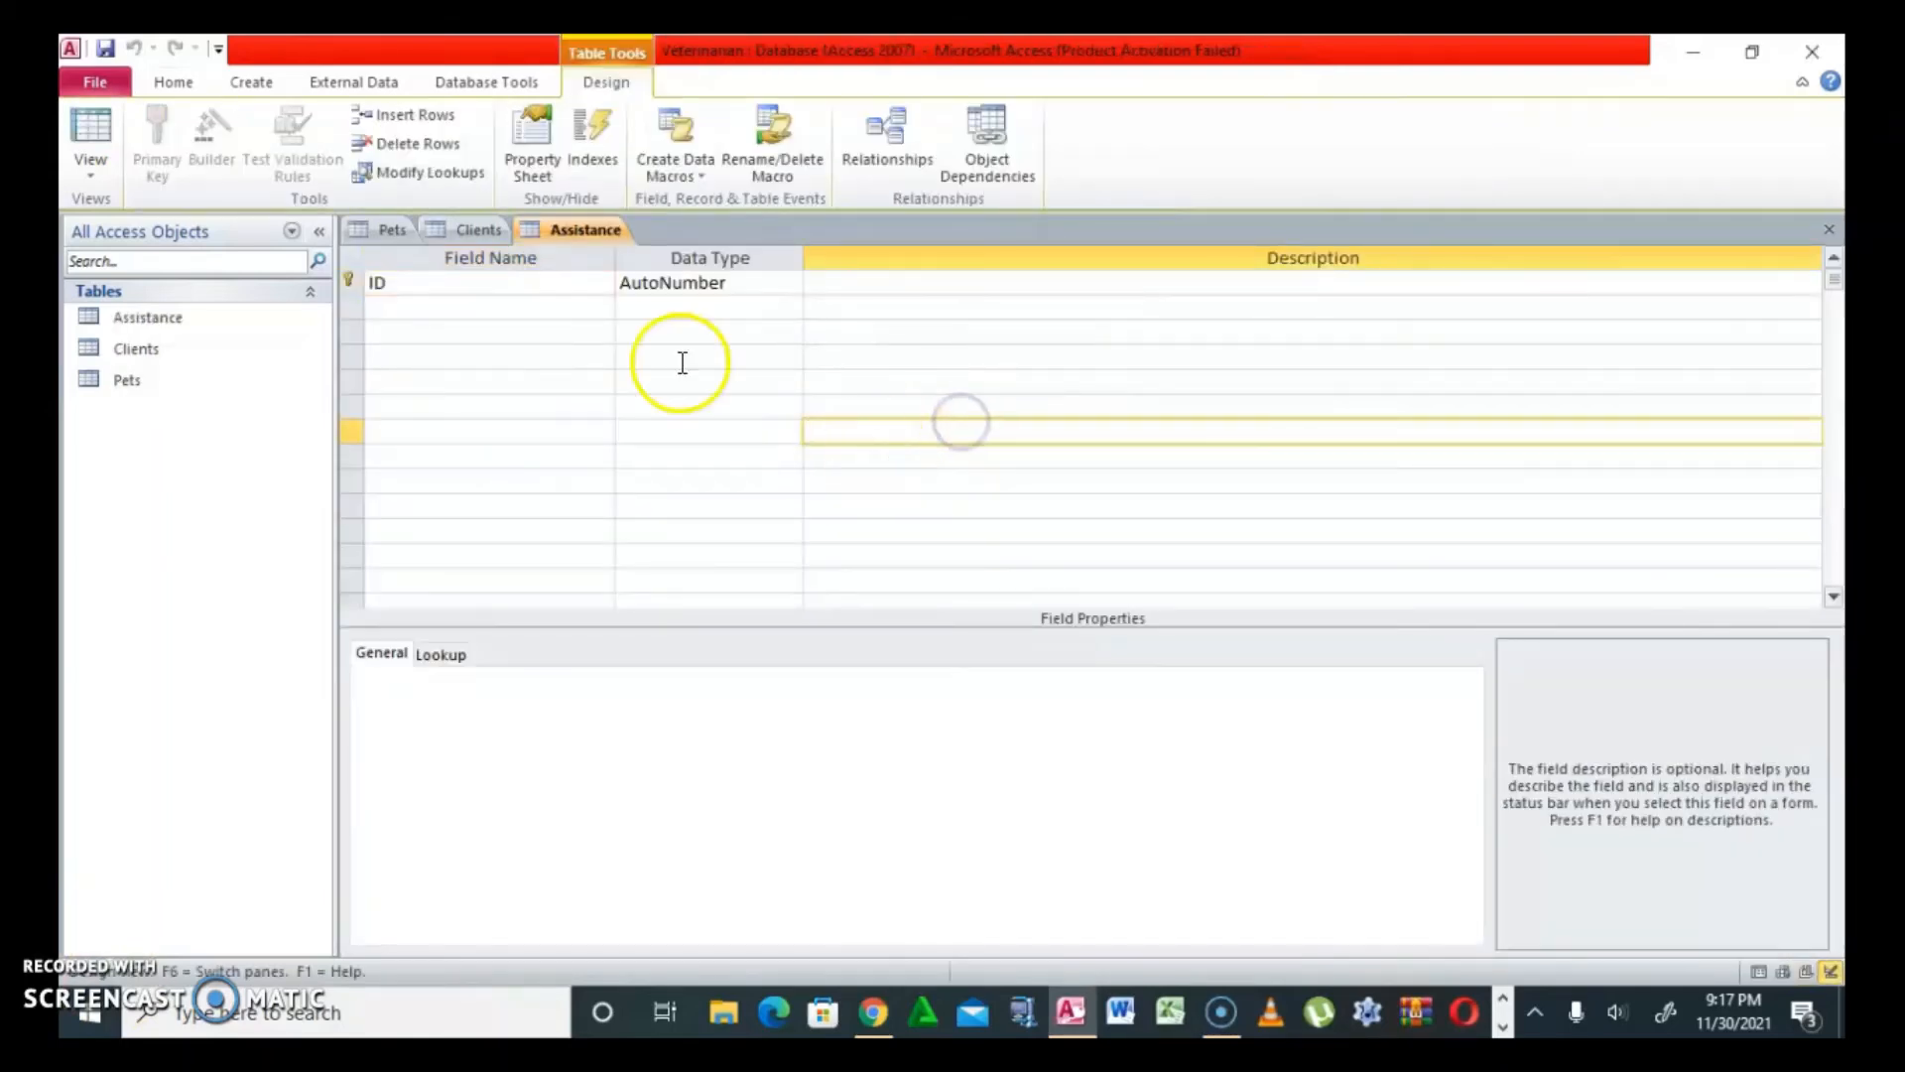
Rename the Assistance table's ID field to Assistant_ID and set its data type to Text
{"action": "left_click", "coordinate": [446, 299]}
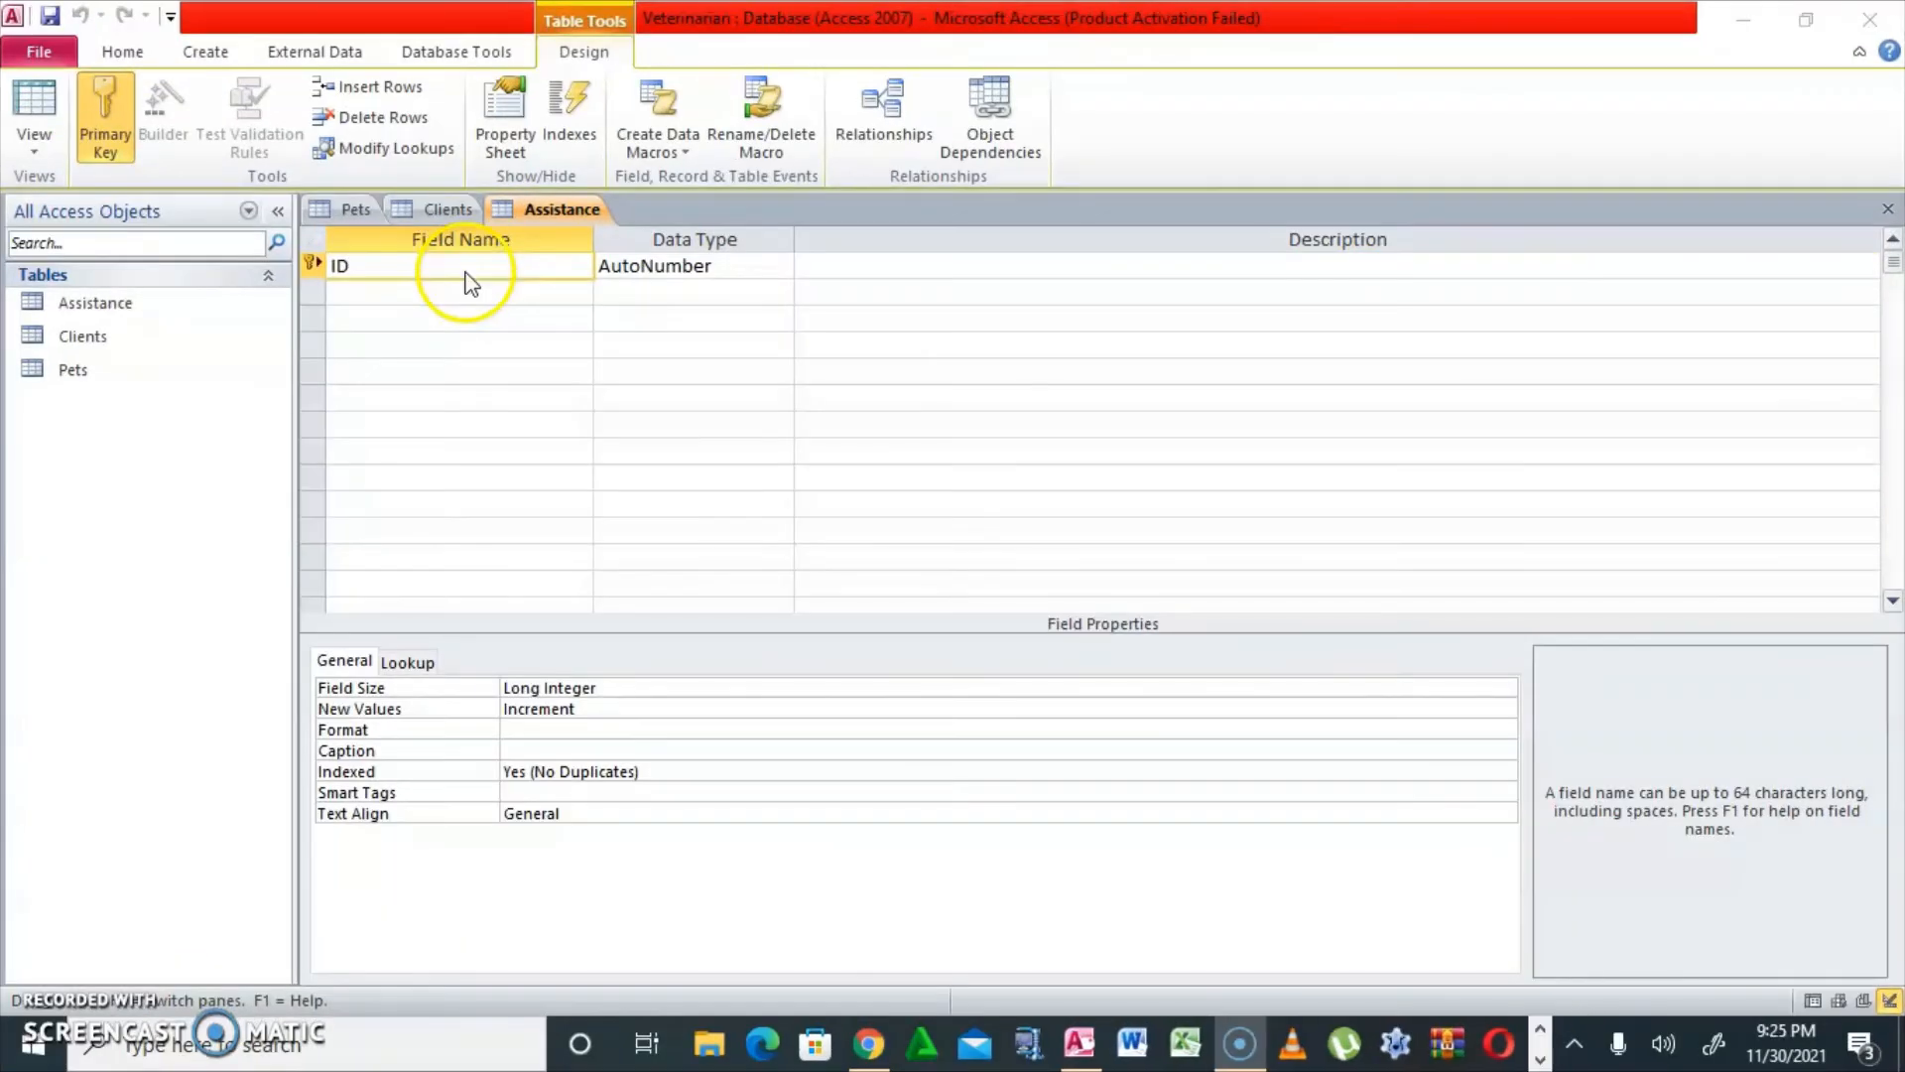
{"action": "left_click", "coordinate": [467, 270]}
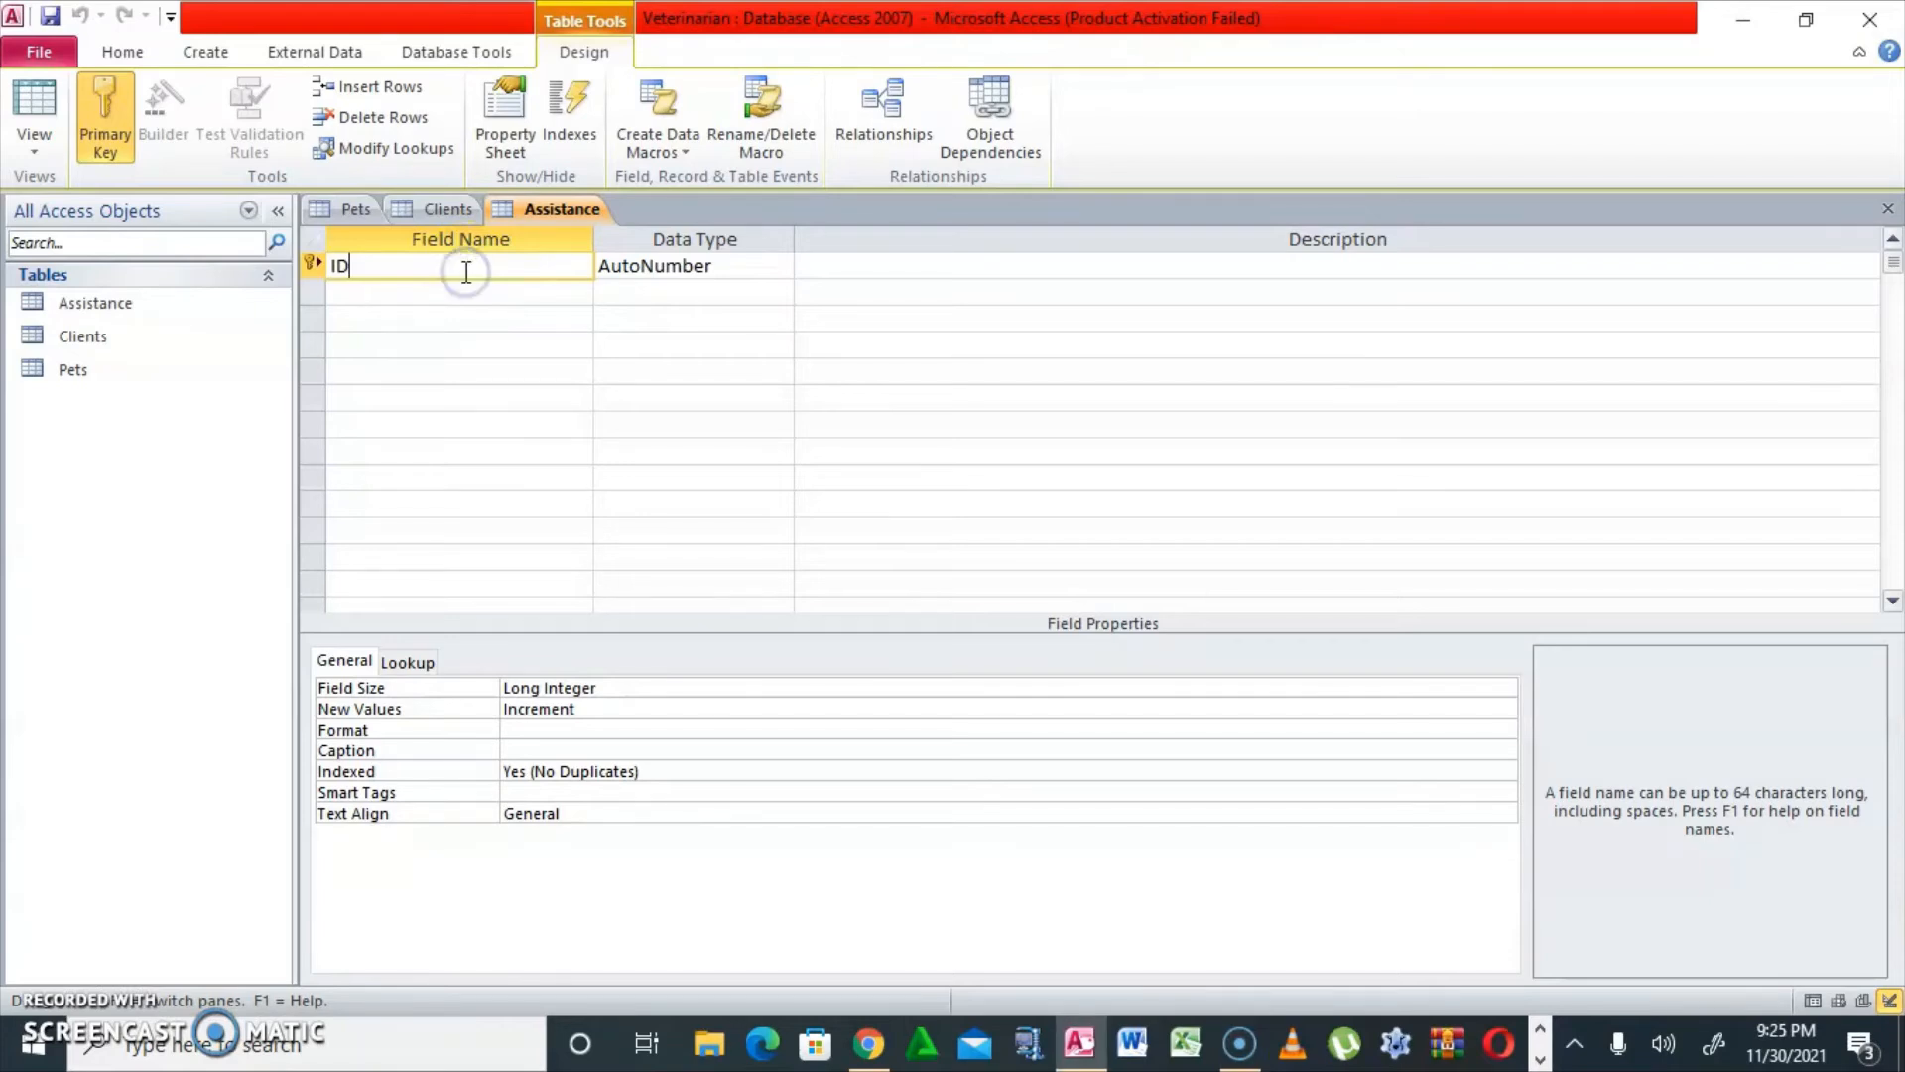
{"action": "key", "text": "BackSpace"}
{"action": "key", "text": "BackSpace"}
{"action": "type", "text": "Assistant_ID"}
{"action": "left_click", "coordinate": [780, 266]}
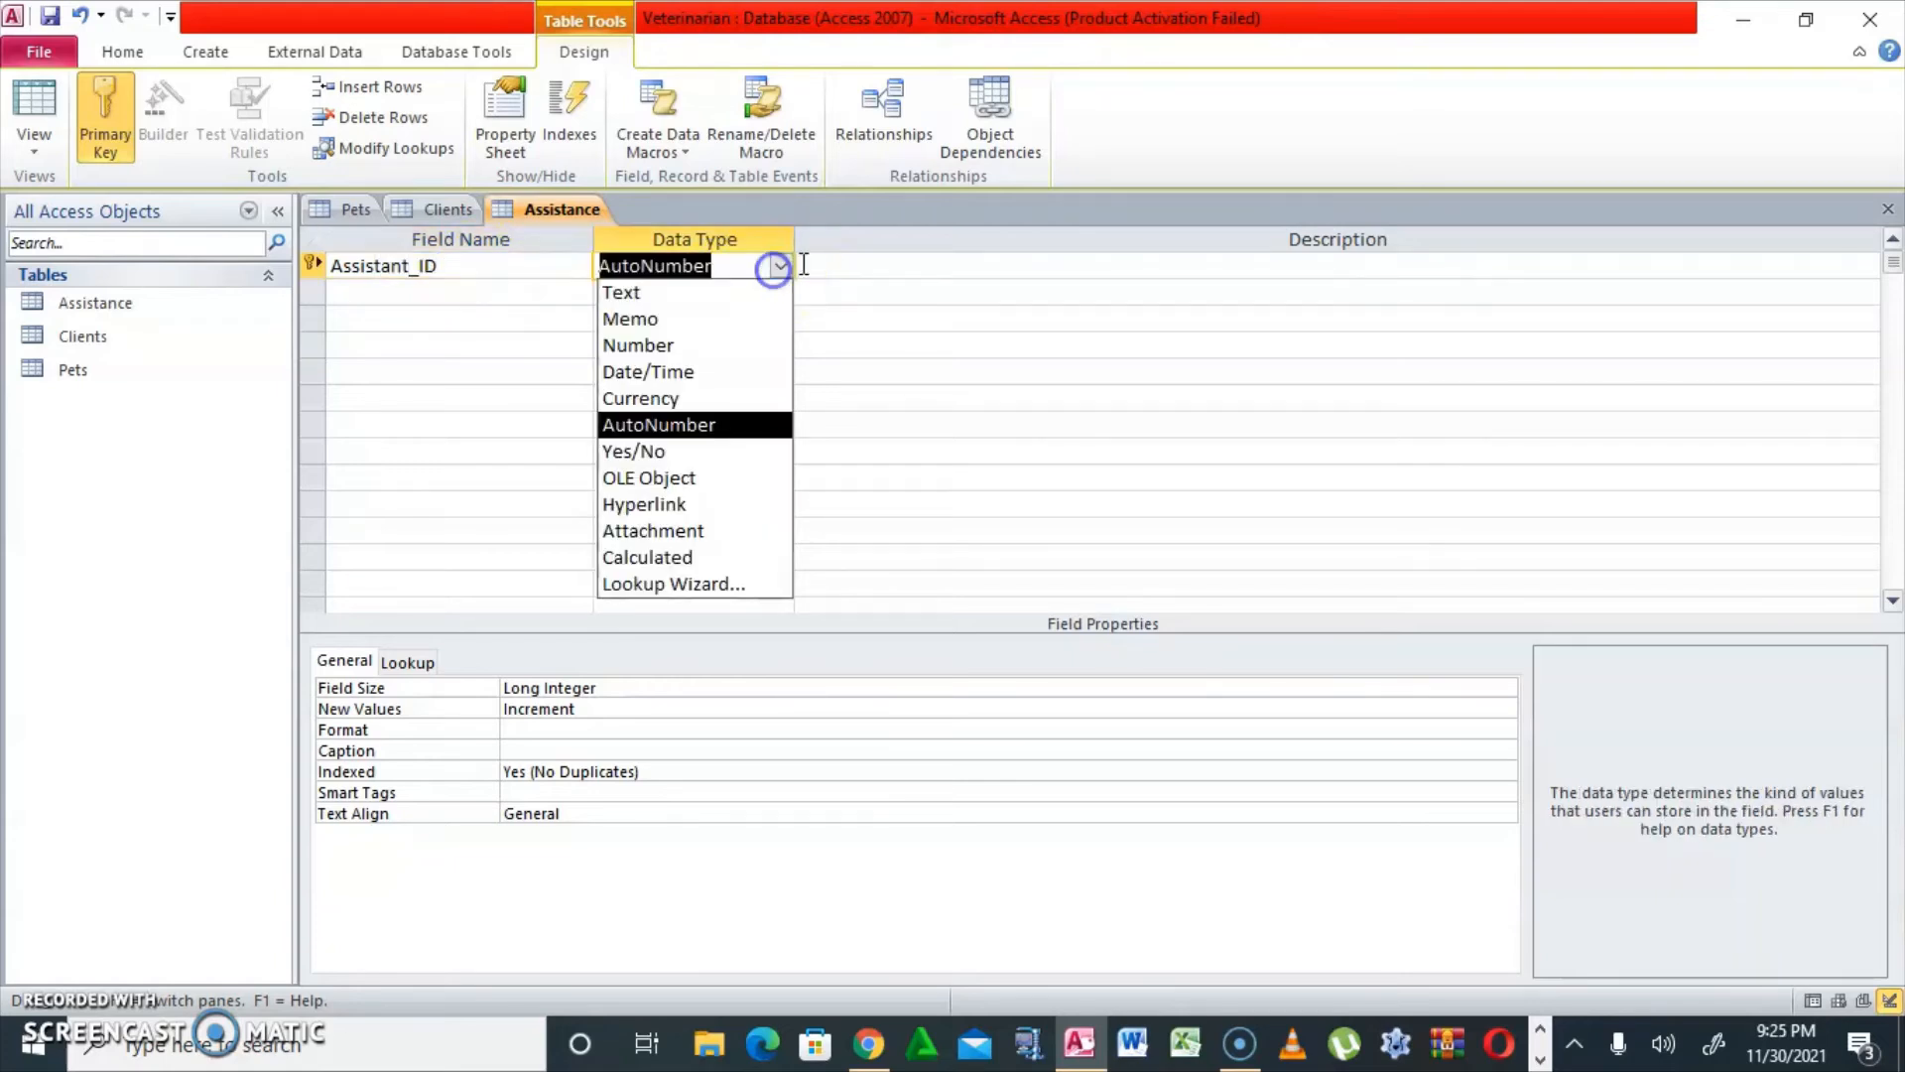
{"action": "left_click", "coordinate": [667, 292]}
Describe the Assistant_ID field as "This is a unique identifier"
{"action": "left_click", "coordinate": [851, 266]}
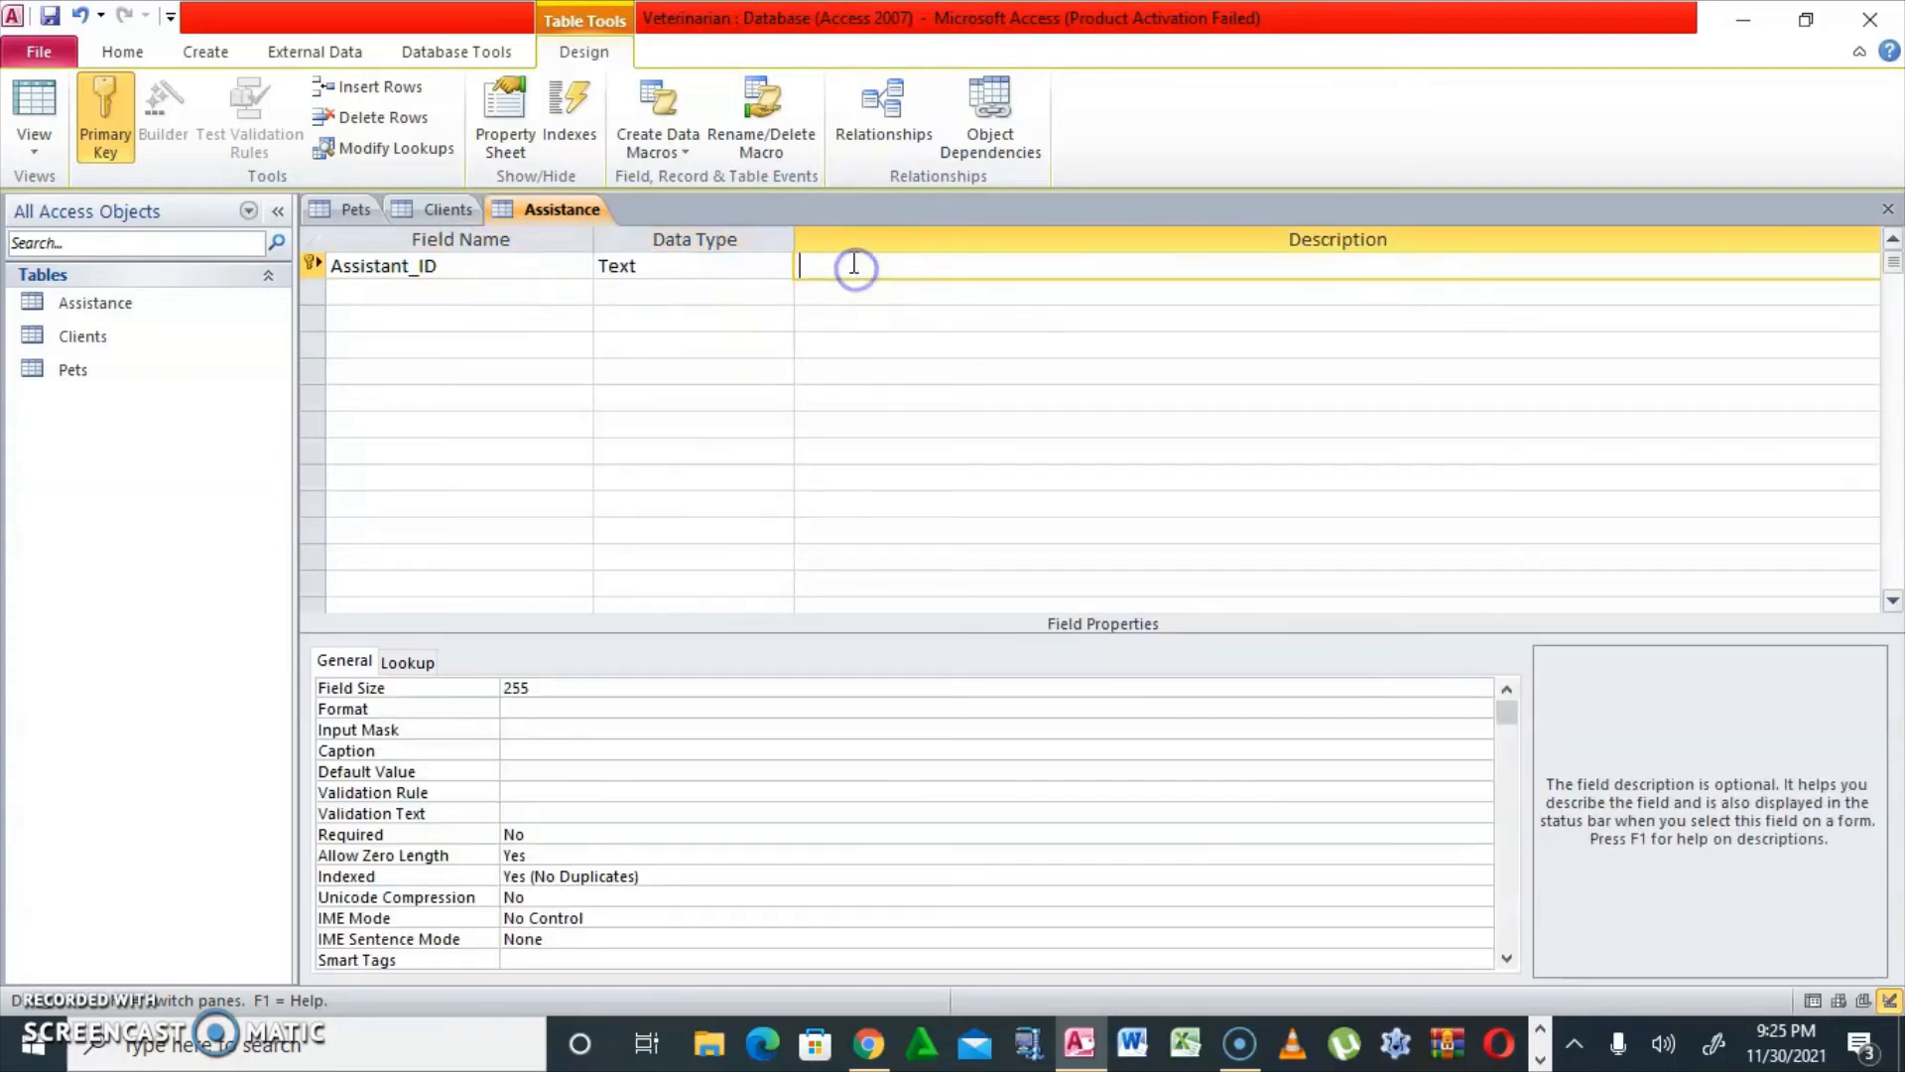
{"action": "type", "text": "This is"}
{"action": "type", "text": " a inique "}
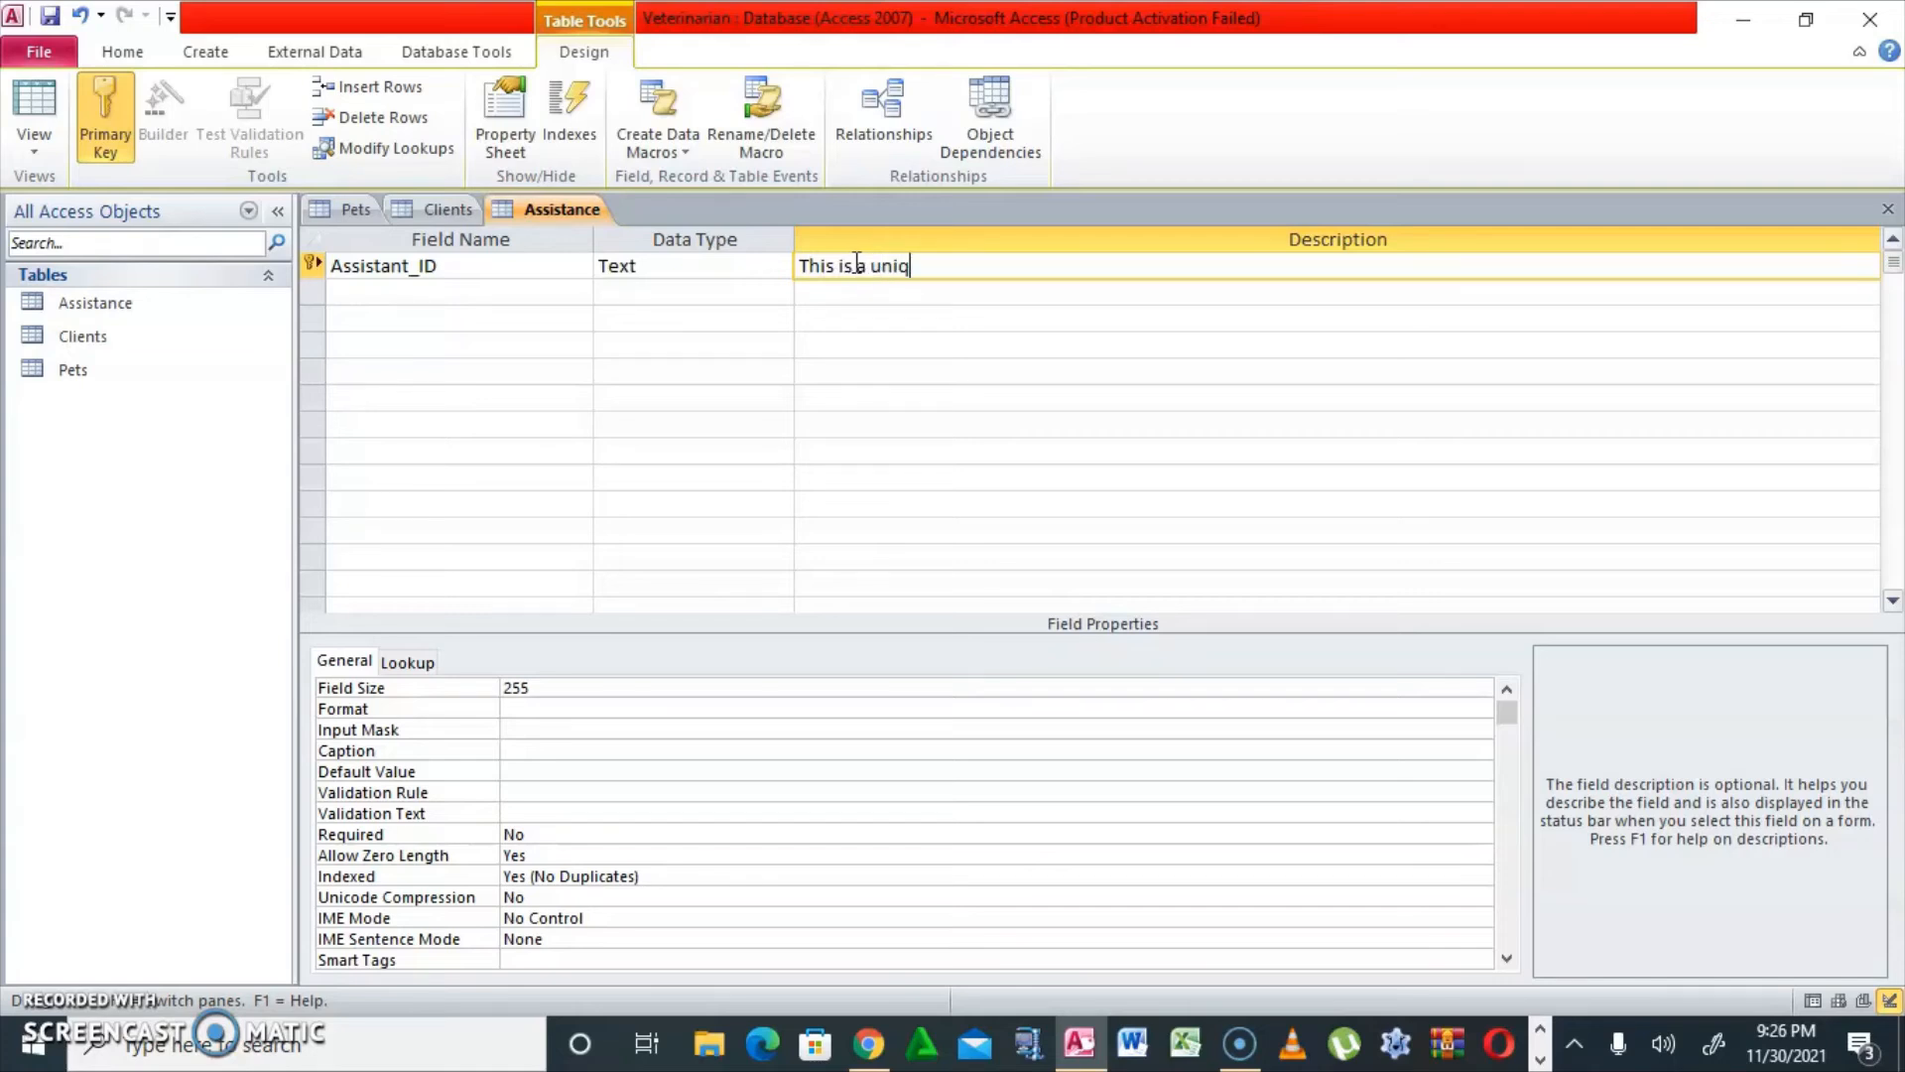
{"action": "type", "text": "identifier"}
{"action": "key", "text": "BackSpace"}
{"action": "key", "text": "BackSpace"}
{"action": "type", "text": "er"}
Add a second field named Assistant with data type Text and the description "This will store the different assistant"
{"action": "left_click", "coordinate": [464, 289]}
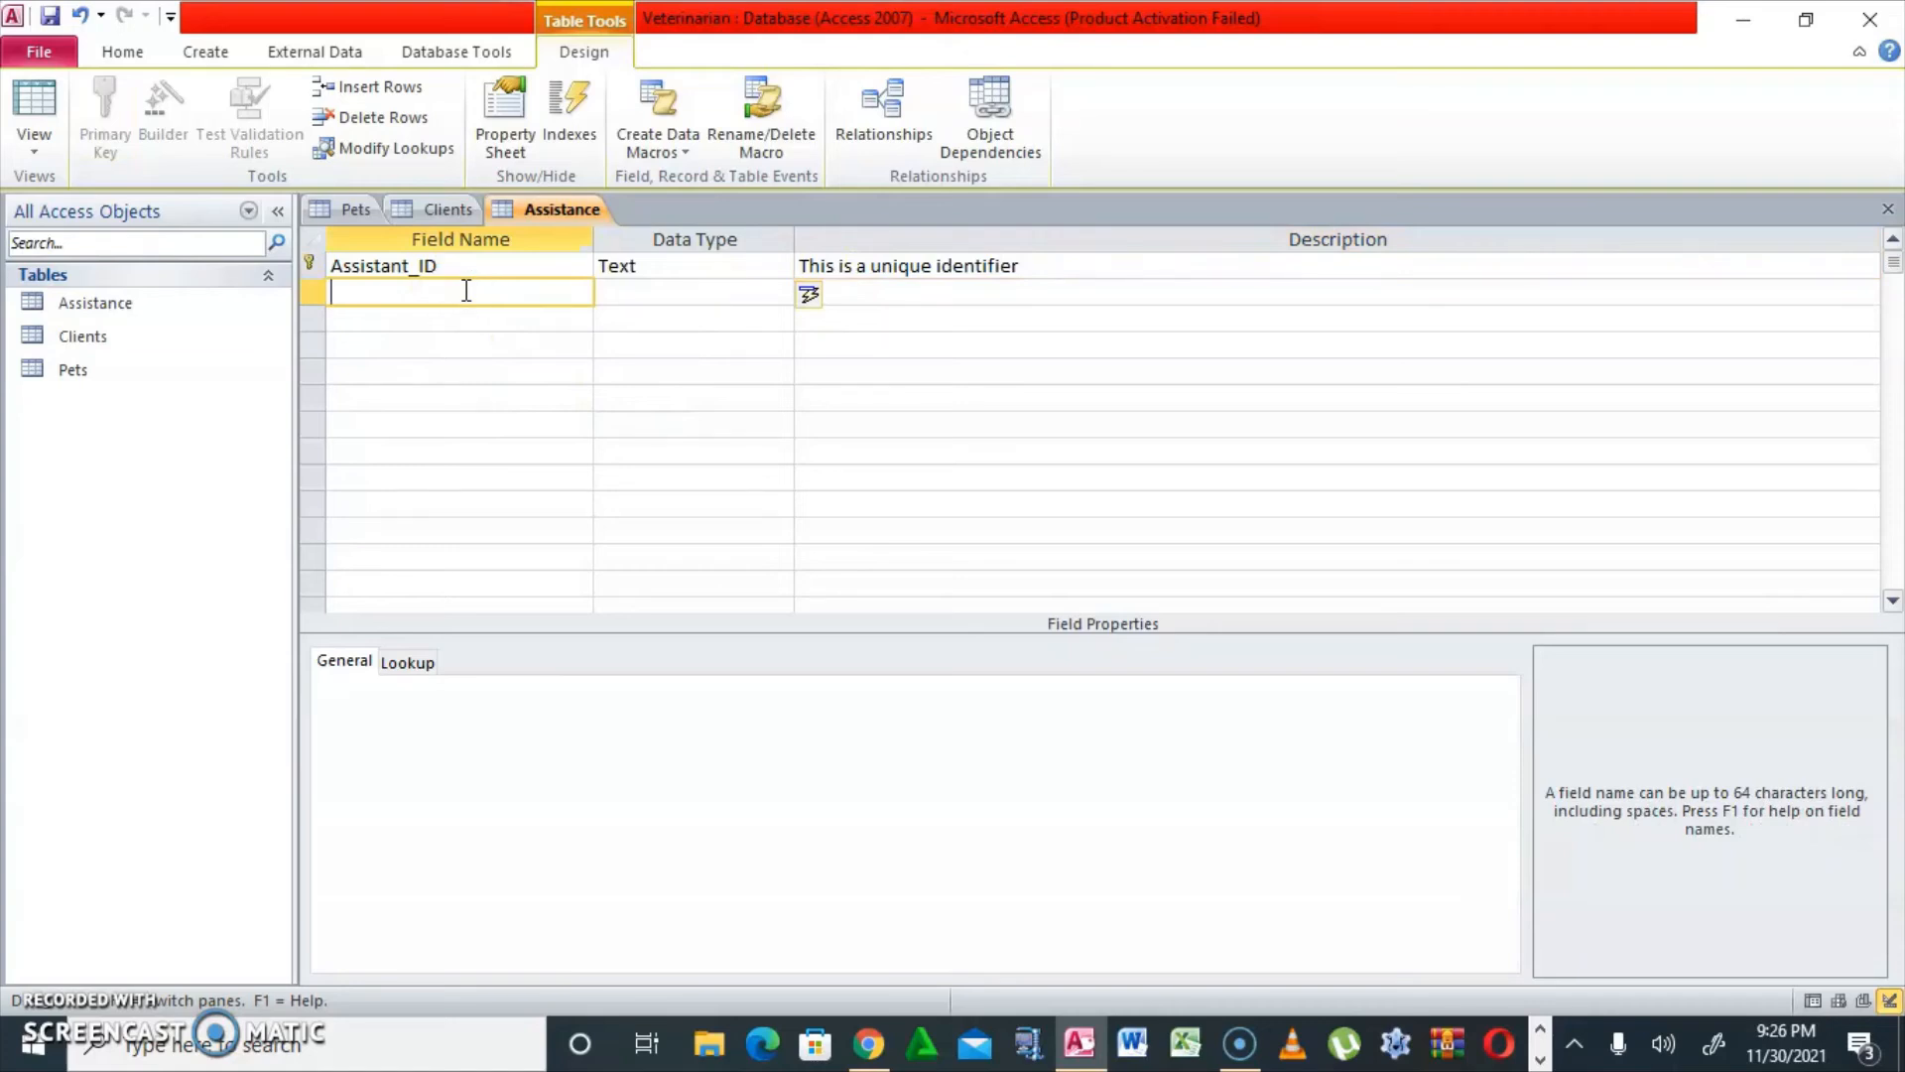
{"action": "type", "text": "Assistant"}
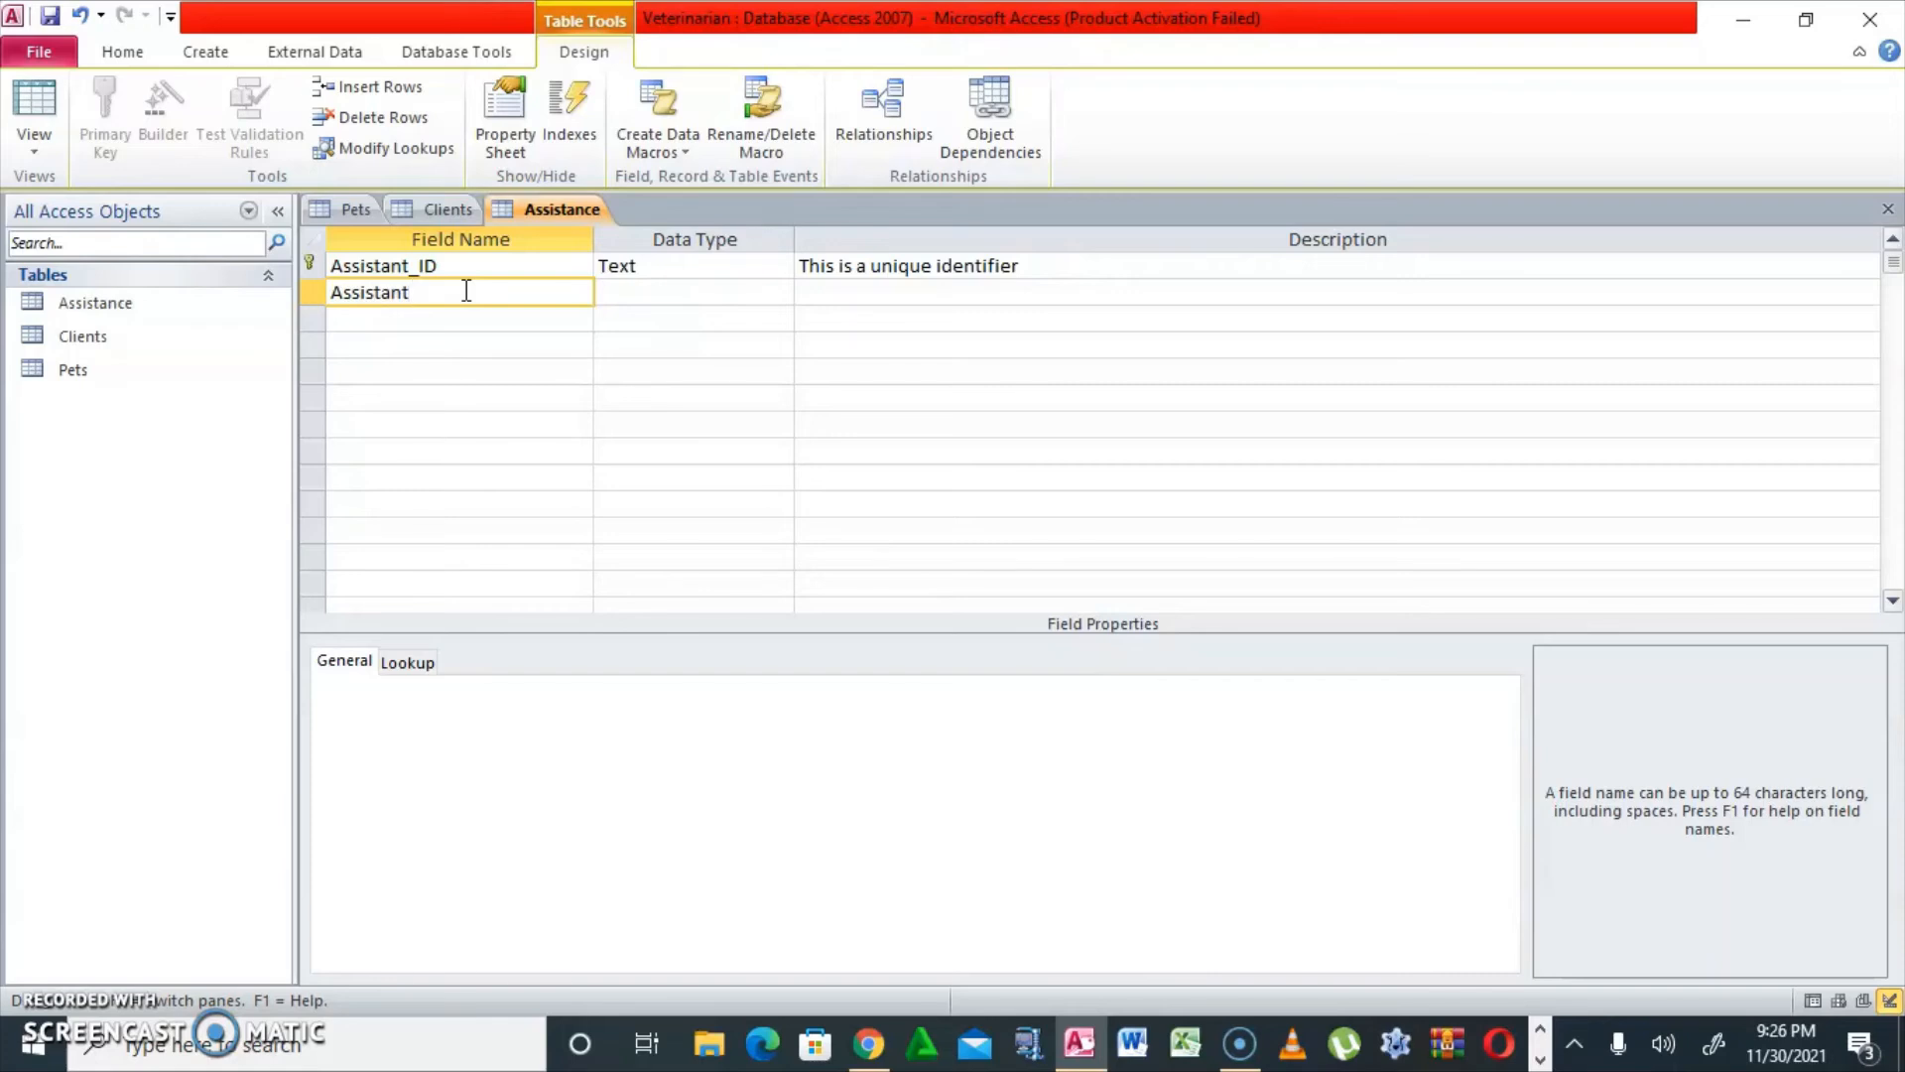
{"action": "left_click", "coordinate": [780, 292]}
{"action": "left_click", "coordinate": [840, 289]}
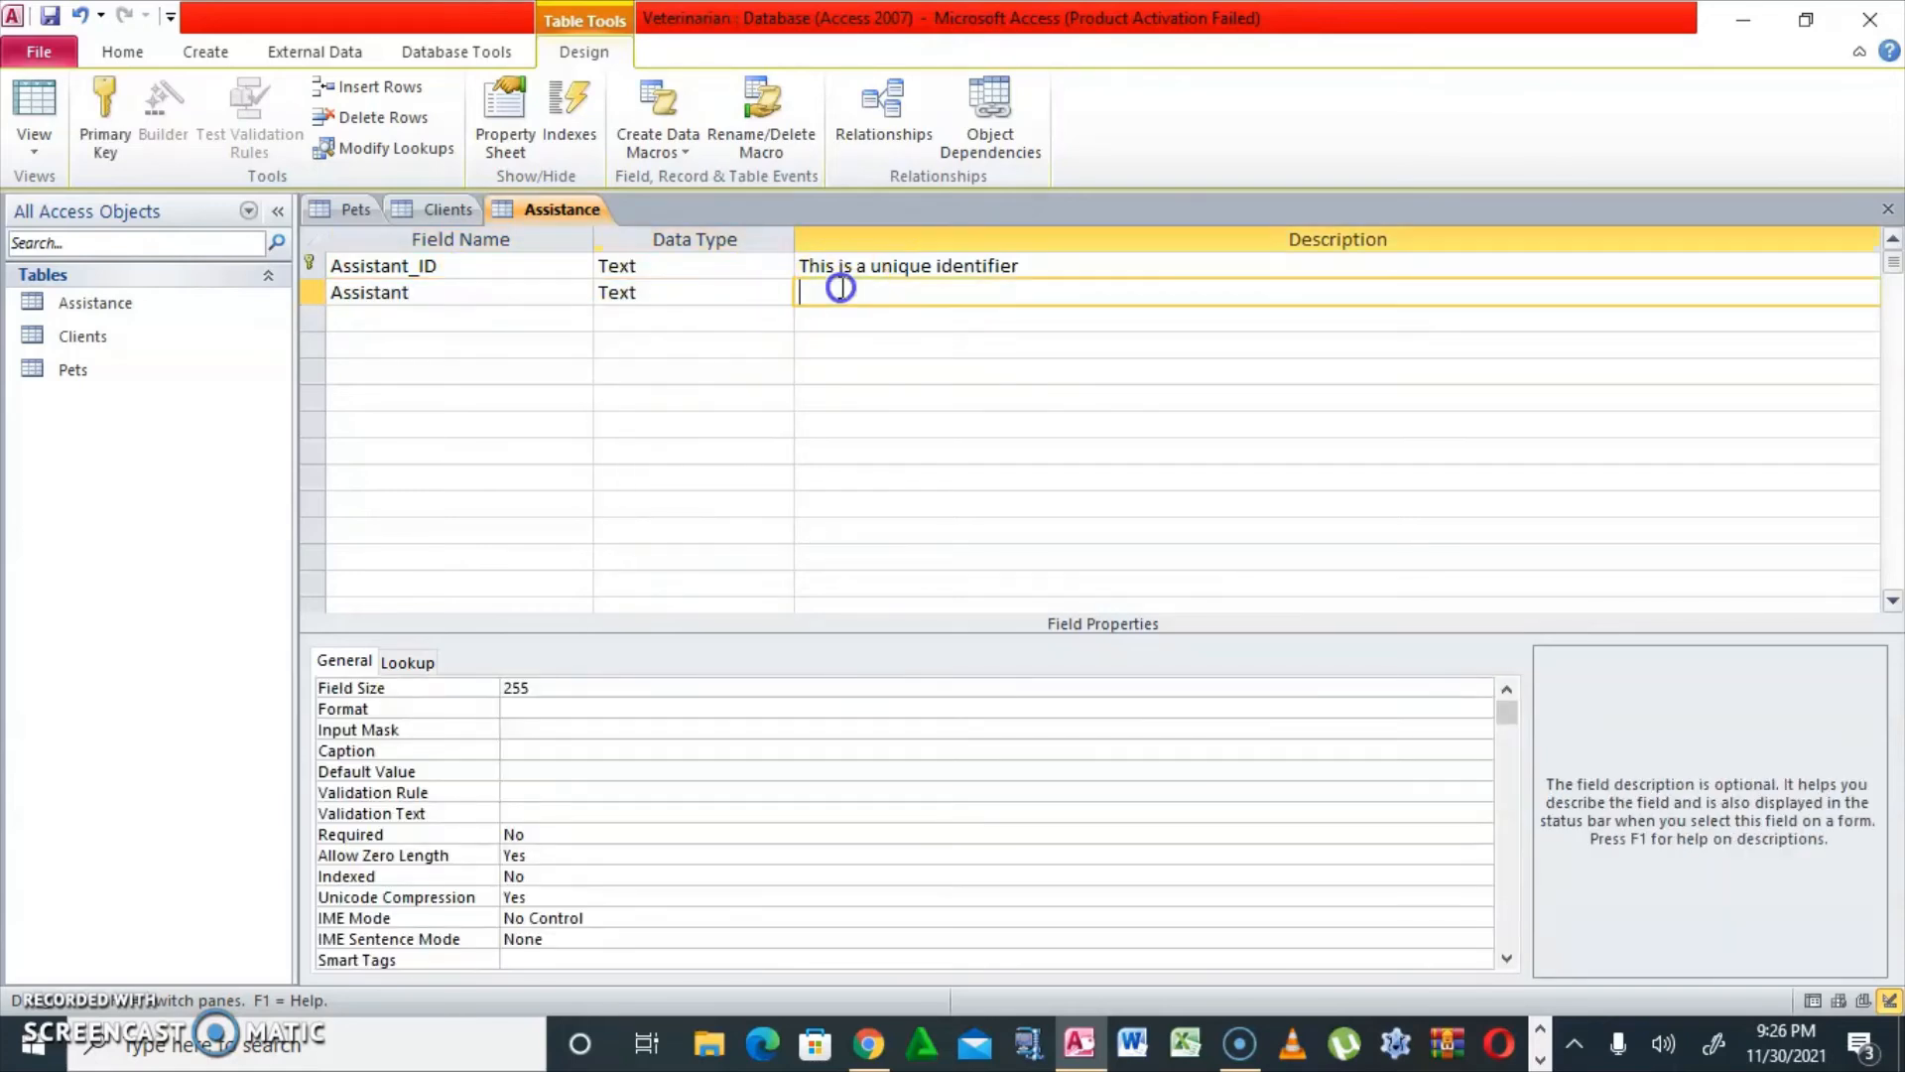
{"action": "type", "text": "This will store the different "}
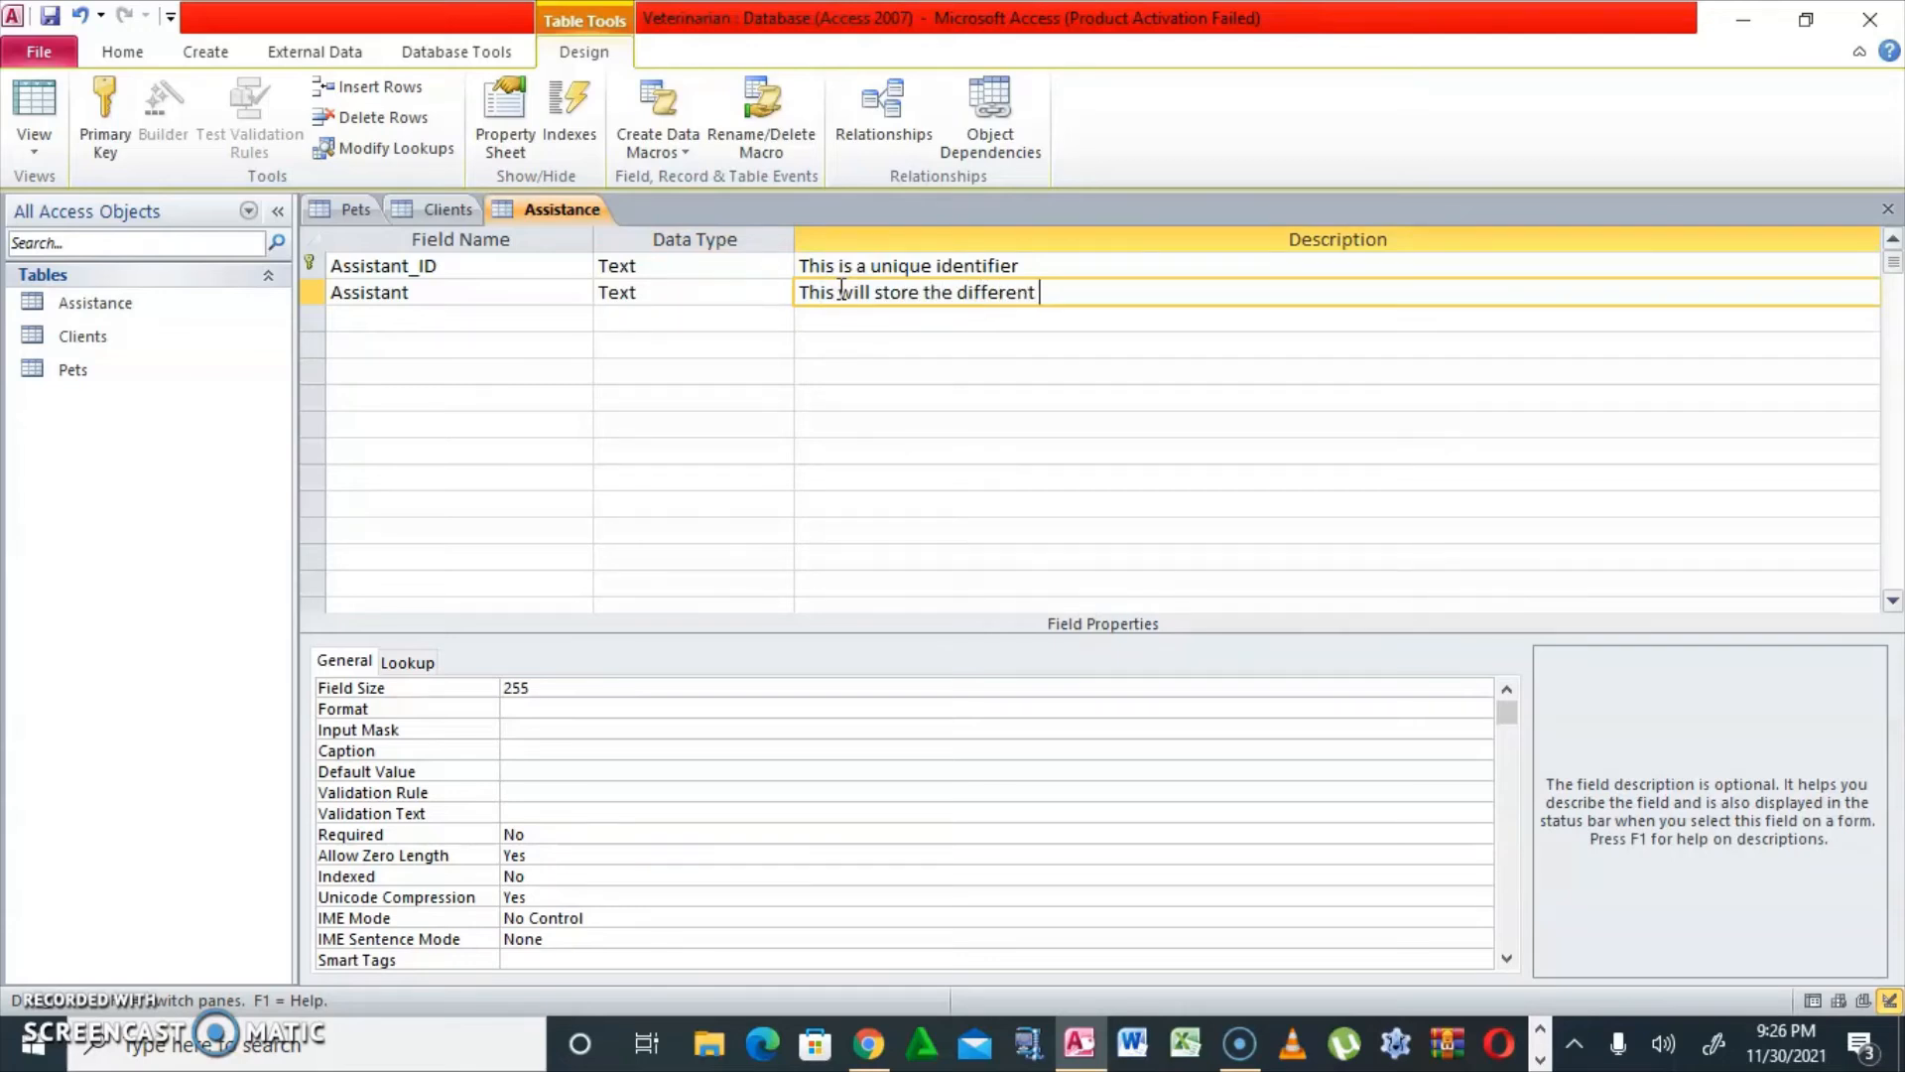
{"action": "type", "text": "assistant"}
{"action": "left_click", "coordinate": [437, 318]}
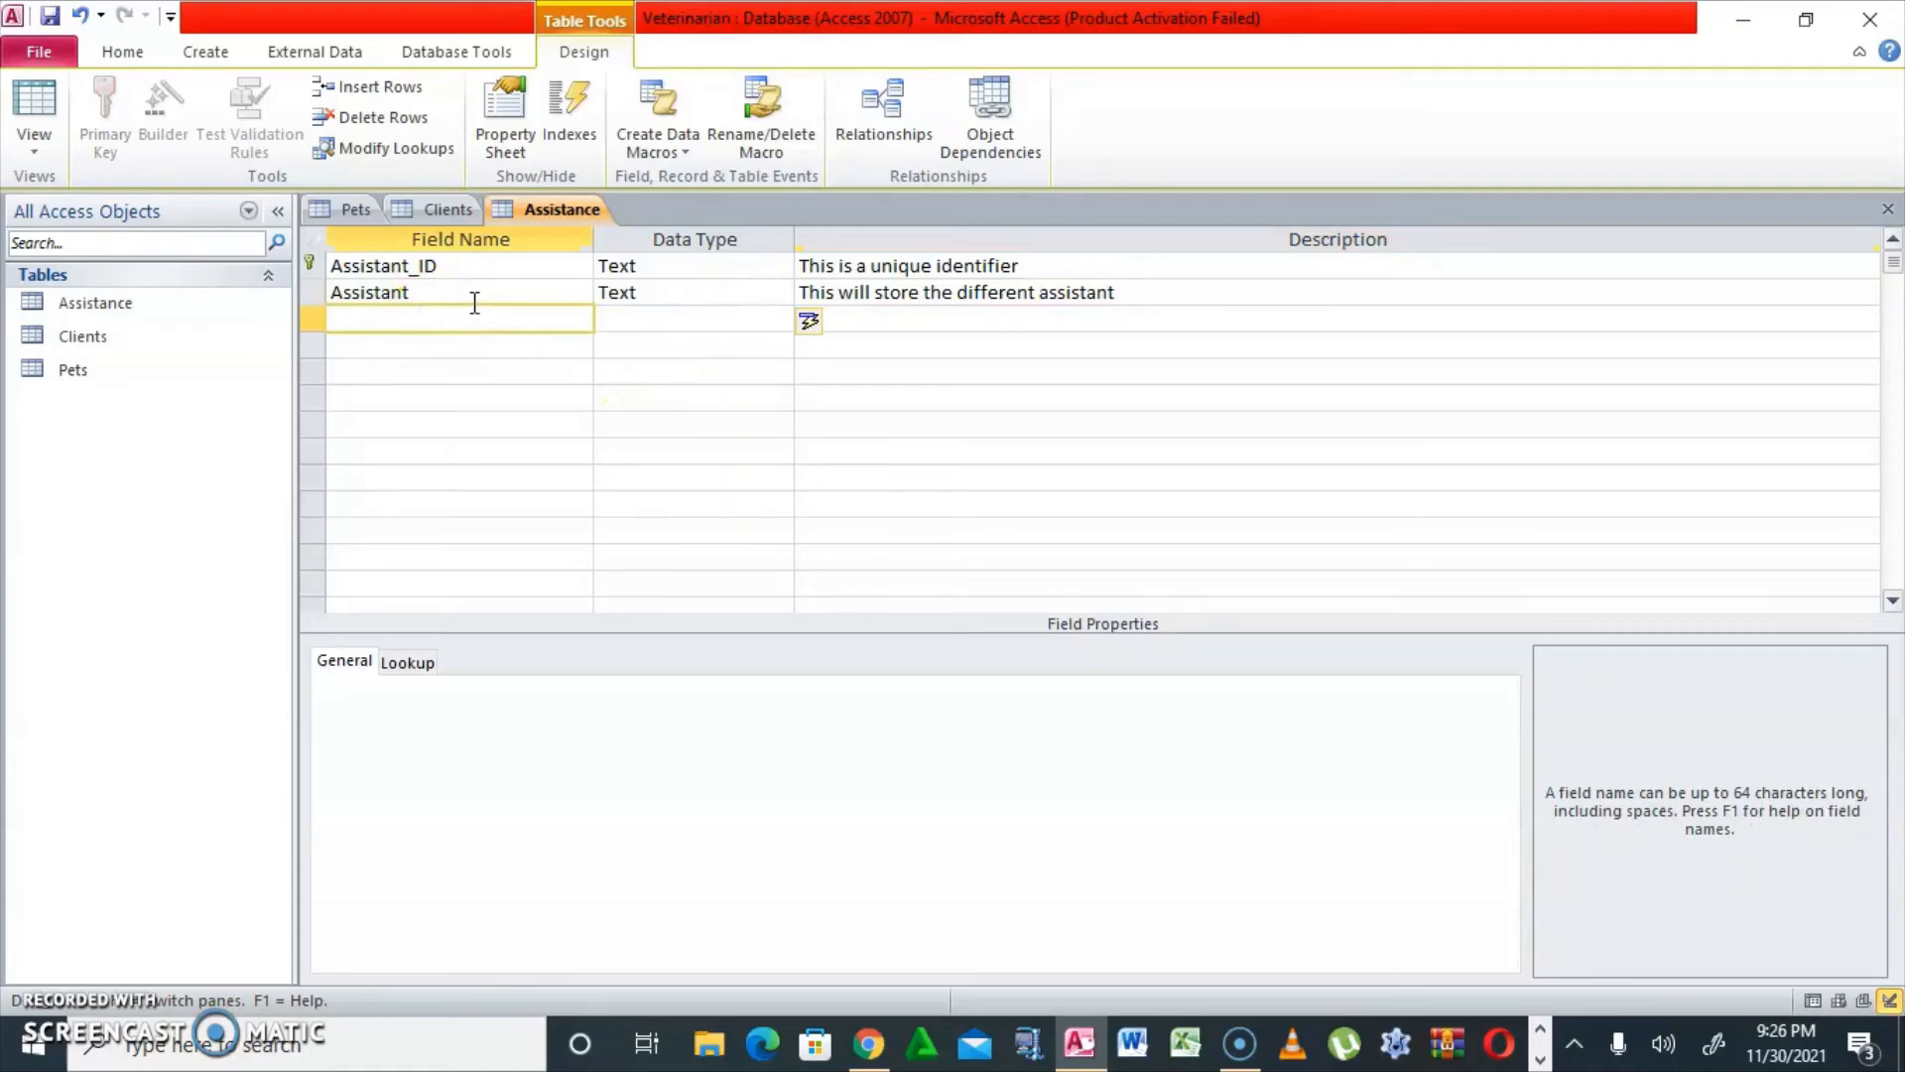
Add a third field named Payment with the data type Currency to the Assistance table
{"action": "type", "text": "Payment"}
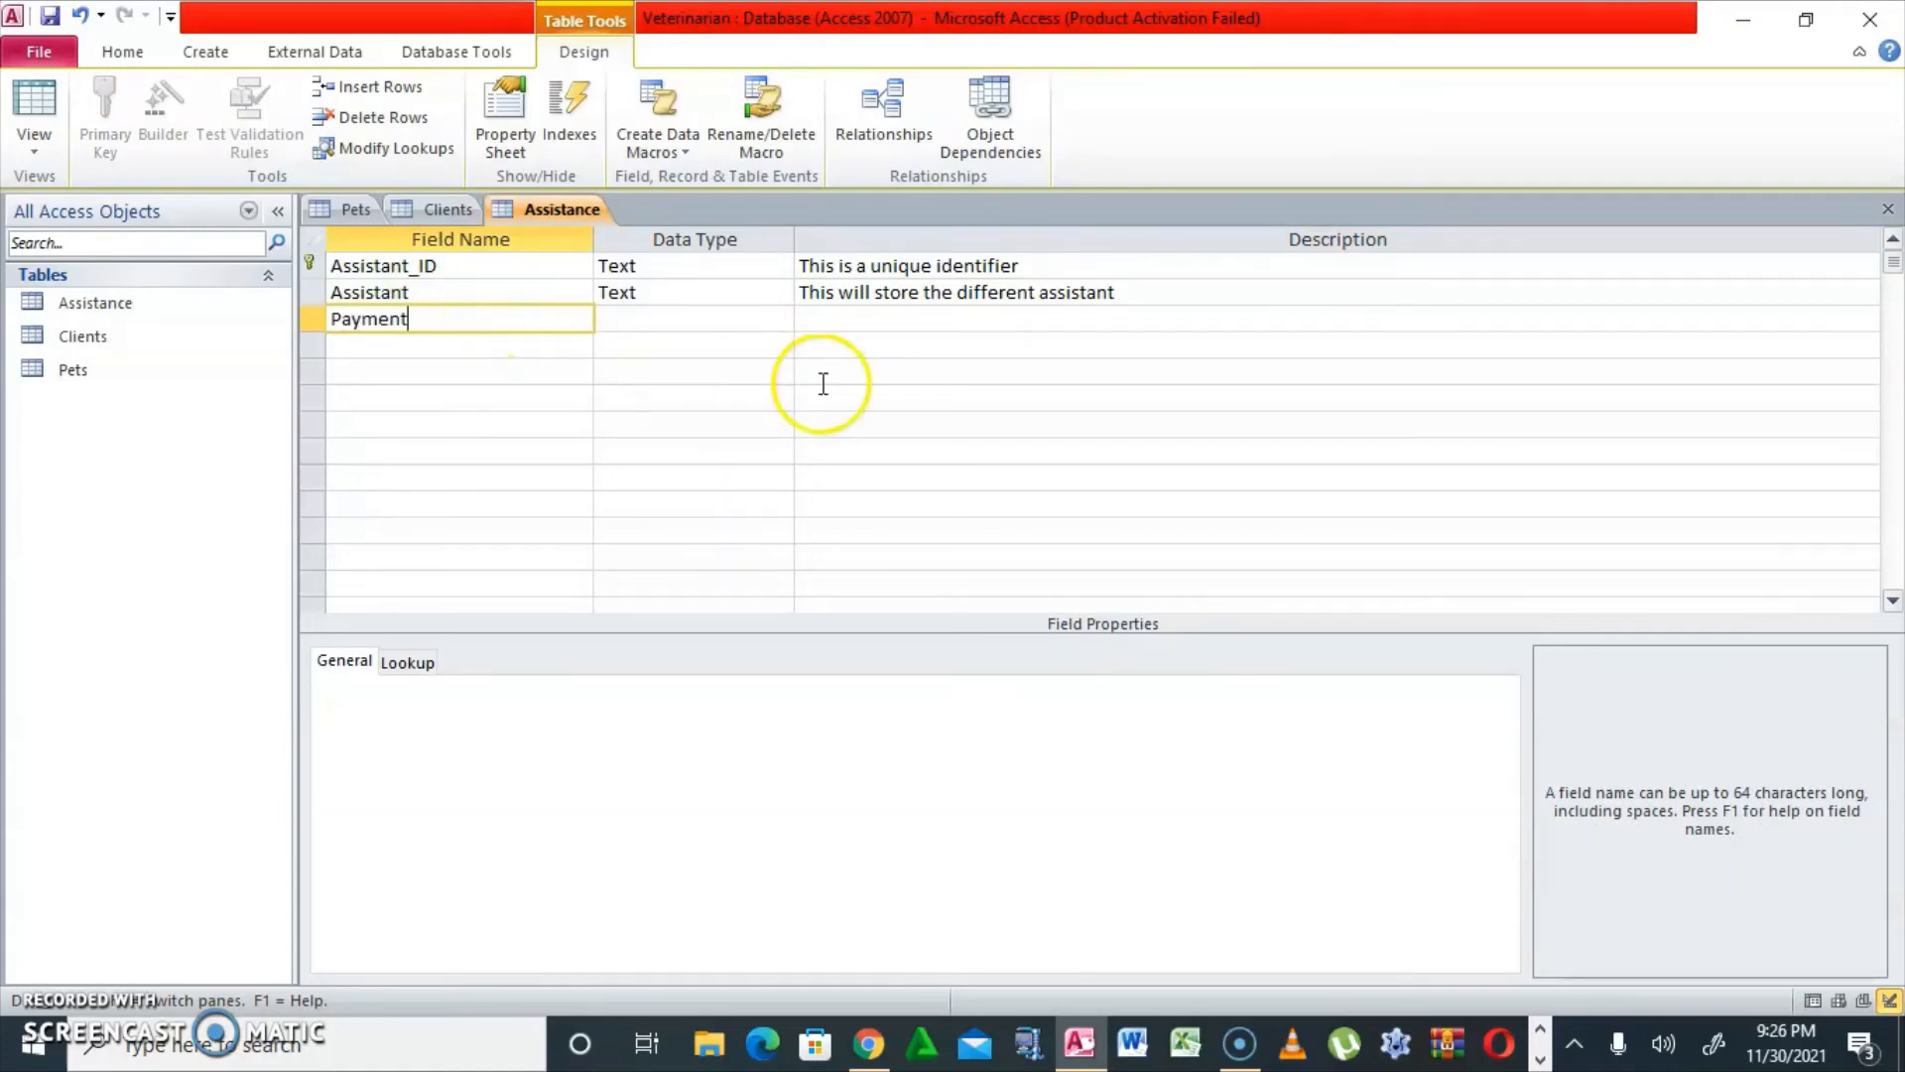
{"action": "left_click", "coordinate": [745, 319]}
{"action": "left_click", "coordinate": [781, 320]}
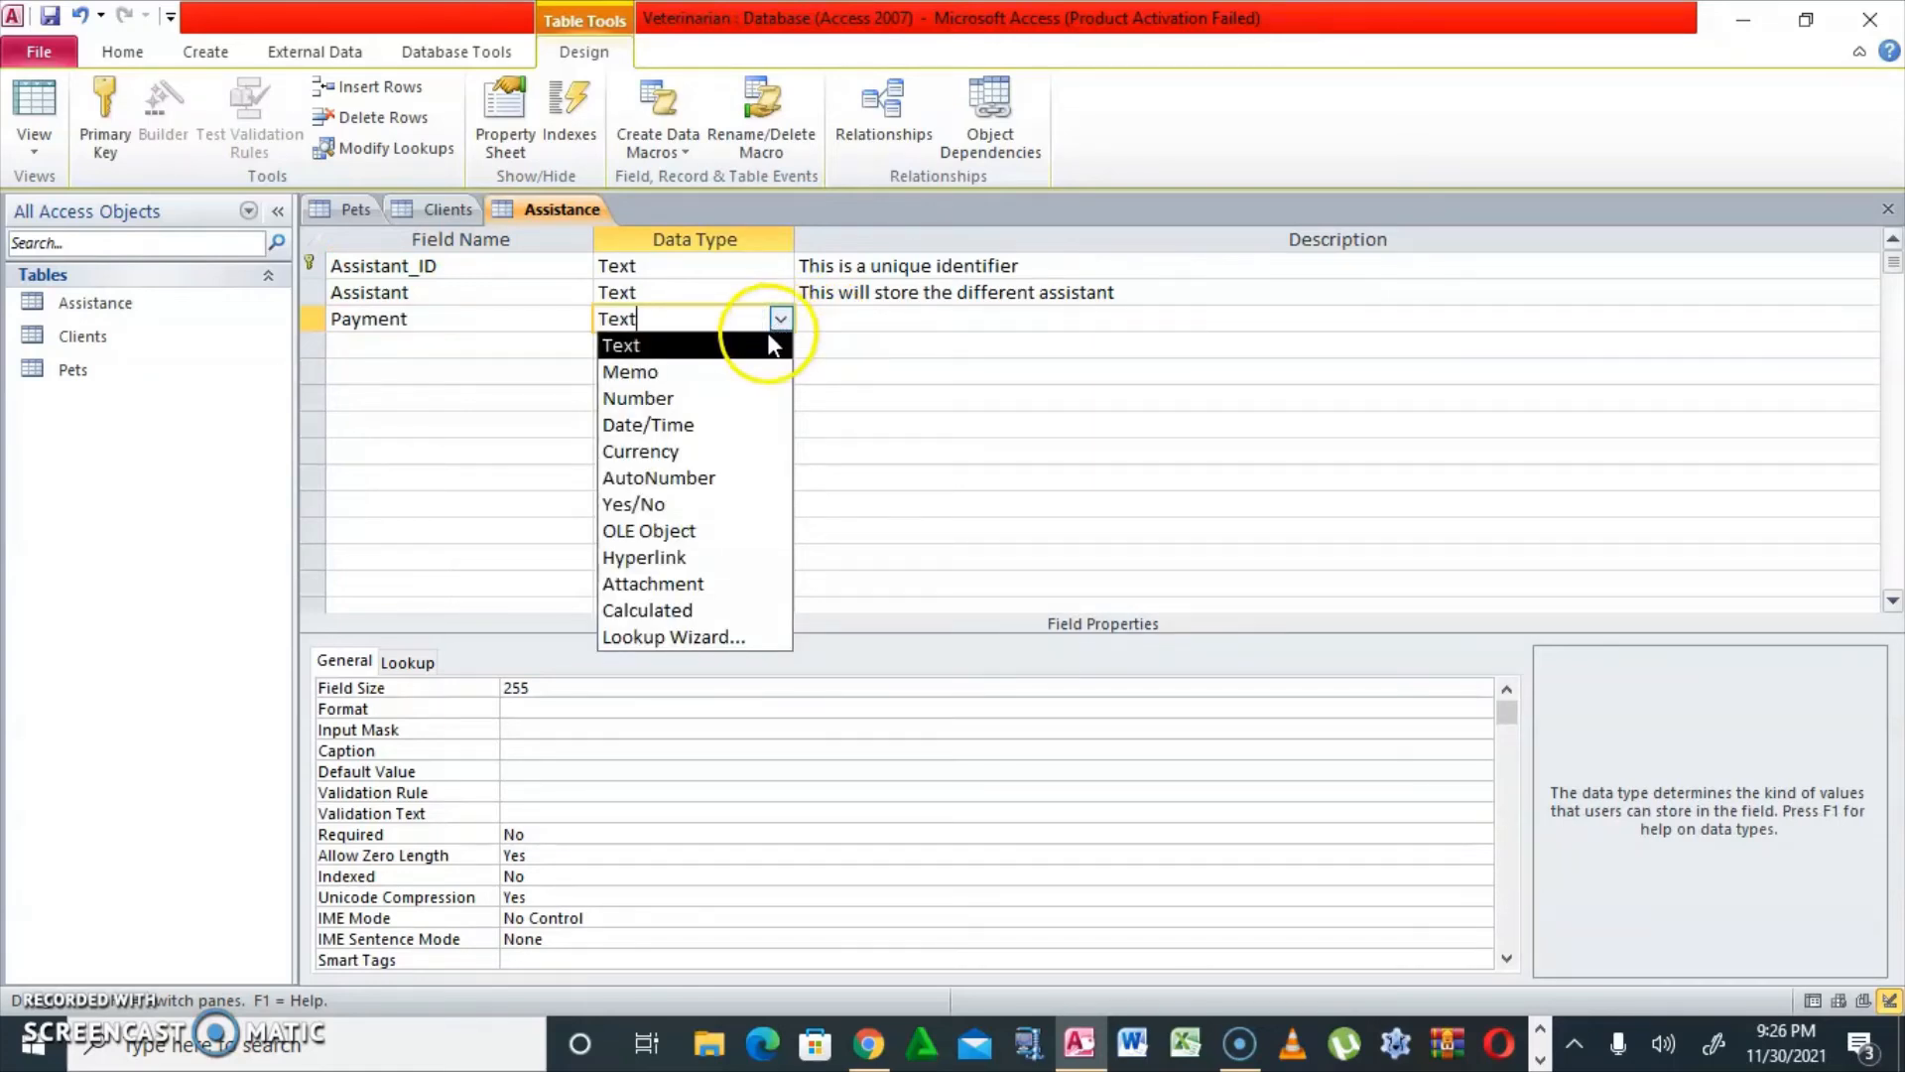
{"action": "left_click", "coordinate": [695, 451]}
{"action": "left_click", "coordinate": [841, 325]}
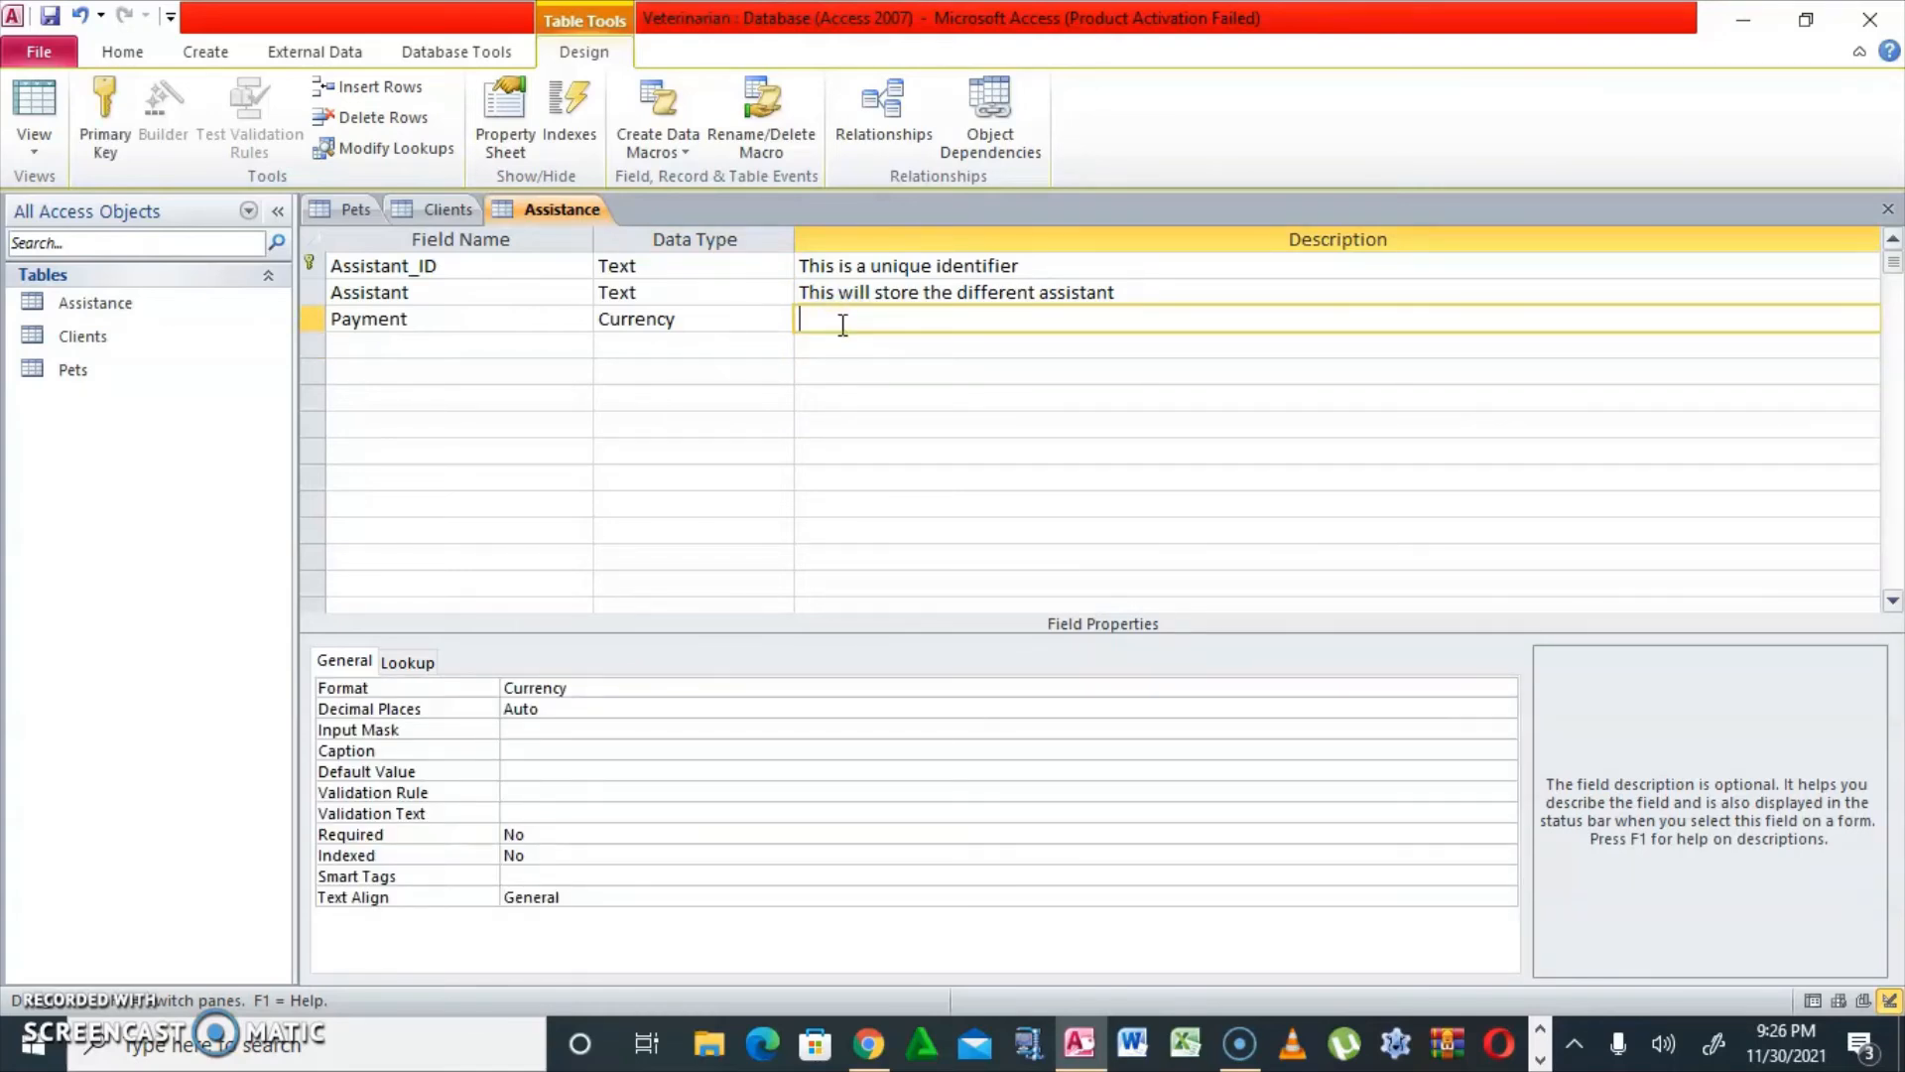
Save the Assistance table design and switch the table to Datasheet View
{"action": "right_click", "coordinate": [534, 216]}
{"action": "left_click", "coordinate": [502, 236]}
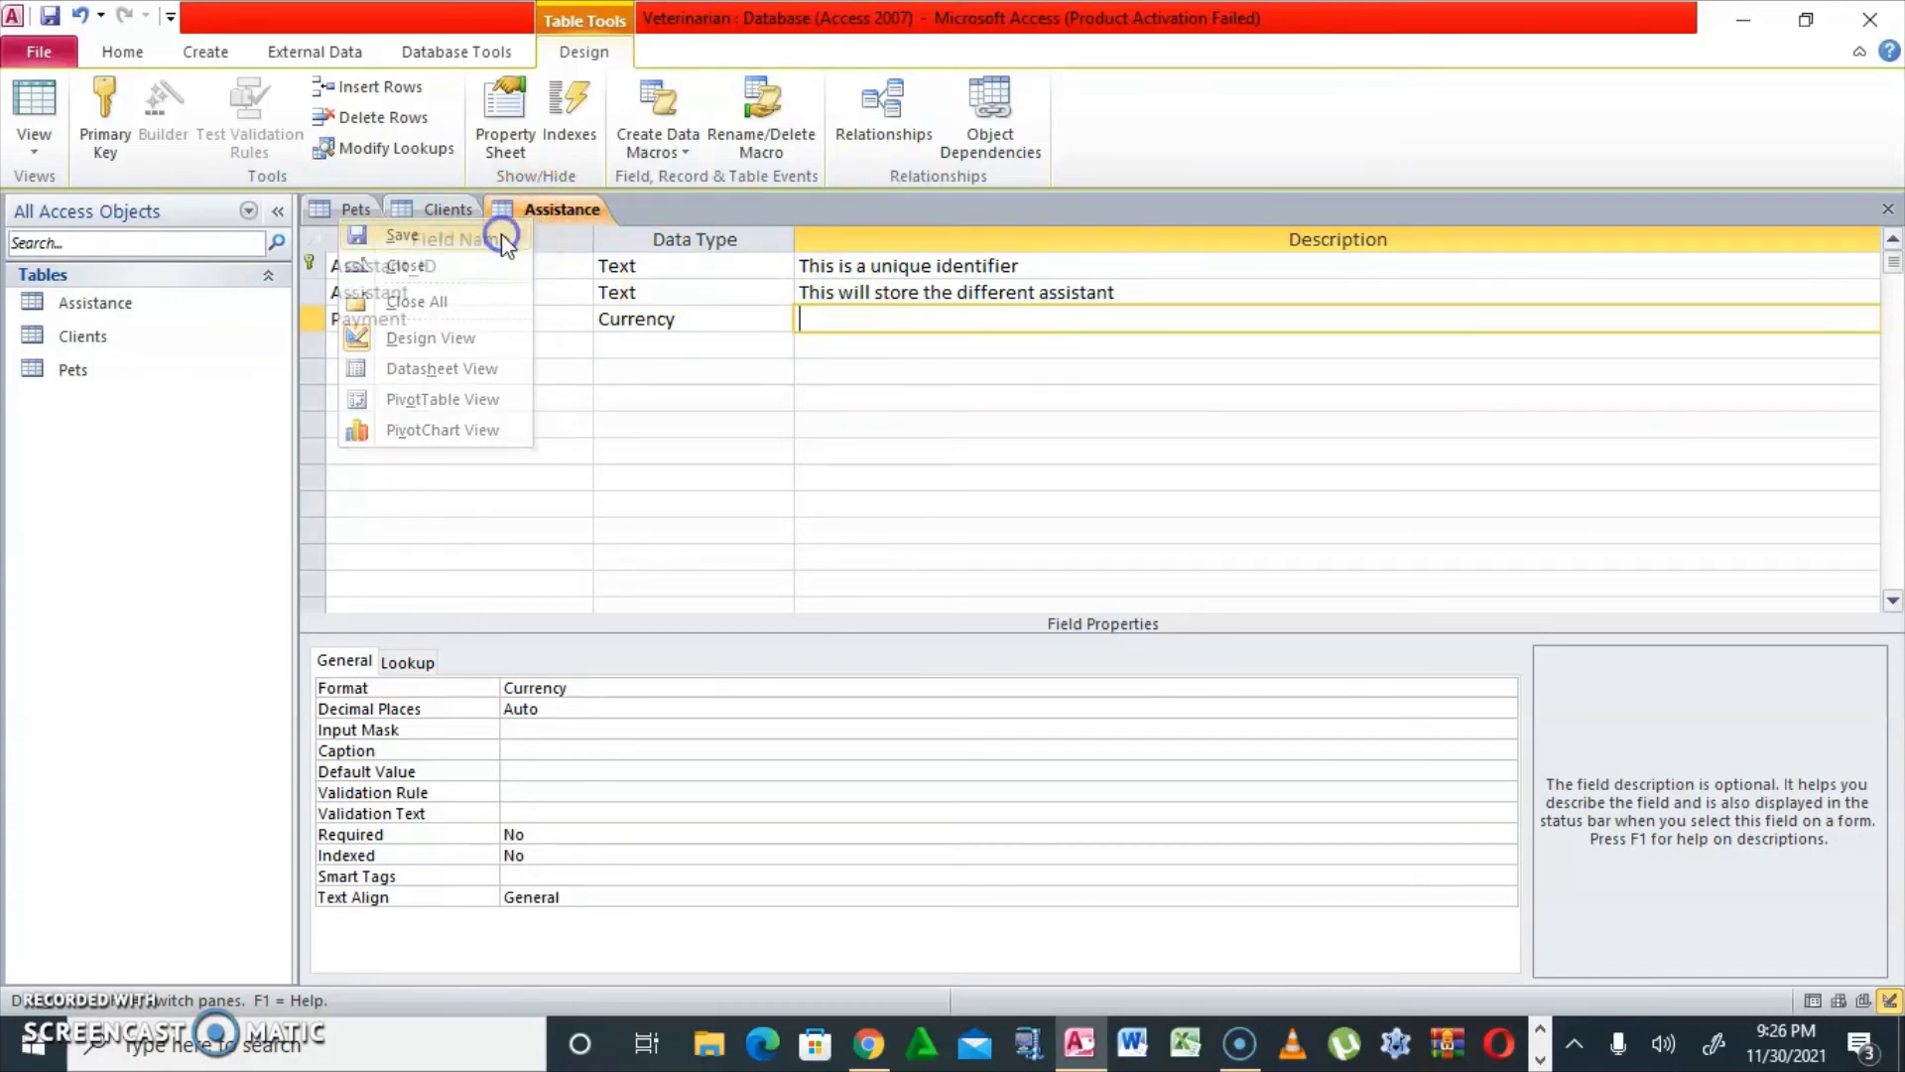
{"action": "left_click", "coordinate": [44, 99]}
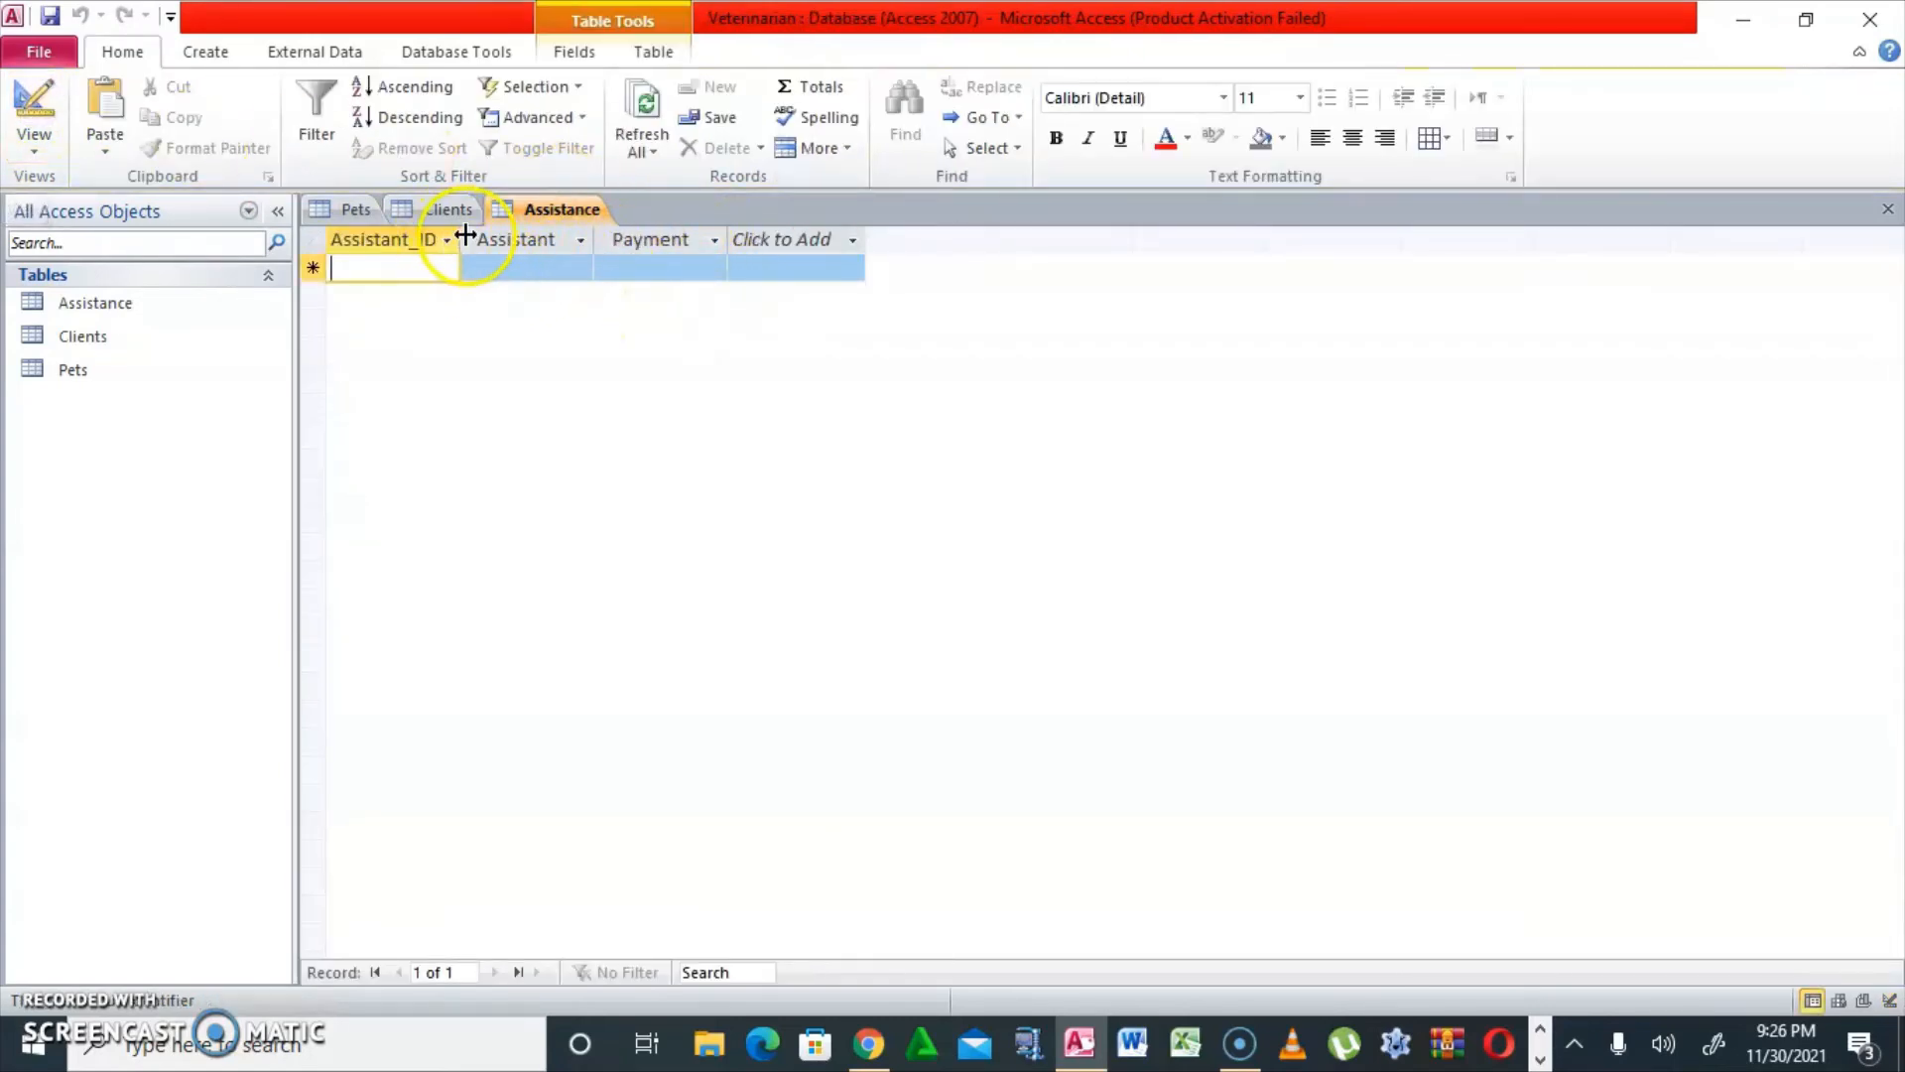
Widen the Assistant_ID, Assistant and Payment columns of the Assistance table
{"action": "left_click_drag", "start_coordinate": [464, 236], "coordinate": [506, 238]}
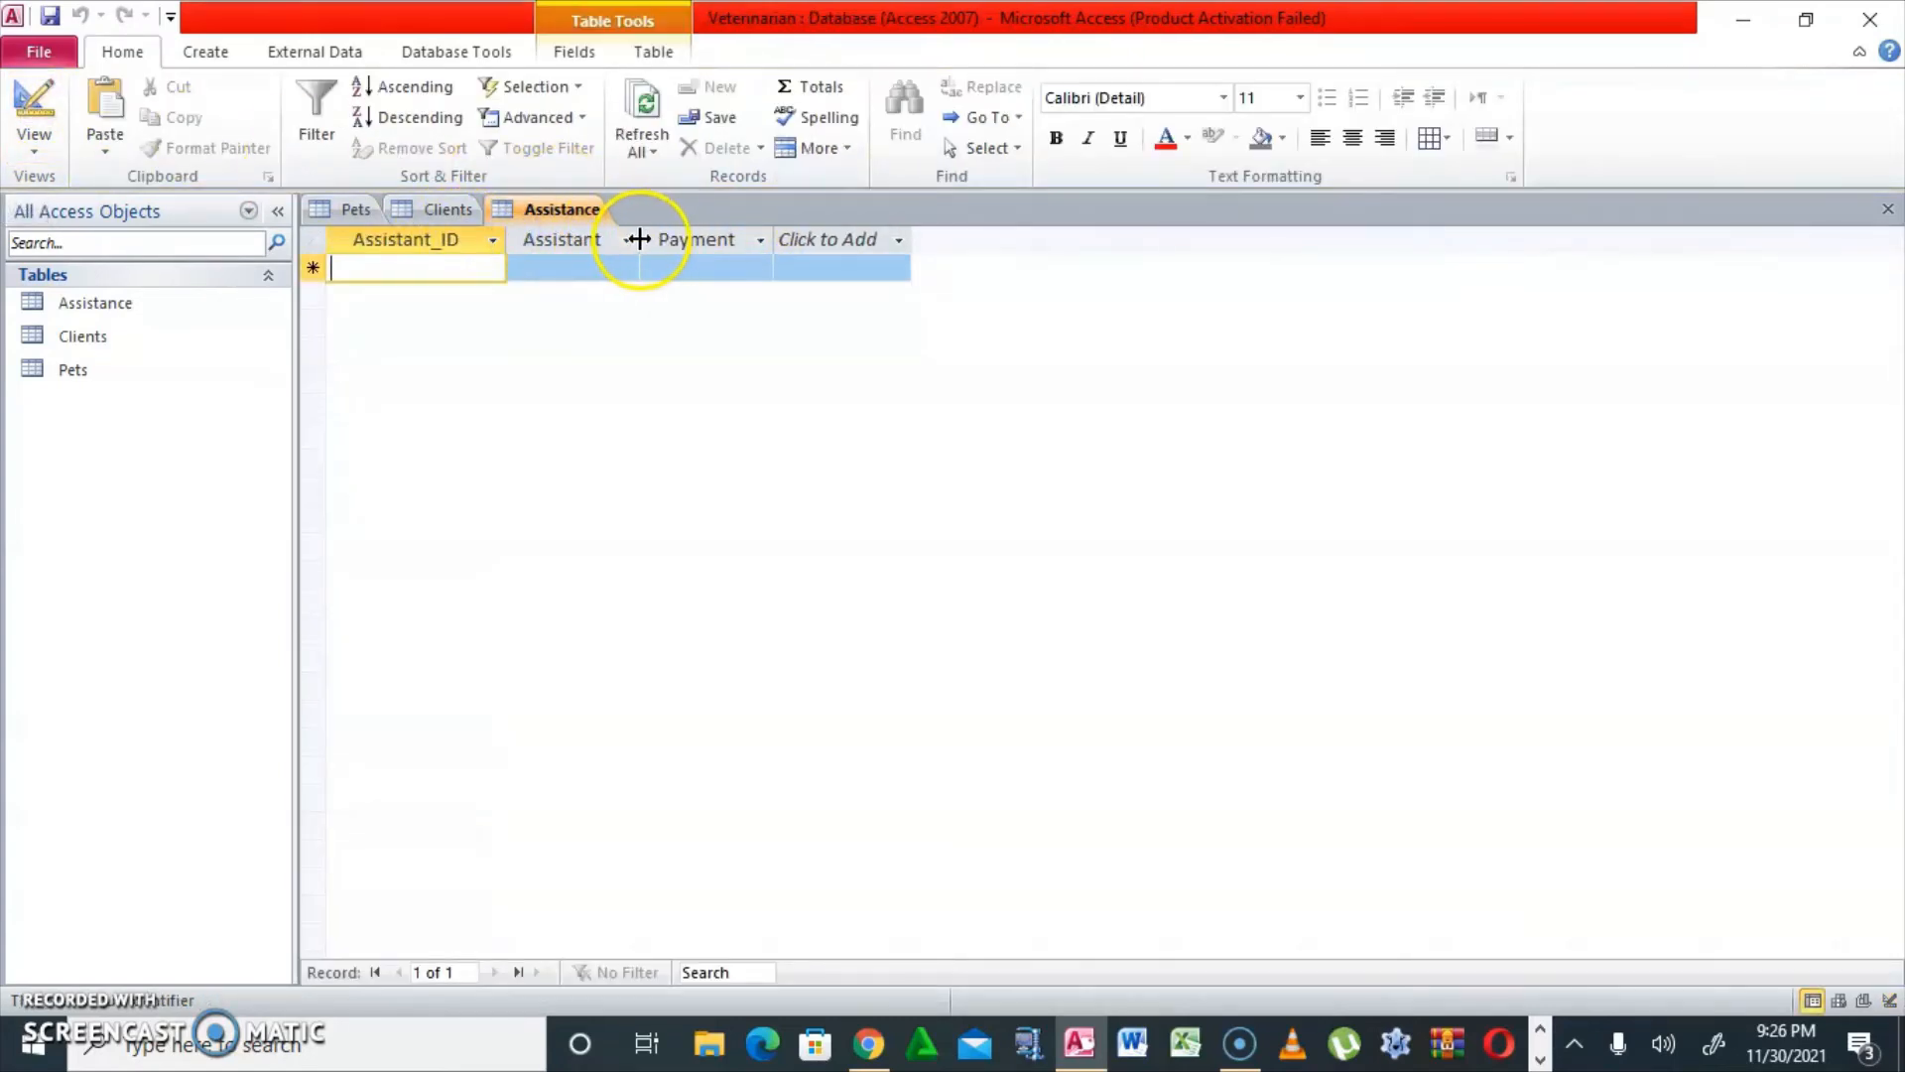
{"action": "left_click_drag", "start_coordinate": [639, 240], "coordinate": [685, 238]}
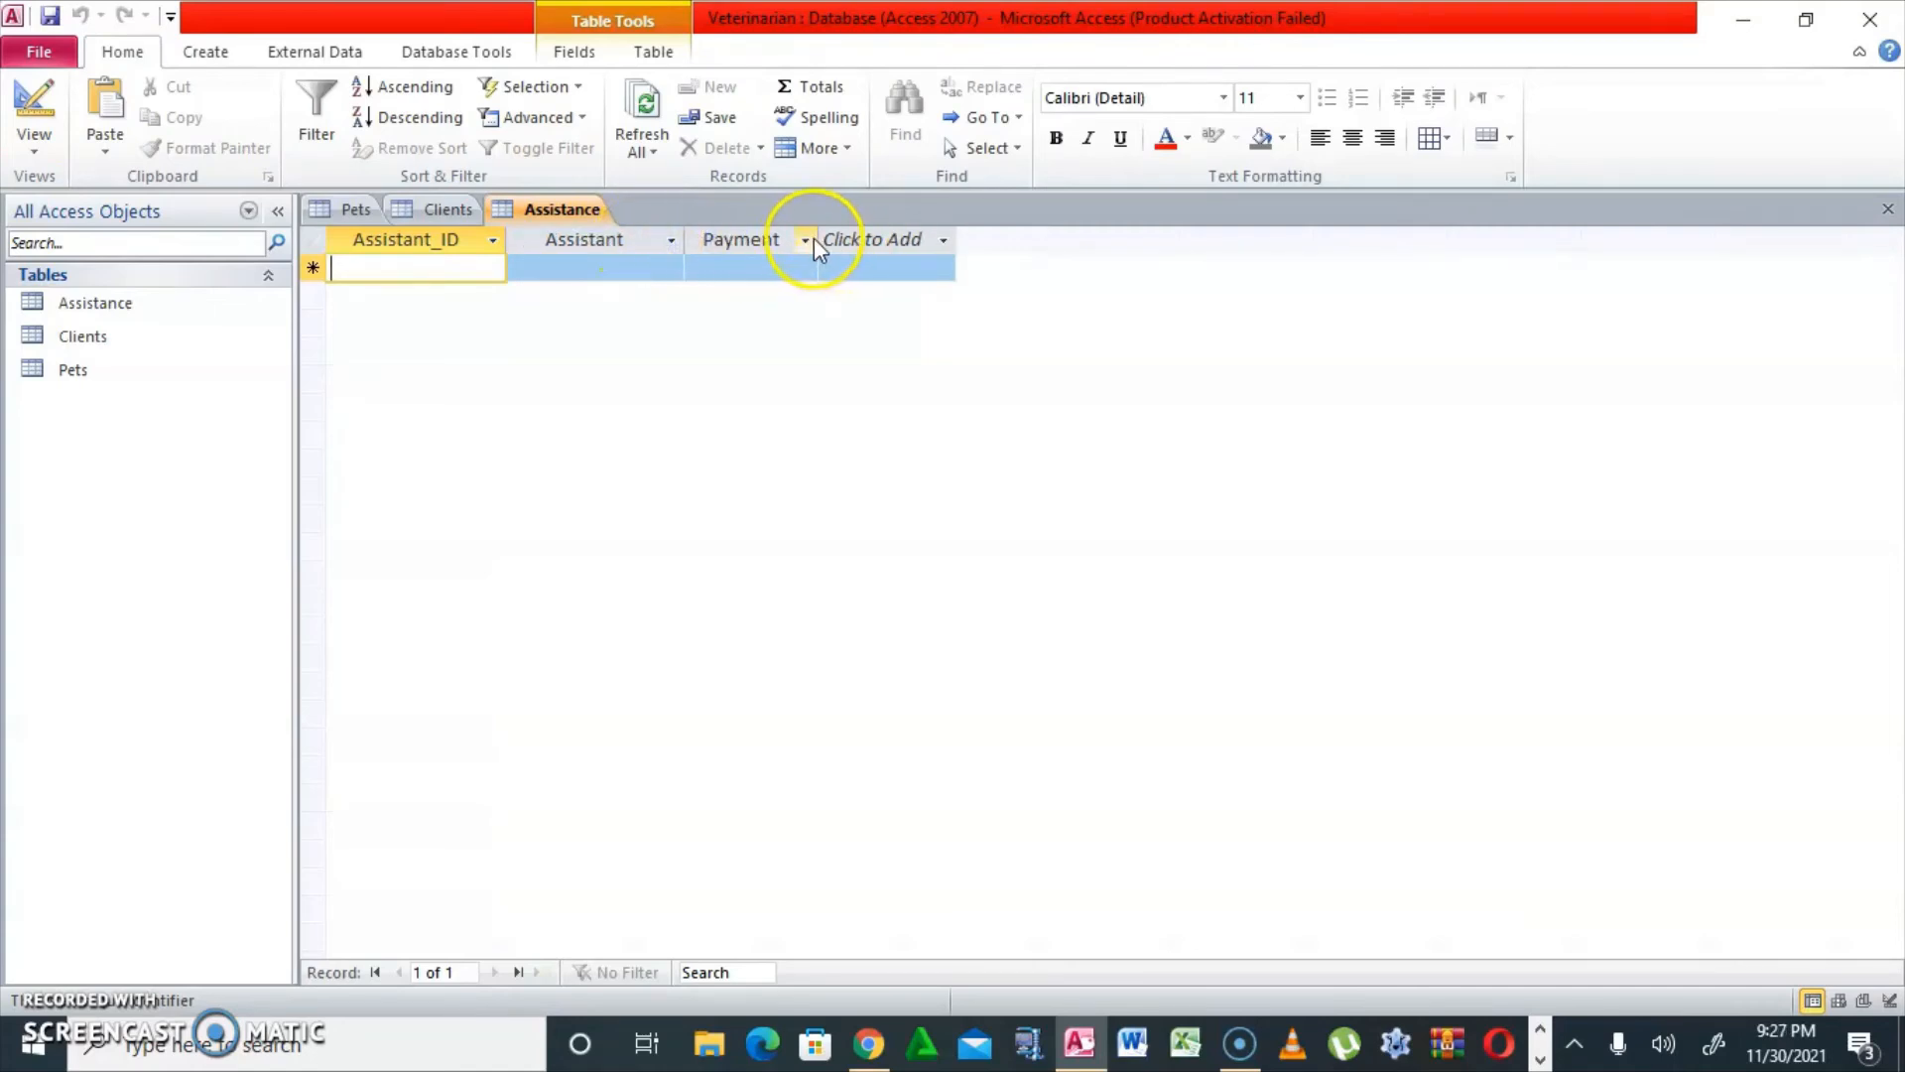
{"action": "left_click_drag", "start_coordinate": [813, 239], "coordinate": [869, 238]}
{"action": "left_click", "coordinate": [878, 239]}
Enter six records in the Assistant_ID column: BS, JK, RD, JL, RY and FT
{"action": "left_click", "coordinate": [471, 263]}
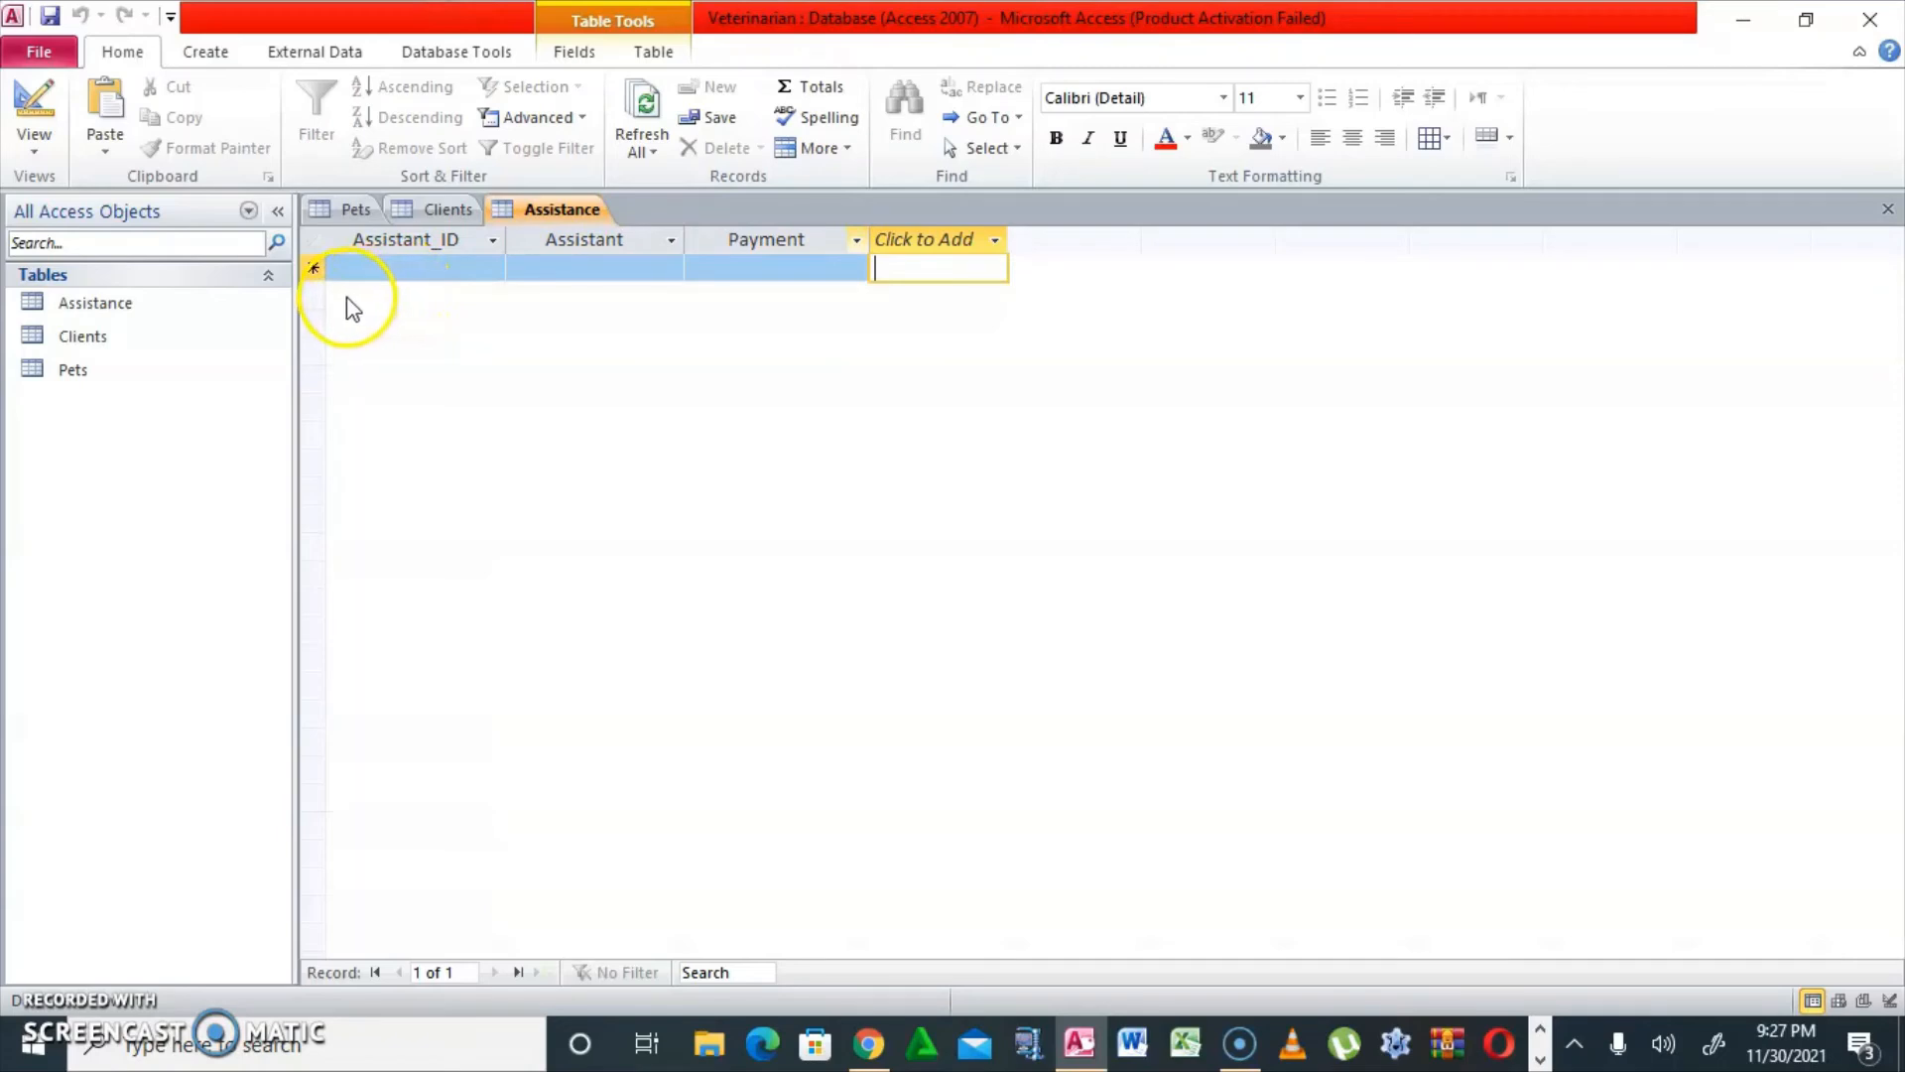
{"action": "left_click", "coordinate": [407, 270]}
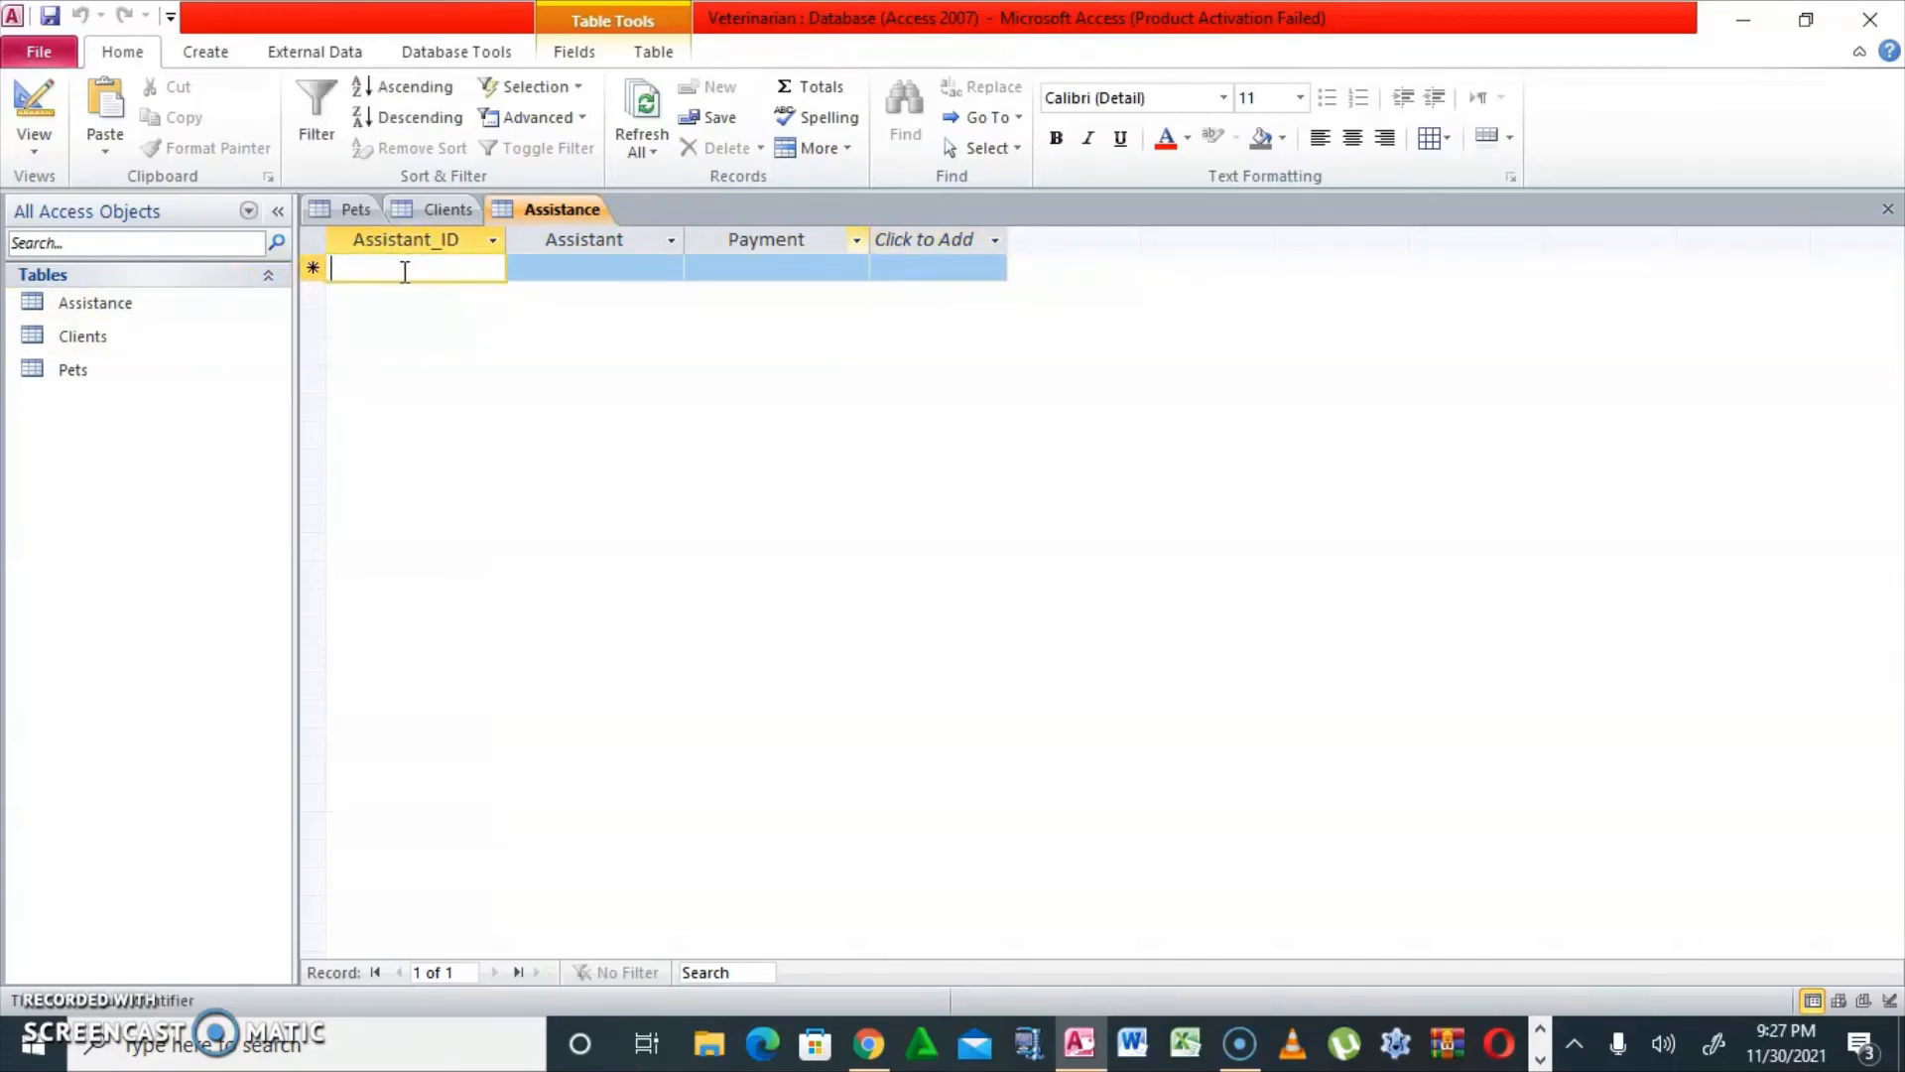
{"action": "type", "text": "BS"}
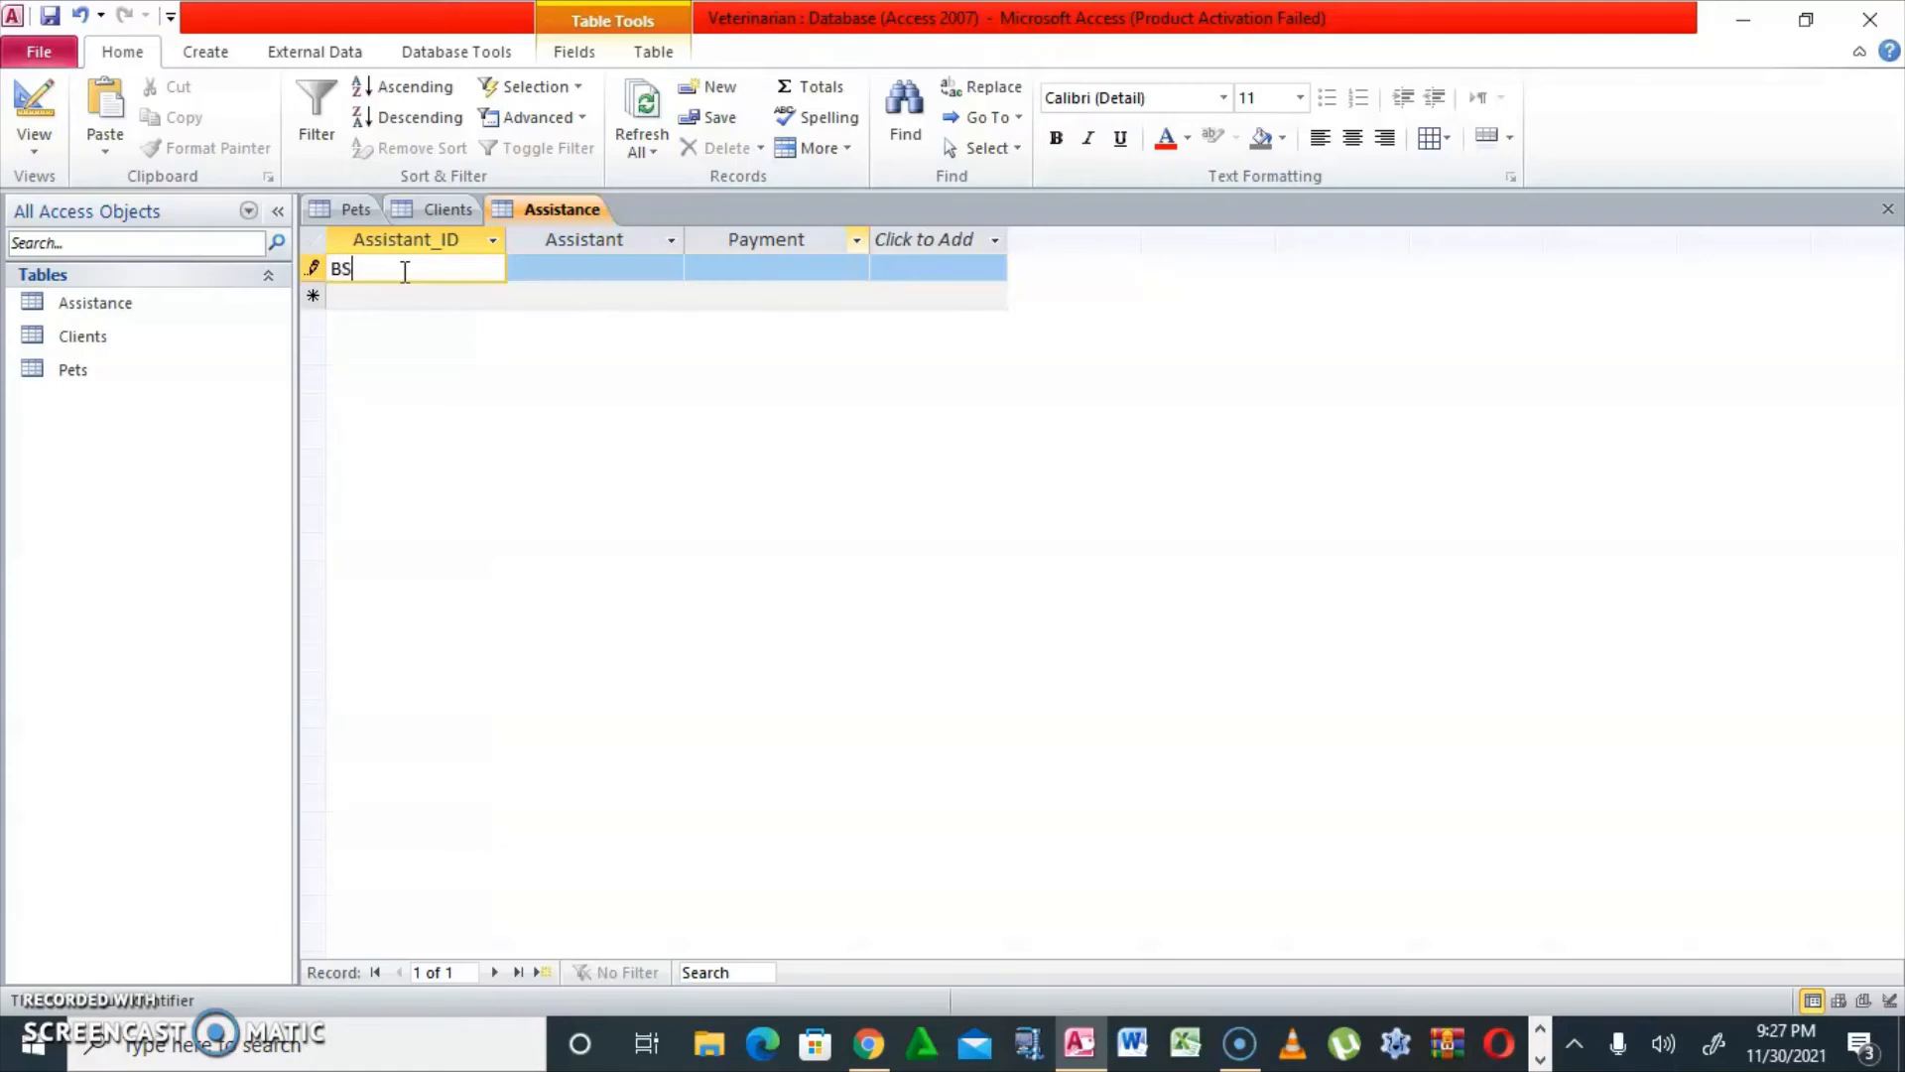
{"action": "left_click", "coordinate": [396, 298]}
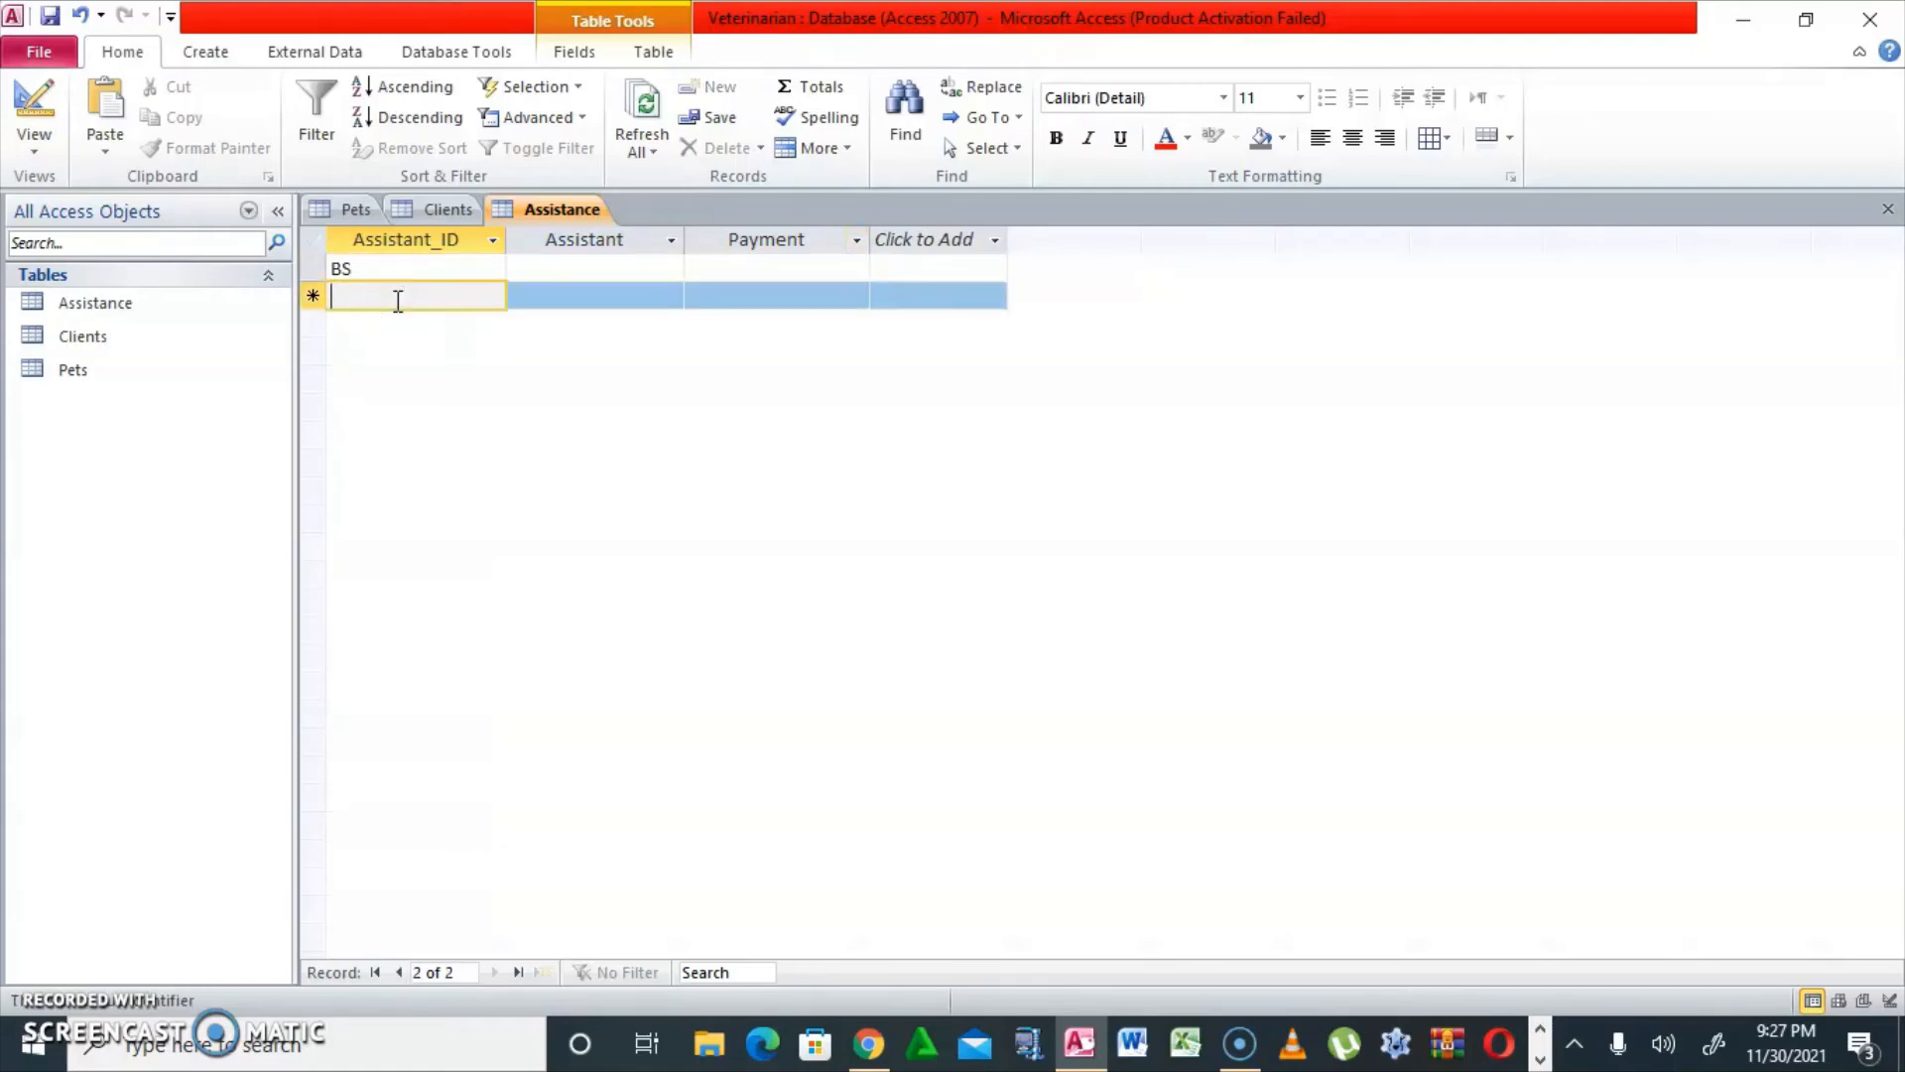
{"action": "type", "text": "JK"}
{"action": "key", "text": "Down"}
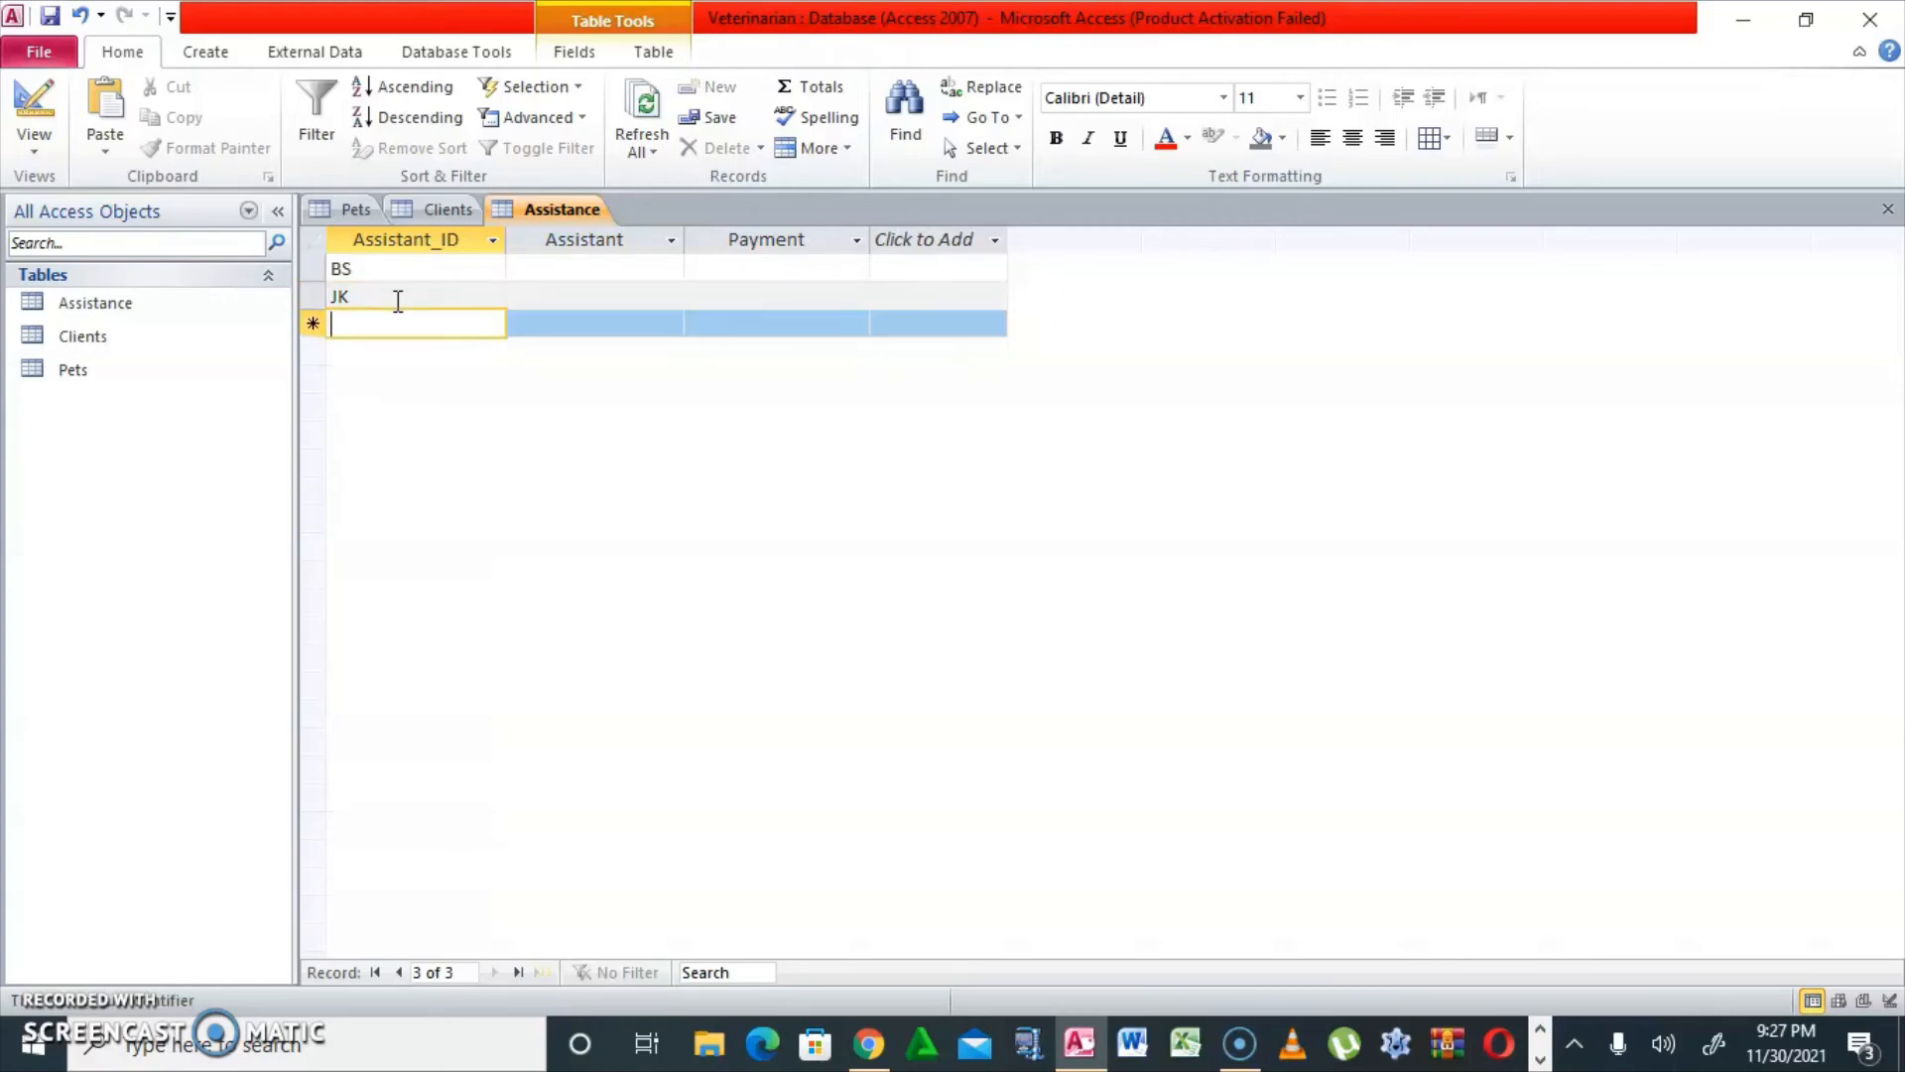
{"action": "type", "text": "RD"}
{"action": "key", "text": "Down"}
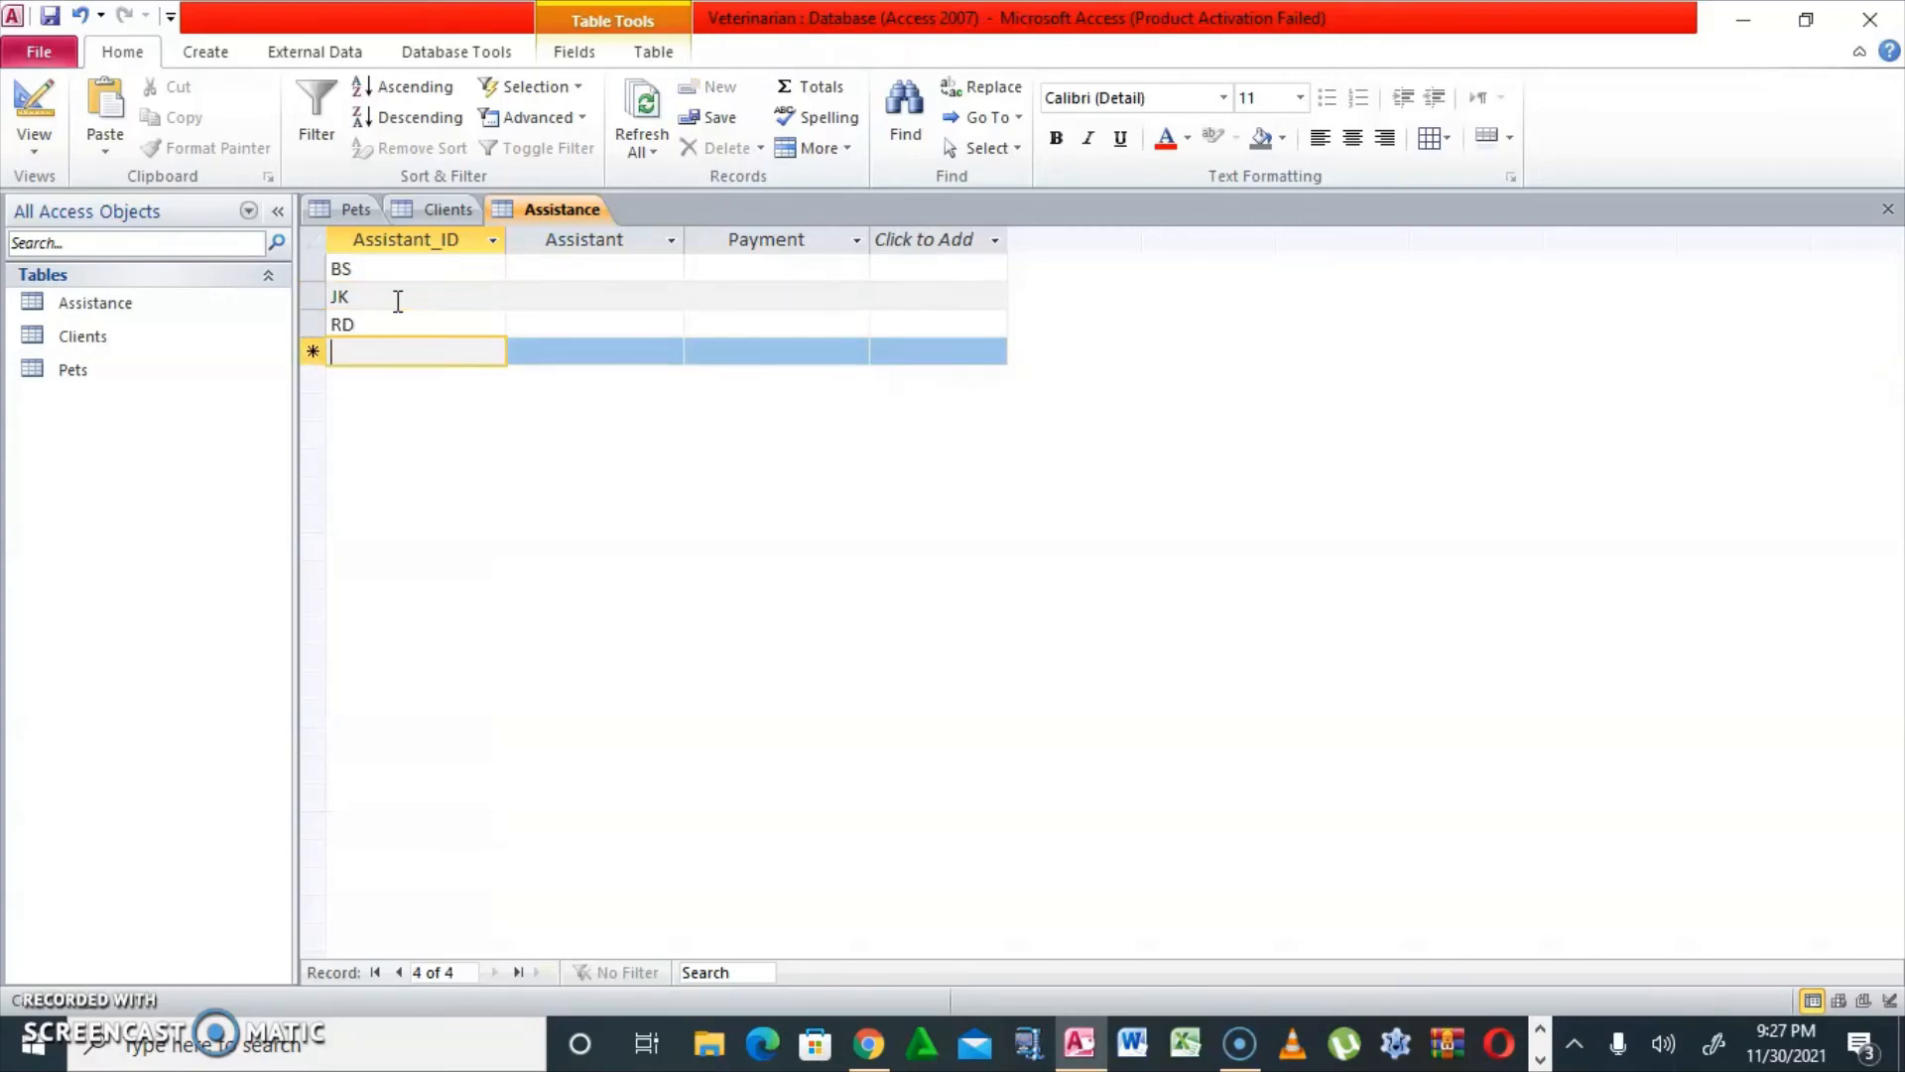
{"action": "type", "text": "JL"}
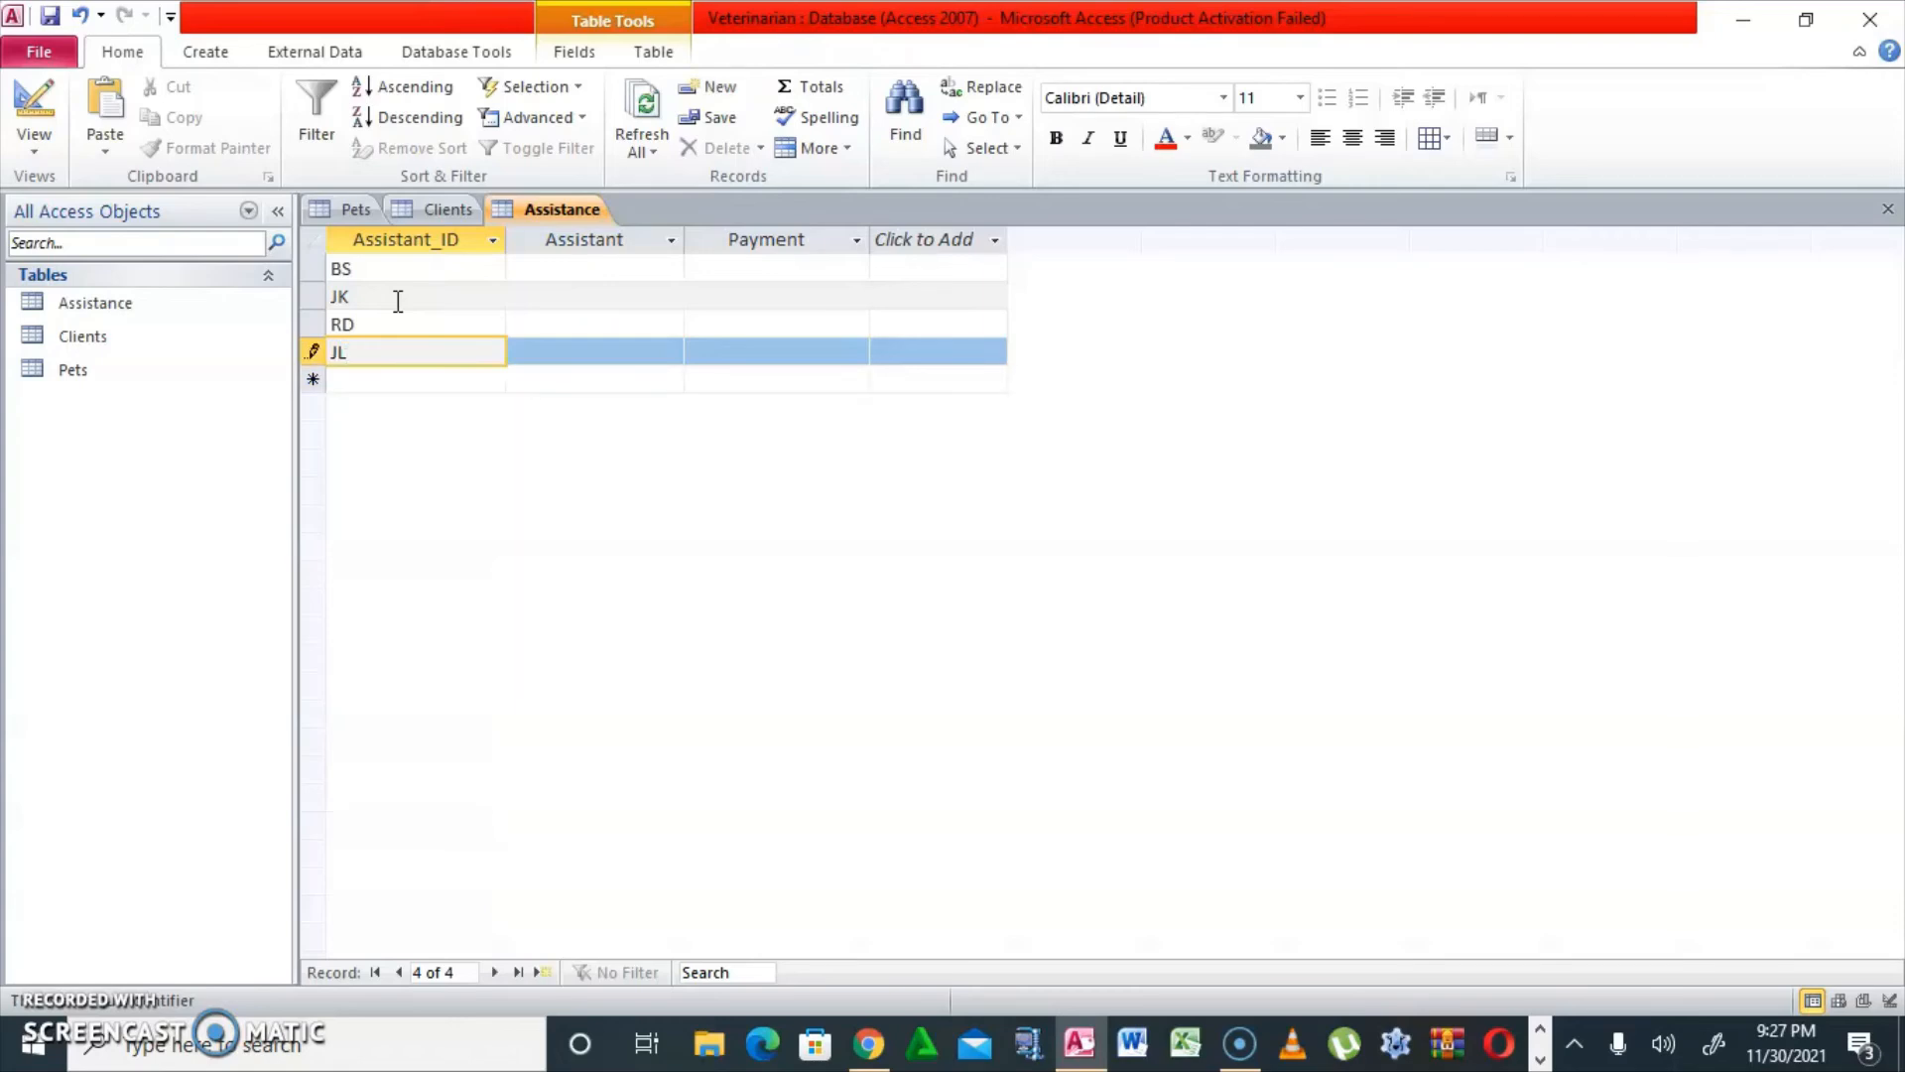
{"action": "key", "text": "Down"}
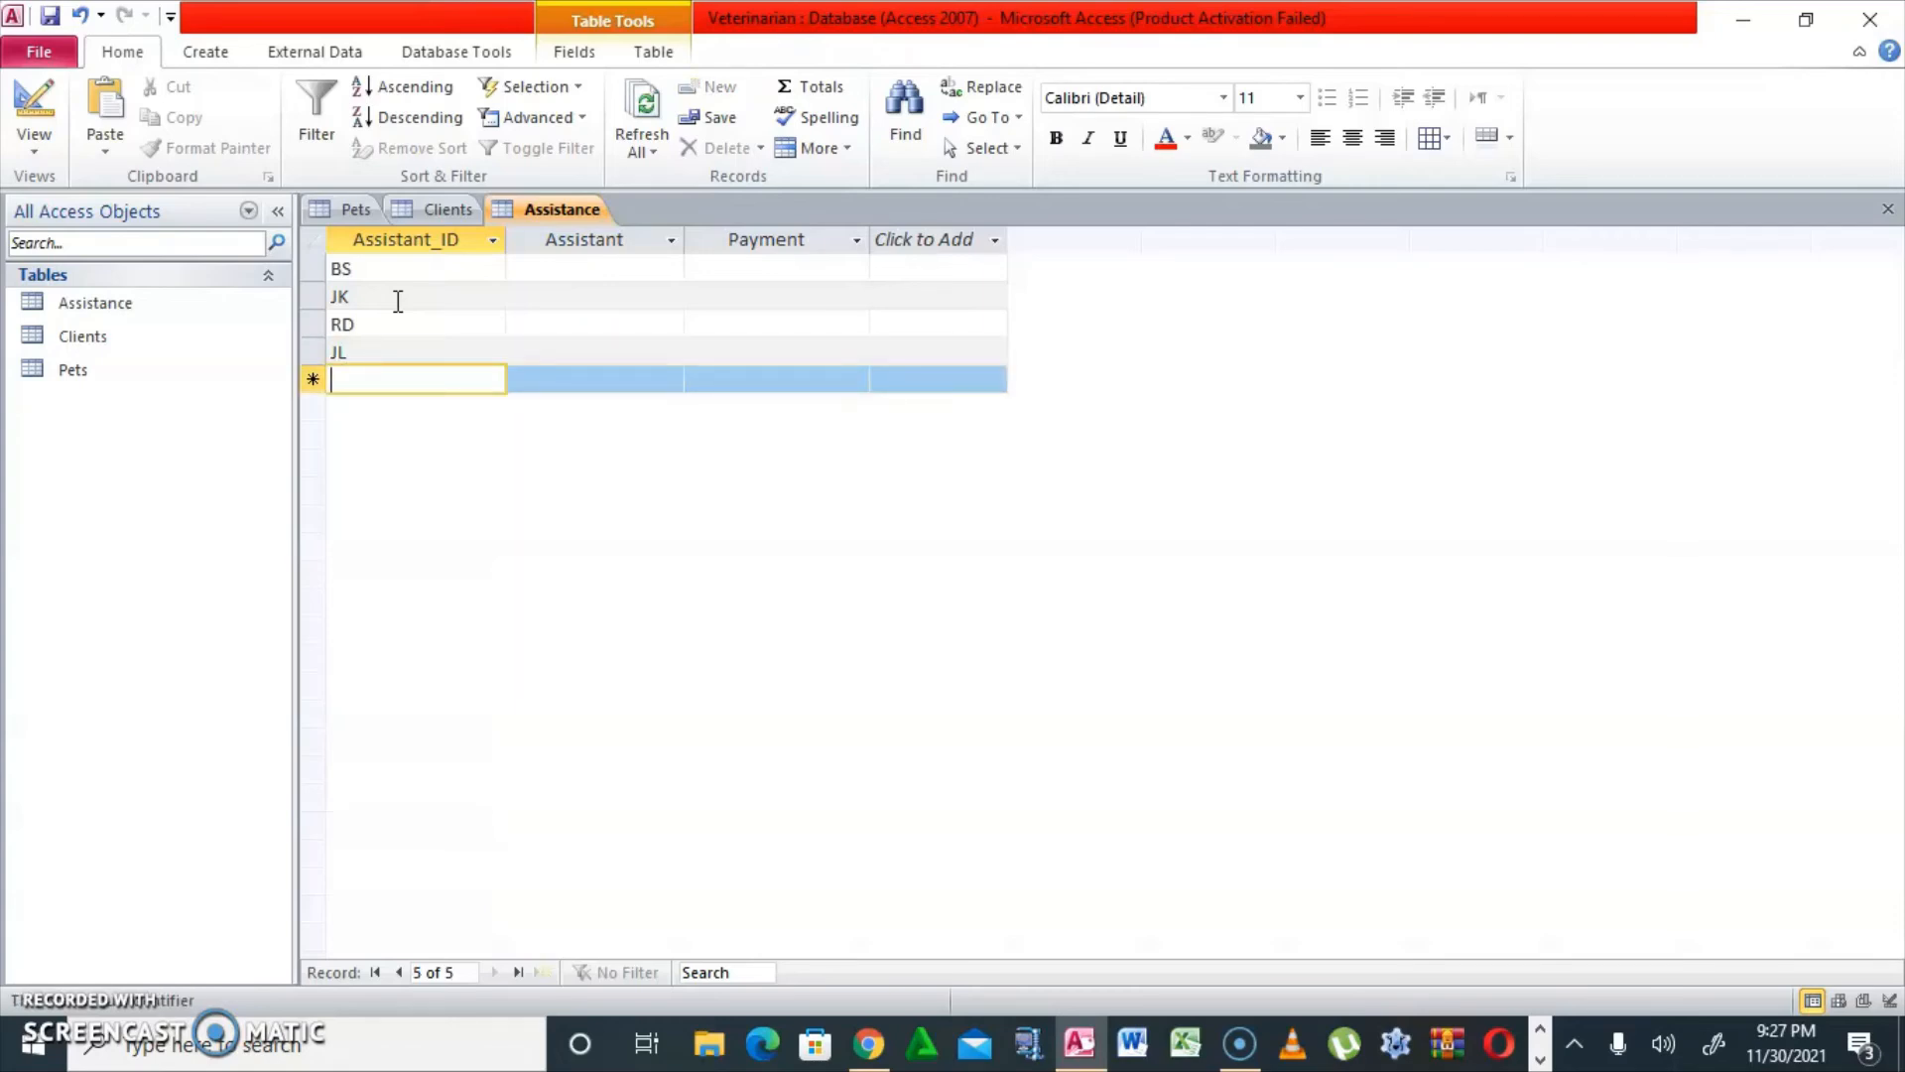
{"action": "type", "text": "RY"}
{"action": "key", "text": "Down"}
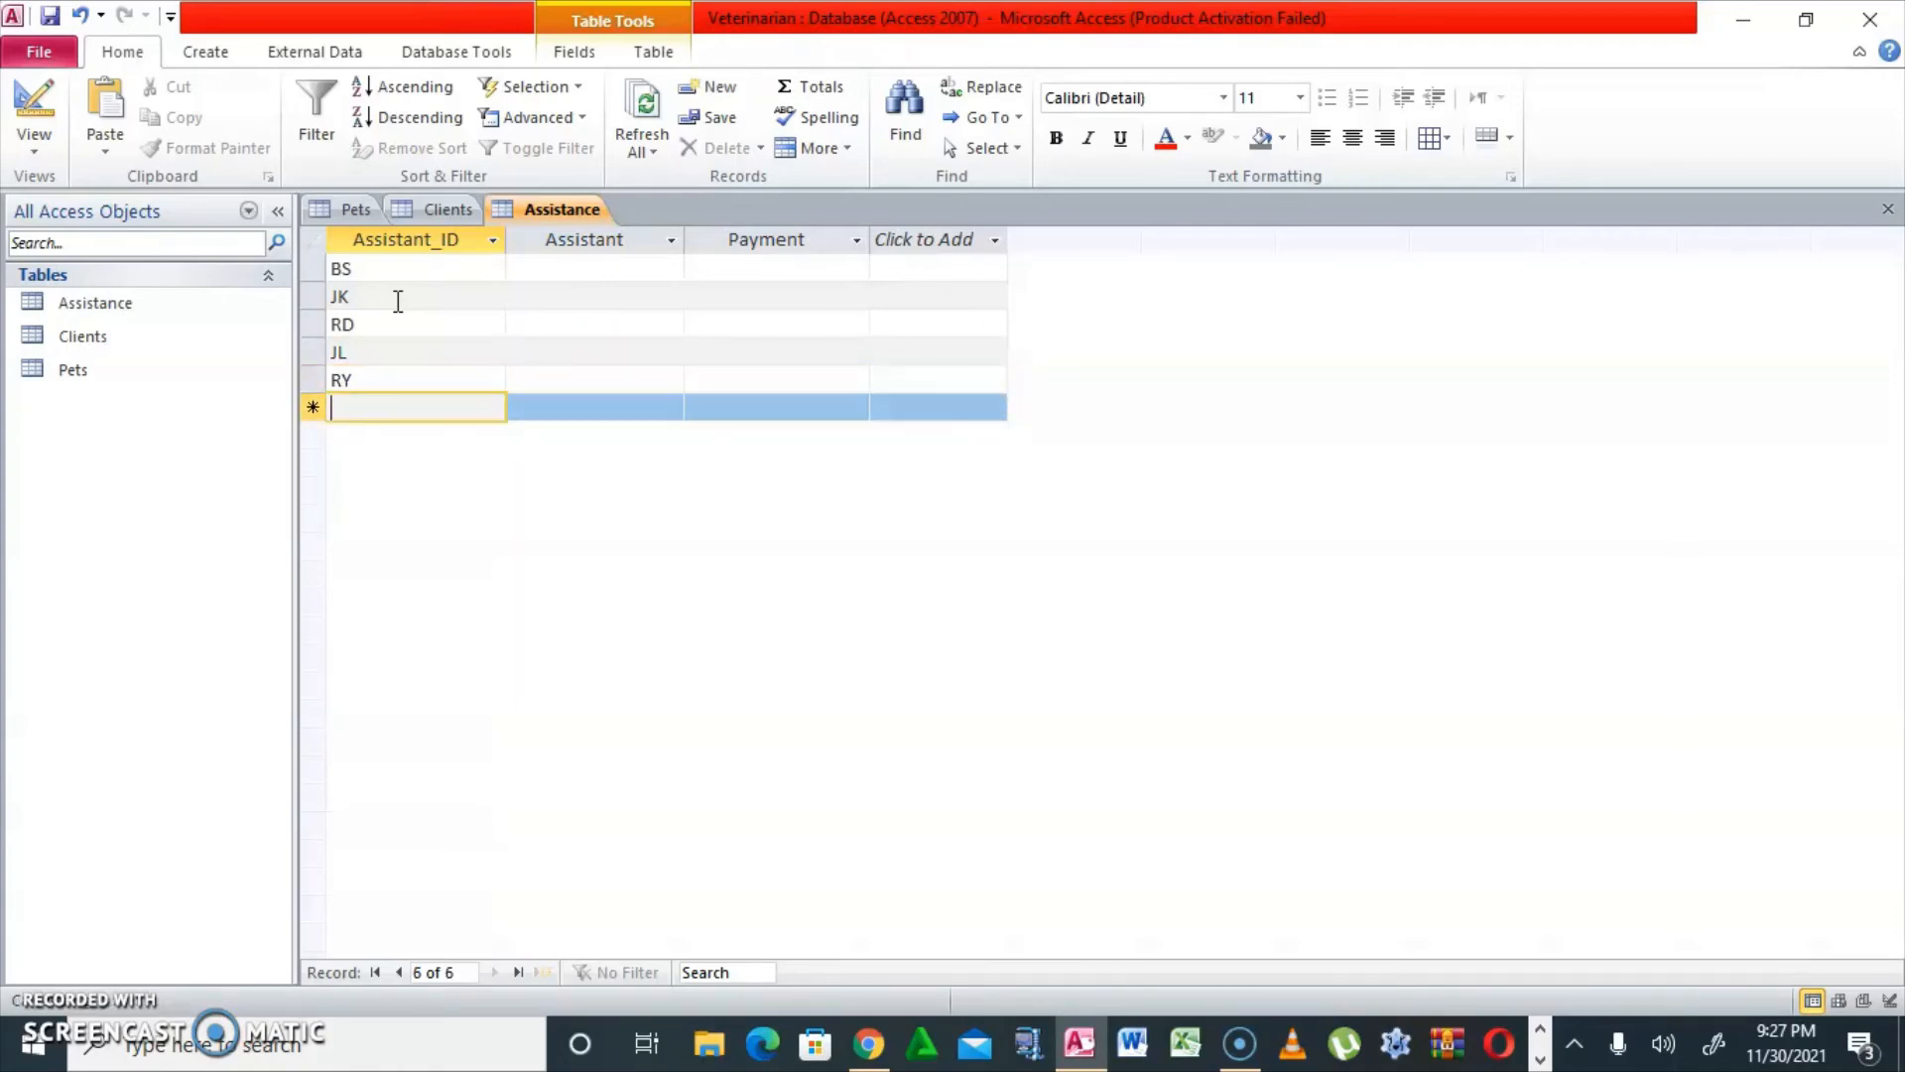
{"action": "type", "text": "FT"}
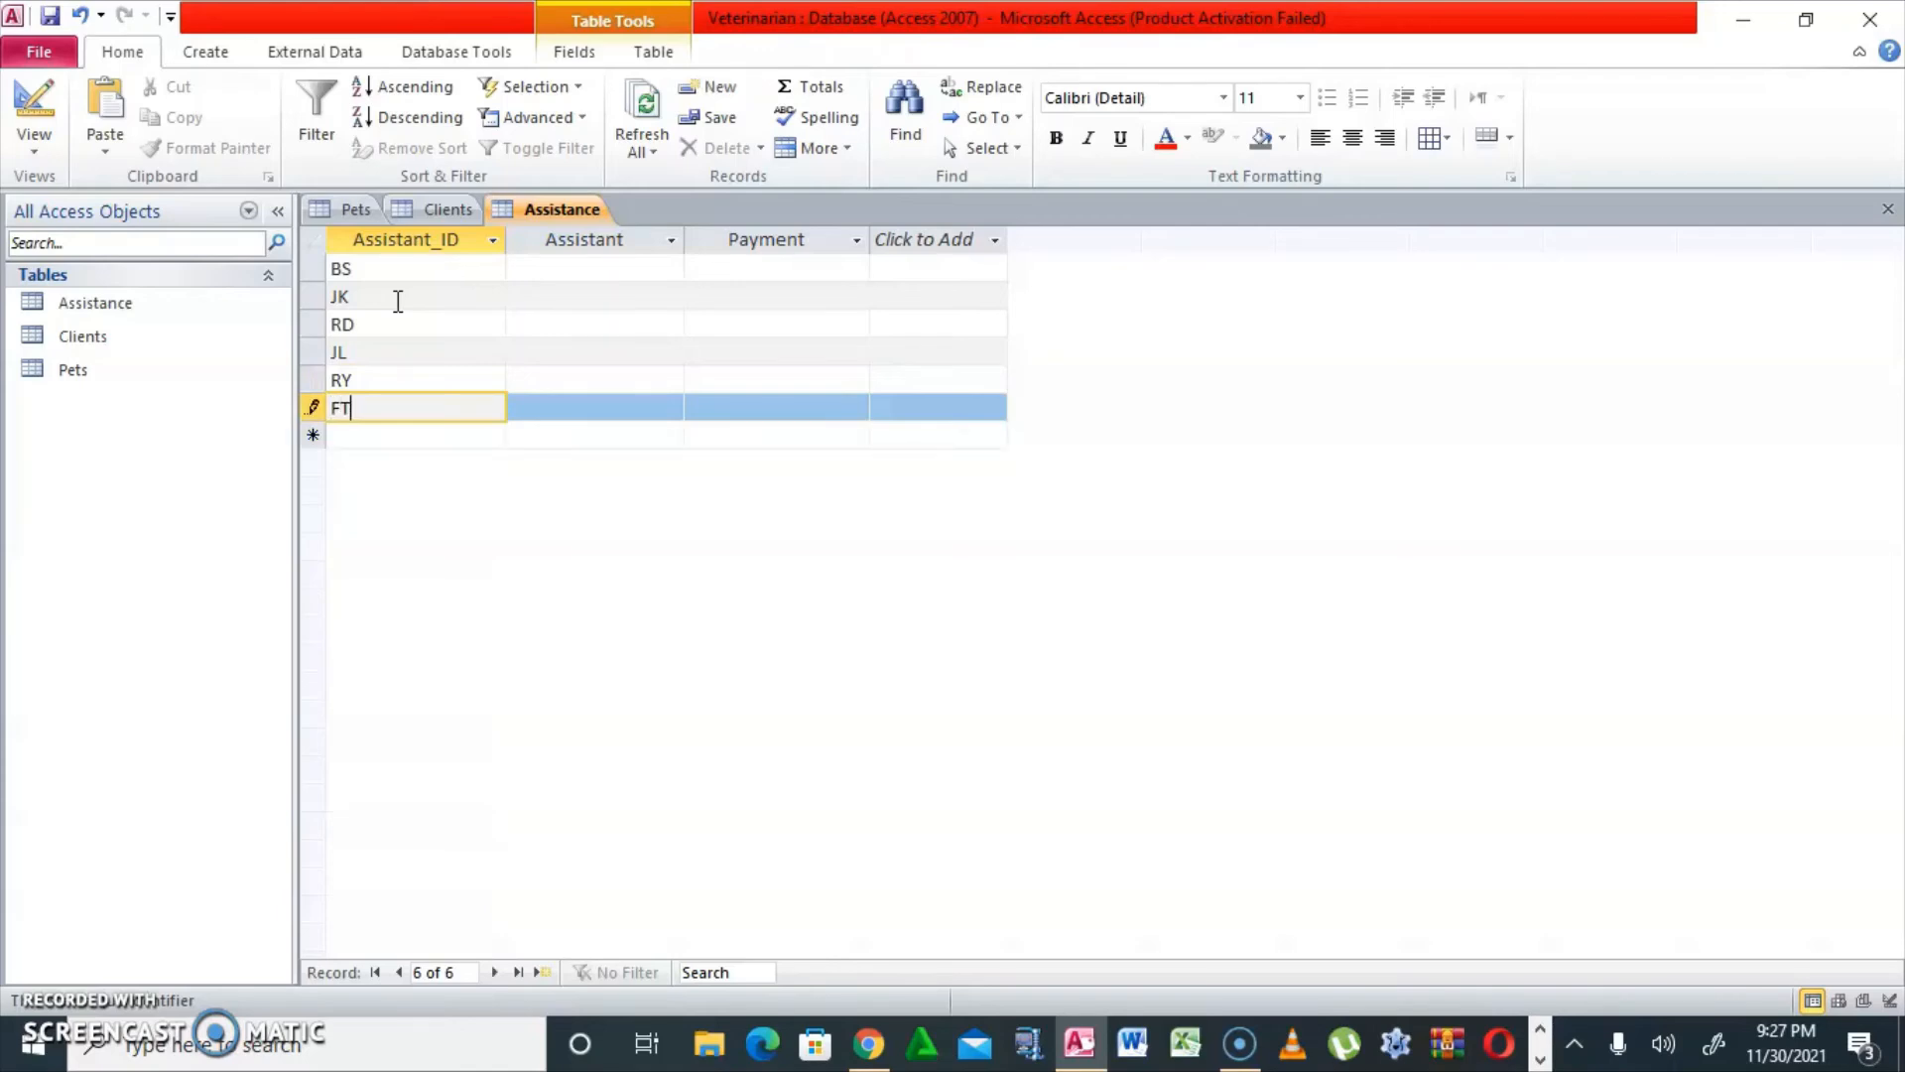
Fill the Assistant column with each assistant's full name, matching the initials in Assistant_ID for all six records
{"action": "left_click", "coordinate": [534, 272]}
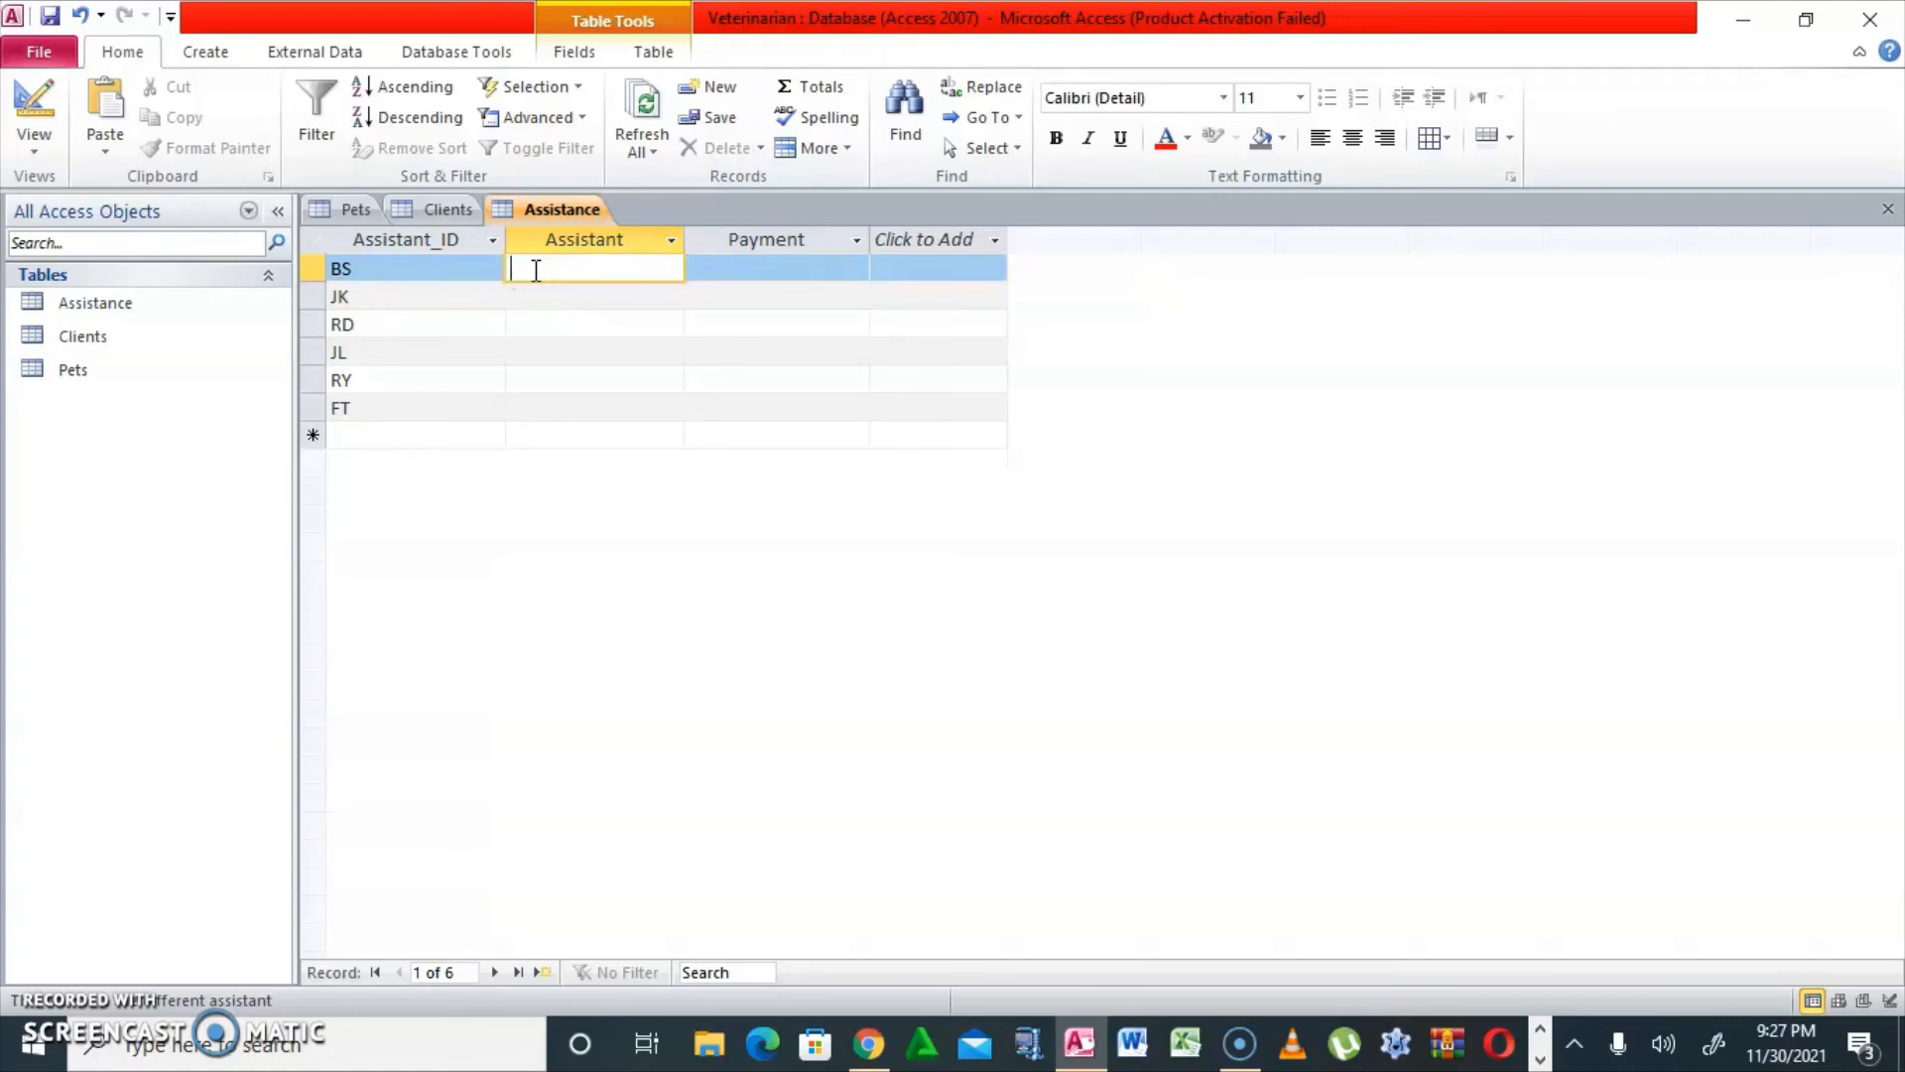
{"action": "type", "text": "Brent Smith"}
{"action": "key", "text": "Down"}
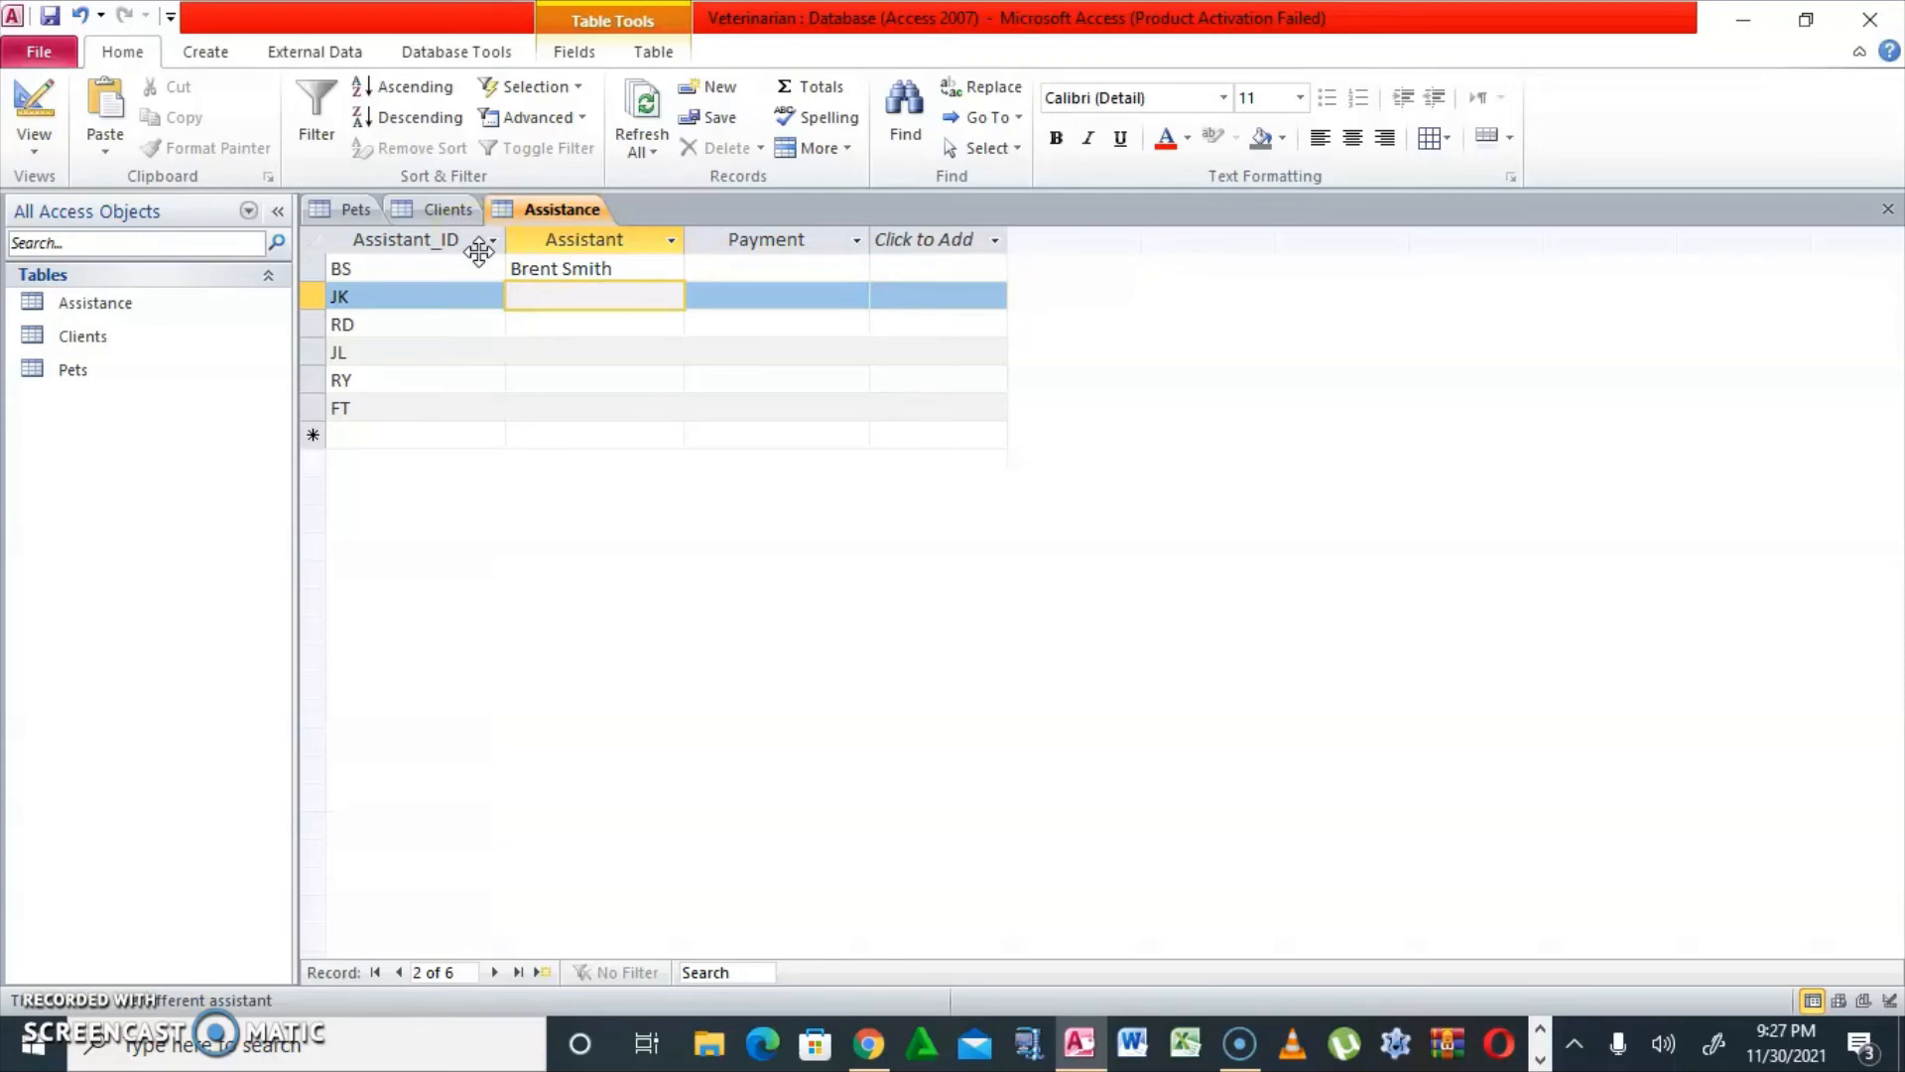
{"action": "type", "text": "June Krab"}
{"action": "key", "text": "Down"}
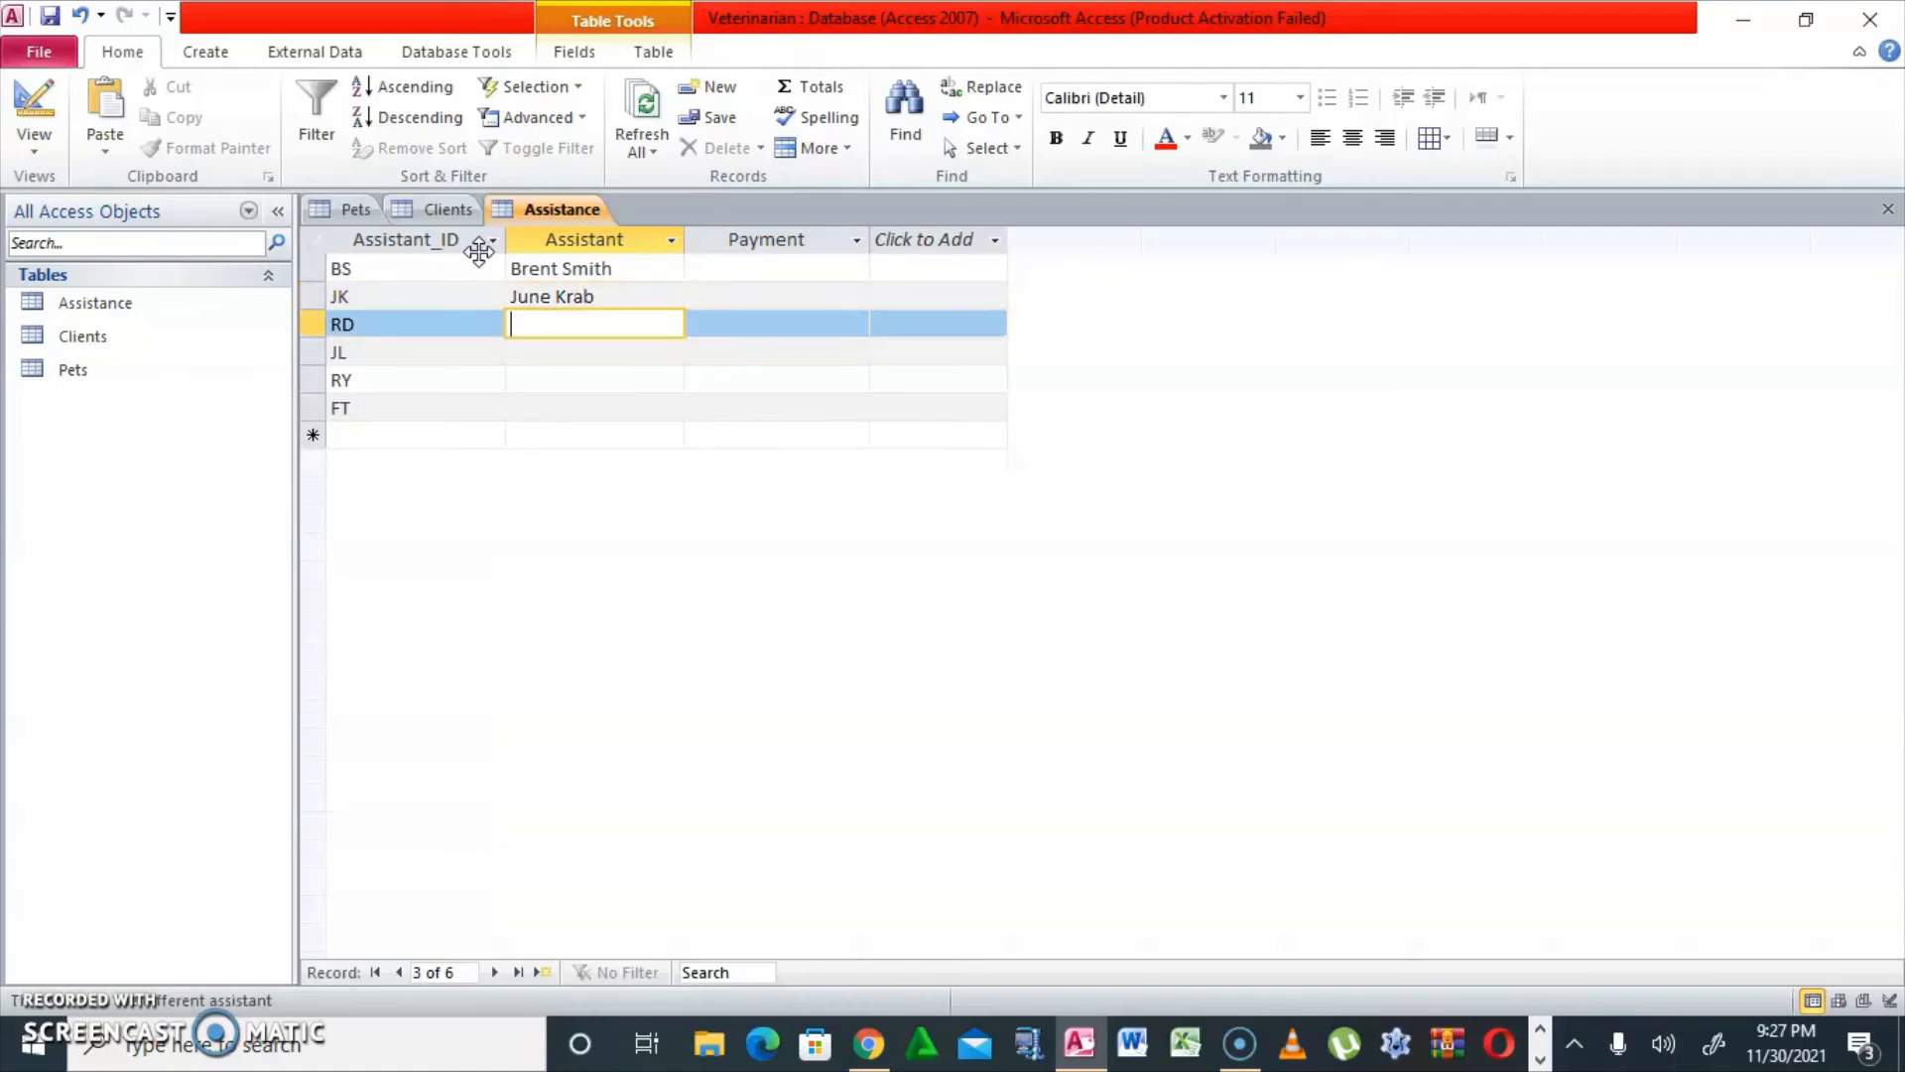
{"action": "type", "text": "Ryan Deen"}
{"action": "key", "text": "Down"}
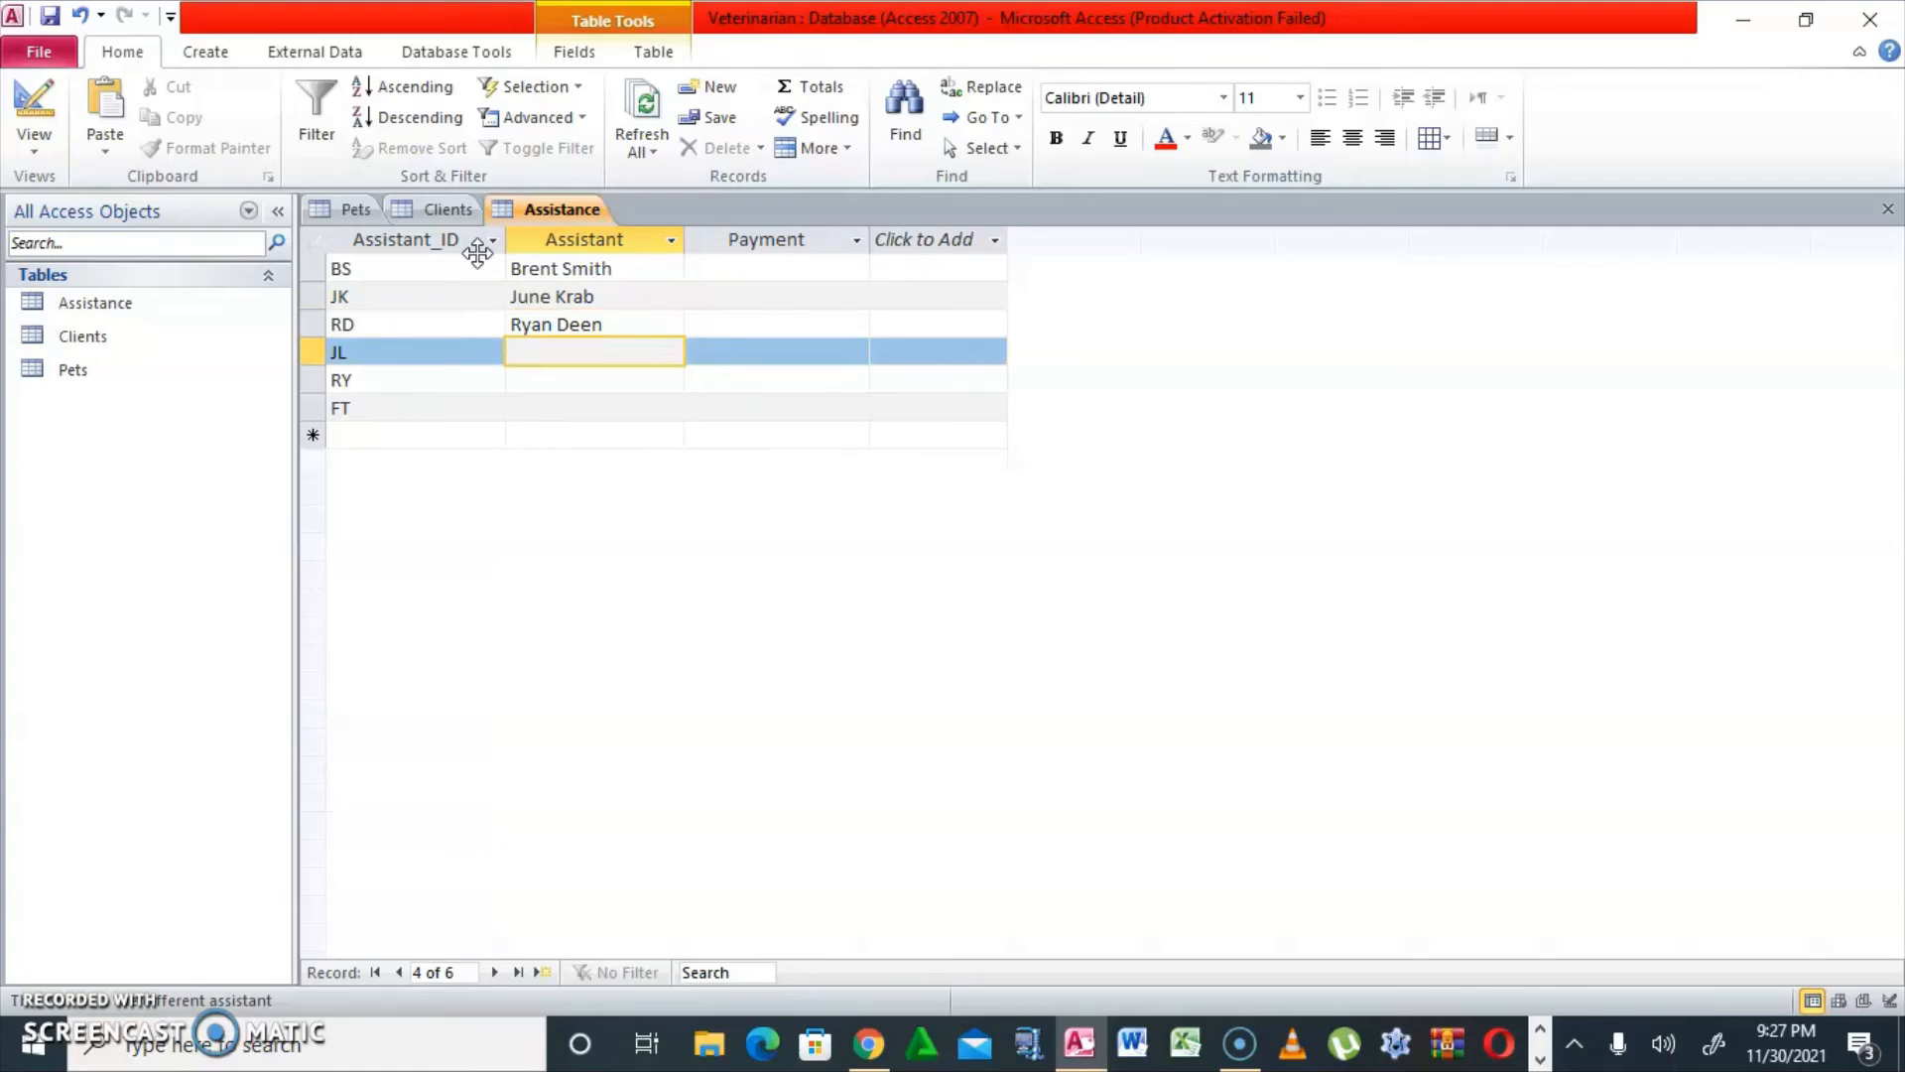
{"action": "type", "text": "Jackie Little"}
{"action": "key", "text": "Down"}
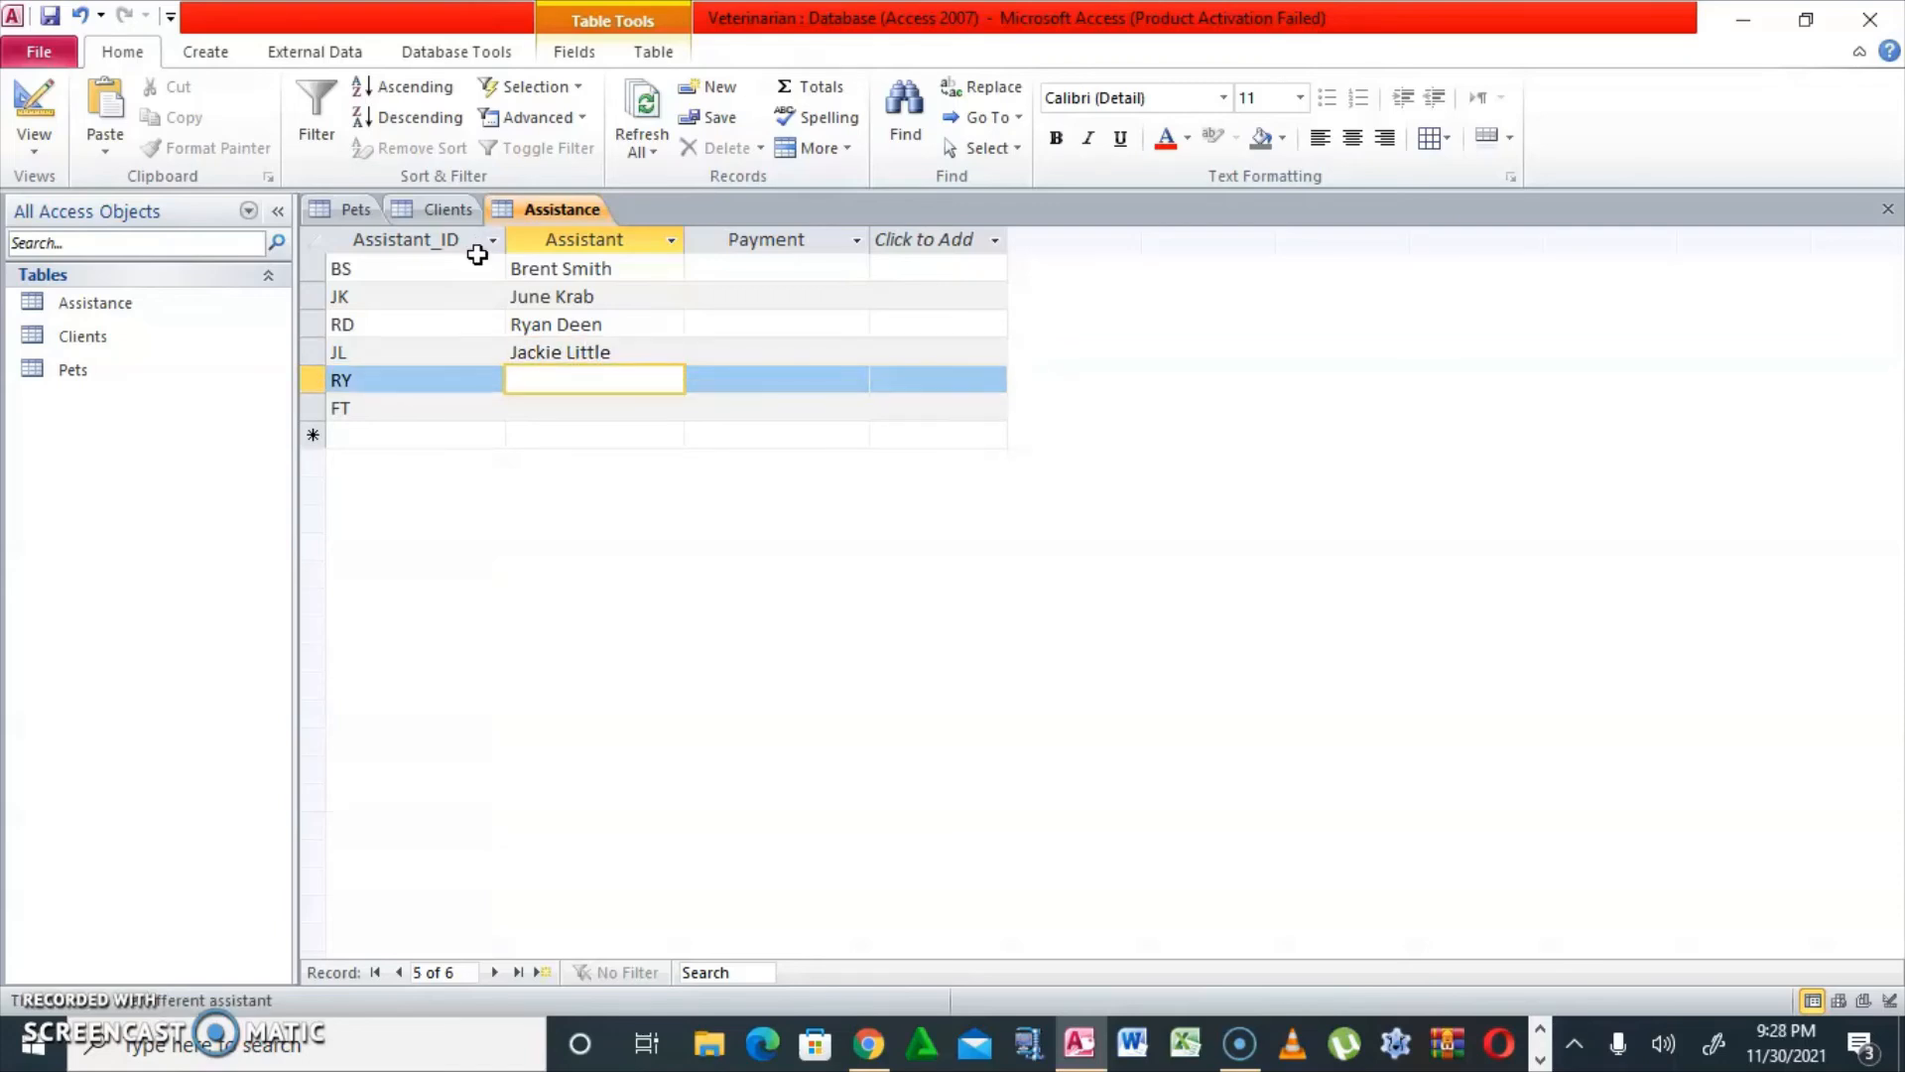
{"action": "type", "text": "Roy Yorke"}
{"action": "key", "text": "Down"}
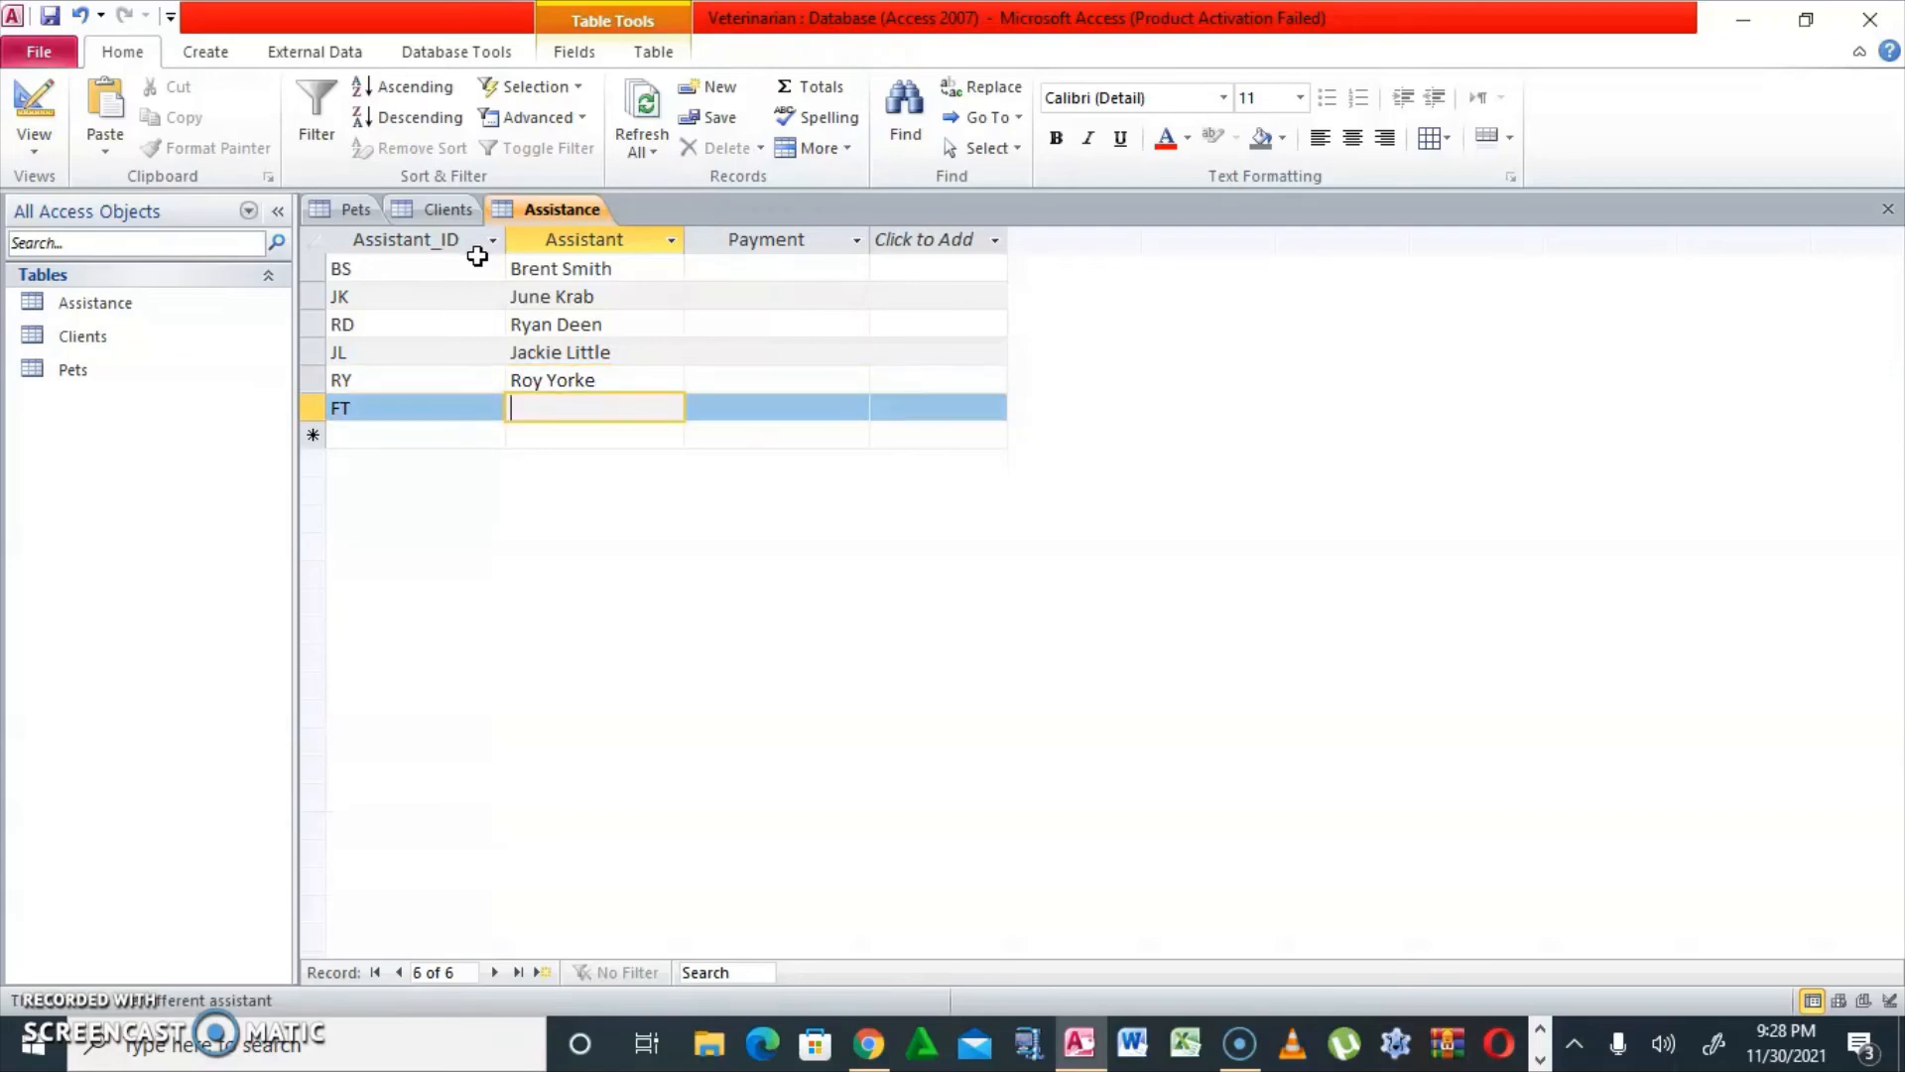
{"action": "type", "text": "Fred Tuitt"}
Enter the payments for the six assistants in record order: 250, 350, 175, 200, 160 and 400
{"action": "left_click", "coordinate": [747, 268]}
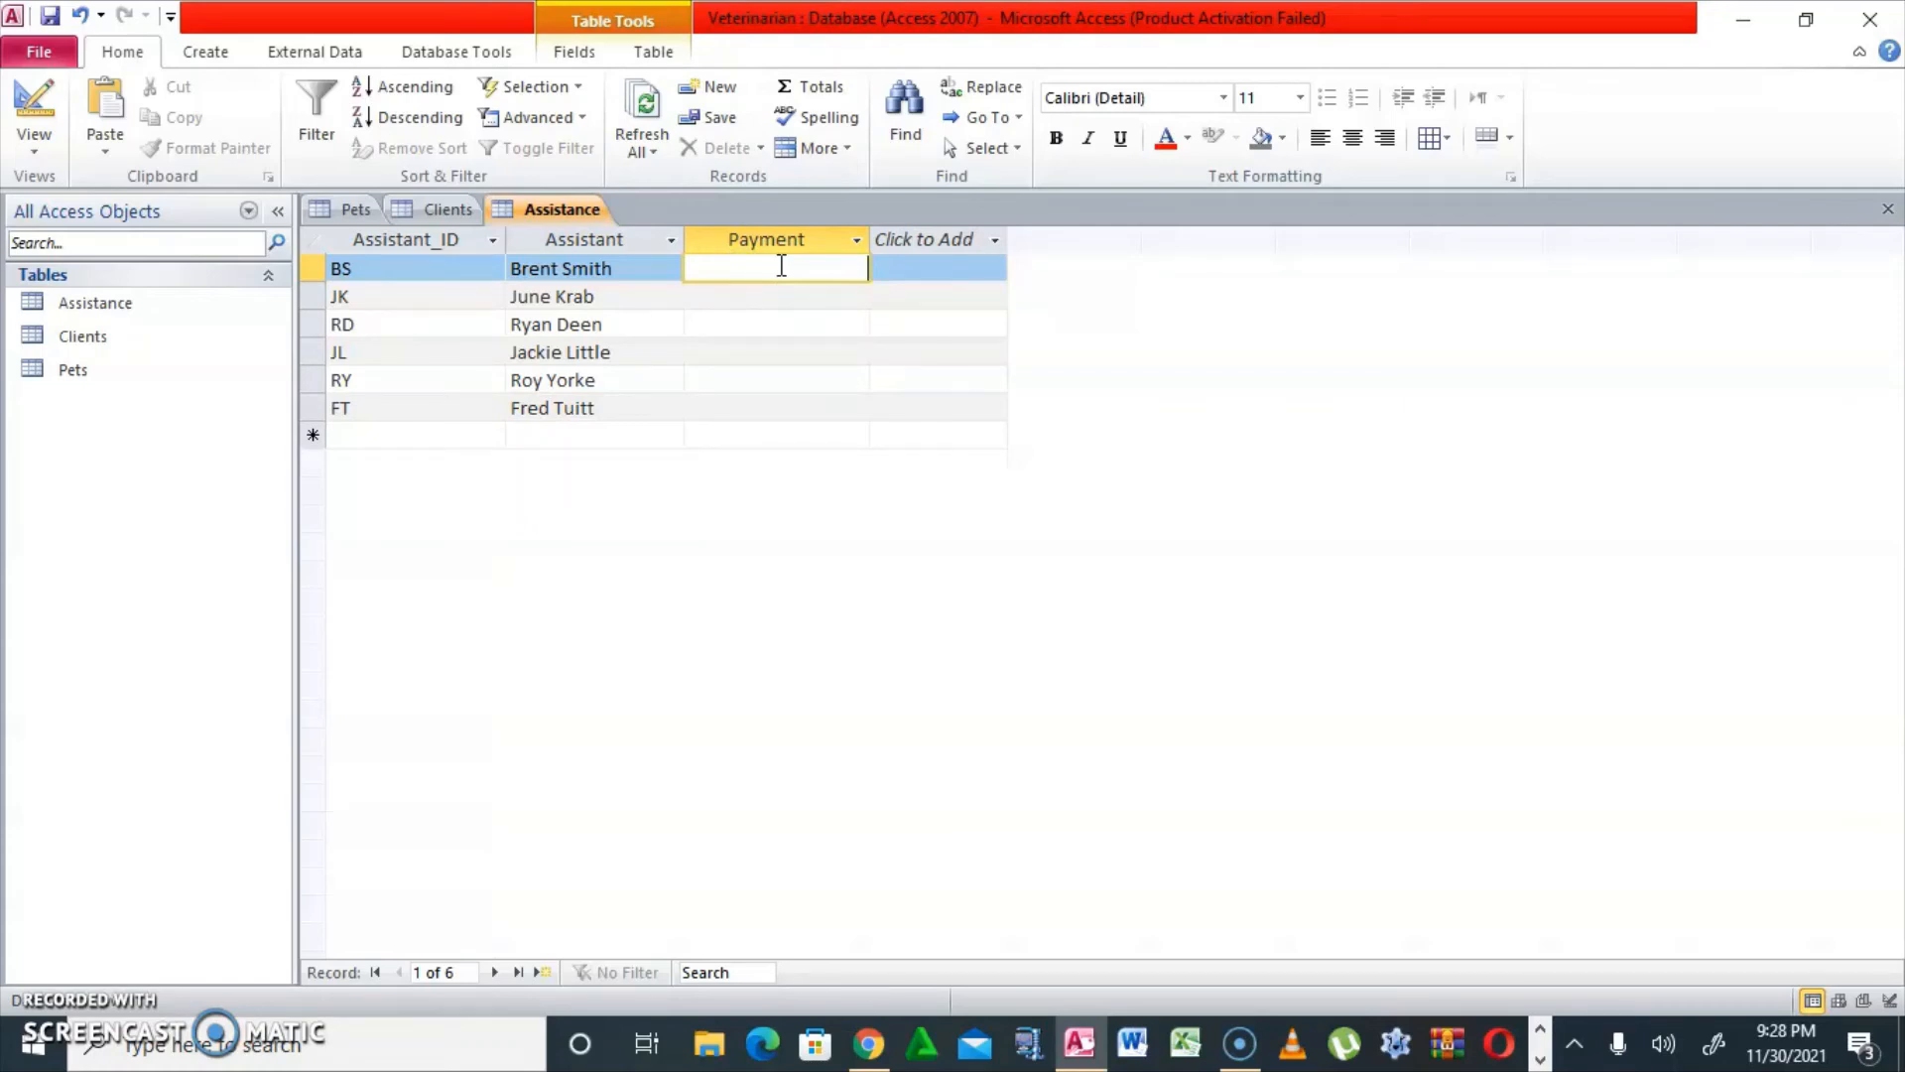
{"action": "type", "text": "250"}
{"action": "key", "text": "Return"}
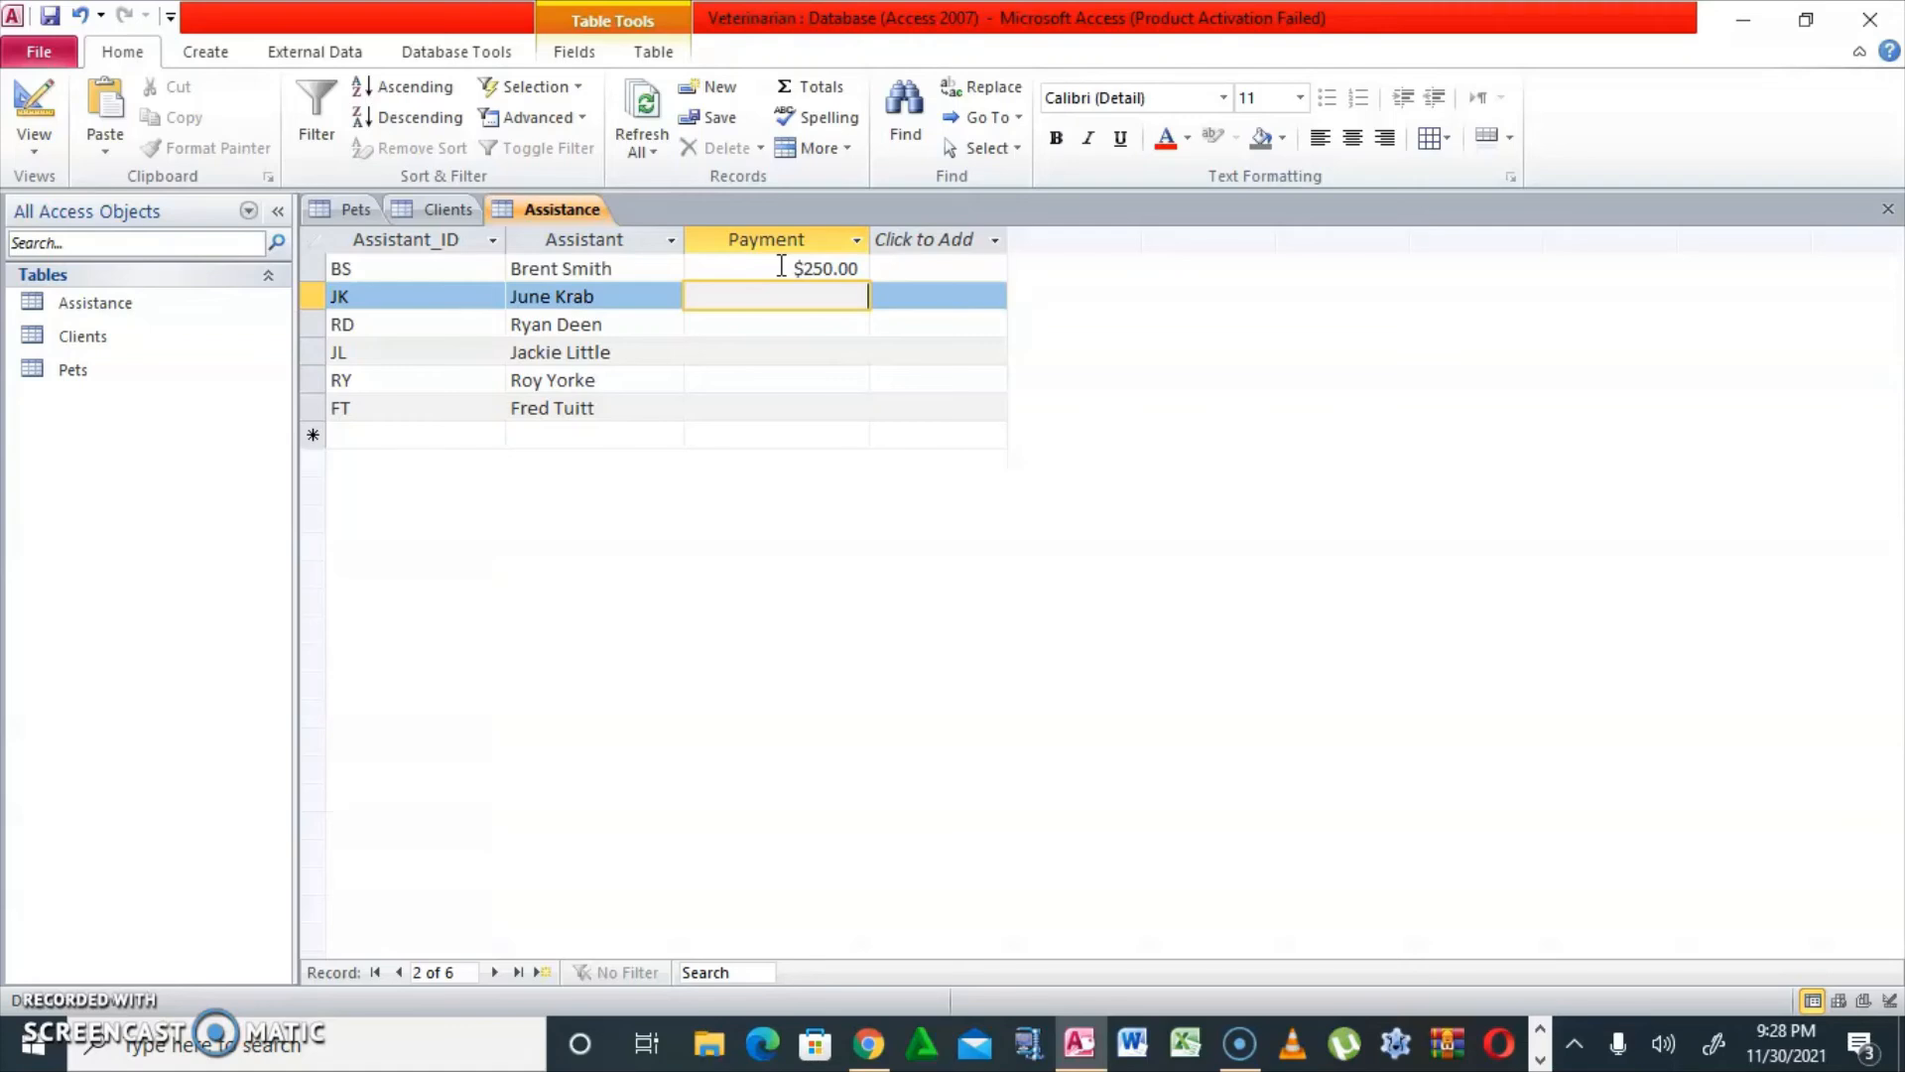
{"action": "type", "text": "350"}
{"action": "key", "text": "Return"}
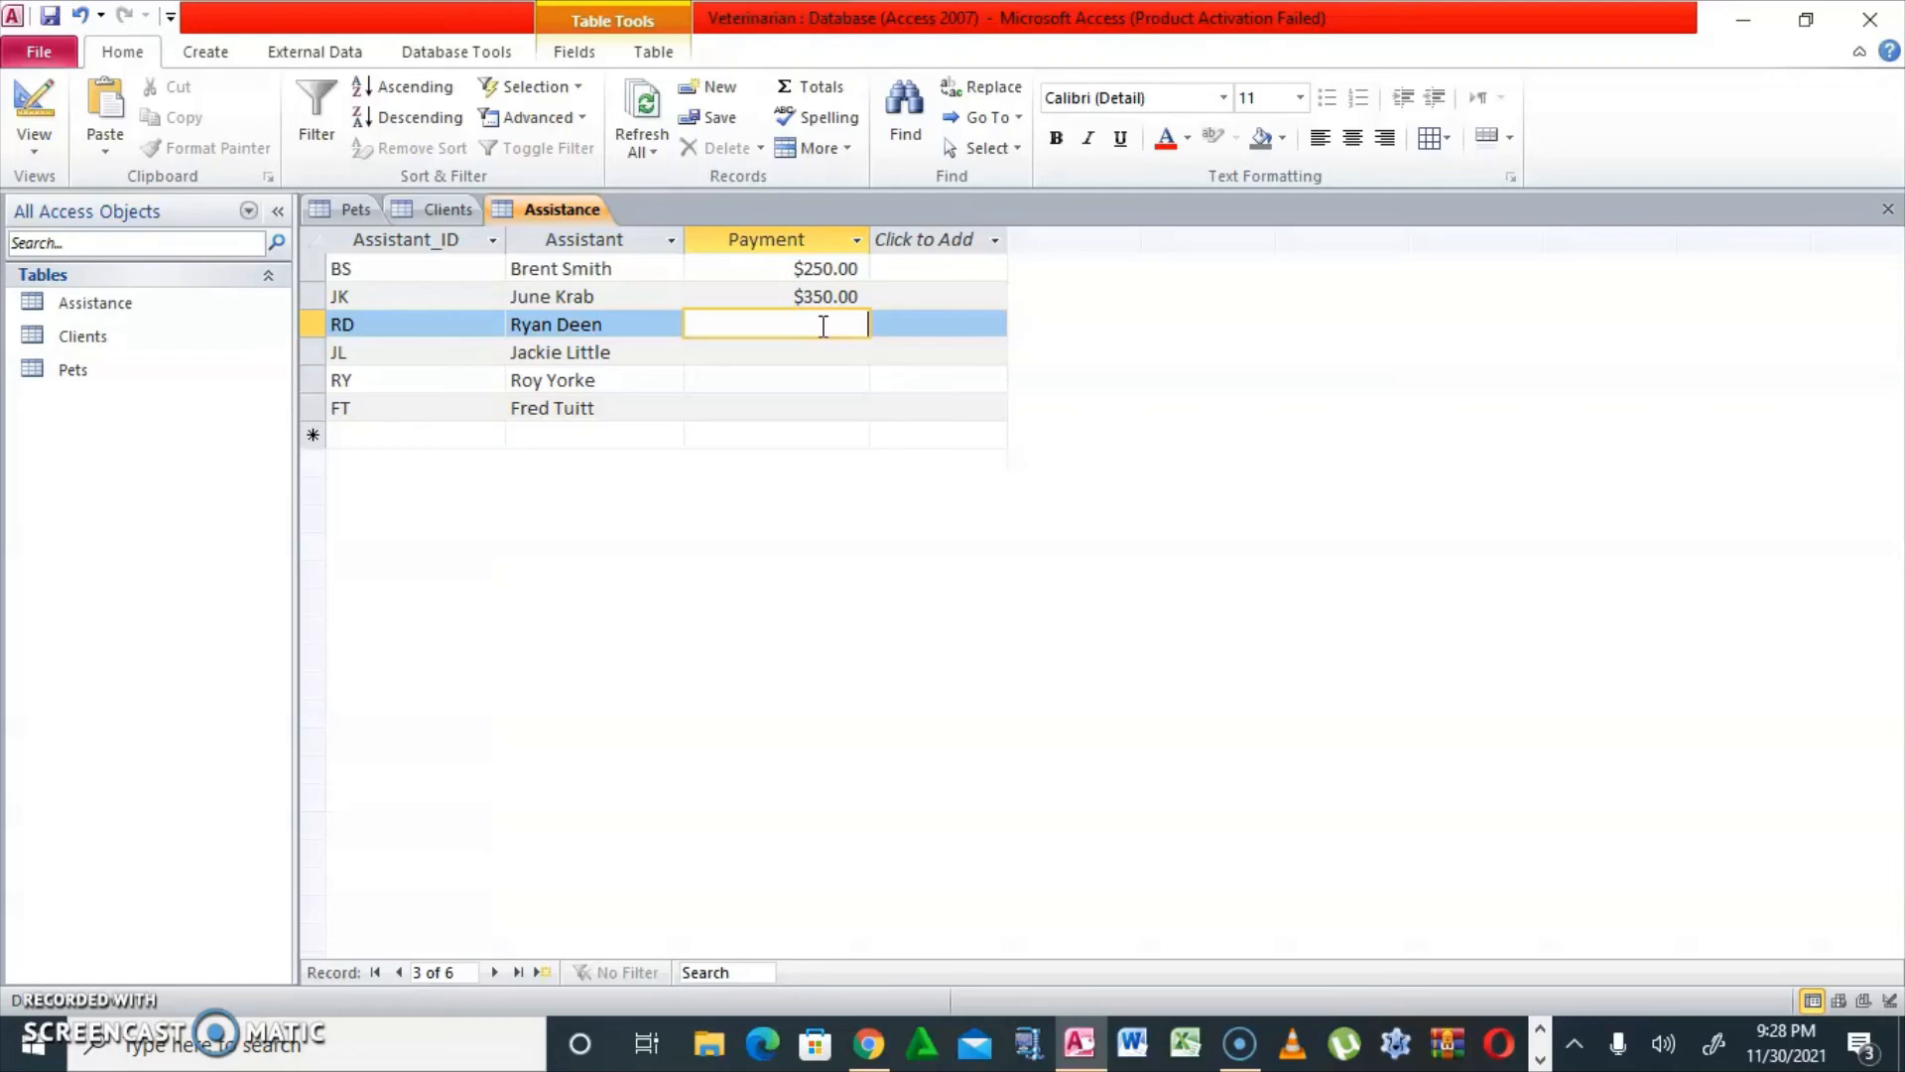
{"action": "type", "text": "175"}
{"action": "key", "text": "Down"}
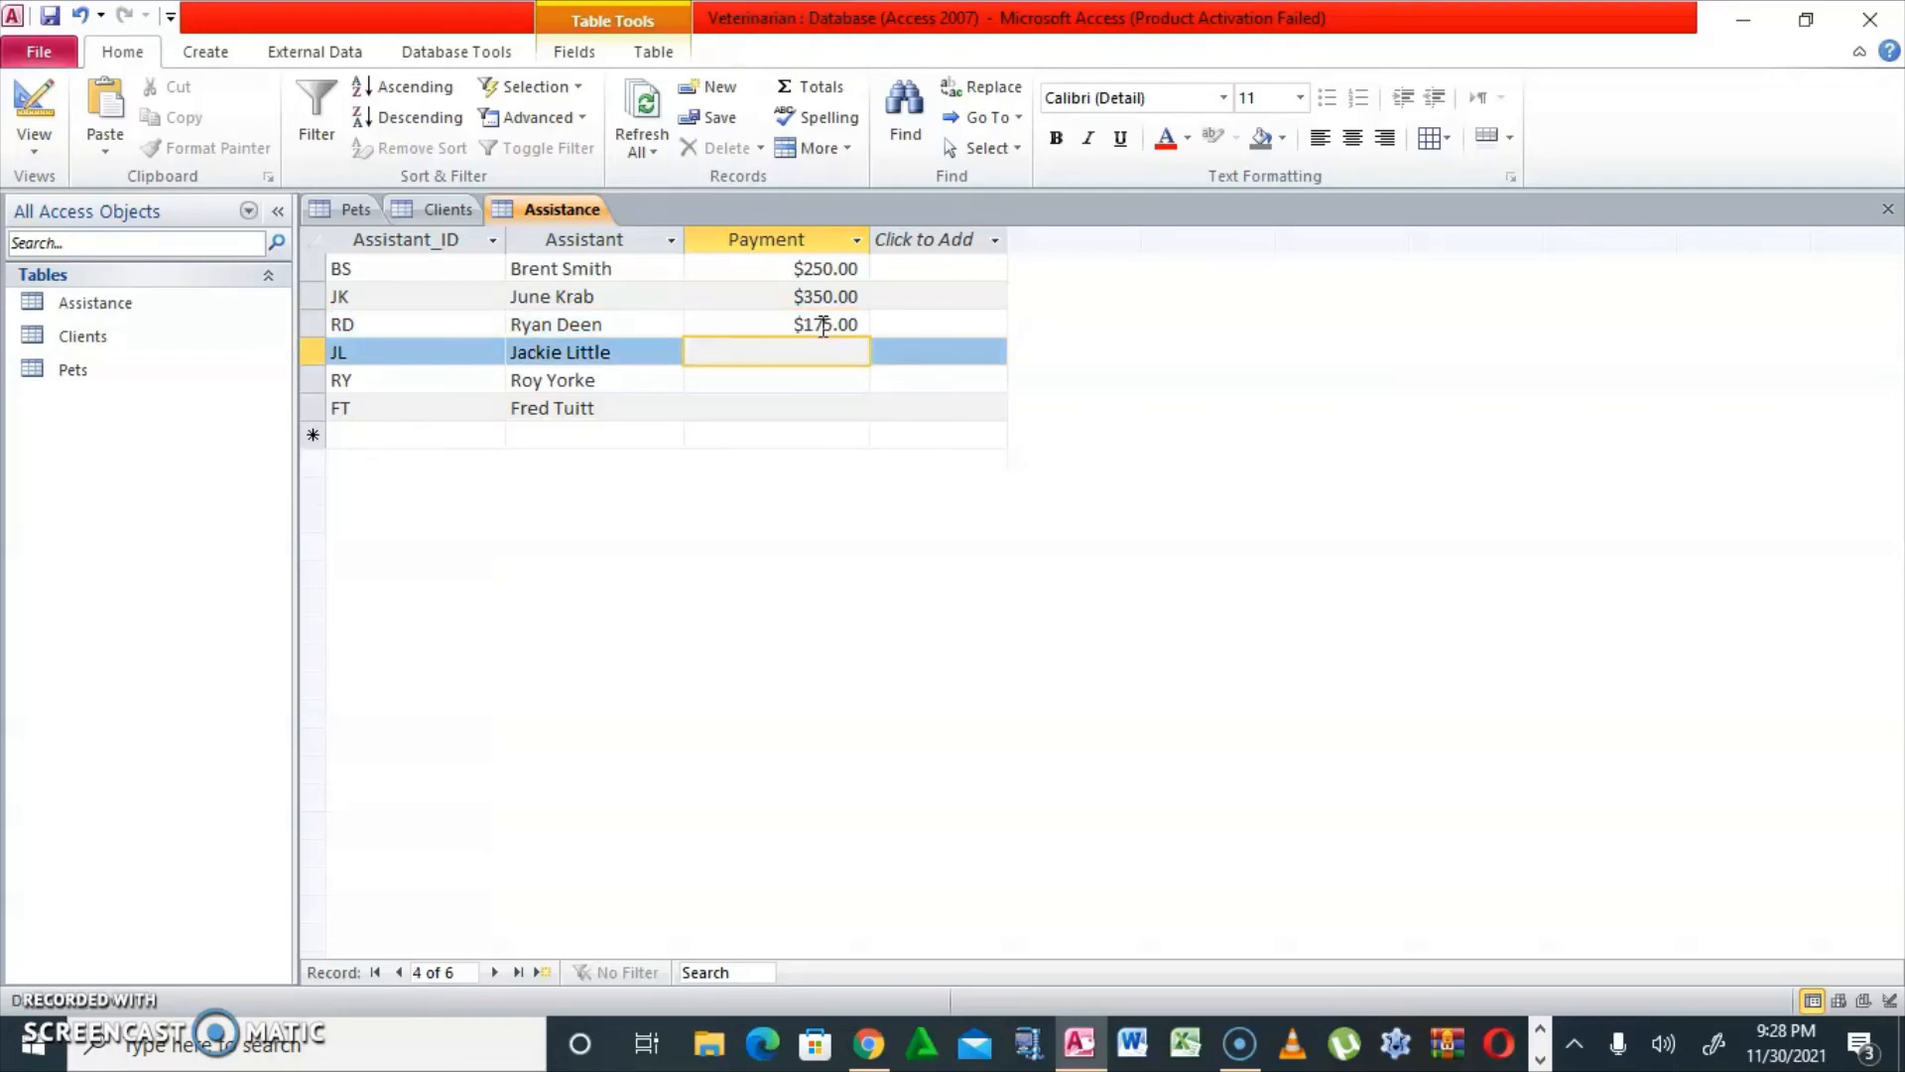
{"action": "type", "text": "200"}
{"action": "key", "text": "Down"}
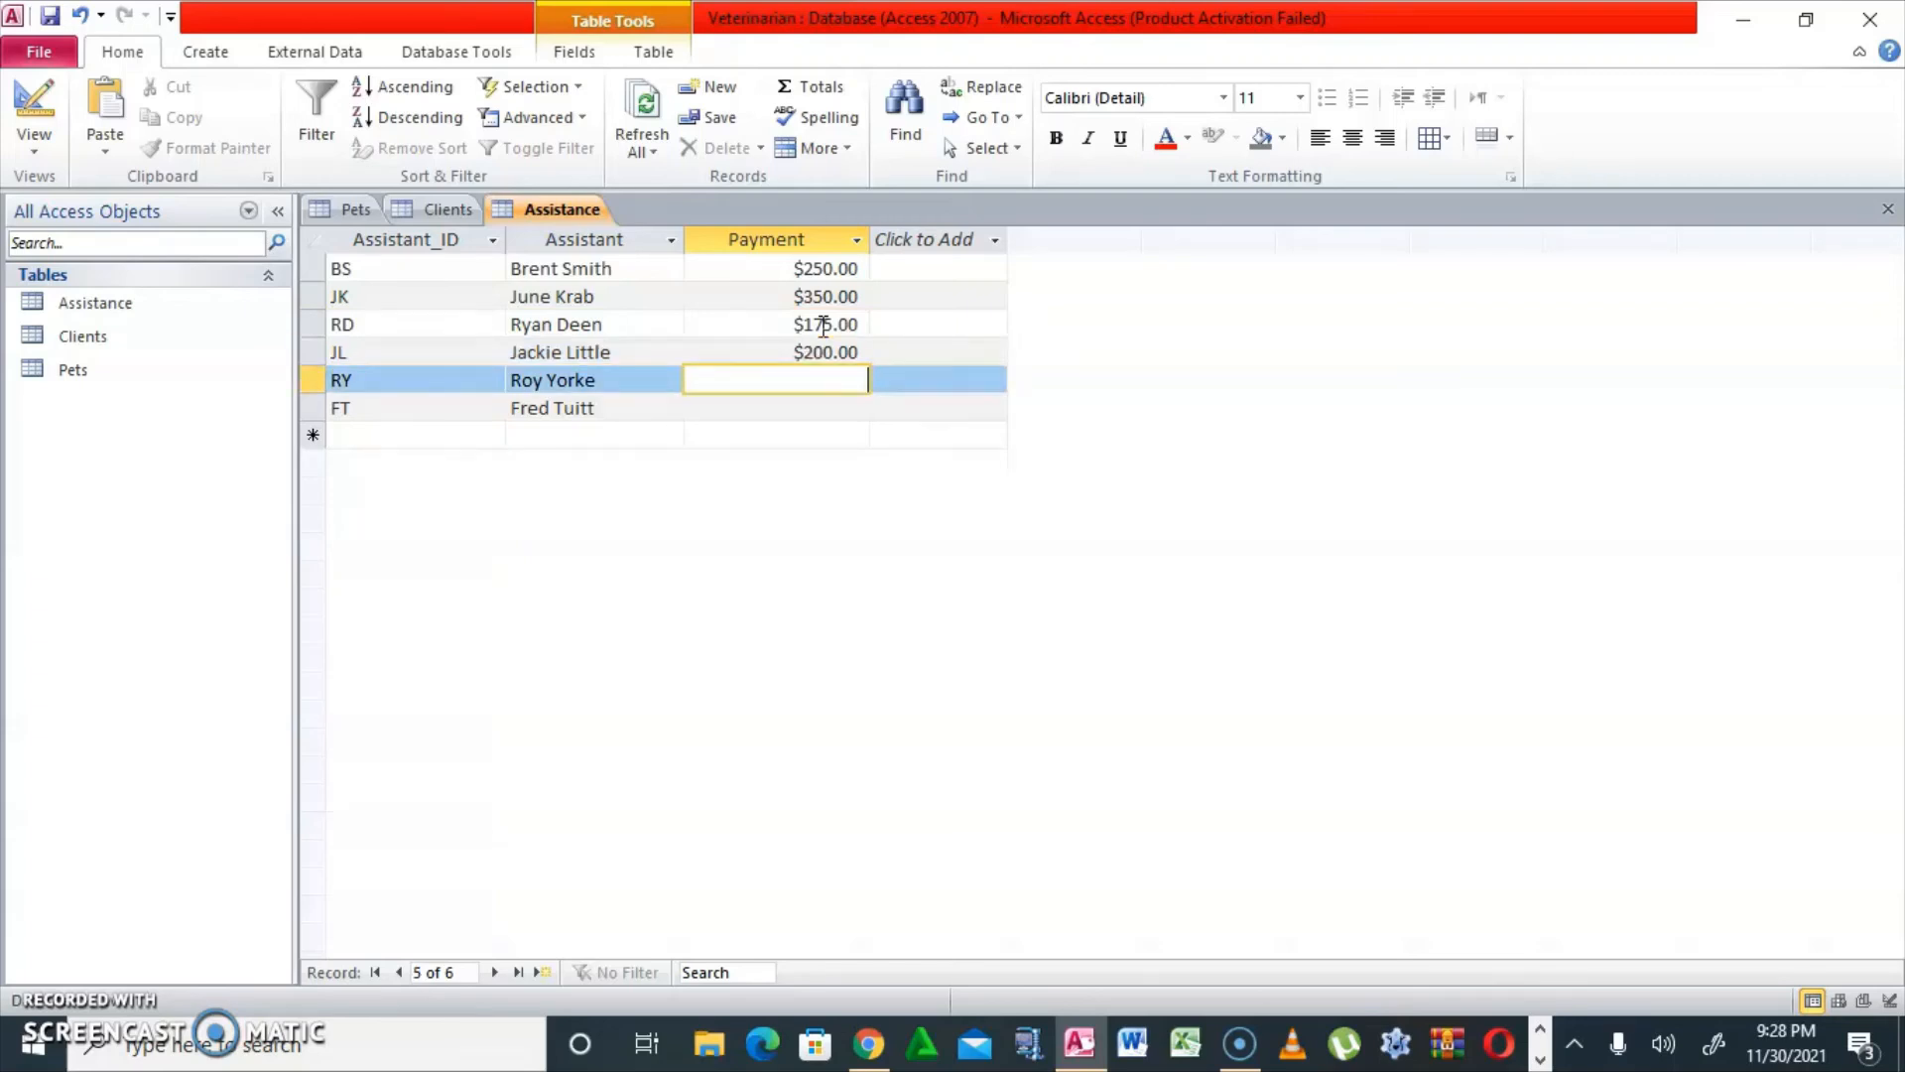
{"action": "type", "text": "160"}
{"action": "key", "text": "Down"}
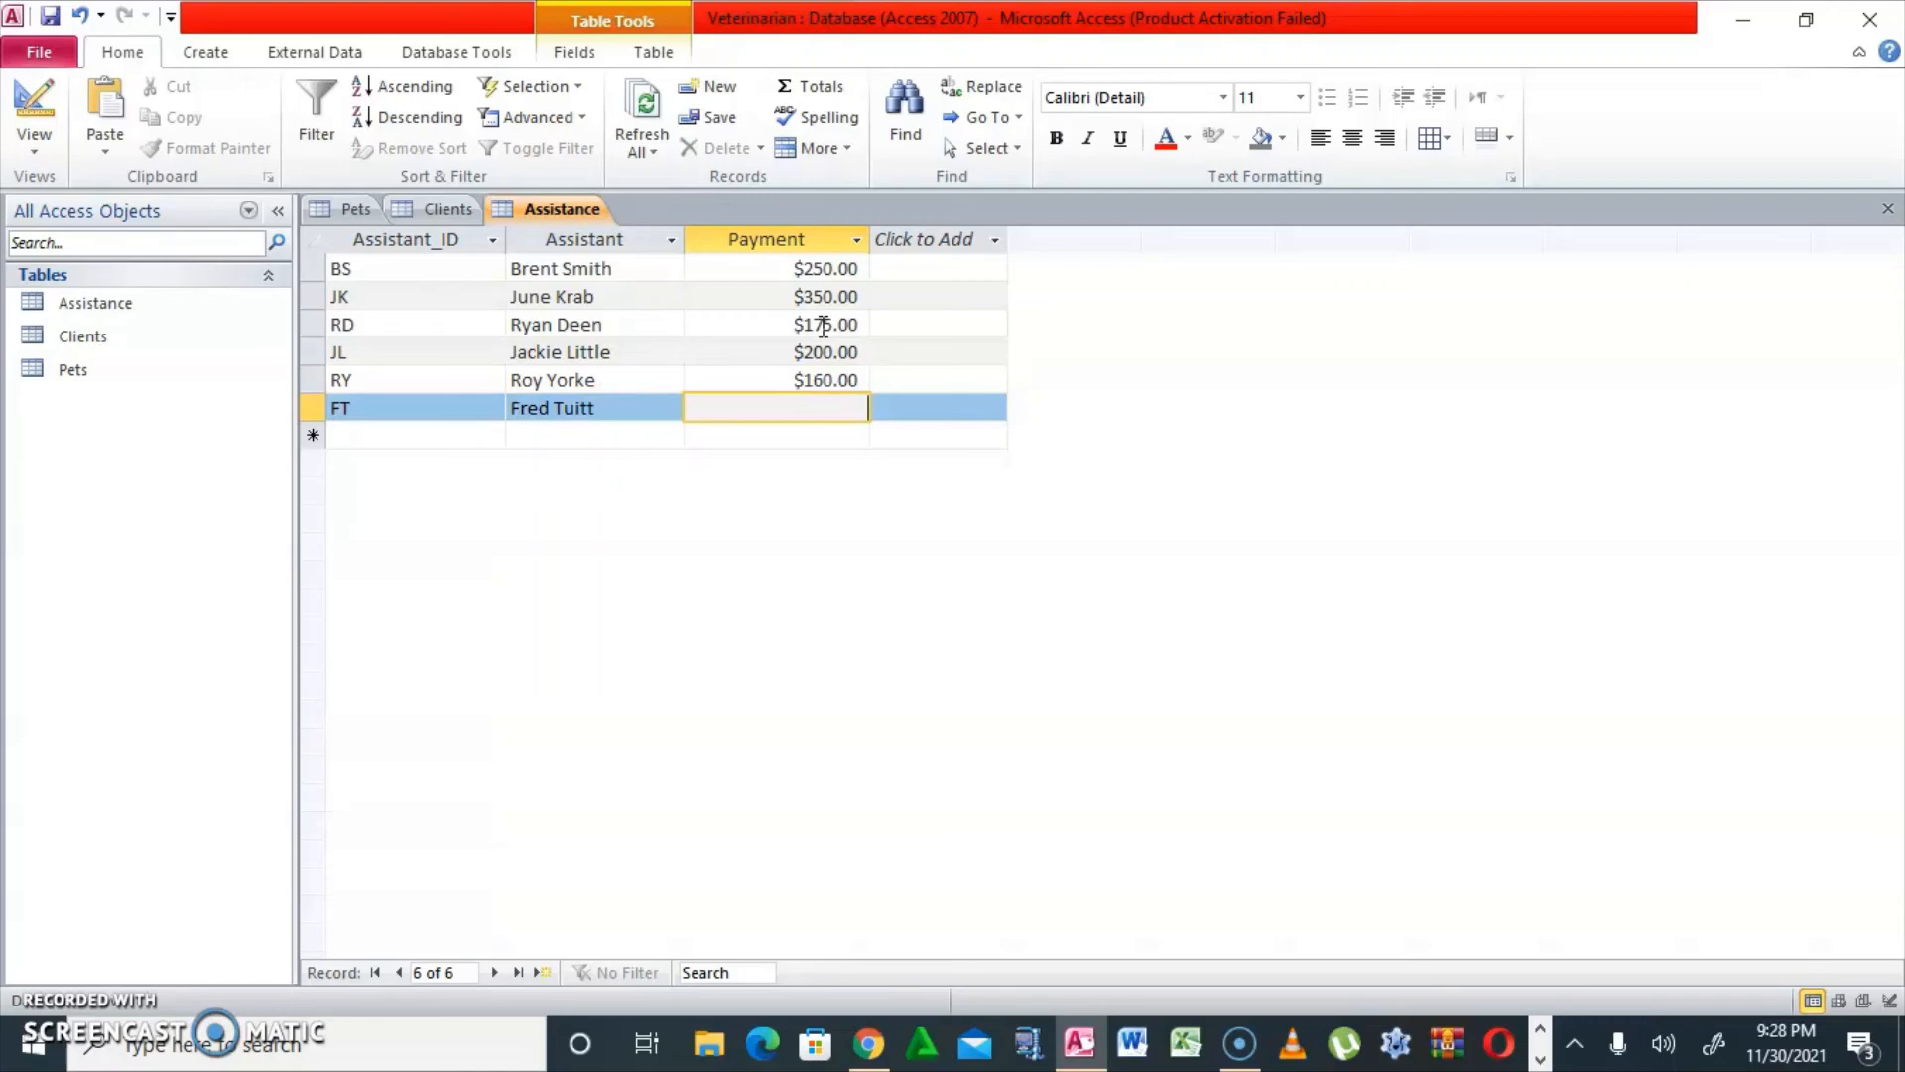
{"action": "type", "text": "400"}
{"action": "key", "text": "Down"}
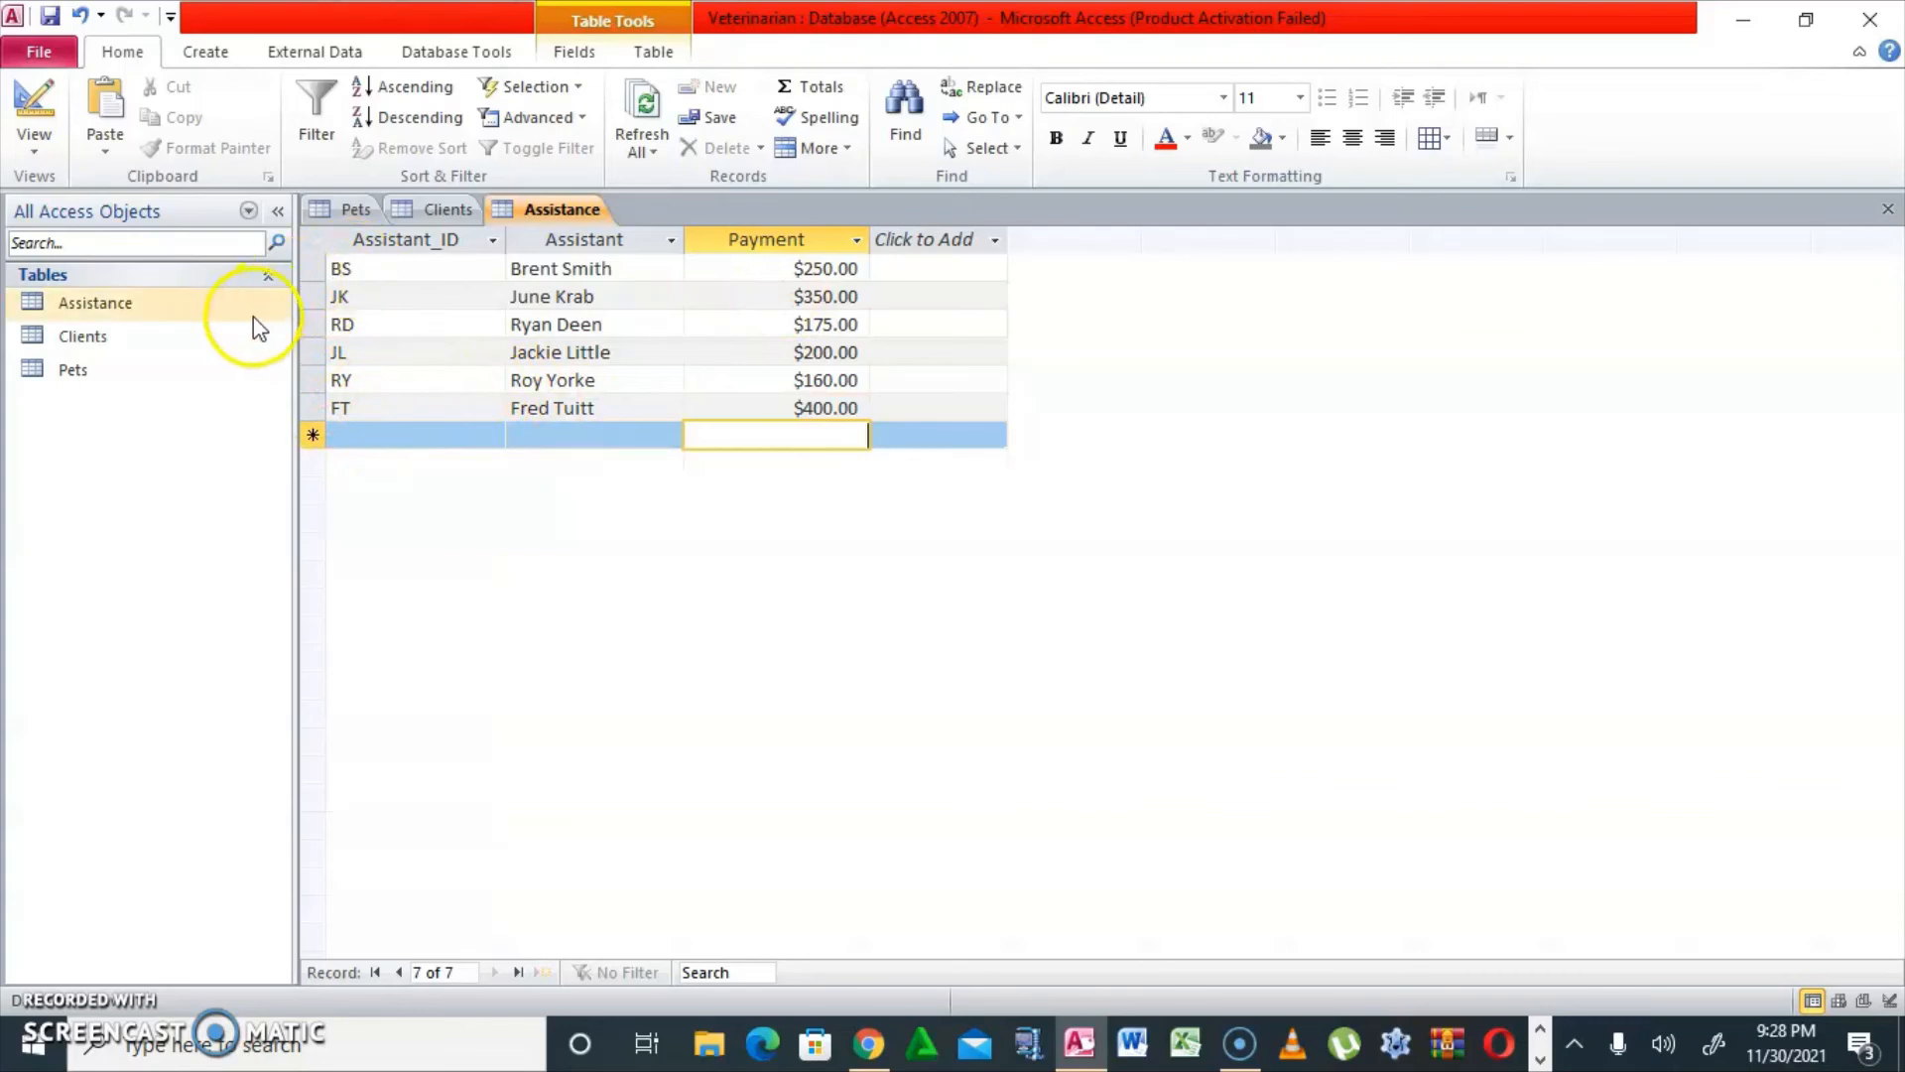
Save the Assistance table and close all open tables, saving the layout changes to Pets
{"action": "right_click", "coordinate": [527, 204]}
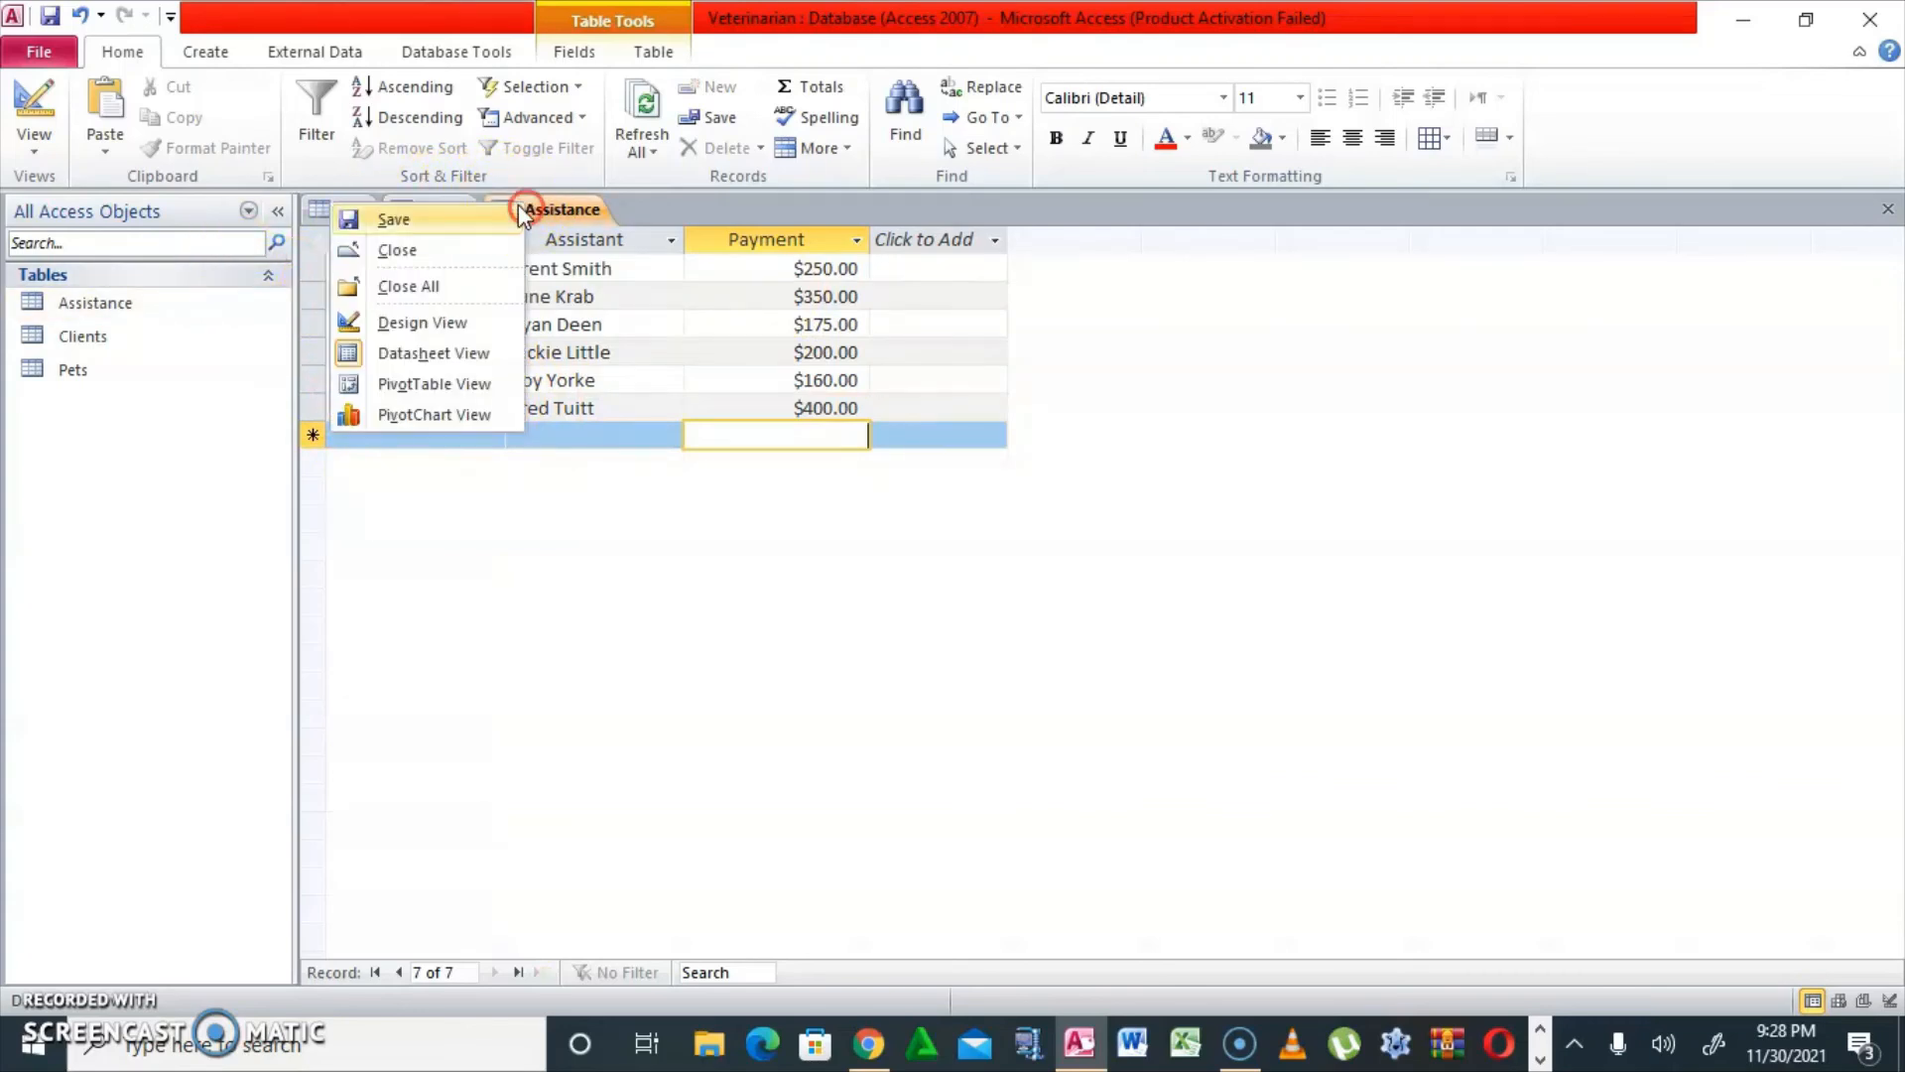
{"action": "left_click", "coordinate": [476, 222]}
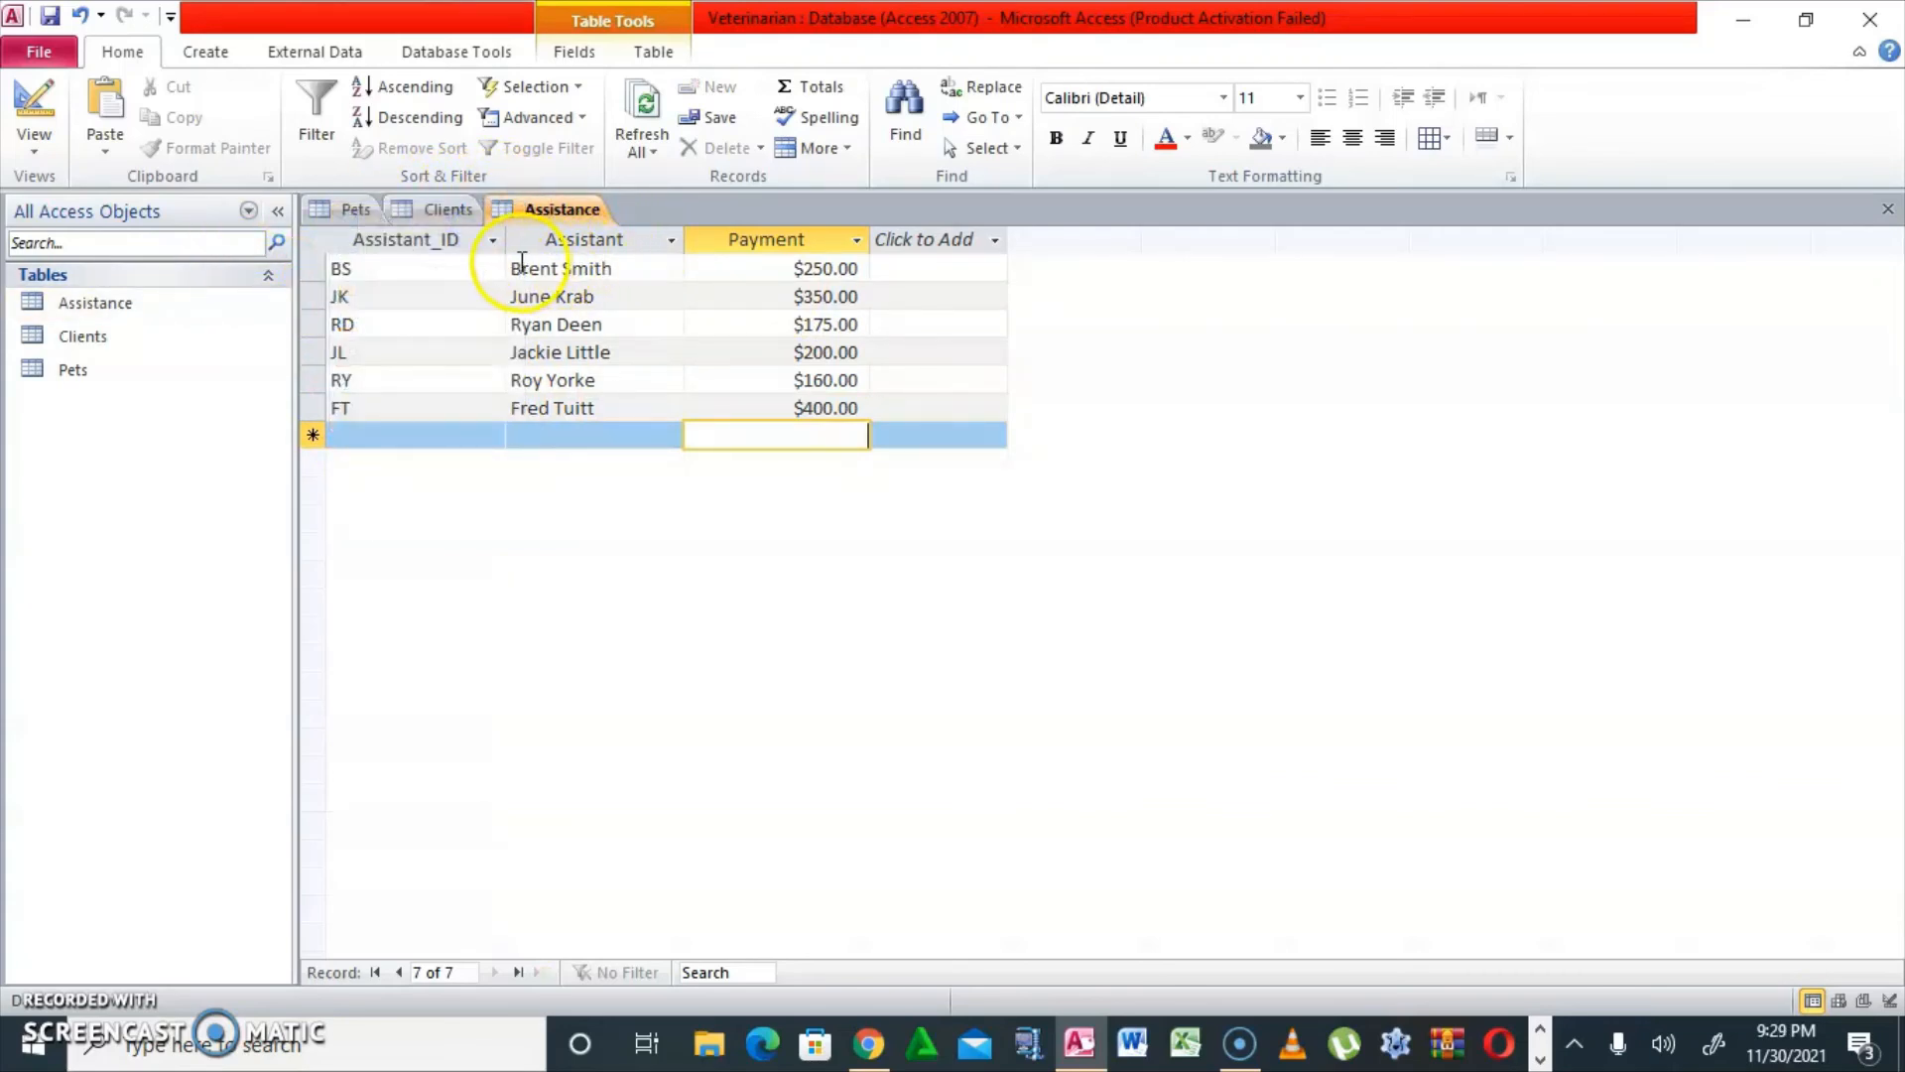
{"action": "right_click", "coordinate": [342, 210]}
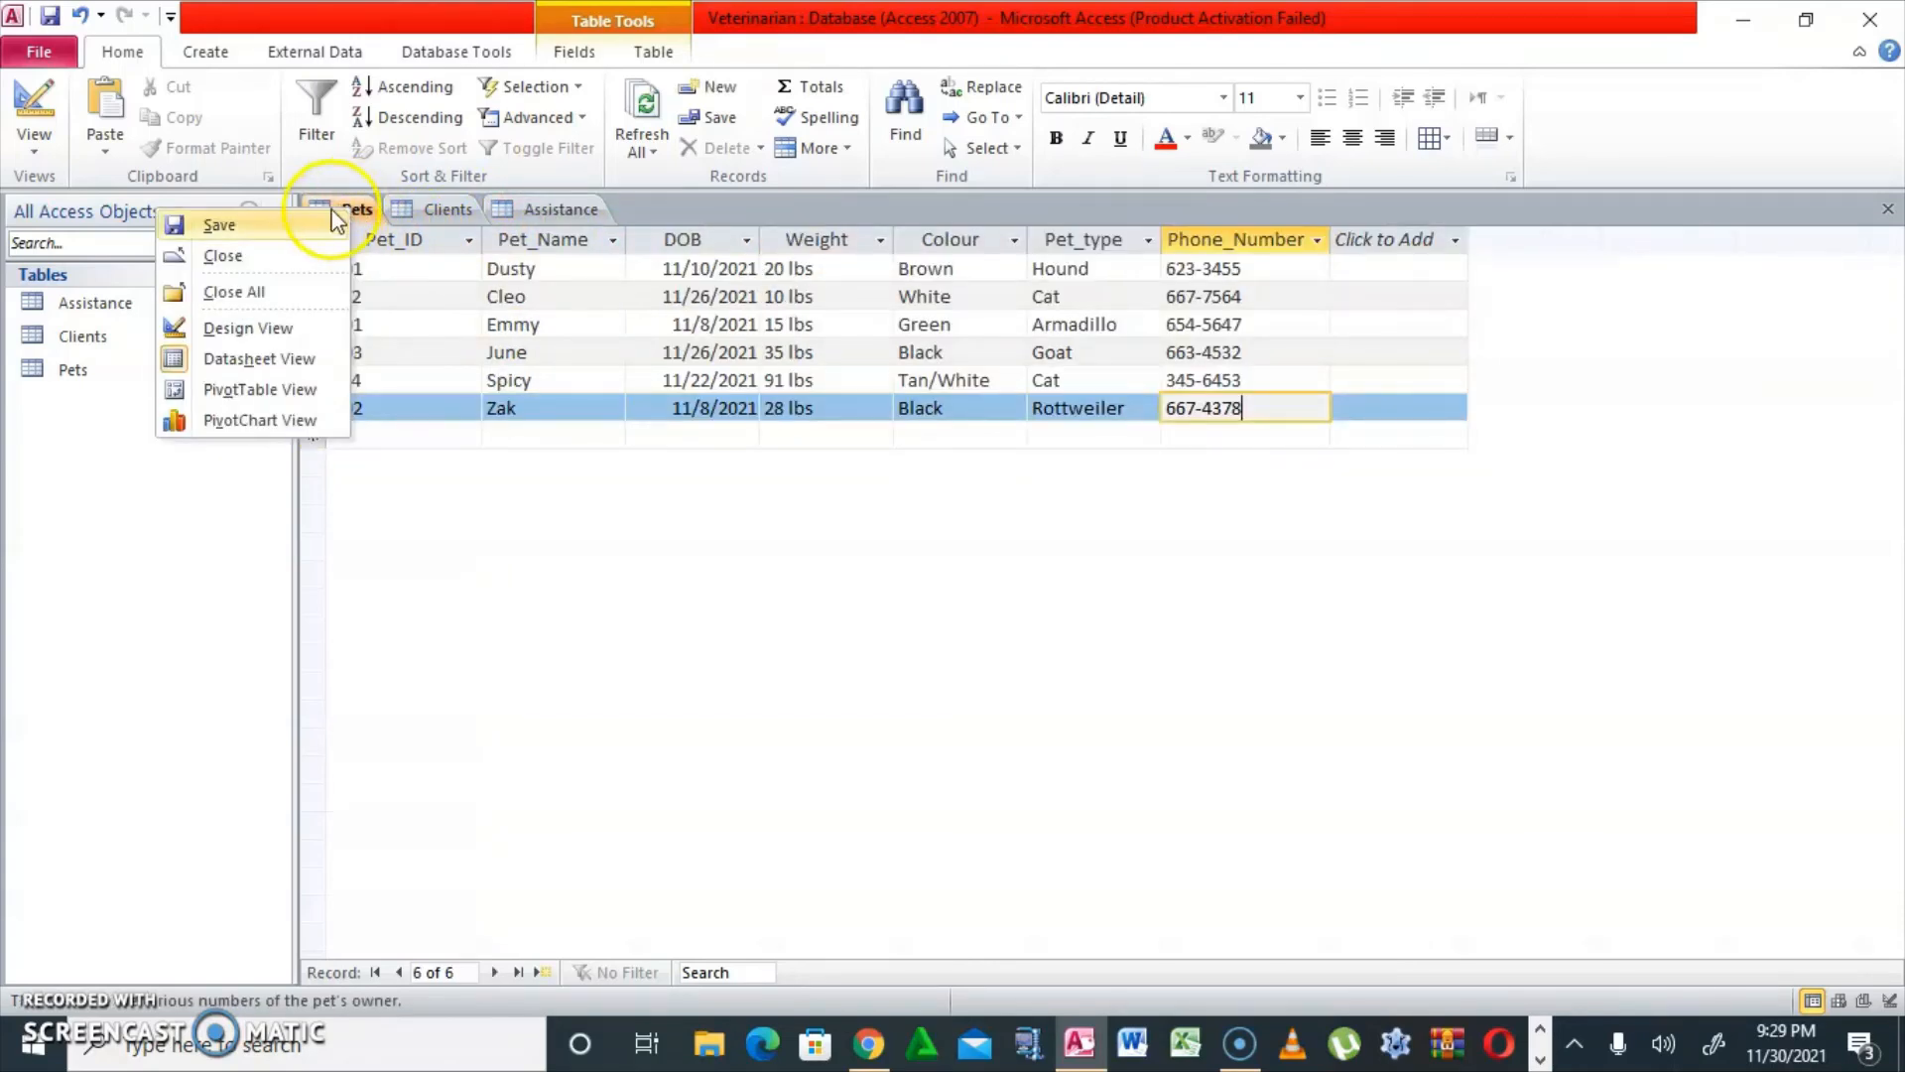
{"action": "left_click", "coordinate": [277, 291]}
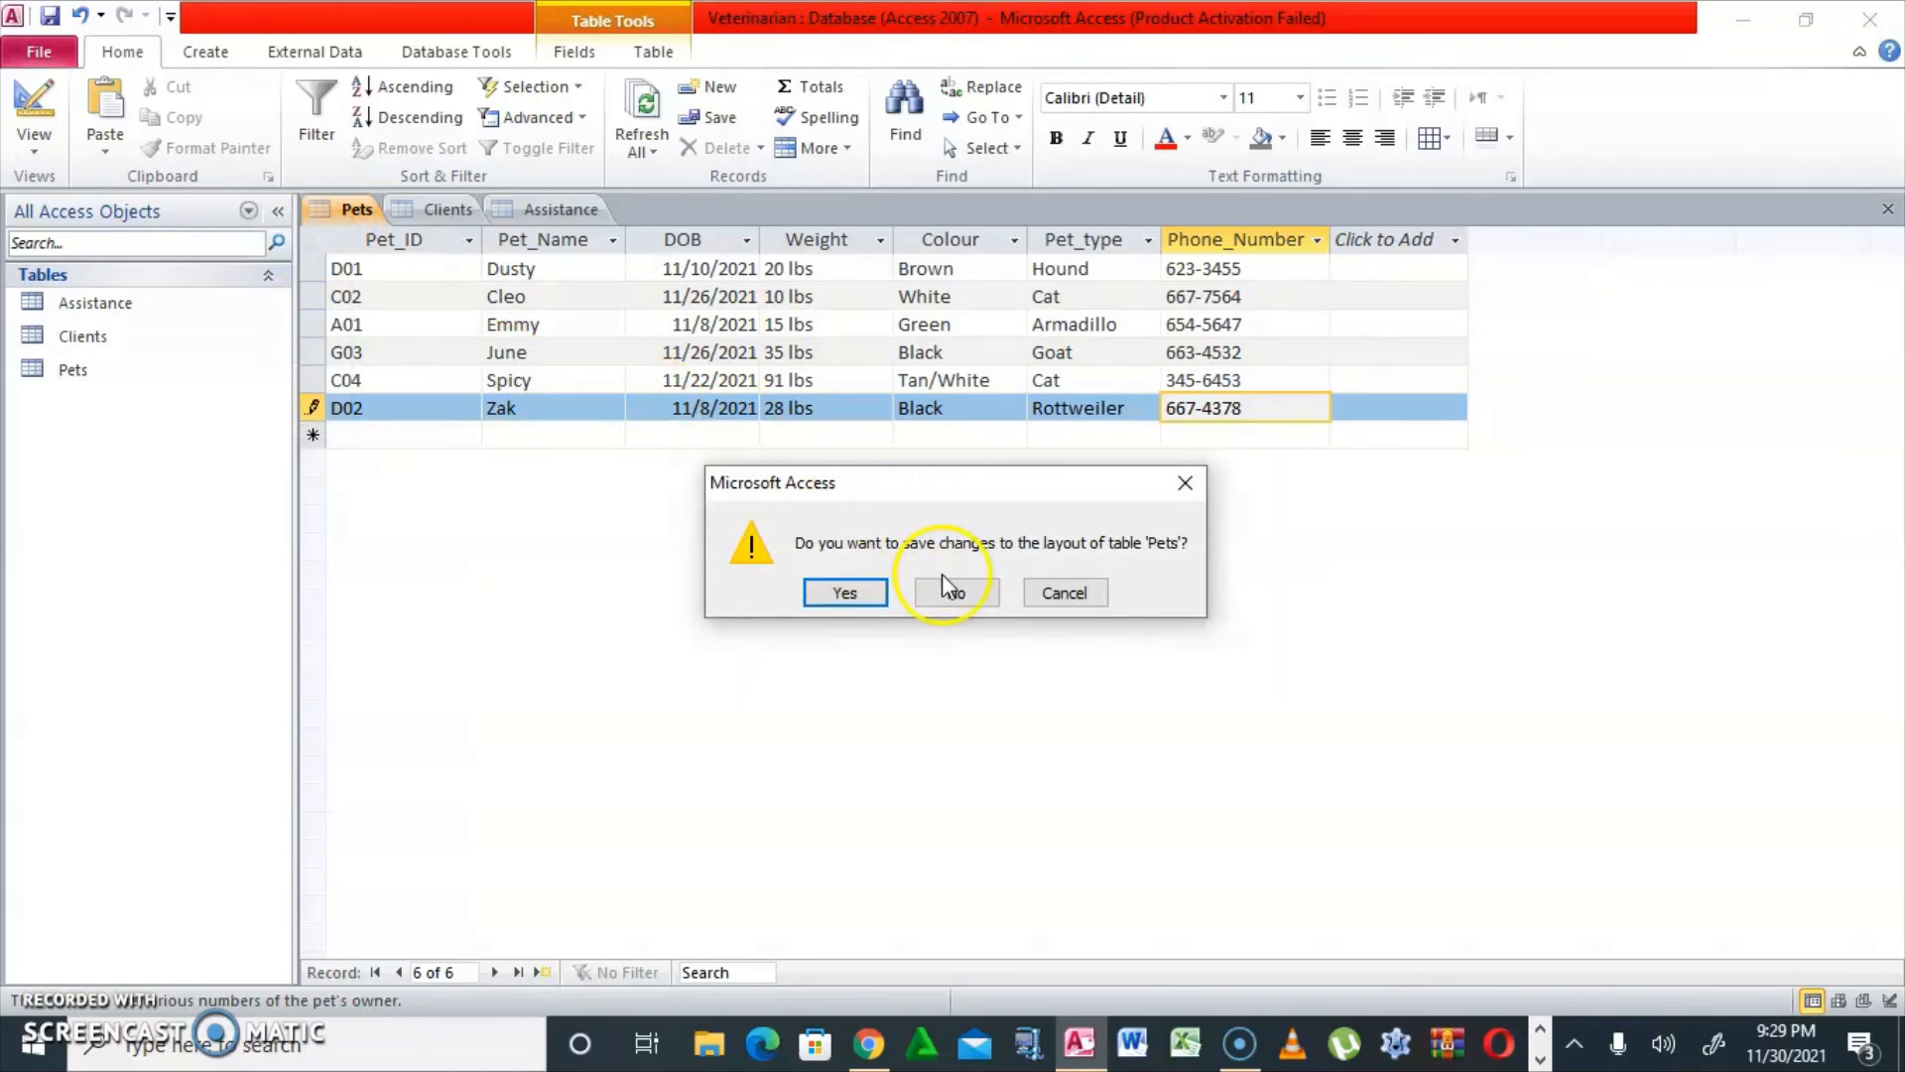
{"action": "left_click", "coordinate": [846, 594]}
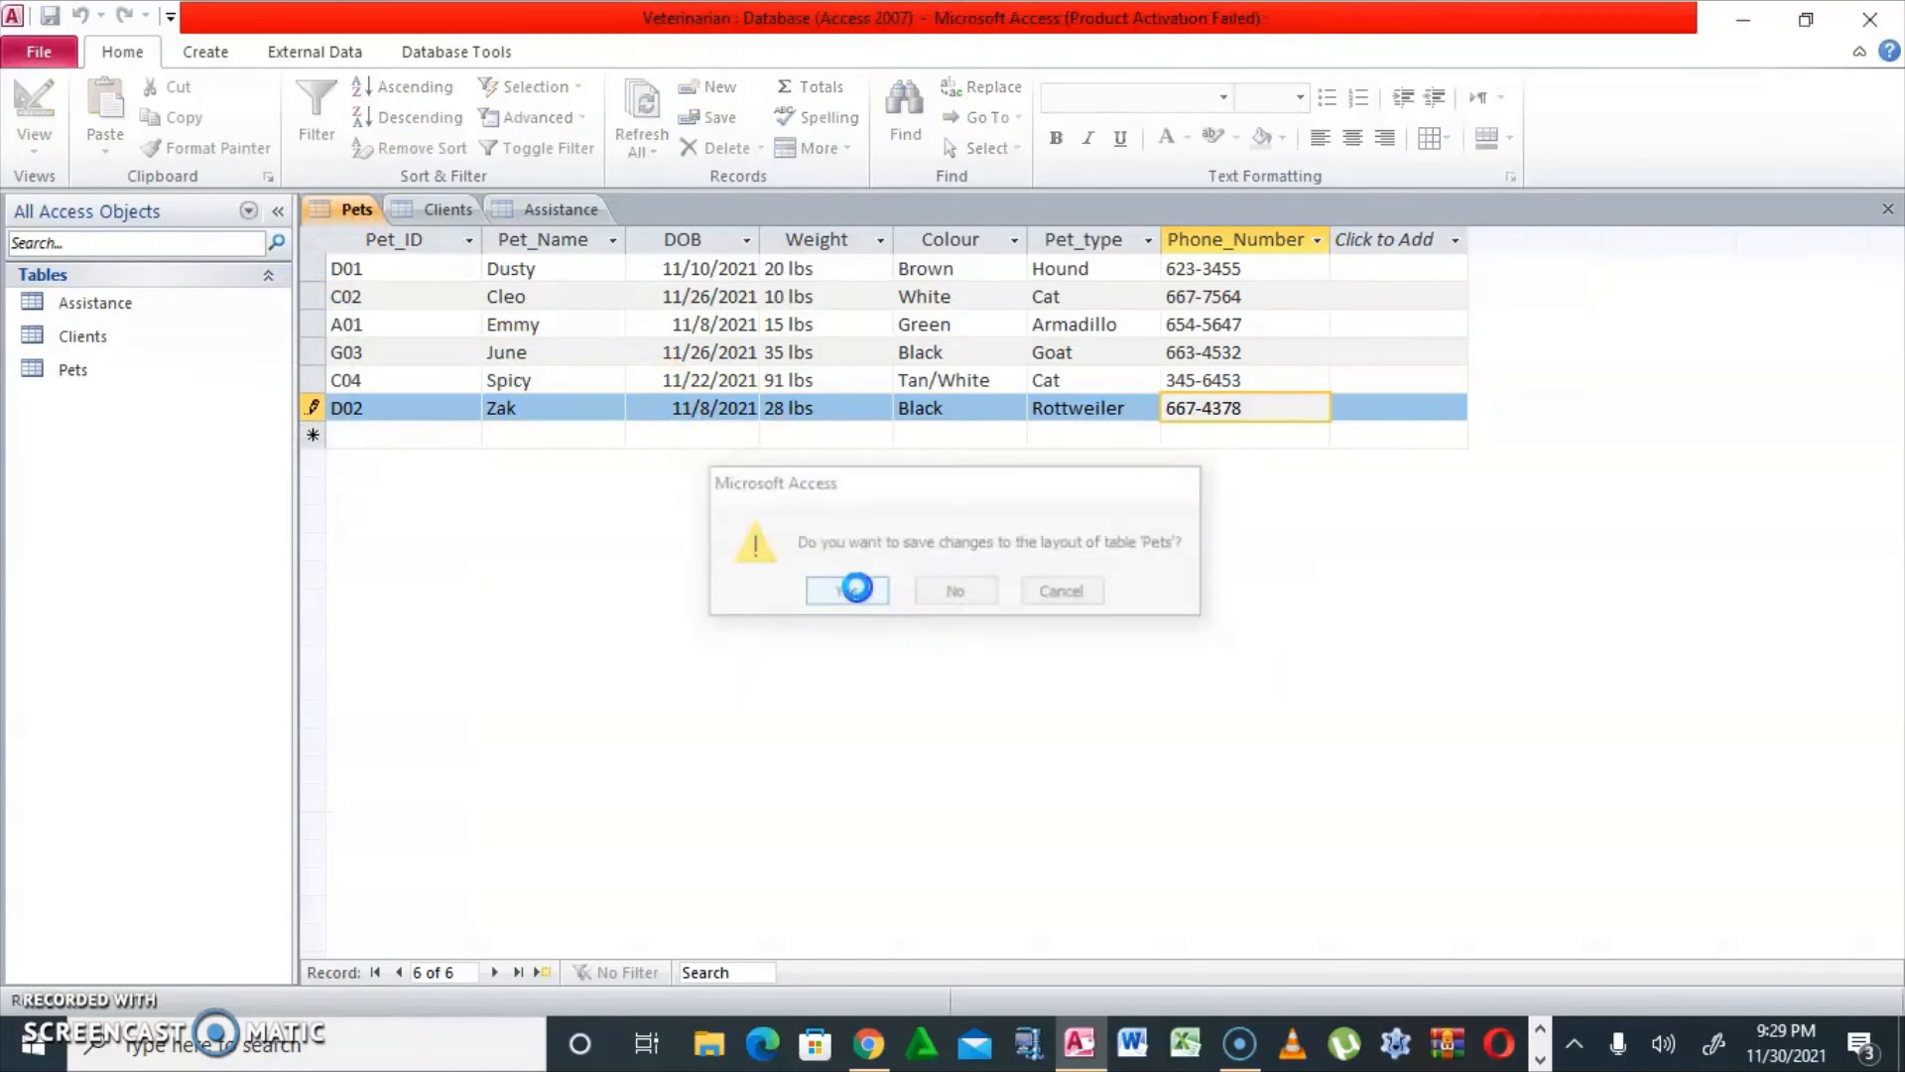
Open the Assistance, Clients and Pets tables to review their records, and close them all
{"action": "double_click", "coordinate": [189, 314]}
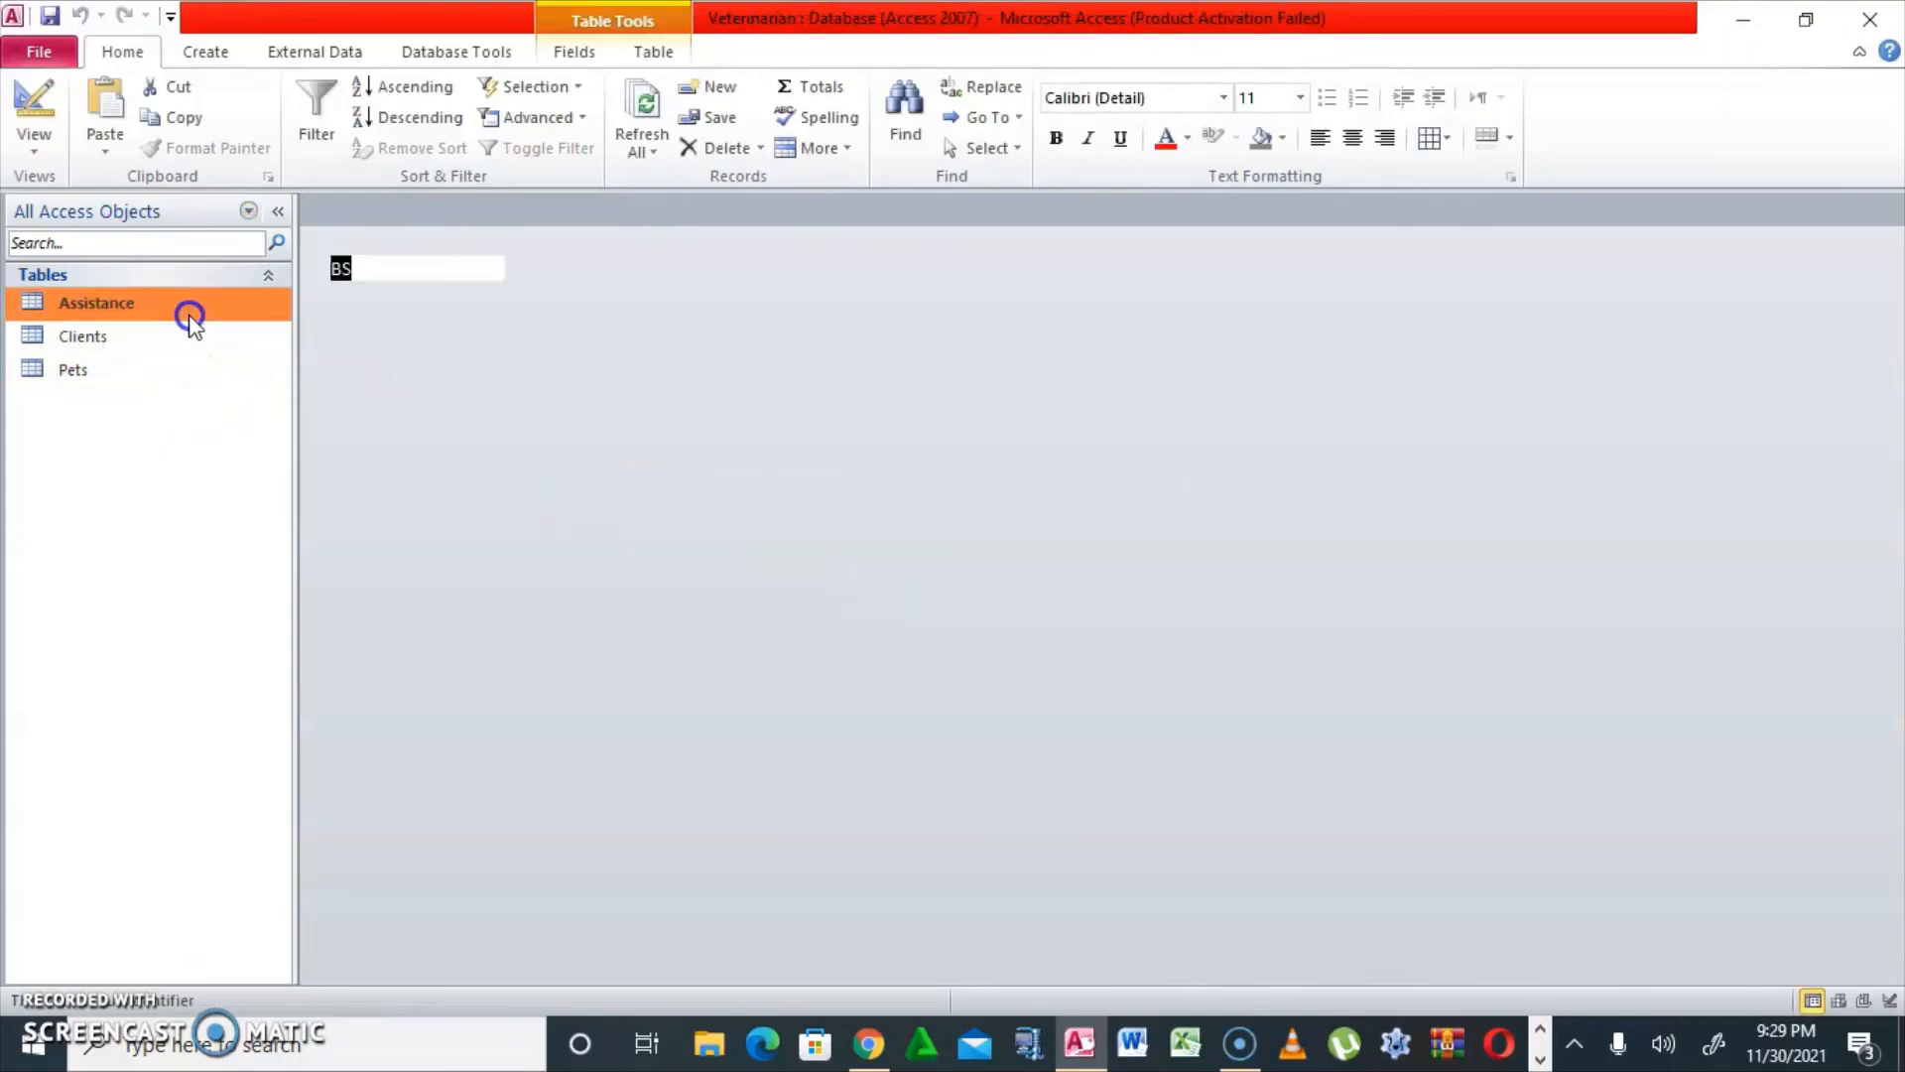
{"action": "double_click", "coordinate": [94, 338]}
{"action": "double_click", "coordinate": [119, 369]}
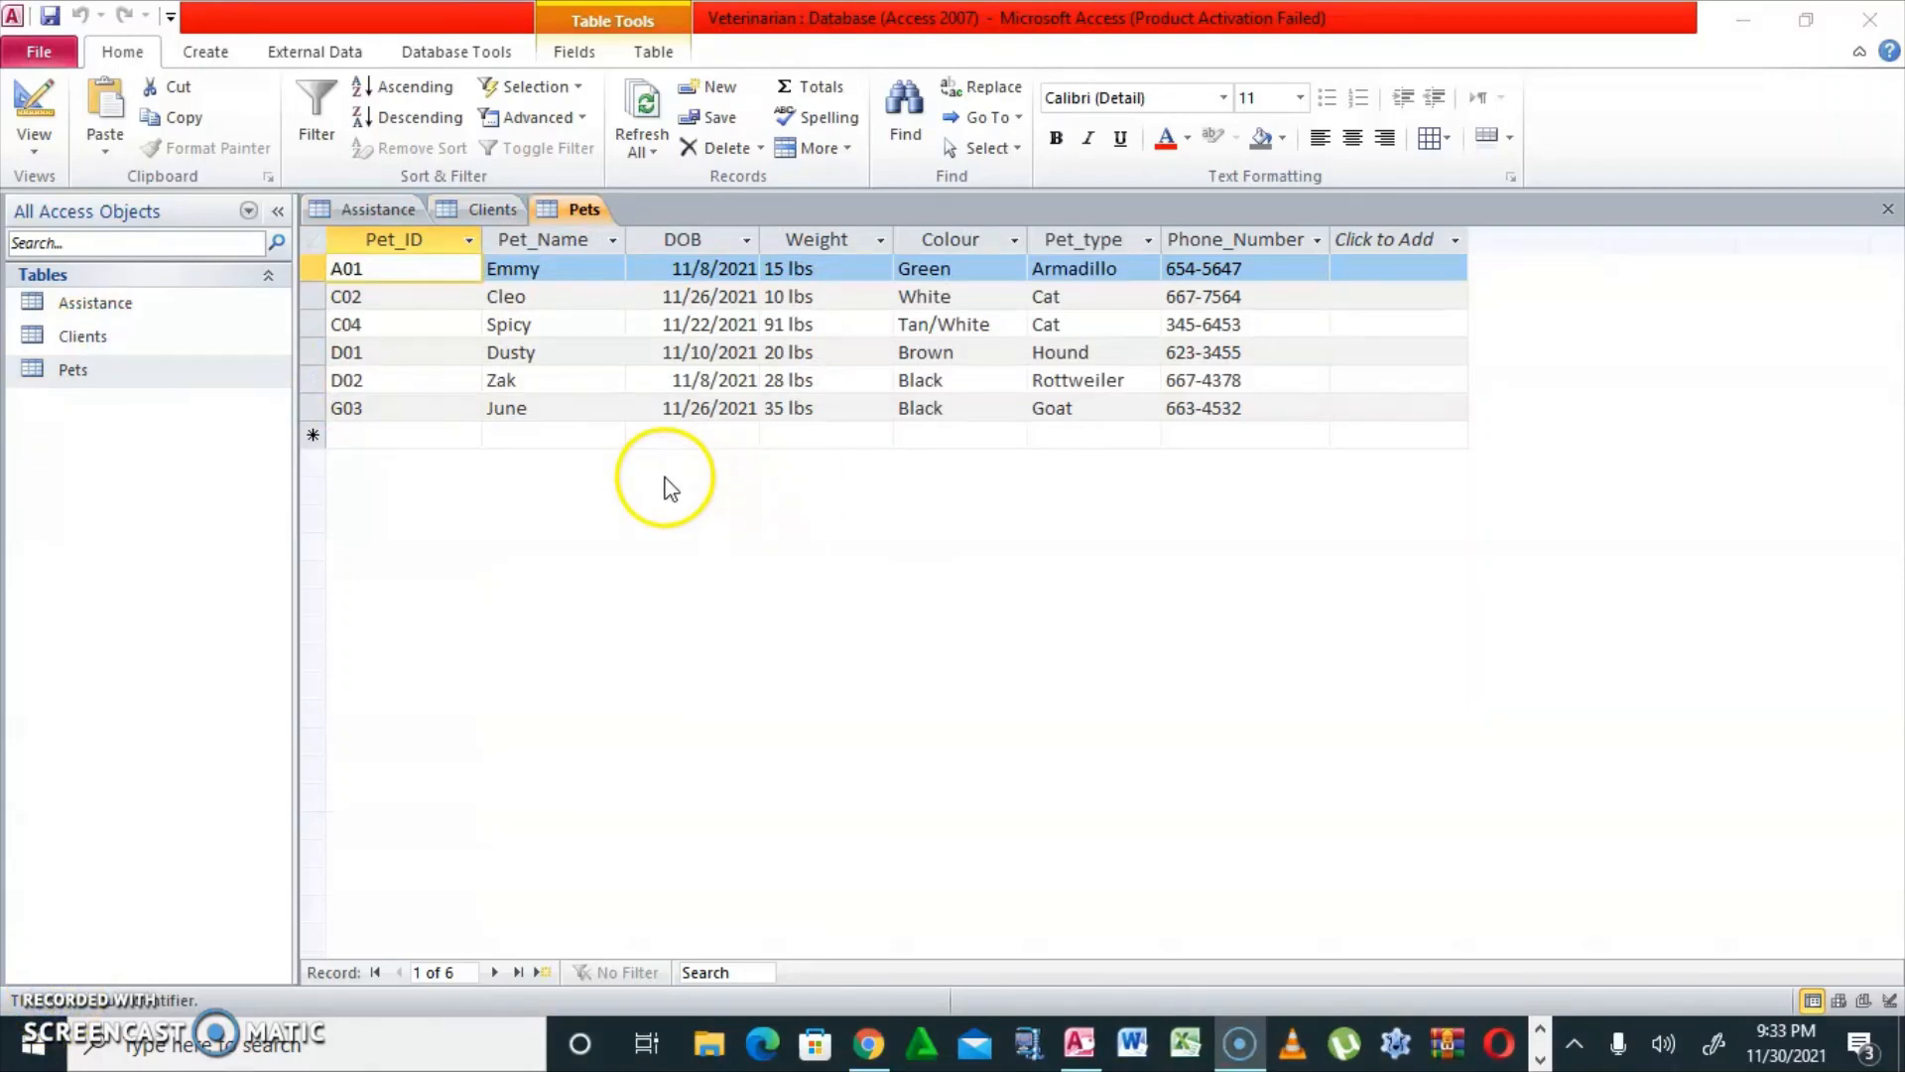
{"action": "right_click", "coordinate": [357, 210]}
{"action": "left_click", "coordinate": [290, 296]}
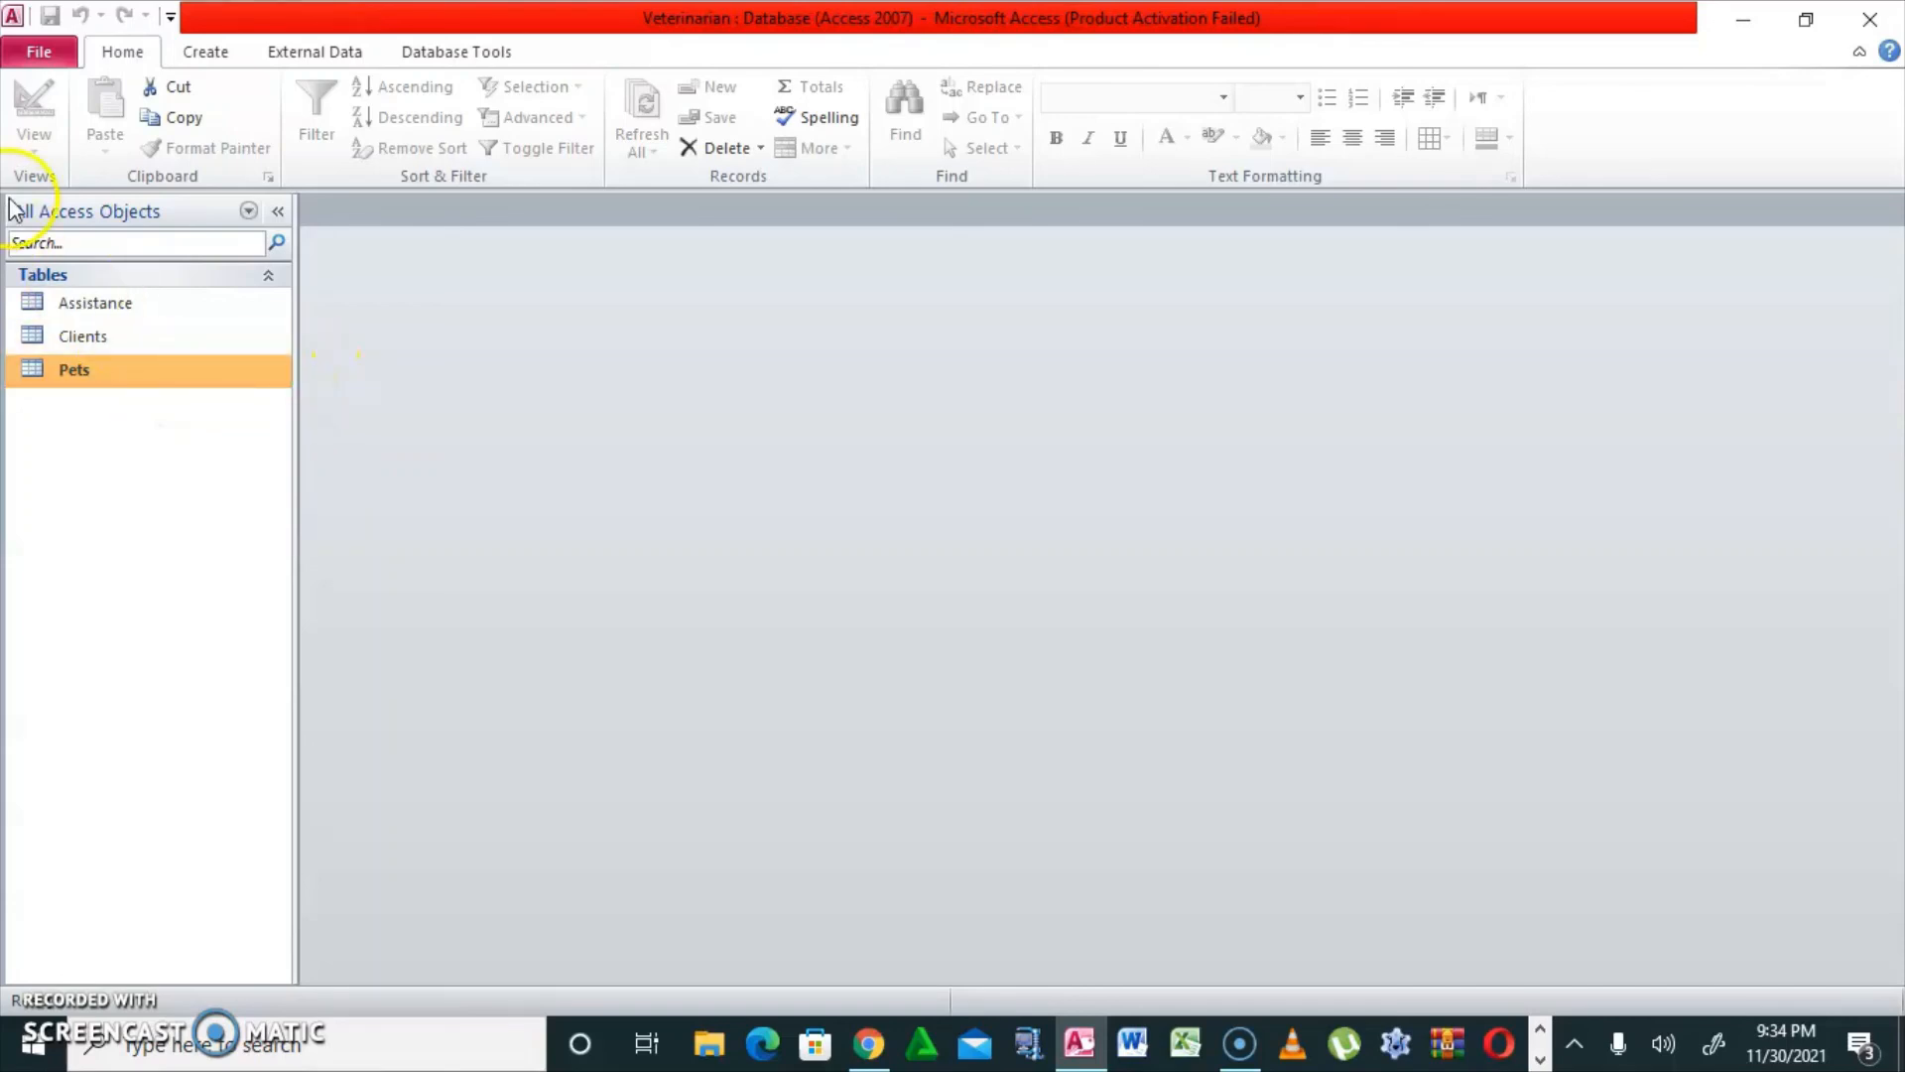
Open the database's relationship diagram and add the Clients and Pets tables to it
{"action": "left_click", "coordinate": [446, 56]}
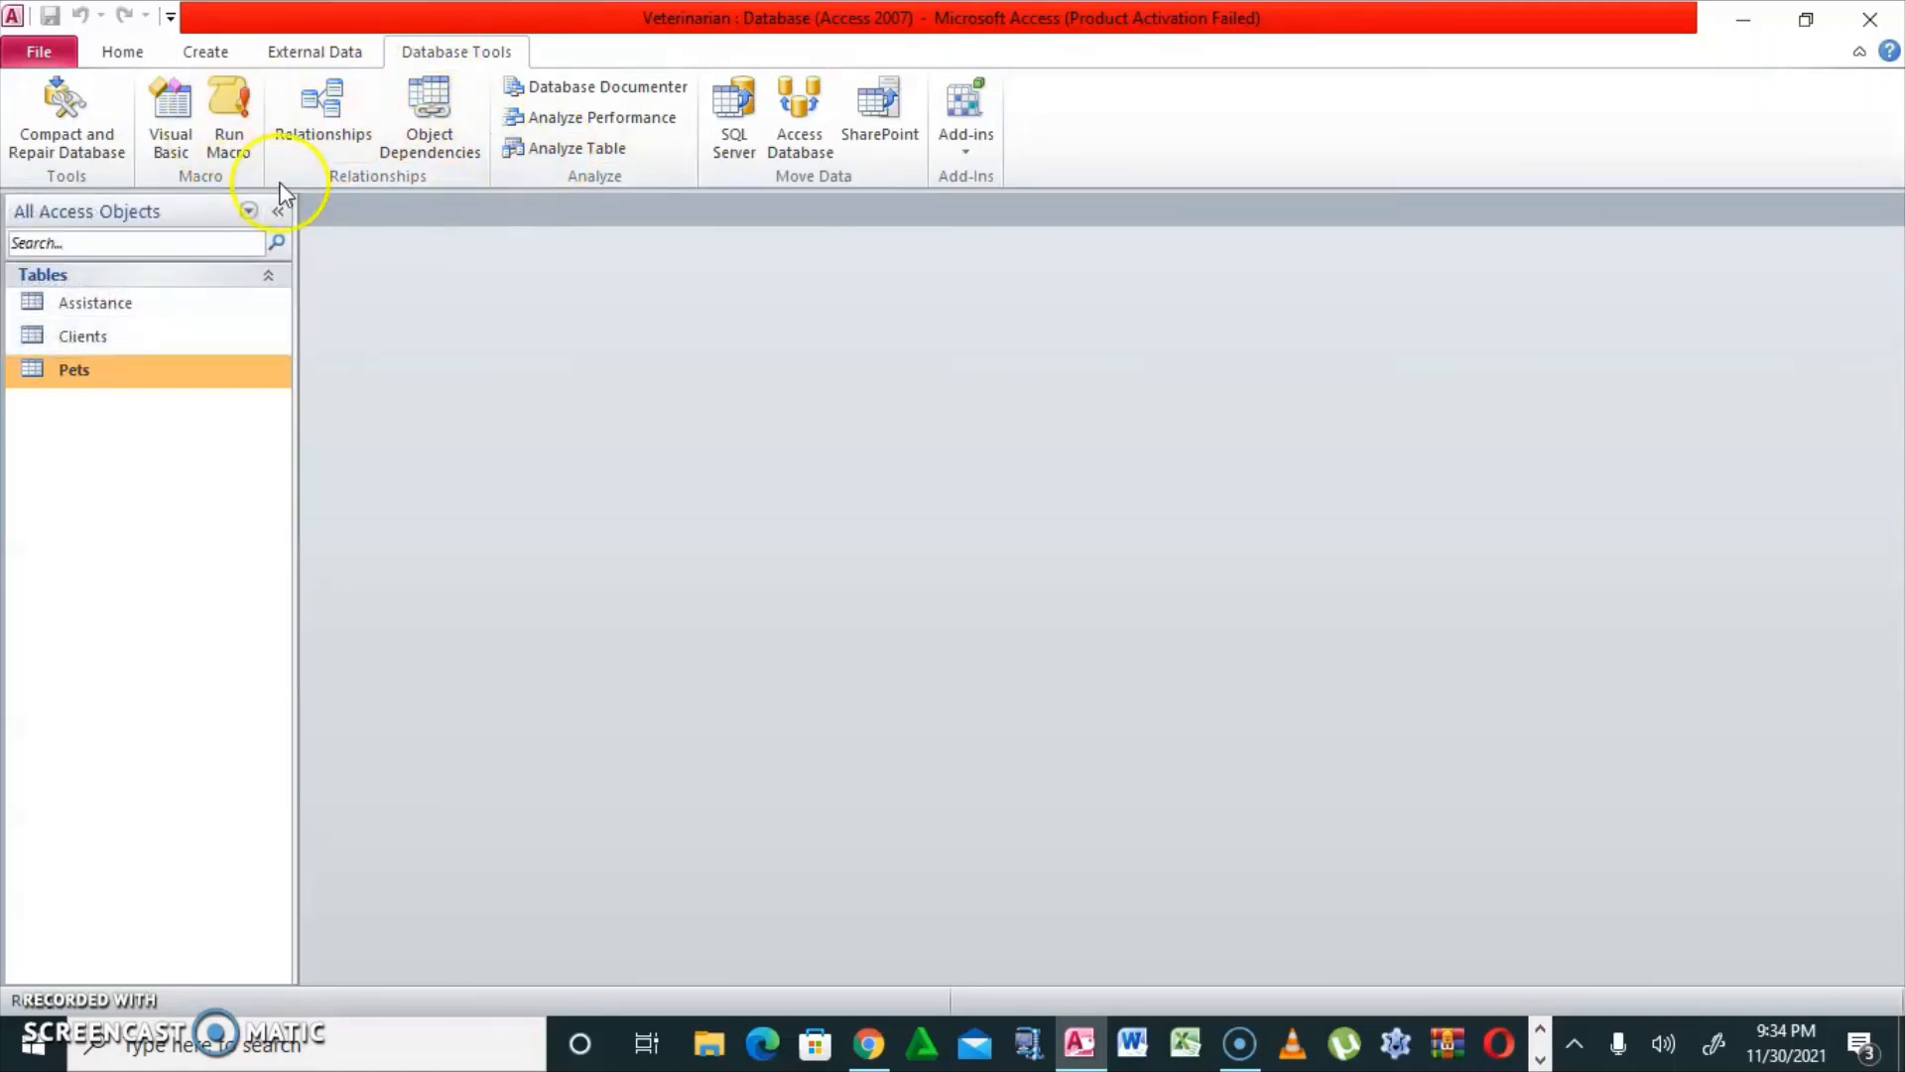
{"action": "left_click", "coordinate": [325, 136]}
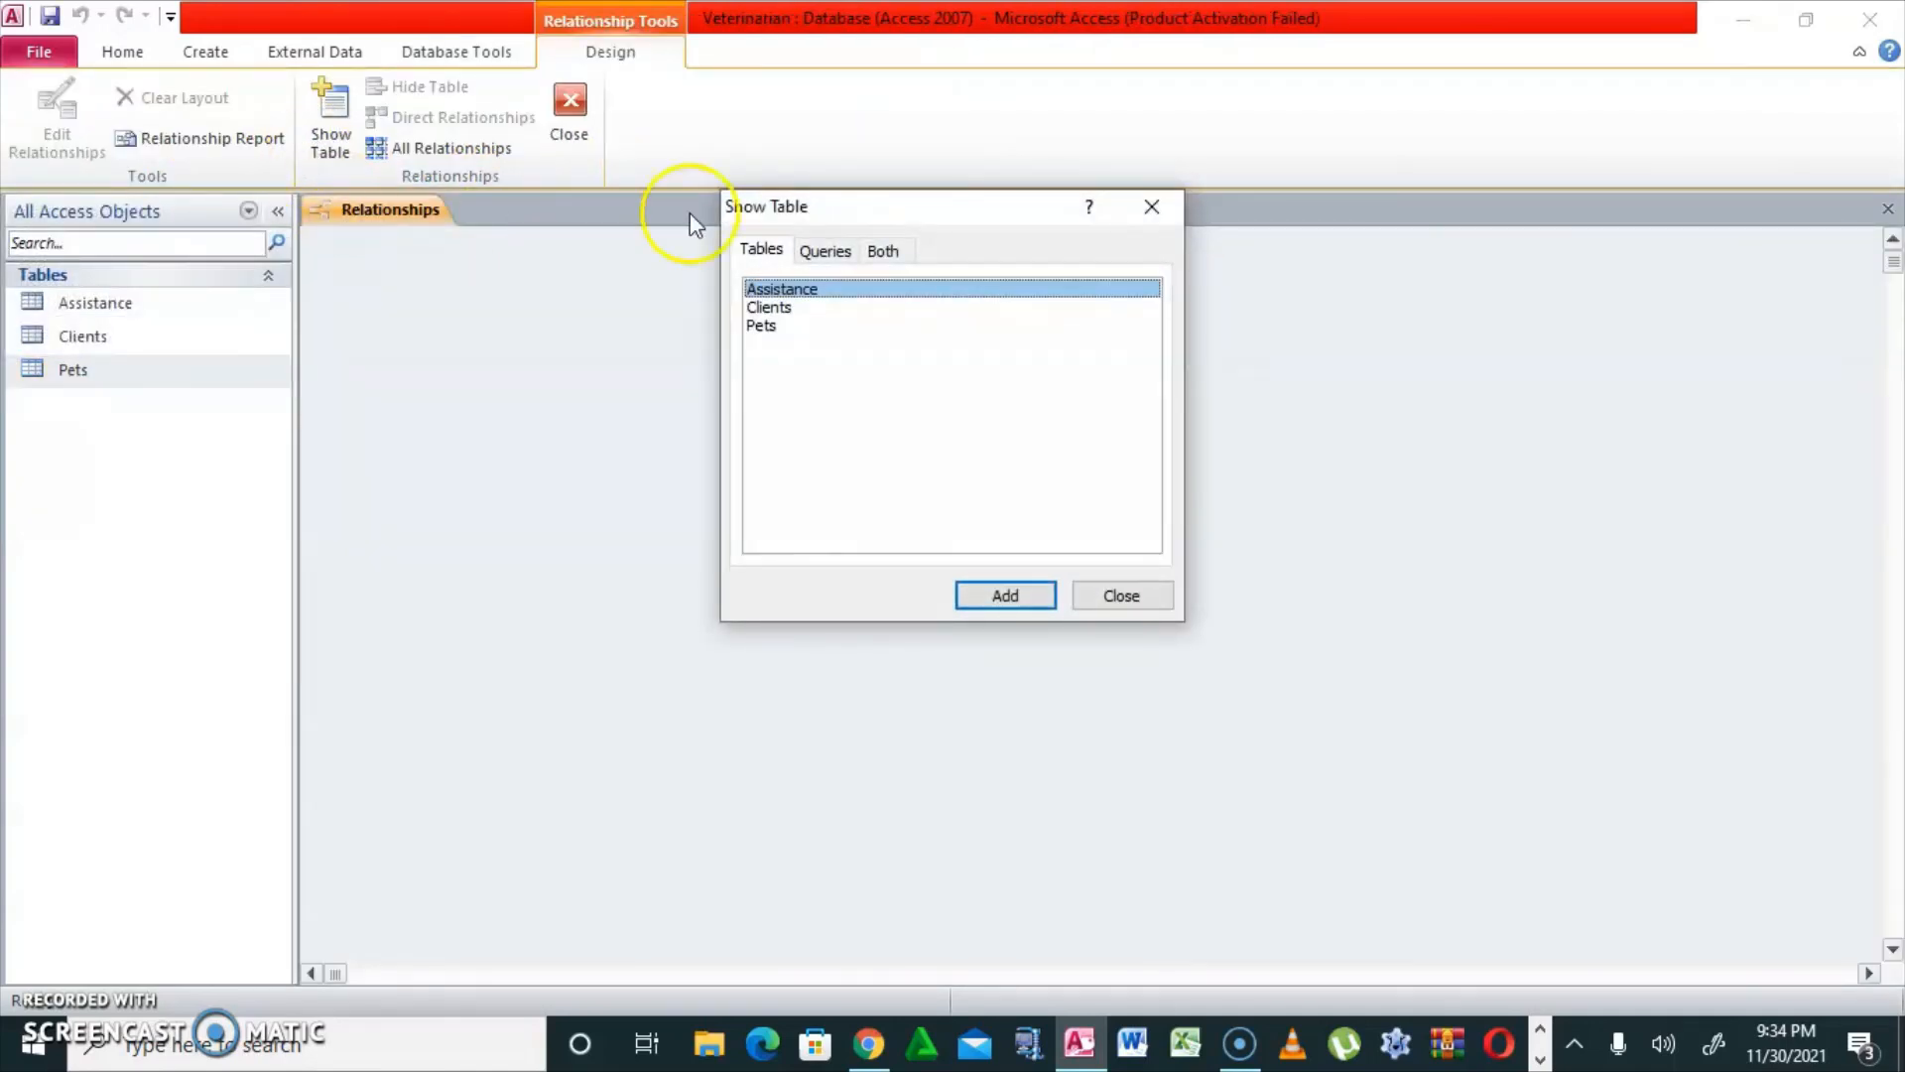
{"action": "left_click_drag", "start_coordinate": [1012, 214], "coordinate": [1283, 278]}
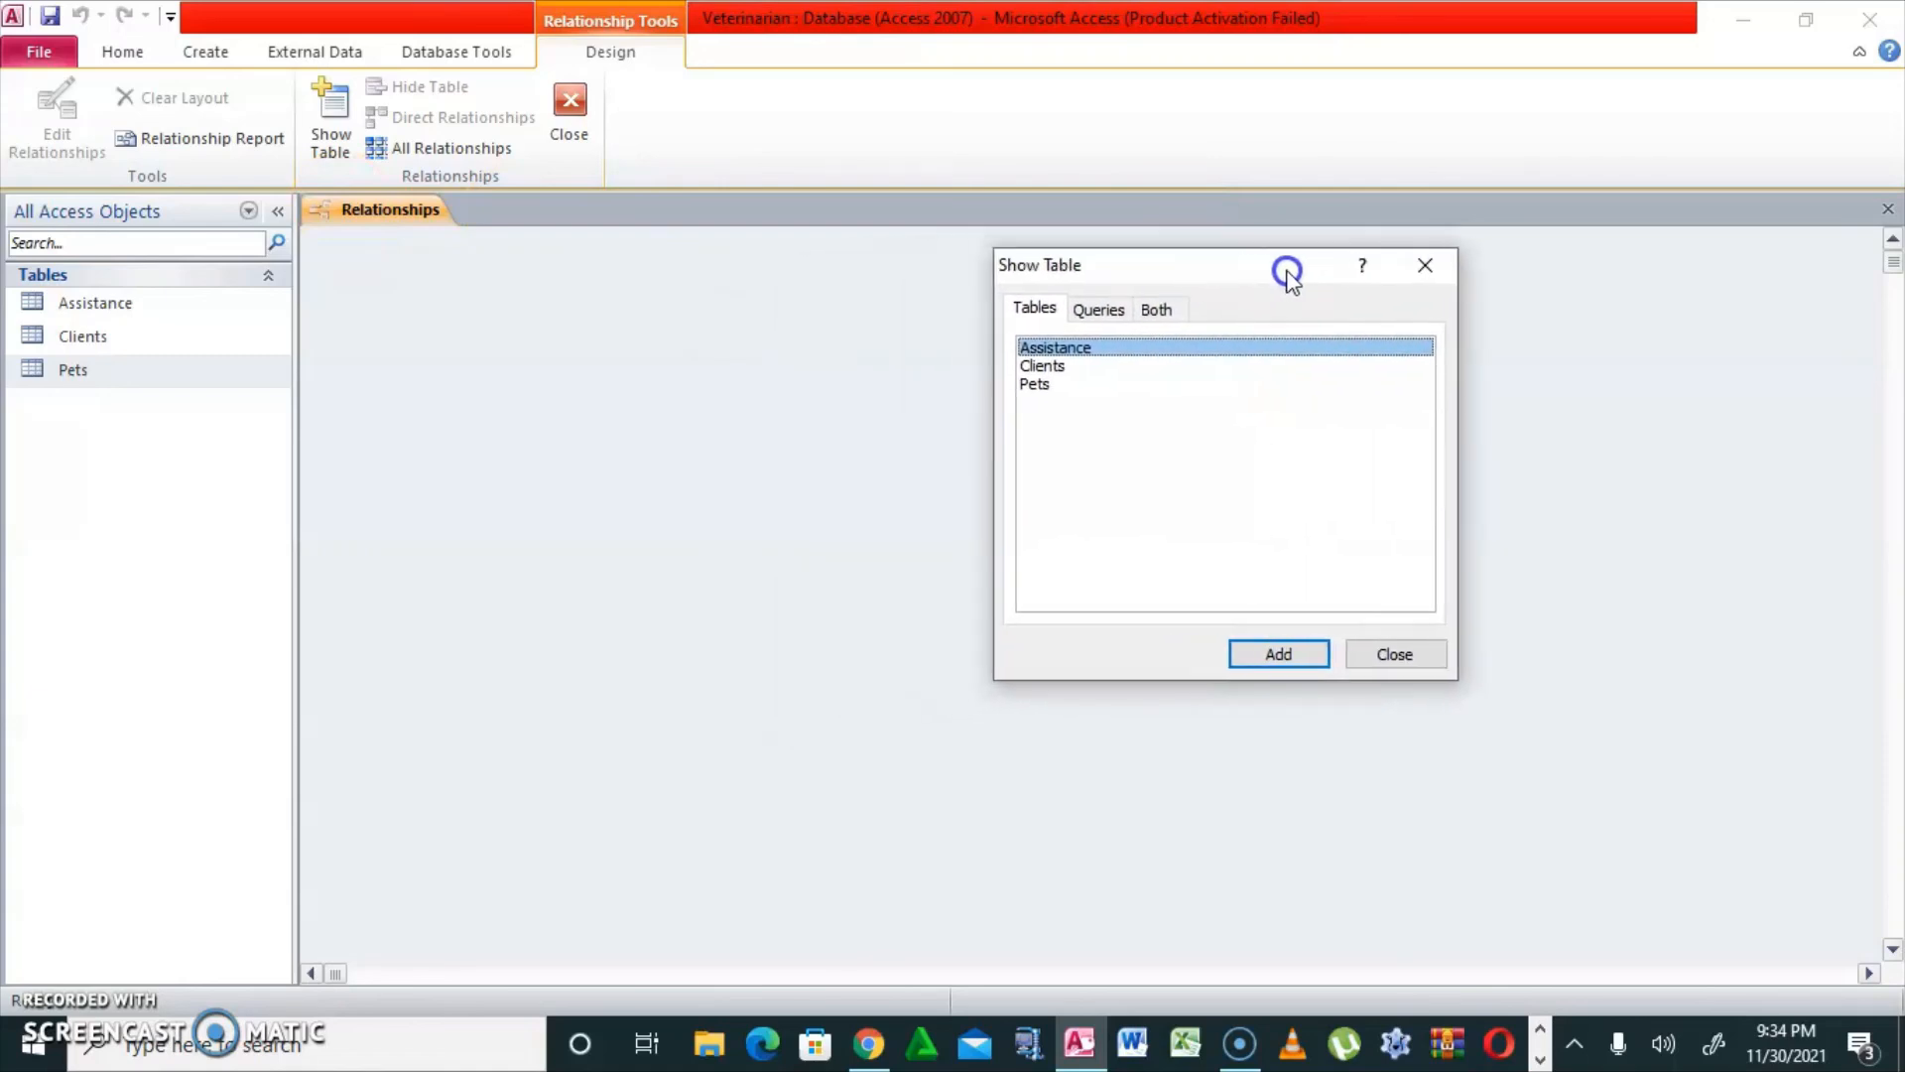
{"action": "left_click", "coordinate": [1047, 367]}
{"action": "double_click", "coordinate": [1042, 367]}
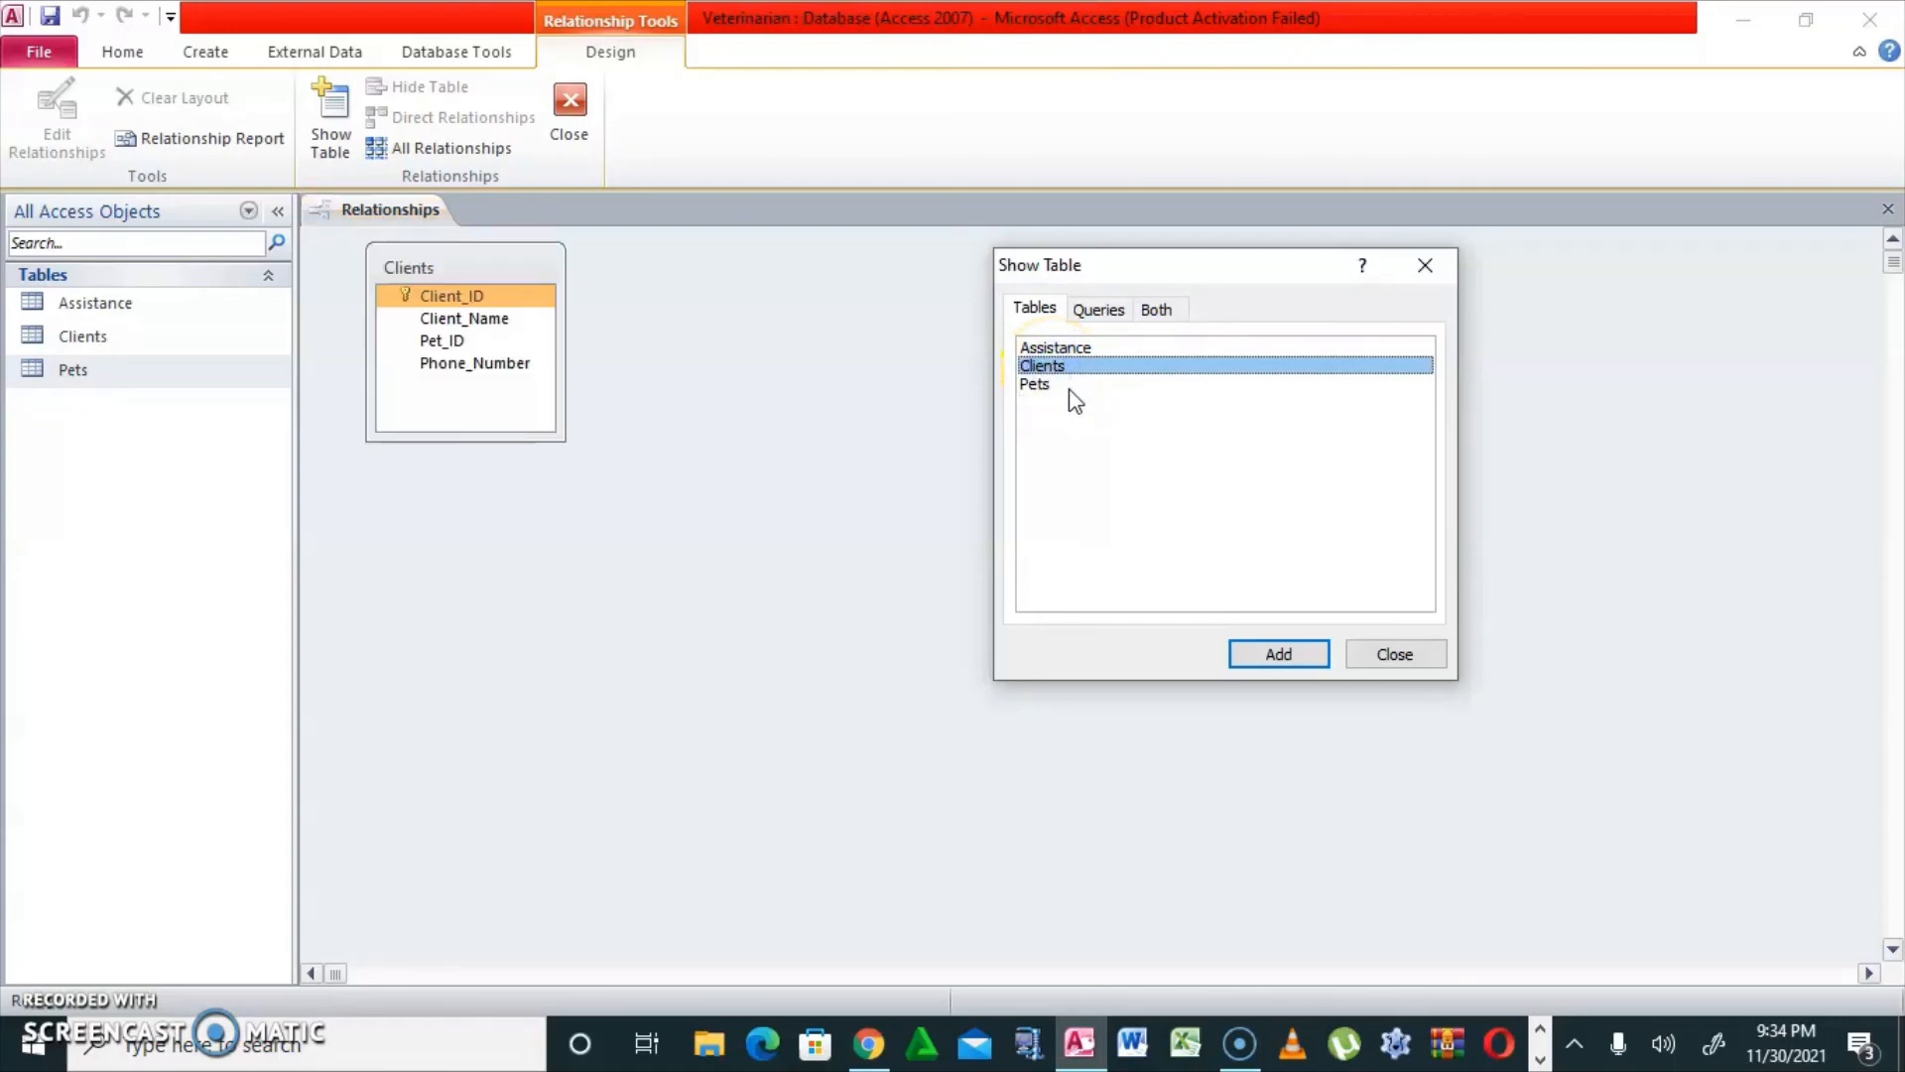
{"action": "double_click", "coordinate": [1037, 385]}
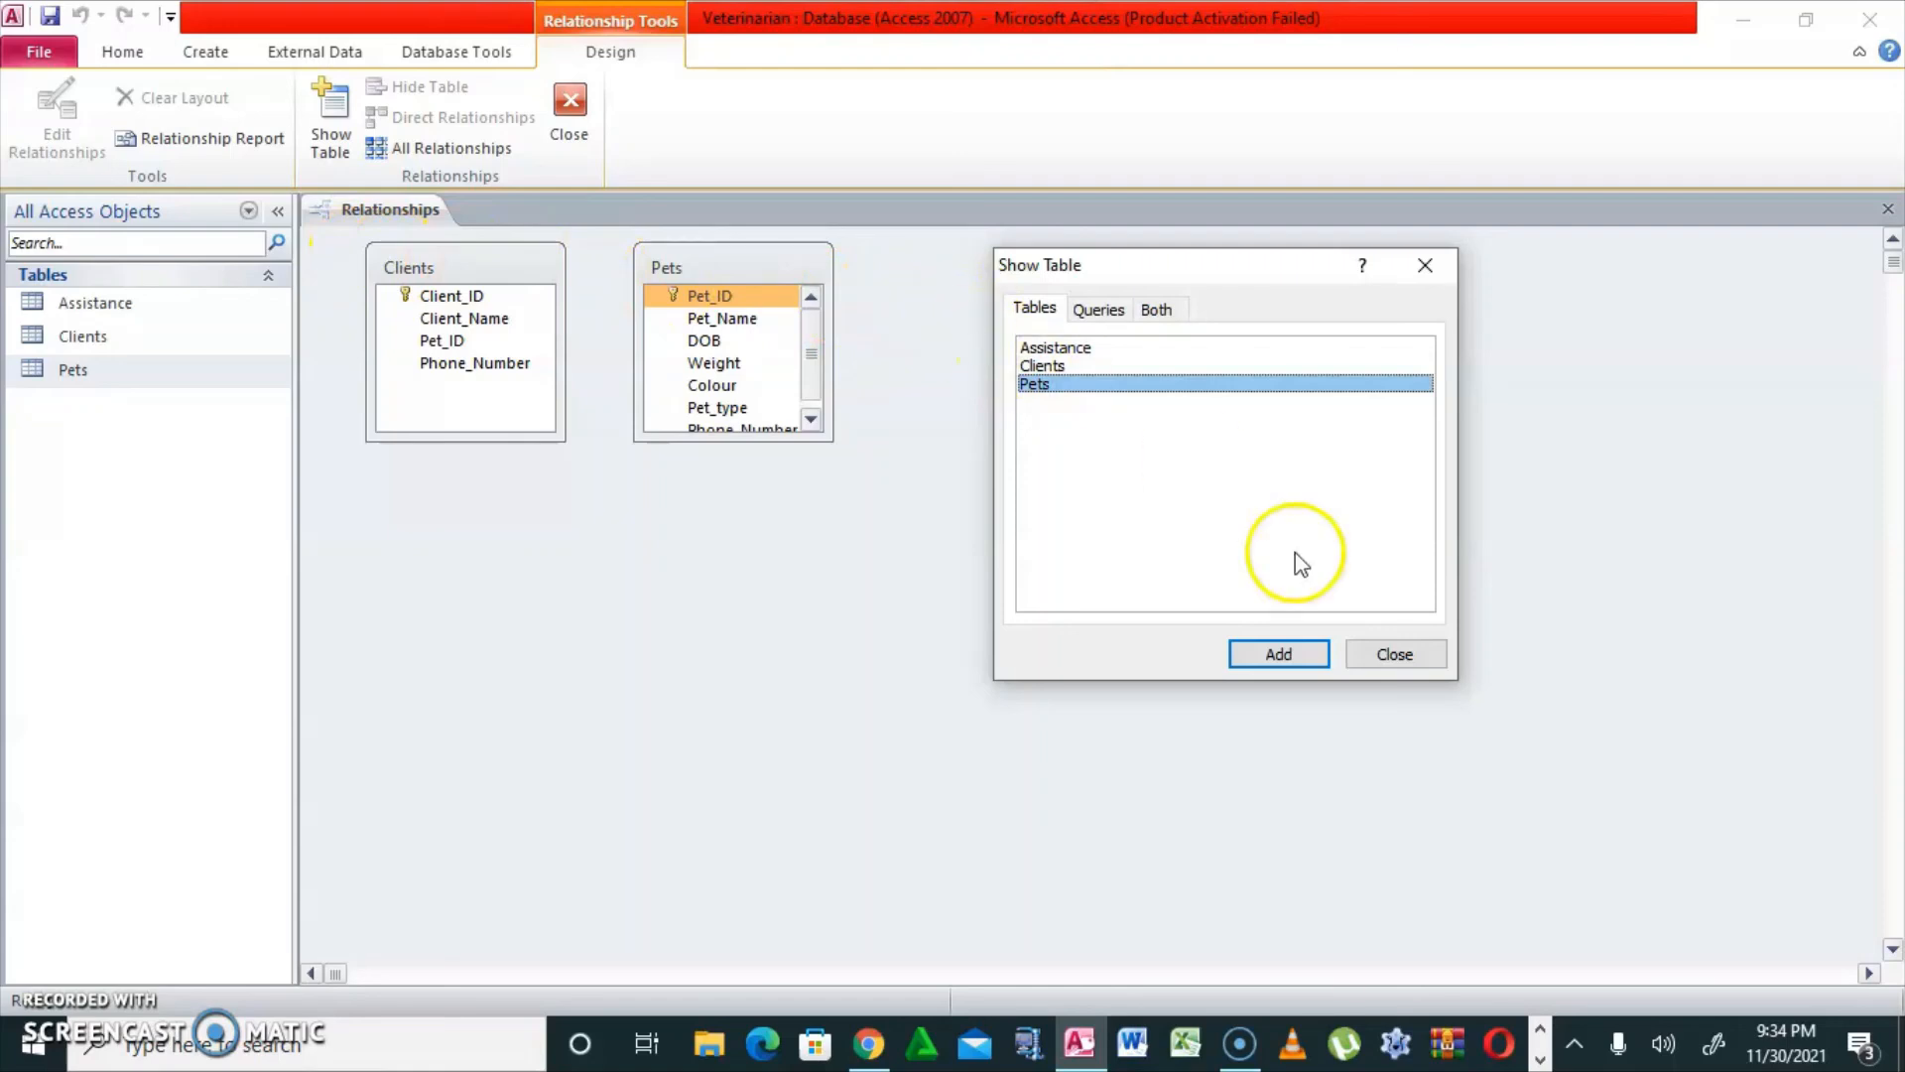
{"action": "left_click", "coordinate": [1393, 652]}
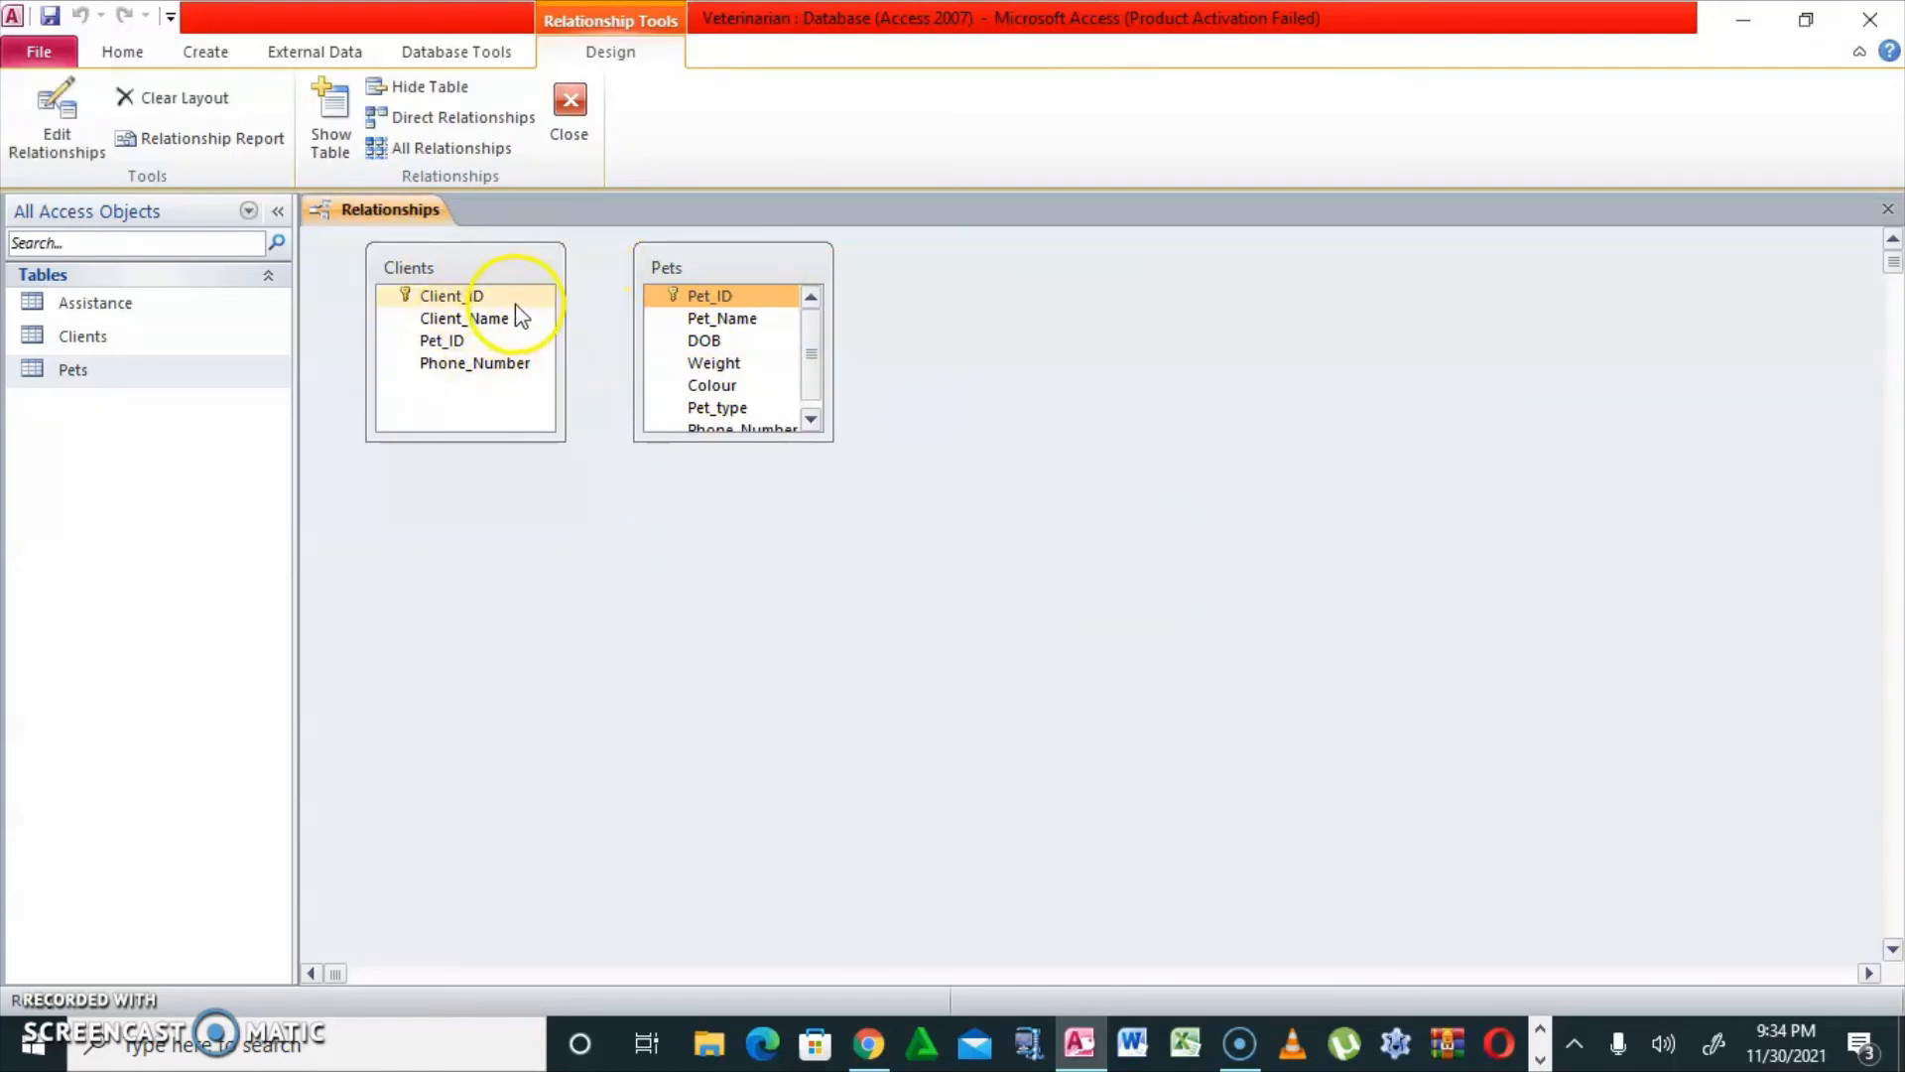
Move the Pets table away from Clients and create a relationship from Client_ID in Clients to Pet_ID in Pets
{"action": "left_click_drag", "start_coordinate": [717, 269], "coordinate": [872, 286]}
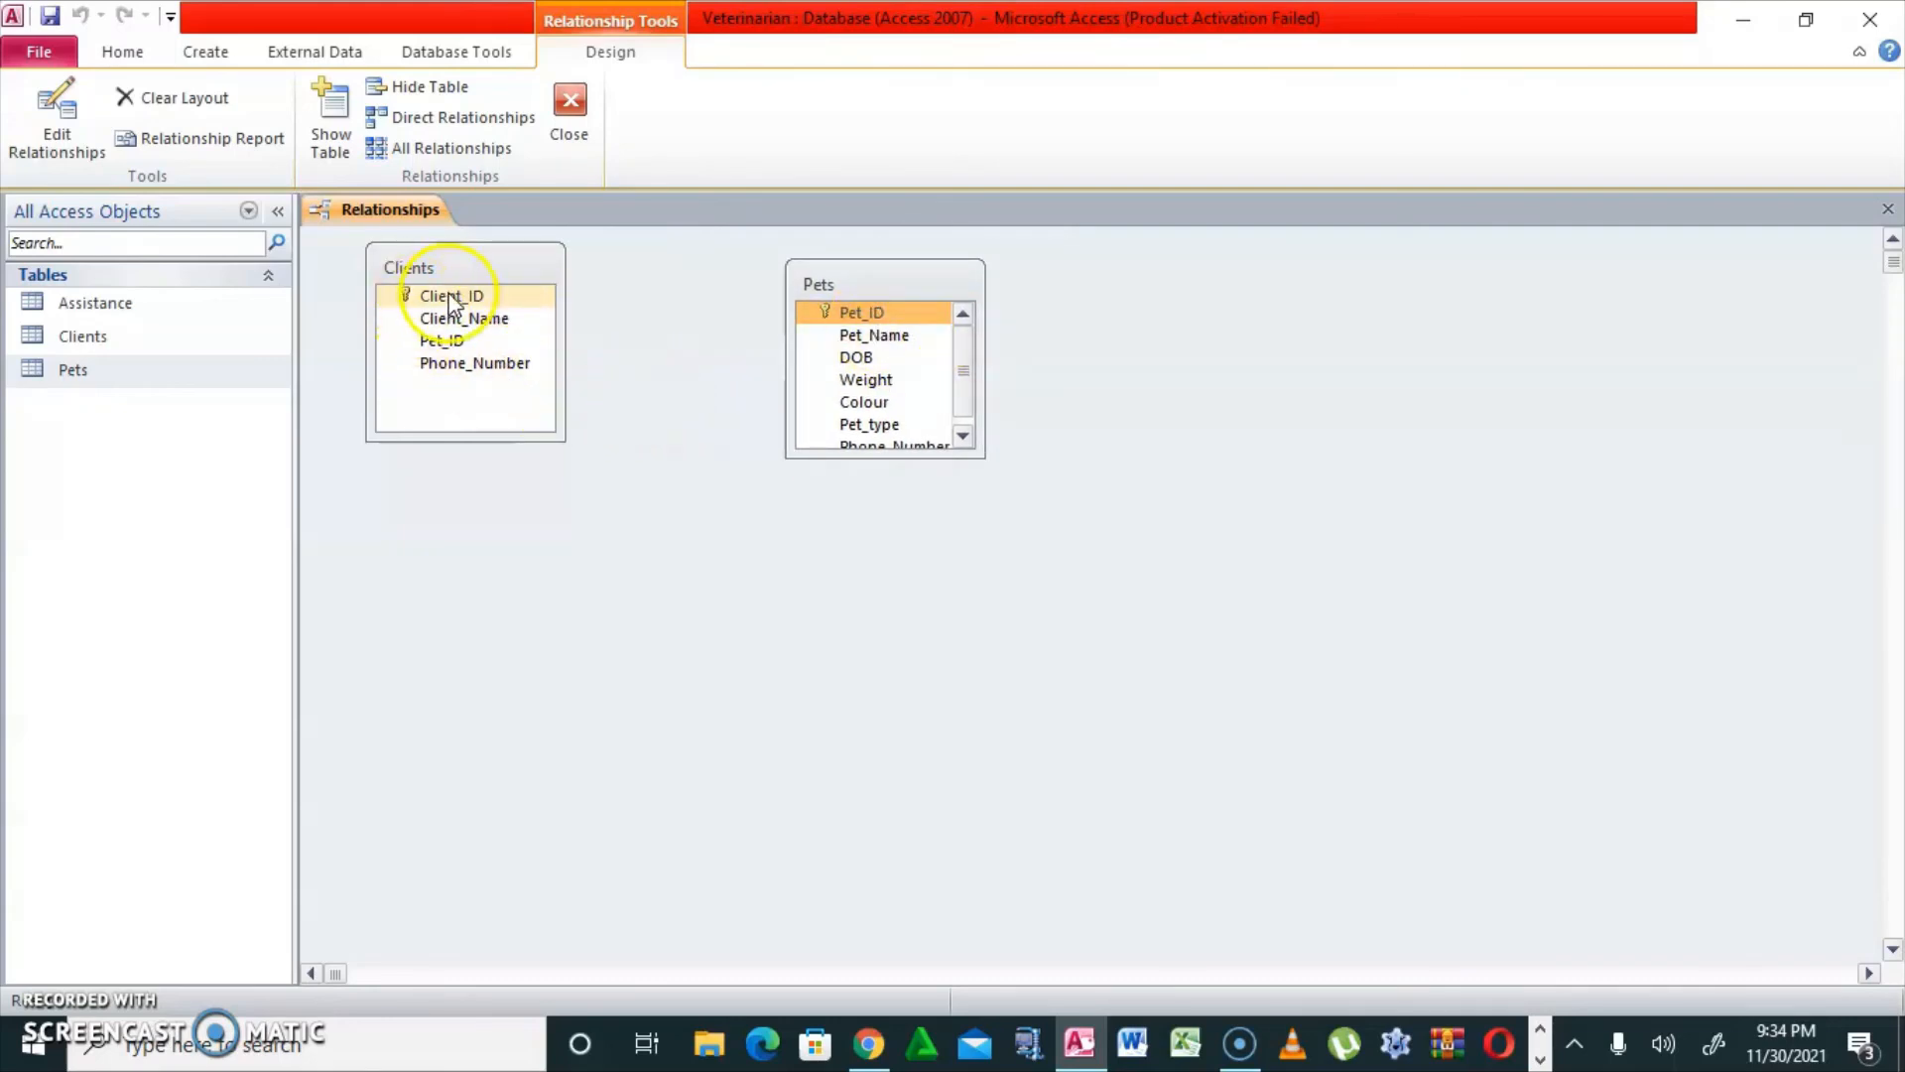
{"action": "left_click_drag", "start_coordinate": [475, 298], "coordinate": [872, 311]}
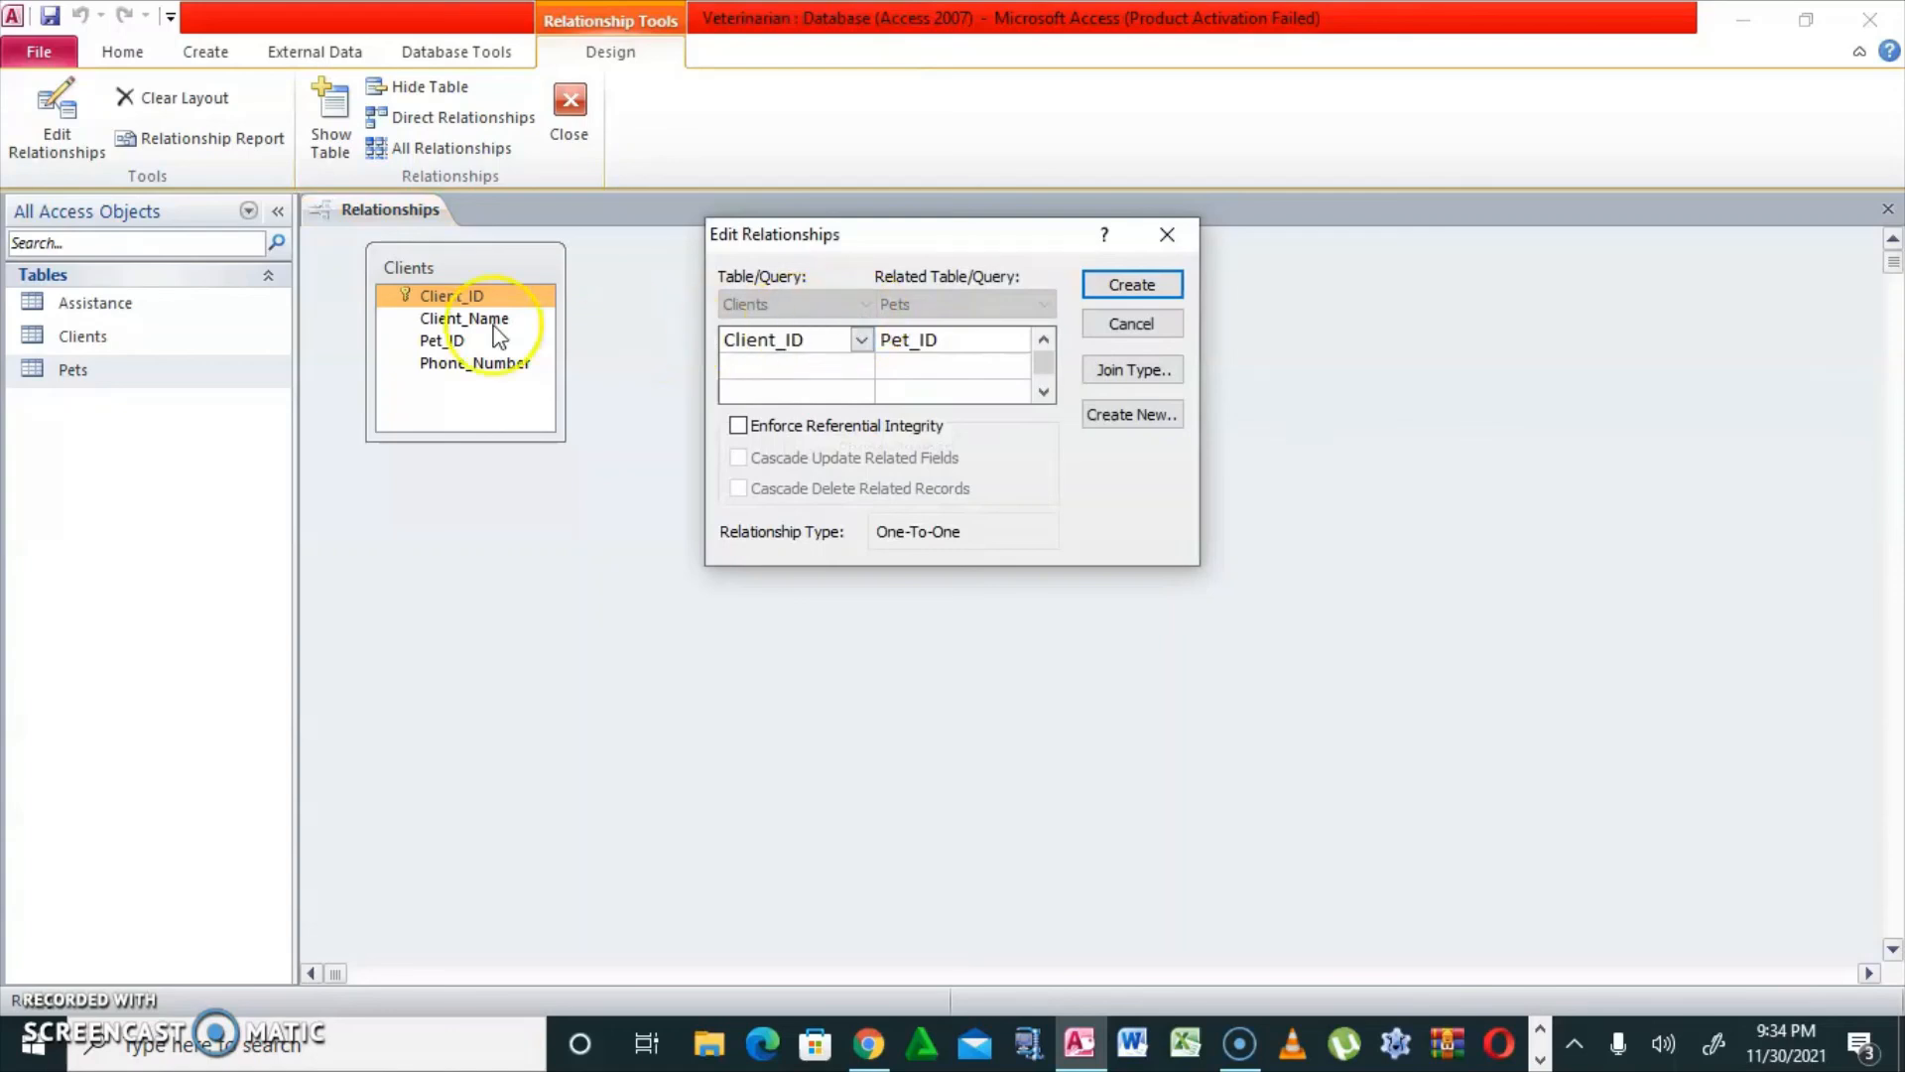
{"action": "left_click", "coordinate": [862, 342]}
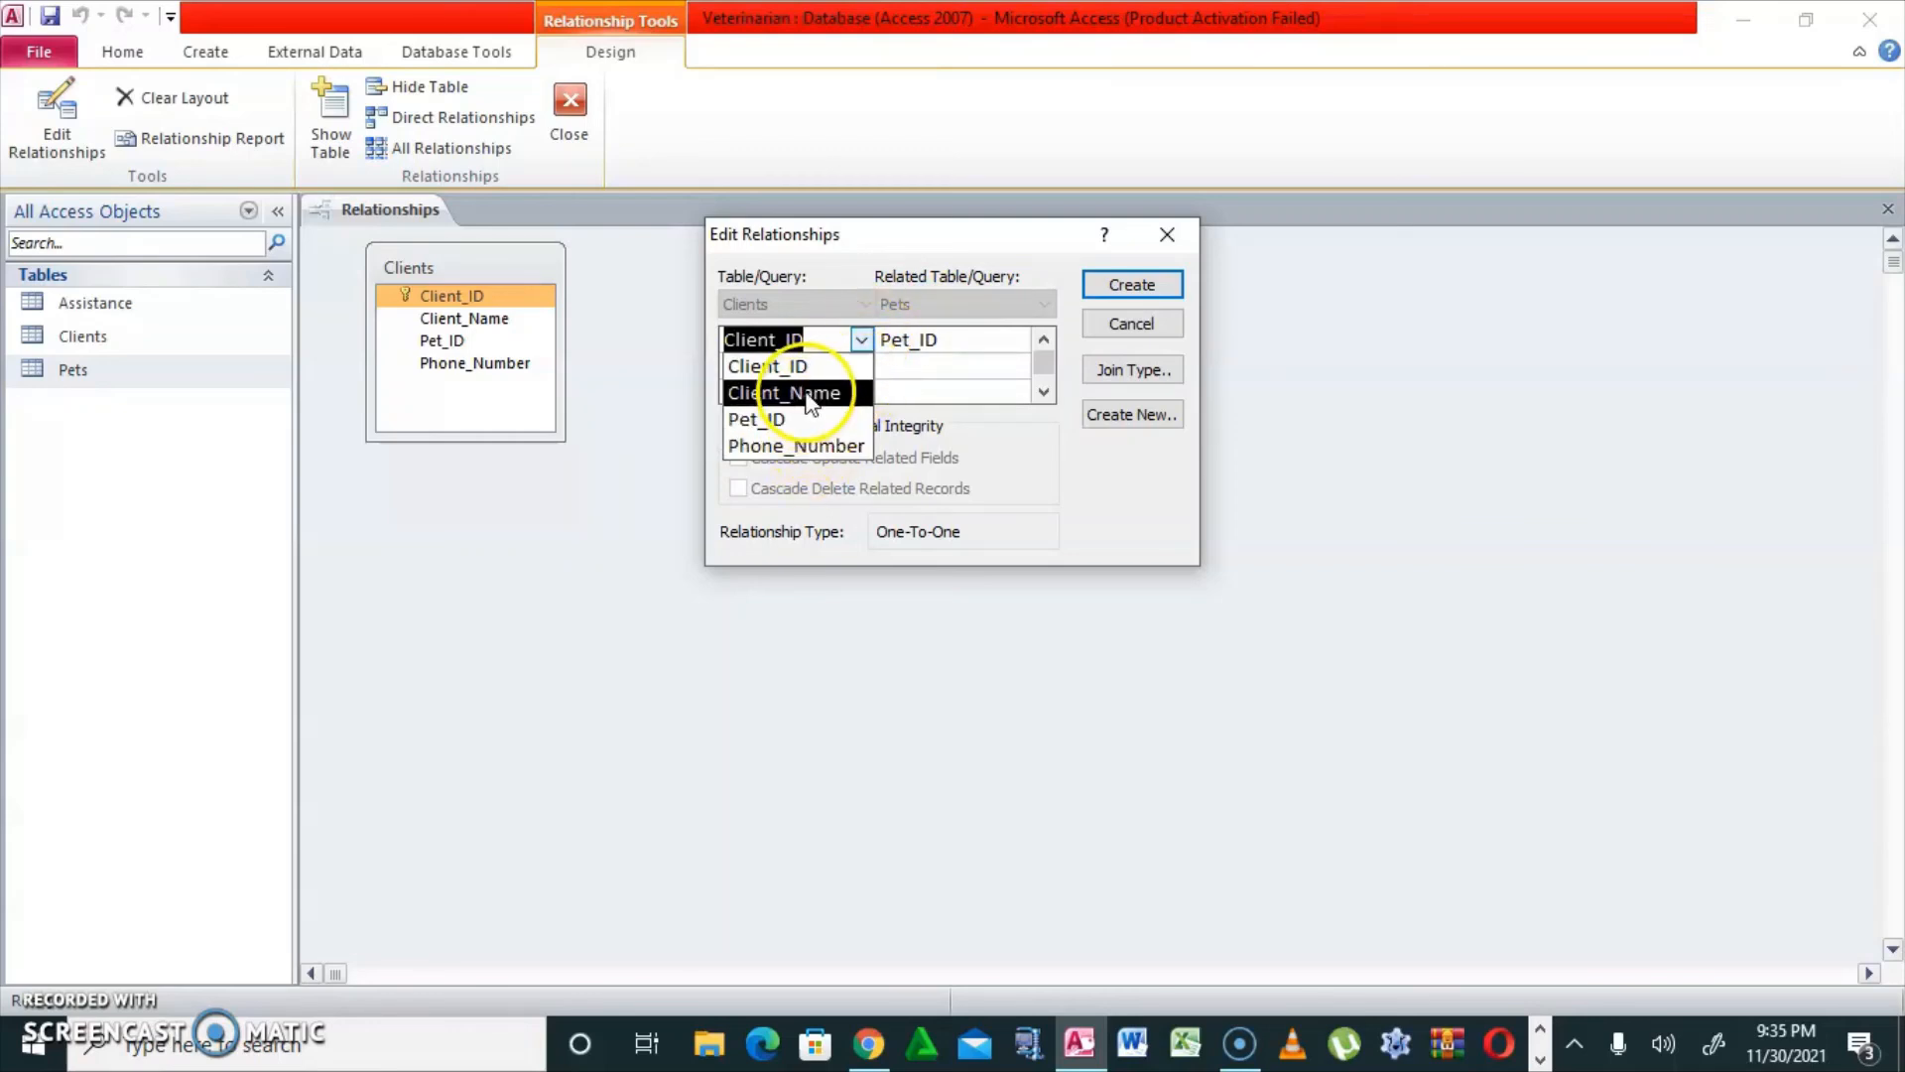
{"action": "left_click", "coordinate": [995, 343]}
{"action": "left_click", "coordinate": [1020, 341]}
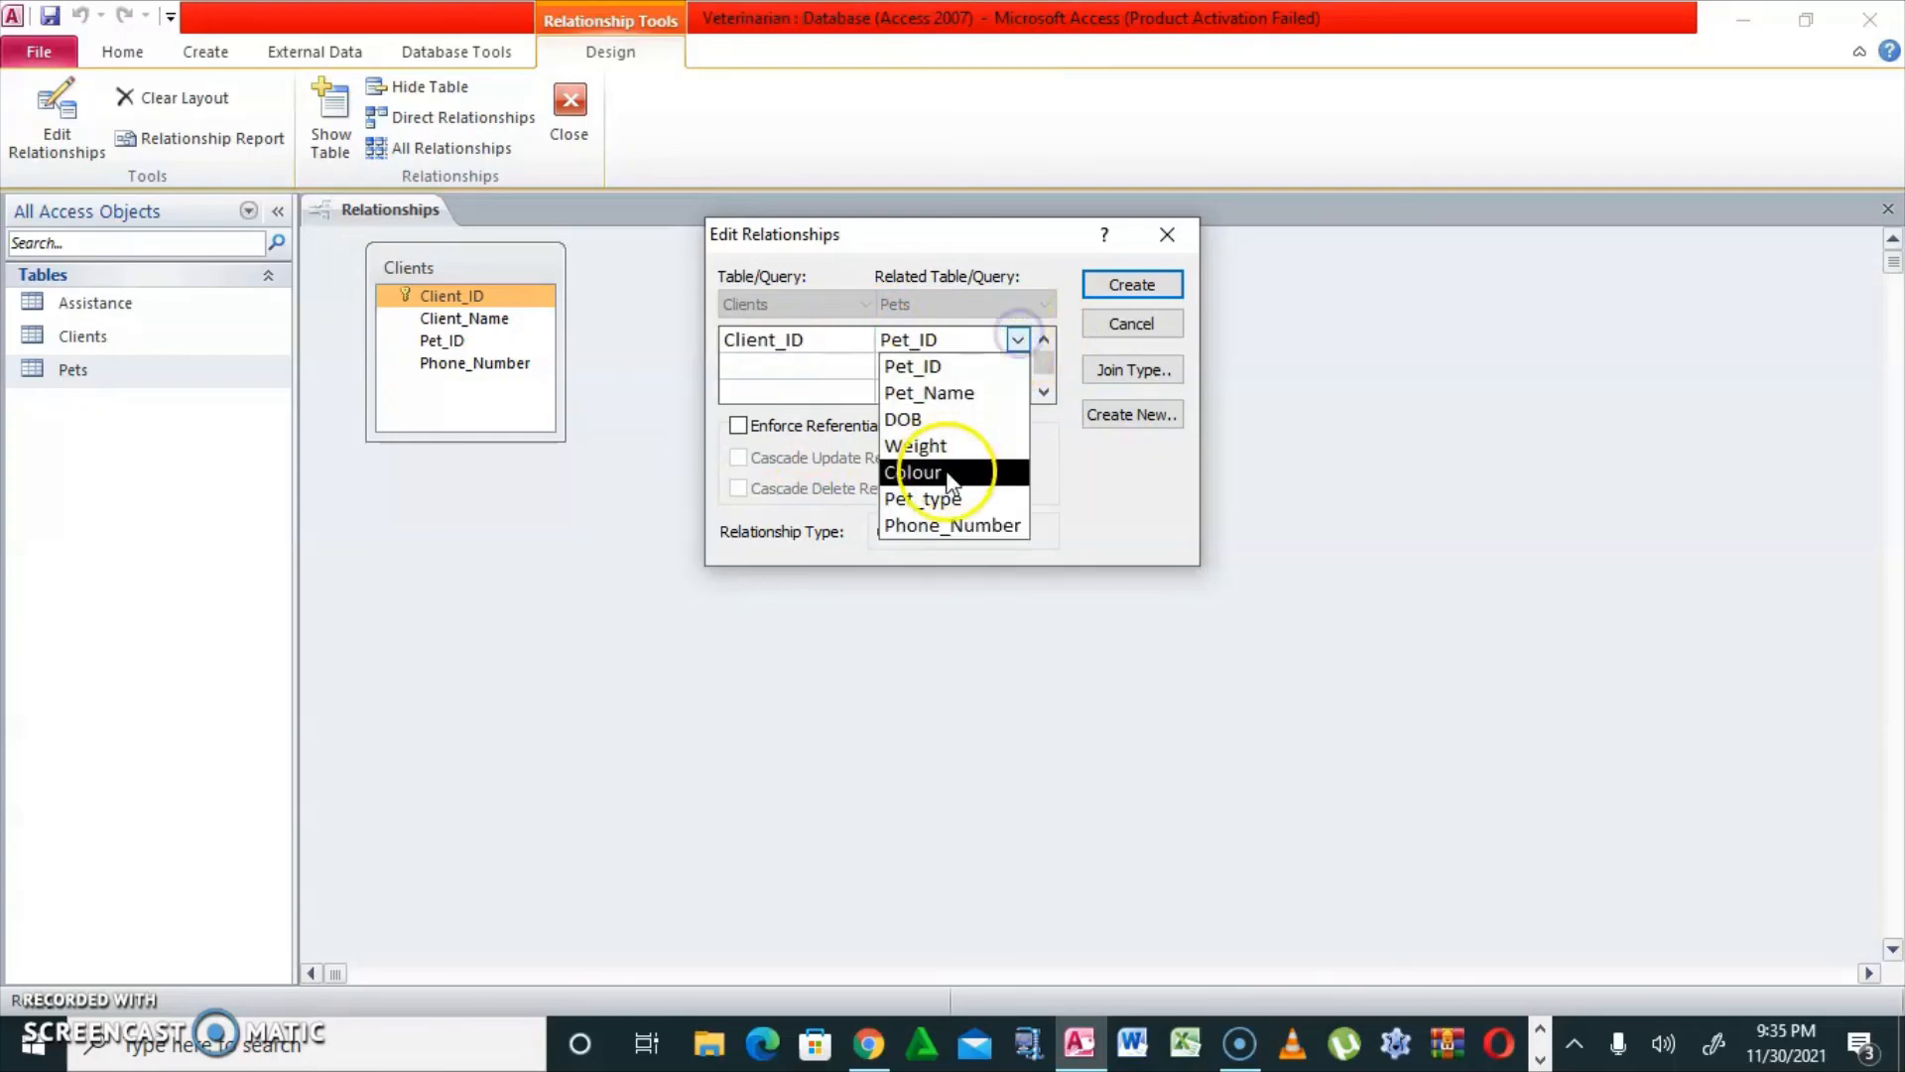
{"action": "left_click", "coordinate": [830, 344]}
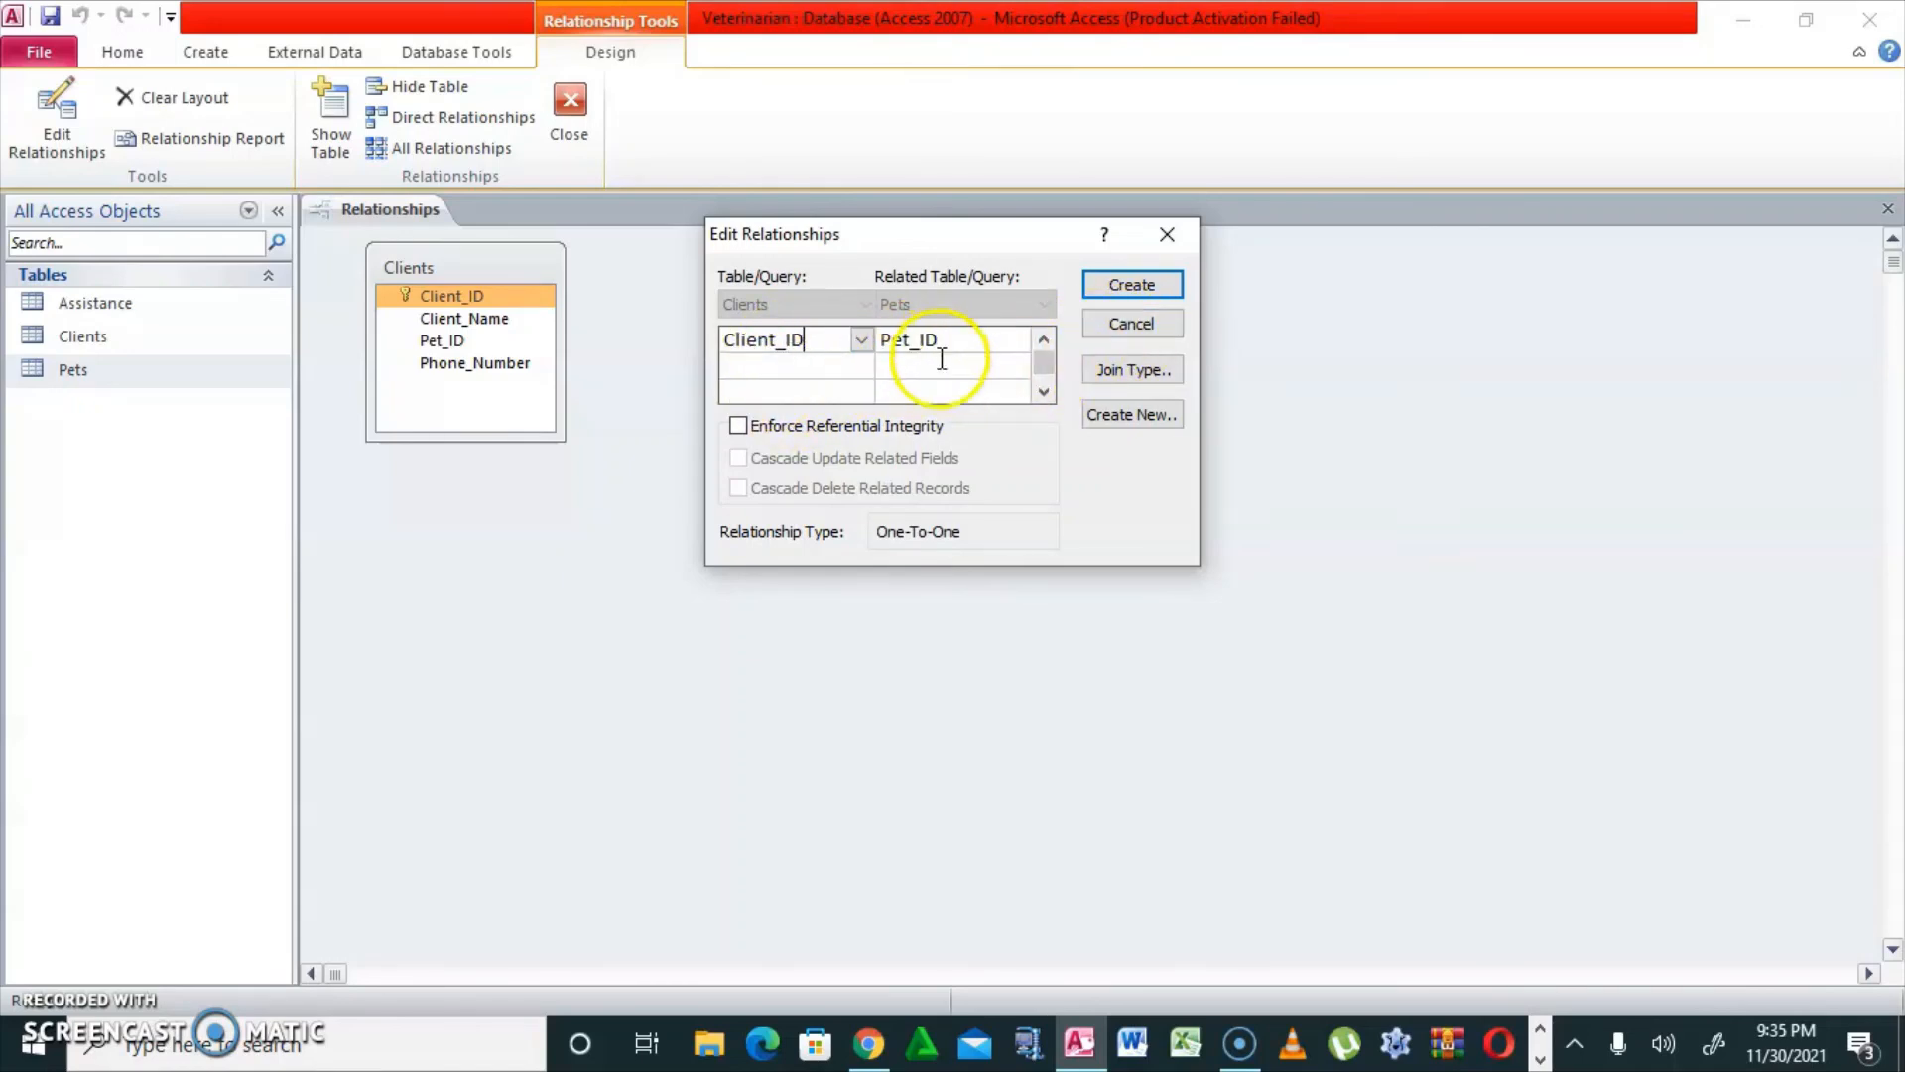
{"action": "left_click", "coordinate": [1120, 287]}
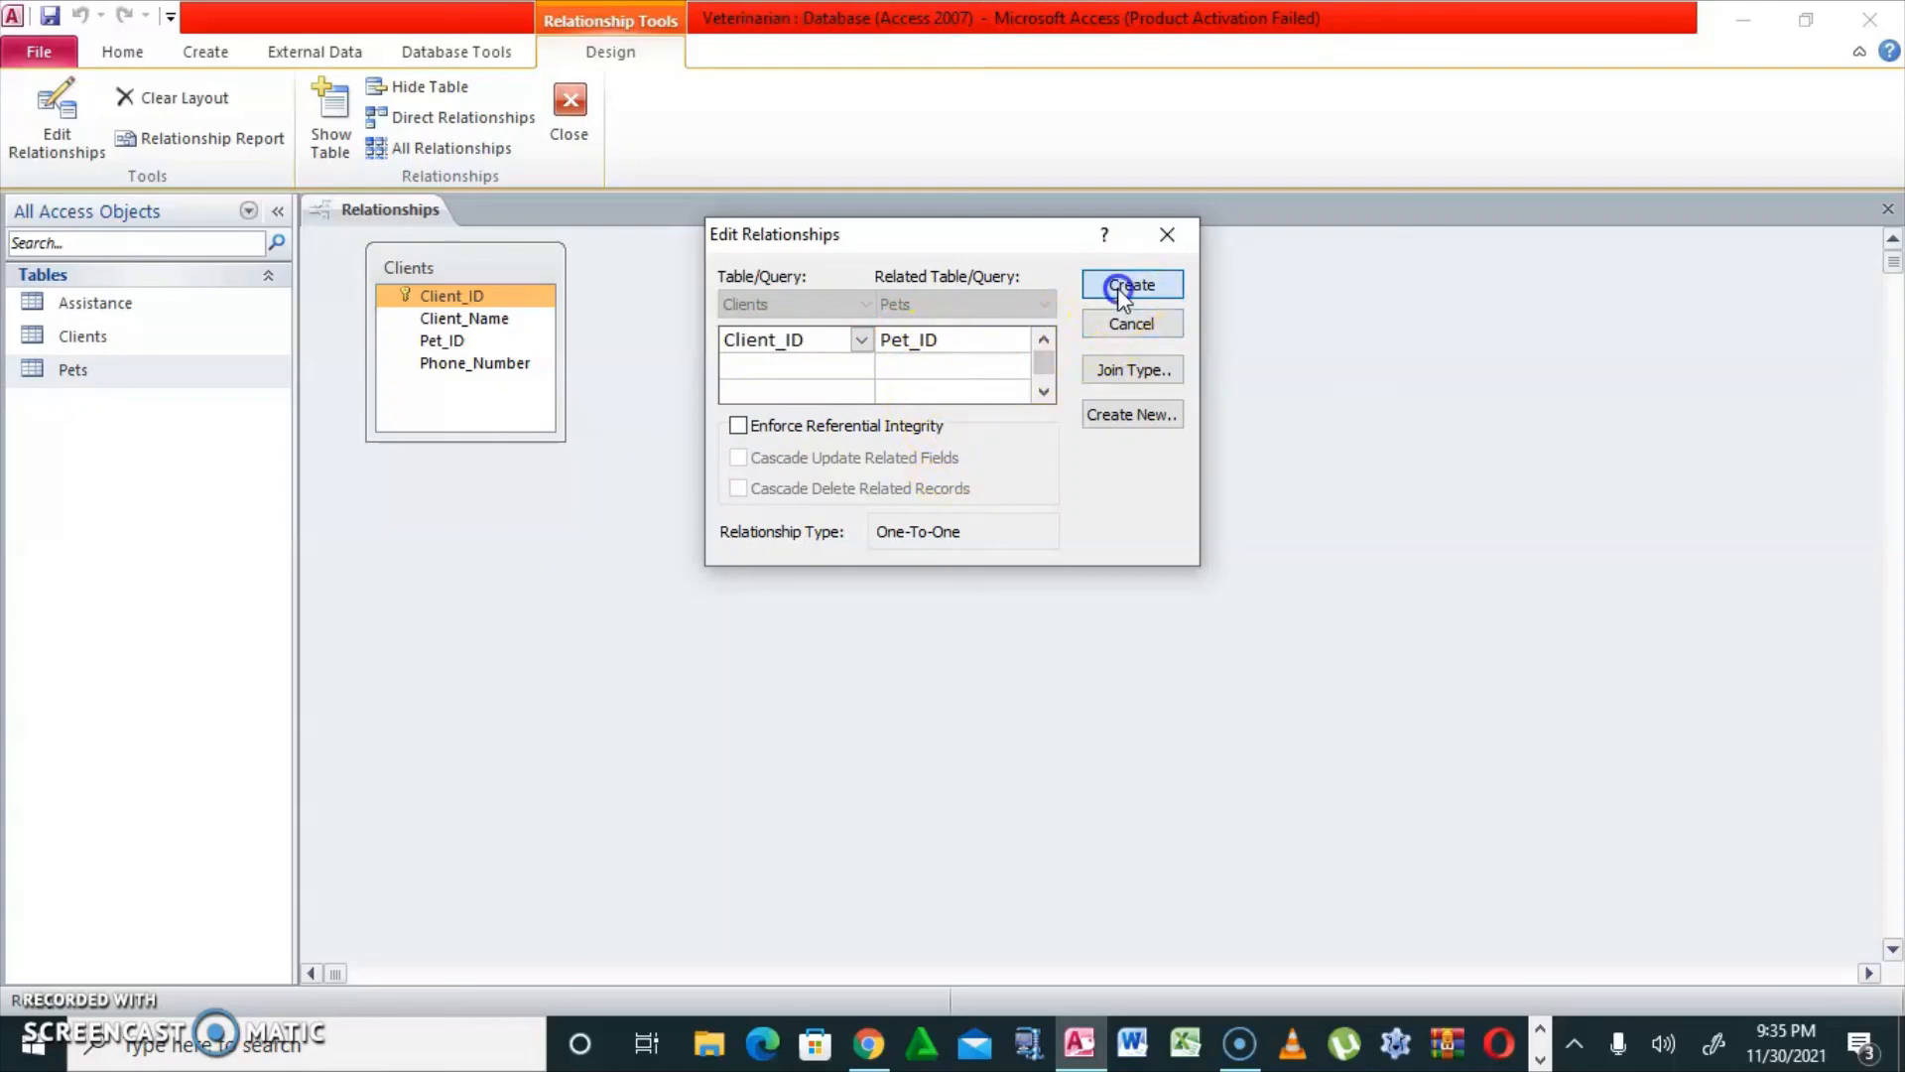
Rearrange the diagram with Clients near the upper middle and Pets below it to the right, and close the Relationships window
{"action": "left_click_drag", "start_coordinate": [909, 290], "coordinate": [1514, 536]}
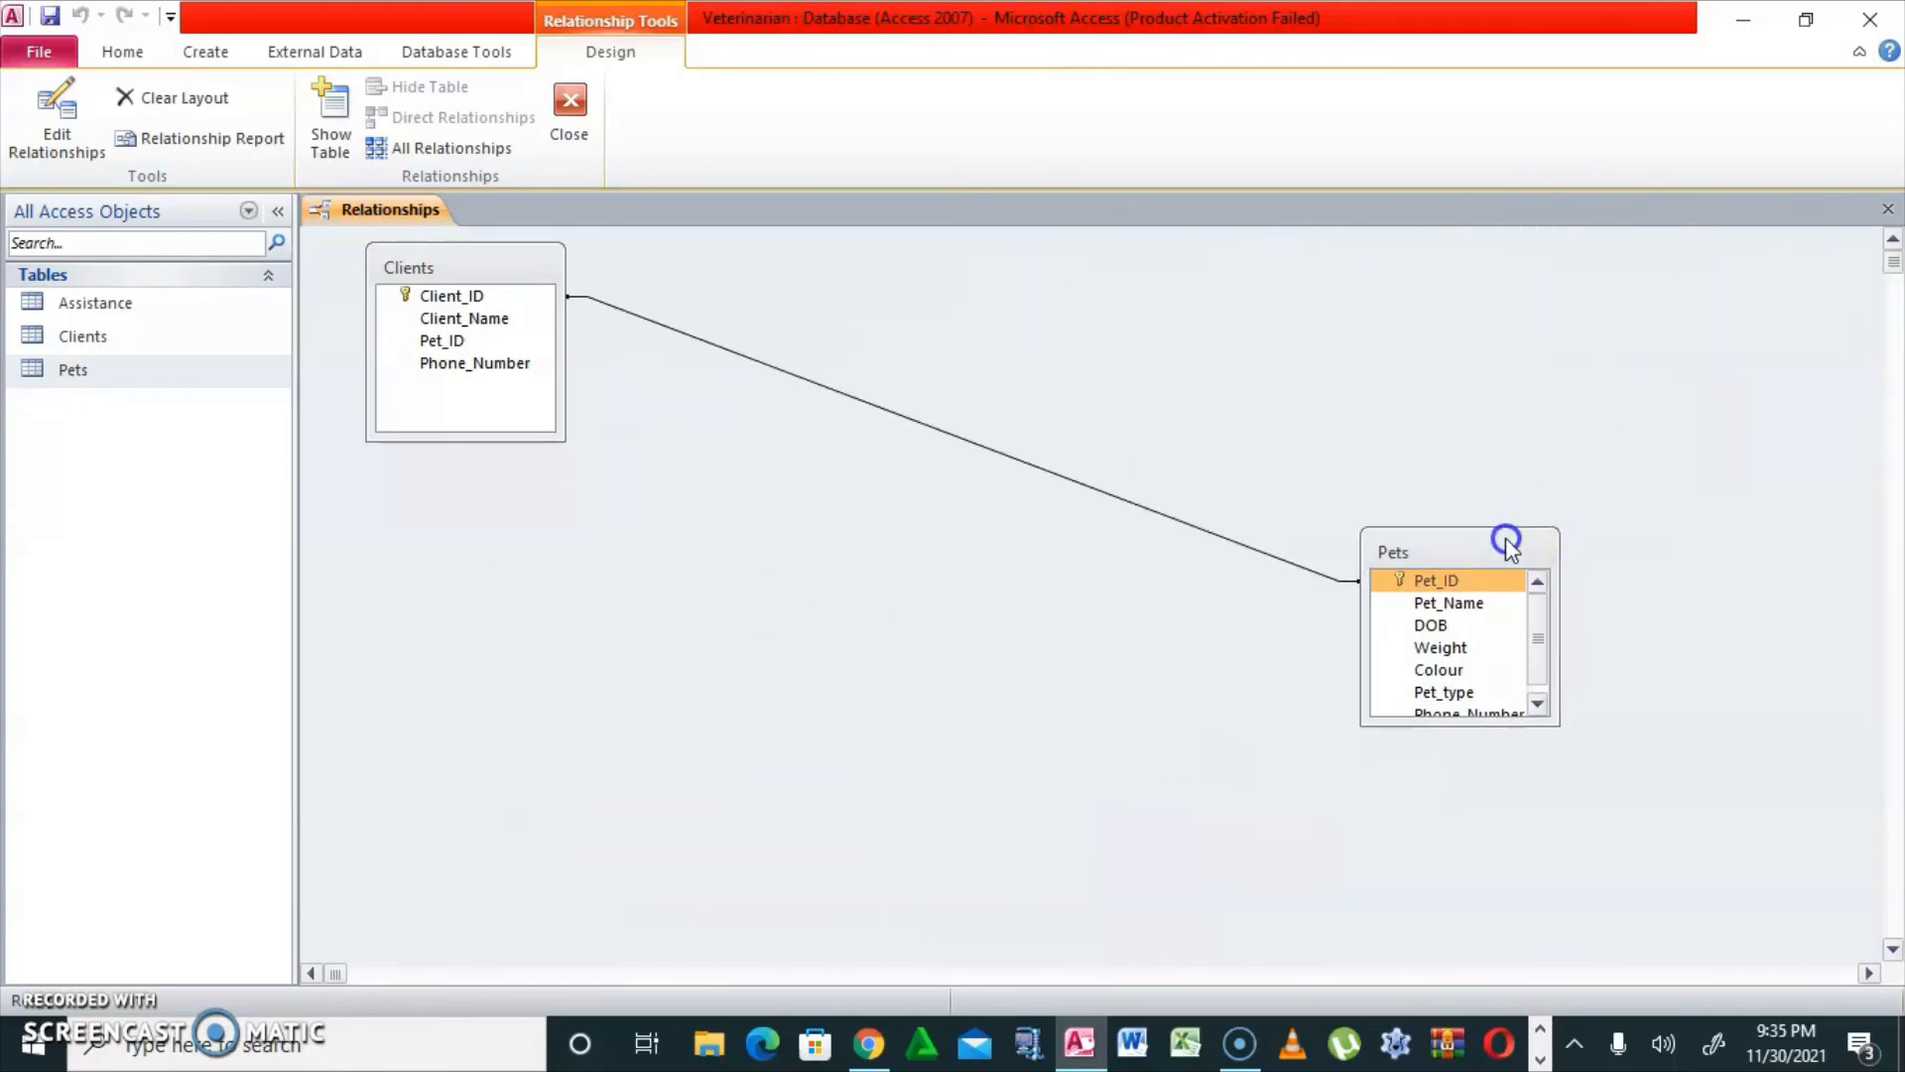
{"action": "left_click_drag", "start_coordinate": [508, 270], "coordinate": [877, 347]}
{"action": "left_click_drag", "start_coordinate": [1503, 544], "coordinate": [1396, 653]}
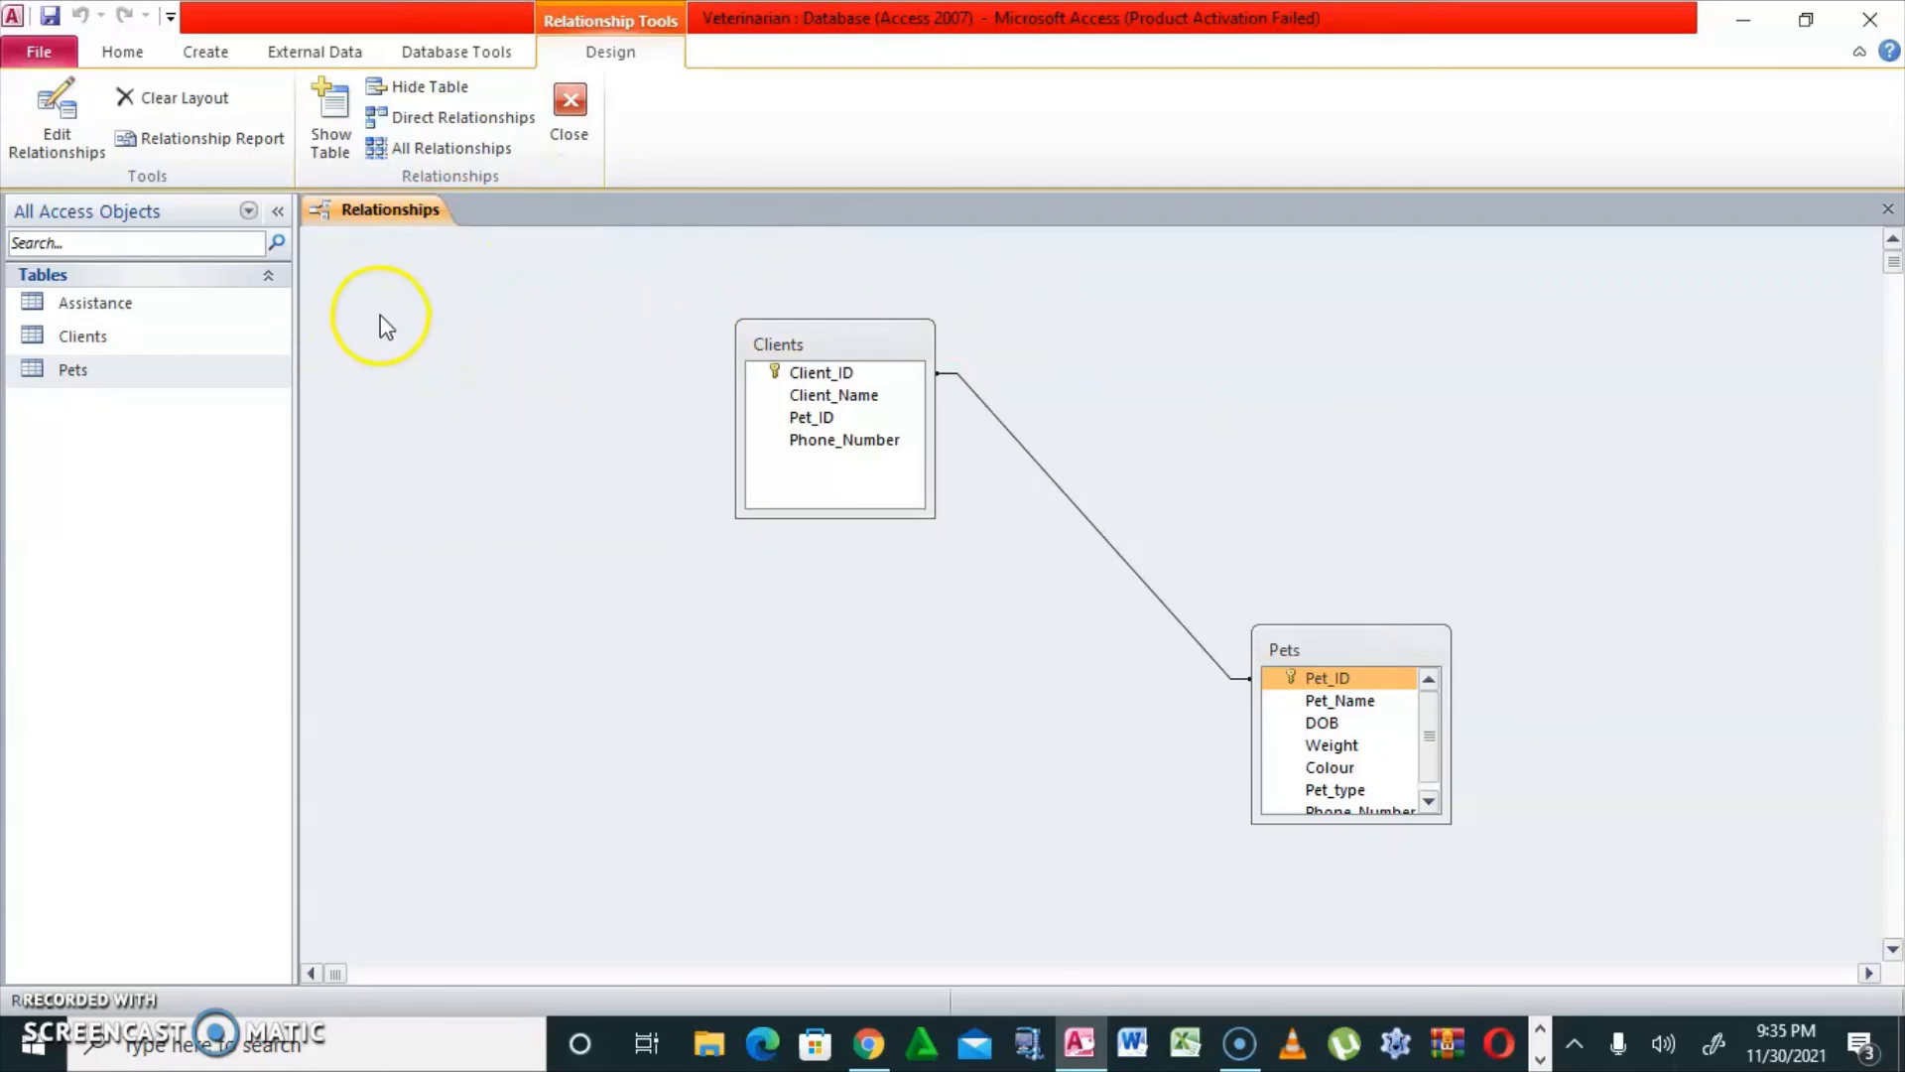
{"action": "right_click", "coordinate": [406, 214]}
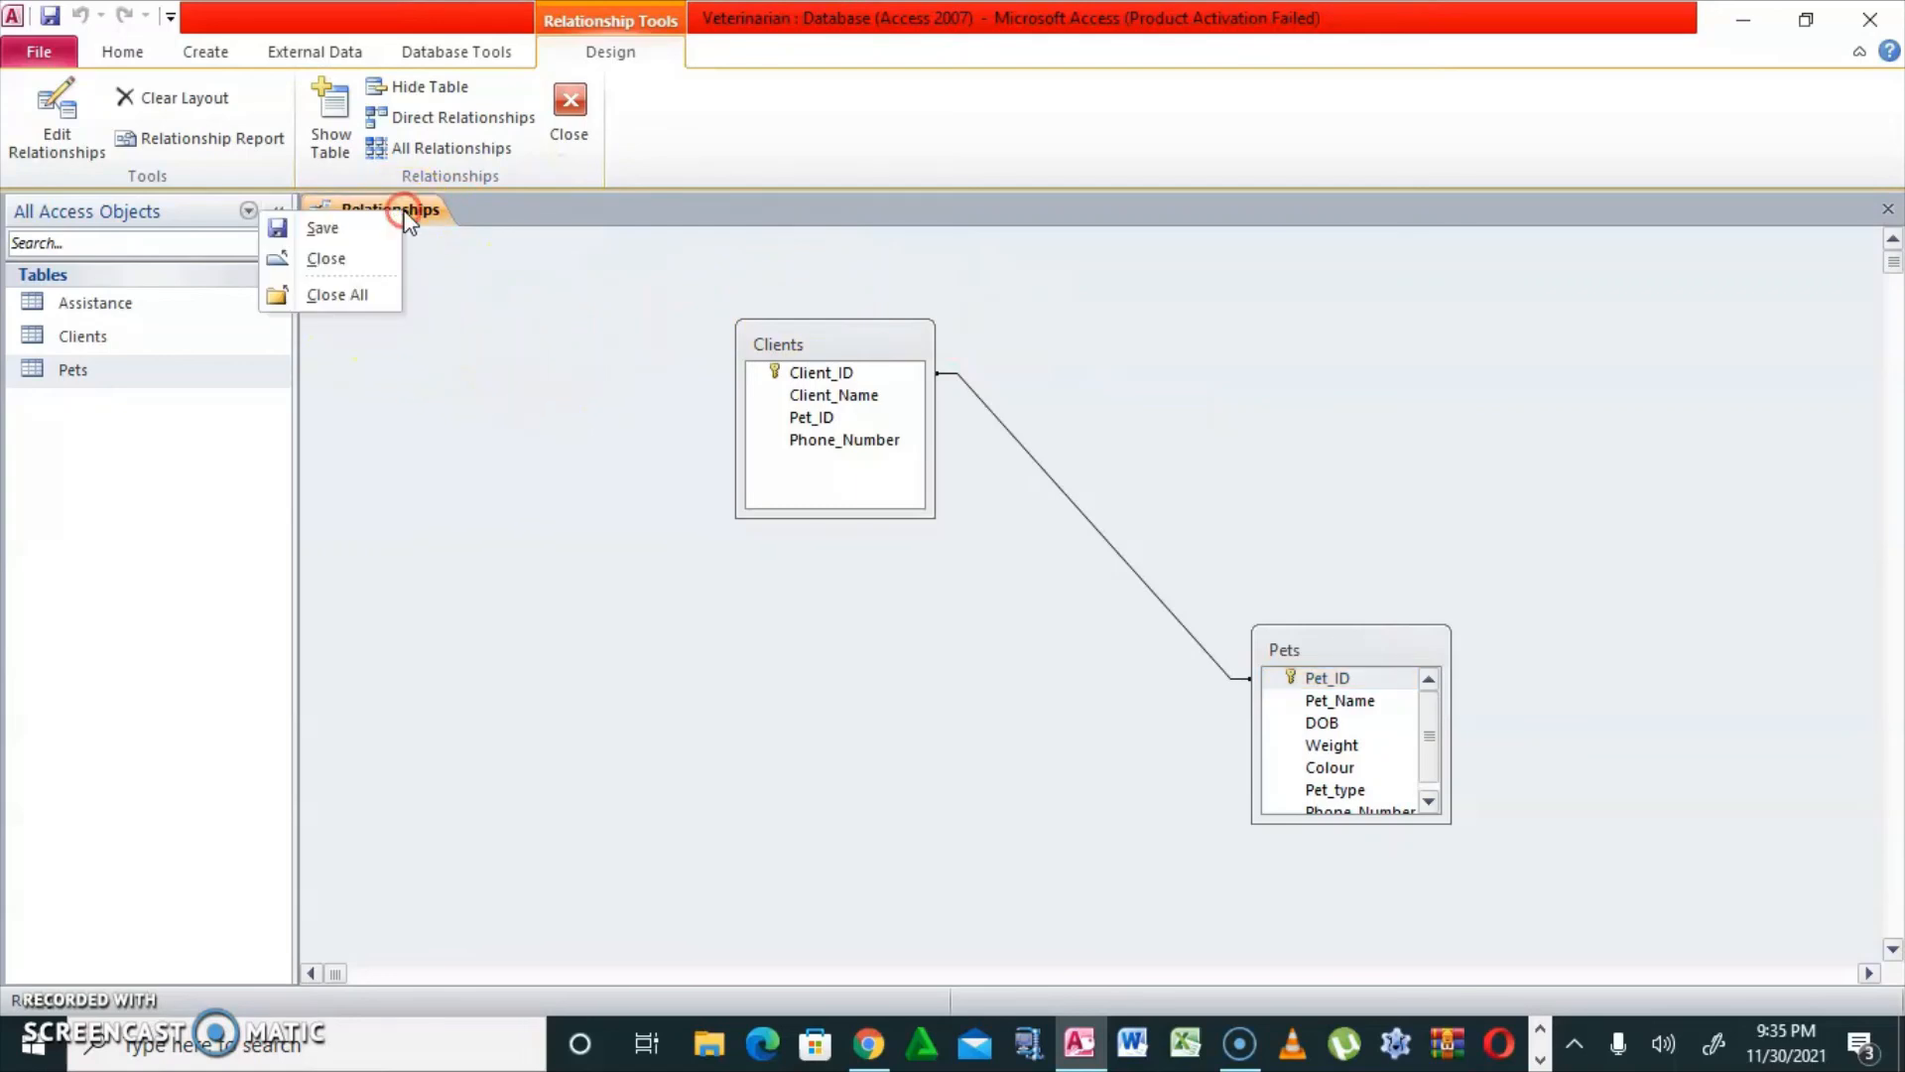
{"action": "left_click", "coordinate": [374, 260]}
{"action": "left_click", "coordinate": [570, 124]}
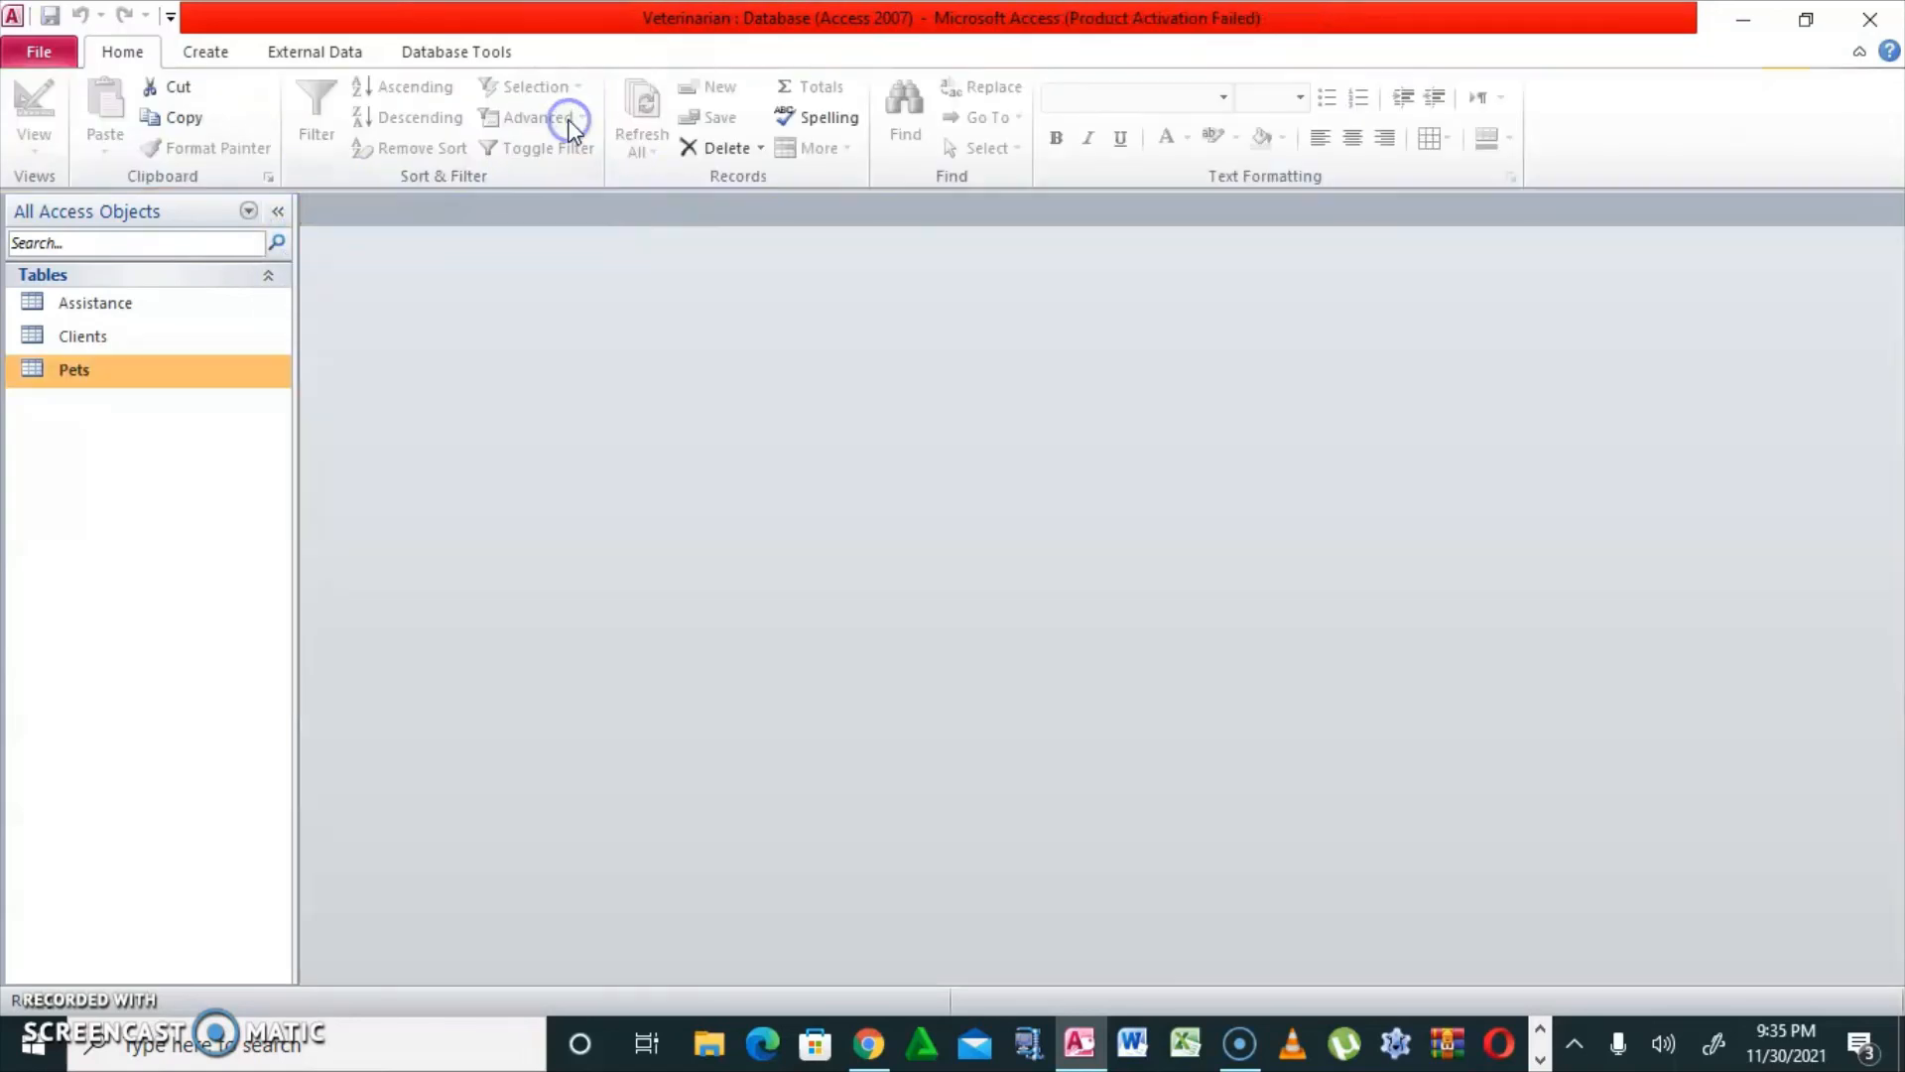